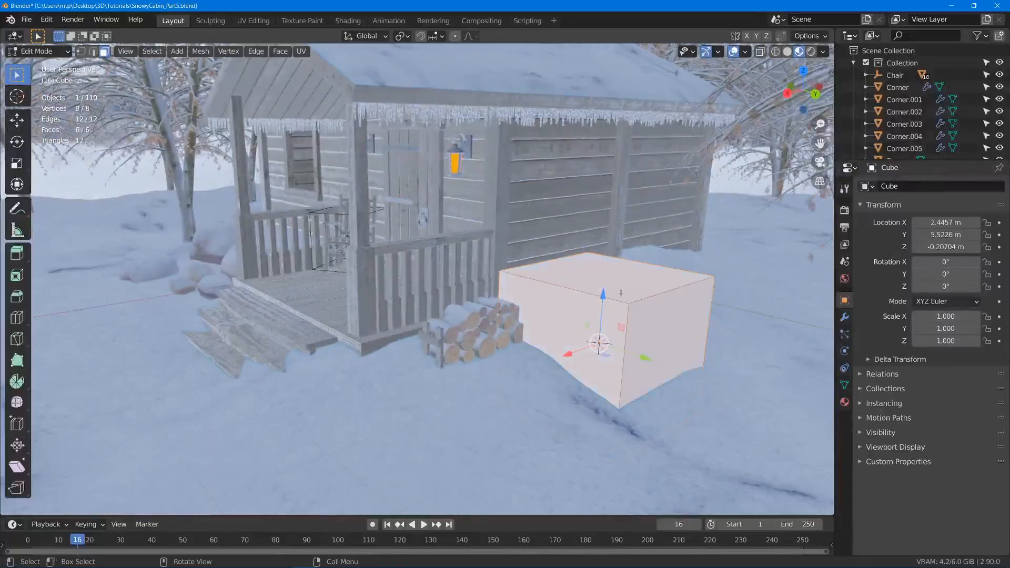
- Subdivide the whole cube with 4 cuts and a smoothness of 1.000 to round it into a ball
right_click(662, 241)
click(652, 244)
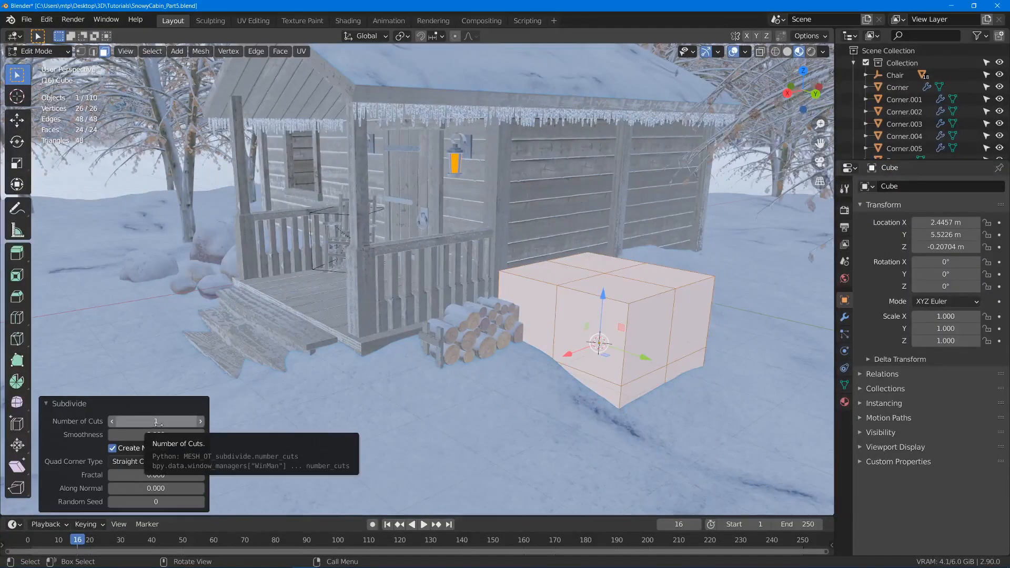
click(157, 421)
text(4)
key(Return)
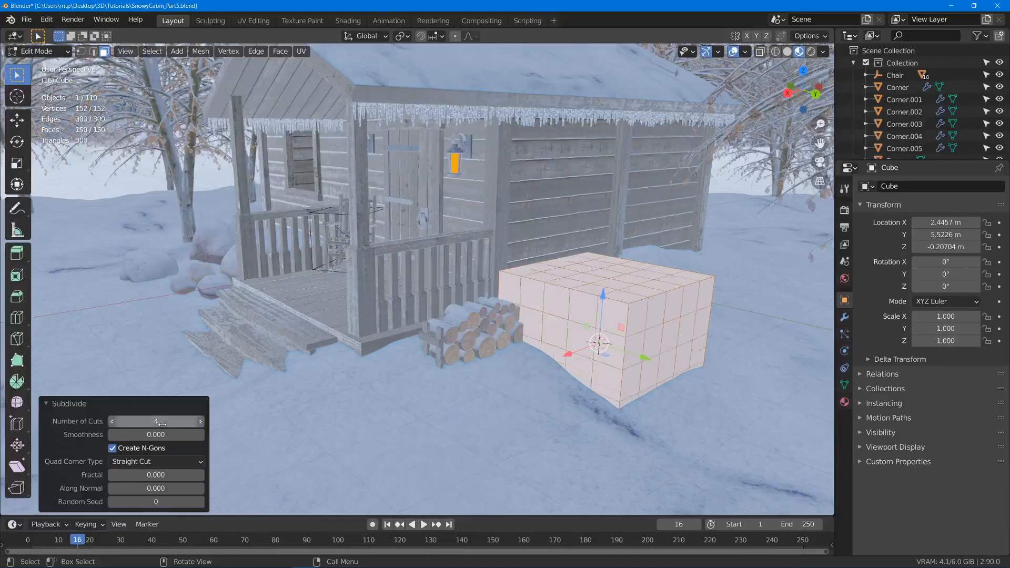
drag(182, 436, 337, 436)
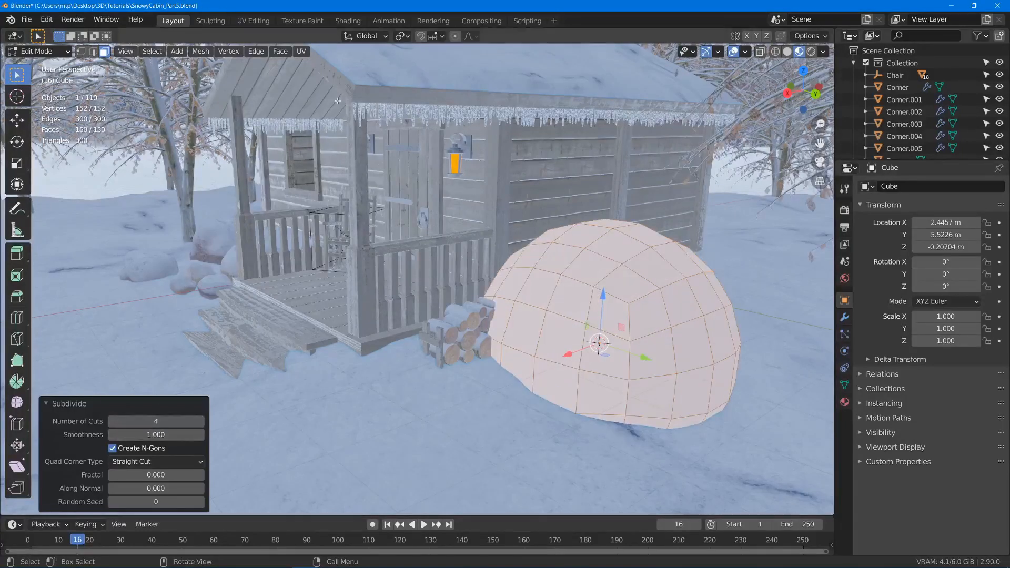
- Rename the rounded cube object to Snowman Ball
key(Tab)
middle_drag(417, 364, 518, 374)
scroll(518, 374, up, 2)
key(Tab)
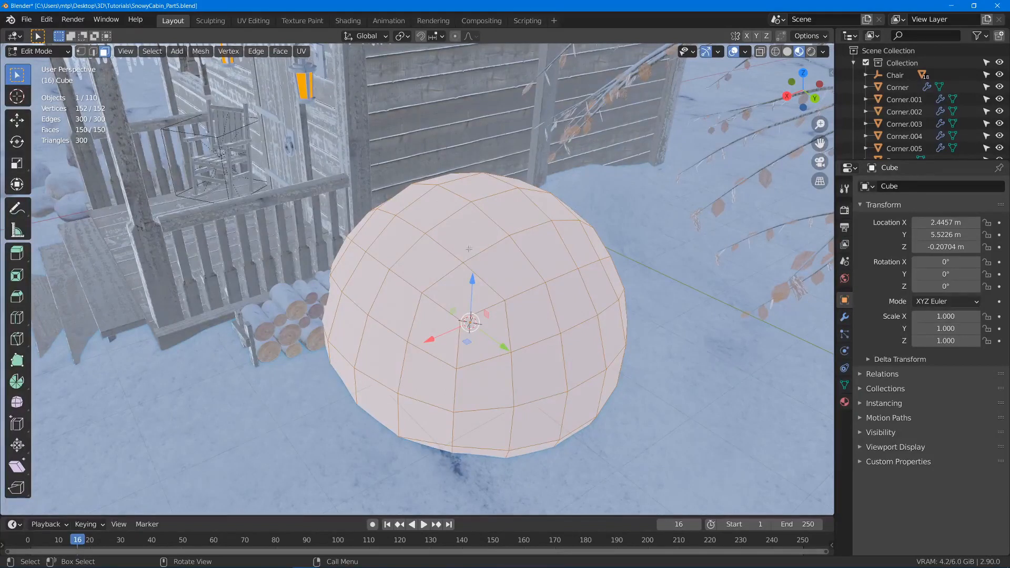
key(Tab)
scroll(606, 352, down, 3)
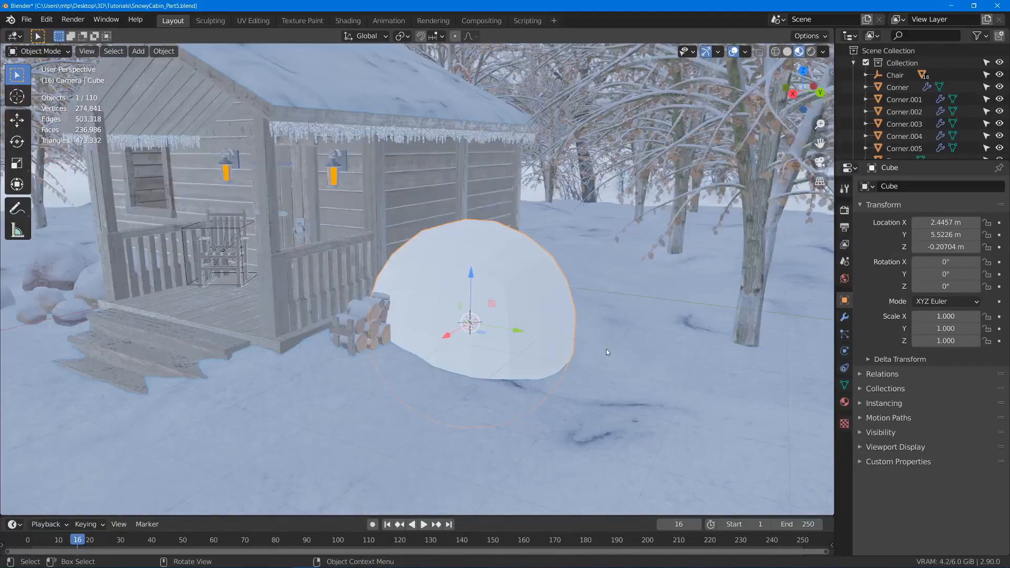
key(F2)
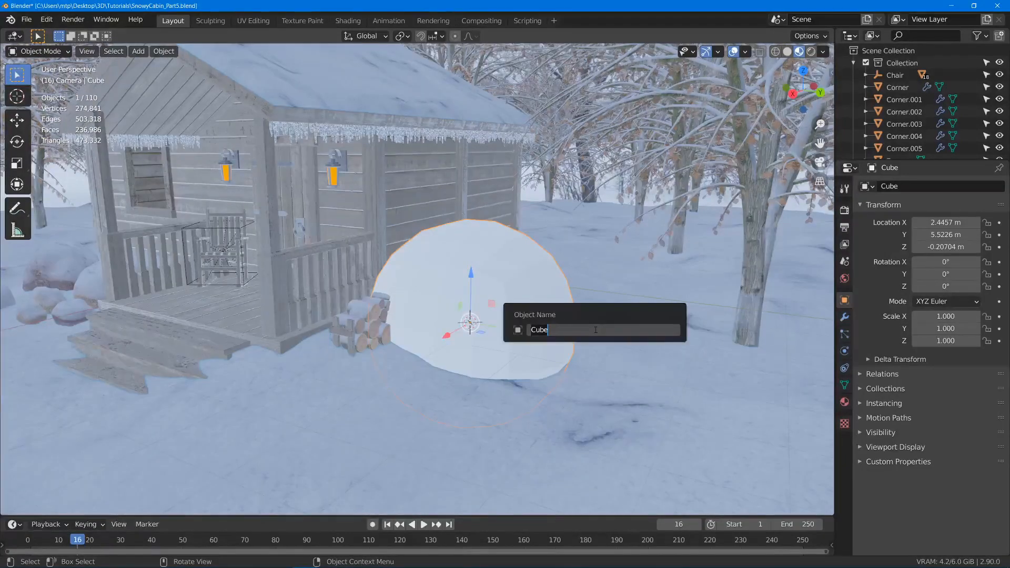
text(Snowman Ball)
key(Return)
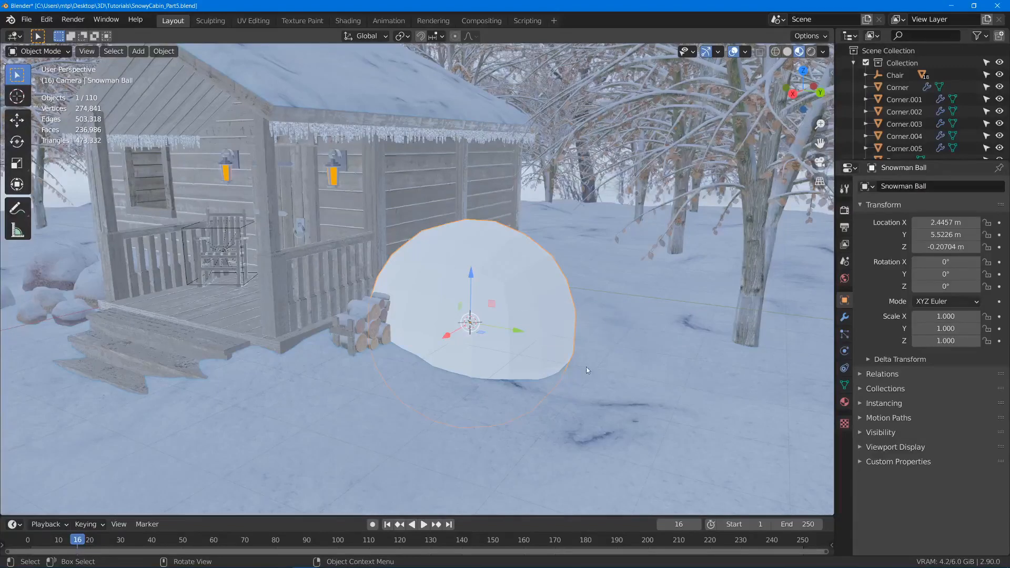
- Scale the ball's entire mesh in Edit Mode to less than half its size
key(Tab)
key(s)
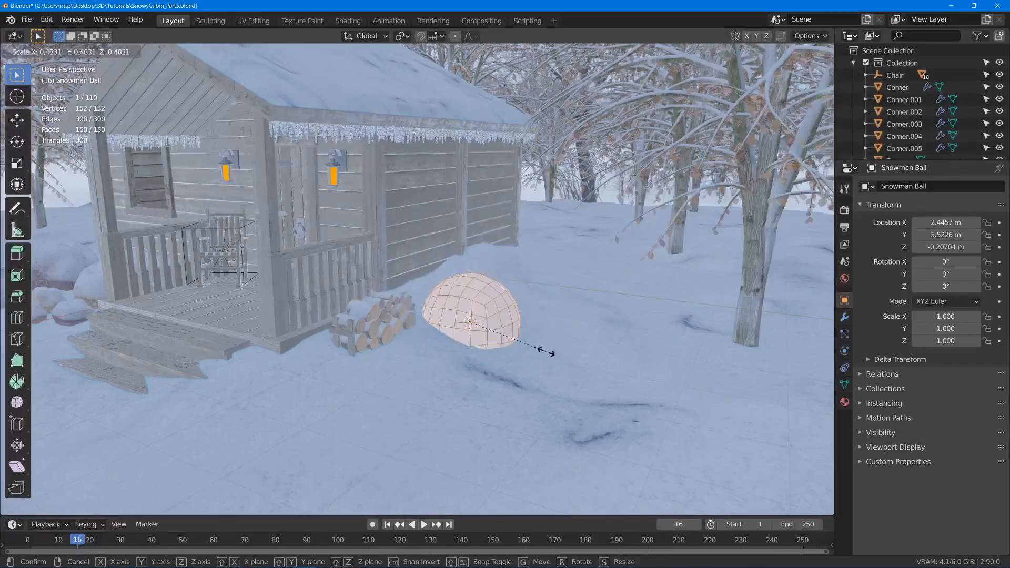
click(528, 343)
key(Tab)
scroll(528, 345, down, 1)
middle_drag(528, 345, 519, 367)
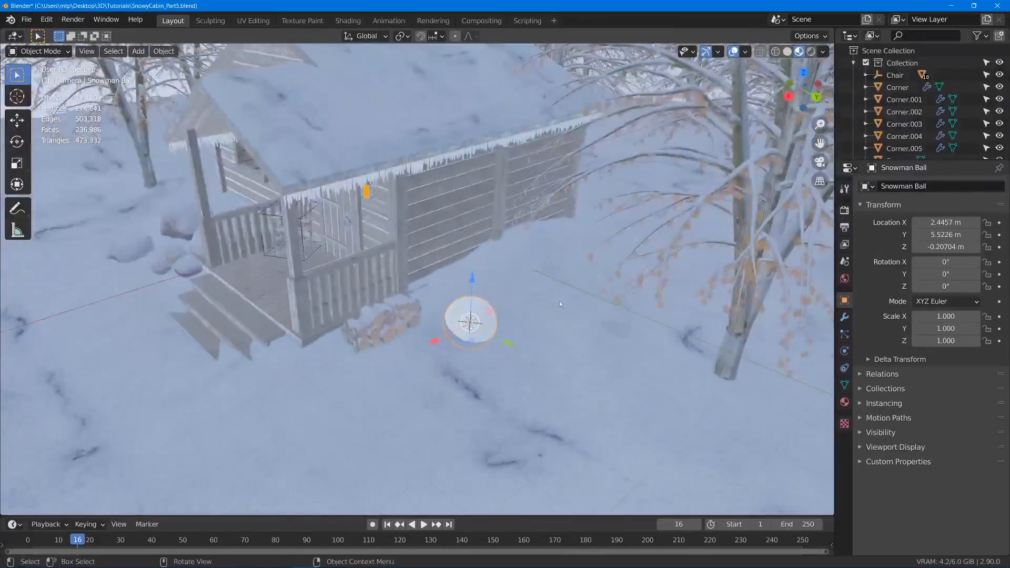
- Move the ball onto the snow beside the log pile, at about X 2.94 m, Y 6.21 m, Z -0.02 m
mouse_move(559, 302)
middle_down()
mouse_move(585, 278)
mouse_move(611, 284)
mouse_move(569, 311)
middle_up()
key(g)
click(633, 272)
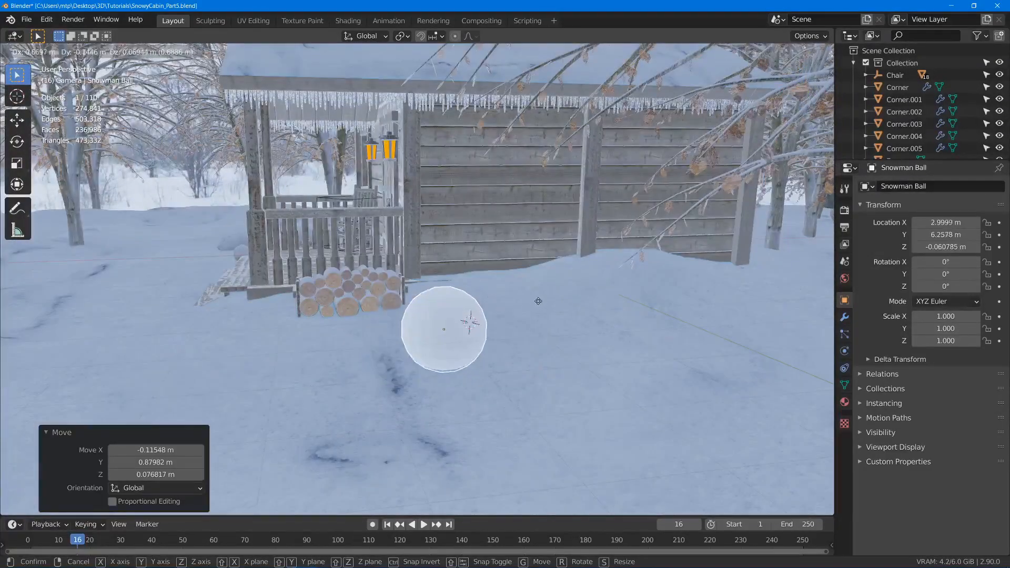
click(491, 296)
middle_drag(491, 296, 561, 329)
key(g)
click(587, 292)
scroll(536, 325, up, 2)
scroll(538, 325, up, 3)
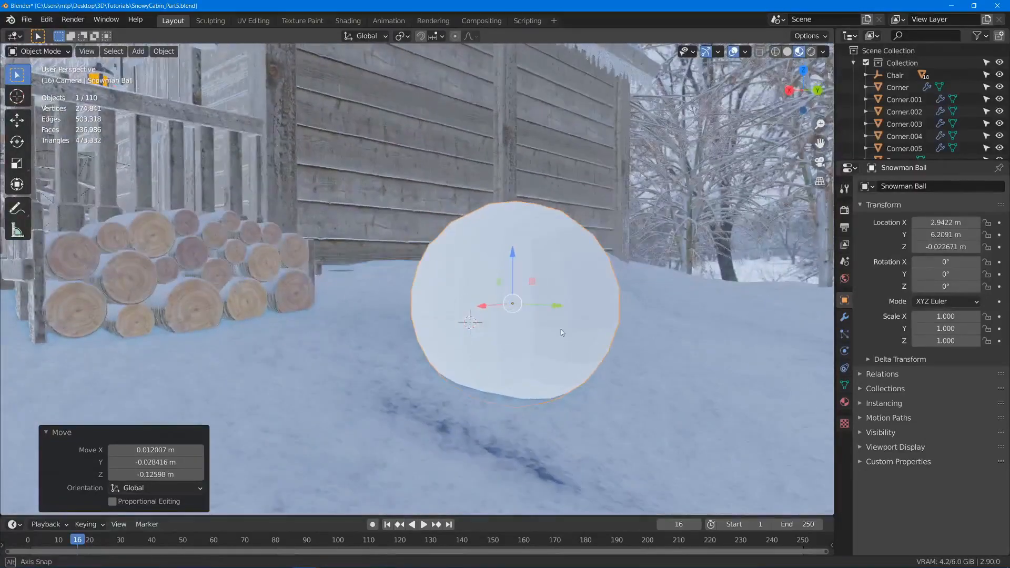
- Shade the ball smooth and give it a Subdivision Surface modifier with viewport level 3 and render level 4
right_click(590, 246)
right_click(534, 264)
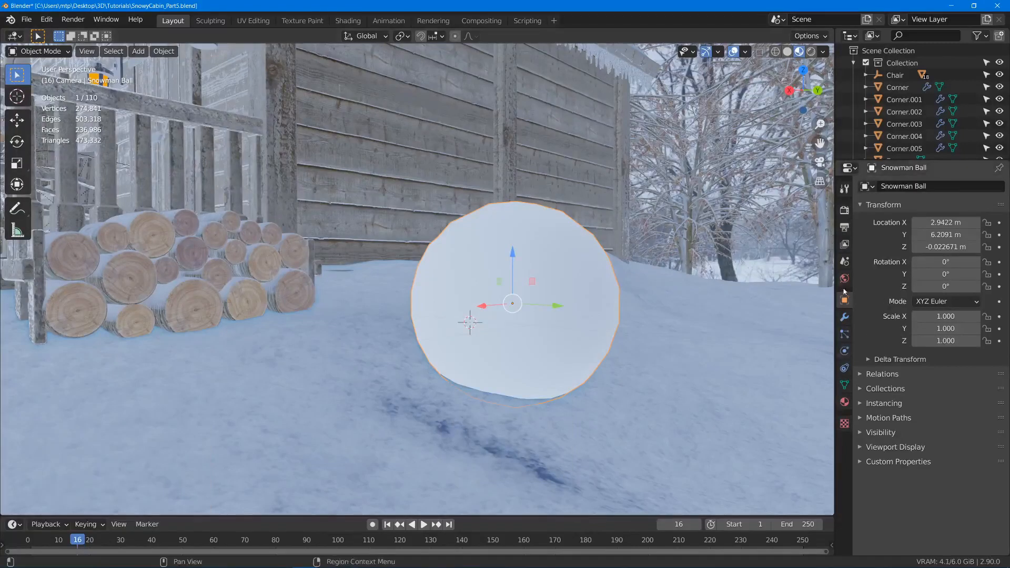
click(845, 317)
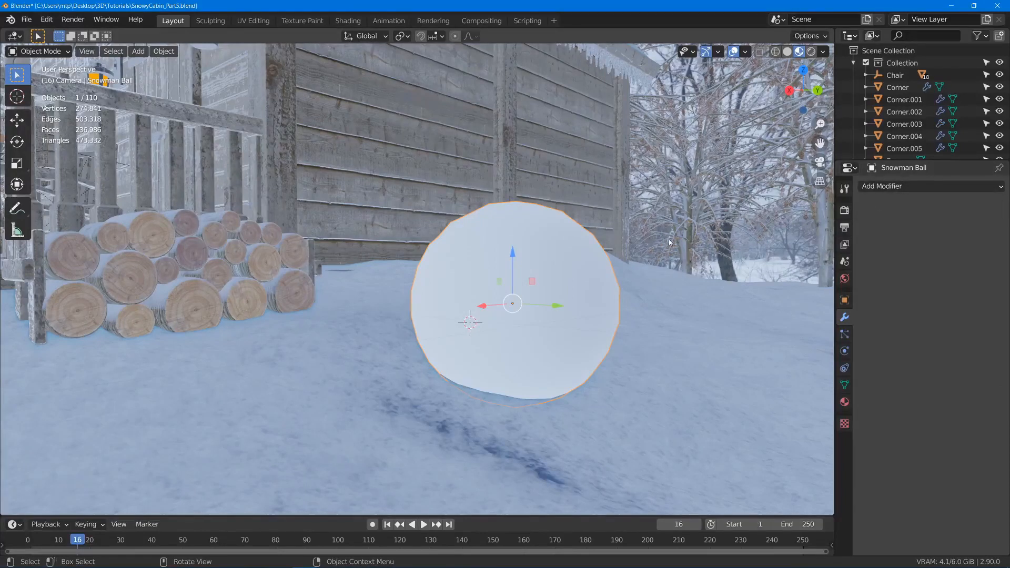
key(ctrl+3)
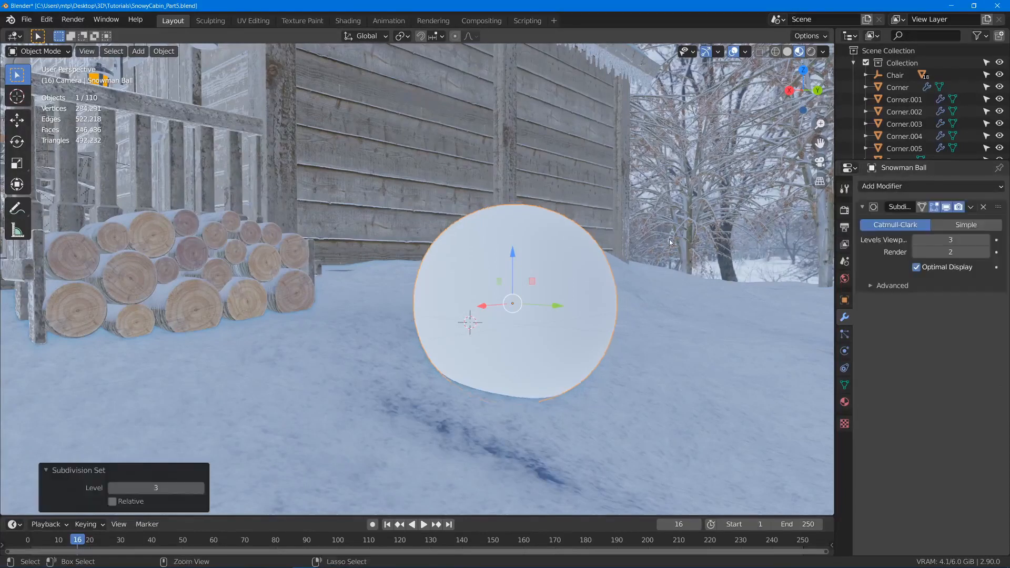
click(986, 244)
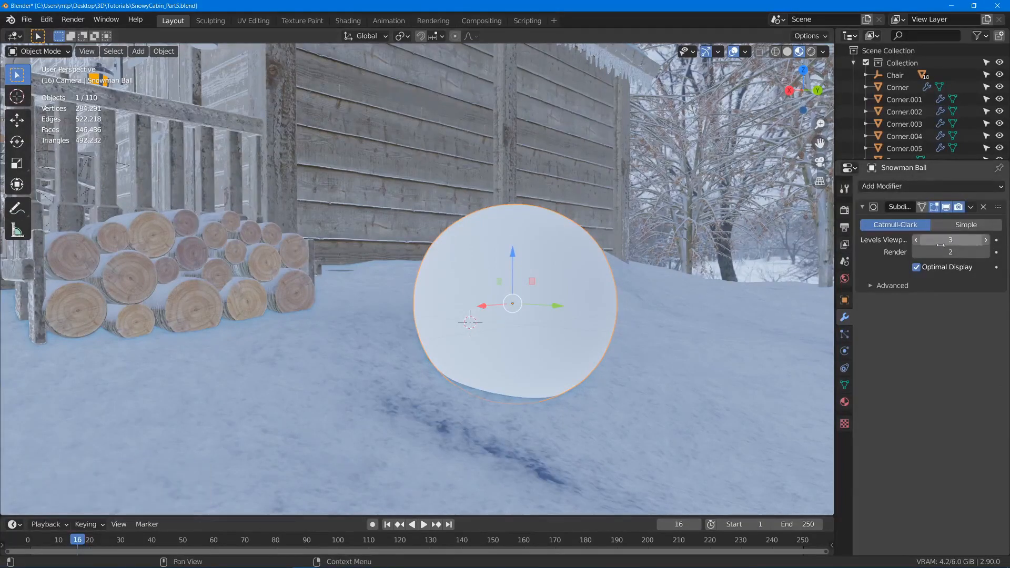
click(986, 253)
click(987, 254)
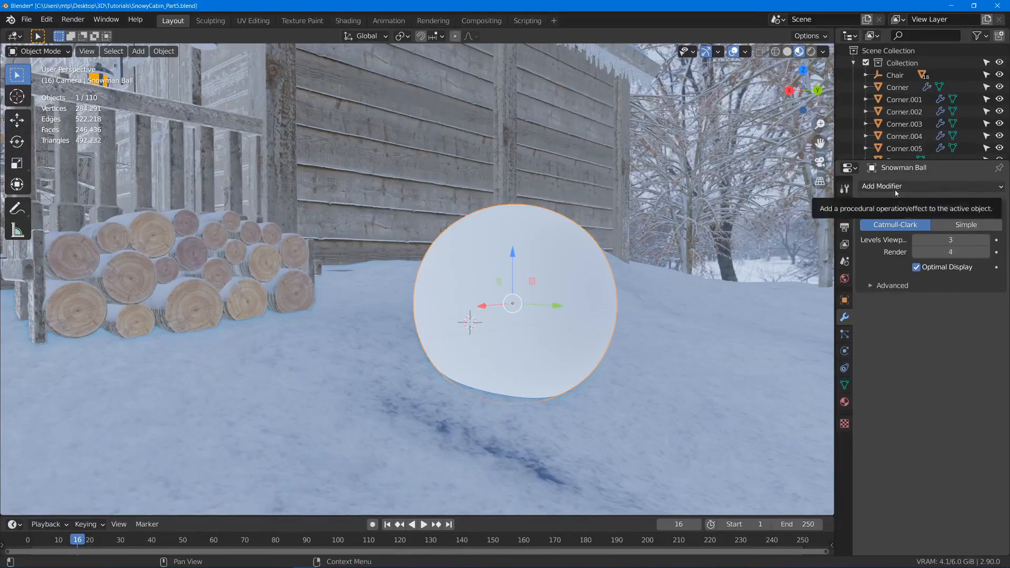
click(862, 207)
- Add a Displace modifier to the ball and assign it the existing HighFreq texture
click(882, 188)
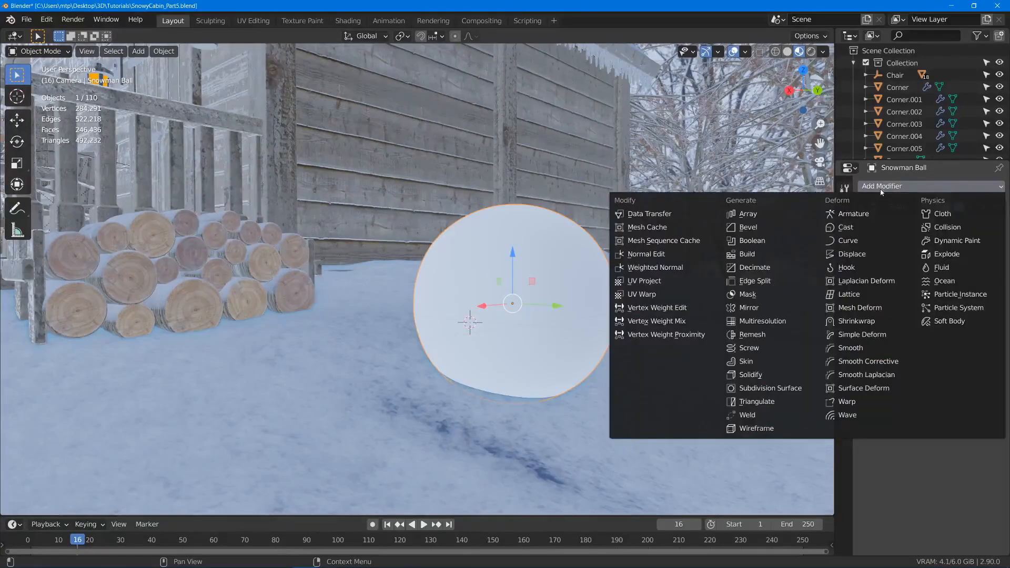
click(869, 256)
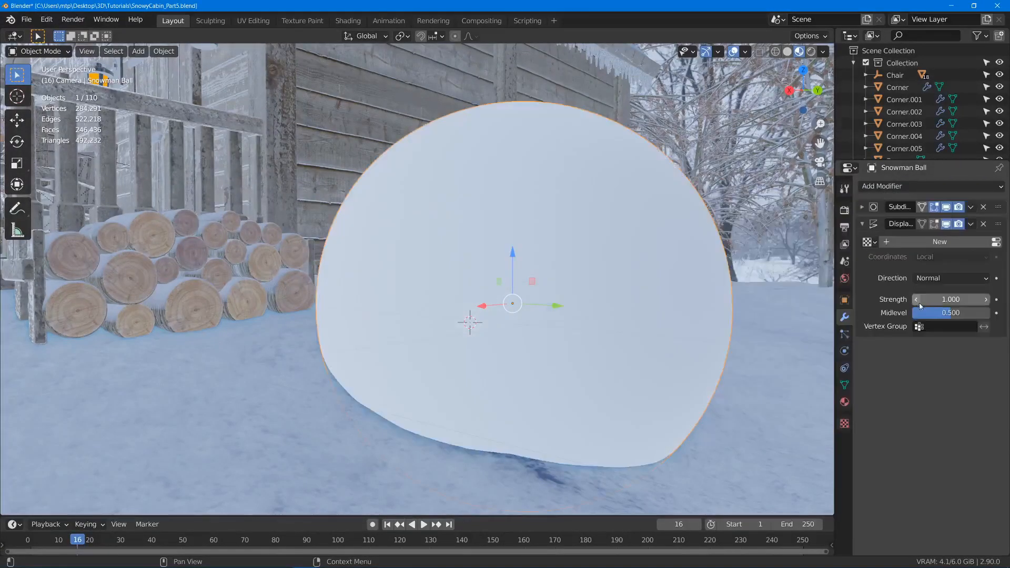
click(869, 242)
click(852, 260)
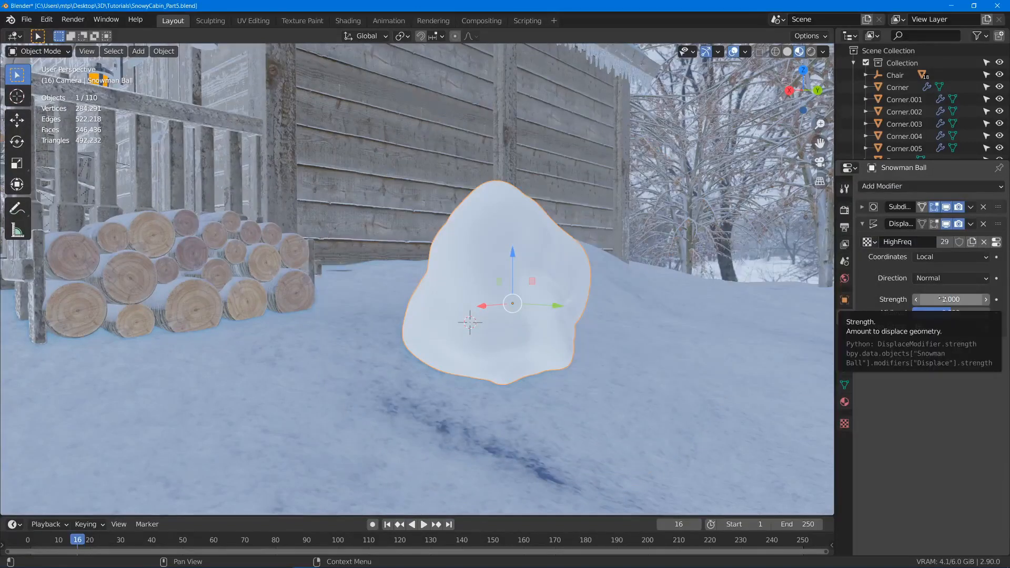
- Set the strength of the HighFreq Displace modifier to 0.2
click(942, 299)
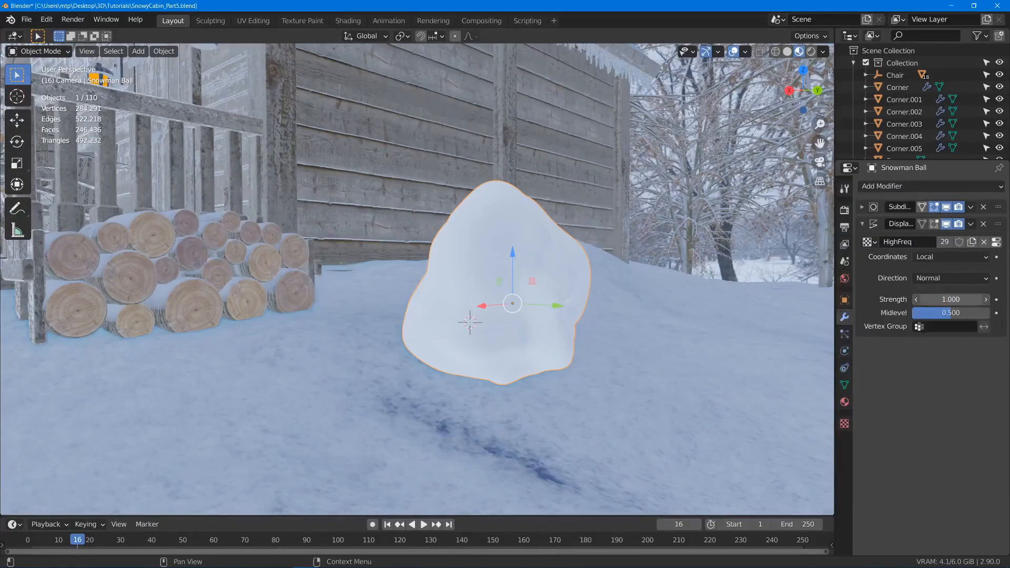
text(0.)
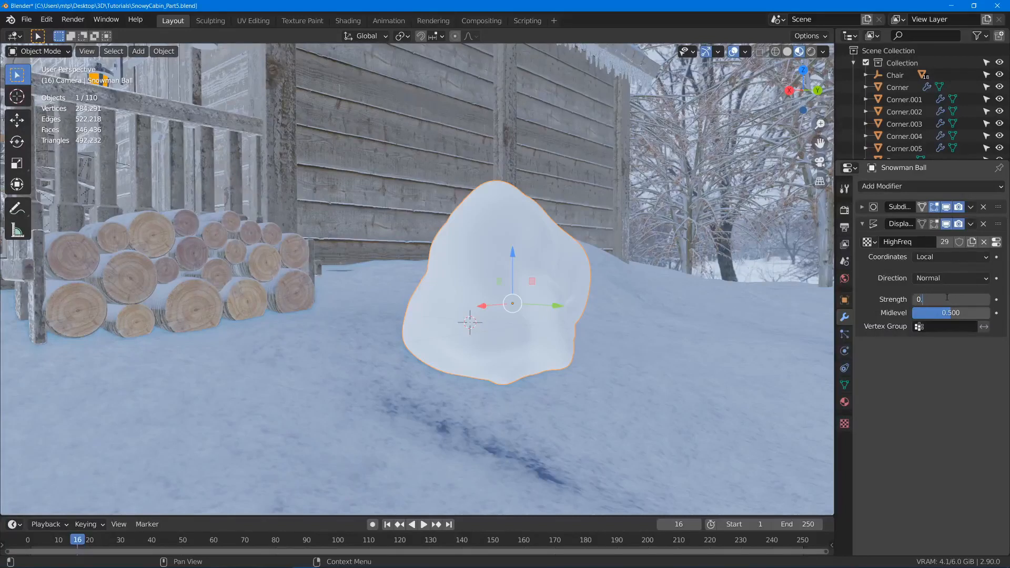
text(1)
key(Return)
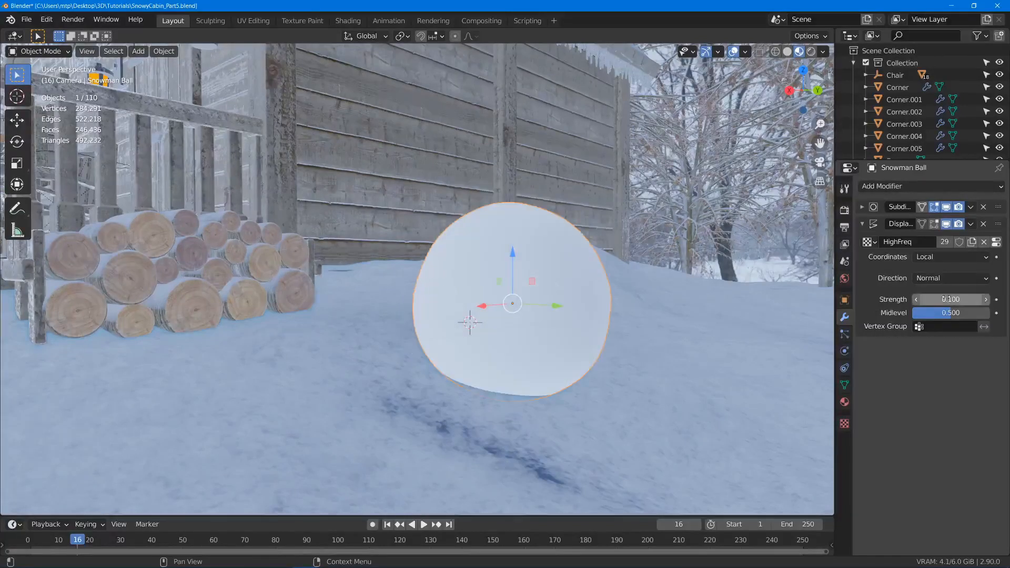
click(984, 303)
middle_drag(712, 254, 704, 253)
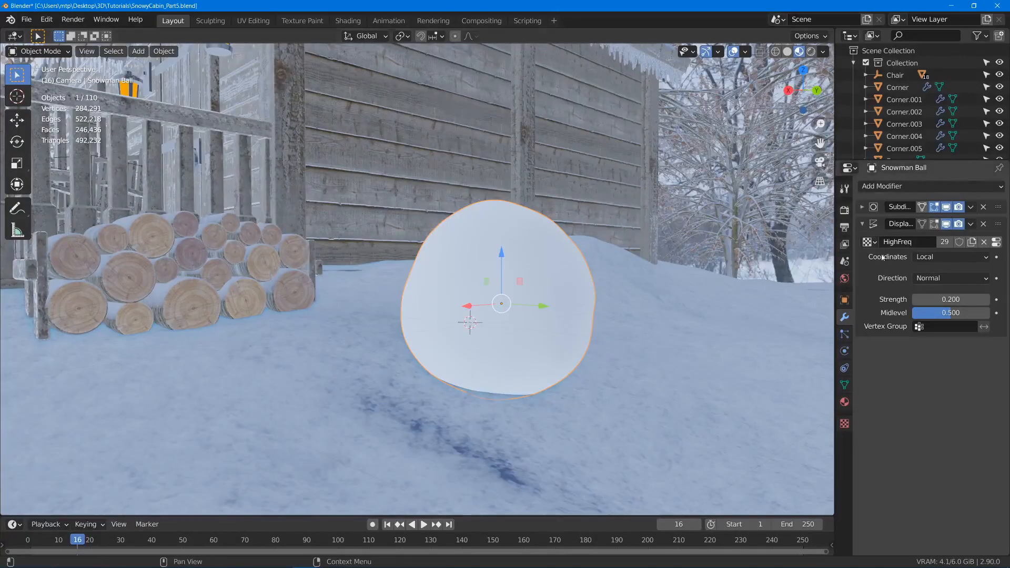
- Duplicate the Displace modifier and switch the copy's texture to LowFreq
key(shift+d)
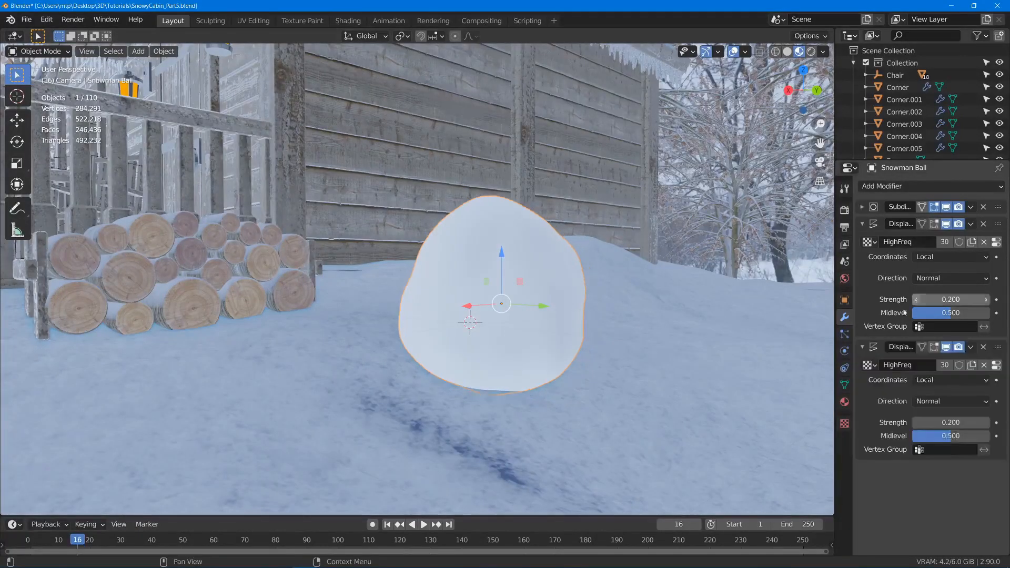
click(869, 365)
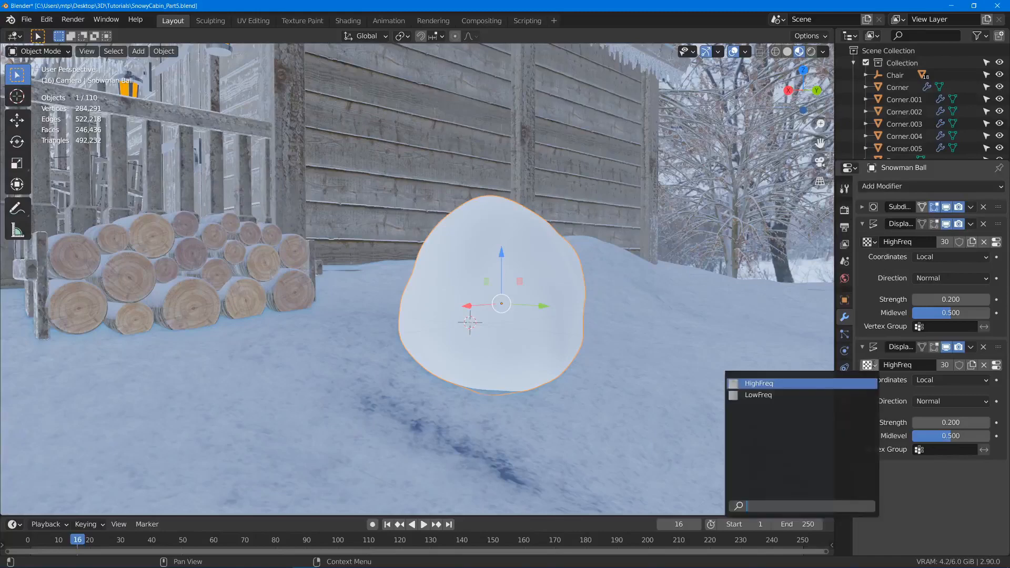
click(791, 395)
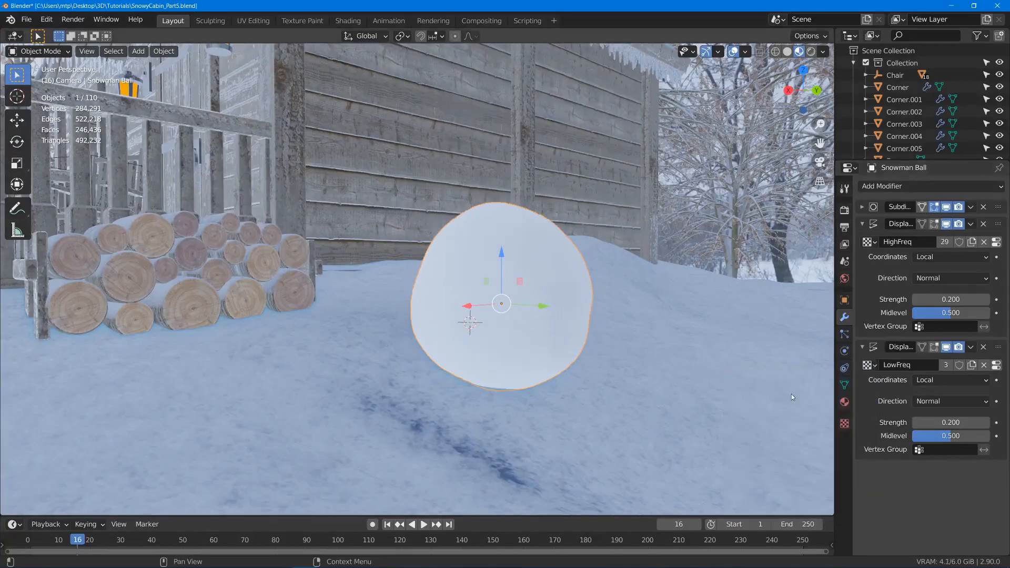
- Set the strength of the LowFreq Displace modifier to 0.6, judging the ball's shape from several sides
click(947, 421)
text(0.2)
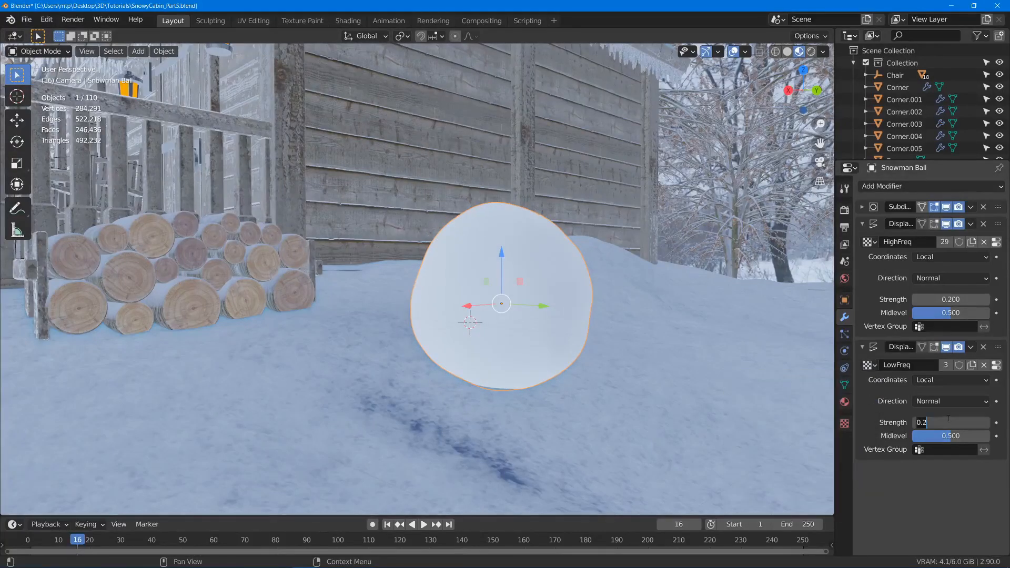
key(BackSpace)
text(5)
key(Return)
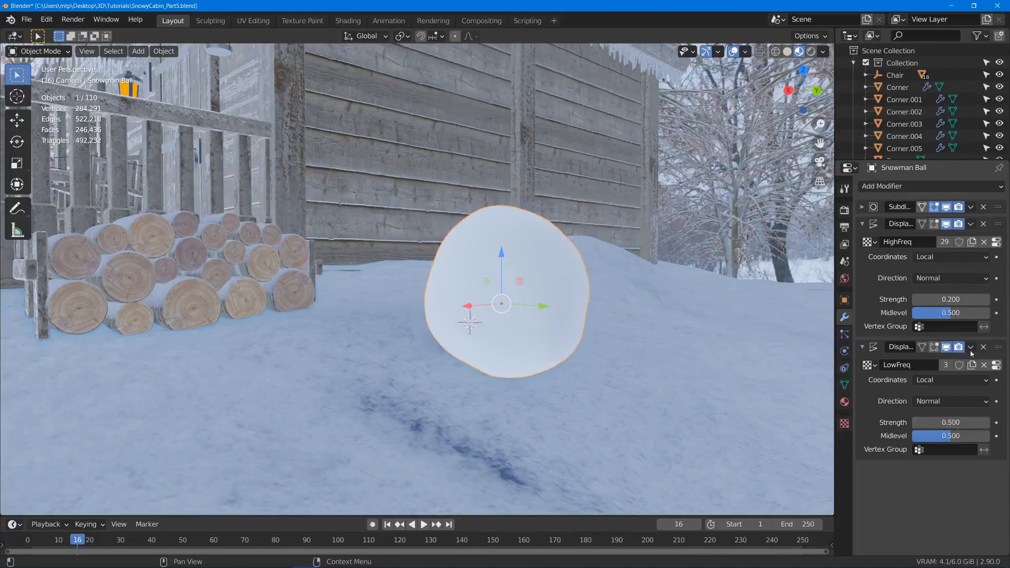
click(986, 423)
click(985, 423)
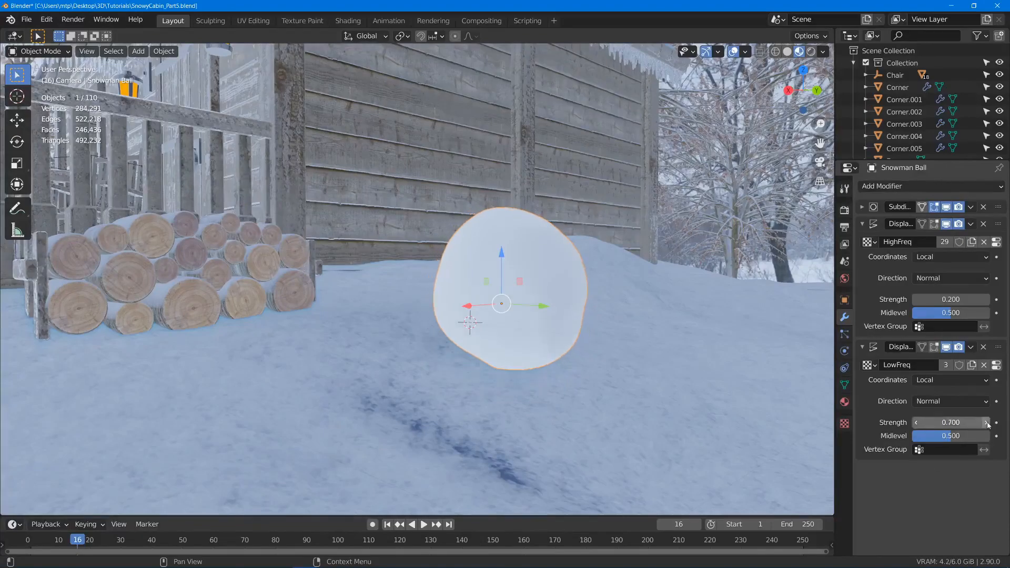
middle_drag(585, 267, 450, 265)
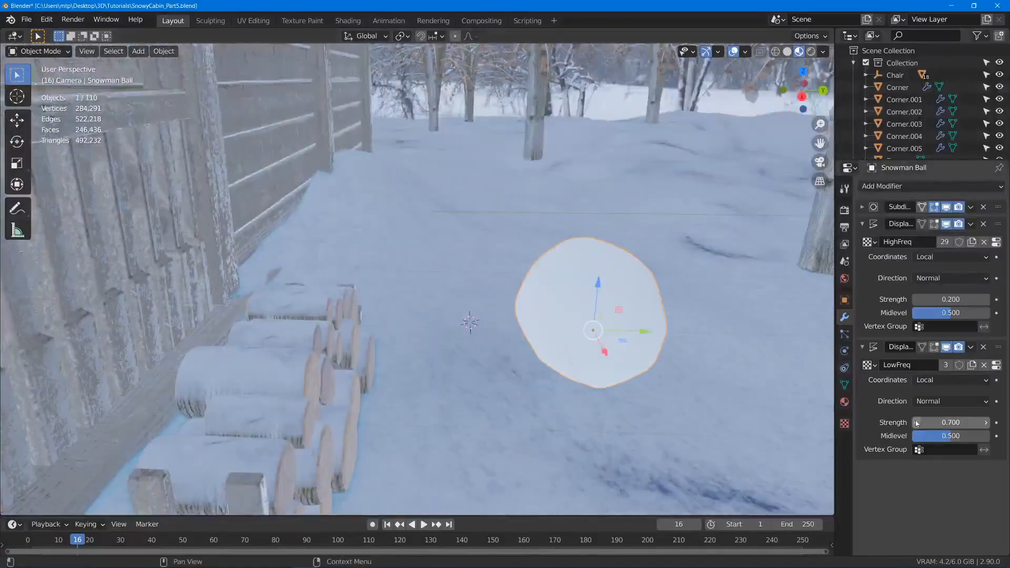
middle_drag(727, 337, 652, 316)
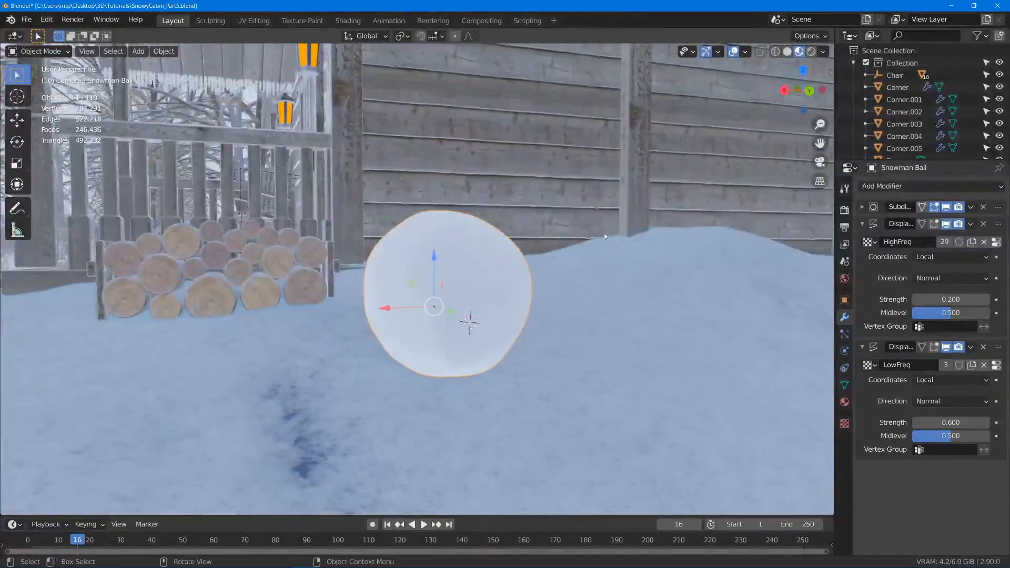
middle_drag(676, 516, 463, 395)
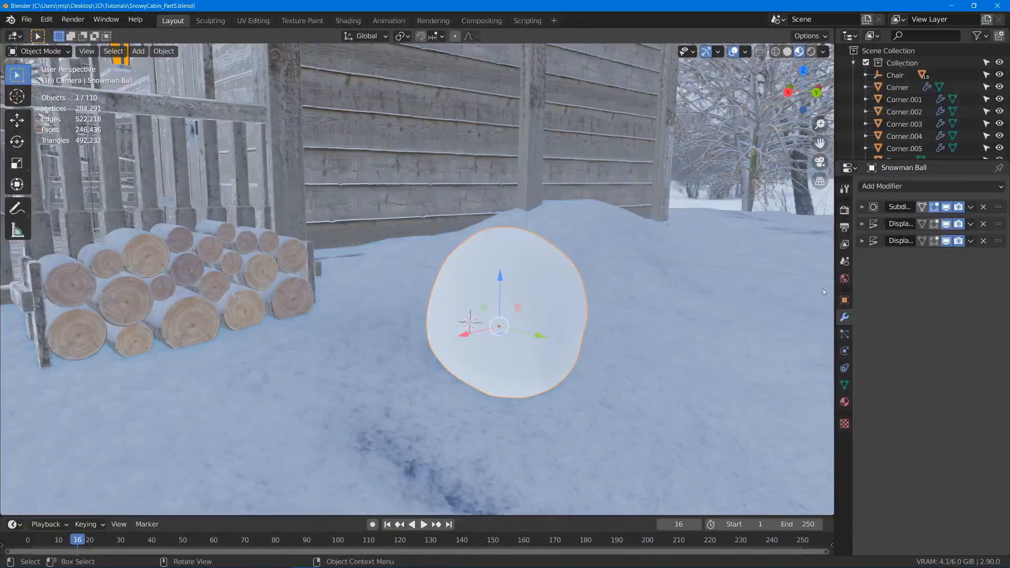
- Assign the existing Snow material to the ball and make it a single-user copy
click(844, 402)
click(866, 238)
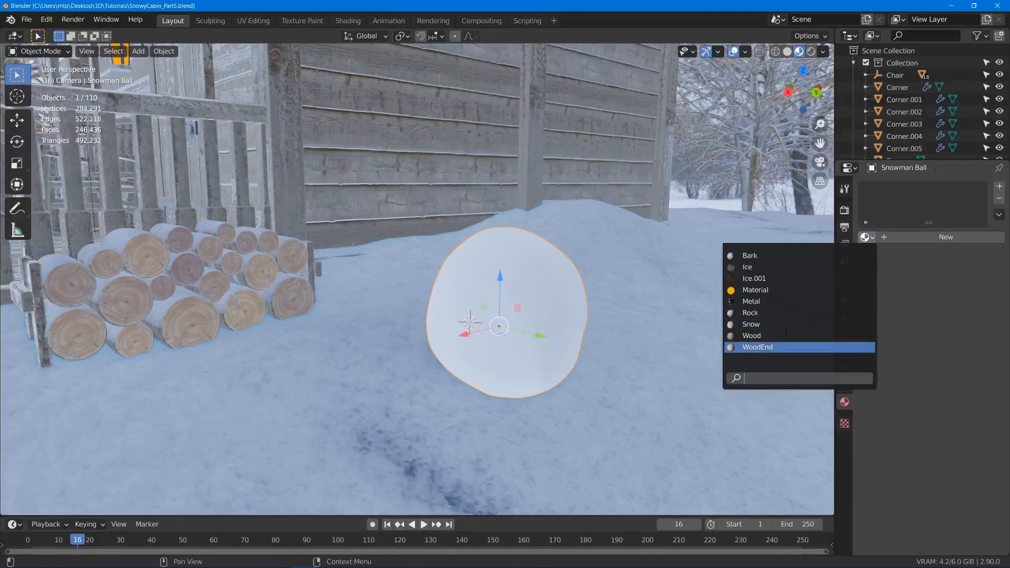
text(s)
key(Return)
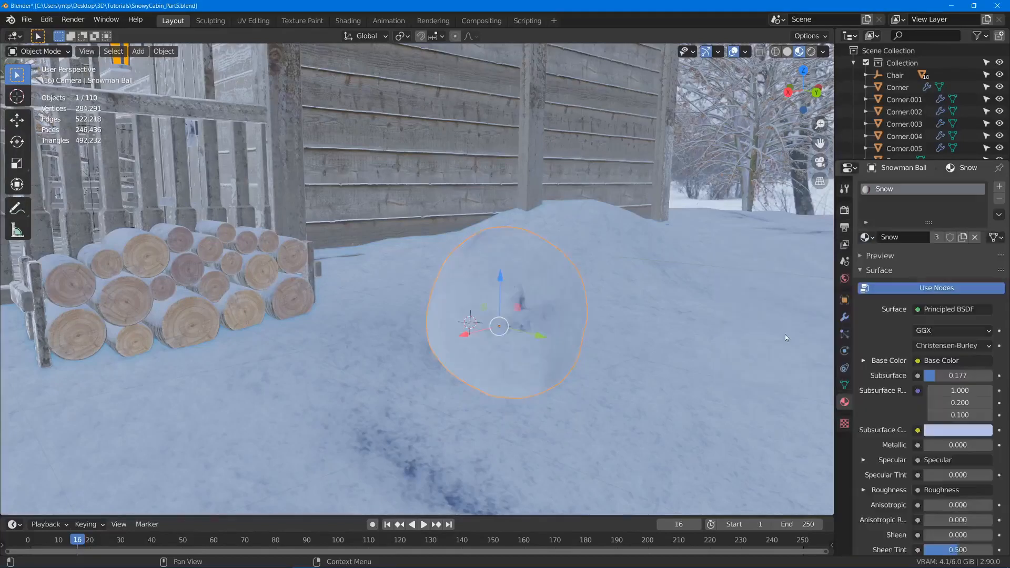
click(936, 239)
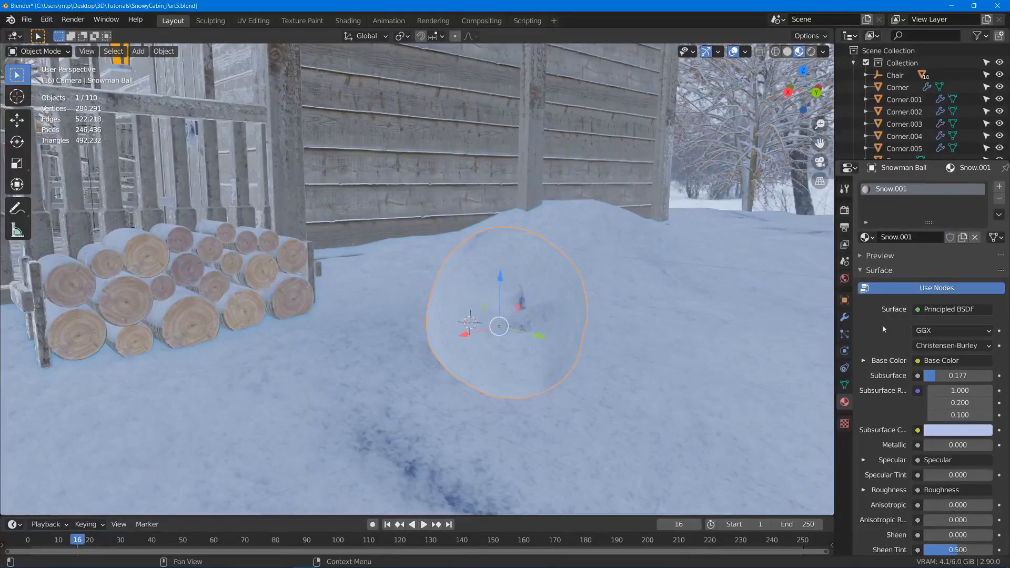
- In the Shading workspace, set the Base Color image texture of the ball's snow material to Box projection
scroll(711, 374, up, 2)
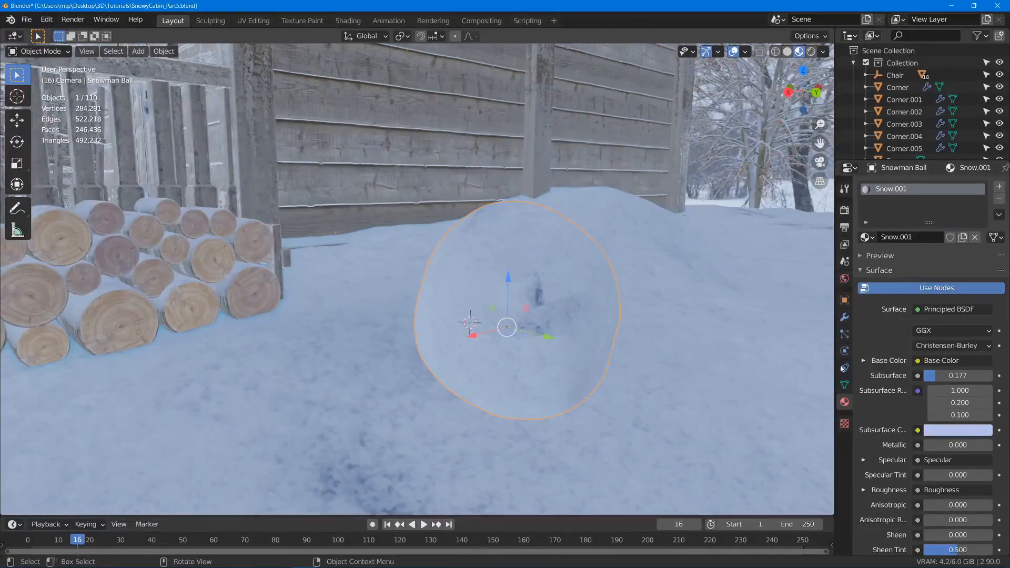
click(348, 21)
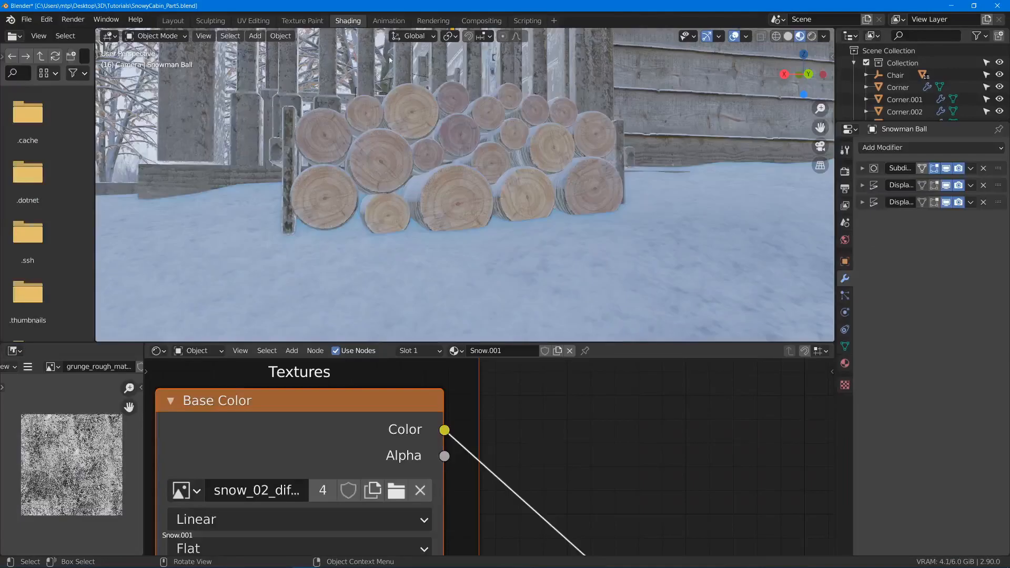
key(KP_Decimal)
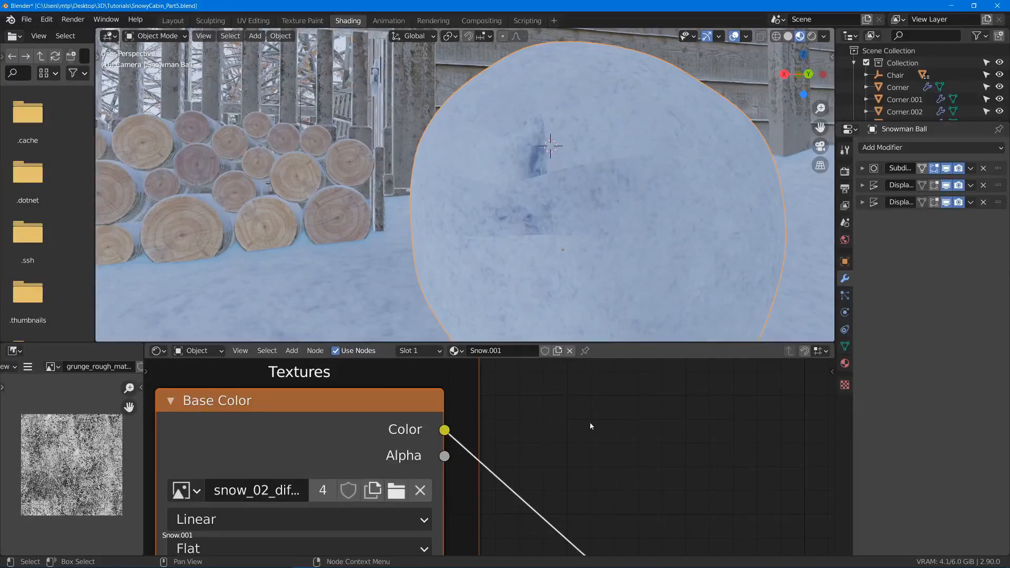
scroll(590, 422, down, 2)
drag(627, 341, 628, 114)
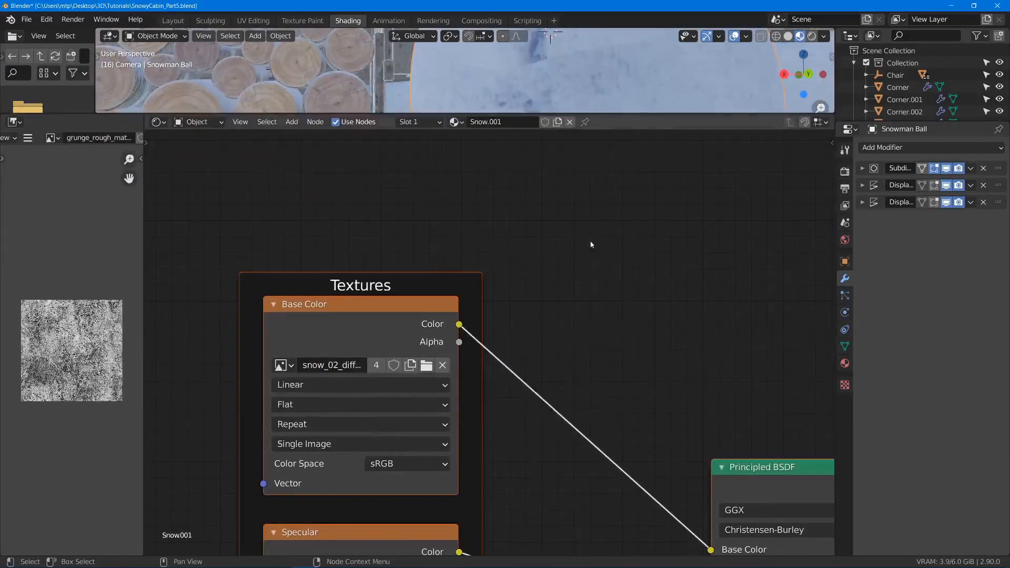
scroll(591, 244, down, 10)
middle_drag(469, 367, 589, 273)
scroll(512, 240, up, 3)
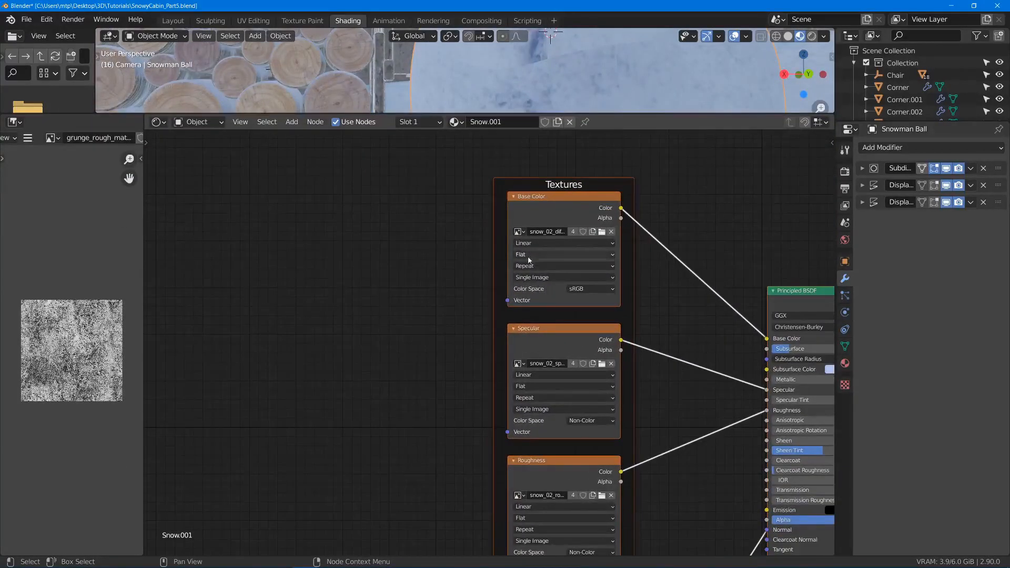
click(526, 254)
click(532, 266)
- Set the Specular, Roughness and Normal image textures to Box projection
click(537, 390)
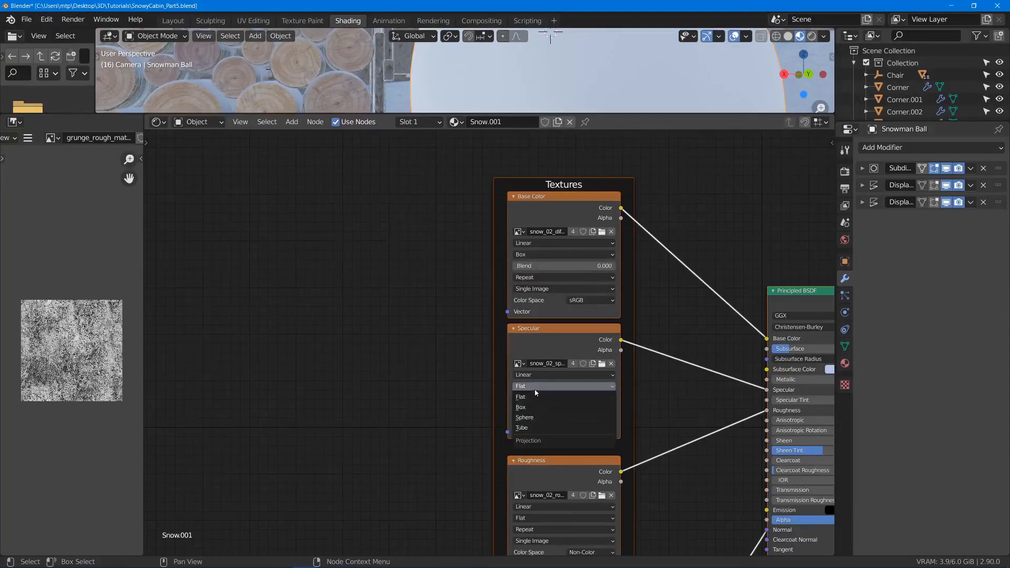
click(531, 398)
middle_drag(530, 518, 571, 403)
click(565, 400)
click(566, 422)
click(571, 502)
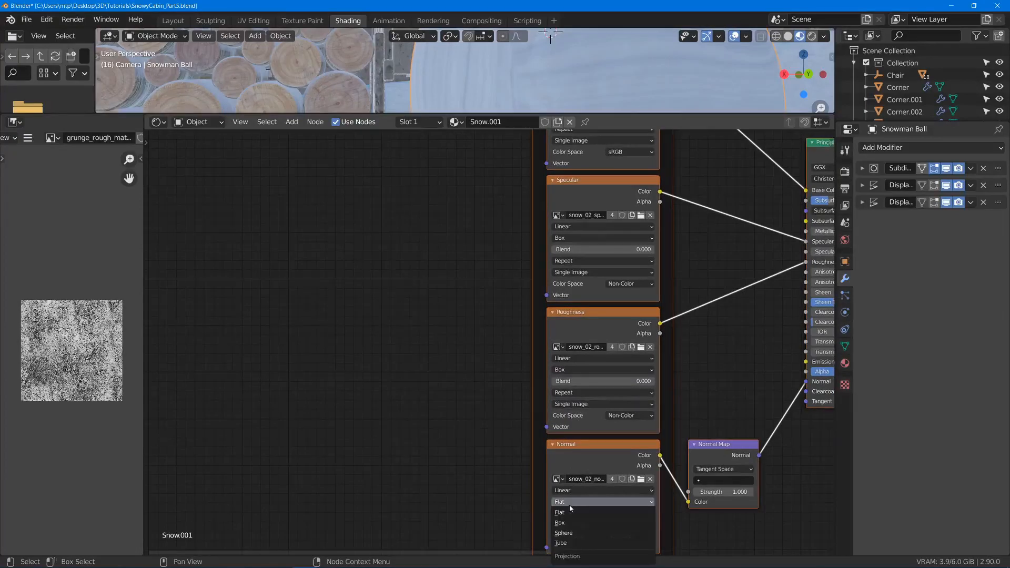
click(571, 524)
- Set the box projection blend of the Normal and Roughness textures to 0.2
click(582, 513)
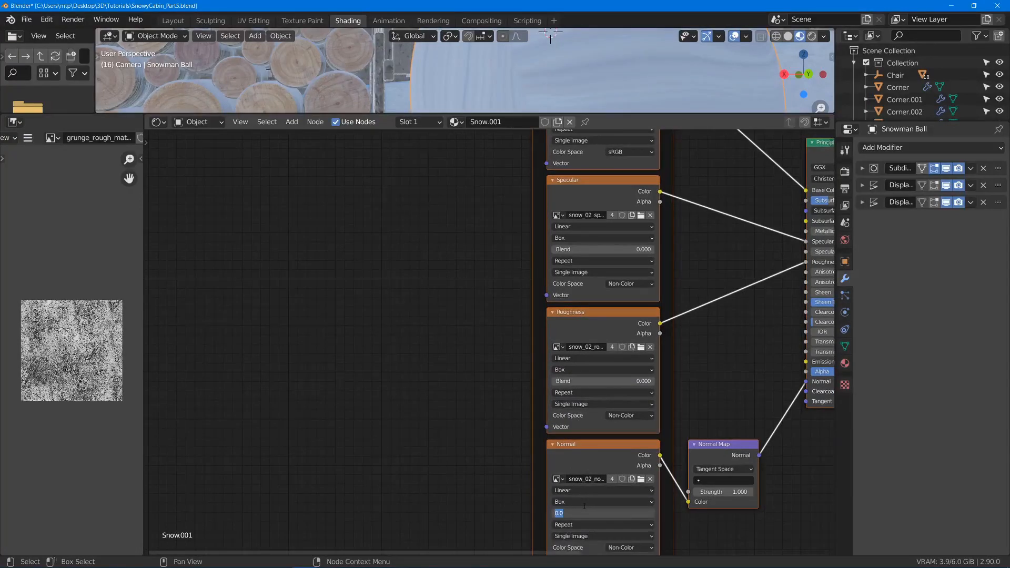
text(0.2)
key(Return)
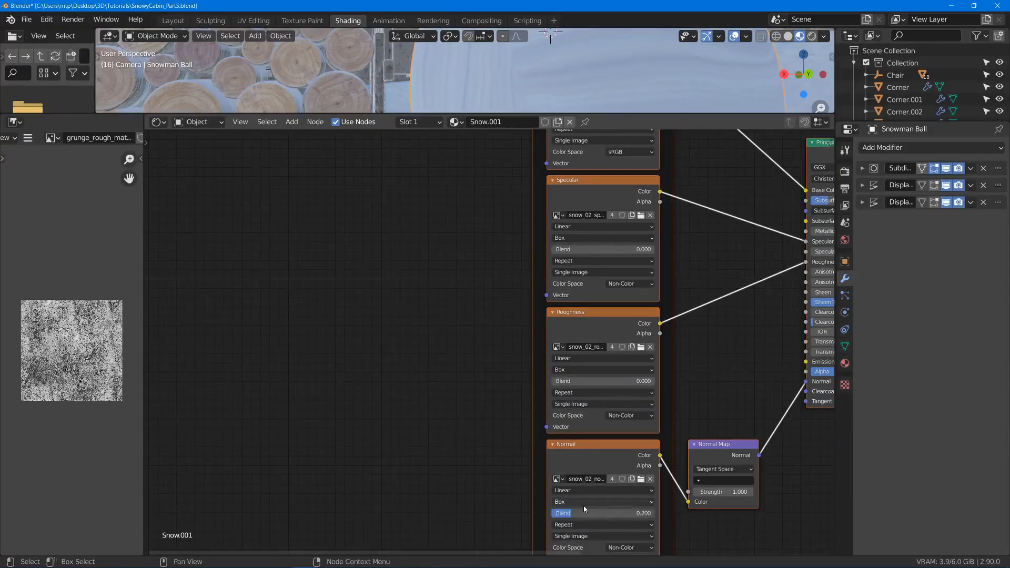
click(569, 380)
text(.2)
key(Return)
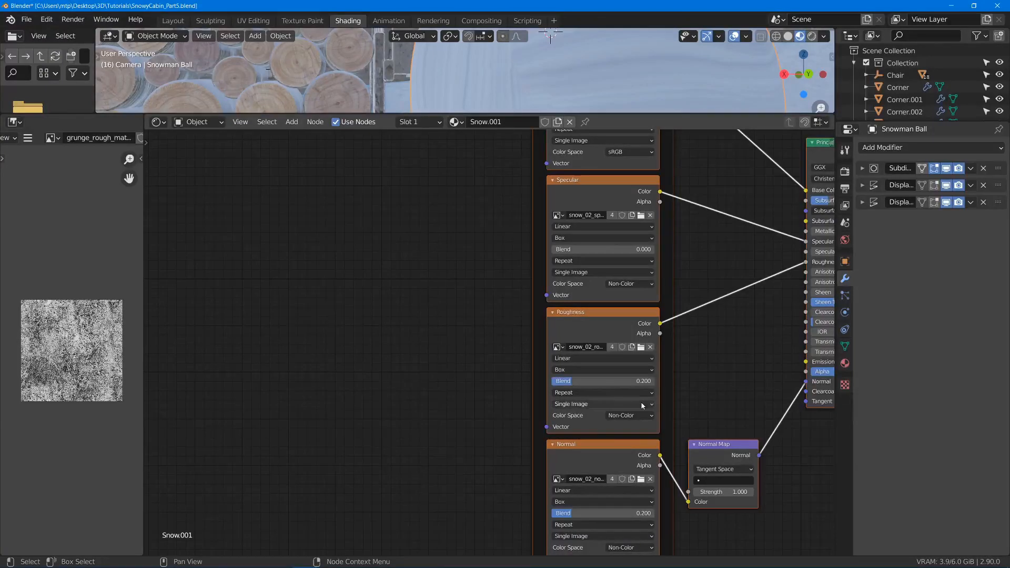
- Set the box projection blend of the Specular and Base Color textures to 0.2
click(604, 249)
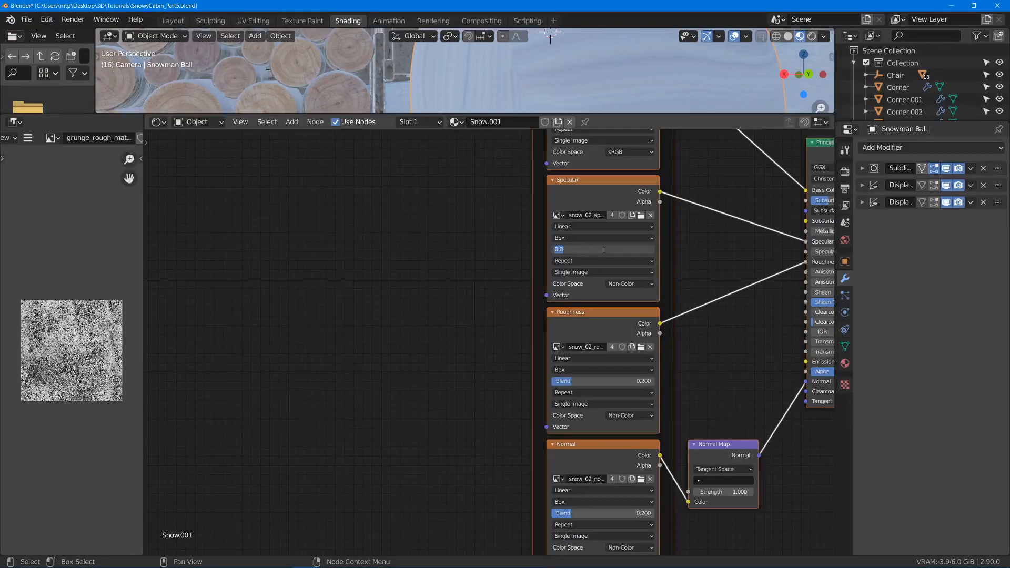
text(.2)
key(Return)
shift+scroll(645, 256, up, 5)
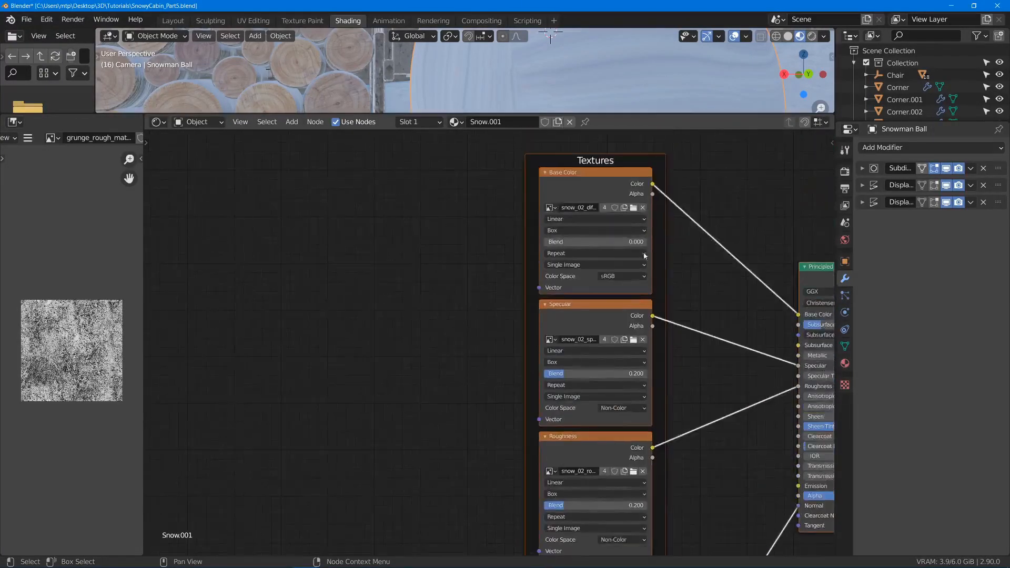
click(645, 253)
click(607, 242)
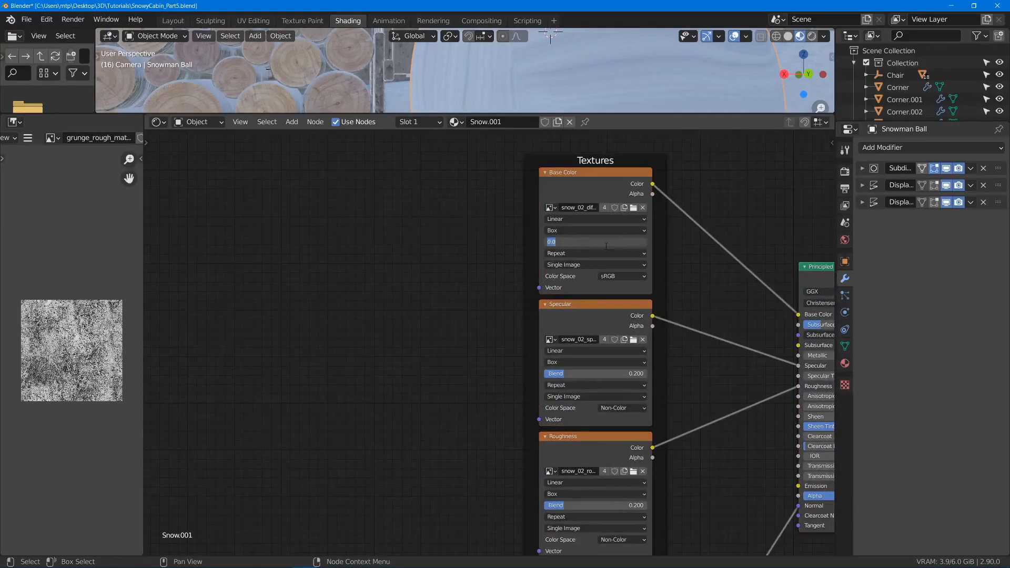
text(.2)
key(Return)
- Add Texture Coordinate and Mapping nodes to the Base Color texture and link the Mapping vector to the other three textures
scroll(592, 217, down, 2)
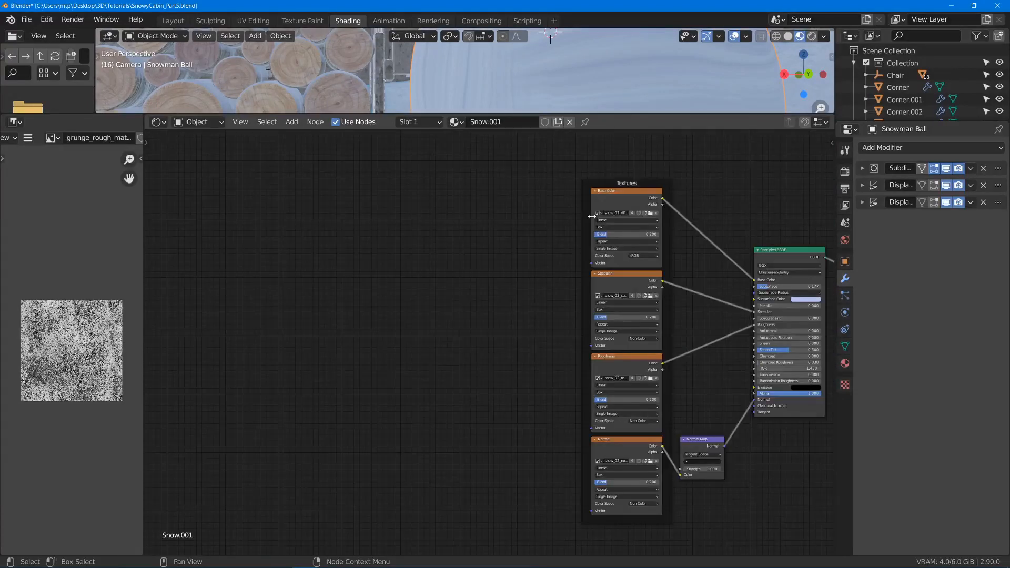
click(620, 200)
key(ctrl+t)
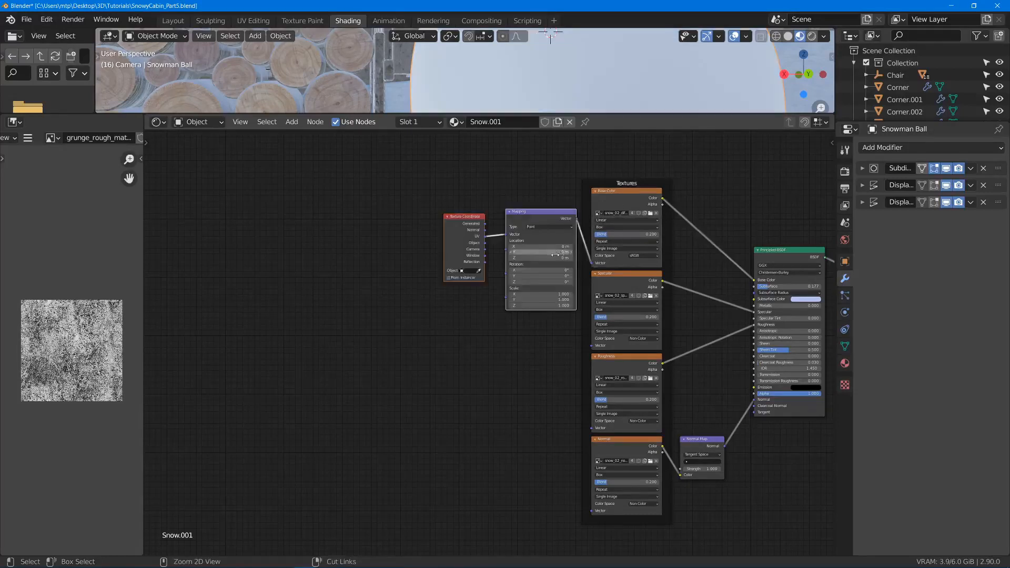
middle_drag(513, 192, 460, 177)
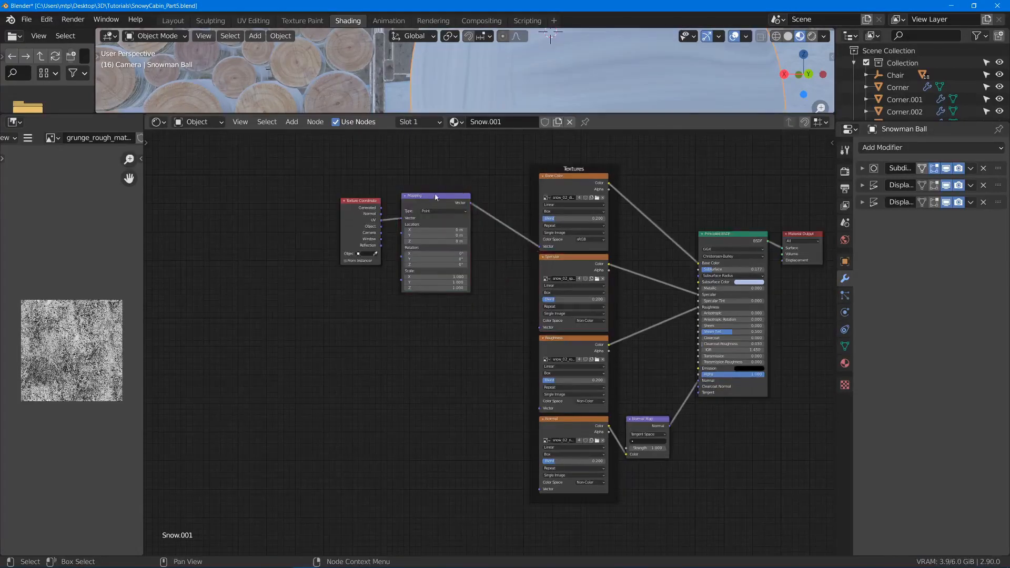
alt+right_drag(442, 206, 586, 449)
drag(516, 114, 516, 293)
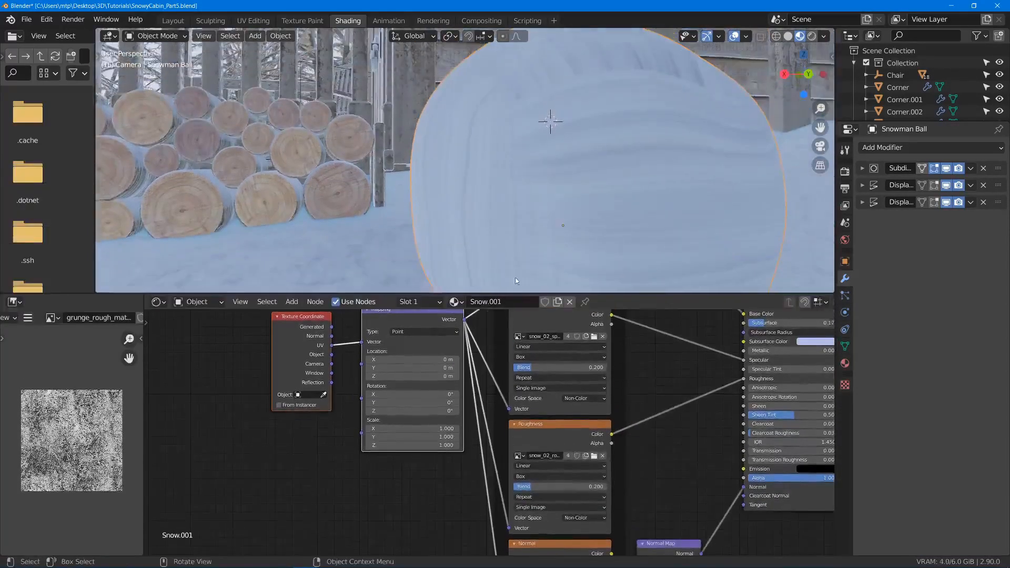
- Connect the Generated texture coordinates to the Mapping node's Vector input in place of UV
scroll(607, 168, down, 5)
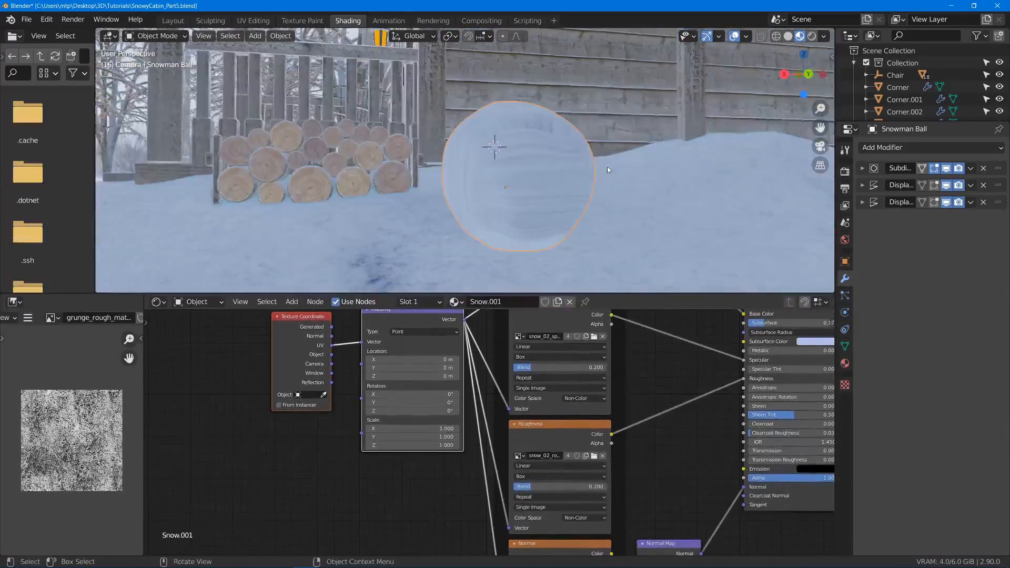
scroll(607, 166, up, 5)
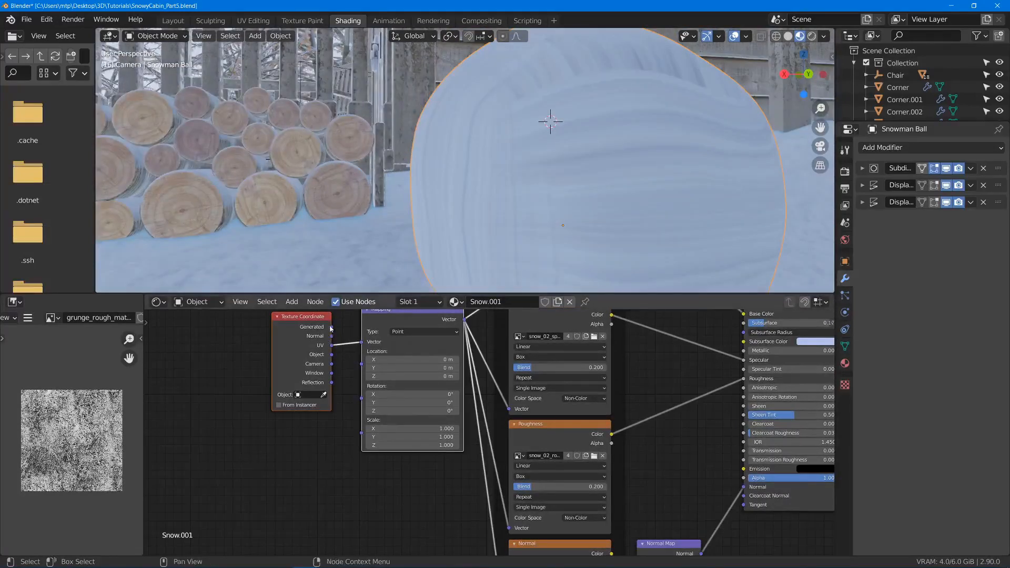
drag(332, 327, 368, 345)
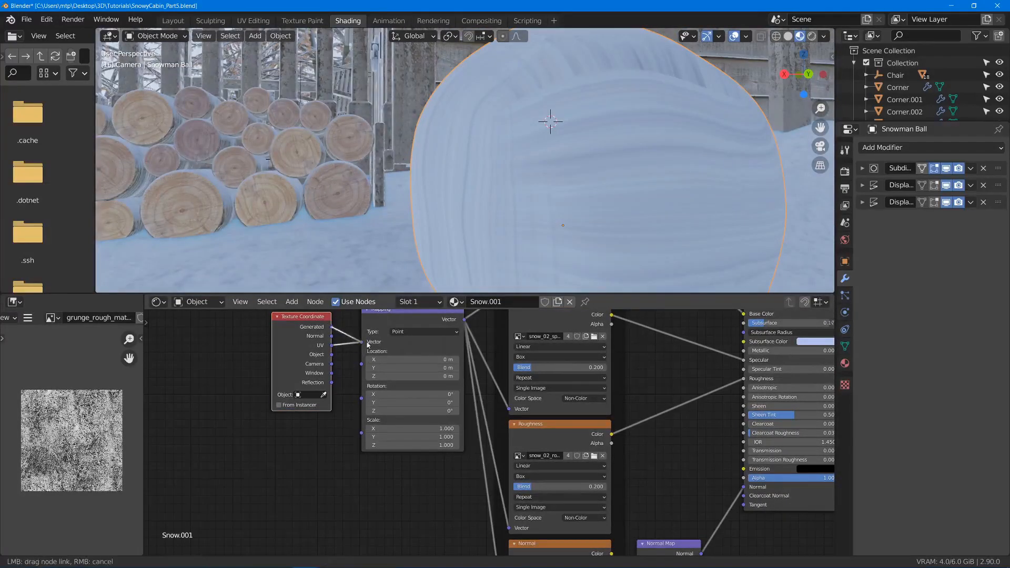
scroll(613, 209, down, 7)
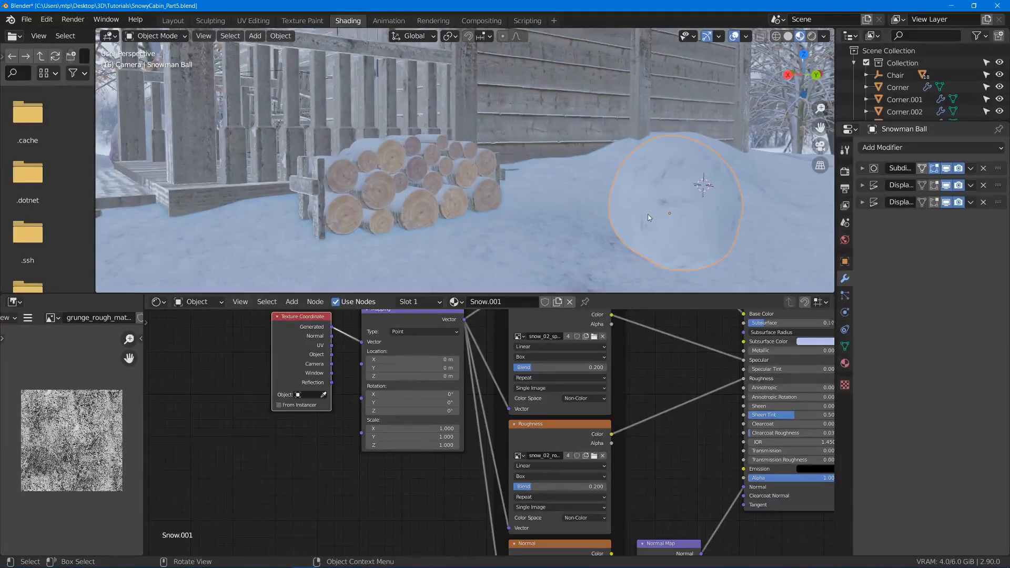
- Try a Mapping scale of 0.1 on X, Y and Z, and settle on 0.15 for all three axes
drag(441, 428, 441, 445)
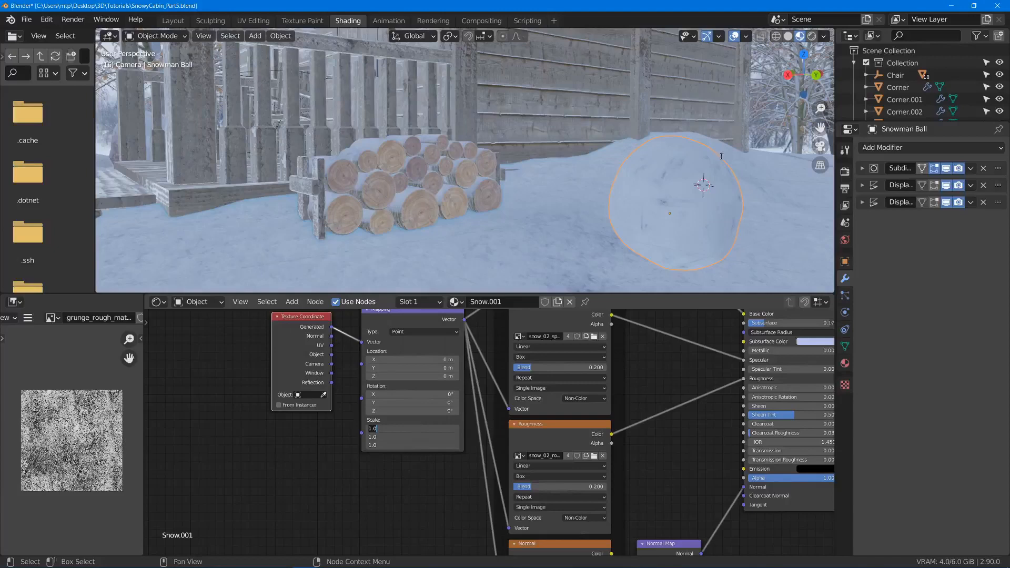
key(Return)
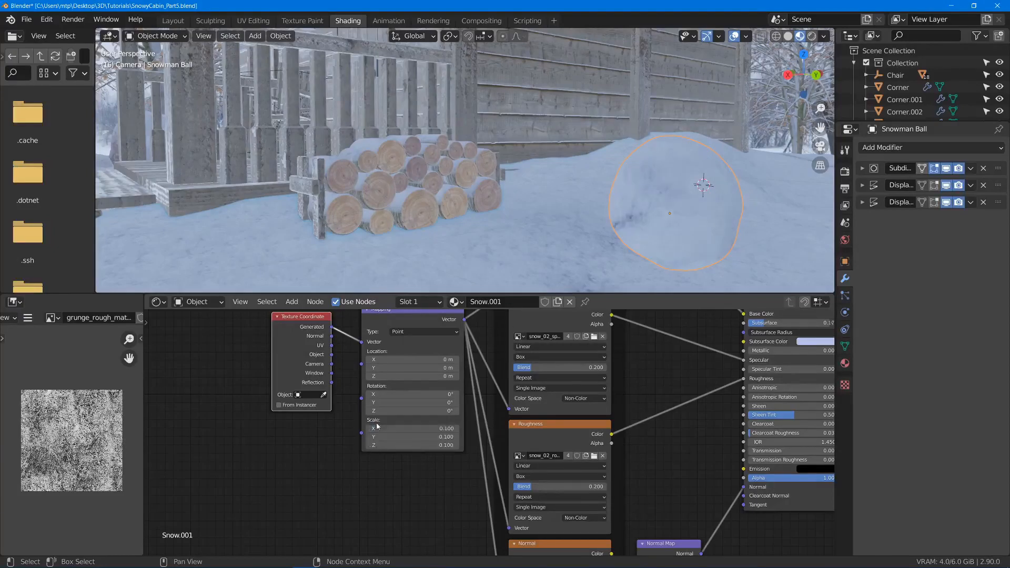
drag(419, 428, 419, 445)
key(Return)
- Lower the ball by about 0.18 m so that it sits in the snow
middle_drag(579, 248, 648, 220)
scroll(679, 239, up, 3)
shift+middle_drag(710, 259, 653, 219)
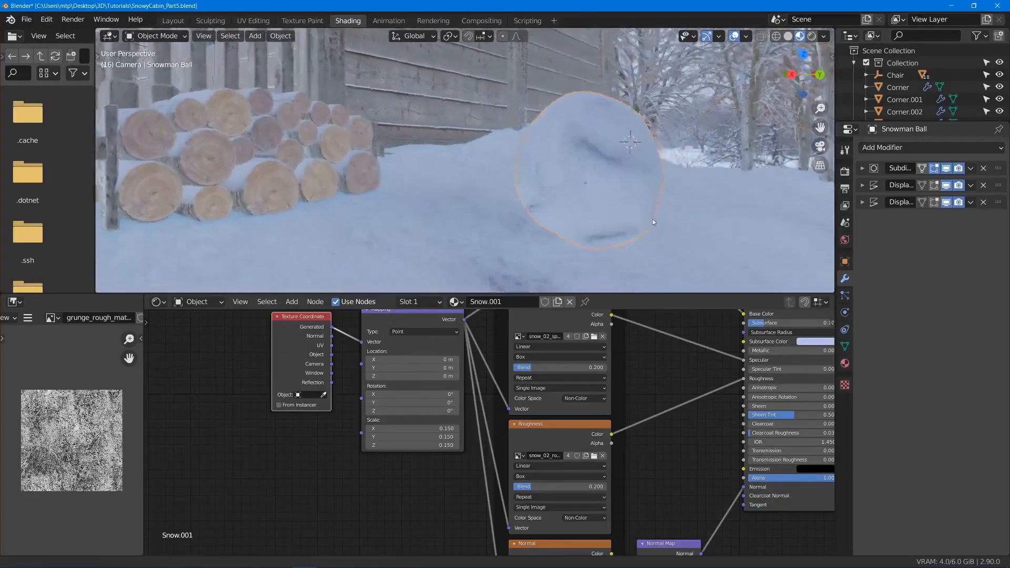
key(g)
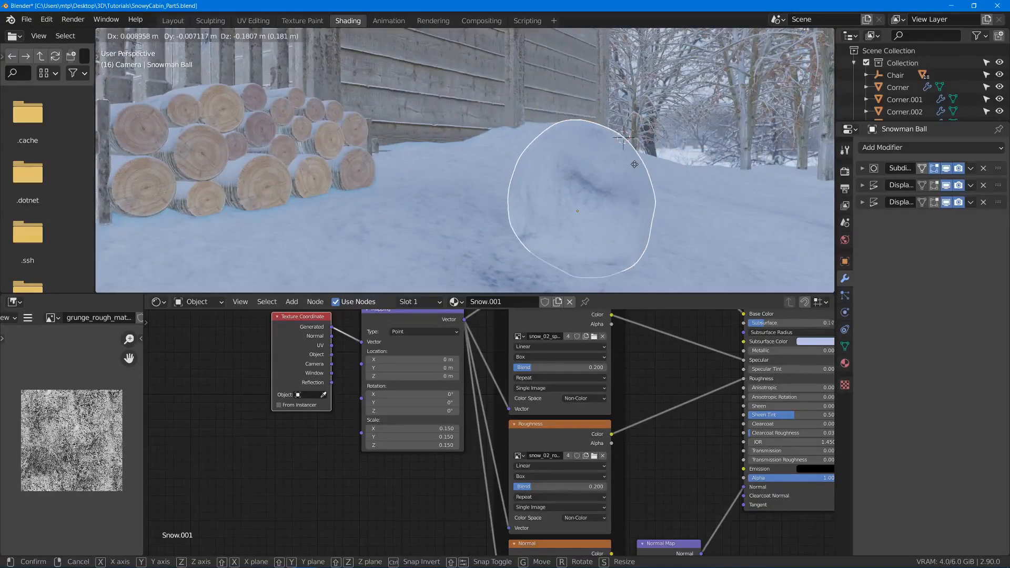
click(634, 163)
- Make a linked duplicate of the ball, scale it to about 0.8, and rest it on top of the first ball
scroll(634, 163, down, 2)
mouse_move(633, 164)
middle_down()
mouse_move(599, 165)
mouse_move(625, 154)
middle_up()
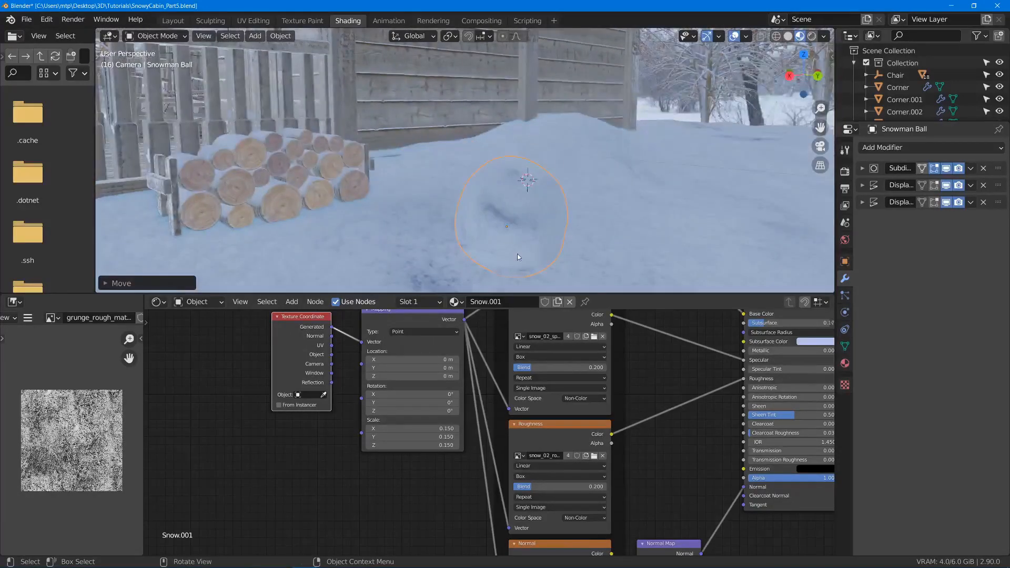
key(shift+d)
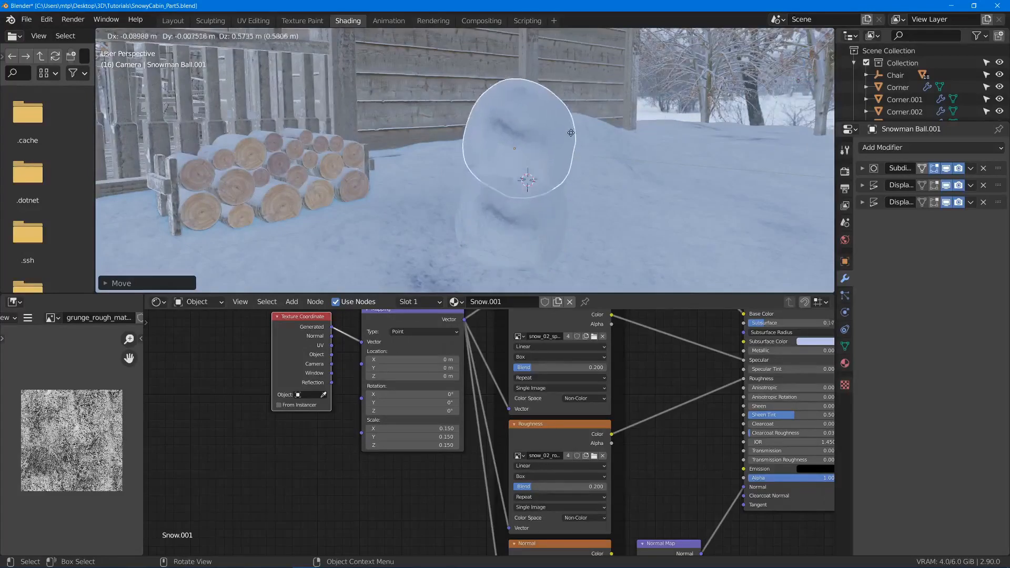
click(565, 115)
key(s)
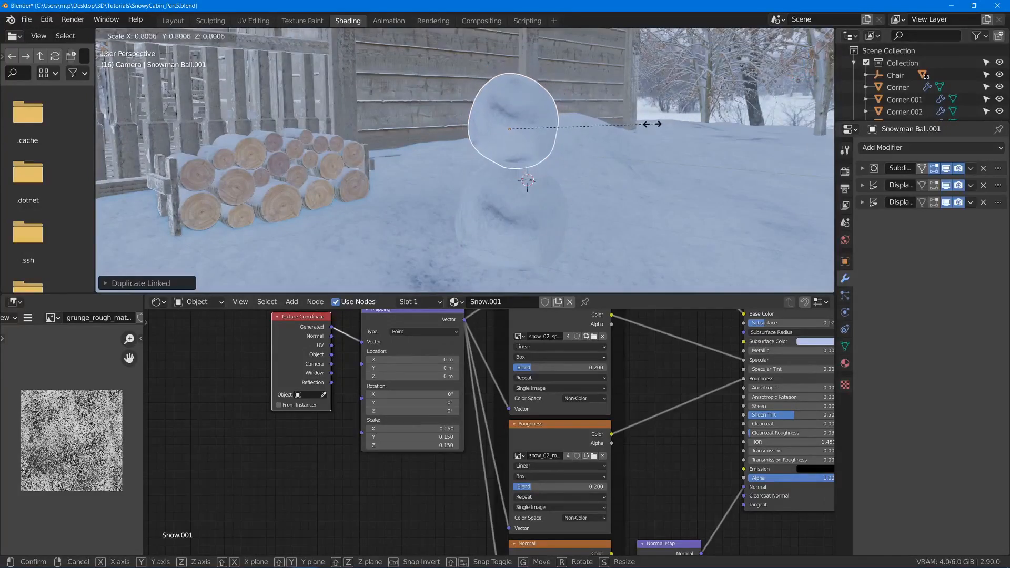
click(653, 125)
key(g)
click(650, 139)
- Rotate the middle ball freely with trackball rotation so its surface differs from the ball below
key(r)
key(r)
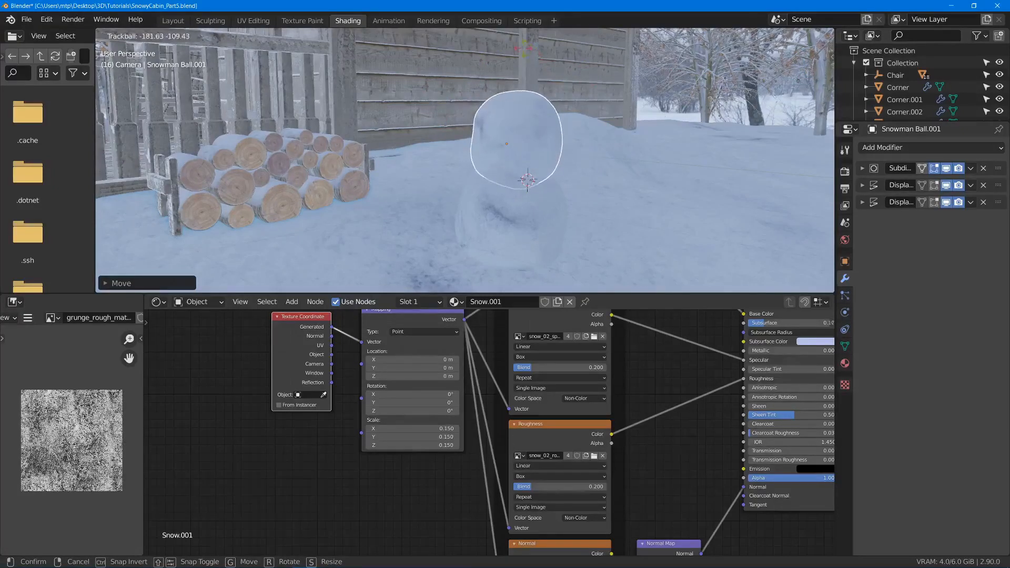
click(614, 132)
- Make a linked duplicate of the middle ball, scale it to about 0.84, and place it on top as the head
middle_drag(614, 131, 500, 216)
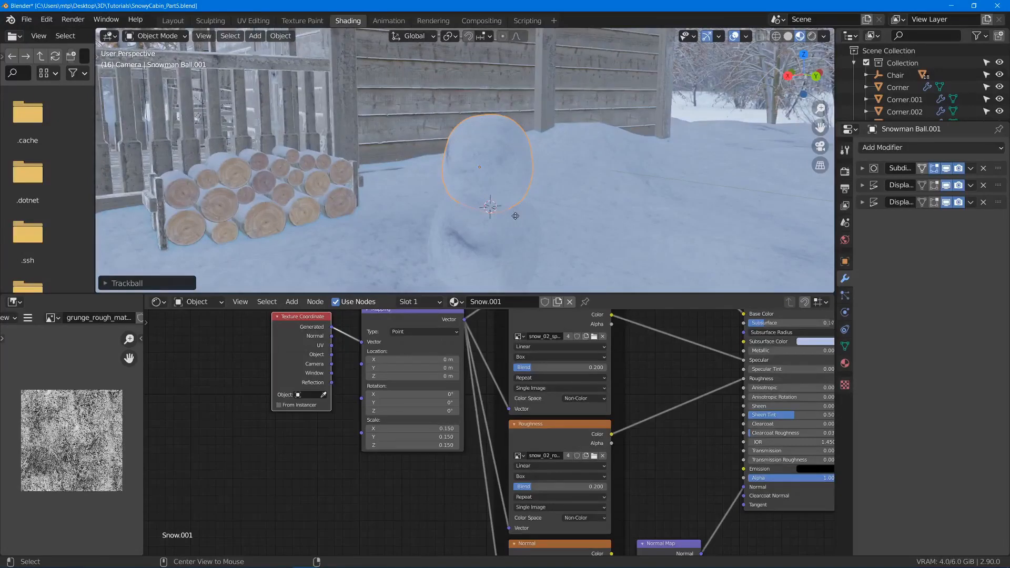
key(alt+d)
click(515, 134)
key(s)
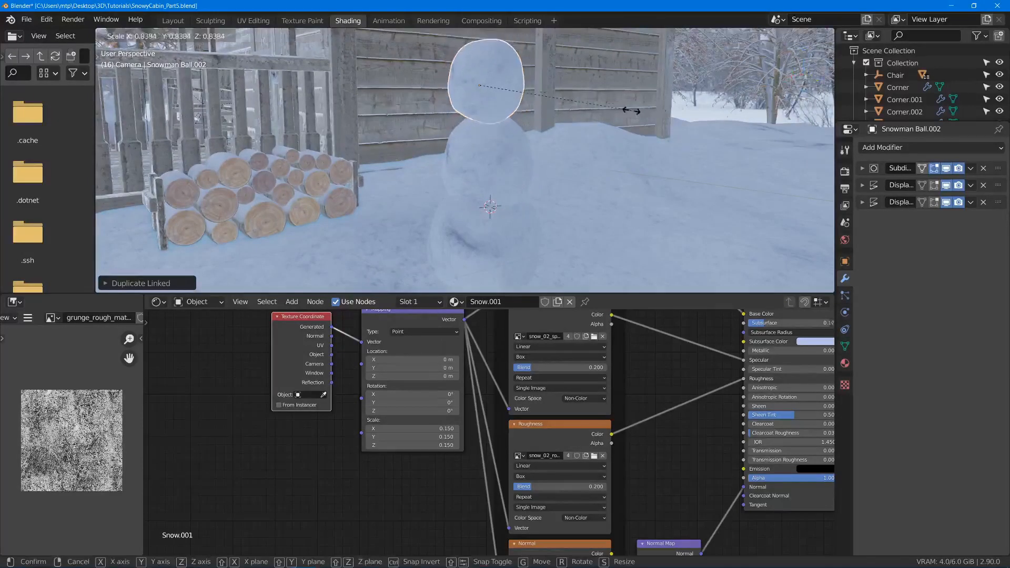
key(g)
click(616, 106)
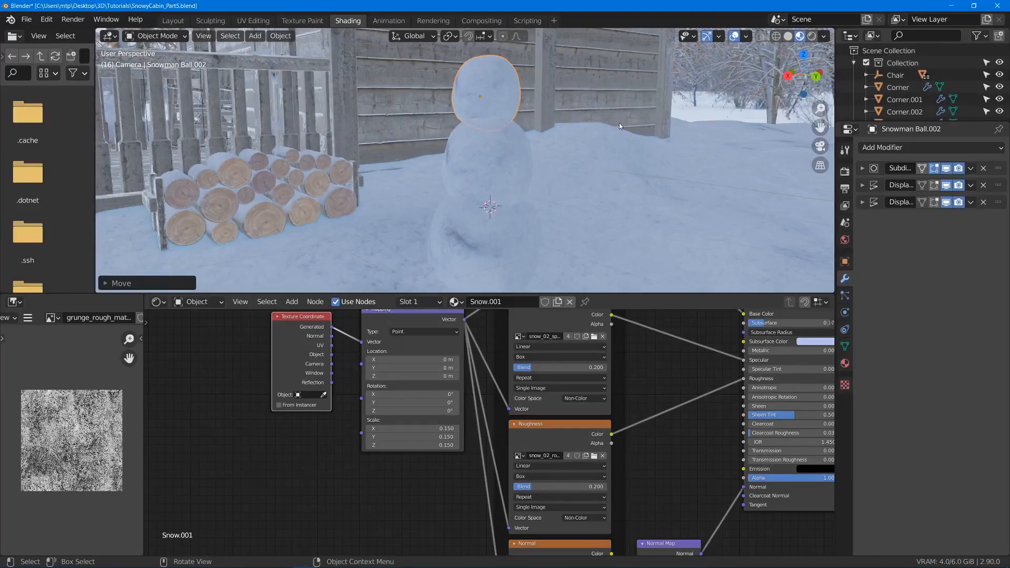
- Trackball-rotate the head ball and shift it into line above the middle ball as seen from different sides
key(r)
key(r)
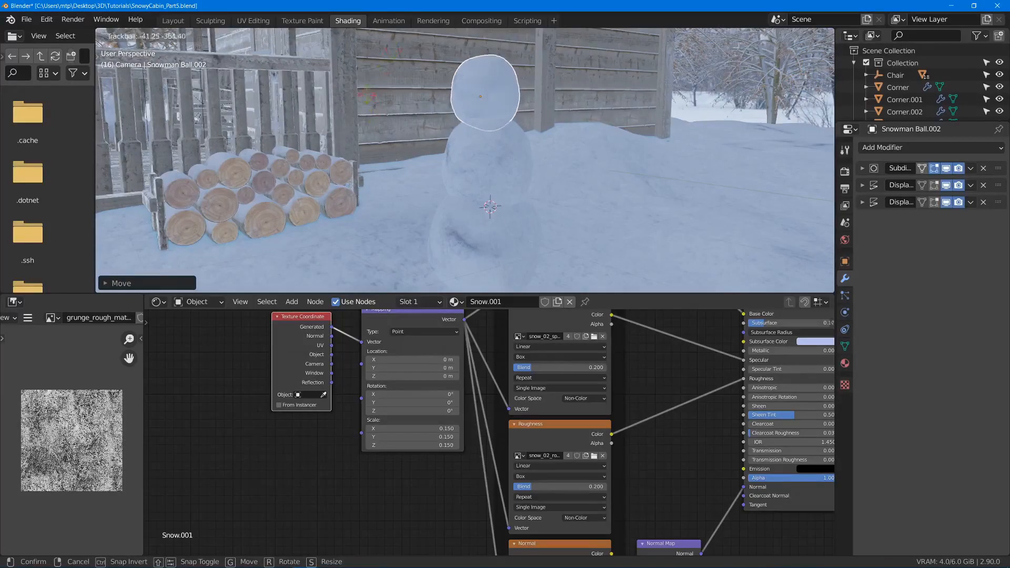
click(499, 156)
middle_drag(499, 156, 632, 136)
key(g)
click(485, 164)
key(g)
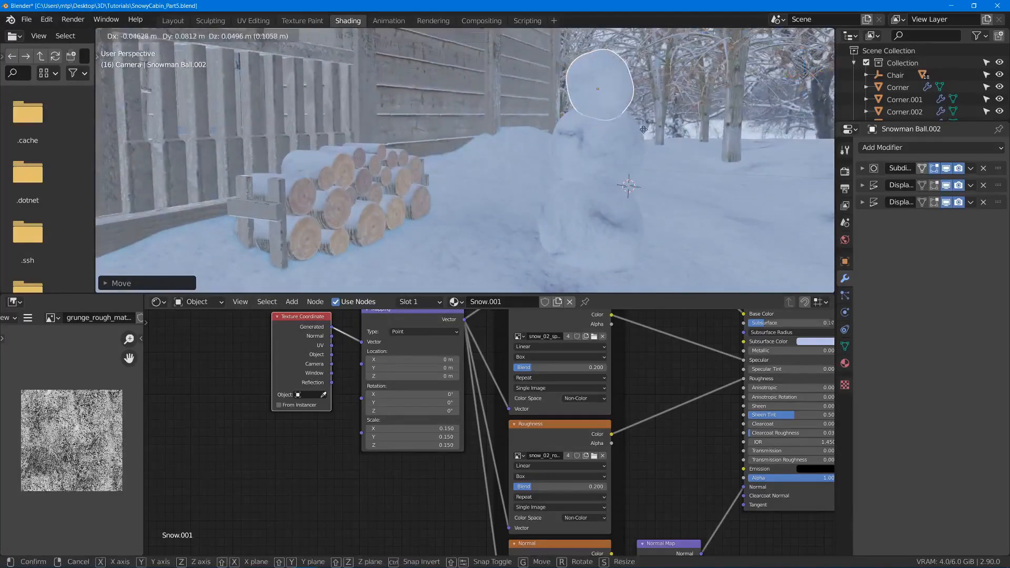
click(644, 130)
- Rotate the head ball further and fine-tune its position on the middle ball
key(r)
key(r)
click(658, 128)
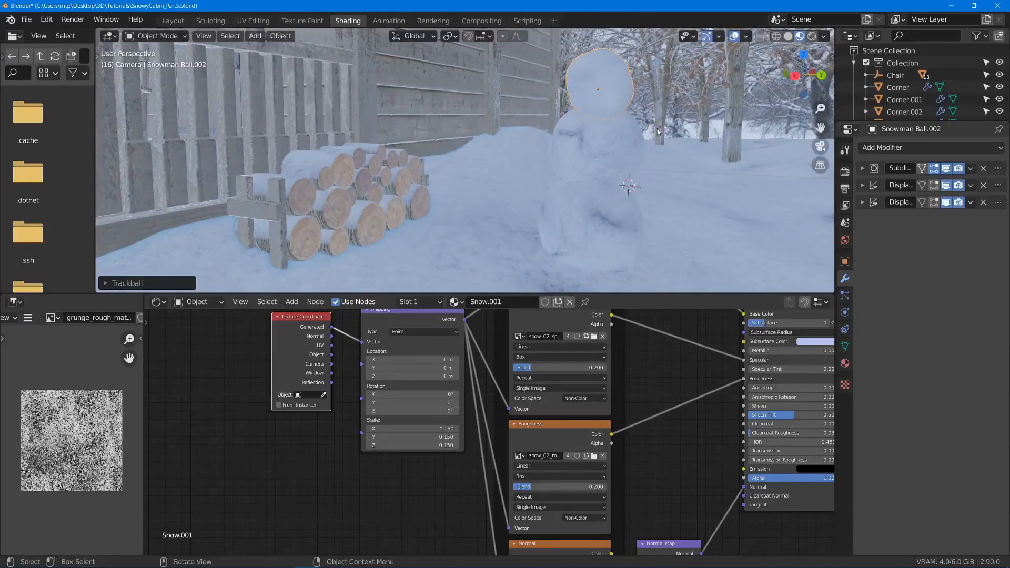
key(r)
click(675, 63)
middle_drag(675, 63, 495, 125)
key(g)
click(454, 84)
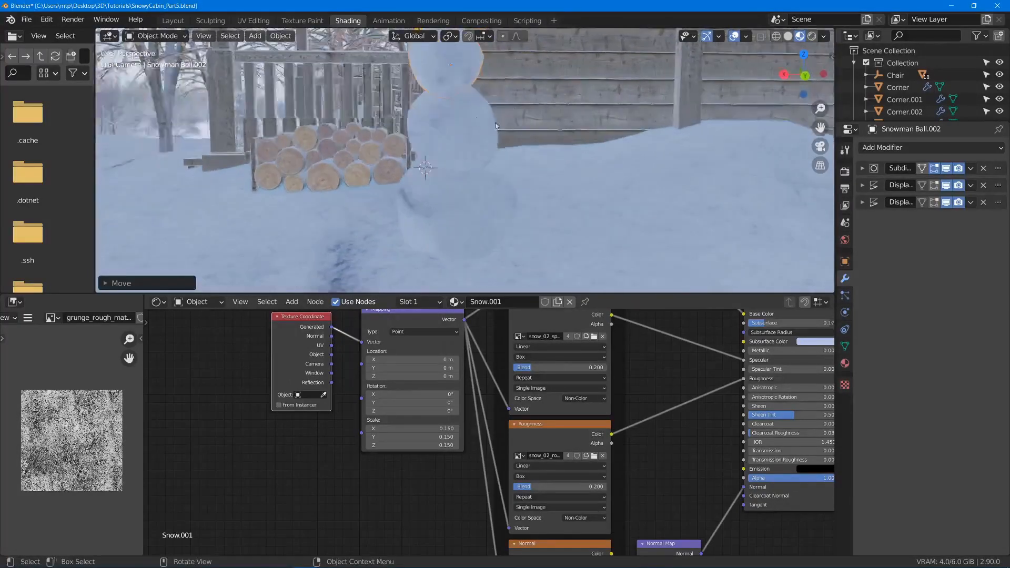
- Enable Ambient Occlusion in the Eevee render settings and check its effect around the snowman
click(844, 172)
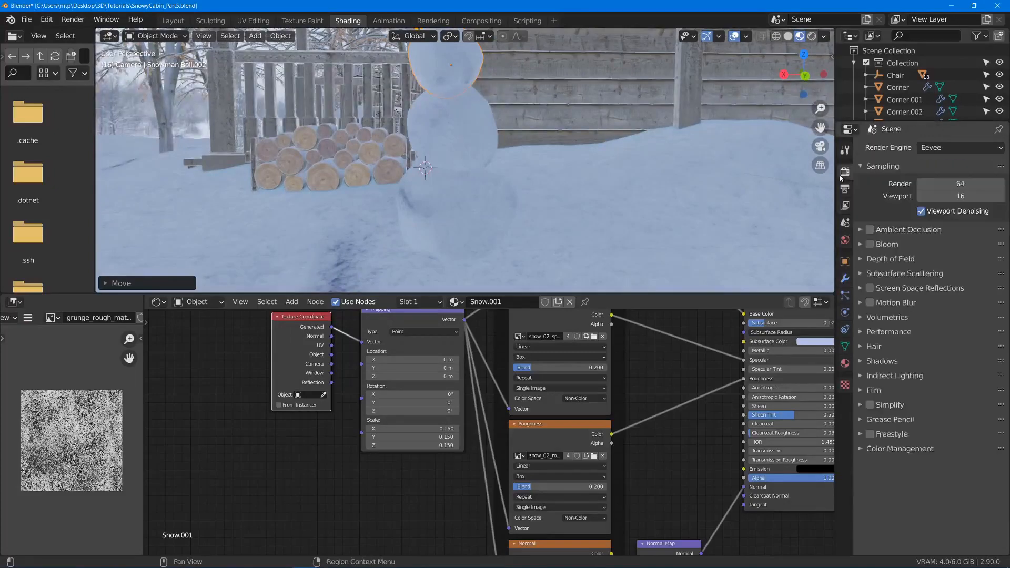
click(870, 230)
middle_drag(632, 192, 636, 160)
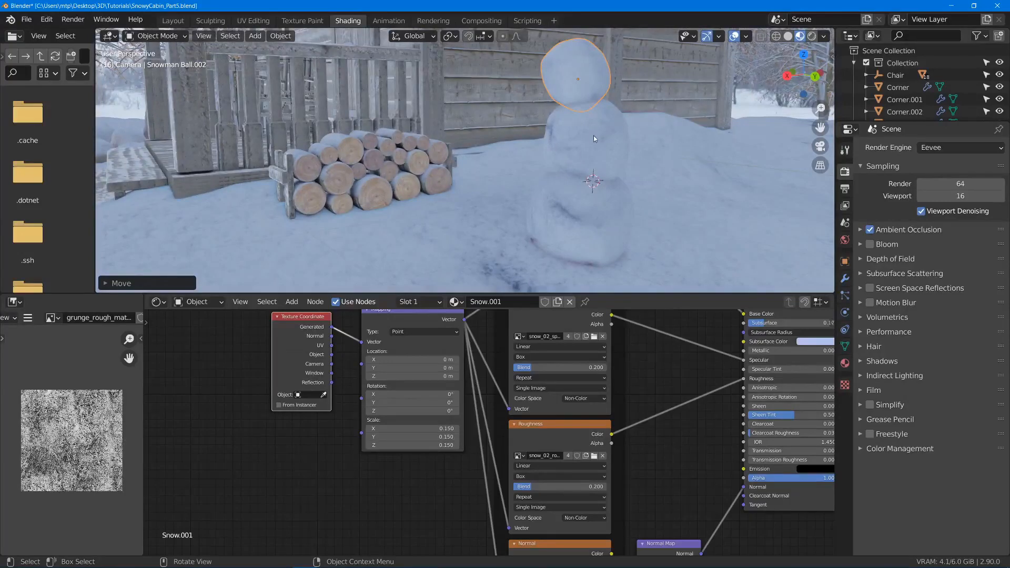
middle_drag(579, 104, 662, 79)
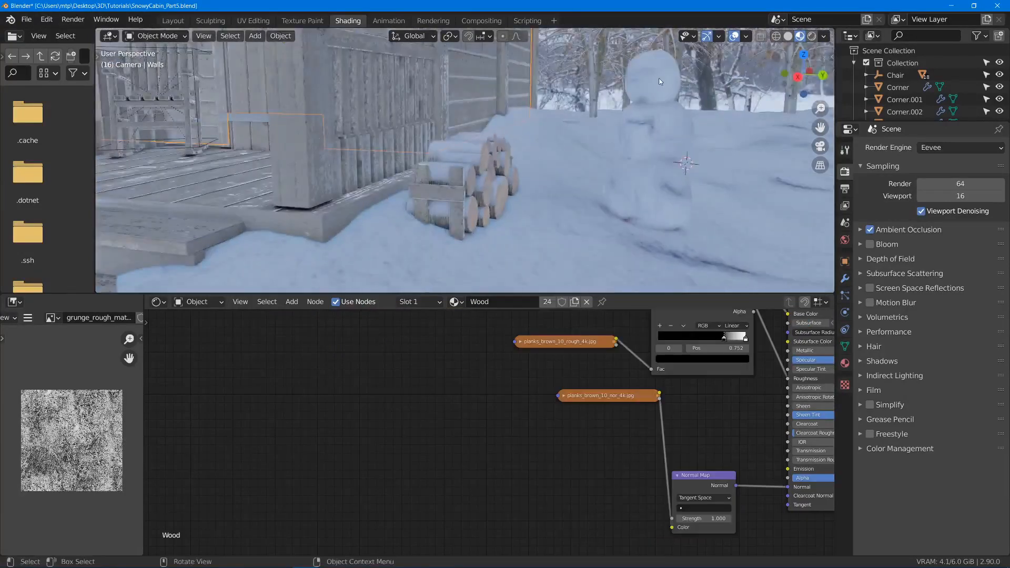
- Nudge the head ball into place on the middle ball and clear the selection
key(g)
click(663, 78)
key(alt+a)
middle_drag(655, 121, 584, 129)
scroll(583, 128, down, 3)
middle_drag(522, 154, 502, 103)
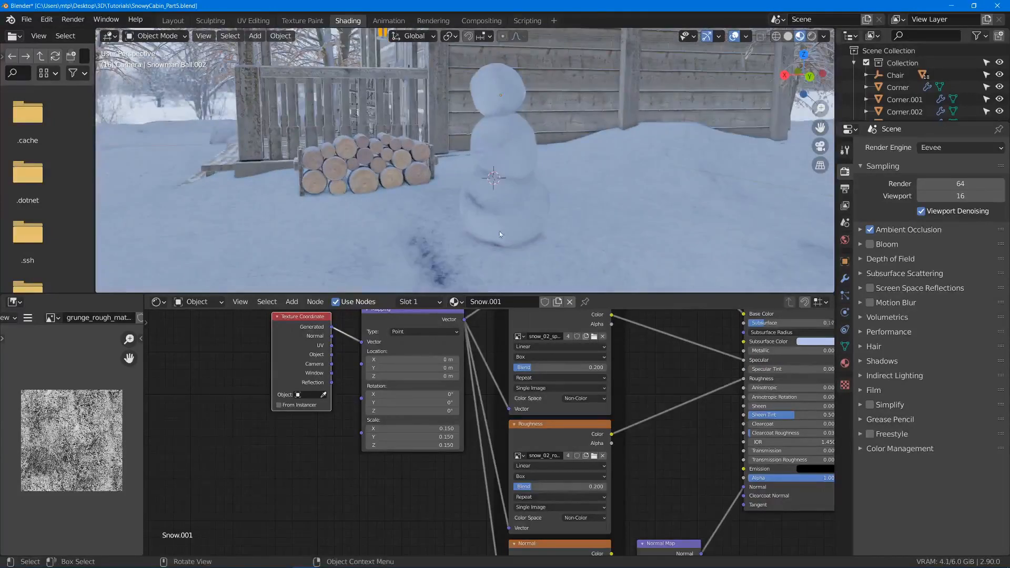
click(502, 216)
key(g)
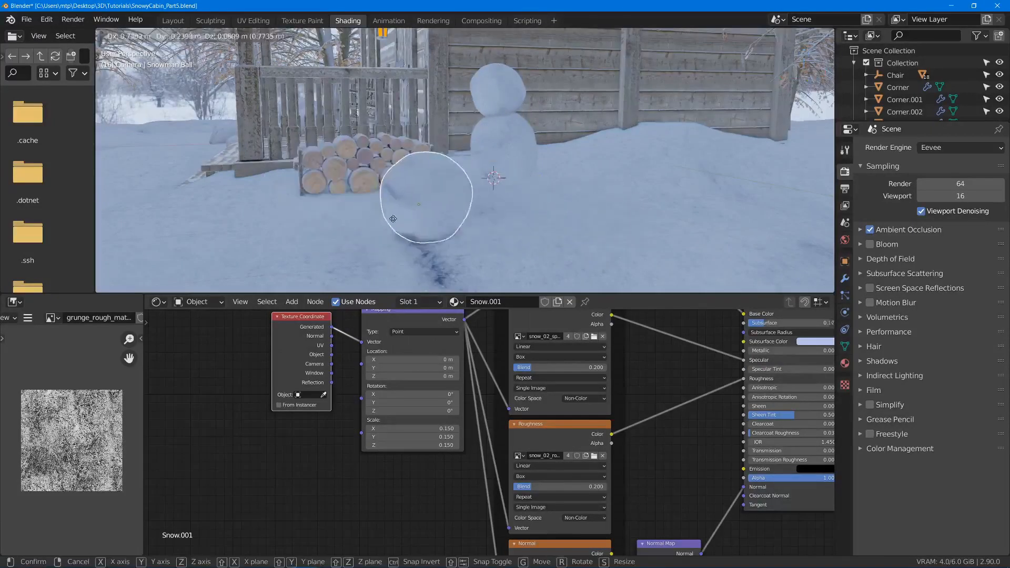
right_click(406, 204)
key(g)
right_click(378, 213)
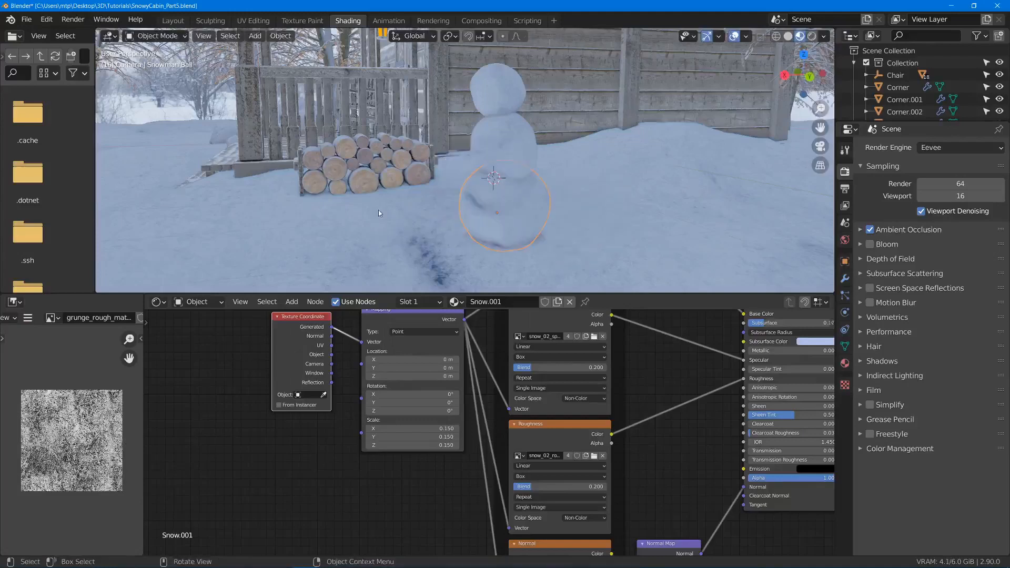
- Parent the snowman's middle ball to the bottom ball using the Object option
click(494, 147)
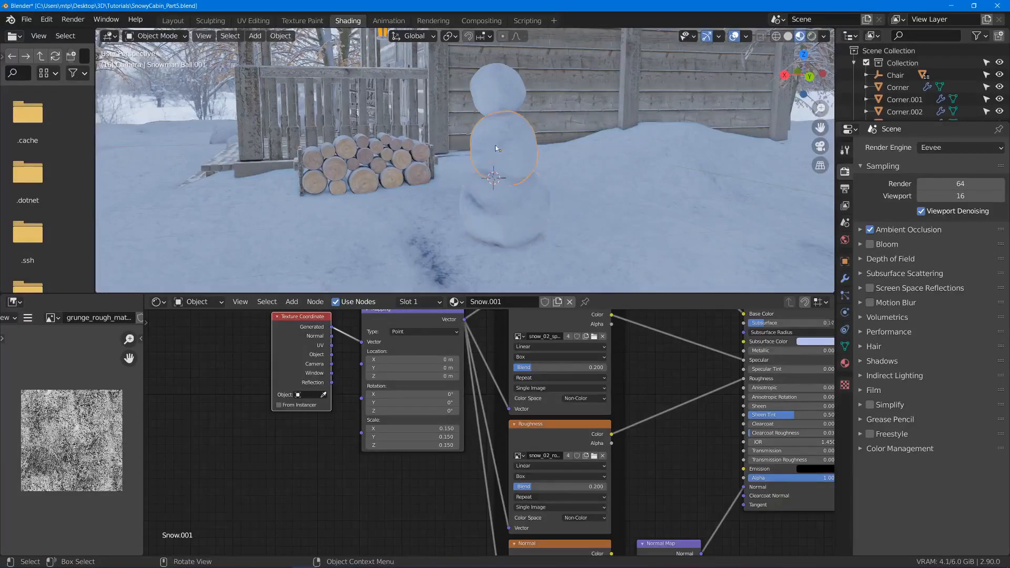
shift+click(497, 209)
key(ctrl+p)
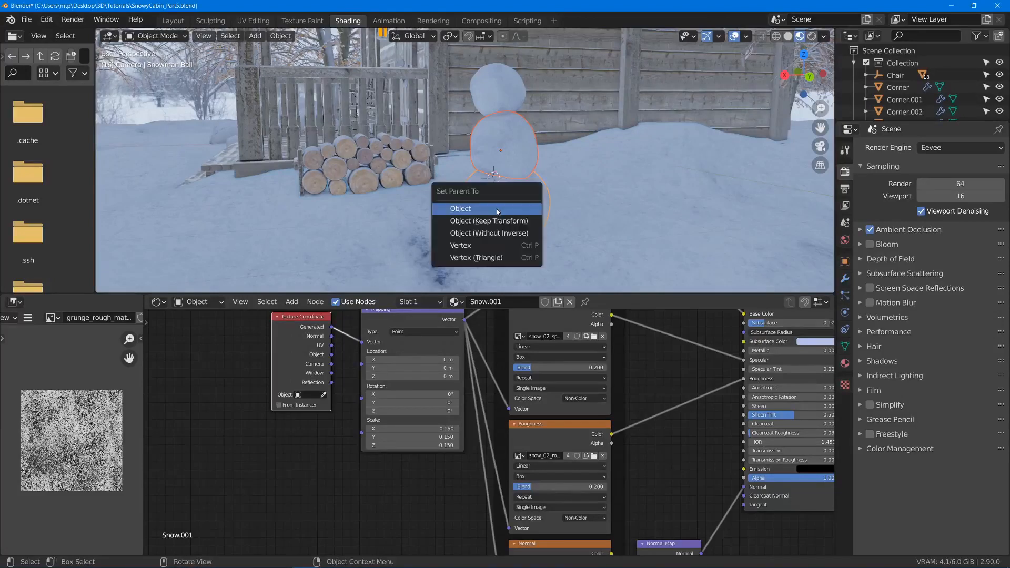
click(497, 211)
- Parent the snowman's head ball to the middle ball using the Object option
click(508, 85)
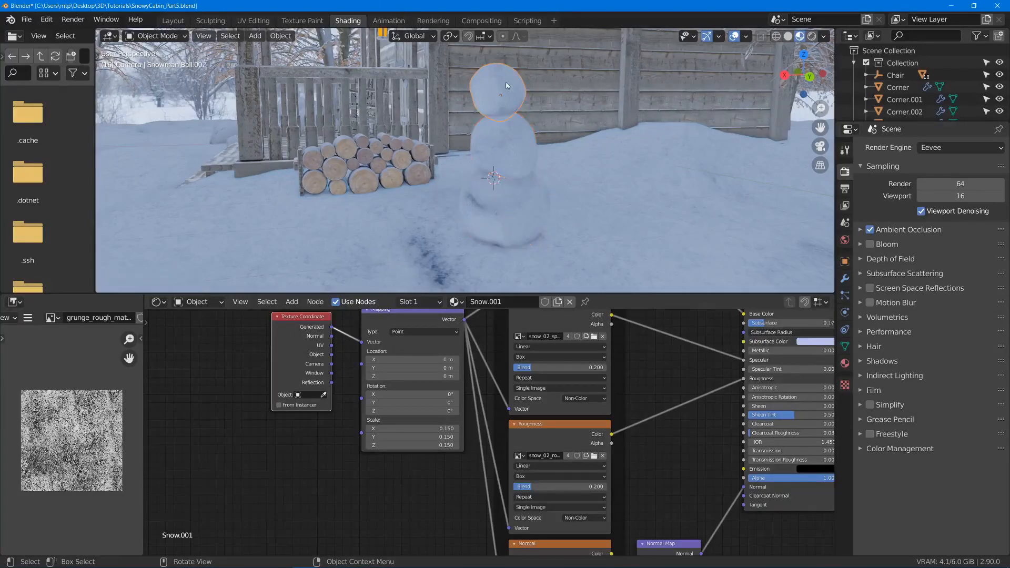
shift+click(501, 139)
key(ctrl+p)
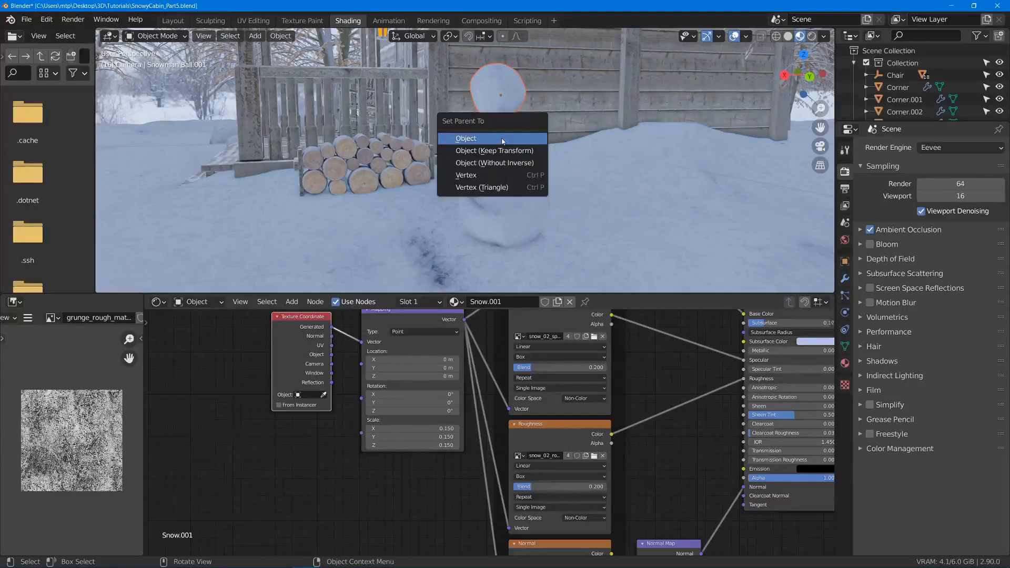
click(501, 138)
- Test the parenting by trial-moving the bottom, middle and head balls in turn, cancelling each move
click(497, 189)
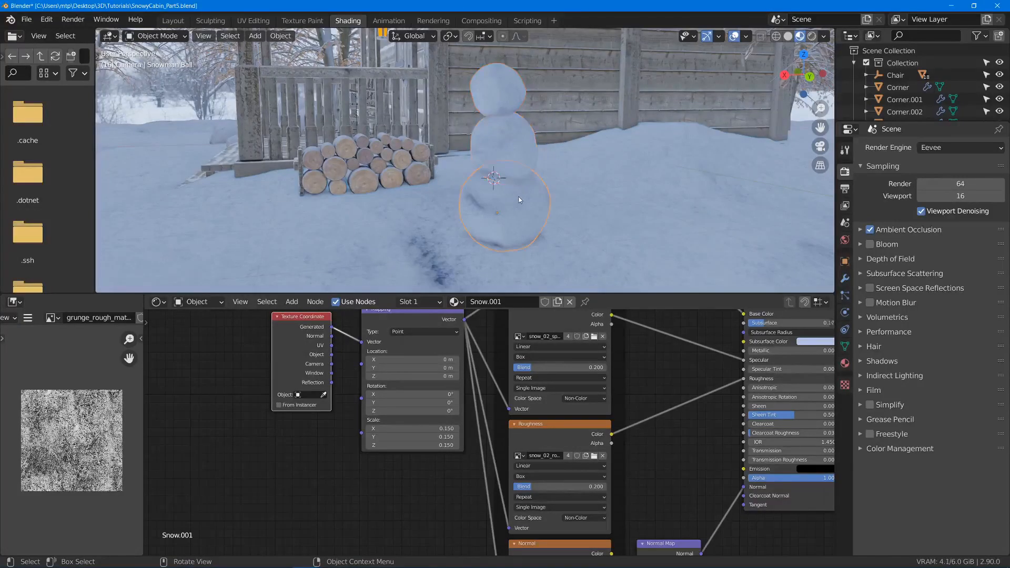
key(g)
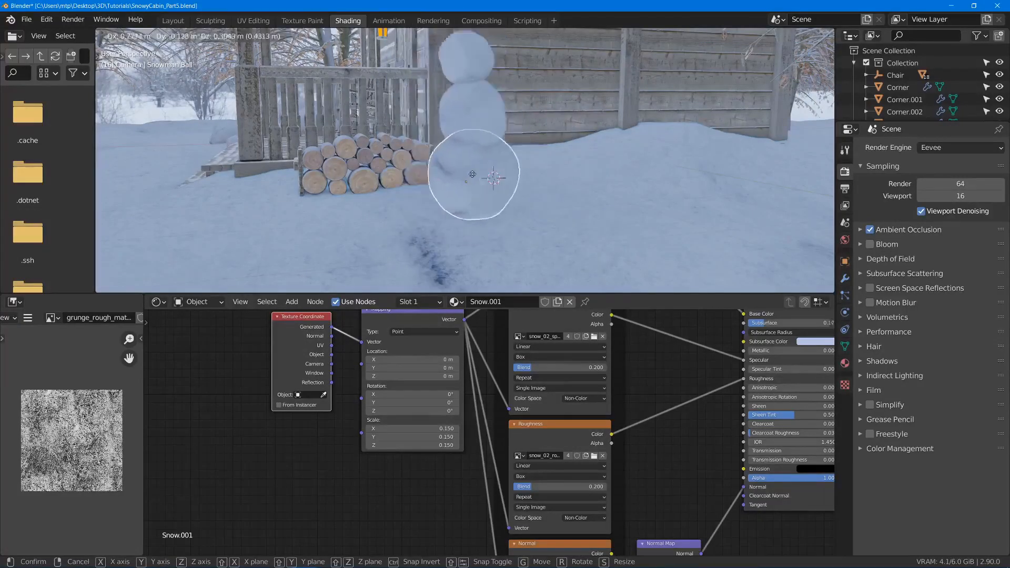
key(Escape)
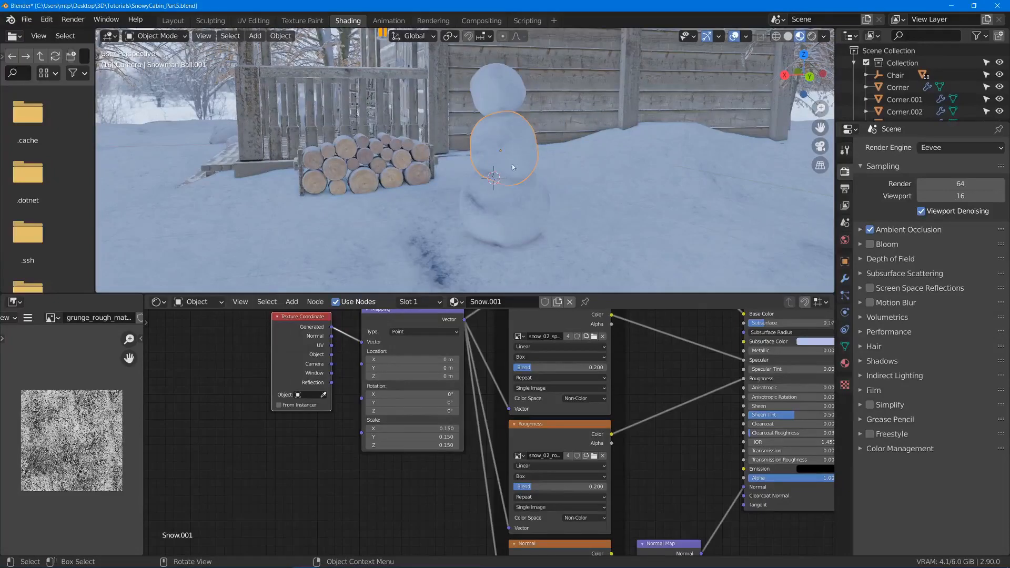
key(g)
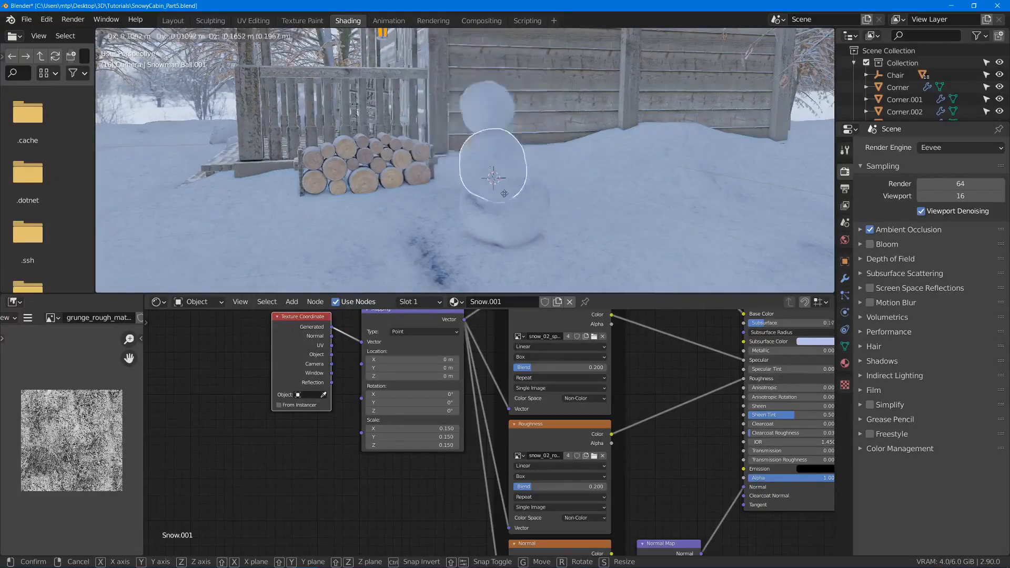
right_click(538, 173)
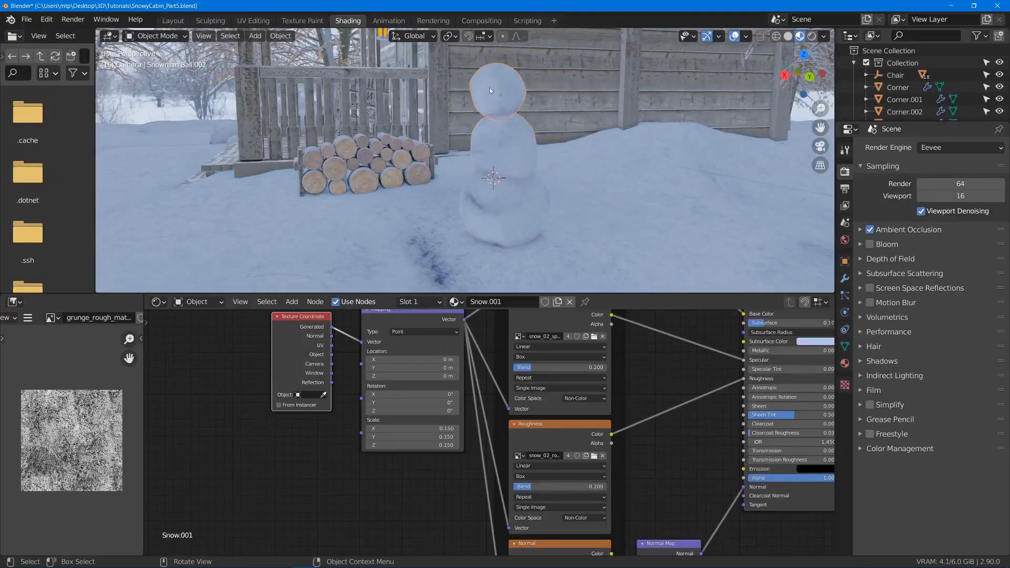
key(g)
key(Escape)
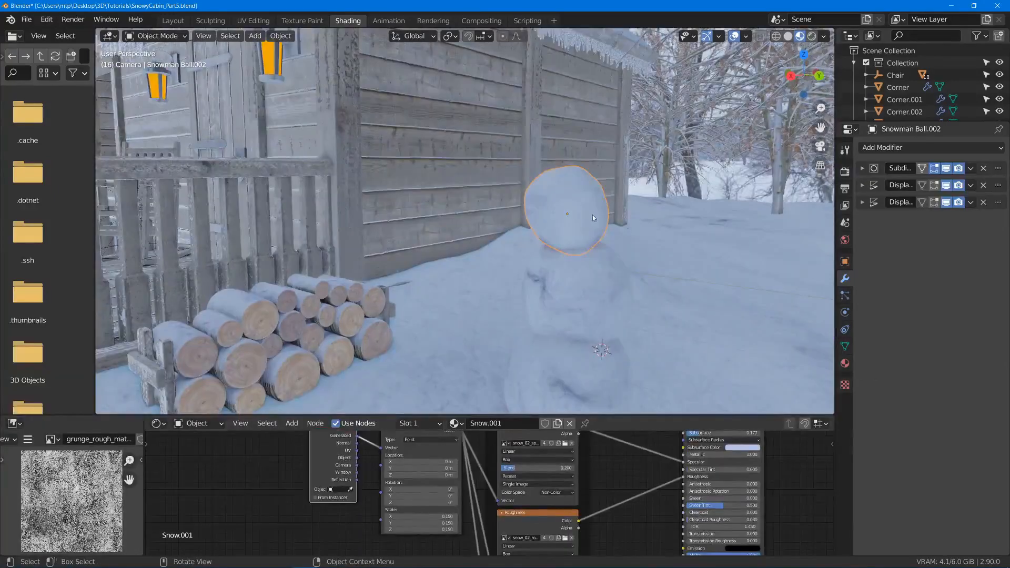
- Duplicate the head ball, place the copy beside the head, and remove the copy's Subdivision modifier
key(shift+d)
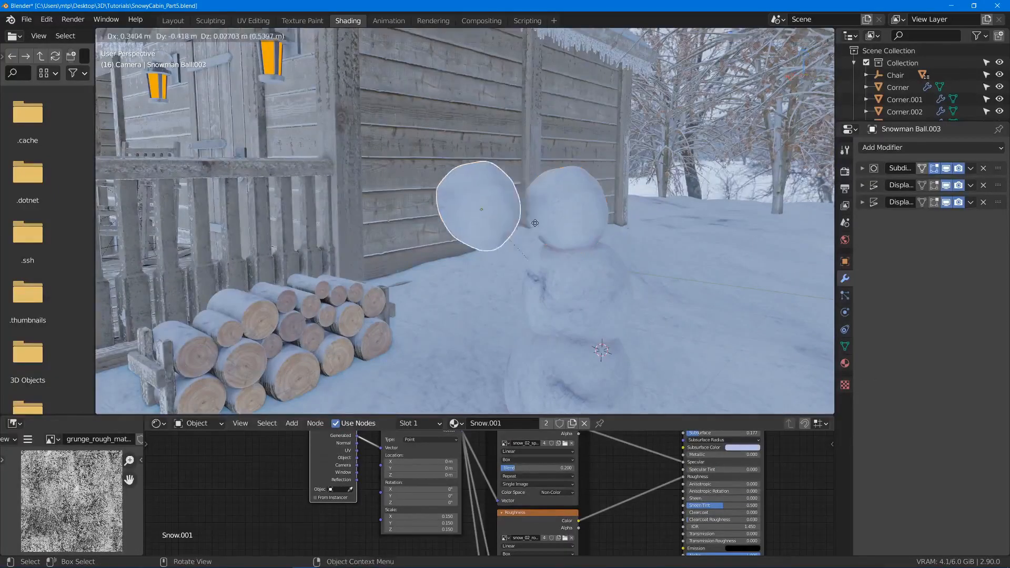
click(516, 223)
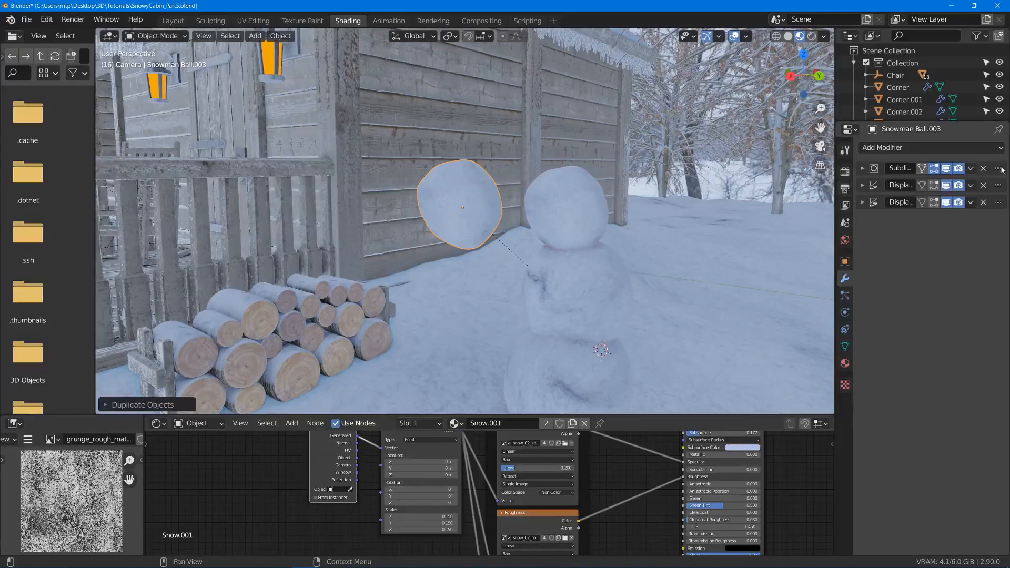
click(983, 169)
scroll(608, 239, up, 5)
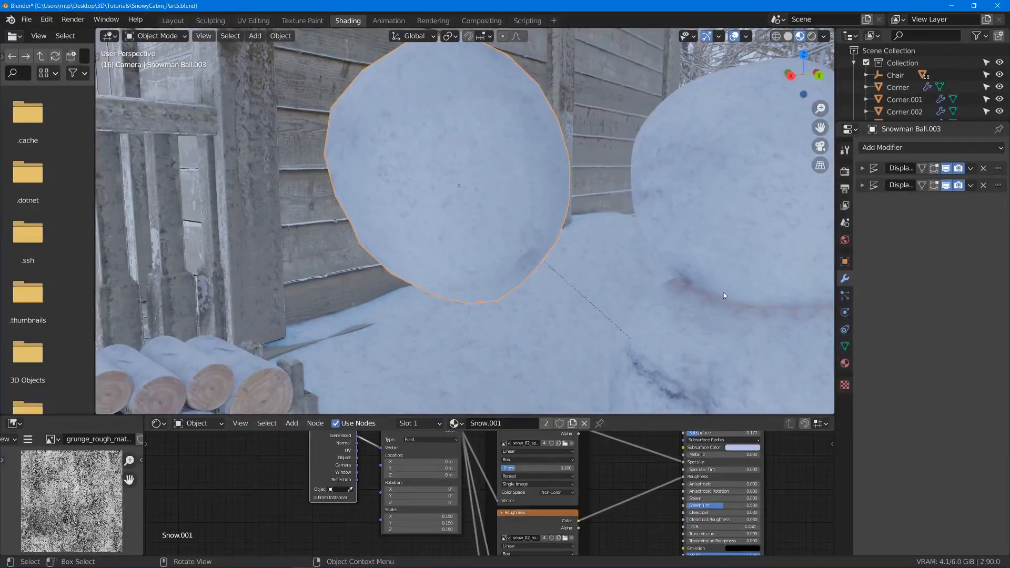
- Scale the duplicated ball to about 0.12 and move it over to the snowman's head
key(s)
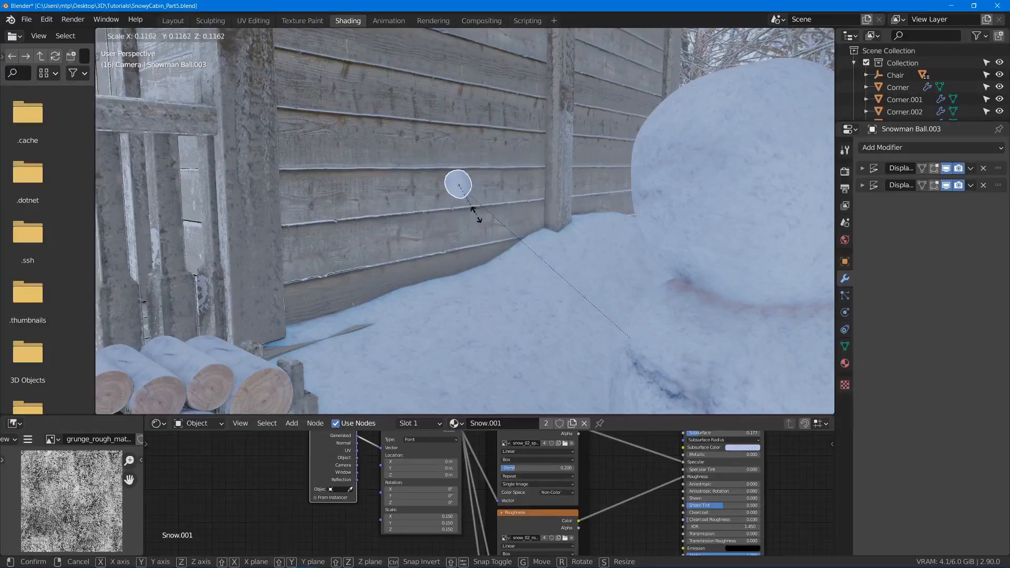
click(473, 213)
key(g)
click(760, 208)
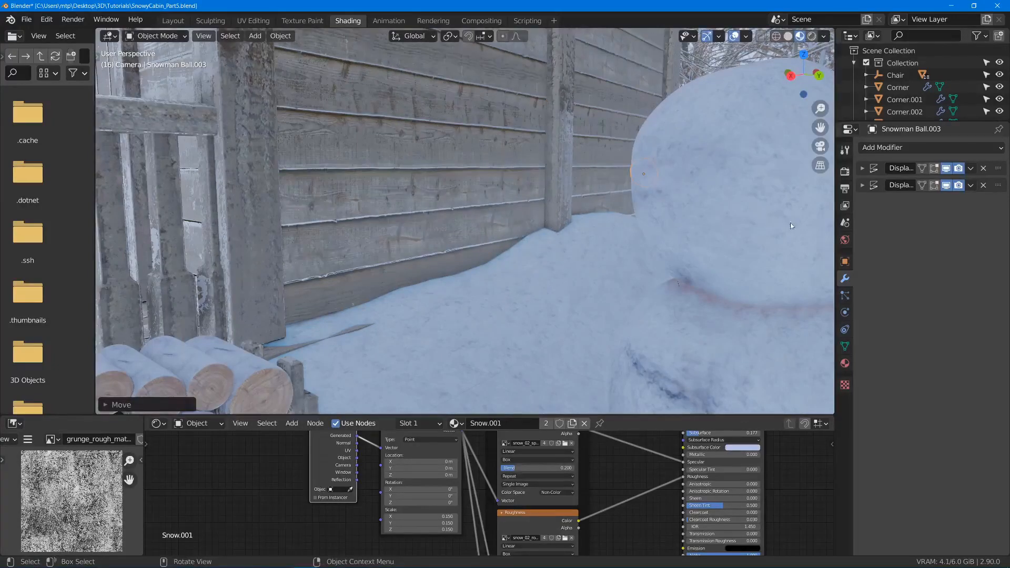
- Position the small ball on the front surface of the head and scale it down slightly
middle_drag(760, 208, 278, 241)
middle_drag(703, 263, 472, 235)
key(g)
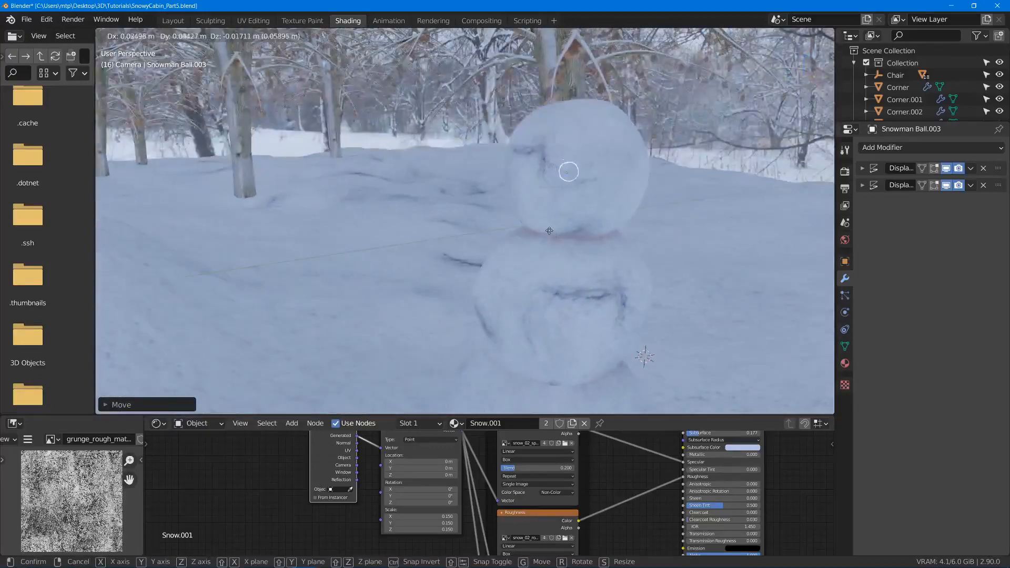
click(619, 223)
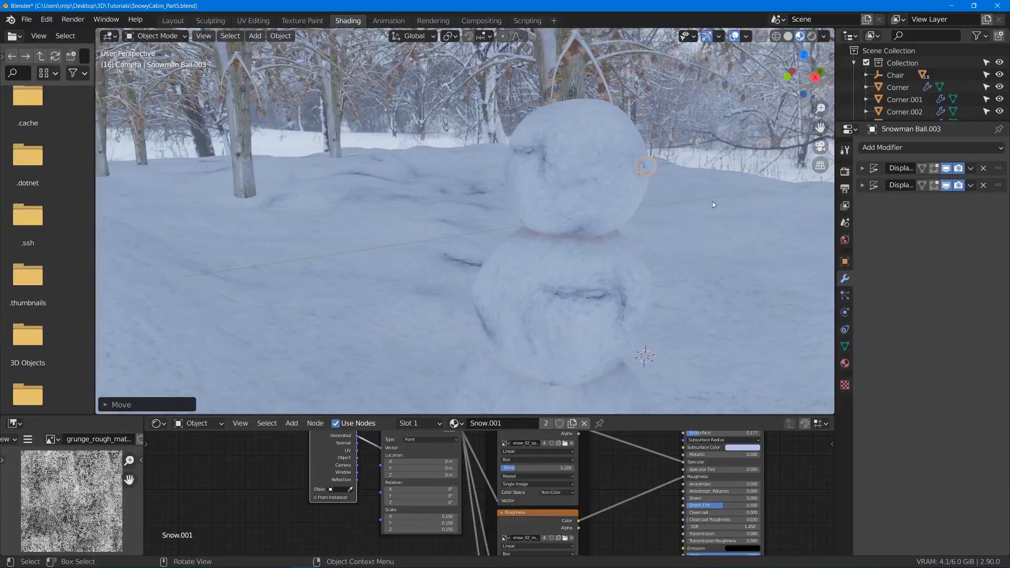
key(s)
click(700, 202)
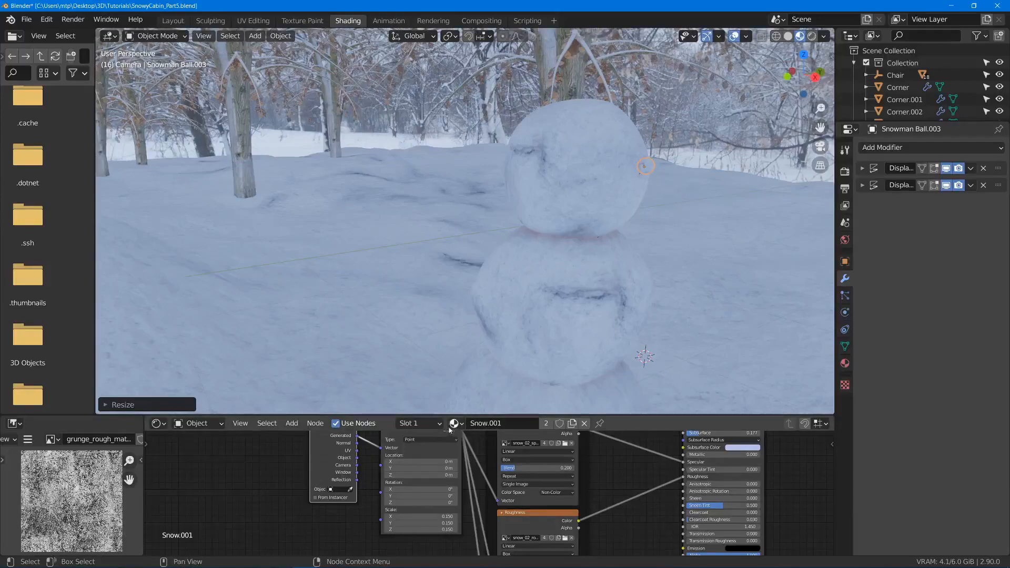
- Assign the Rock material to the small ball and make it a single-user copy
click(455, 424)
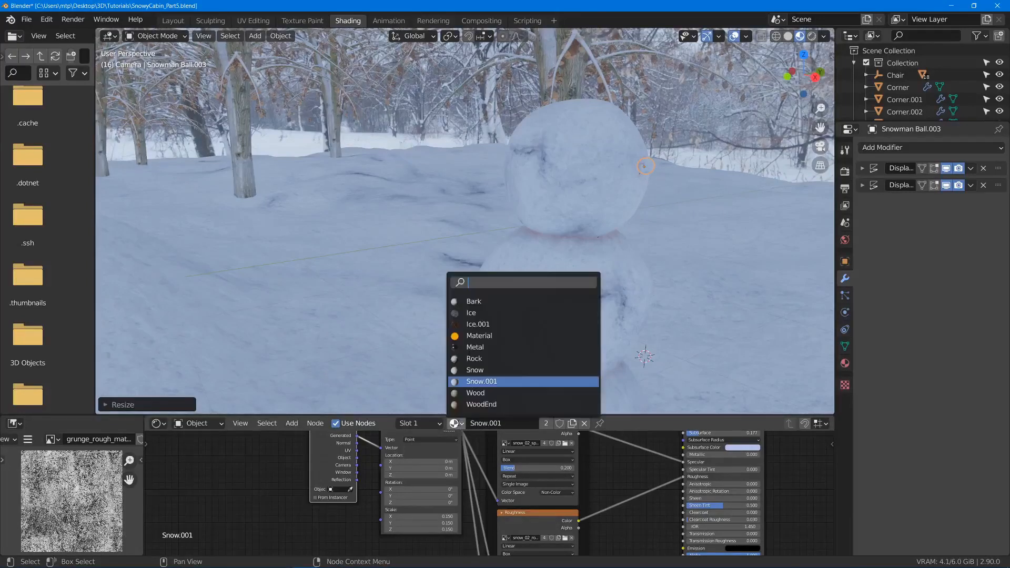
click(497, 359)
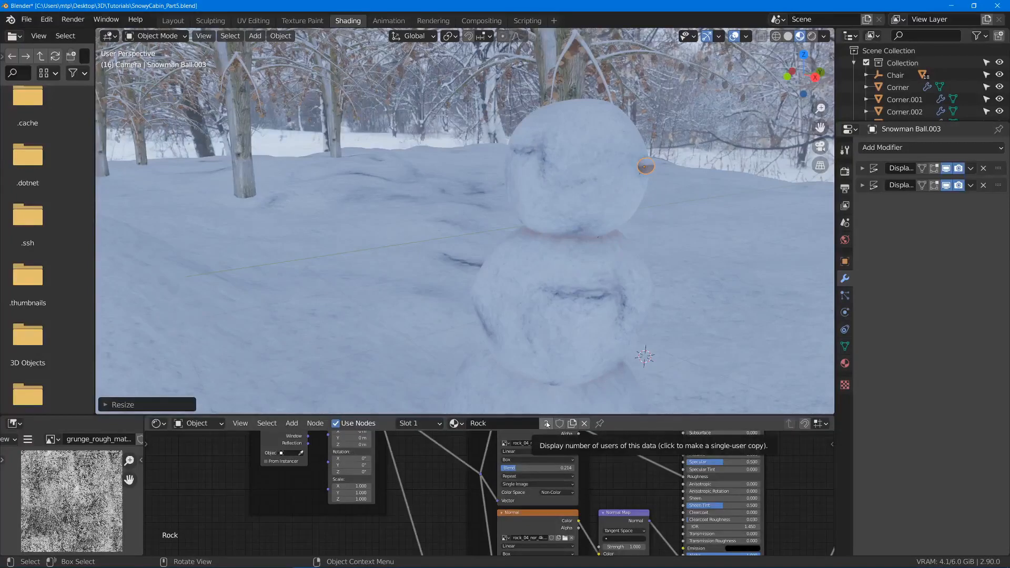
click(547, 424)
- Enlarge the node editor and delete the snow texture and shader nodes from the Rock.001 material
drag(621, 416, 621, 201)
middle_drag(634, 277, 586, 300)
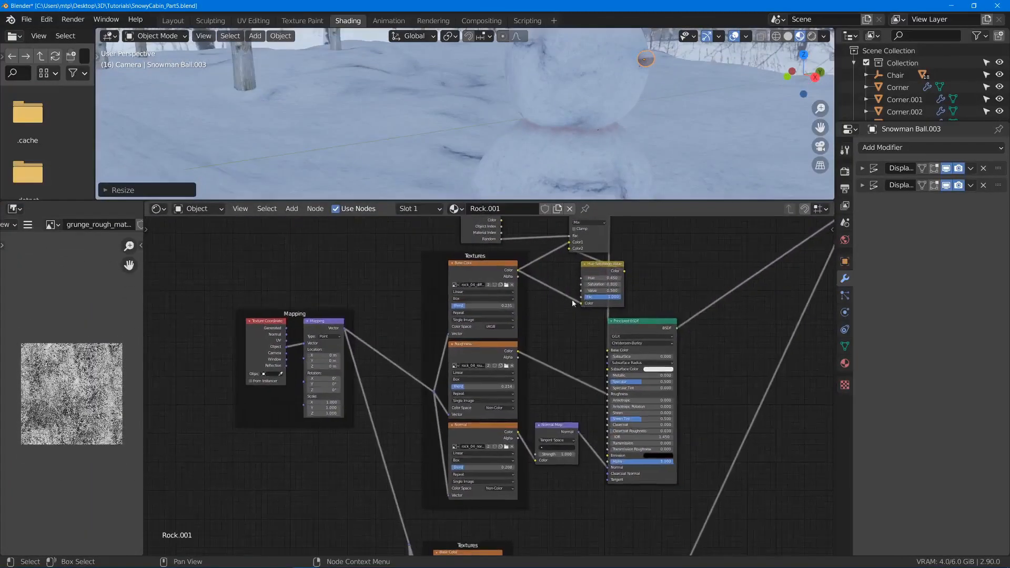
scroll(667, 392, down, 3)
middle_drag(667, 392, 631, 303)
middle_drag(466, 481, 531, 374)
scroll(526, 375, up, 7)
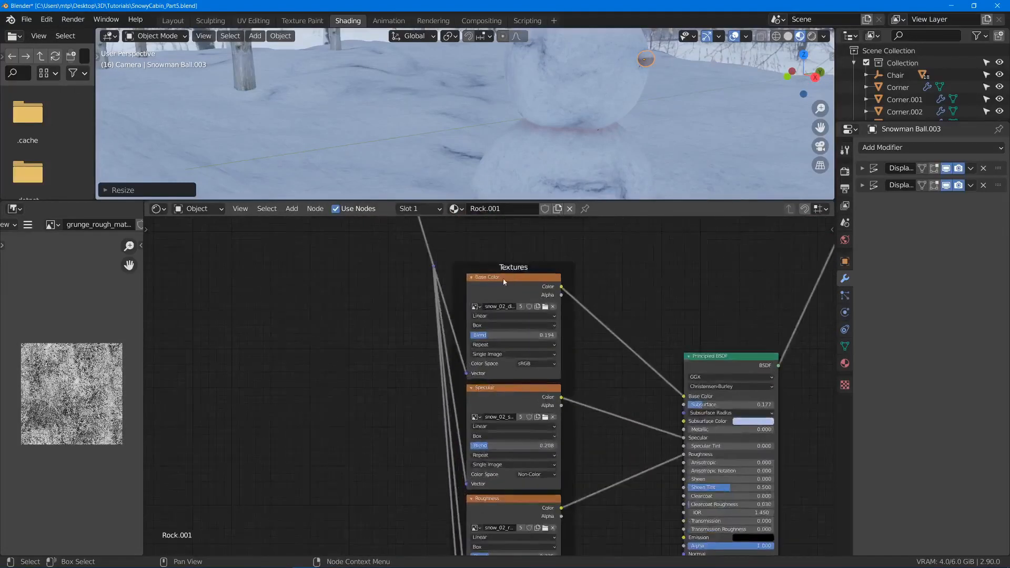
scroll(503, 316, down, 14)
drag(440, 333, 605, 503)
key(x)
- Delete the snow-mask node chain together with the Mix Shader feeding the Material Output in Rock.001
middle_drag(658, 311, 580, 419)
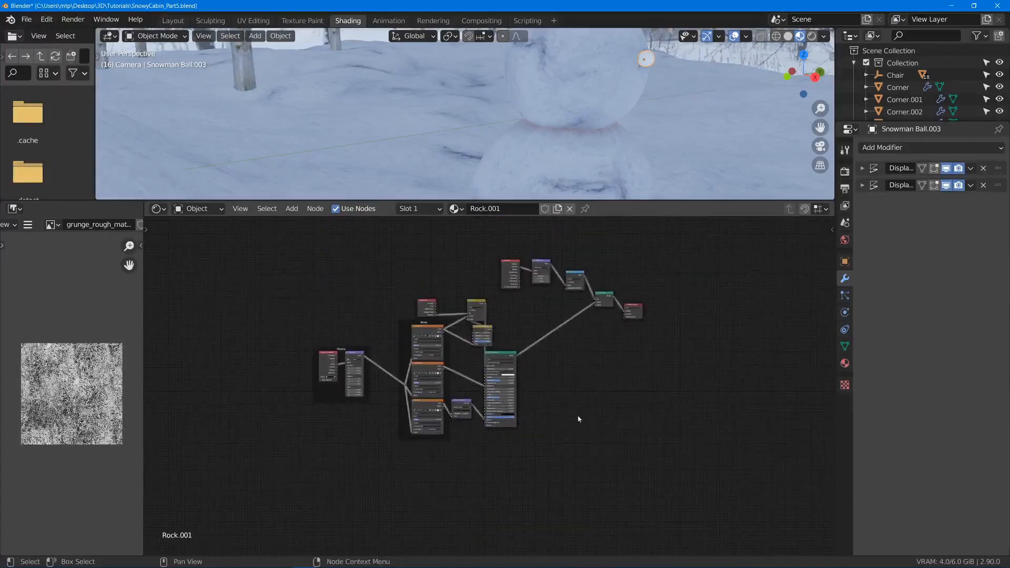
scroll(581, 389, up, 4)
middle_drag(602, 291, 553, 336)
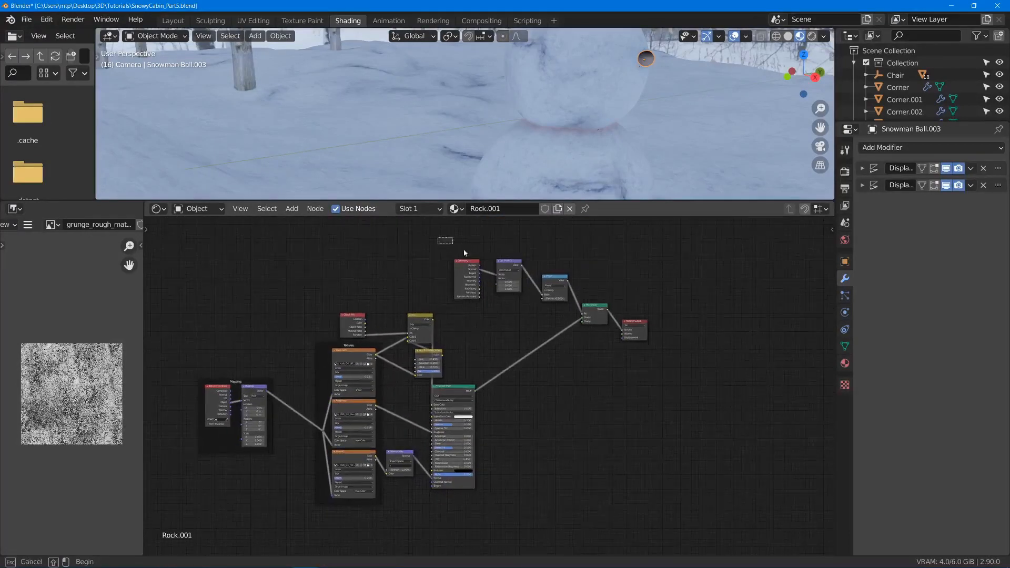
drag(465, 254, 607, 316)
key(x)
- Move the Material Output closer to the rock nodes and connect the Principled BSDF to its Surface input
key(g)
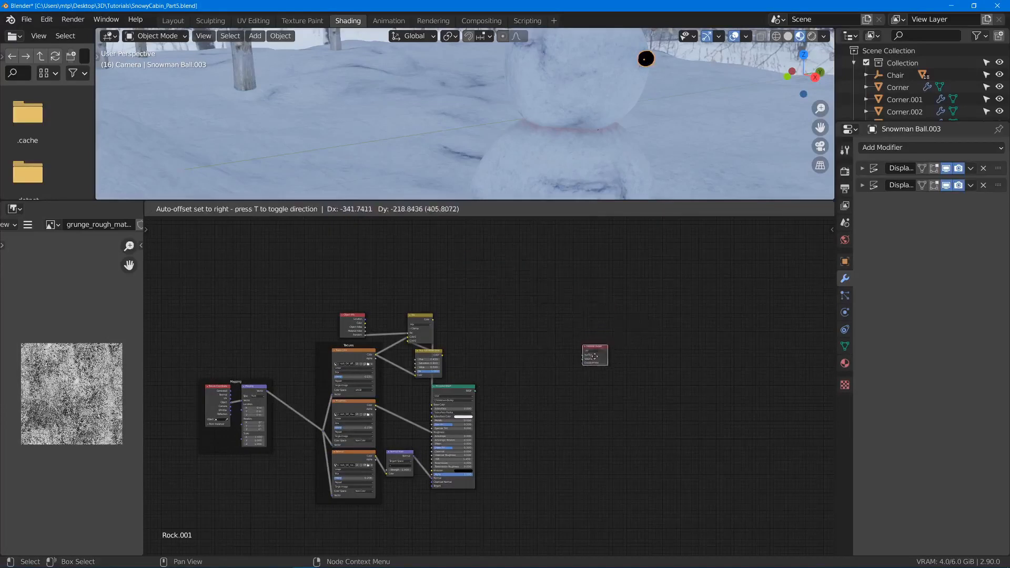
click(548, 398)
scroll(547, 398, up, 2)
middle_drag(504, 419, 583, 368)
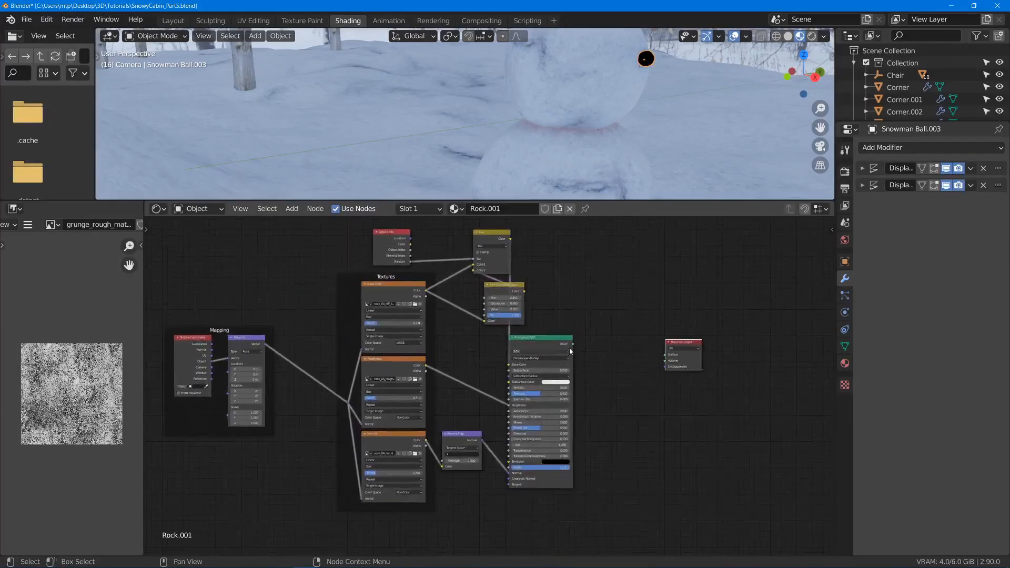
ctrl+shift+click(555, 346)
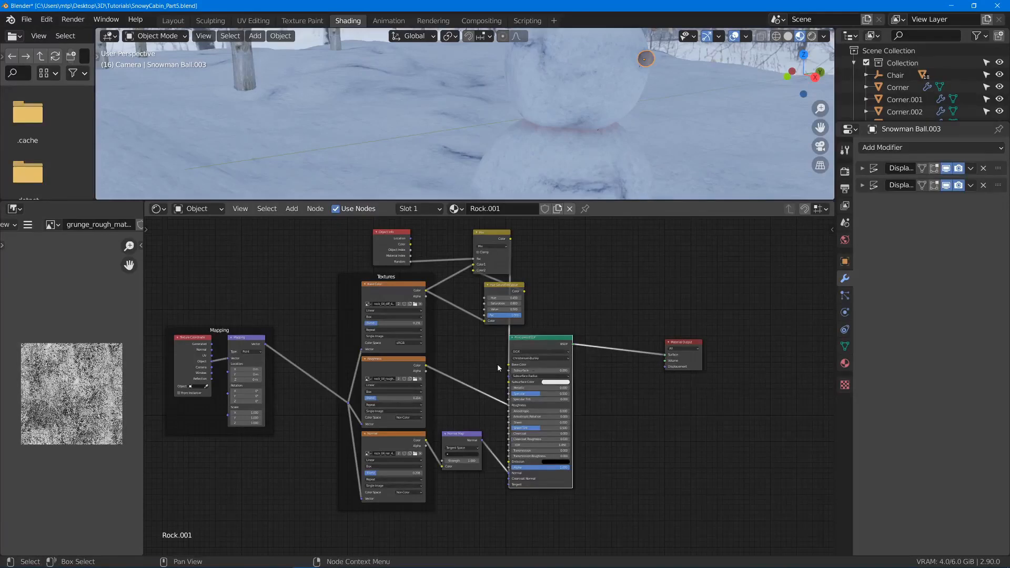
- Delete the Mix and Object Info nodes from Rock.001 and connect the Hue Saturation Value color to the Principled BSDF's Base Color
middle_drag(615, 354, 678, 361)
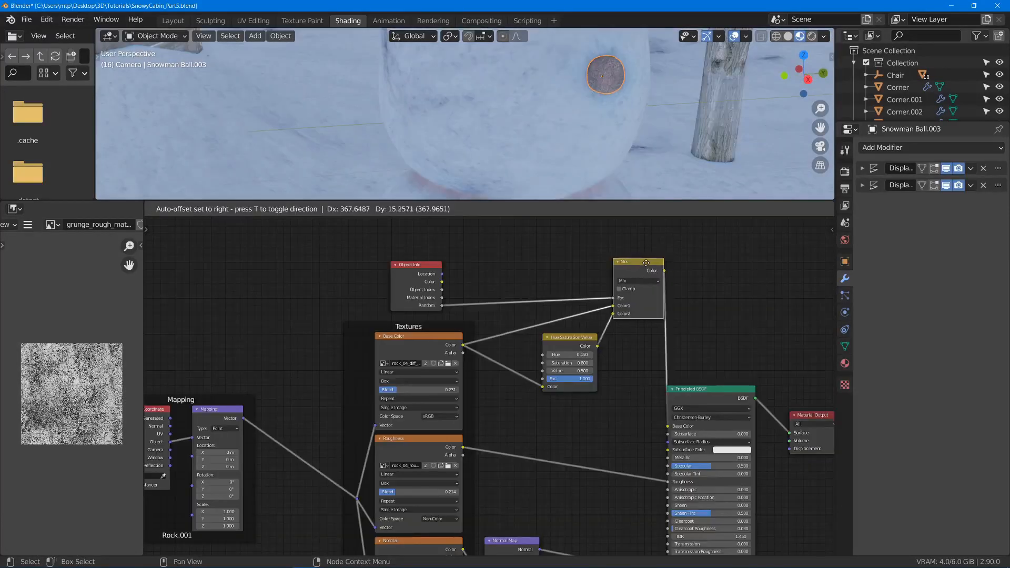
click(550, 270)
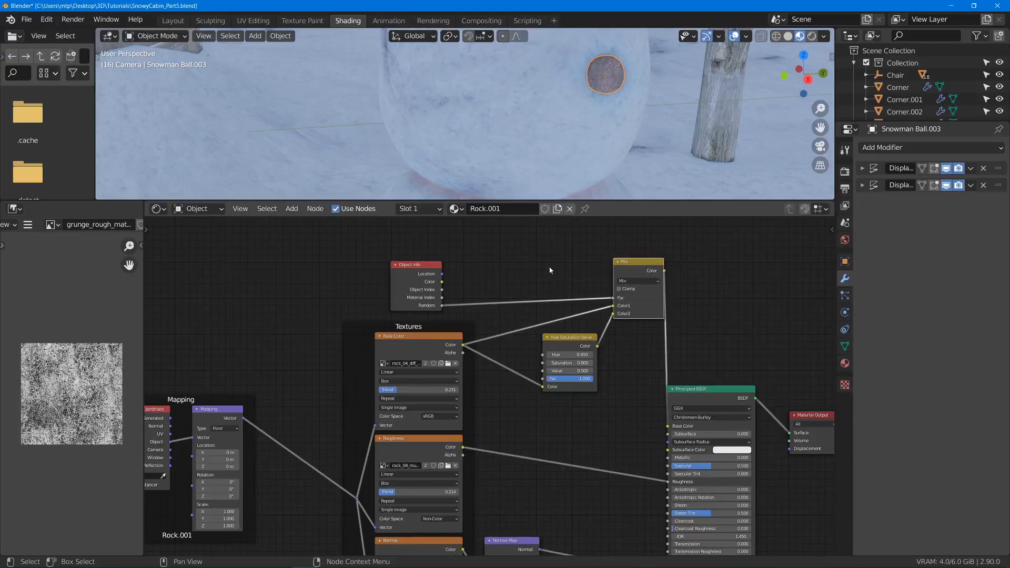
key(g)
click(603, 281)
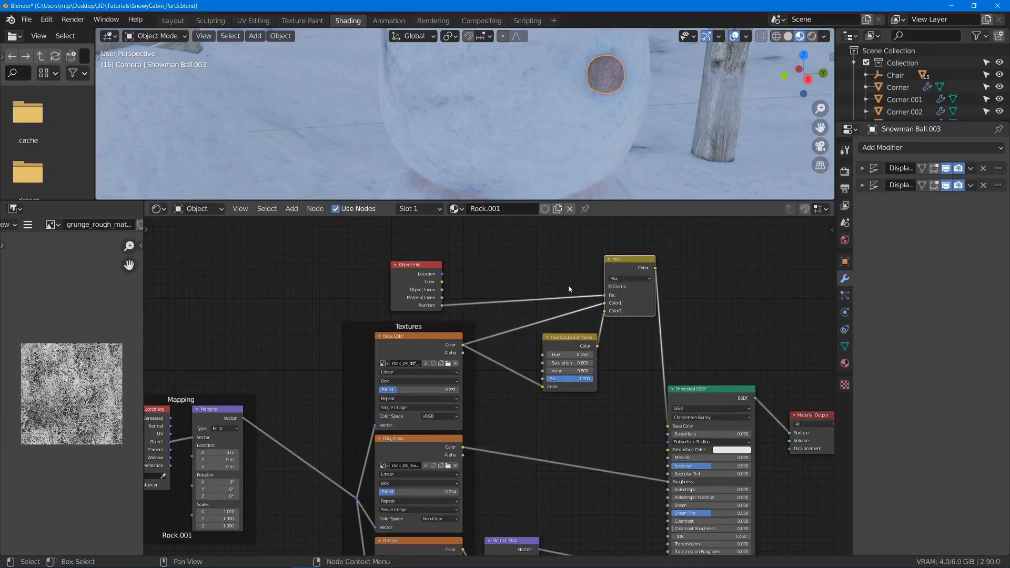
key(x)
click(416, 275)
key(x)
drag(598, 346, 608, 362)
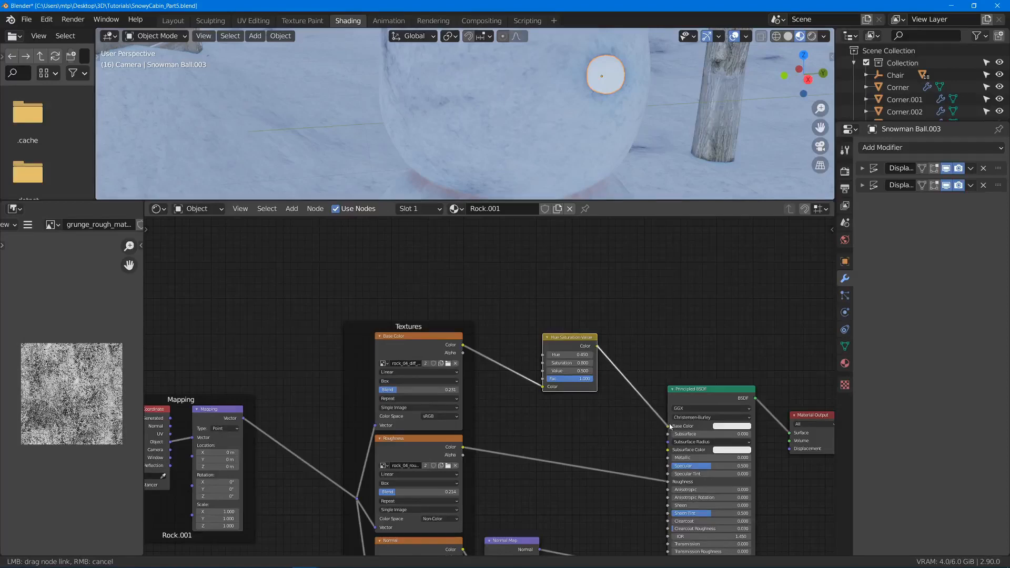
drag(670, 427, 670, 426)
- Set the Value of the Hue Saturation Value node to 0.2 to darken the rock color
middle_drag(589, 124, 621, 126)
scroll(490, 386, up, 3)
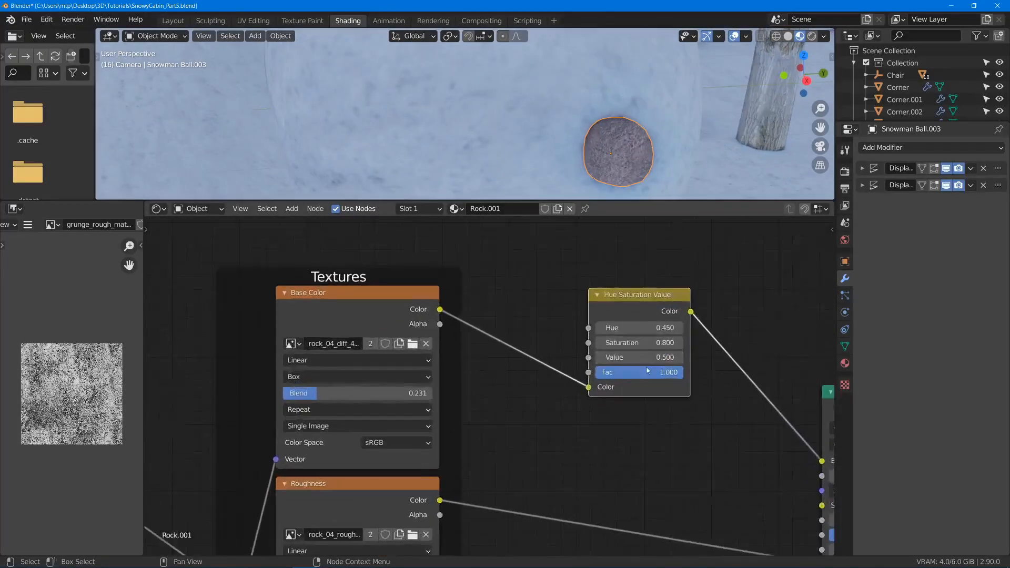
scroll(647, 371, up, 2)
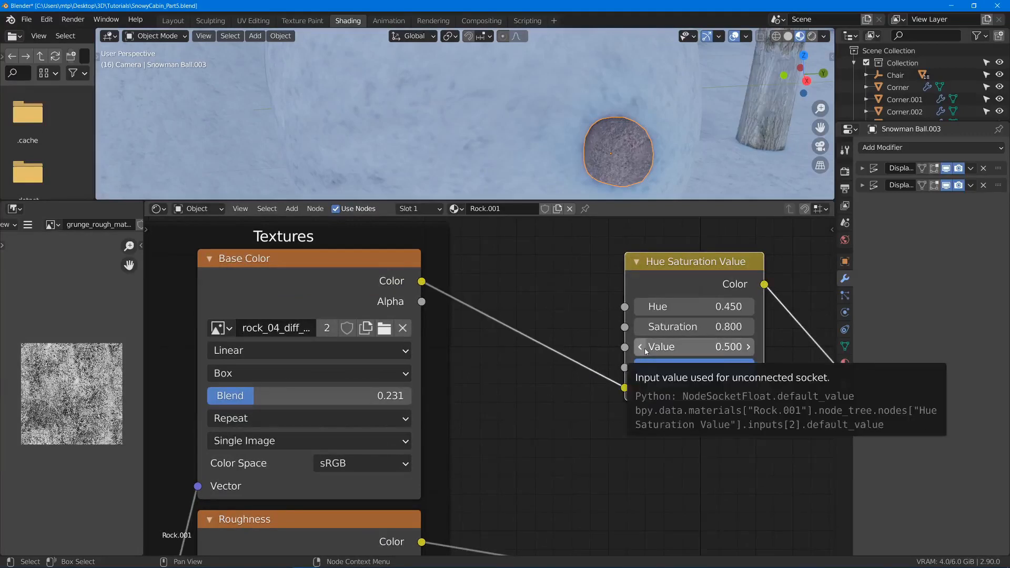
click(645, 351)
click(646, 351)
click(645, 352)
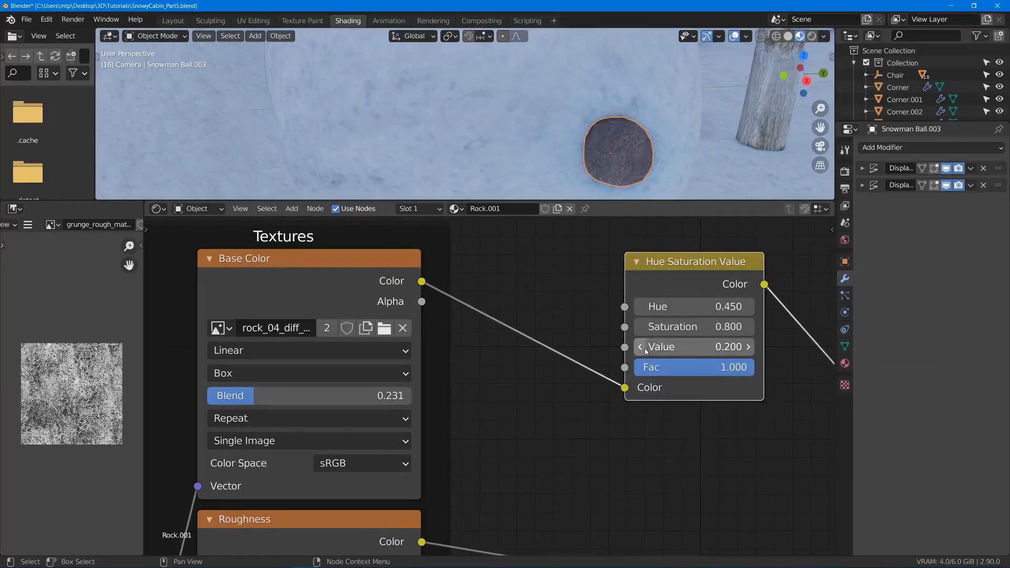
scroll(614, 177, down, 5)
- Maximize the 3D viewport and parent the small stone to the snowman's head ball as Object
key(ctrl+space)
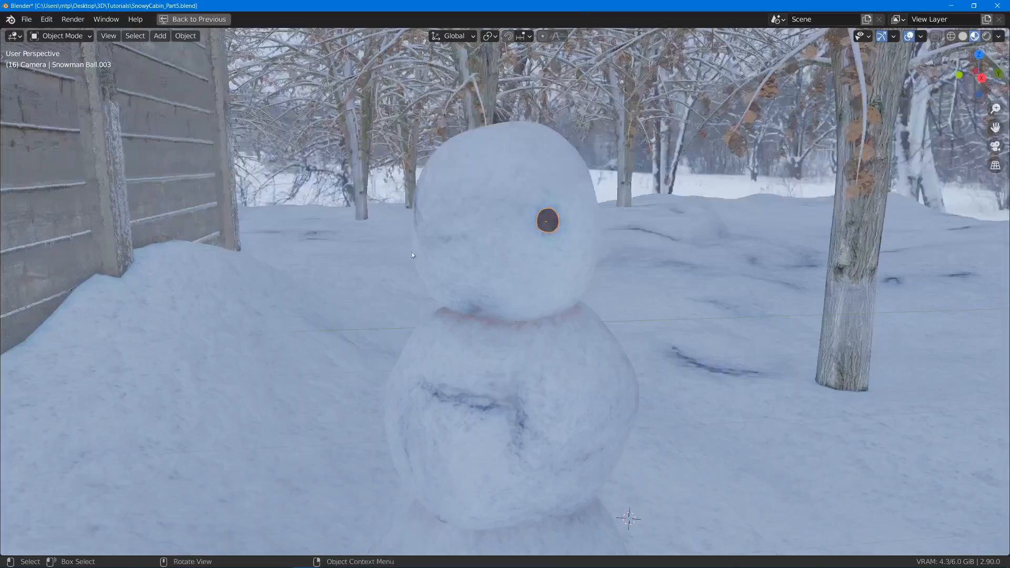
click(412, 256)
middle_drag(411, 256, 862, 274)
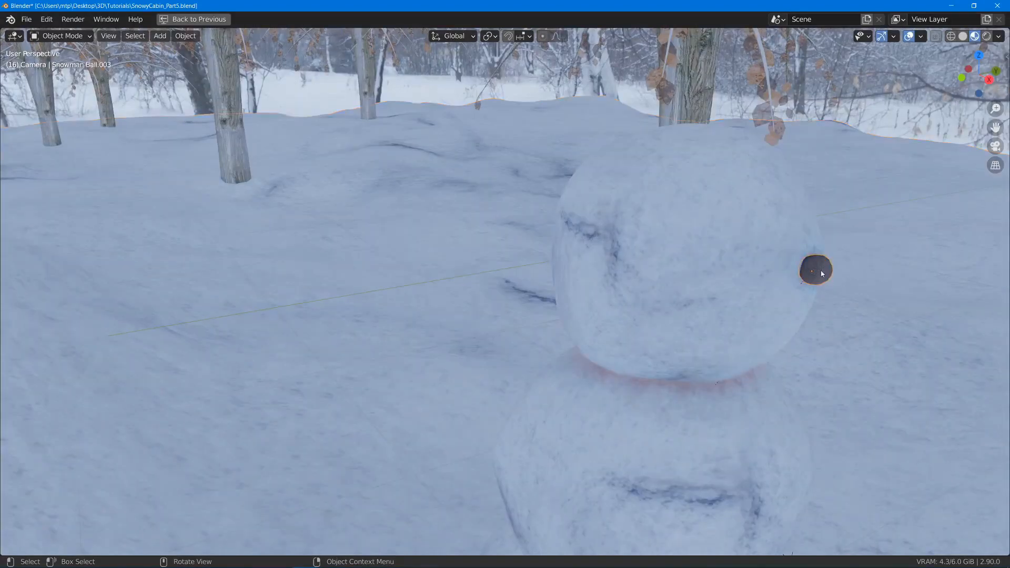
click(735, 232)
key(ctrl+p)
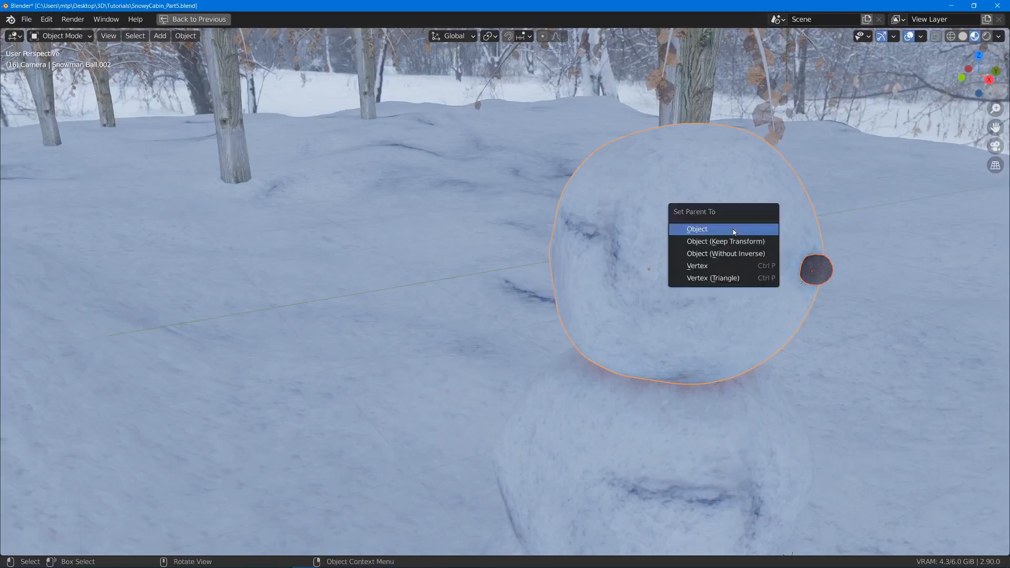
click(734, 232)
- Make a linked duplicate of the stone and place it on the head as the second eye
click(811, 281)
middle_drag(811, 282, 754, 269)
key(alt+d)
click(668, 270)
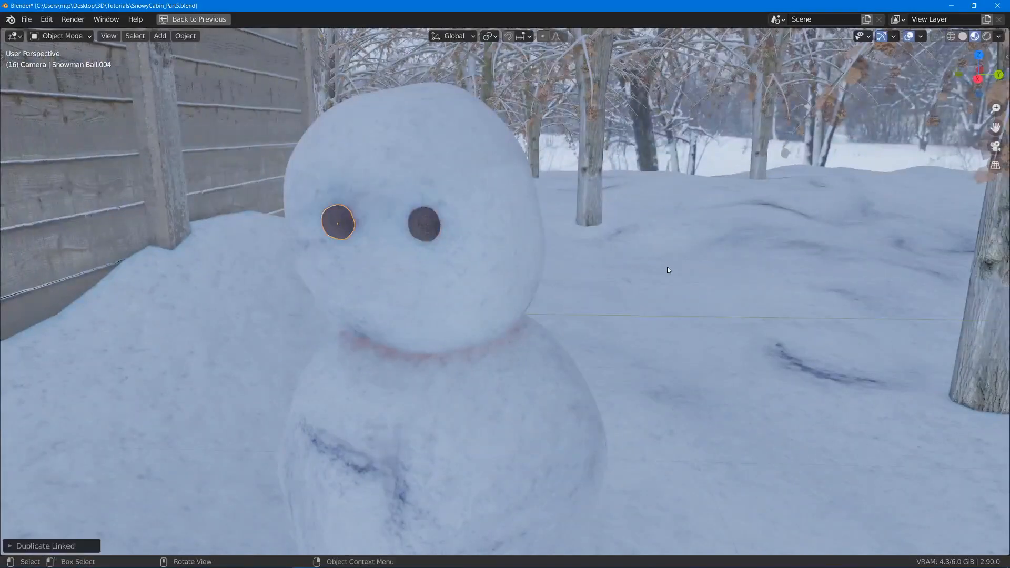
click(503, 276)
key(g)
right_click(539, 269)
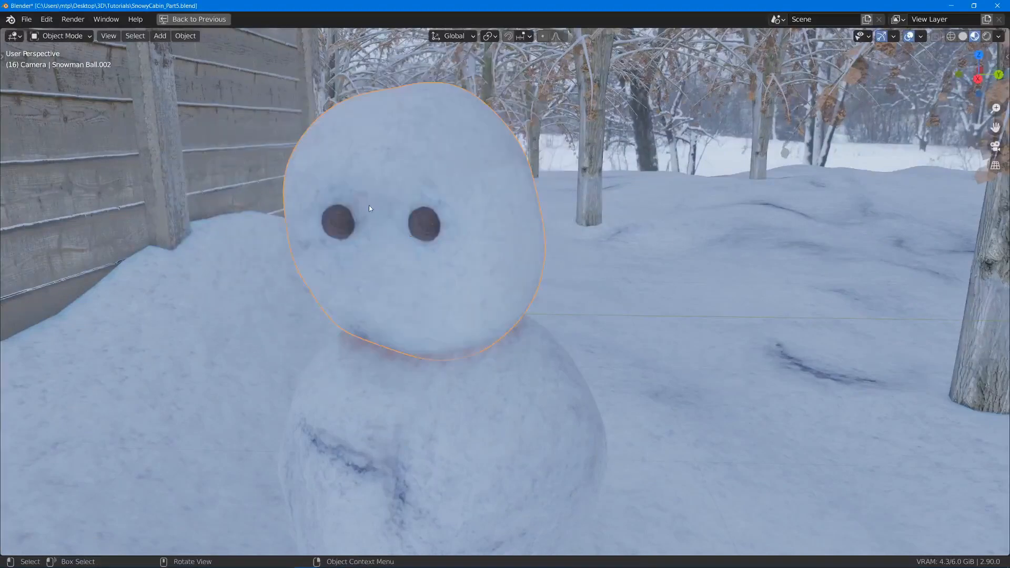
- Scale down both eye stones, one after the other, the second by a factor of about 0.66
scroll(368, 206, up, 1)
middle_drag(483, 233, 496, 236)
click(536, 216)
key(s)
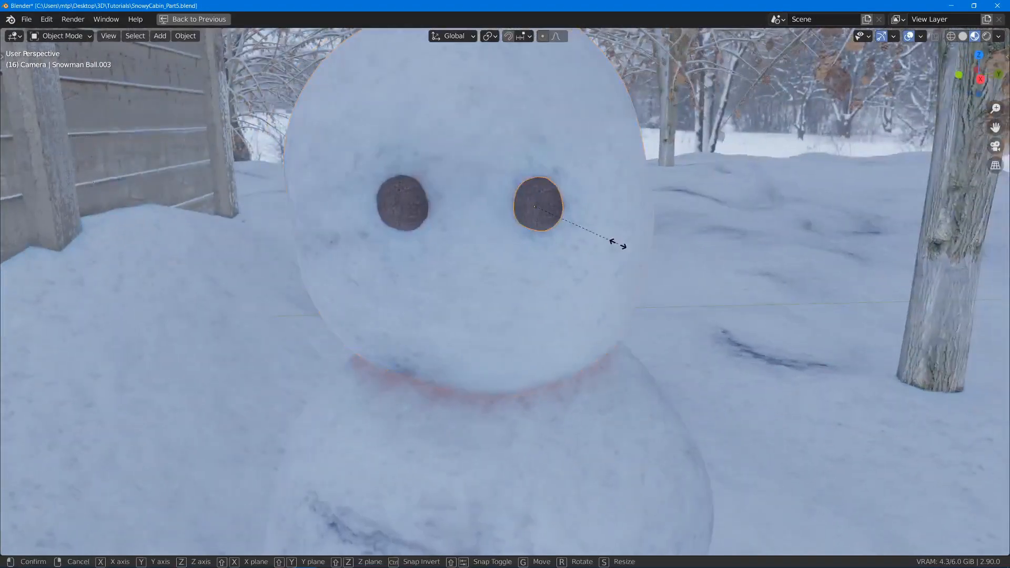
click(597, 237)
click(400, 207)
key(s)
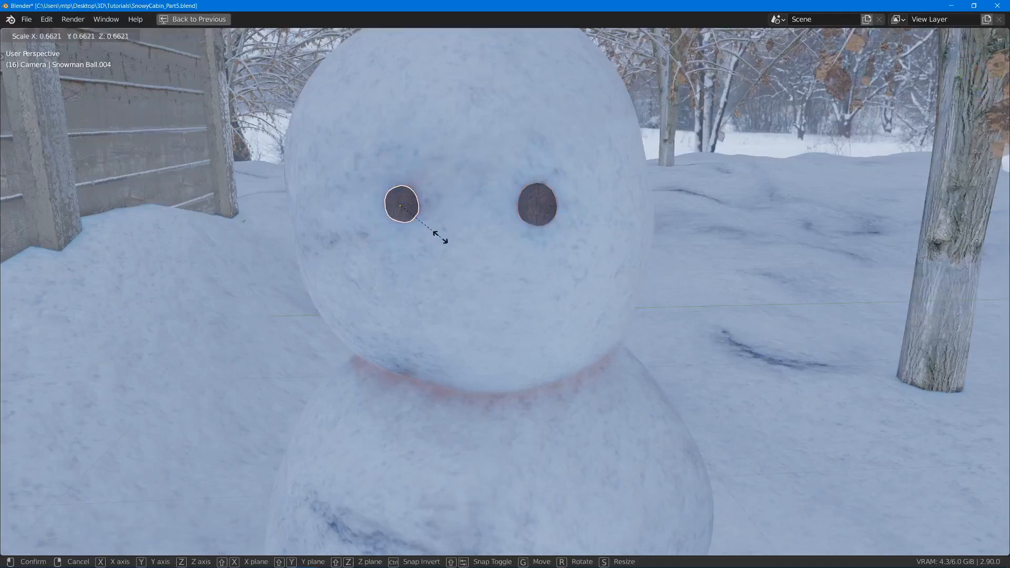
click(447, 241)
- Rotate the duplicated eye stone freely with Trackball and move it against the surface of the head
middle_drag(448, 241, 532, 231)
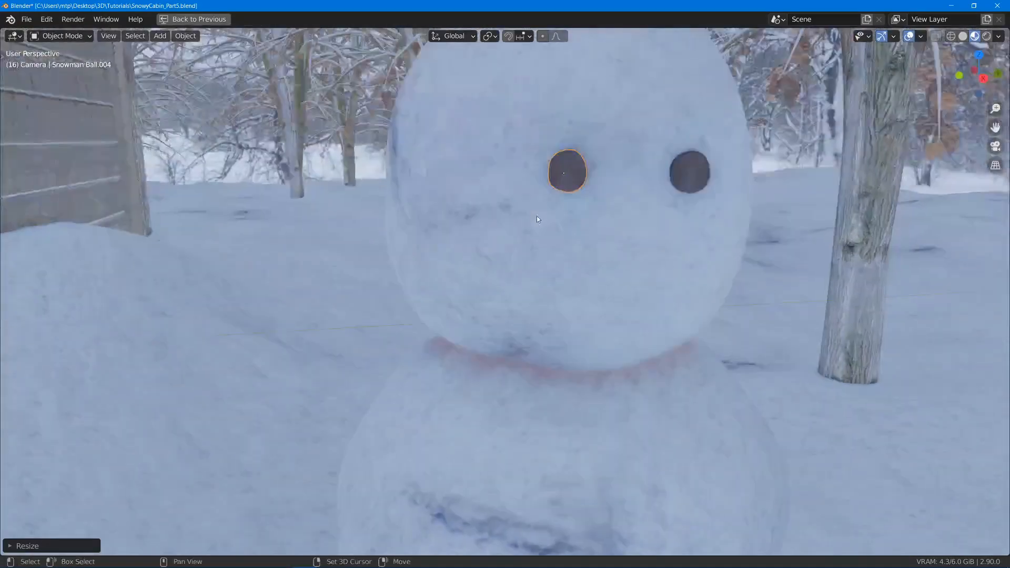
key(r)
key(r)
click(633, 177)
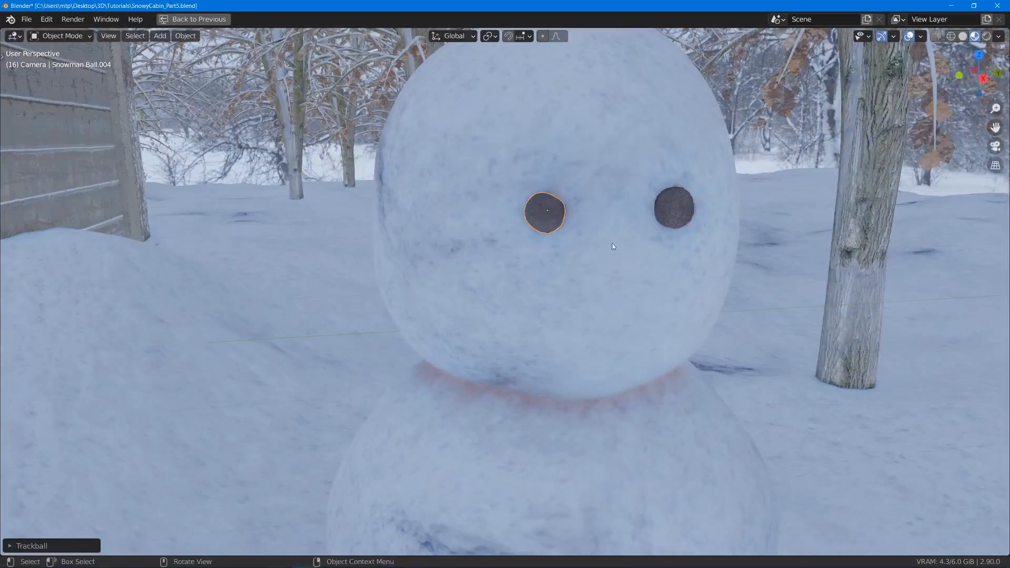
middle_drag(614, 246, 722, 284)
middle_drag(974, 238, 709, 273)
key(g)
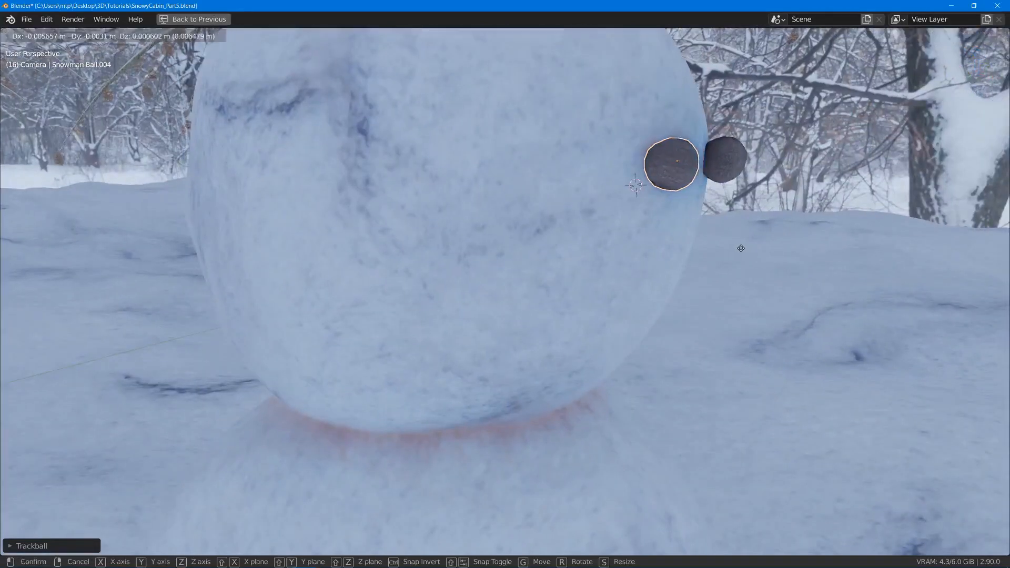
click(733, 247)
- Place the 3D cursor at the duplicated eye stone and lock the view to the 3D cursor
middle_drag(645, 248, 611, 297)
key(n)
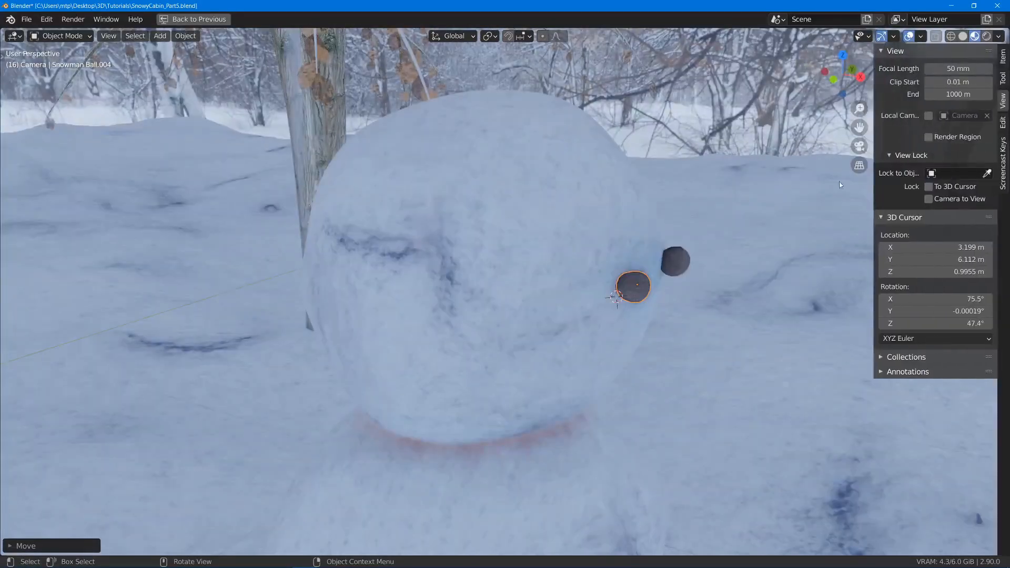
click(928, 188)
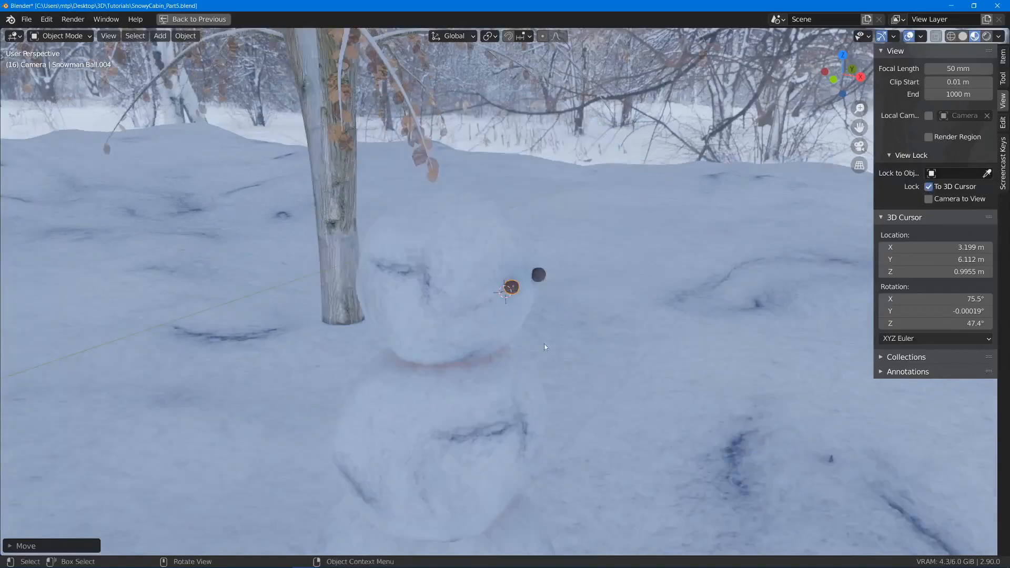
key(n)
- Move the original eye stone so that it sits partly embedded in the head, level with the other eye
scroll(527, 337, up, 3)
middle_drag(505, 329, 351, 342)
scroll(374, 373, up, 2)
middle_drag(376, 375, 557, 367)
scroll(558, 367, down, 4)
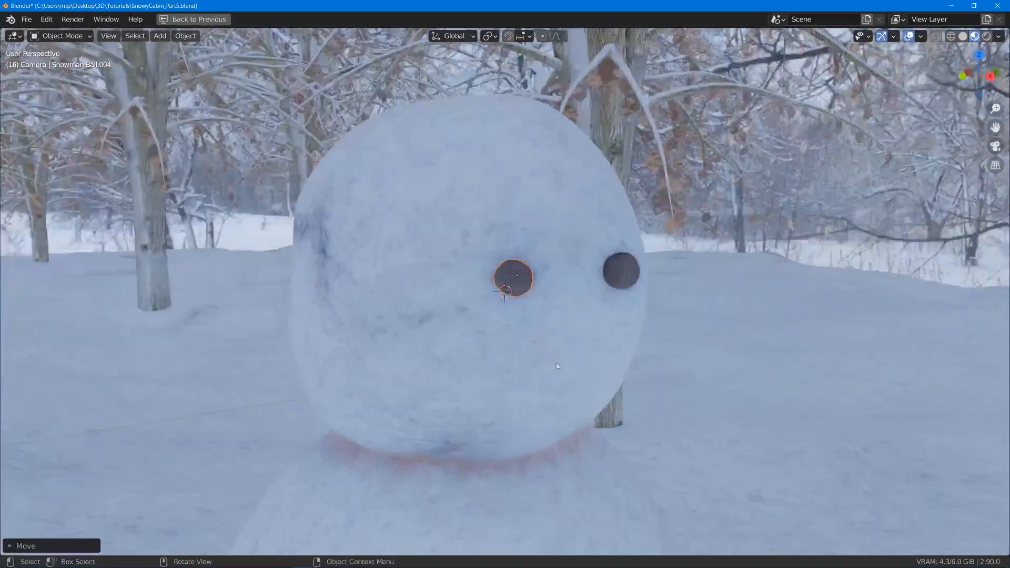
middle_drag(567, 322, 527, 283)
click(579, 276)
key(g)
click(572, 276)
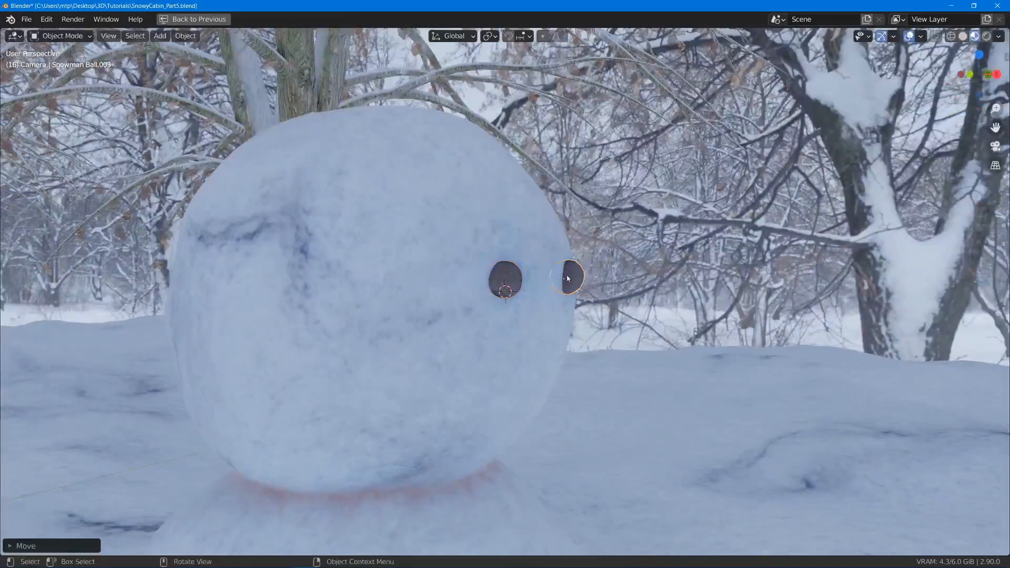
middle_drag(595, 298, 535, 320)
scroll(645, 305, up, 2)
key(g)
click(649, 310)
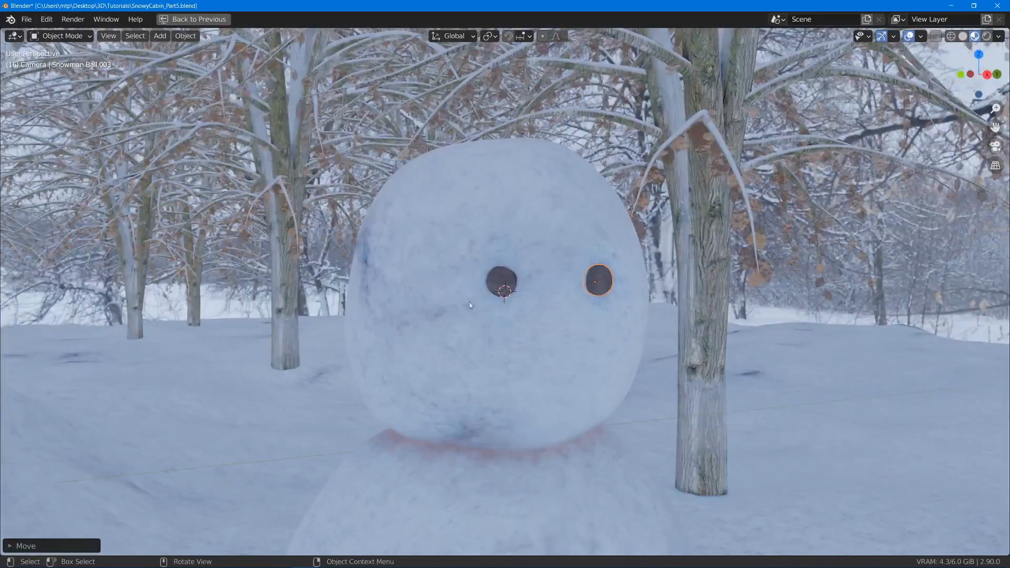
- Duplicate the eye stone and place the copy below it on the lower face as one corner of the mouth
middle_drag(404, 358, 583, 356)
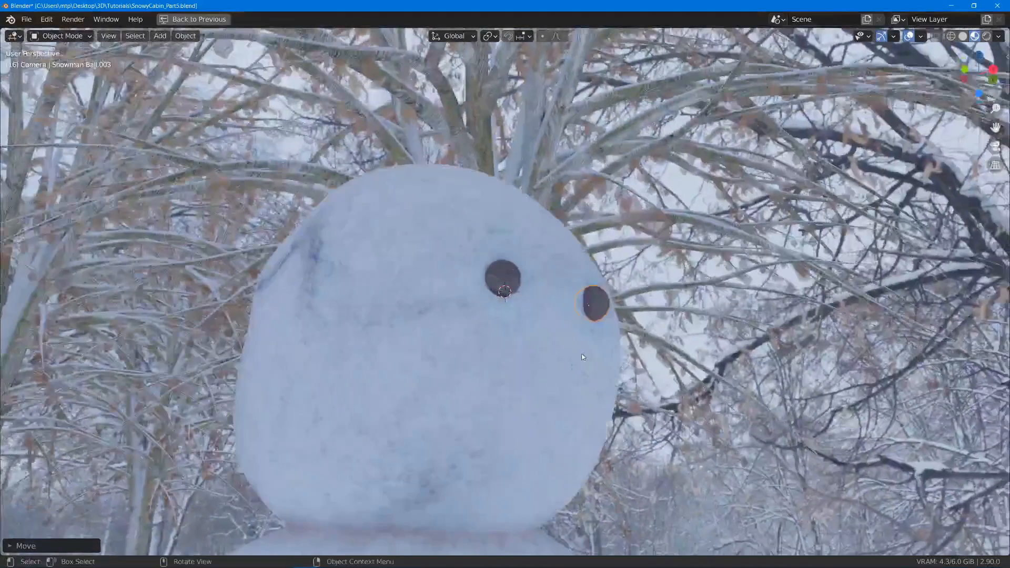
mouse_move(521, 415)
middle_down()
mouse_move(561, 464)
mouse_move(510, 400)
middle_up()
key(g)
click(556, 457)
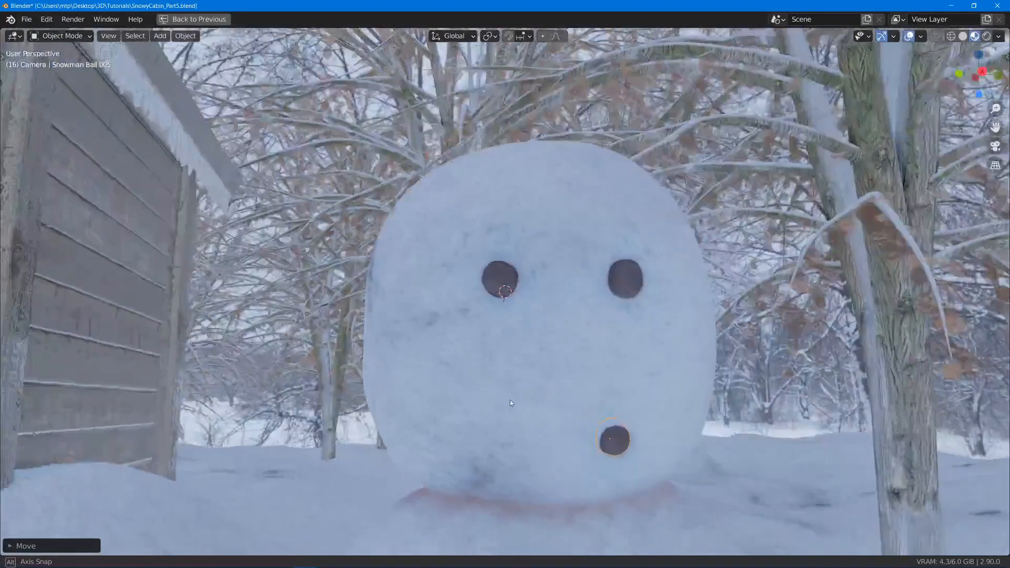
key(g)
click(648, 409)
- Duplicate the mouth stone four more times and arrange the copies across the lower face as a curved smile
key(shift+d)
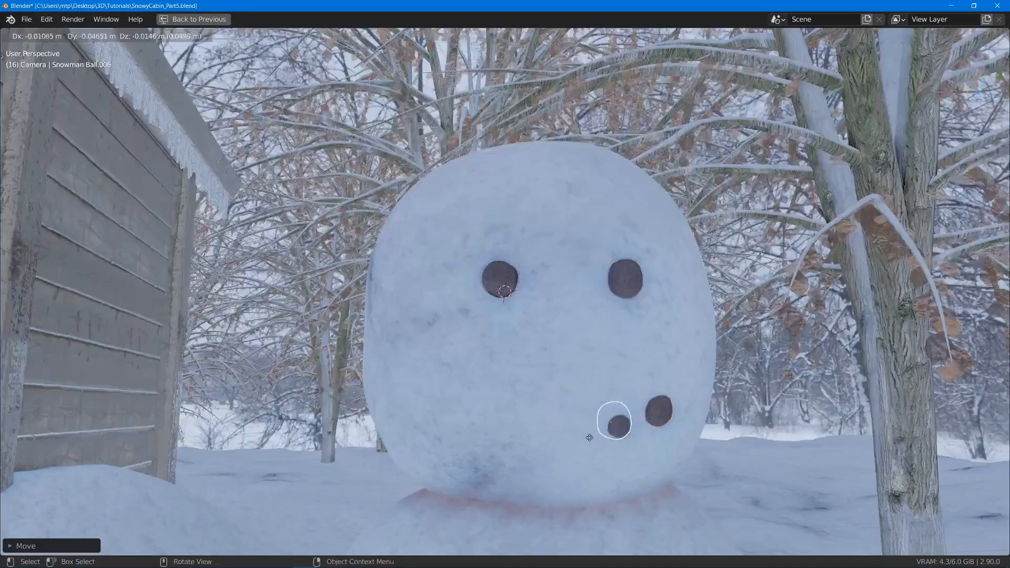
click(586, 441)
key(alt+d)
middle_drag(585, 441, 505, 437)
click(544, 450)
key(alt+d)
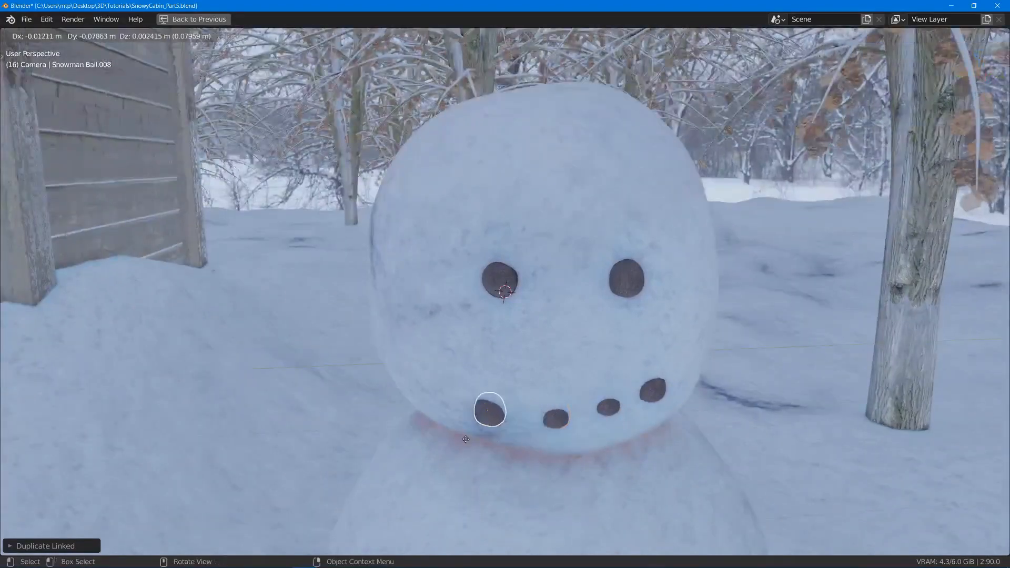
click(465, 440)
key(alt+d)
click(494, 415)
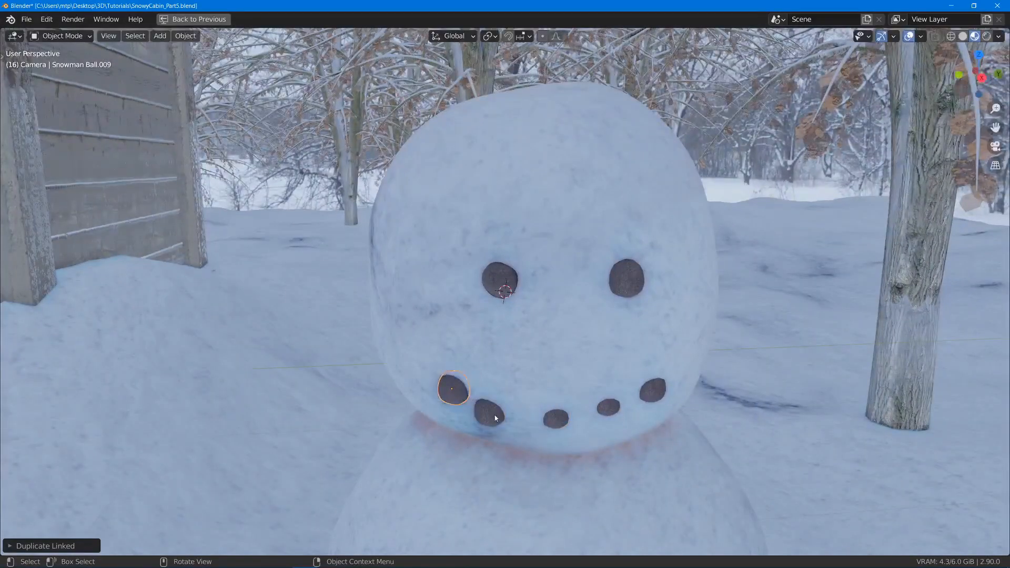
- Move the mouth stone beside the newest corner stone closer to the middle and rotate it with Trackball
key(g)
click(511, 416)
middle_drag(550, 415, 563, 377)
key(r)
key(r)
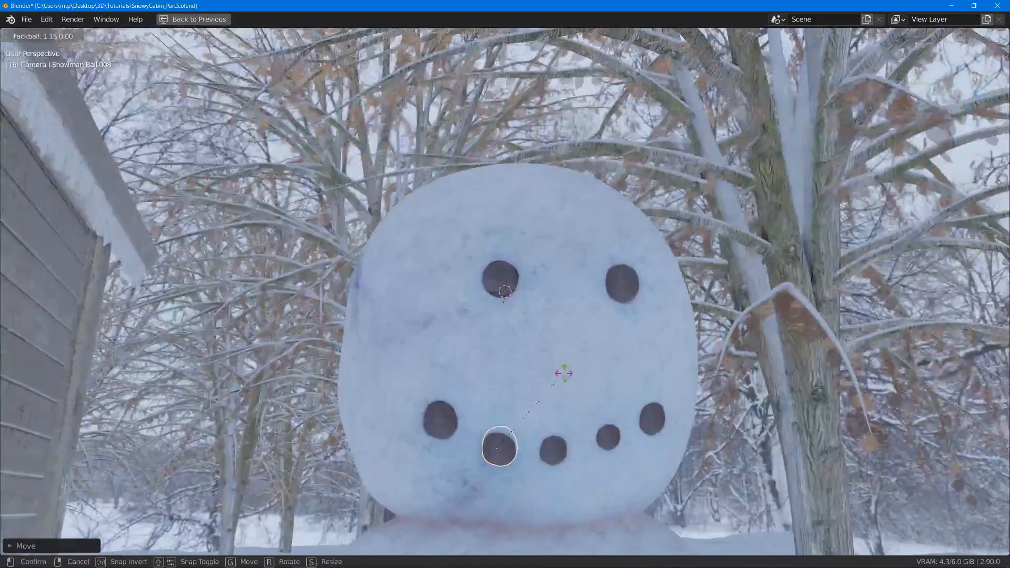
click(700, 326)
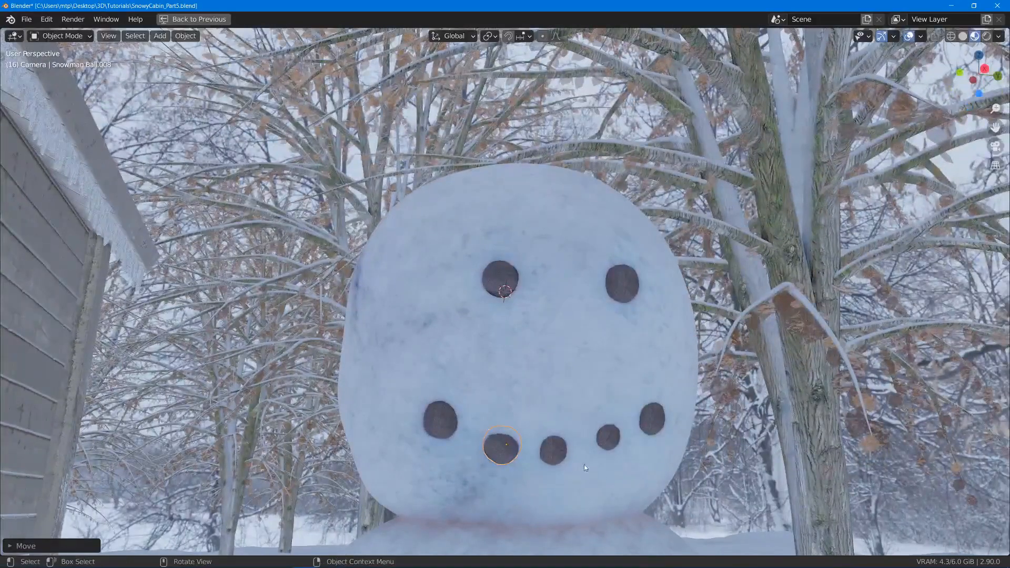
- Rotate the mouth stone next to the first corner stone with Trackball and reposition it further out of the snow
shift+click(616, 442)
key(r)
key(r)
click(652, 399)
key(g)
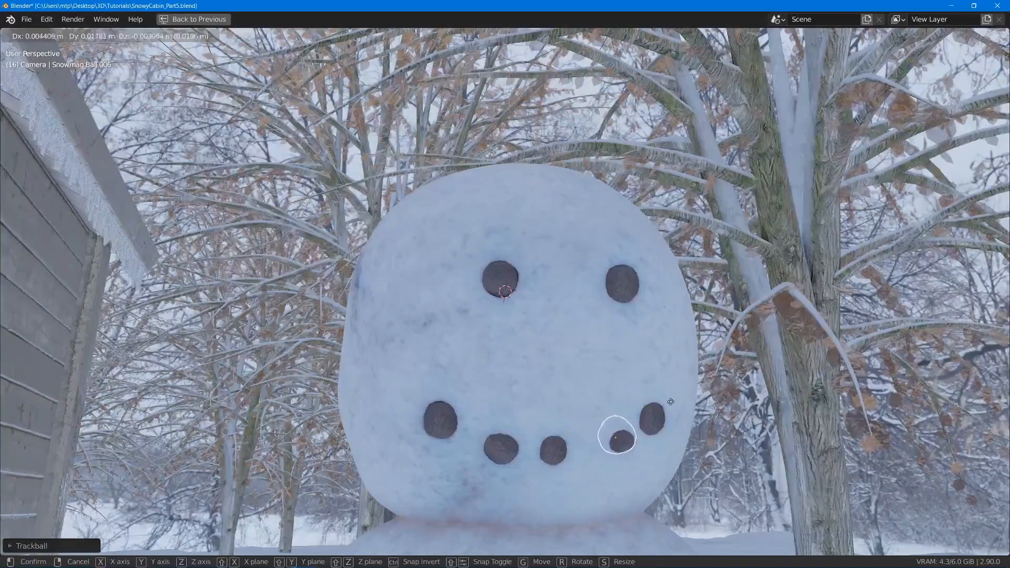
click(673, 405)
middle_drag(625, 451, 580, 501)
key(g)
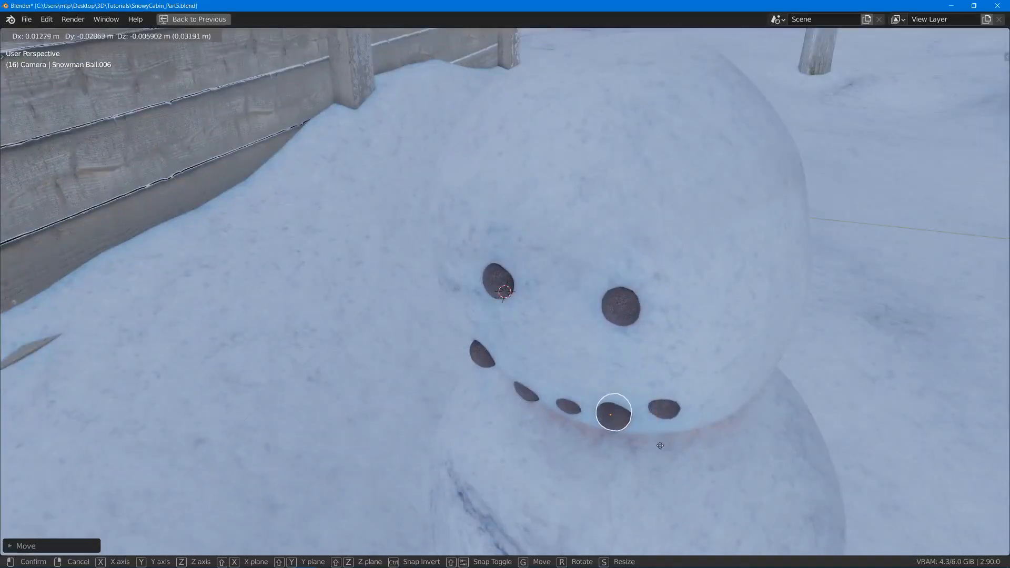
click(660, 446)
- Rotate the first corner stone of the mouth with Trackball and shift it slightly outward
middle_drag(660, 446, 693, 391)
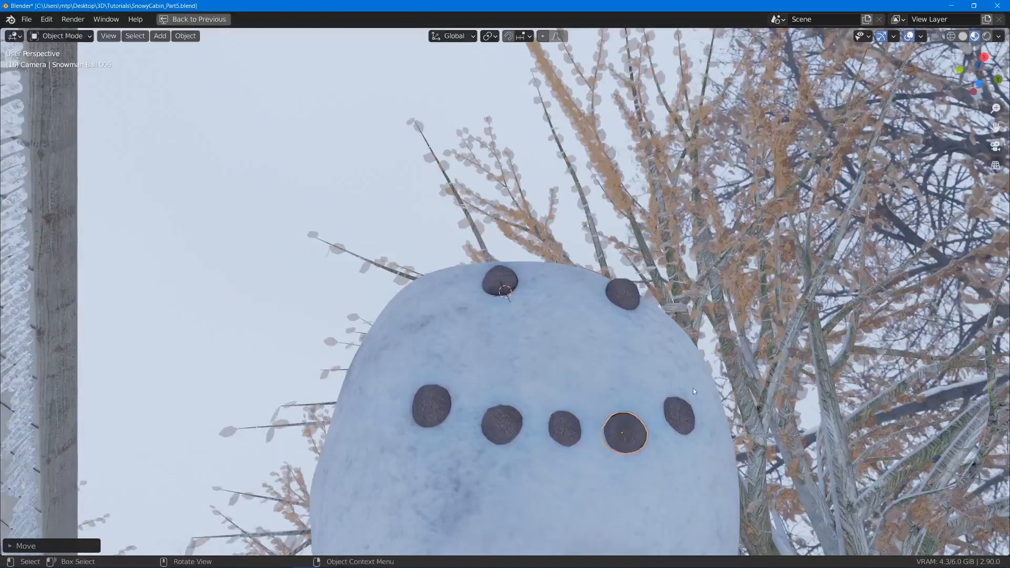
click(684, 416)
key(r)
key(r)
click(746, 388)
key(g)
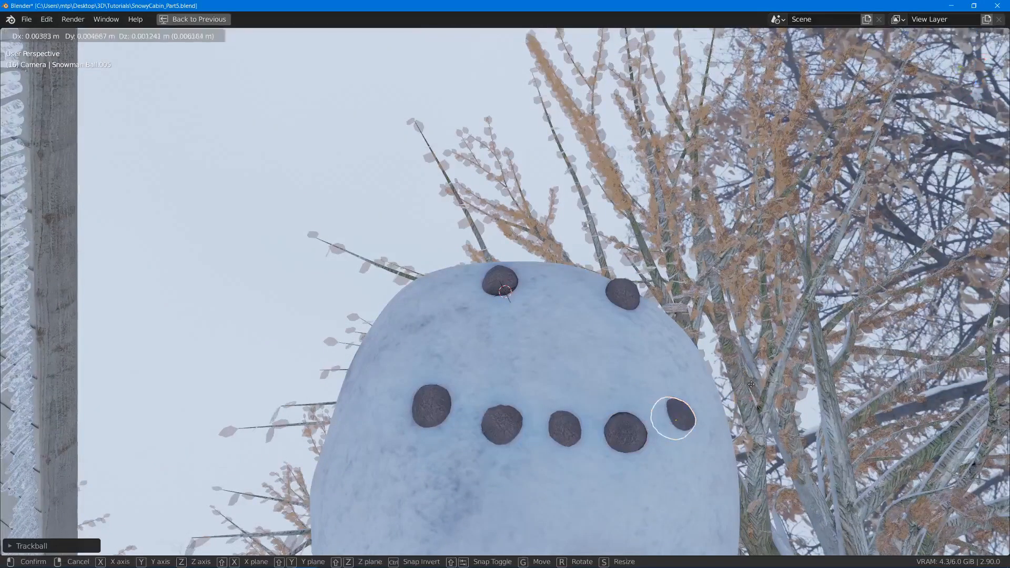
click(755, 383)
- Rotate the opposite corner stone of the mouth with Trackball and deselect everything
click(425, 420)
key(r)
key(r)
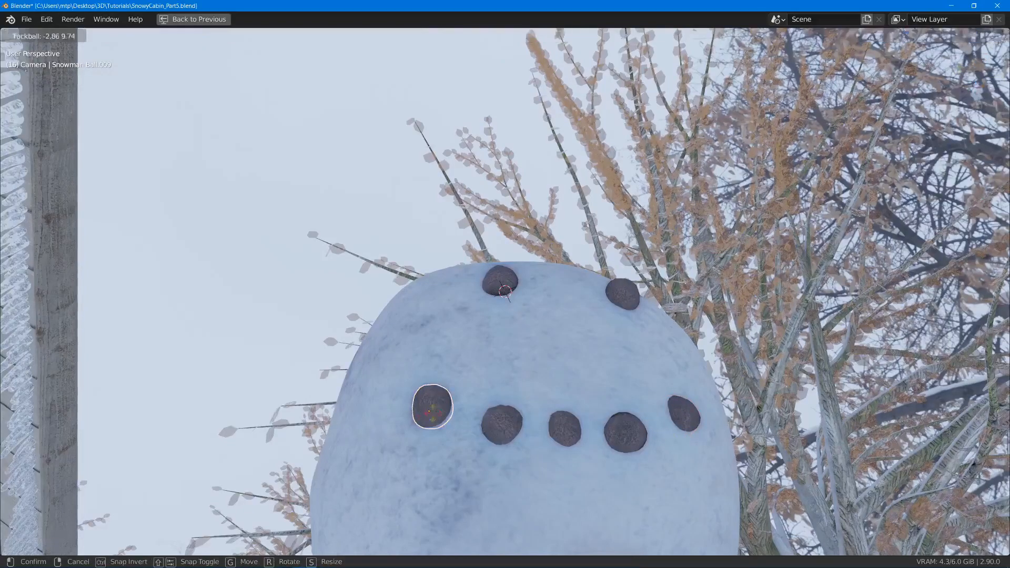
click(454, 410)
key(alt+a)
middle_drag(530, 342, 504, 451)
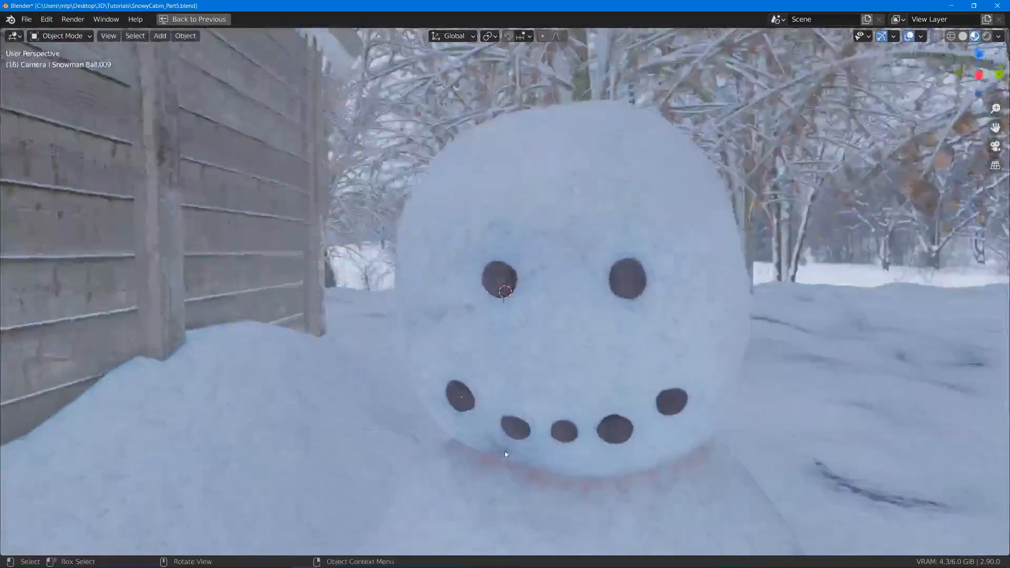
- Save the SnowyCabin_Part5.blend file
scroll(506, 449, down, 6)
middle_drag(587, 402, 488, 398)
middle_drag(483, 399, 501, 315)
key(ctrl+s)
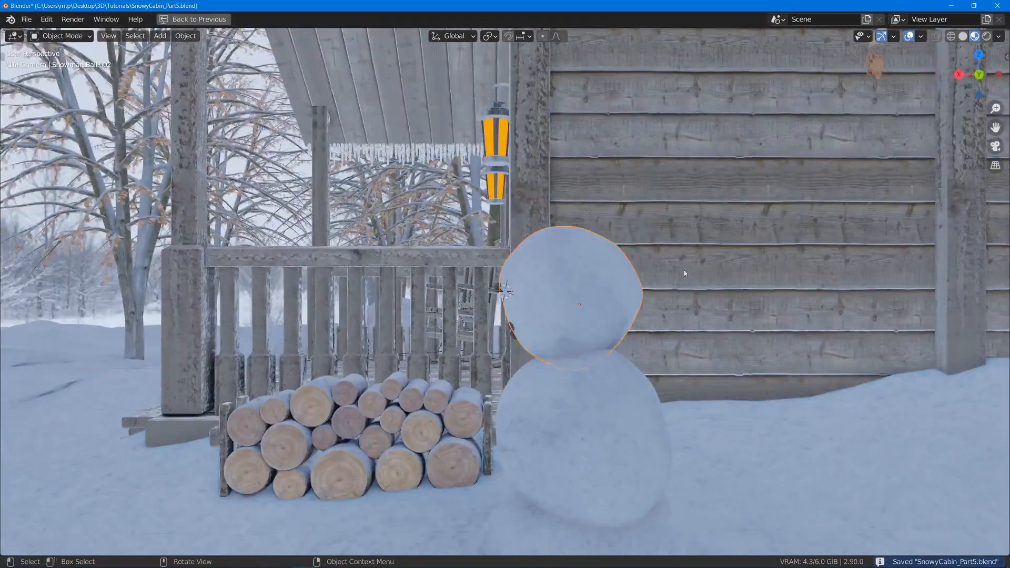
- Select the snowman's head ball and rotate it slightly in the side view
click(557, 268)
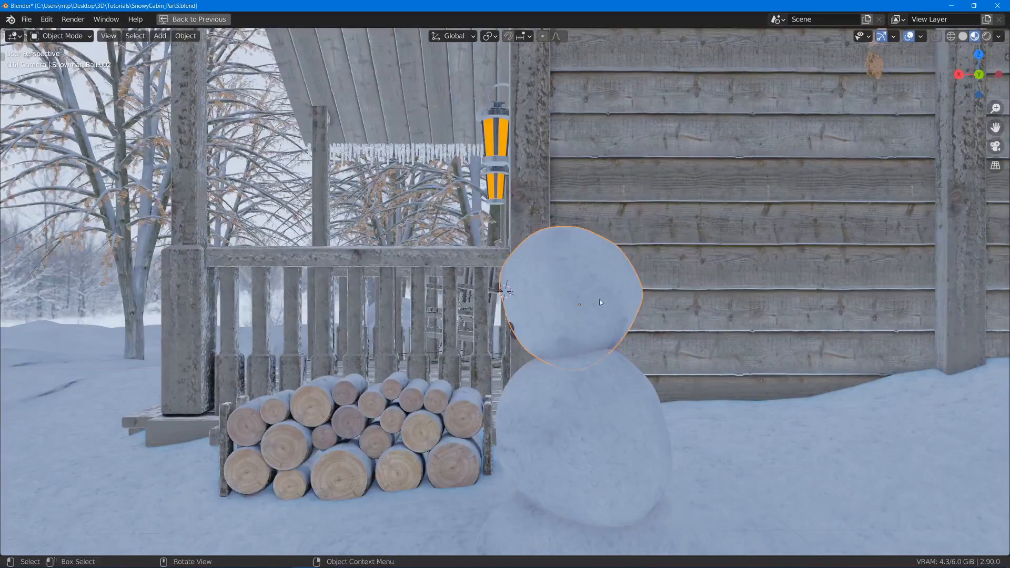
scroll(598, 319, down, 3)
middle_drag(595, 326, 574, 327)
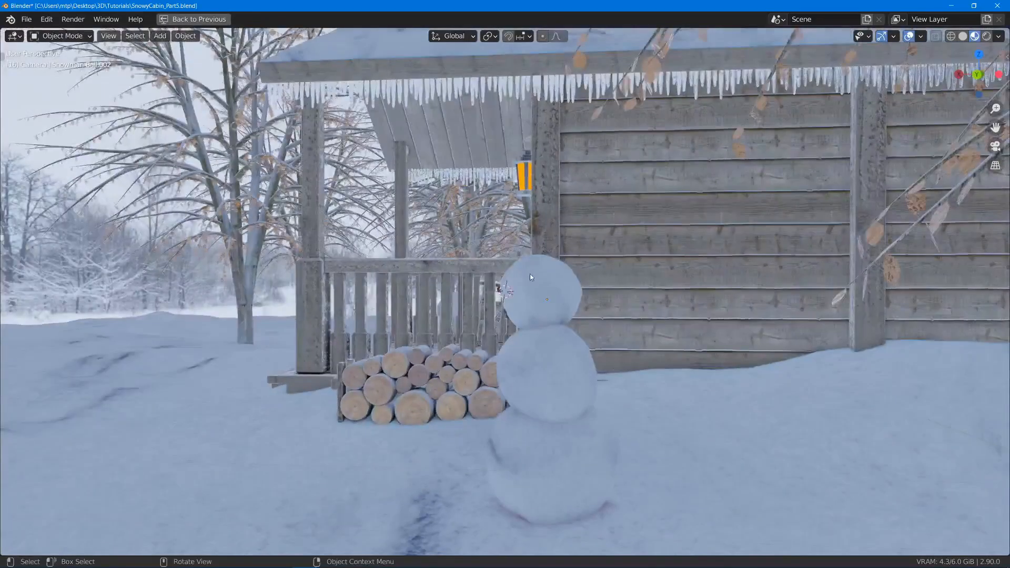
scroll(751, 326, up, 1)
scroll(751, 325, up, 2)
key(r)
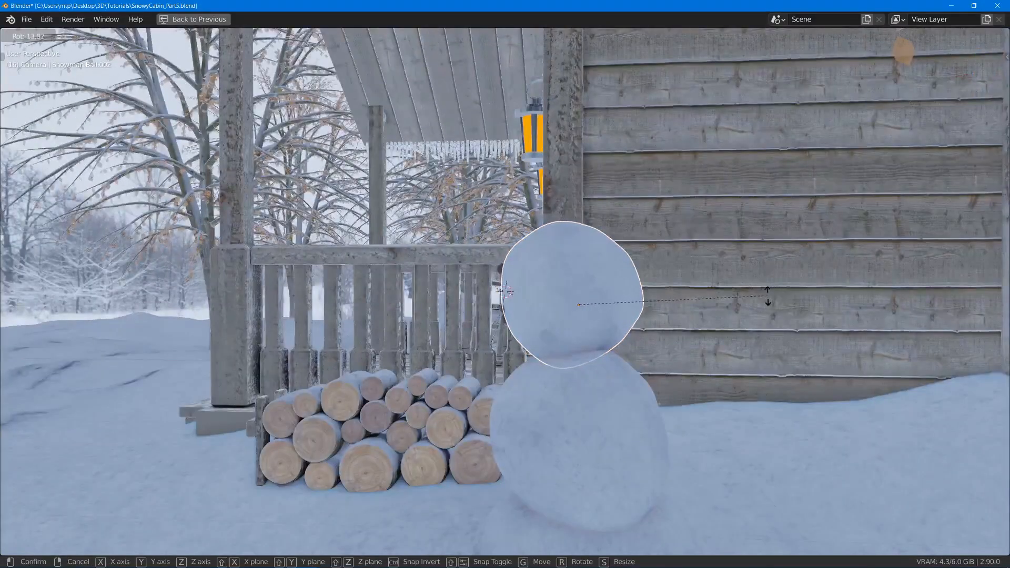
click(774, 303)
key(alt+a)
- Reposition the snowman's head on top of the middle ball from two viewing angles and deselect everything
middle_drag(476, 392, 521, 399)
key(g)
click(548, 361)
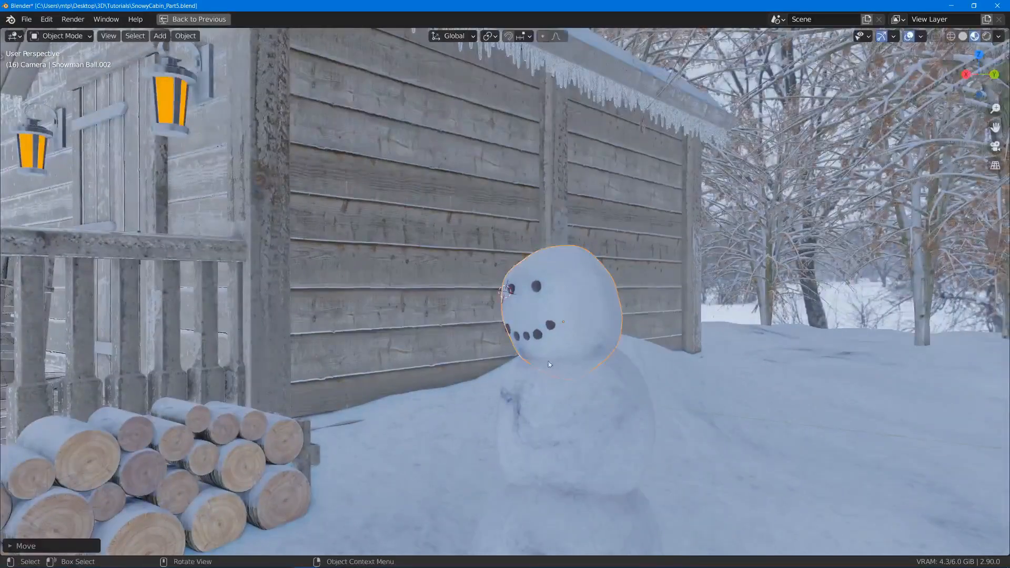
middle_drag(549, 361, 583, 287)
click(561, 320)
key(g)
click(560, 319)
key(alt+a)
- Move both eye stones slightly lower on the snowman's face, keeping them roughly level with each other
scroll(520, 300, up, 3)
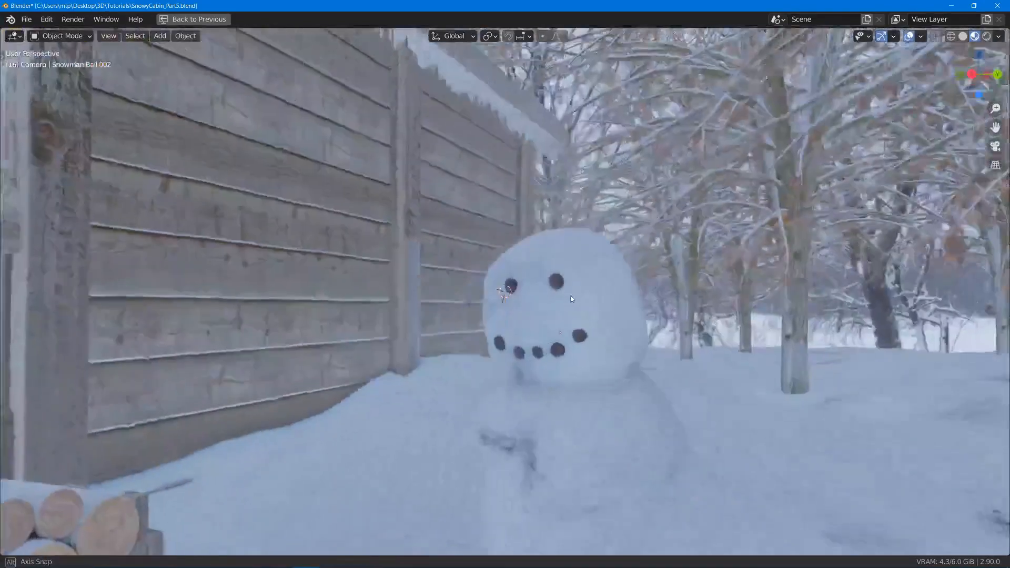
scroll(582, 285, up, 4)
key(g)
click(643, 282)
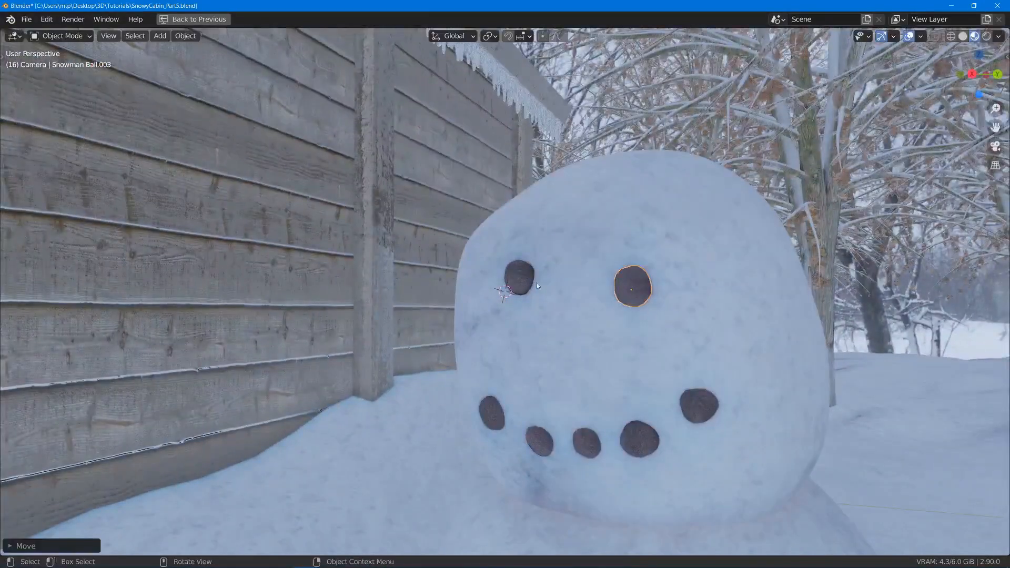
click(516, 274)
key(g)
click(512, 296)
click(629, 286)
key(g)
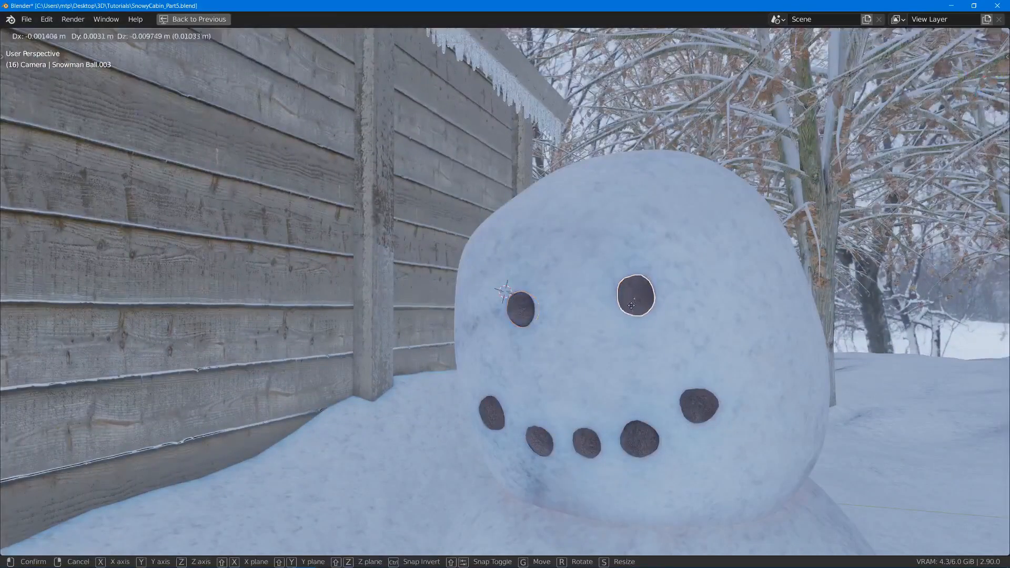
click(632, 294)
- Save the cabin scene with the adjusted snowman face
scroll(664, 301, down, 3)
scroll(665, 301, down, 5)
middle_drag(664, 301, 633, 318)
key(ctrl+s)
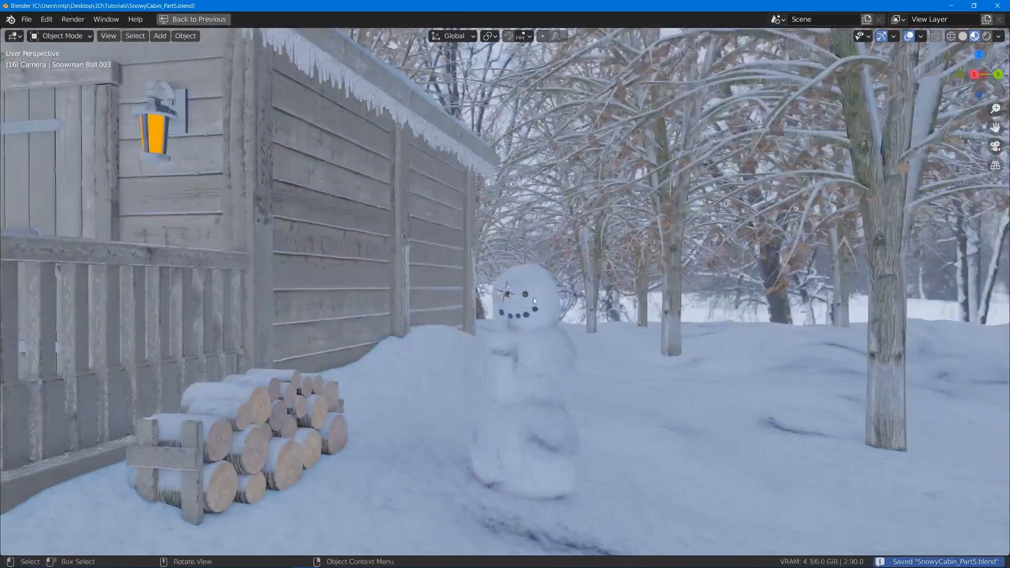
- Place the 3D cursor between the eyes and the mouth and add a cylinder with 8 vertices there
scroll(562, 275, up, 6)
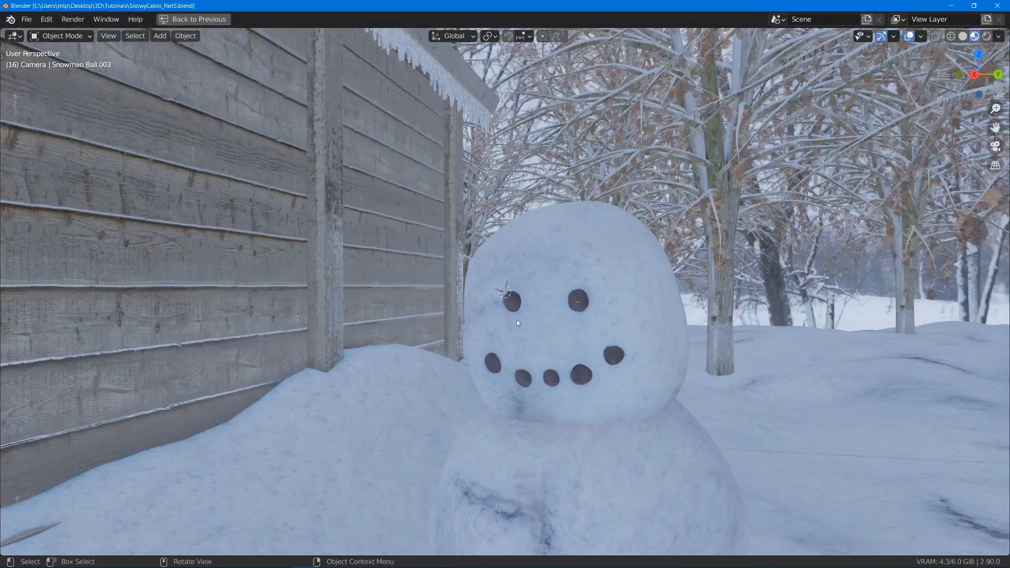
shift+right_click(550, 333)
middle_drag(550, 333, 573, 345)
key(shift+a)
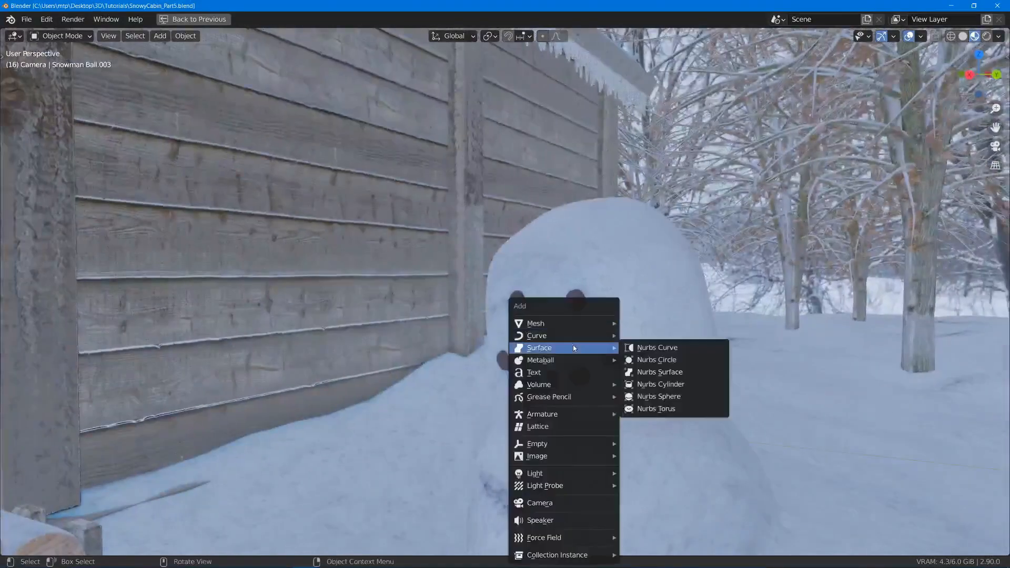
mouse_move(567, 325)
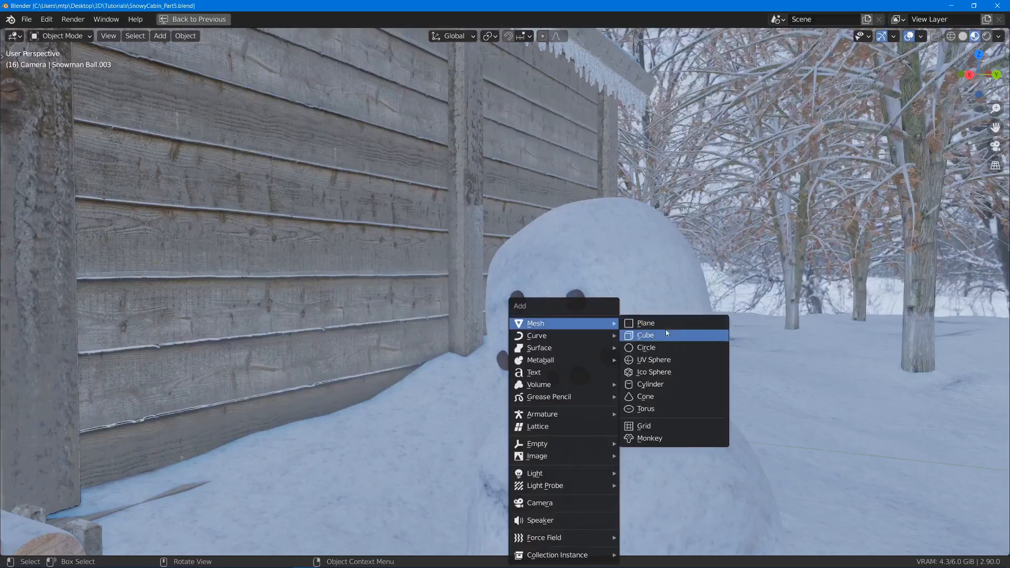
click(661, 385)
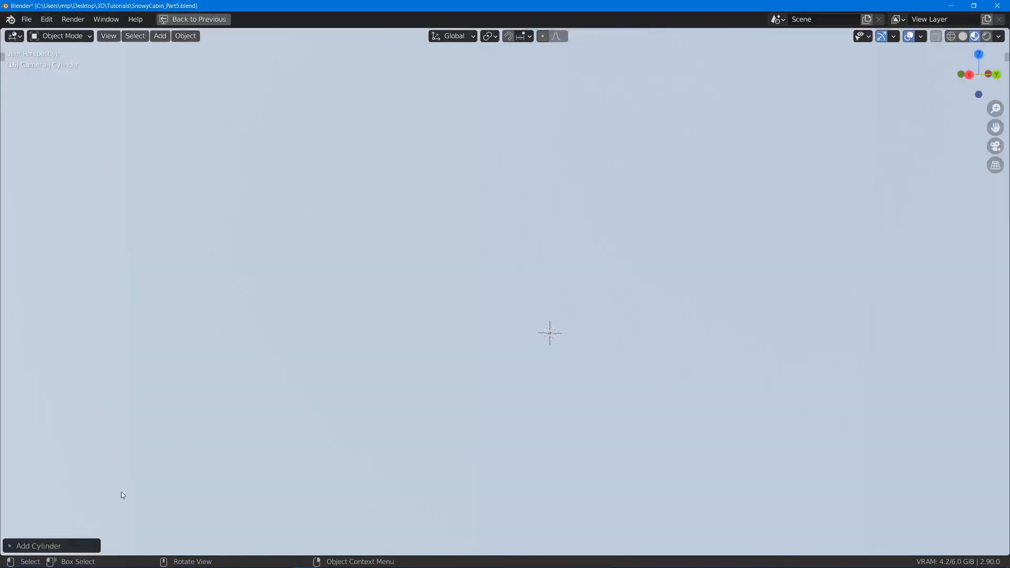
click(9, 550)
double_click(145, 400)
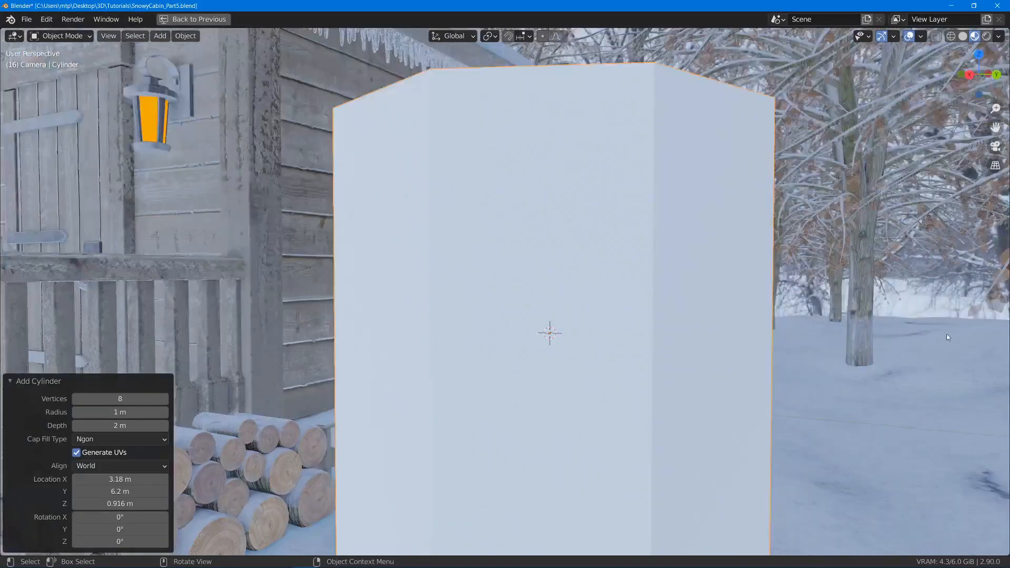
- Scale the cylinder's mesh in Edit Mode down to nose size, by 0.026 and then 0.936
key(s)
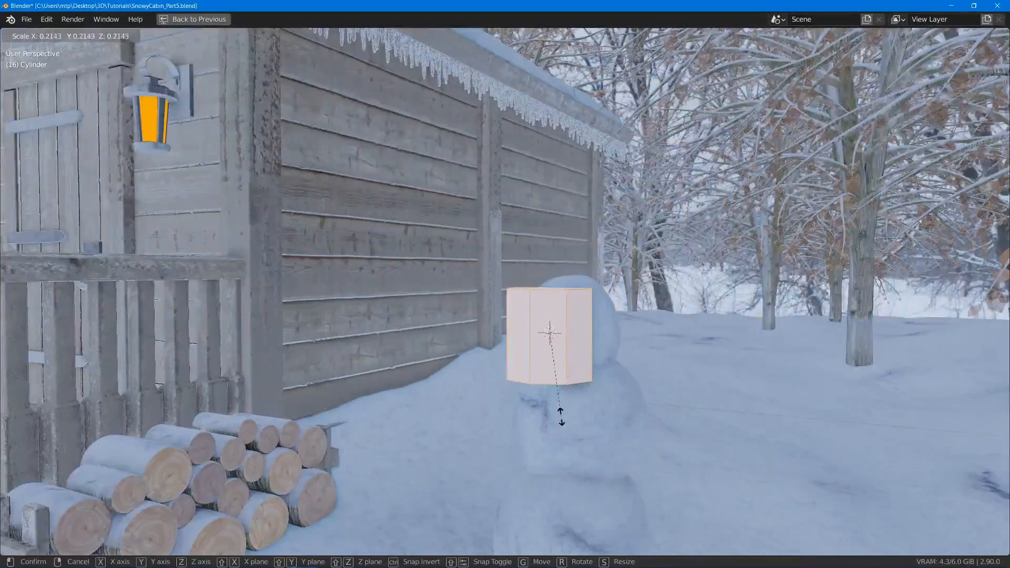
click(557, 342)
scroll(606, 376, up, 5)
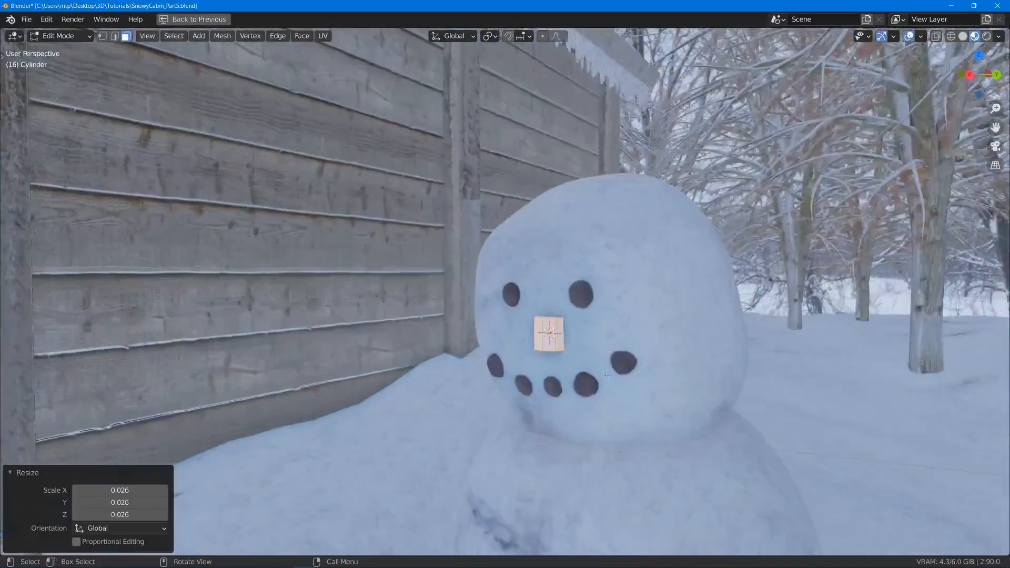
scroll(606, 377, up, 4)
key(s)
click(613, 375)
- Delete the bottom cap face of the nose cylinder
middle_drag(582, 312, 532, 313)
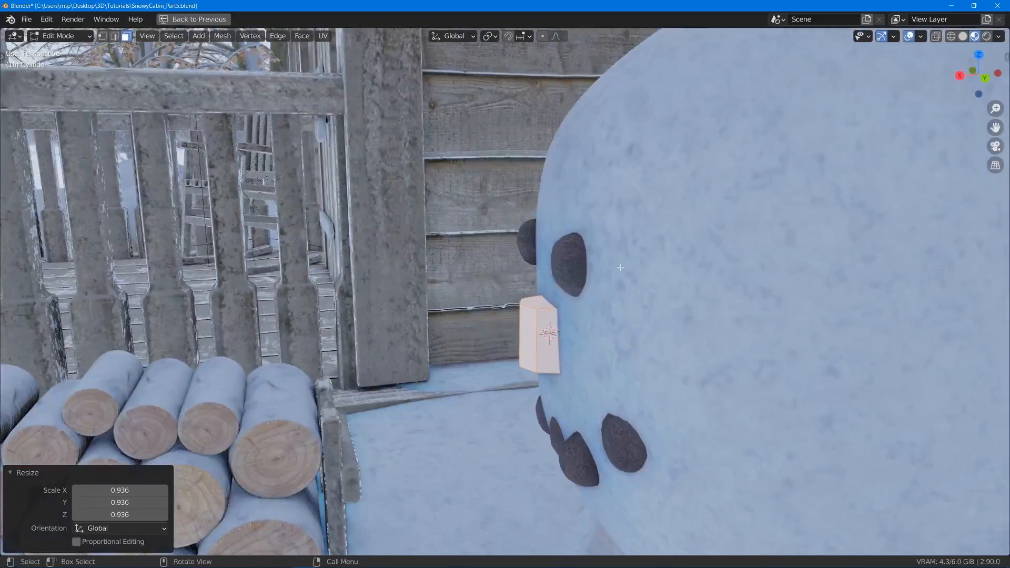
middle_drag(621, 267, 550, 347)
key(x)
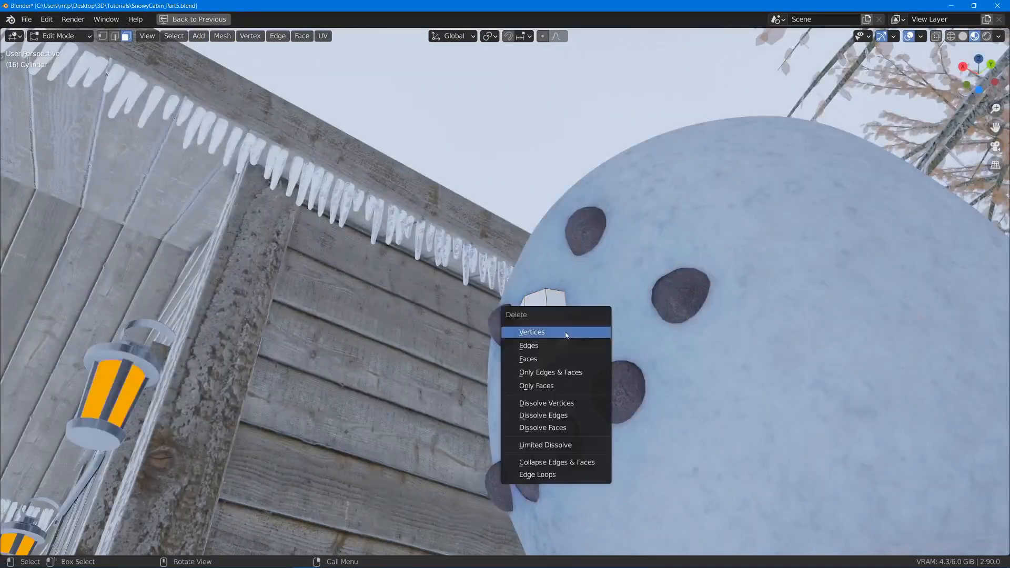
click(555, 358)
- Select the whole linked cylinder mesh and rotate it 90° around the Y axis
key(l)
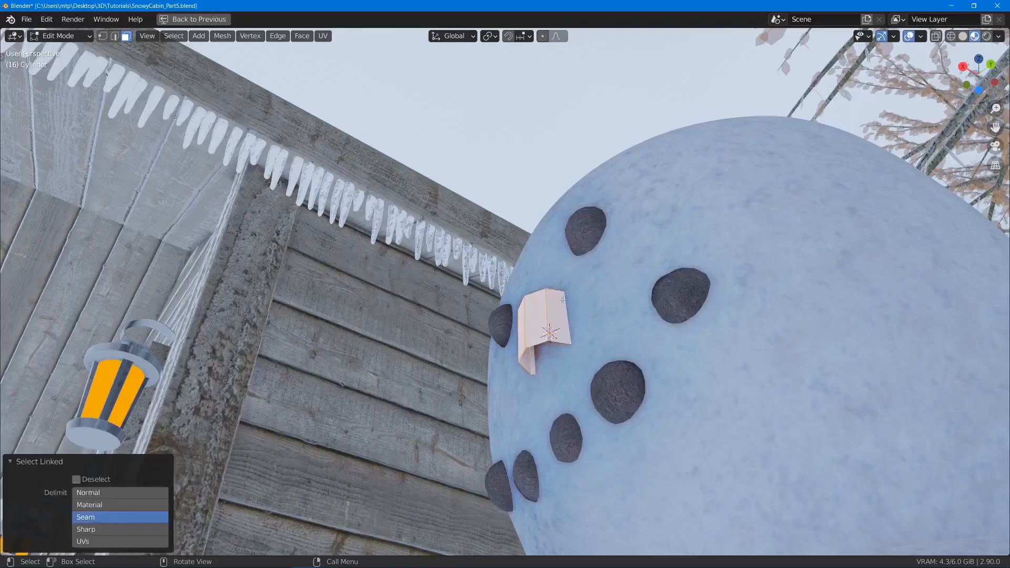
middle_drag(552, 334, 625, 295)
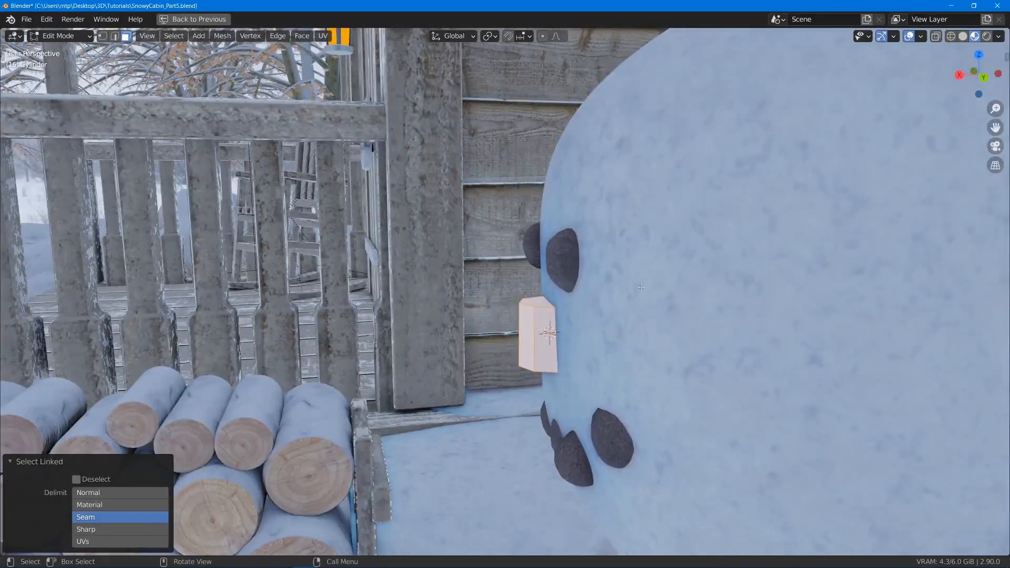
text(ry90)
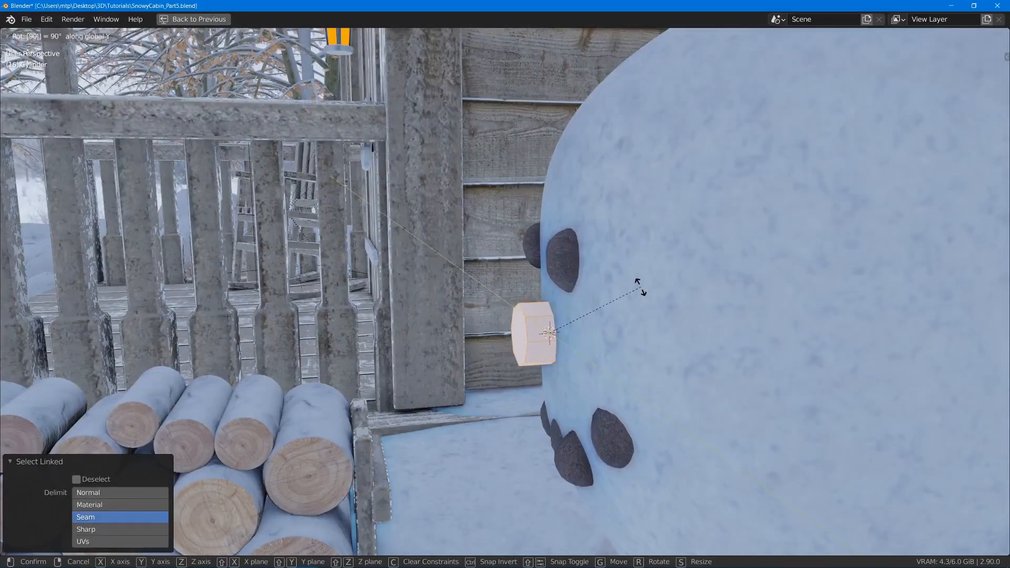
key(Return)
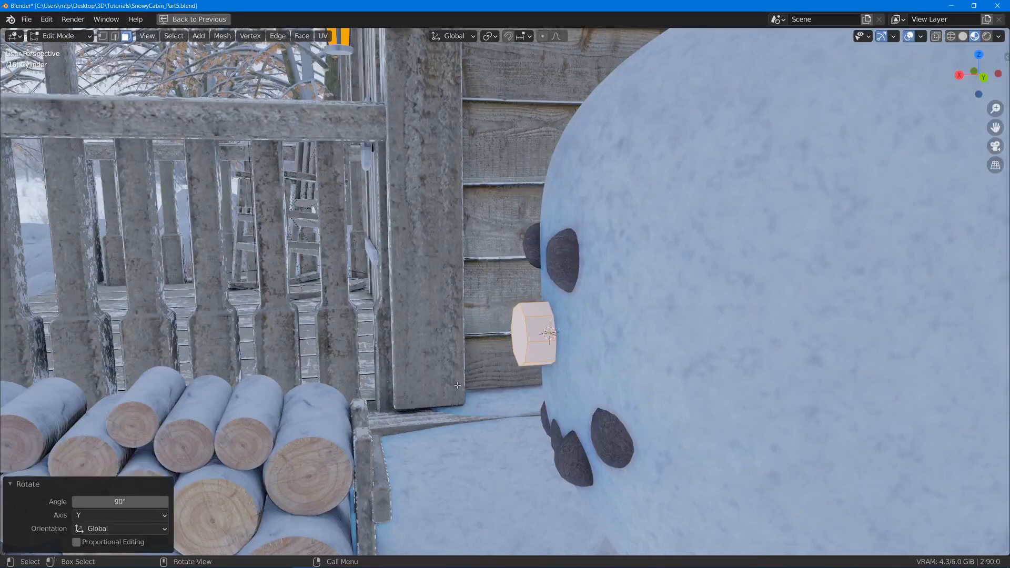
- Lengthen the nose by moving its front end face outward along X by 0.10749 m and another 0.021298 m
middle_drag(458, 385, 502, 378)
click(529, 339)
middle_drag(530, 339, 505, 348)
key(g)
key(x)
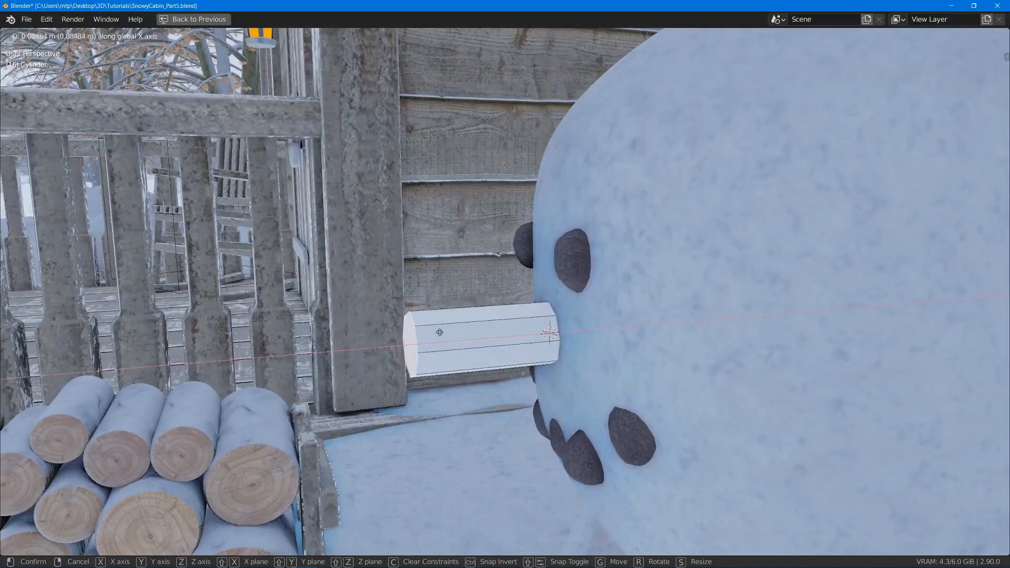
click(437, 293)
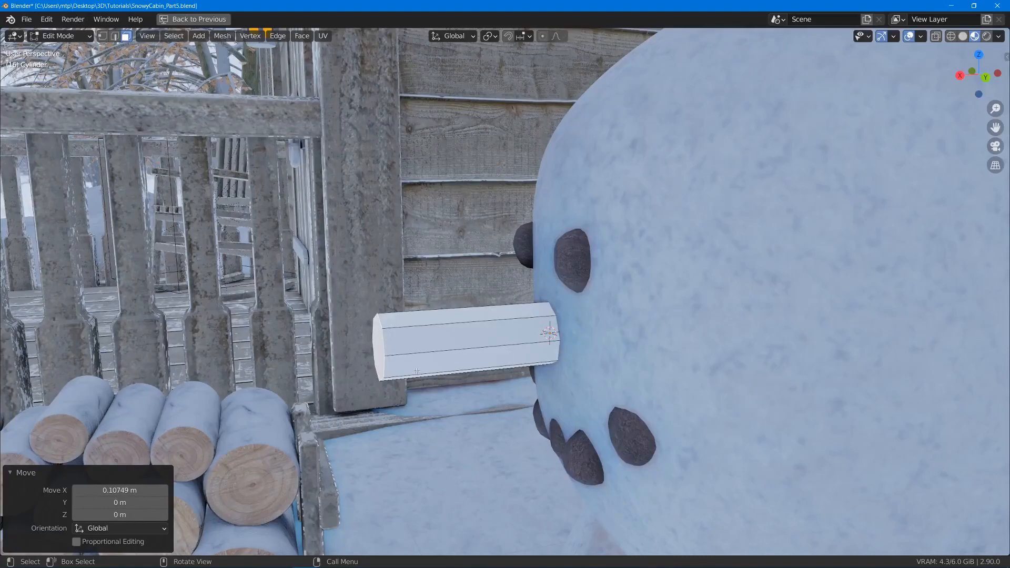
scroll(546, 330, down, 1)
middle_drag(418, 318, 641, 281)
key(g)
key(x)
click(388, 314)
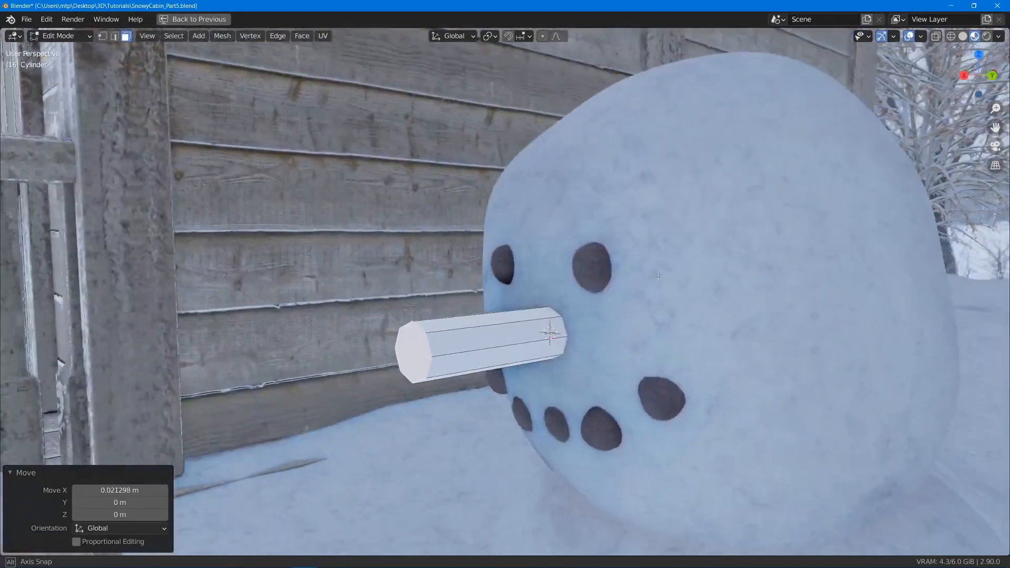
- Taper the nose by scaling its front end face down twice, the second time by 0.793
key(s)
click(578, 309)
middle_drag(578, 310, 526, 307)
key(s)
click(496, 311)
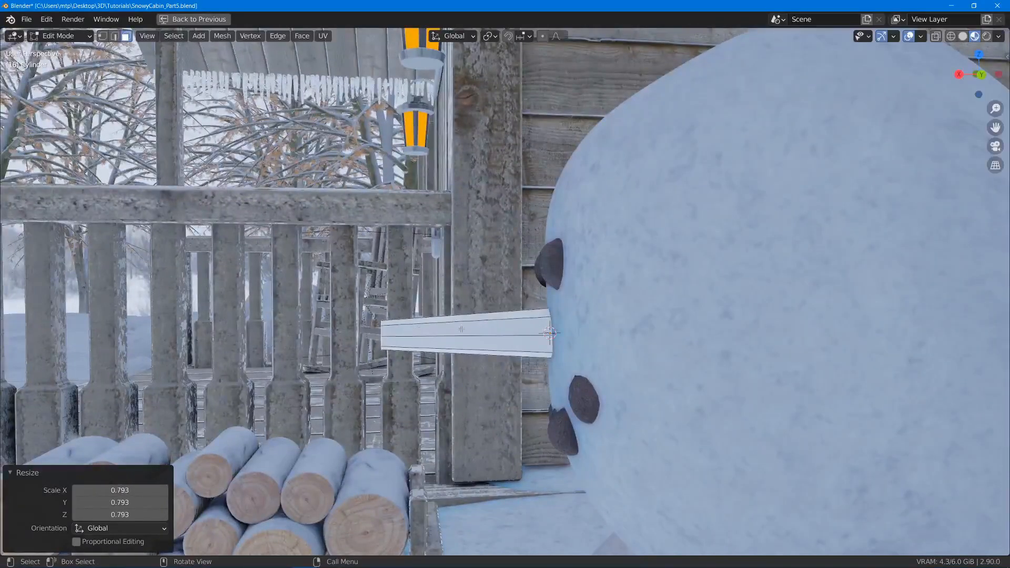
- Delete the nose's front cap face and close the open edge loop with Grid Fill
middle_drag(463, 331, 497, 383)
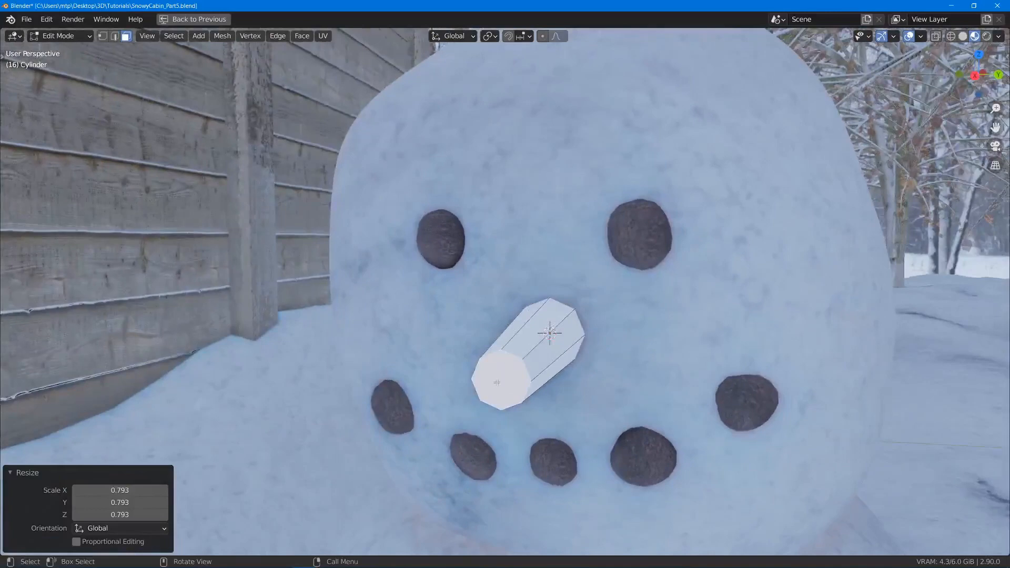
key(x)
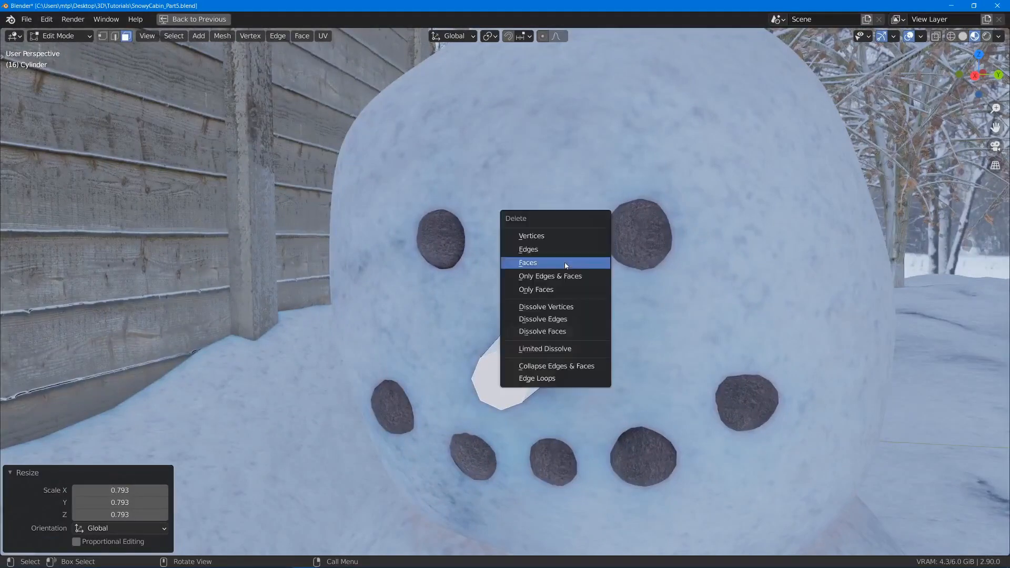
click(566, 263)
key(2)
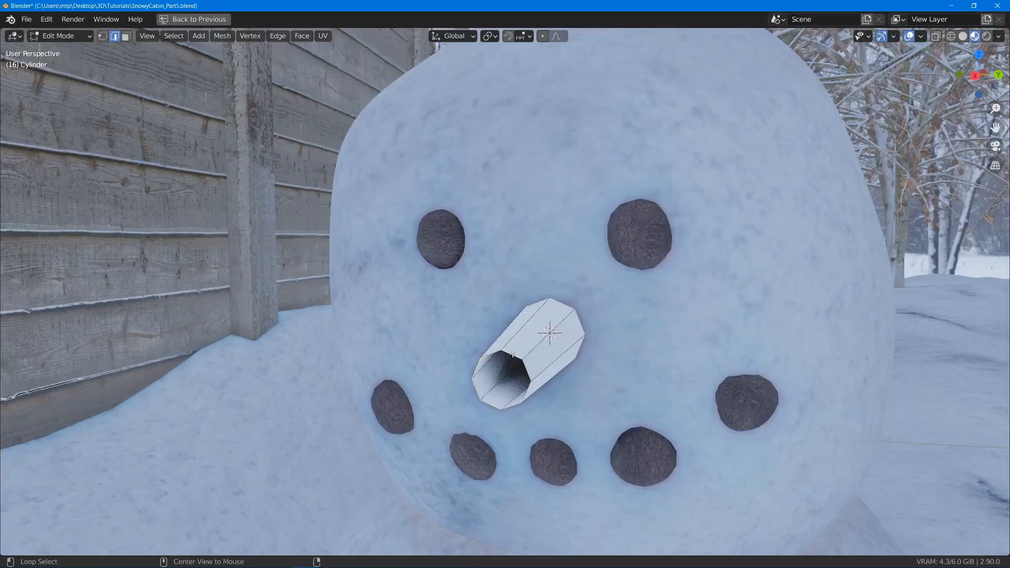
key(F3)
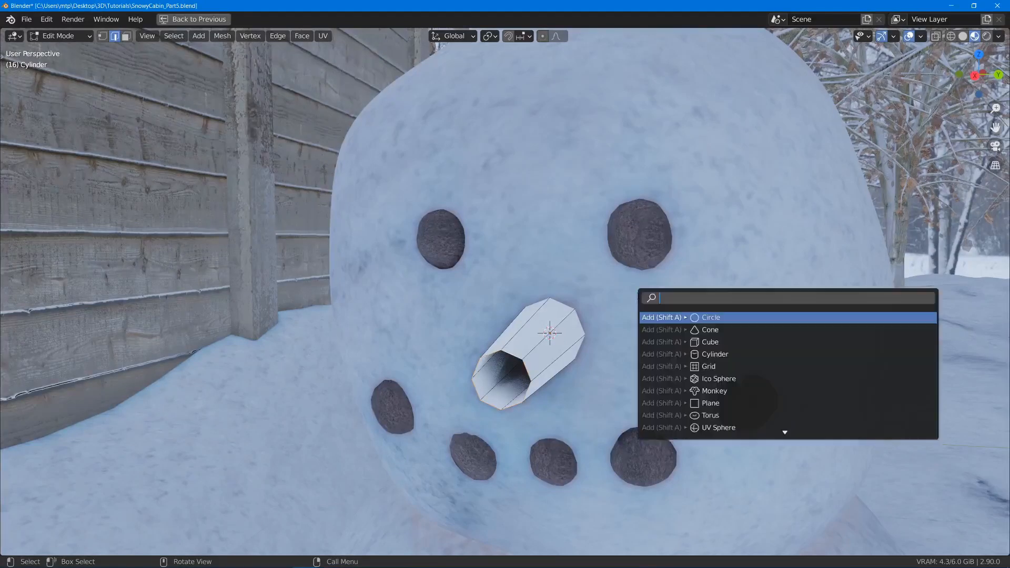
text(grid)
key(Down)
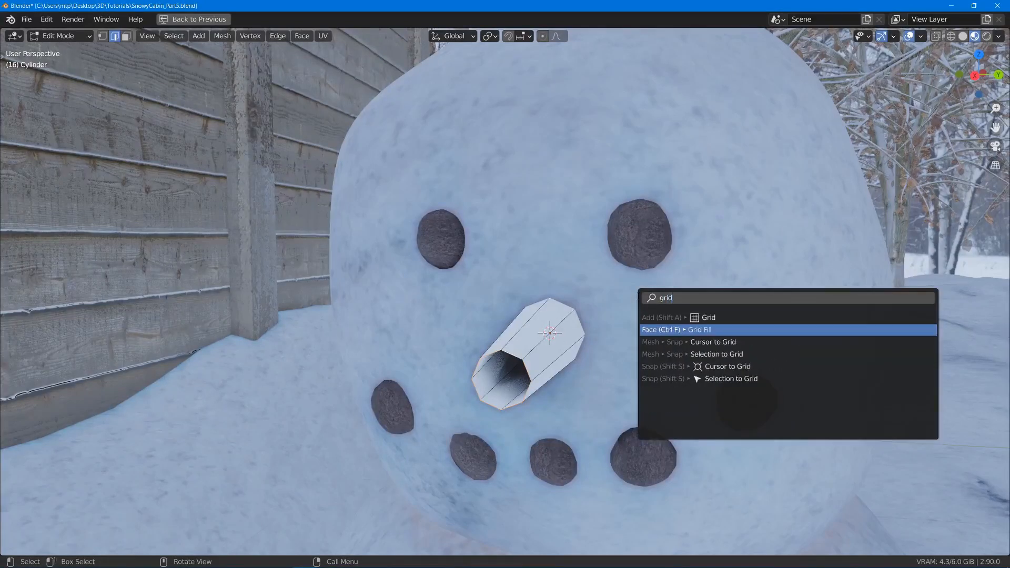
key(Return)
- Move the centre vertex of the front cap 0.008811 m outward along X to form a tip, and deselect everything
middle_drag(557, 315, 349, 371)
key(1)
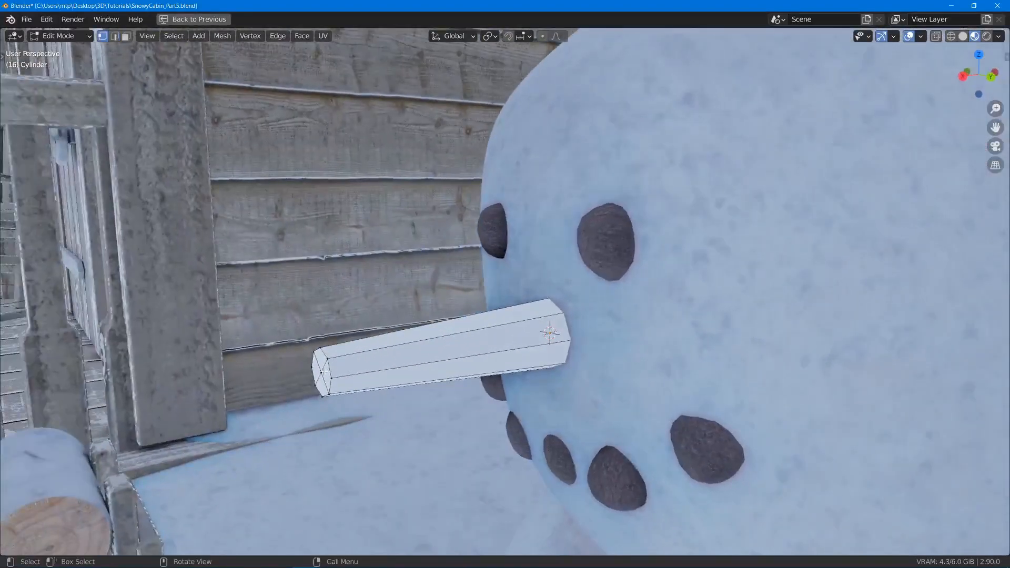
key(g)
key(x)
click(309, 376)
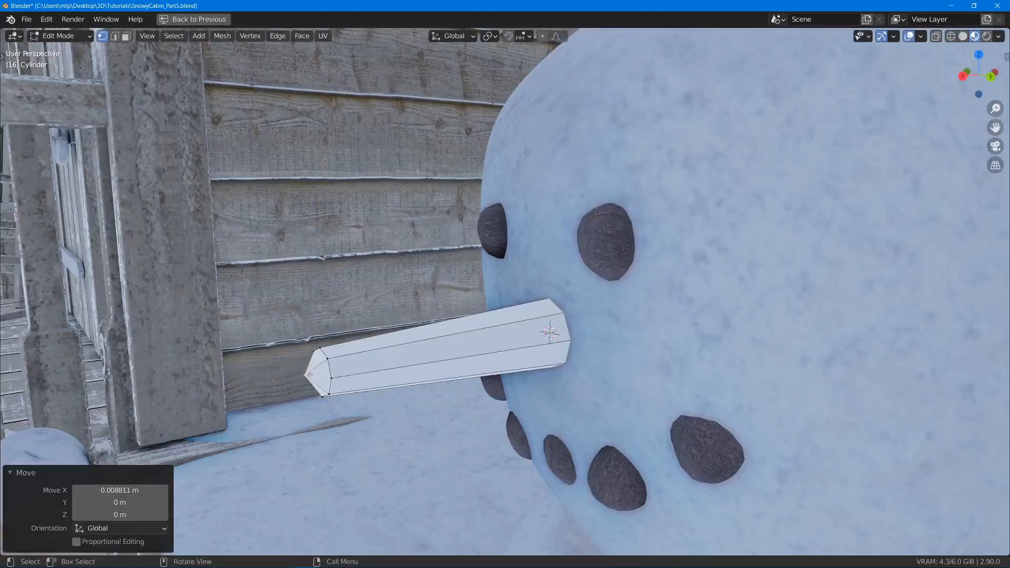
key(alt+a)
- Add five evenly spaced loop cuts along the length of the nose and deselect everything
middle_drag(310, 375, 287, 381)
key(ctrl+r)
scroll(417, 354, up, 5)
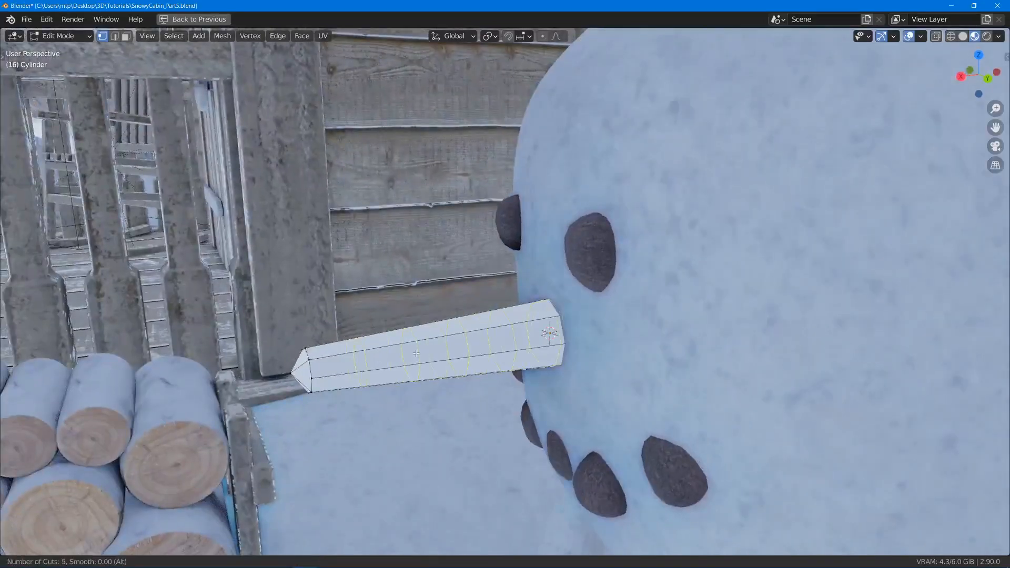
click(416, 354)
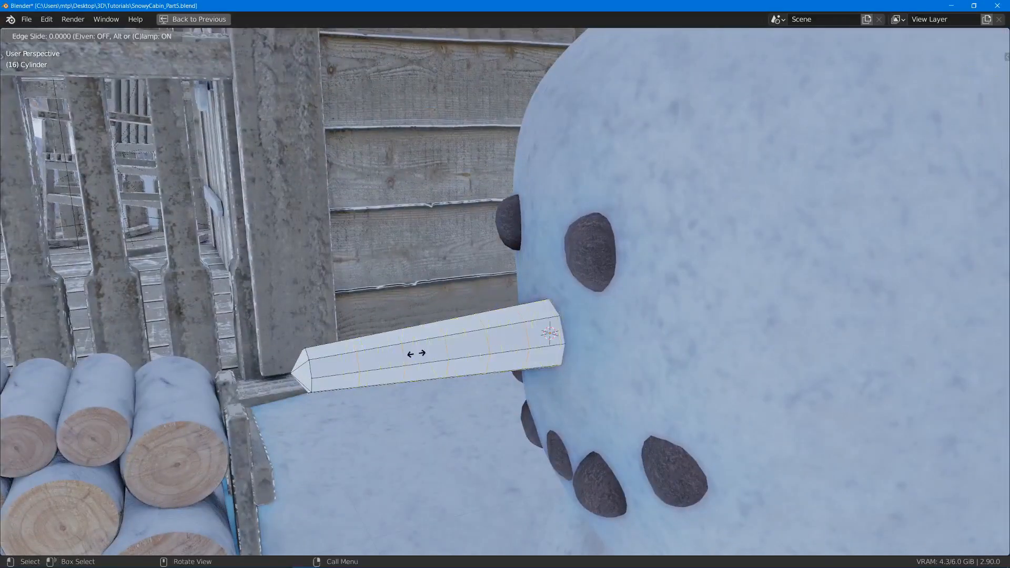
right_click(425, 353)
middle_drag(425, 354, 499, 323)
key(alt+a)
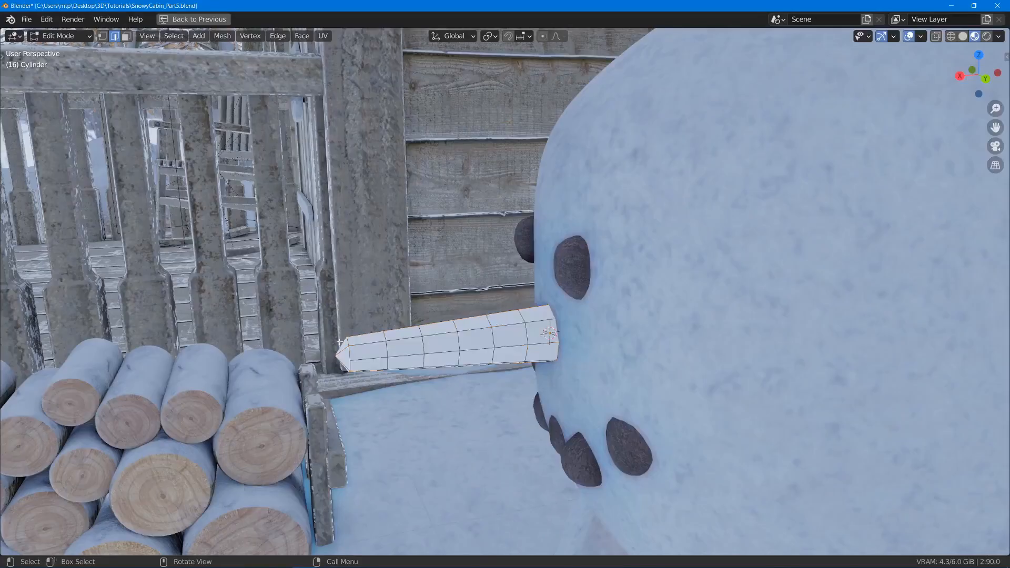
- Randomize all of the nose's vertices with an amount of 0.005 m
key(a)
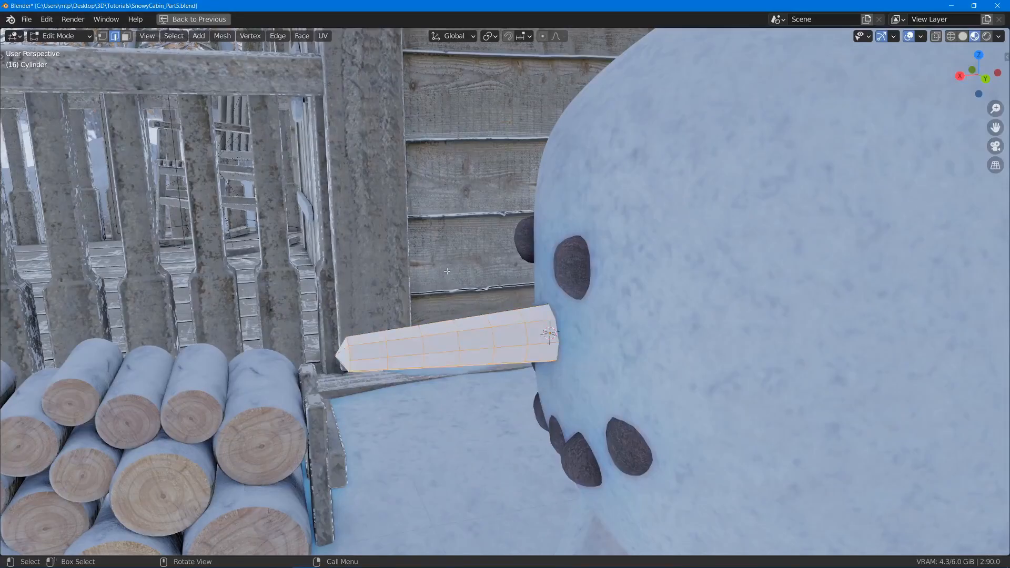
key(F3)
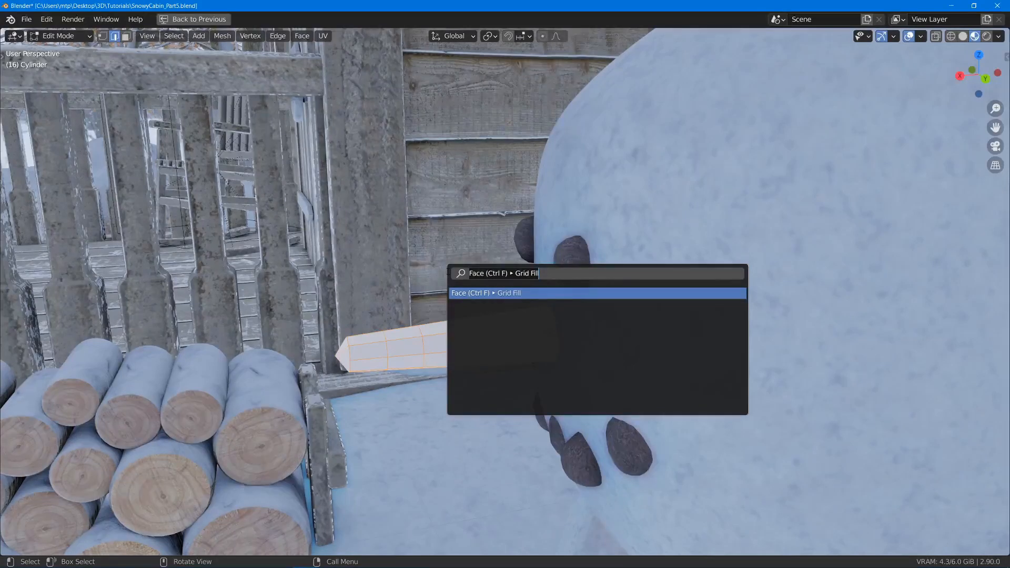
text(random)
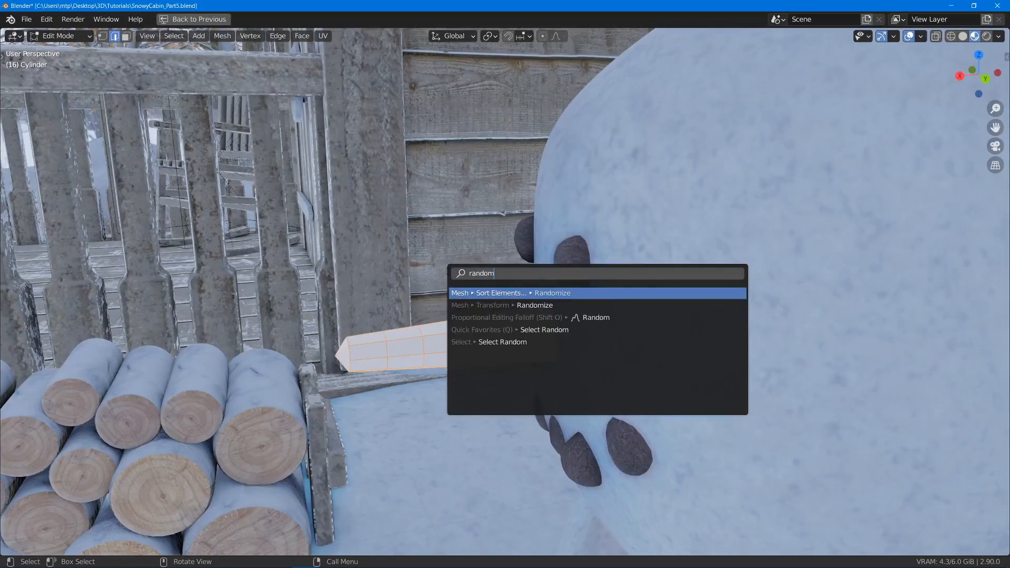
key(Down)
key(Return)
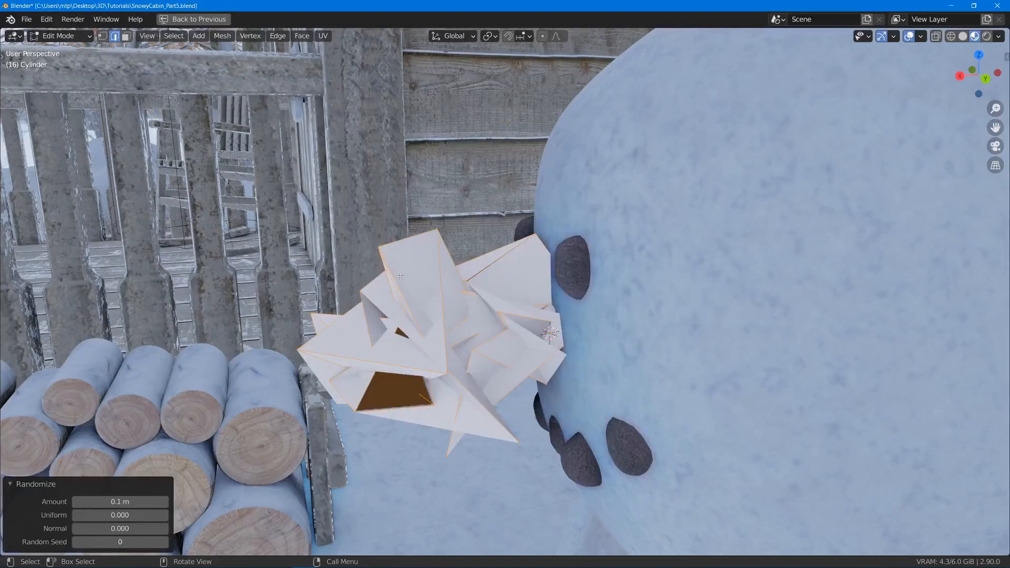
click(136, 500)
key(Return)
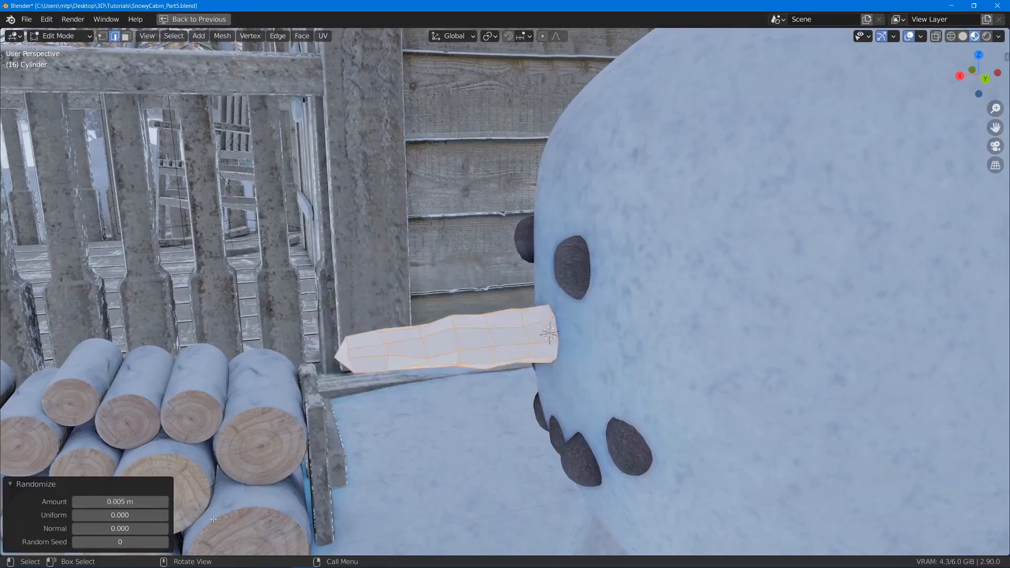
- Return to Object Mode and add a level 3 subdivision surface to the nose
middle_drag(322, 415, 547, 382)
key(Tab)
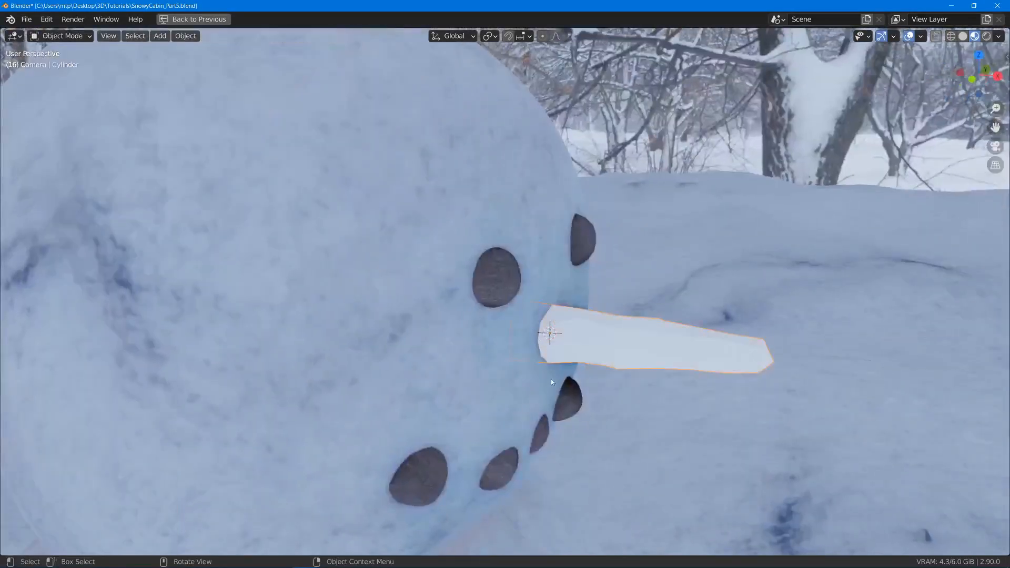
key(ctrl+3)
middle_drag(683, 273, 449, 255)
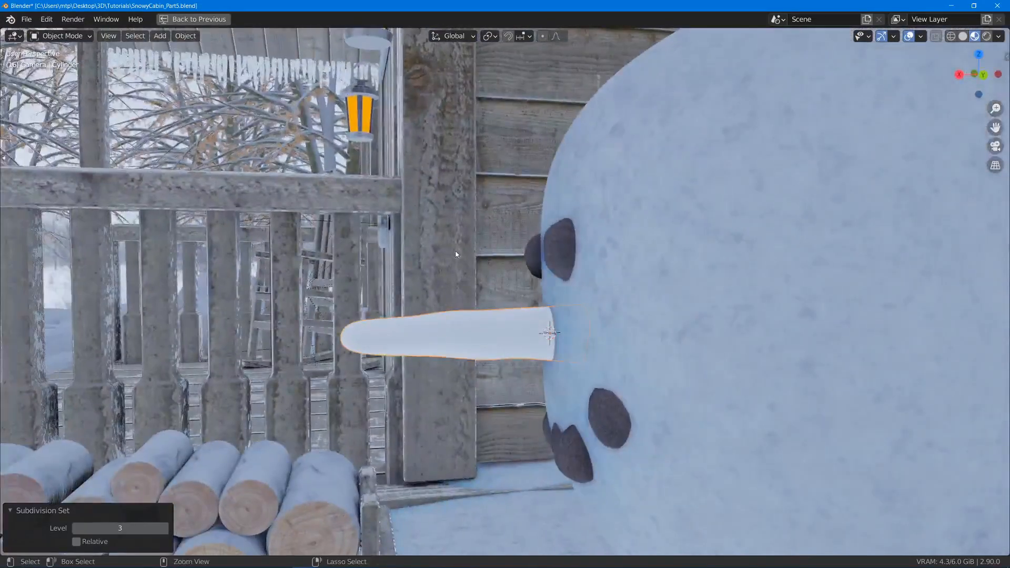
middle_drag(327, 422, 433, 354)
- Edit the nose mesh again and circle-select the faces at its tip
key(Tab)
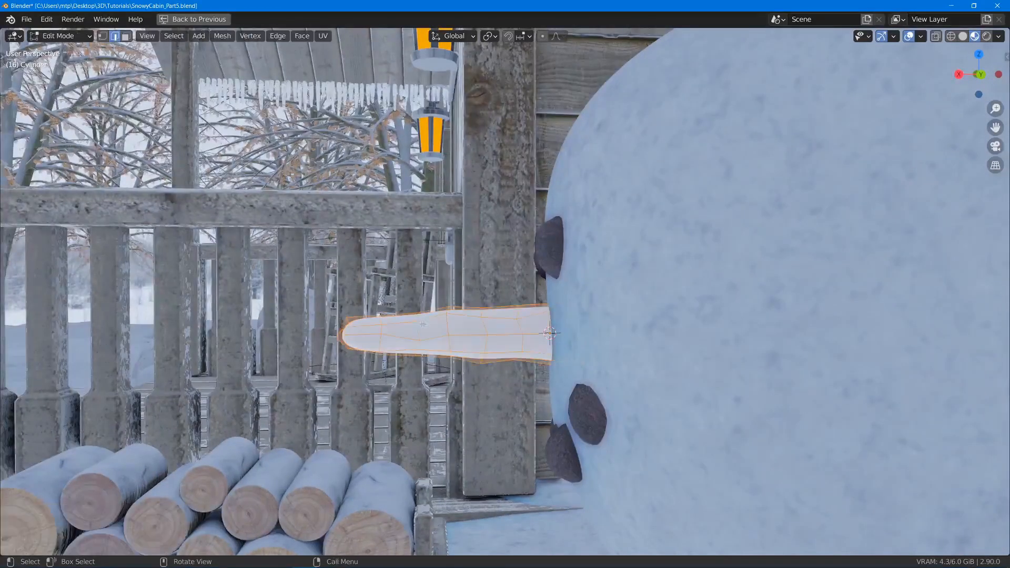
middle_drag(343, 337, 453, 346)
key(alt+a)
alt+click(344, 334)
key(alt+a)
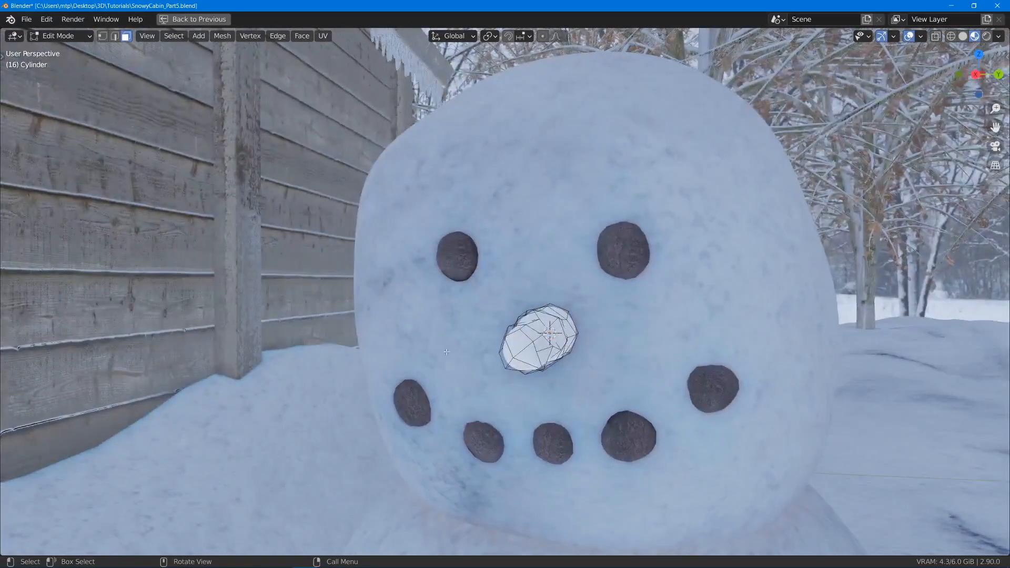
key(c)
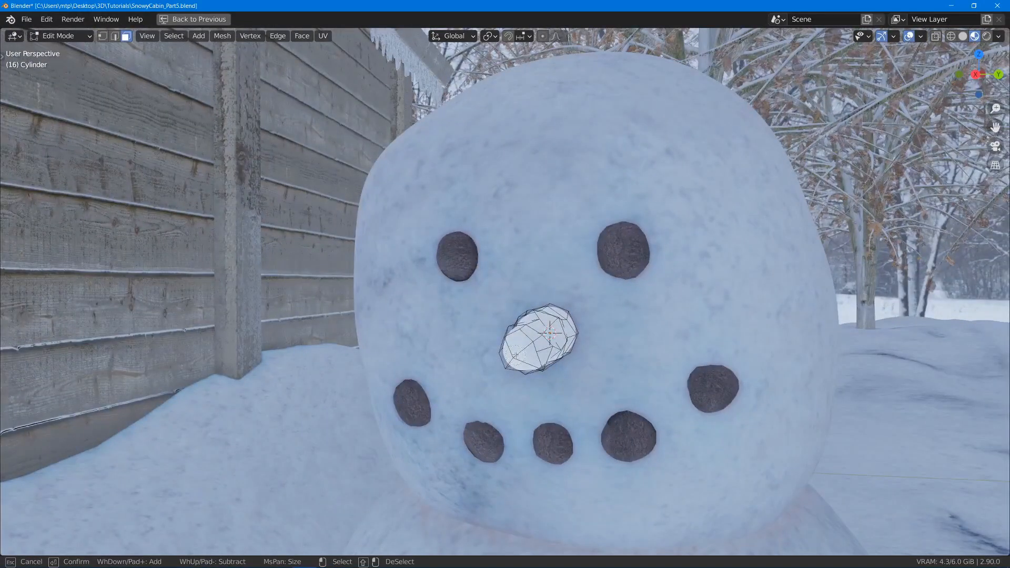
click(517, 355)
key(Escape)
middle_drag(517, 355, 600, 292)
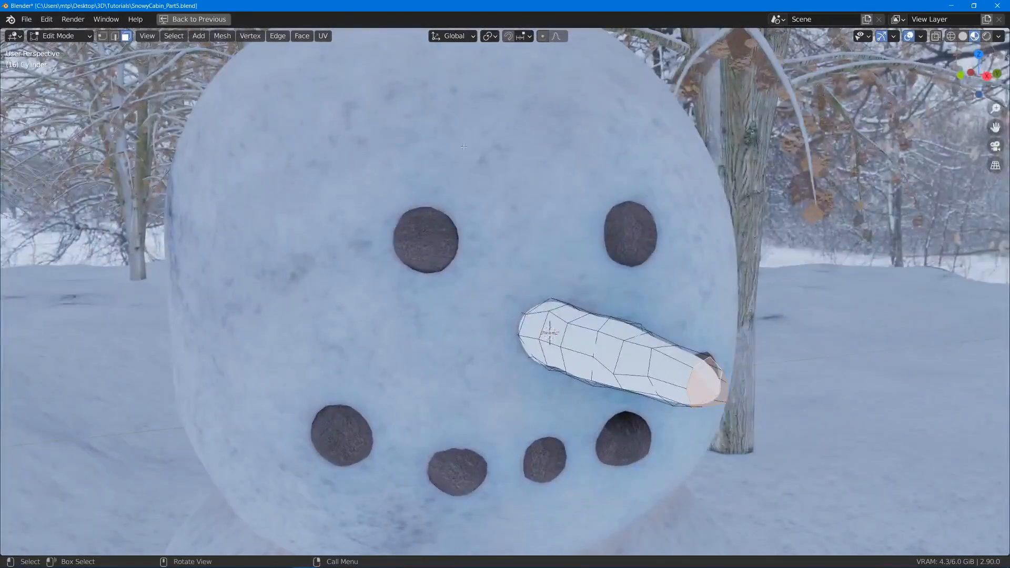
- Scale the tip faces to 0.637 using smooth proportional editing with a proportional size of 0.135
key(o)
key(s)
key(Escape)
key(s)
scroll(744, 334, up, 4)
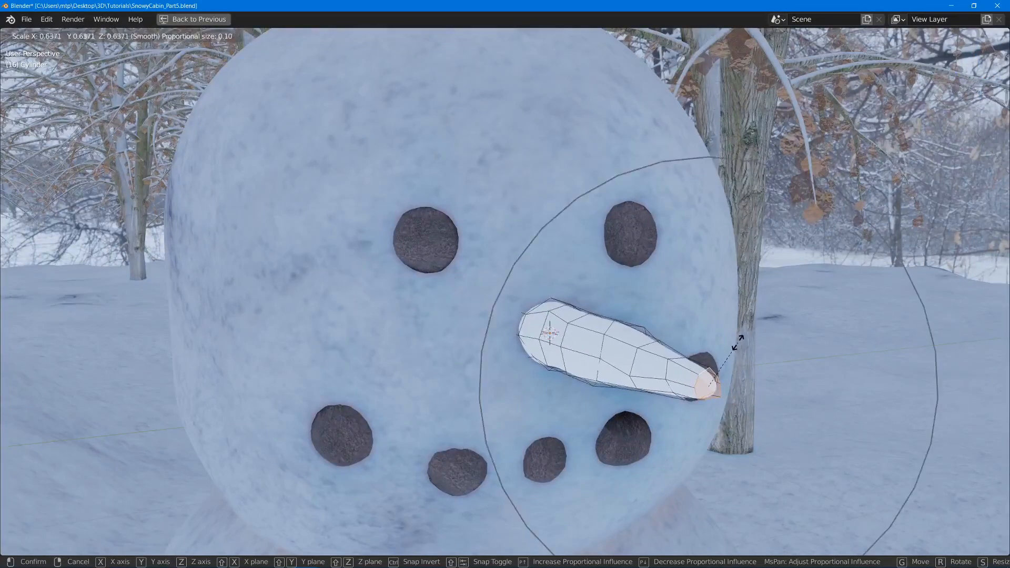
scroll(740, 341, down, 4)
scroll(740, 341, up, 10)
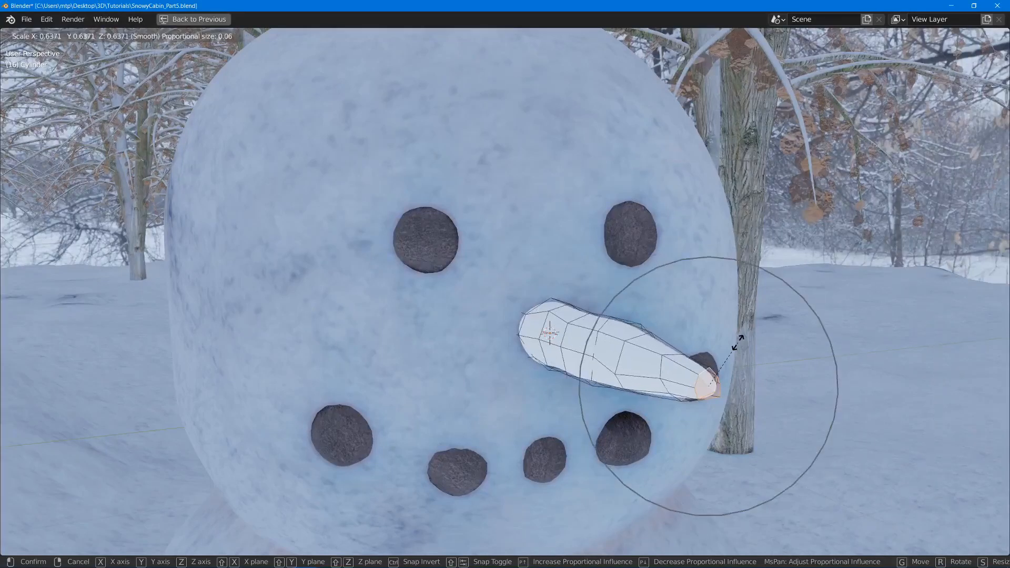
scroll(739, 341, down, 5)
scroll(739, 341, up, 2)
scroll(740, 341, down, 6)
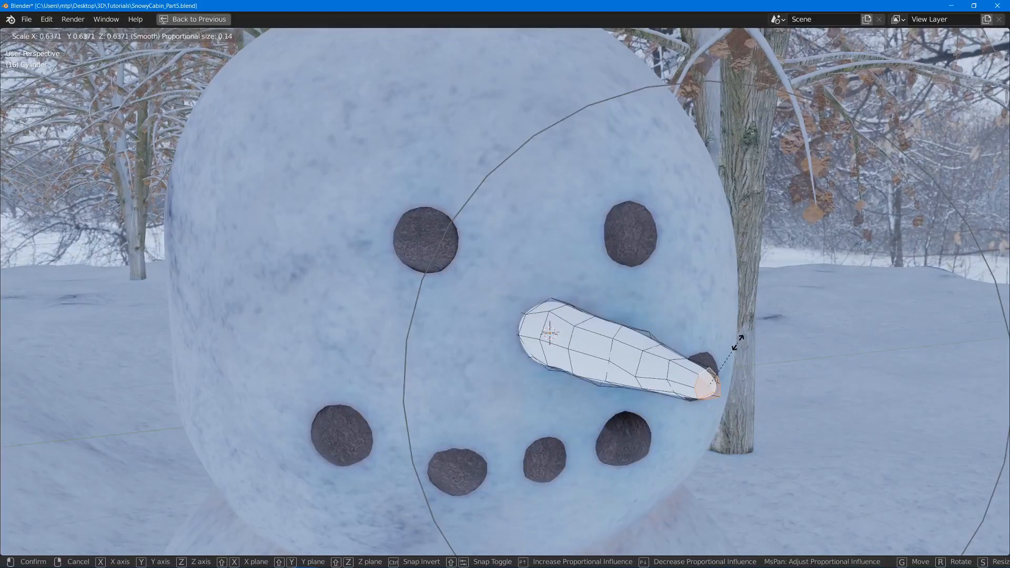
click(740, 341)
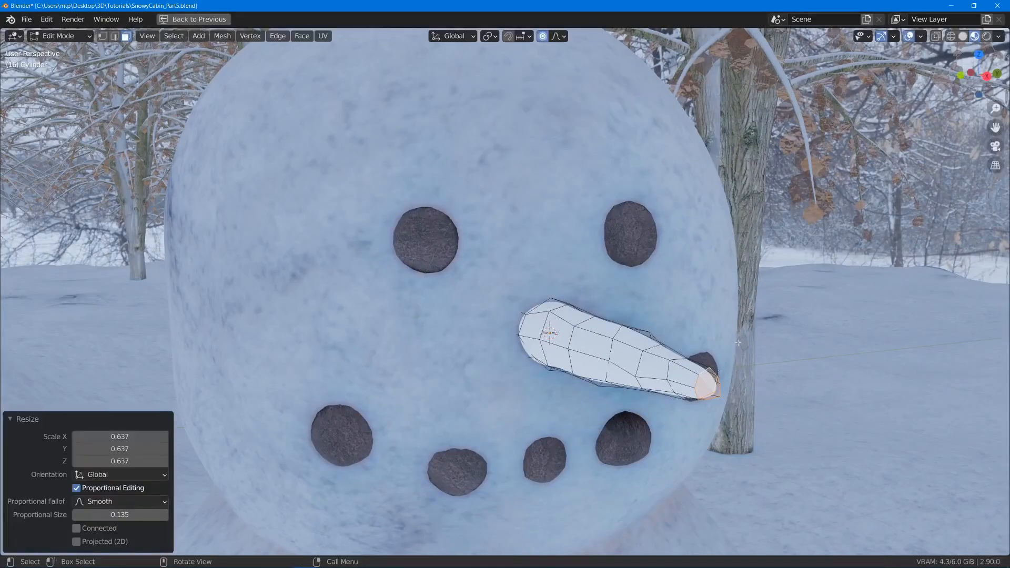
- Return to Object Mode and save the file
middle_drag(740, 341, 456, 261)
scroll(629, 226, down, 4)
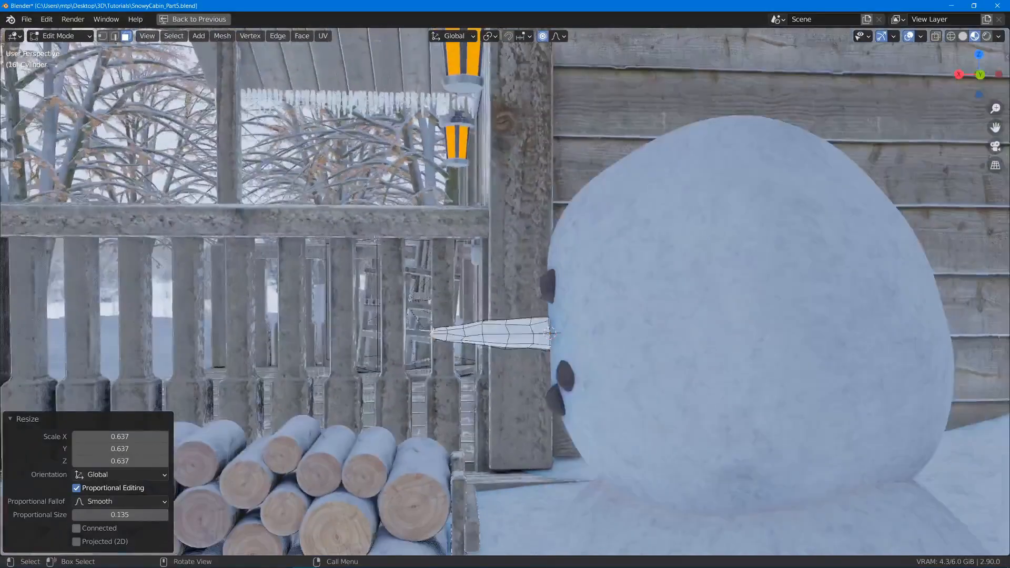
key(Tab)
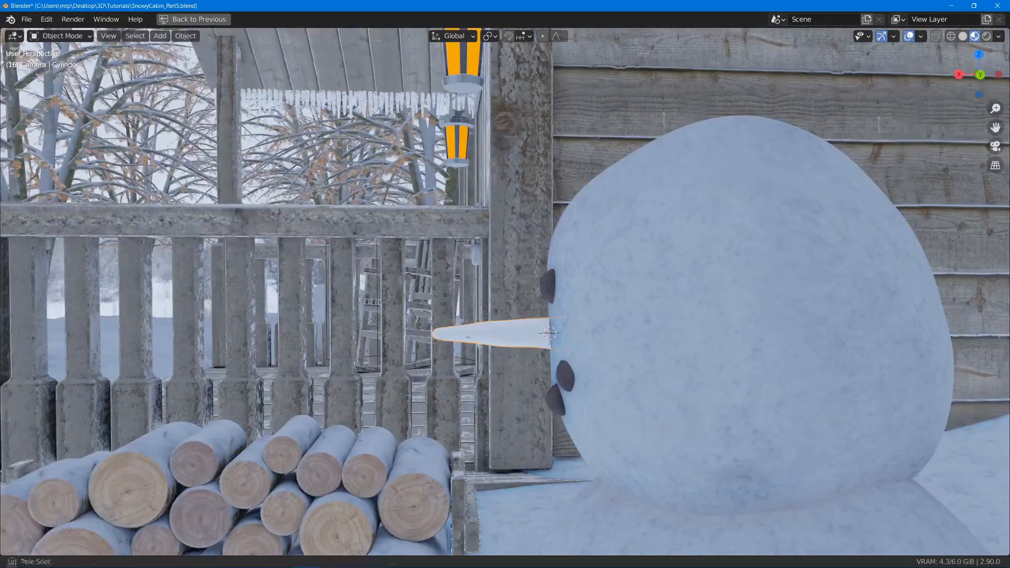
middle_drag(429, 361, 608, 403)
key(ctrl+s)
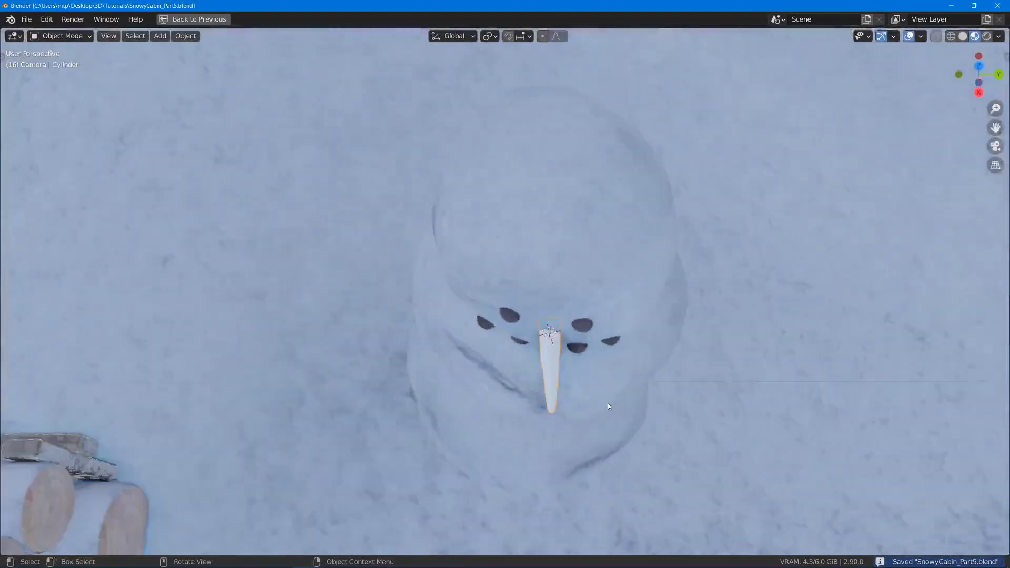
- Scale the whole nose mesh to 0.809 in Edit Mode and return to Object Mode
scroll(608, 403, up, 3)
key(Tab)
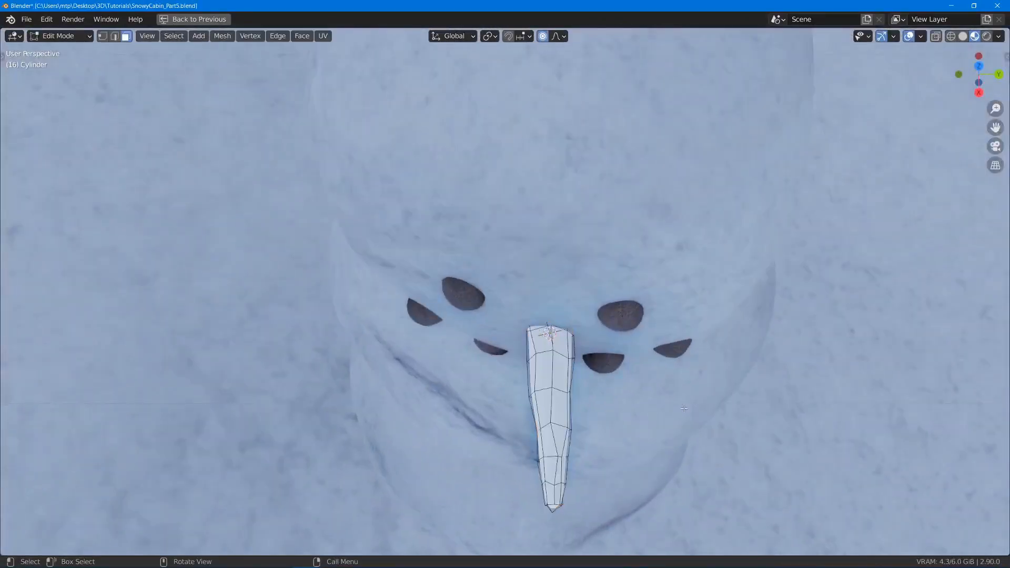
key(a)
key(s)
click(657, 399)
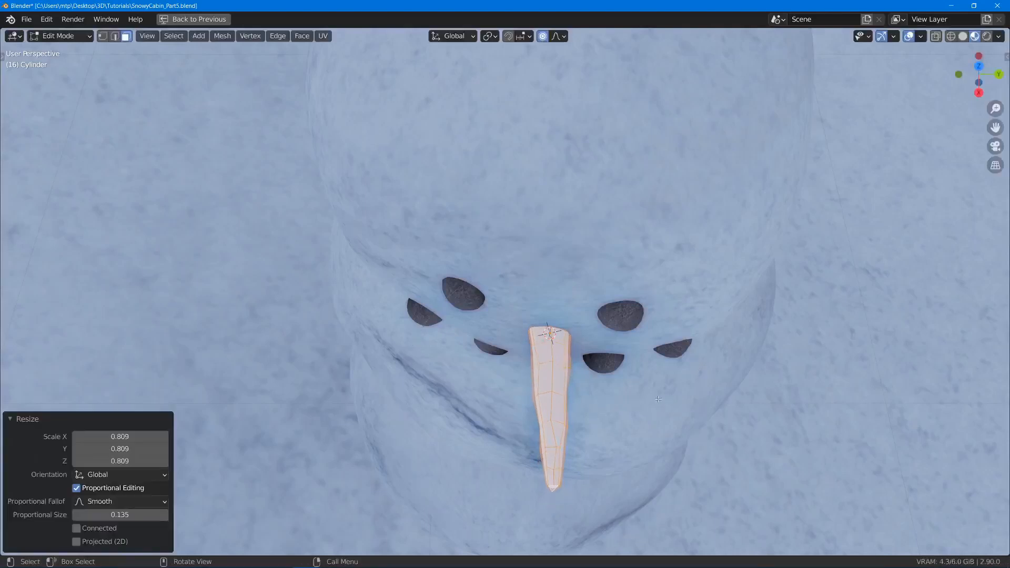
key(Tab)
key(Tab)
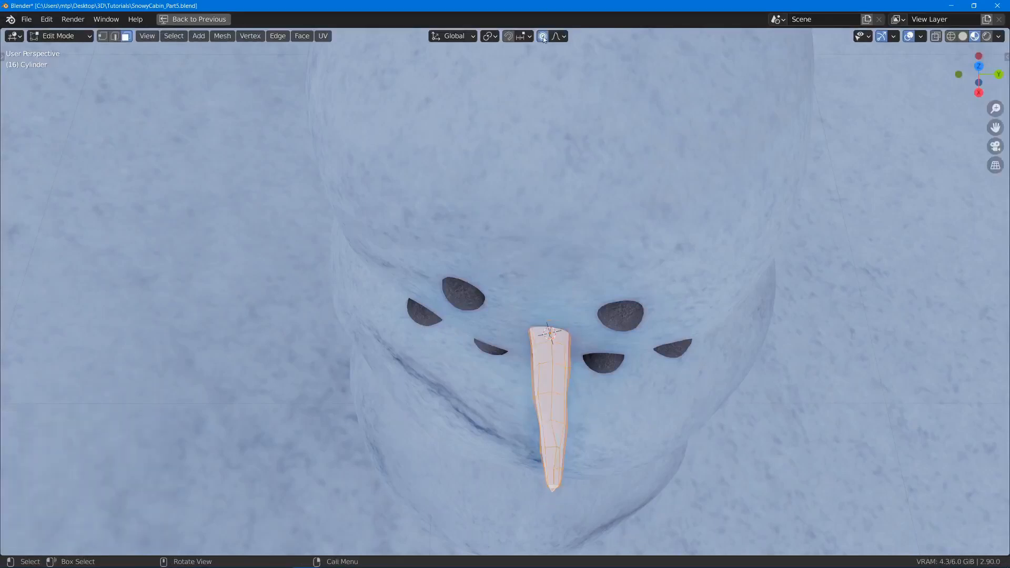
key(Tab)
- Turn the nose sideways with a trackball rotation of -5.73° and -32.7°, and reposition it on the face
key(r)
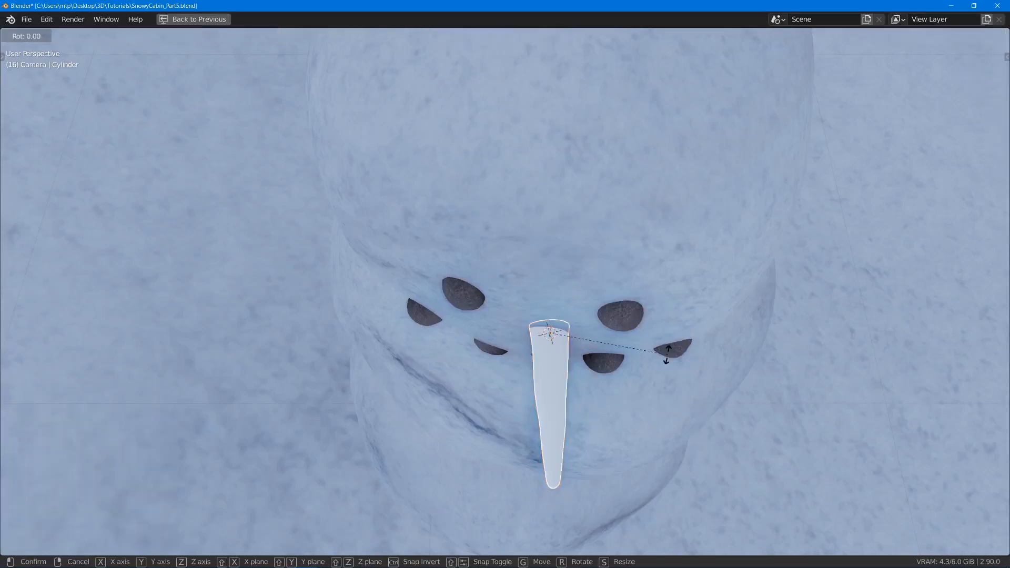
key(r)
click(645, 351)
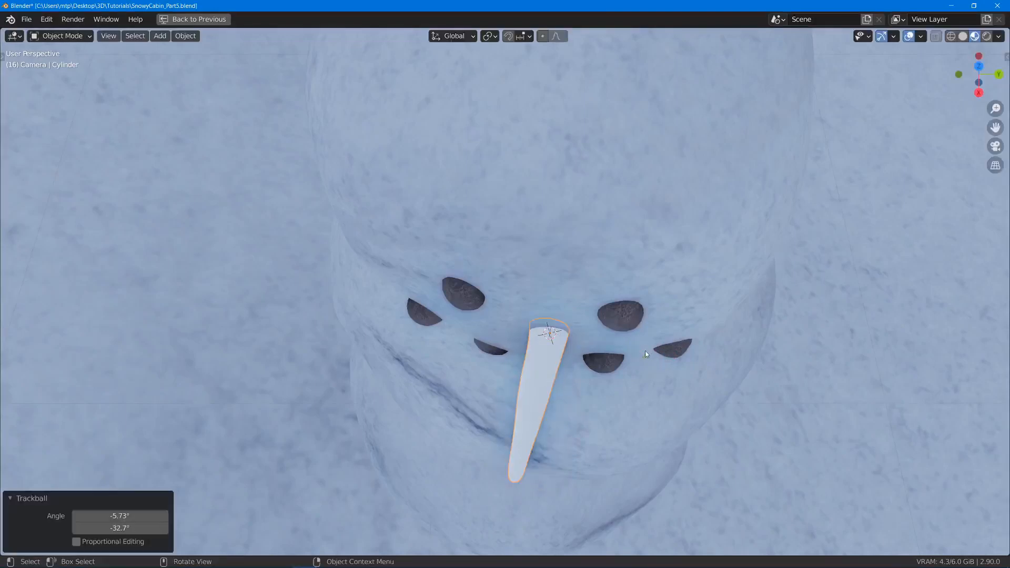
key(g)
click(639, 343)
middle_drag(639, 344, 492, 235)
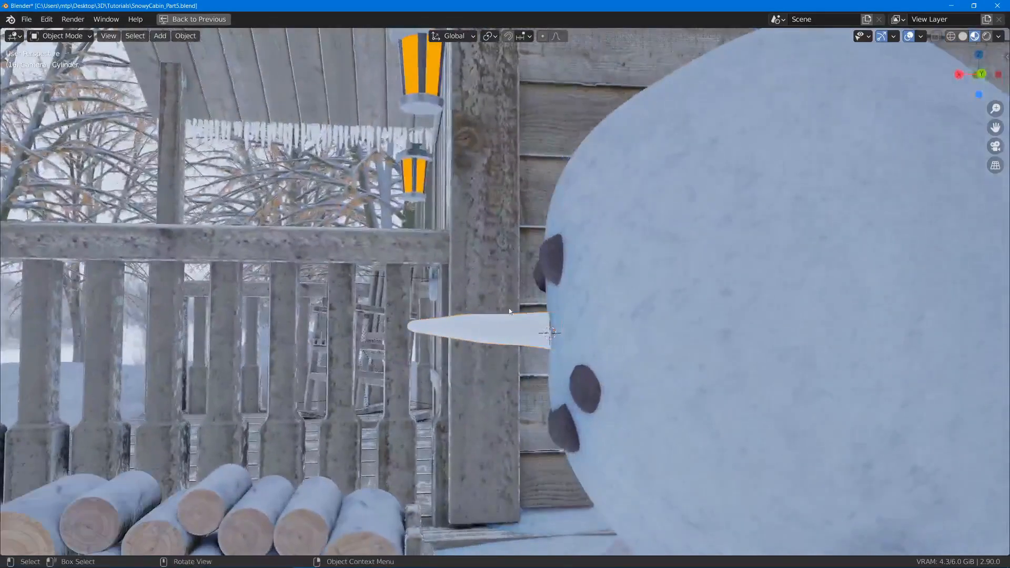
- Rotate the nose about 7° so its tip points slightly downward, reposition it against the head, and save the file
key(r)
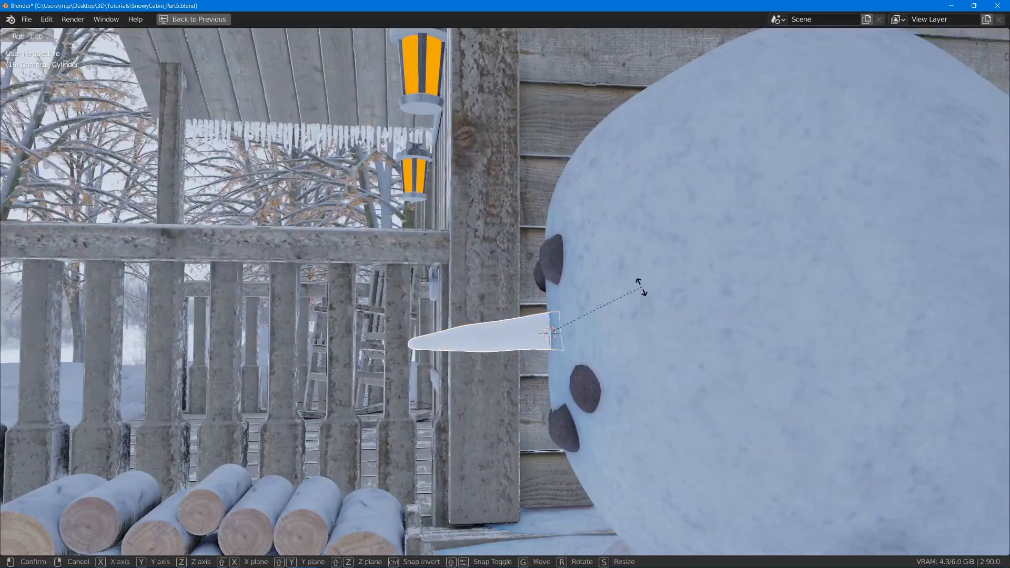
click(642, 289)
key(g)
click(645, 290)
scroll(636, 290, down, 3)
middle_drag(618, 295, 519, 137)
key(ctrl+s)
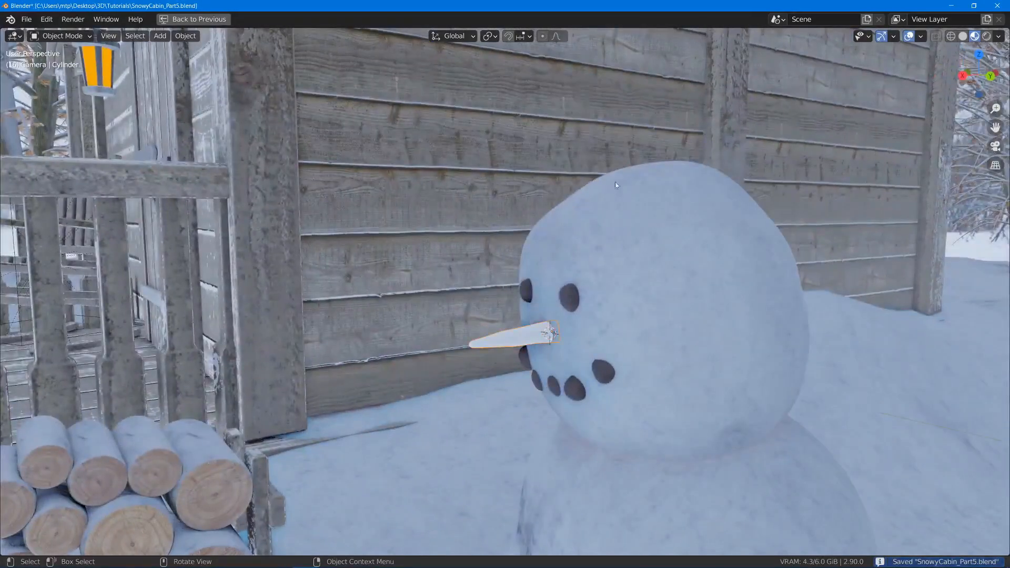
- Assign the existing Rock.001 material to the nose and rename the material Coal
key(ctrl+alt+space)
click(845, 363)
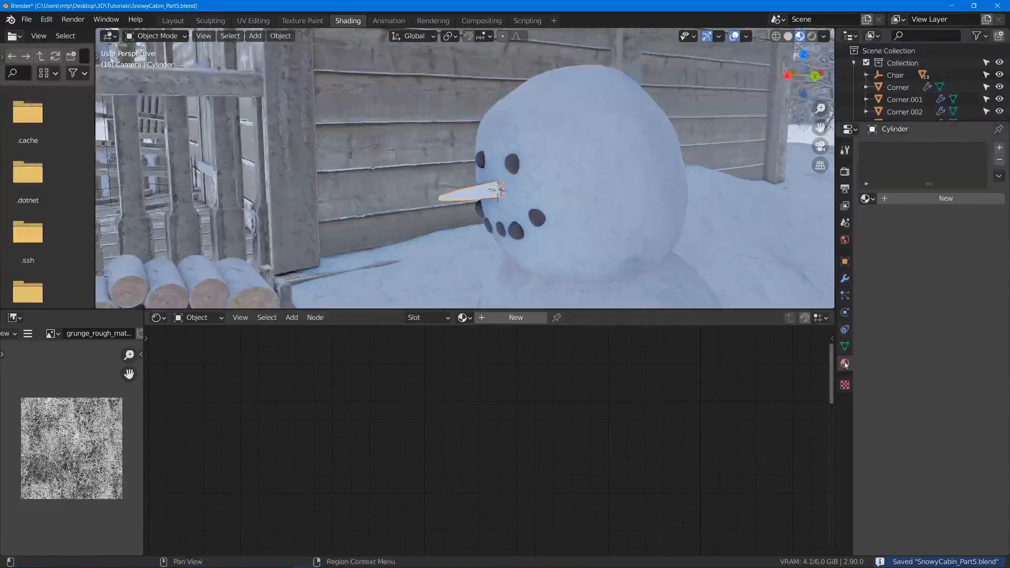
click(867, 198)
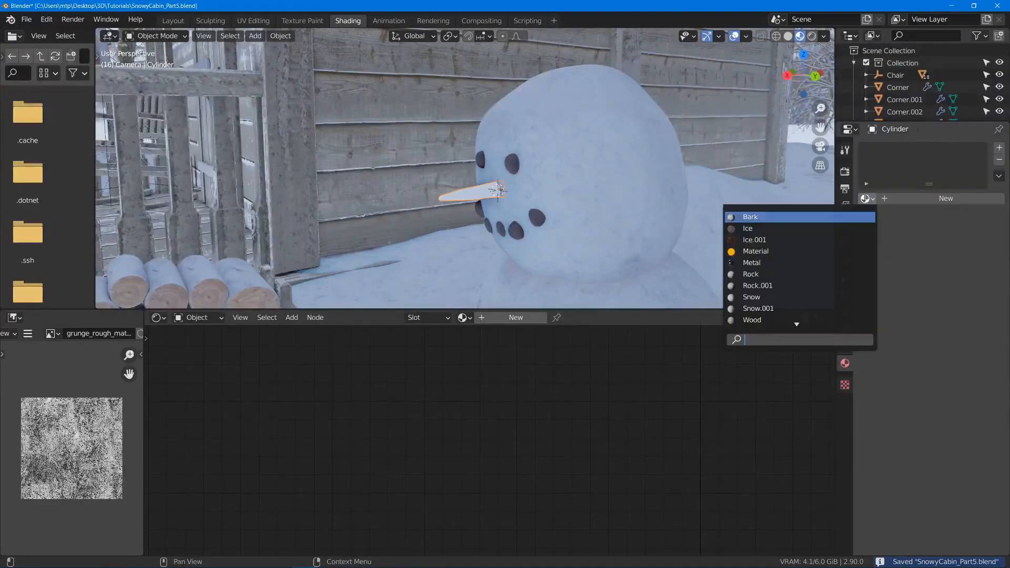
click(779, 286)
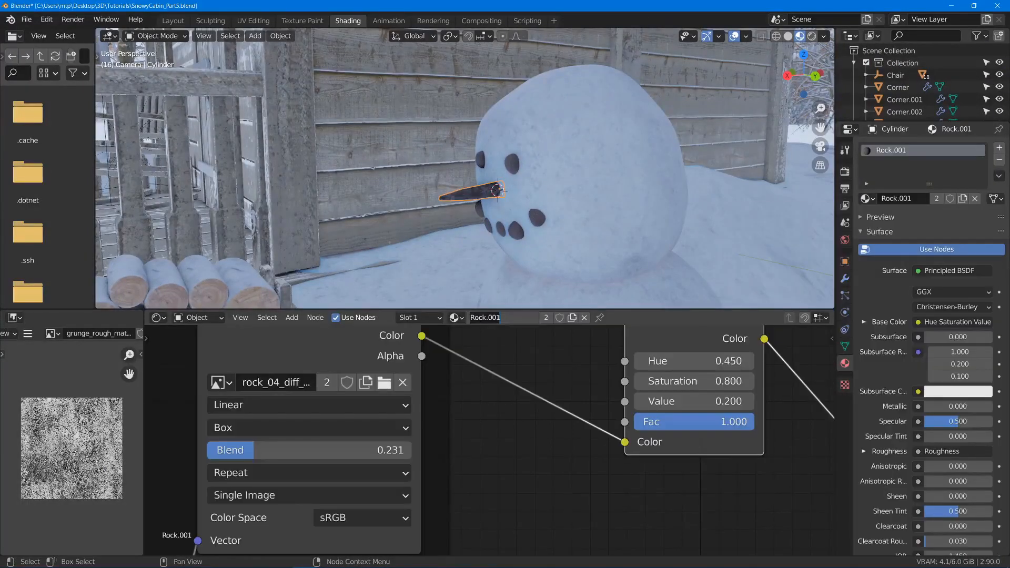
key(Return)
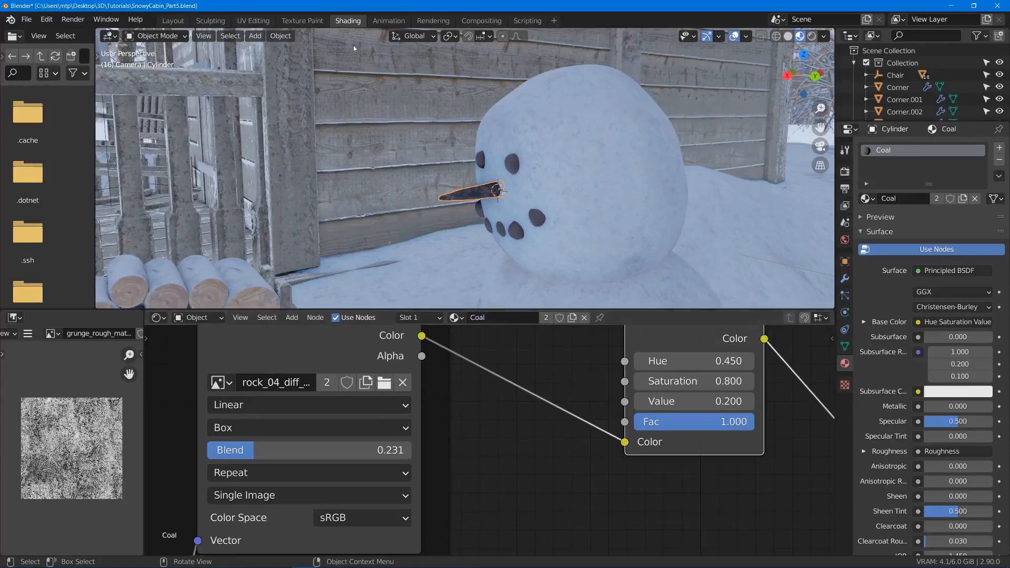
- Make the nose's Coal material a single-user copy and rename it Carrot
scroll(474, 494, down, 12)
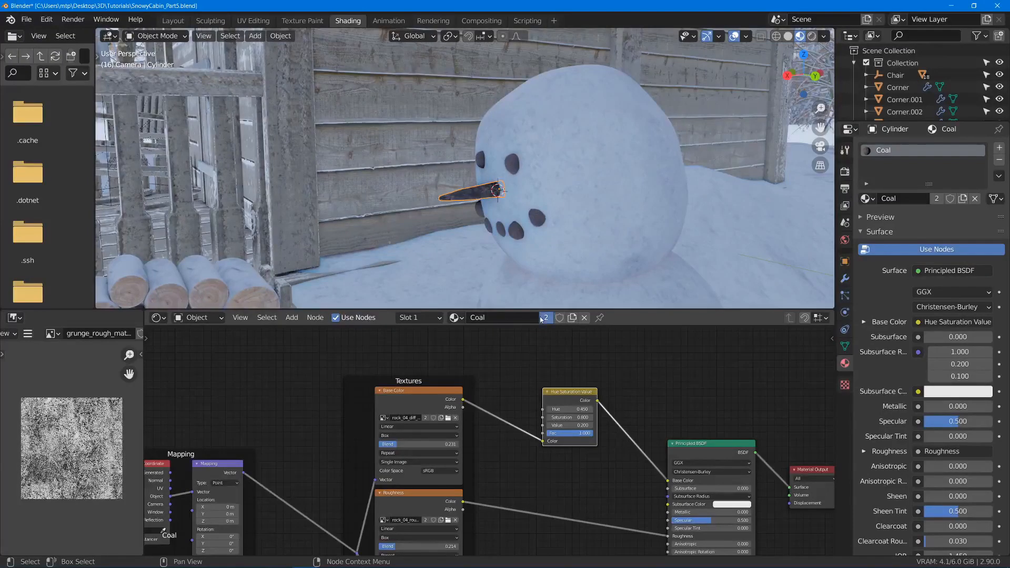
click(545, 318)
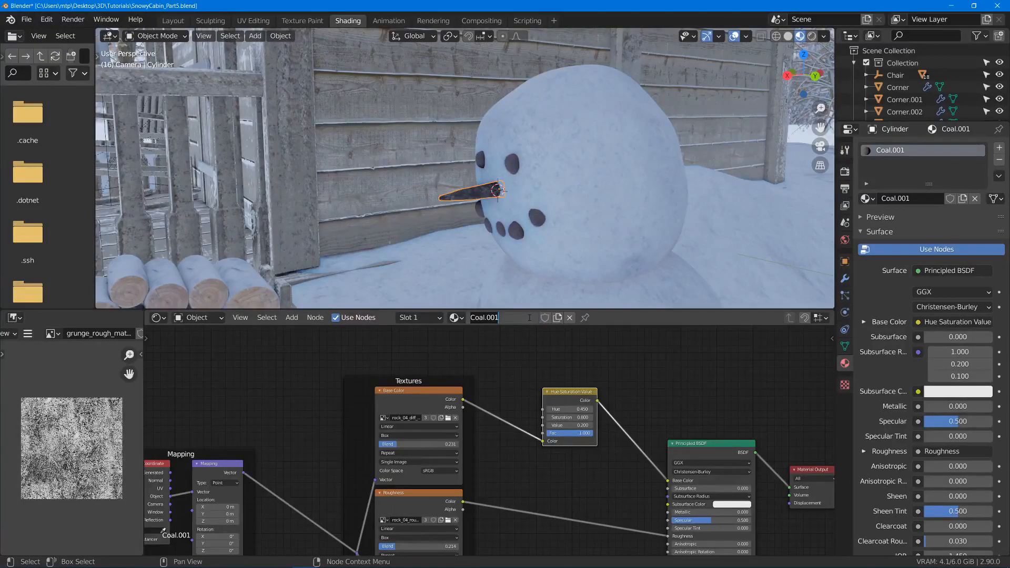
click(529, 318)
text(Carrot)
key(Return)
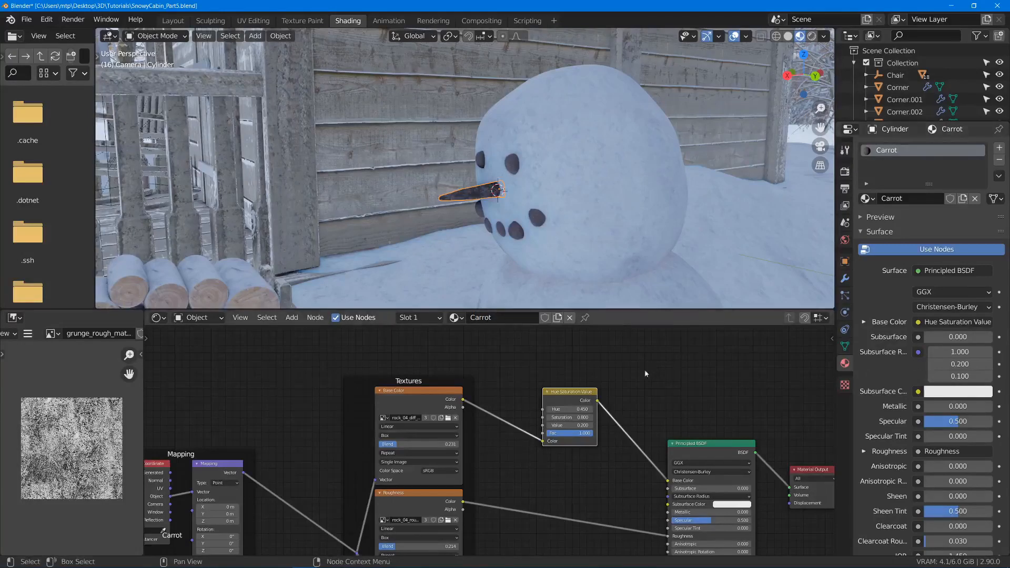
- Replace the Hue Saturation Value node in the Carrot material with a new MixRGB node
scroll(646, 374, up, 4)
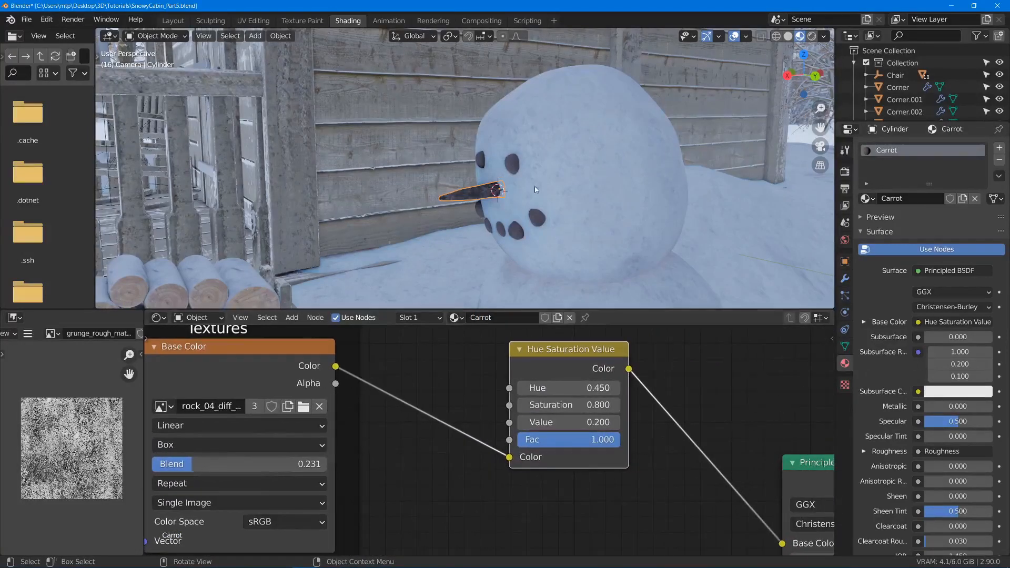
scroll(534, 188, up, 5)
drag(564, 356, 538, 359)
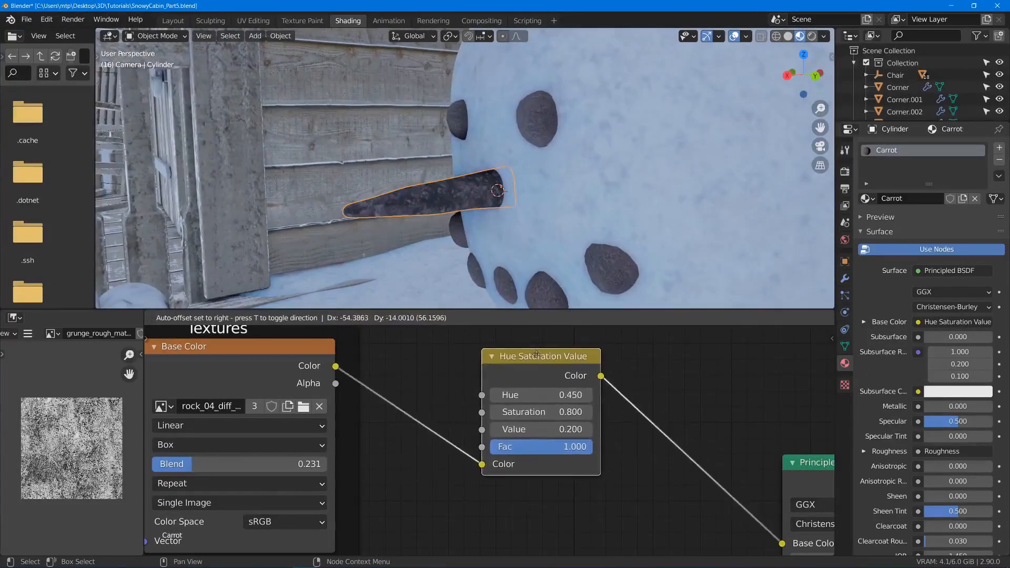
key(x)
key(shift+a)
click(576, 379)
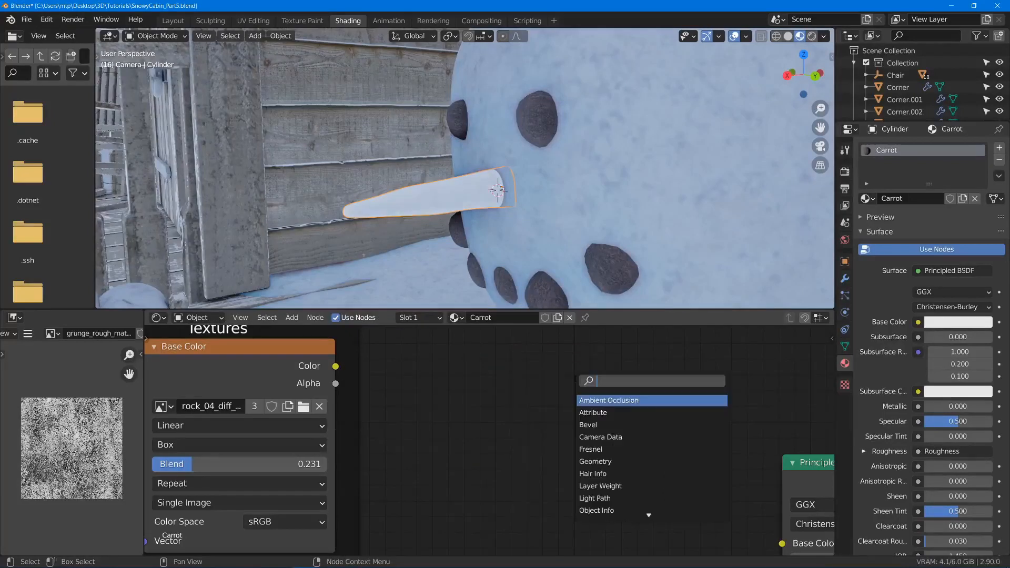
text(mird)
key(BackSpace)
key(BackSpace)
text(xr)
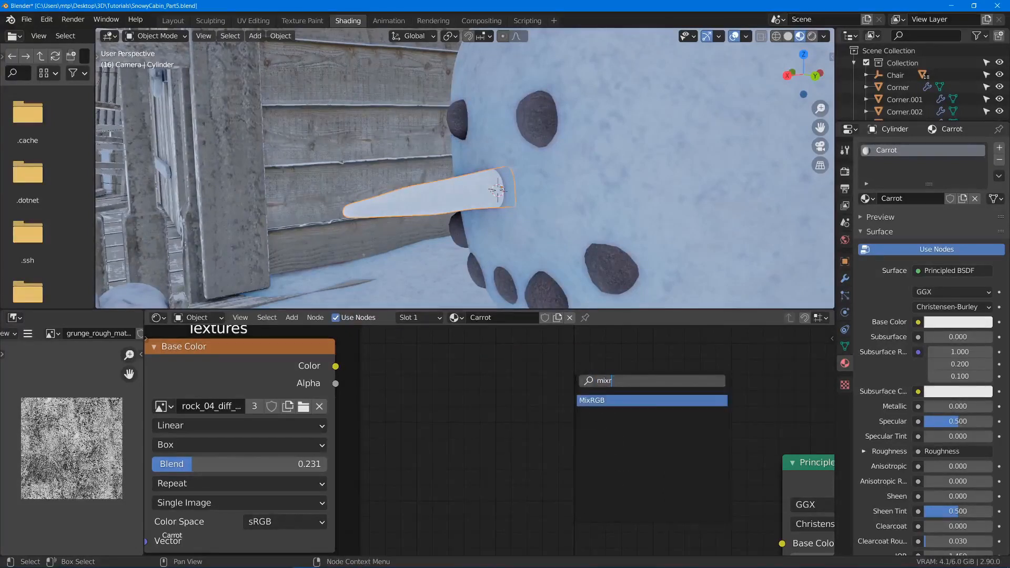
key(Return)
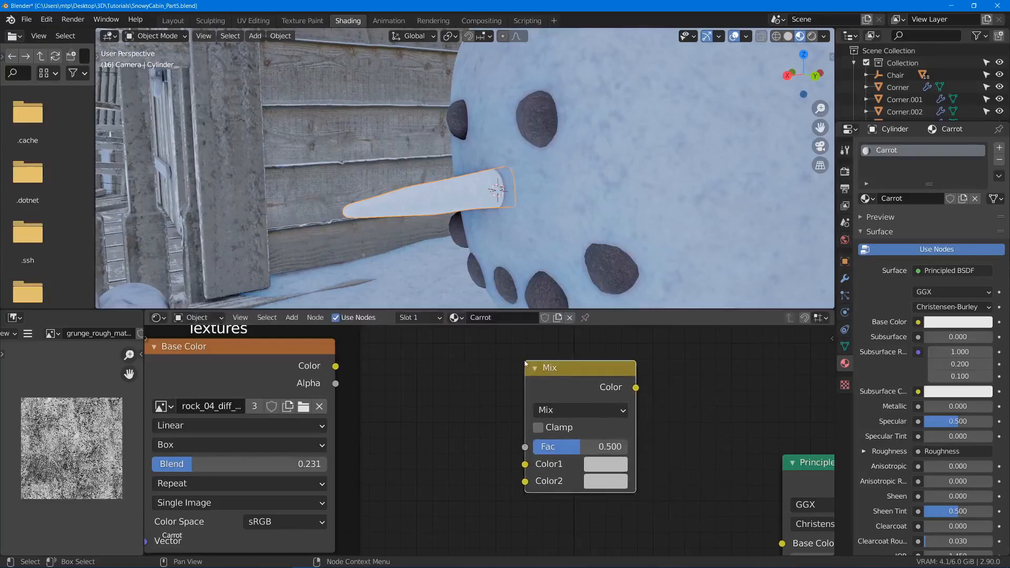
- Connect the Base Color texture's Color to the Mix node's Color1 and the Mix output to the Principled BSDF's Base Color
drag(336, 365, 529, 466)
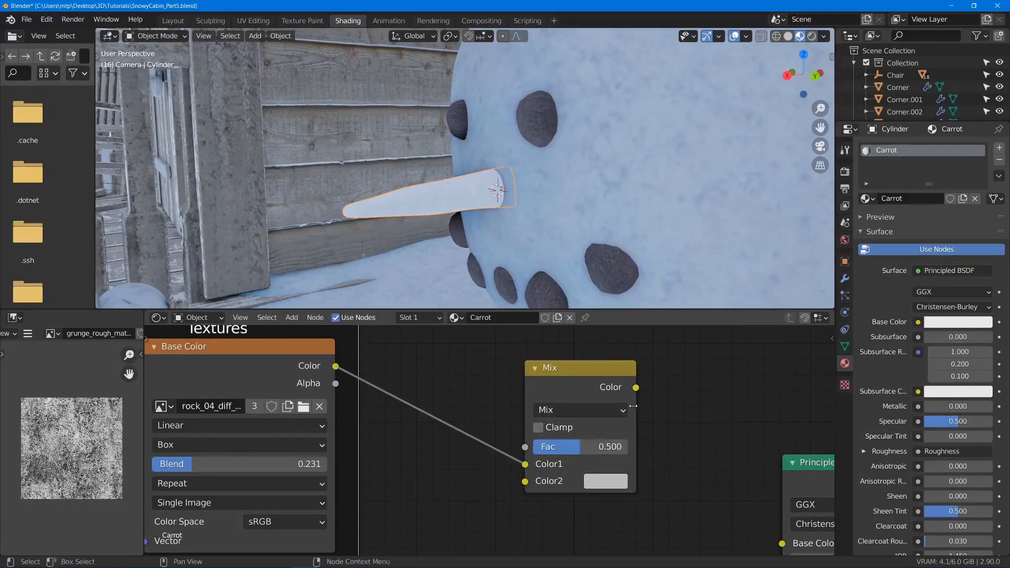
mouse_move(637, 387)
mouse_down()
mouse_move(789, 537)
mouse_move(783, 543)
mouse_up()
middle_drag(684, 505, 695, 491)
- Set the Mix node's Color2 to a reddish orange and its blend mode to Multiply
click(605, 467)
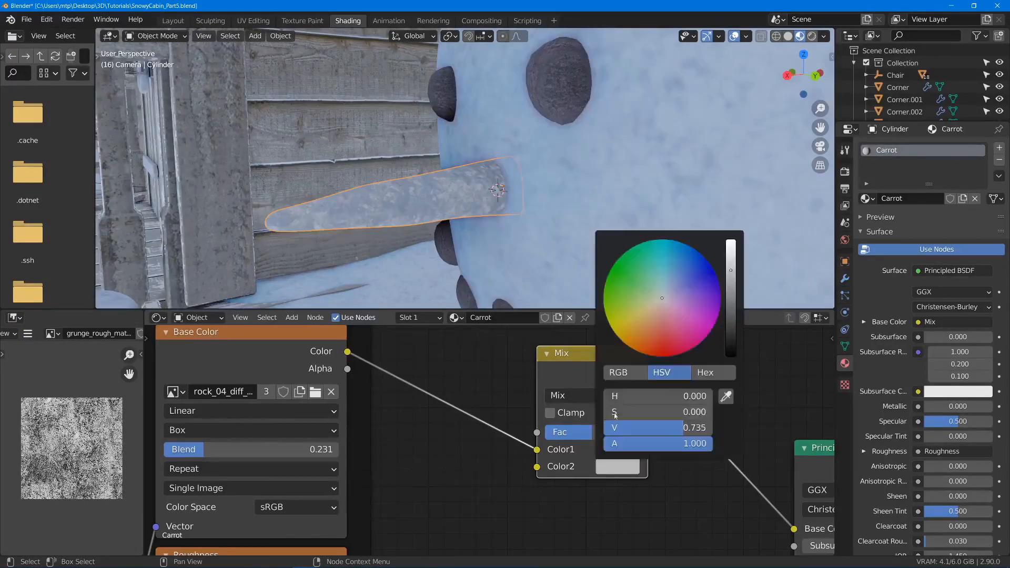
drag(669, 311, 649, 339)
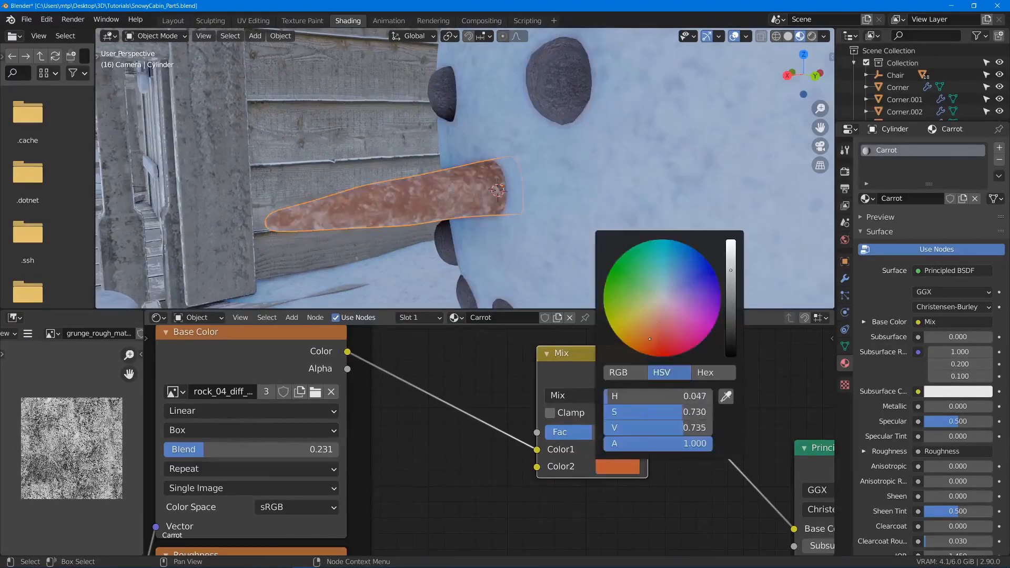
click(571, 395)
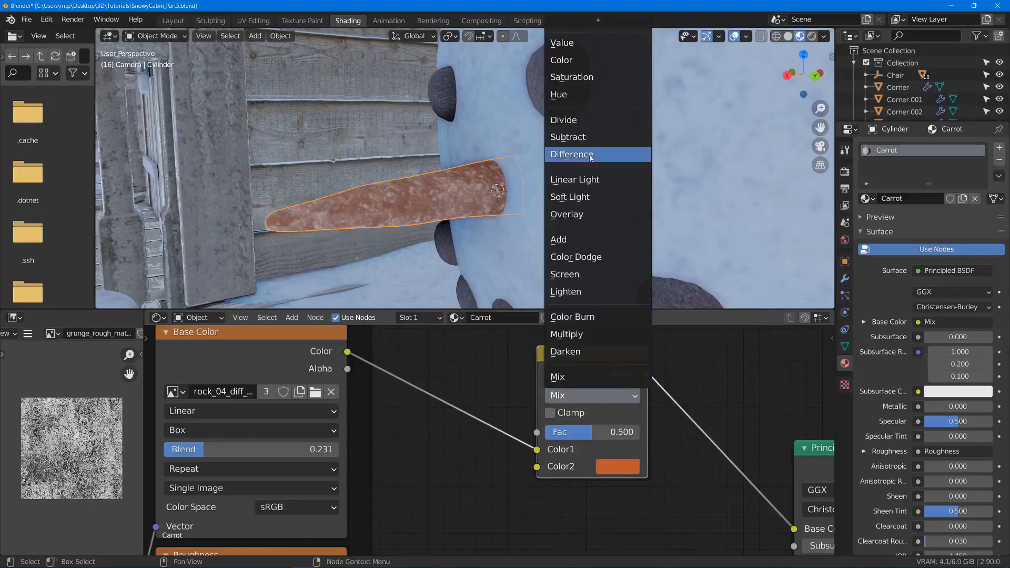
click(578, 336)
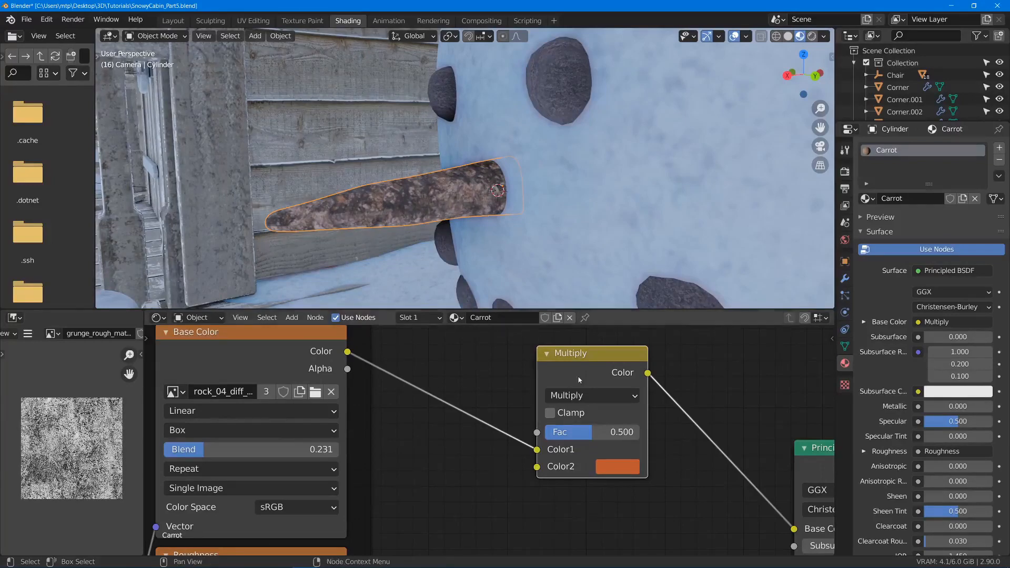
- Make room beside the Multiply node and insert a ColorRamp node on the link between the Base Color texture and Color1
drag(580, 379, 650, 392)
middle_drag(486, 208, 495, 215)
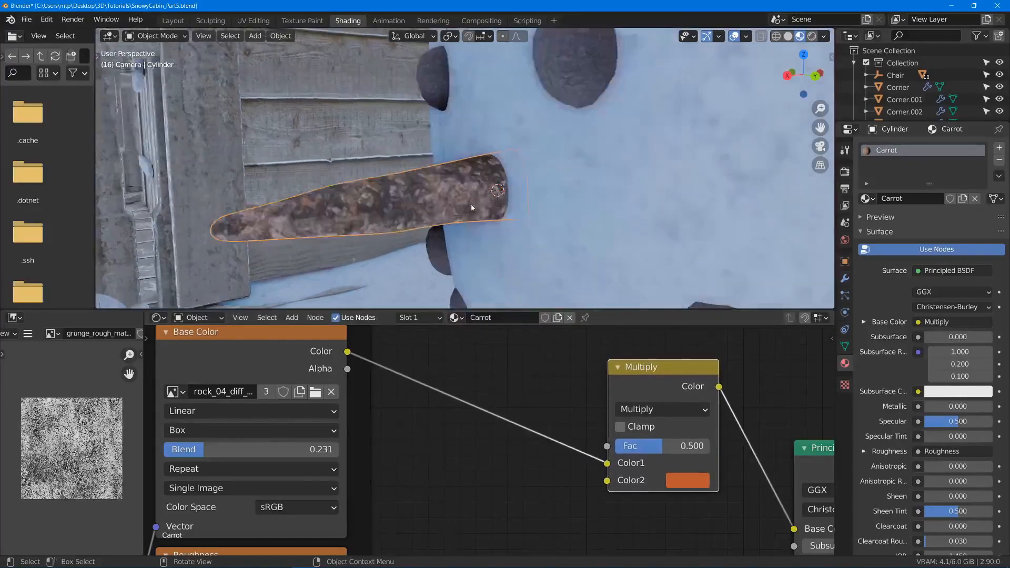
key(shift+a)
click(479, 356)
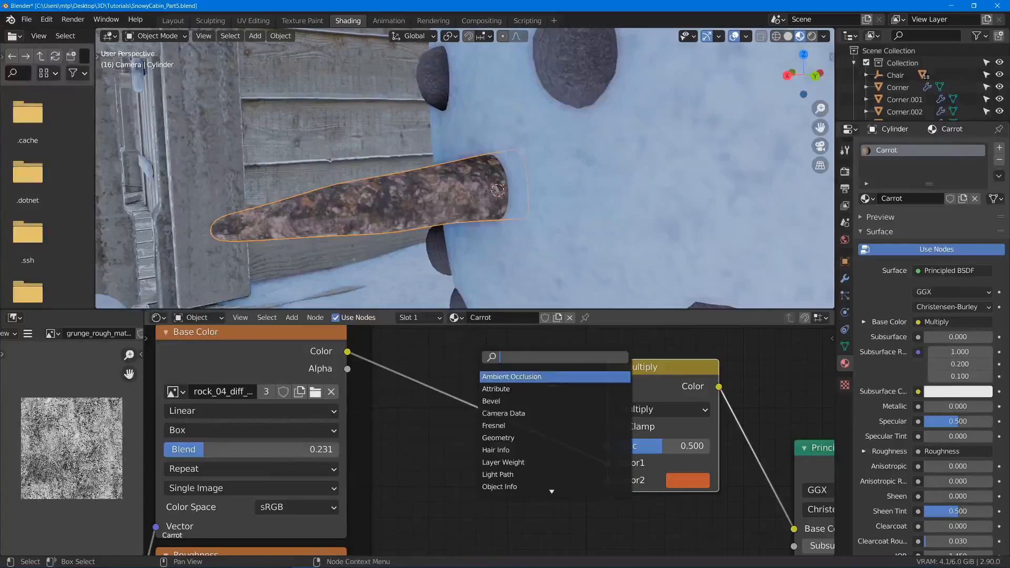
text(col)
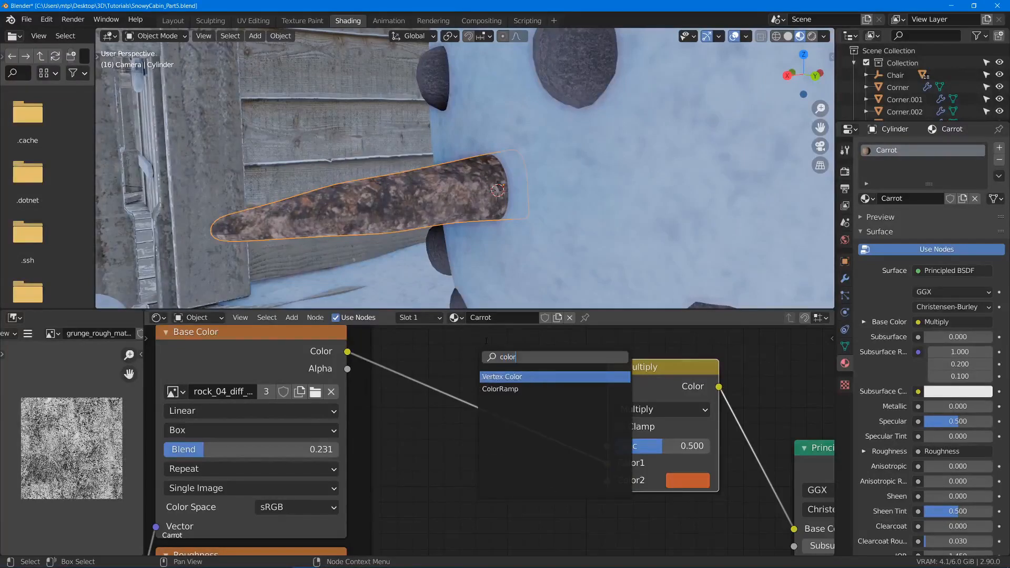
text(or)
click(500, 389)
click(435, 389)
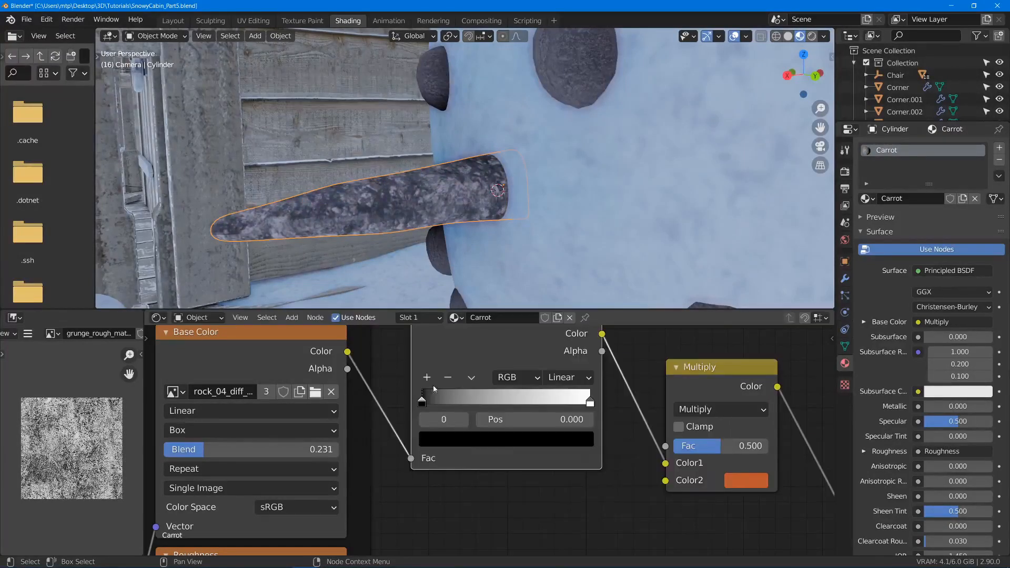
- Brighten the ColorRamp's black stop at position 0 to near white and set the Multiply node's Fac to 1.000
click(453, 445)
drag(555, 314, 554, 222)
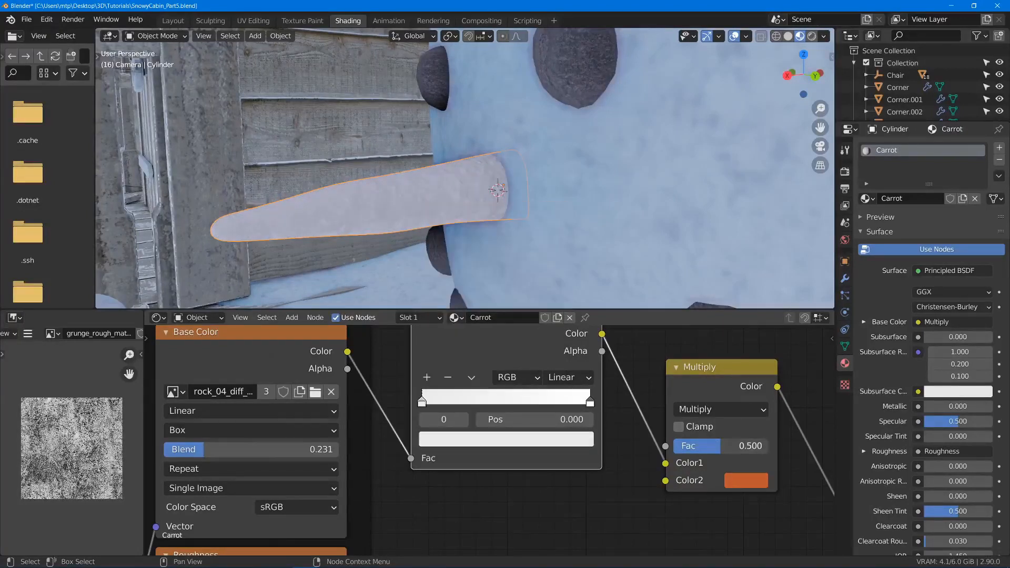
drag(742, 446, 698, 455)
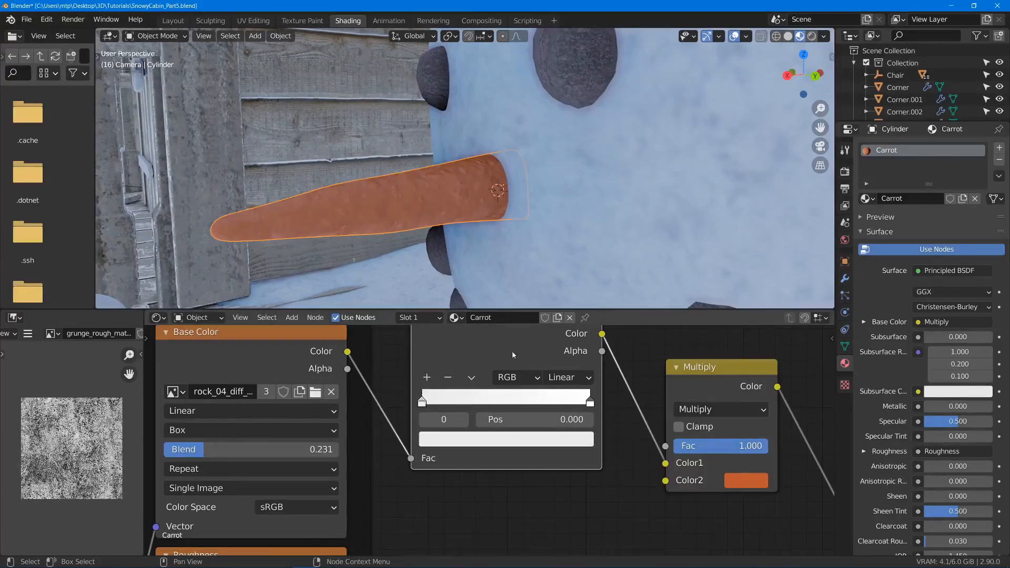
- Shift the Multiply node's Color2 to a yellower orange with hue 0.071, saturation 0.730 and value 0.735, and check the nose from the side
mouse_move(477, 227)
middle_down()
mouse_move(390, 210)
mouse_move(473, 213)
mouse_move(549, 237)
mouse_move(601, 280)
mouse_move(614, 248)
mouse_move(536, 258)
mouse_move(476, 237)
middle_up()
scroll(475, 236, up, 3)
scroll(476, 226, down, 5)
scroll(419, 414, down, 3)
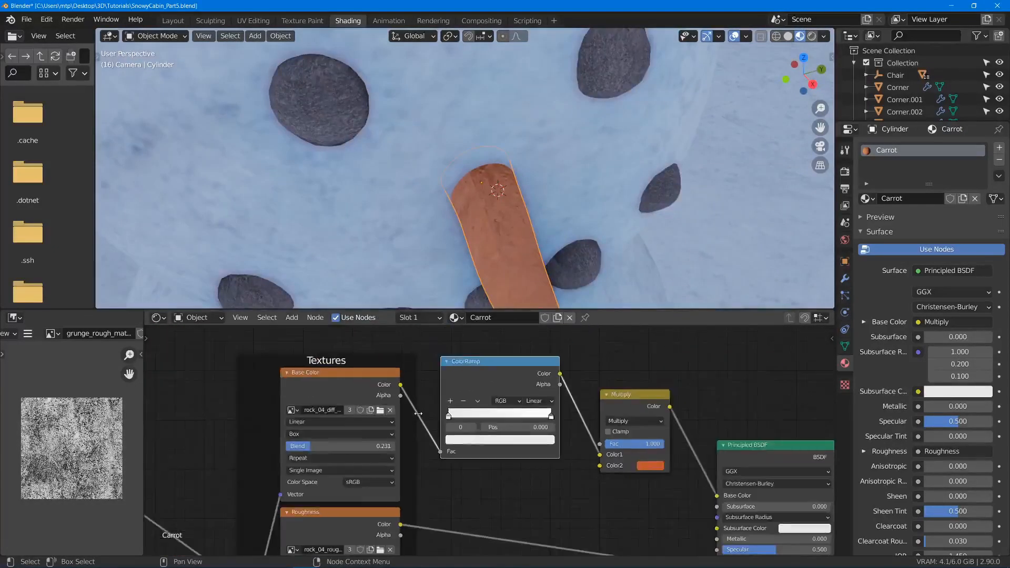
middle_drag(419, 413, 466, 245)
scroll(516, 410, down, 9)
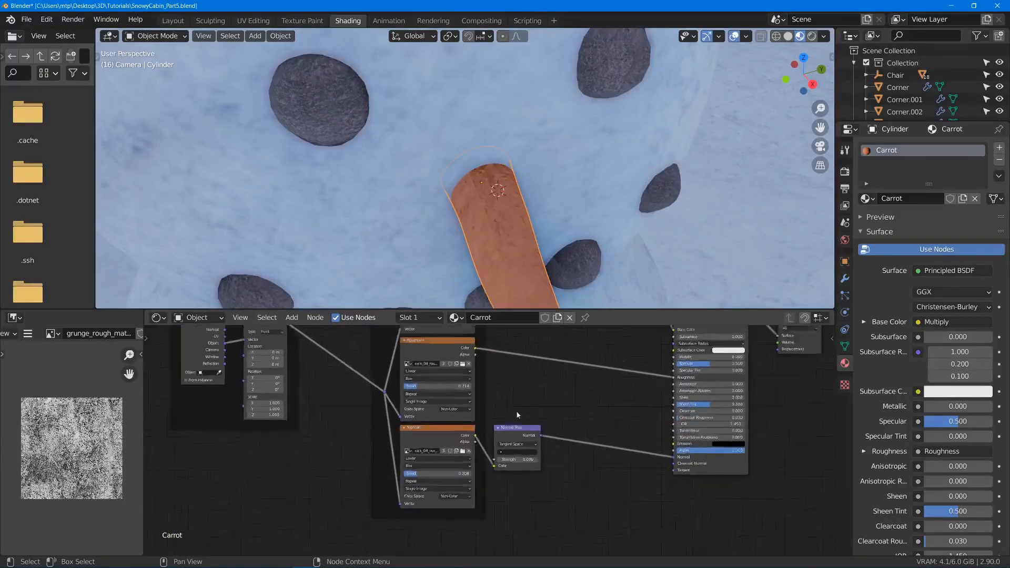
scroll(518, 372, up, 7)
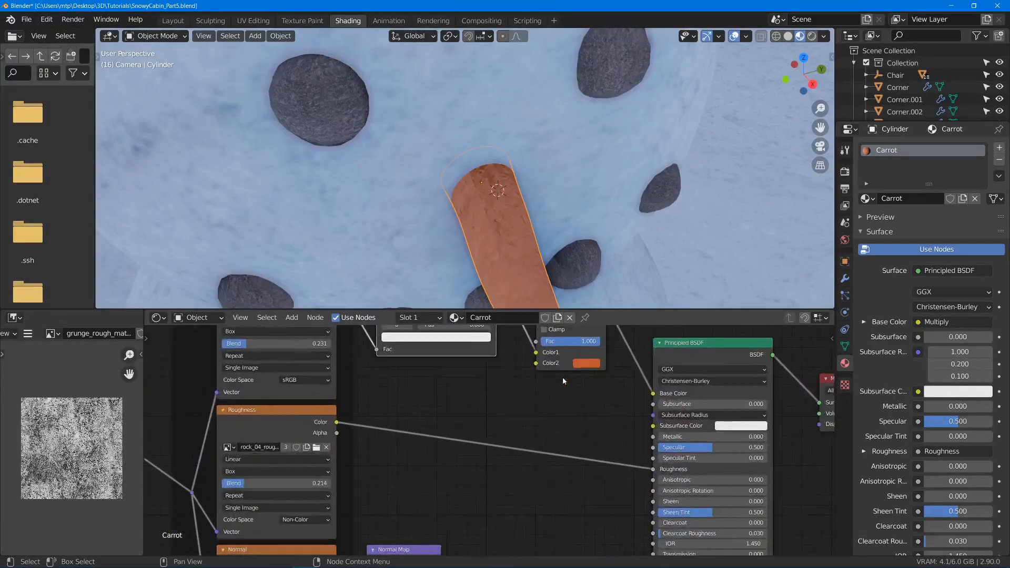
click(591, 363)
click(603, 284)
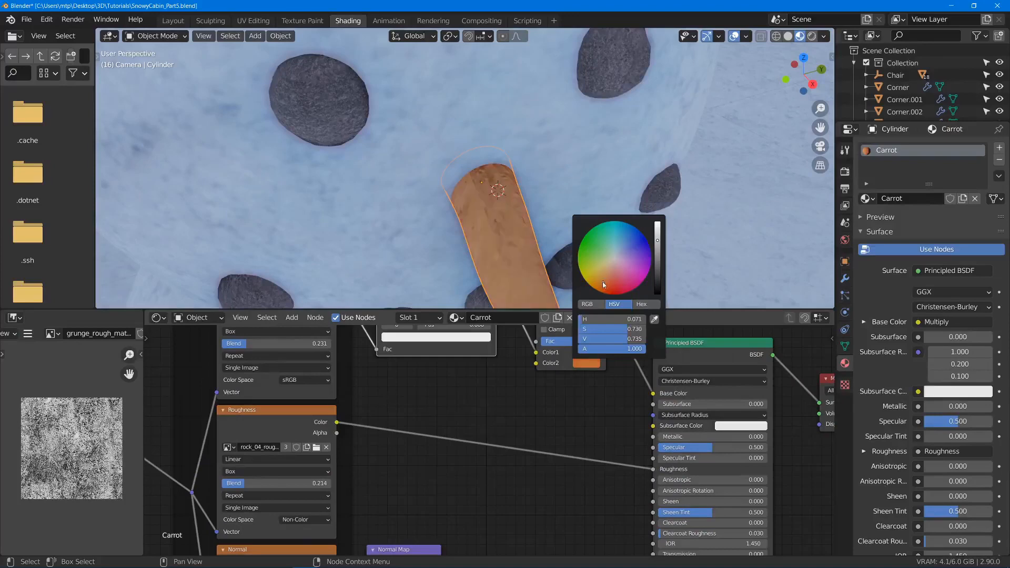
middle_drag(413, 213, 341, 132)
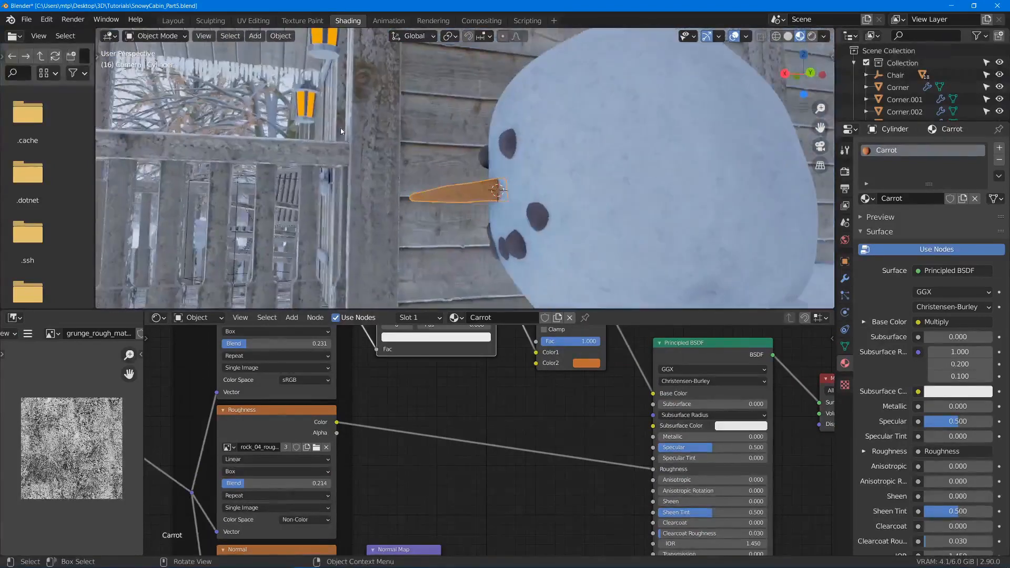
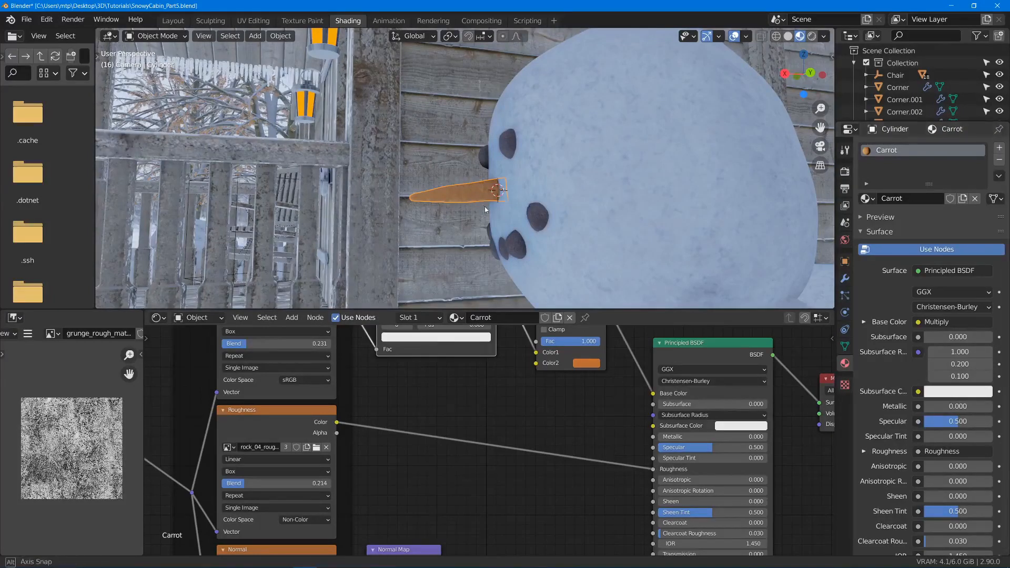
- Save the file and place the 3D cursor on top of the snowman's head
key(ctrl+s)
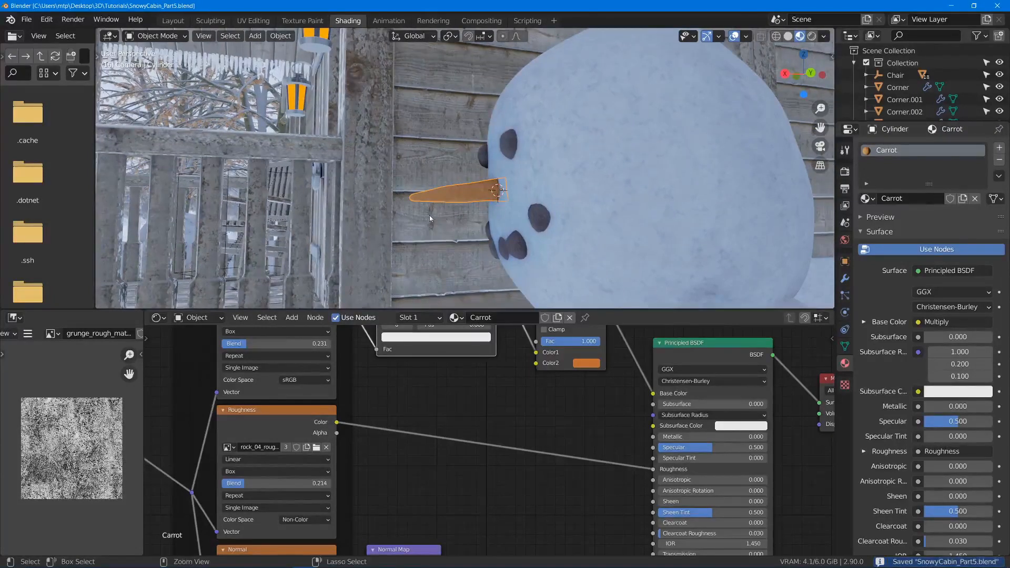
key(ctrl+space)
middle_drag(580, 273, 624, 216)
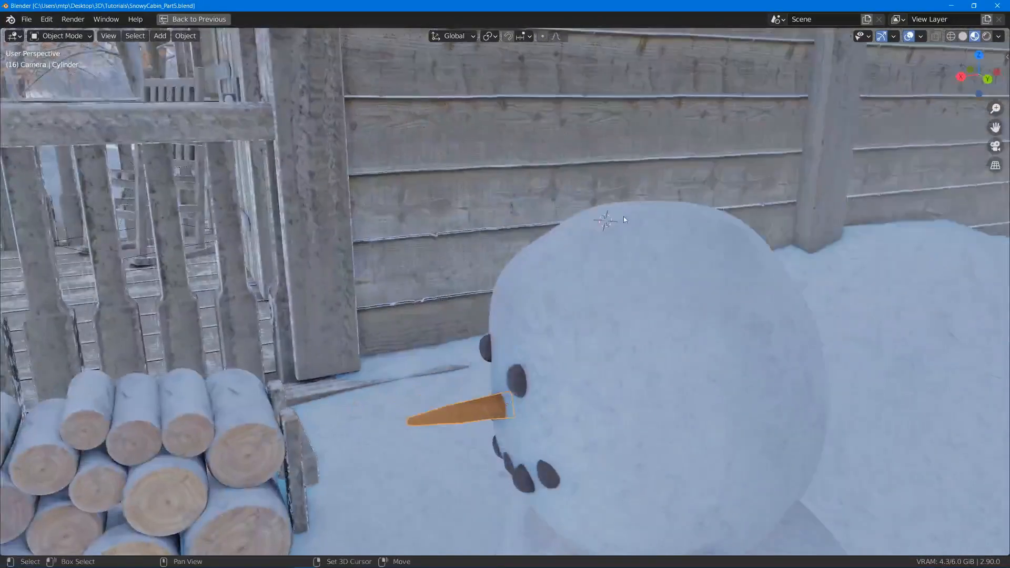
- Add an 8-vertex cylinder at the 3D cursor and scale it down to about 0.178
key(shift+a)
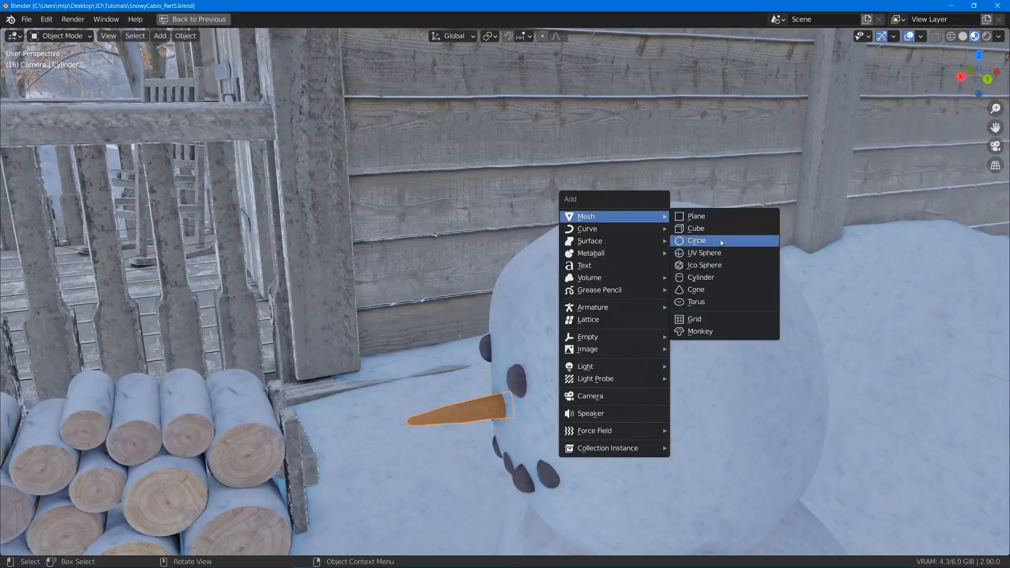
click(714, 278)
scroll(576, 280, down, 6)
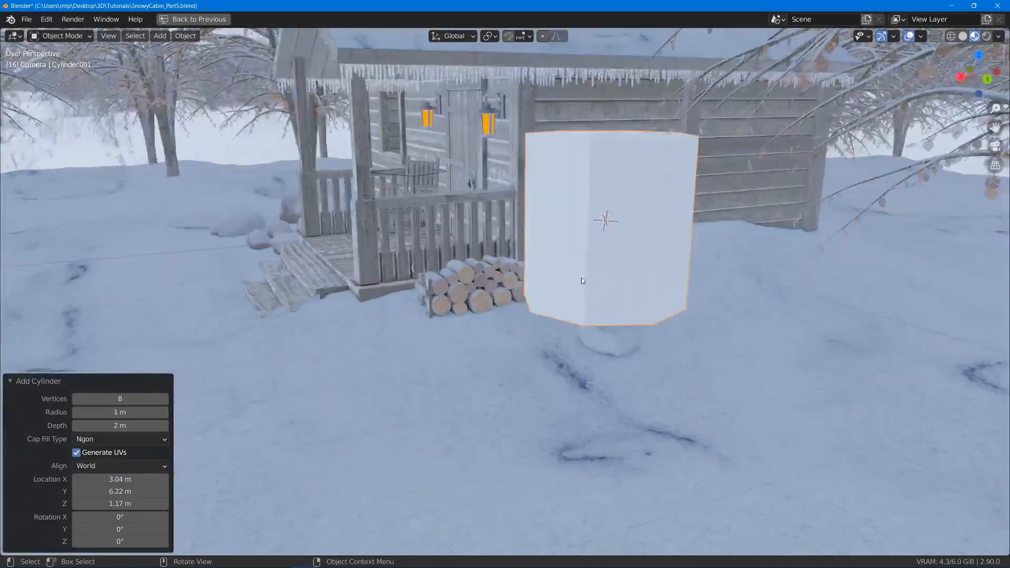
scroll(634, 263, up, 5)
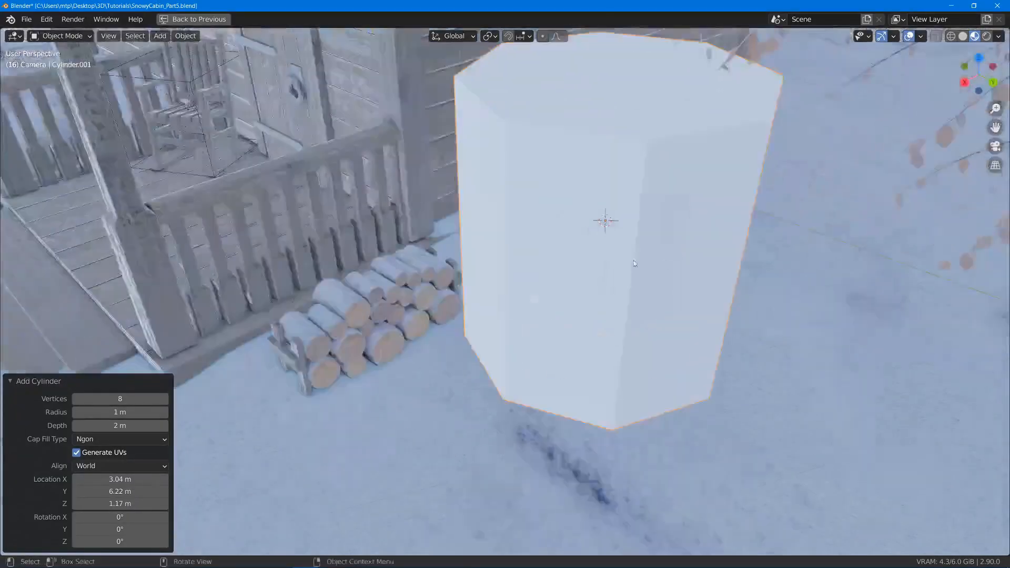
key(s)
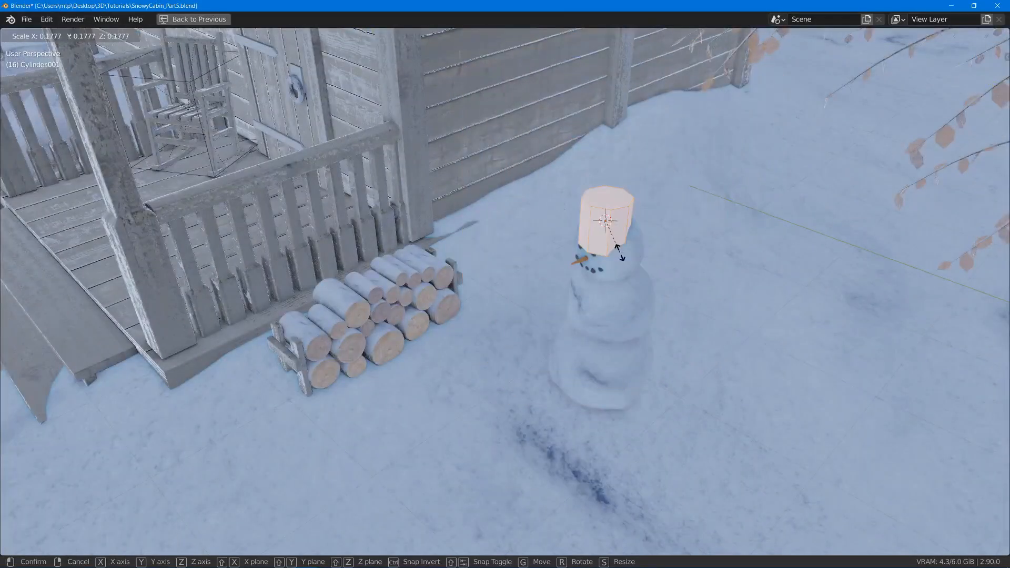
click(620, 253)
- Rename the new cylinder as Tophat and the snowman's nose object as Carrot
key(F2)
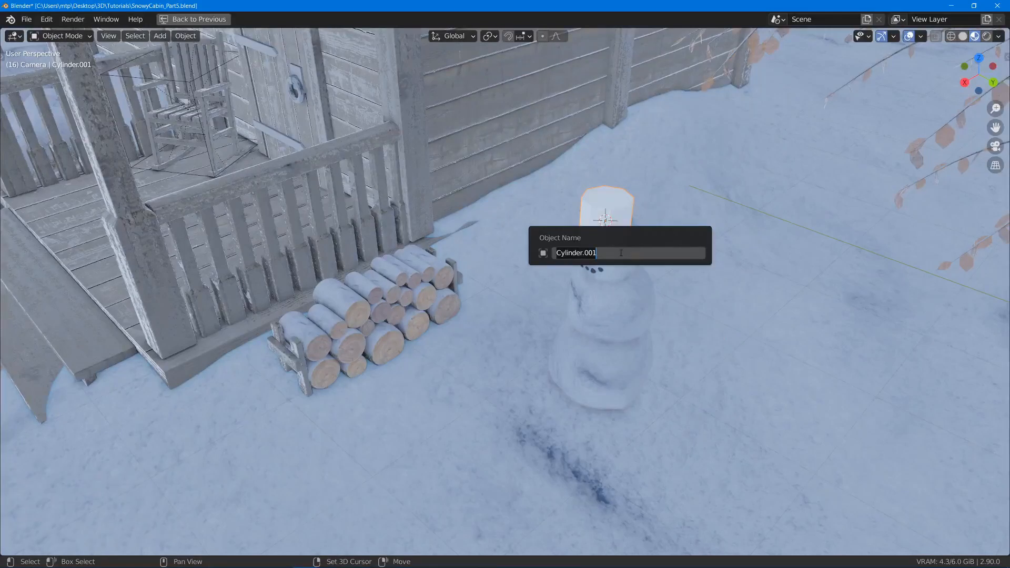
text(Tophat)
key(Return)
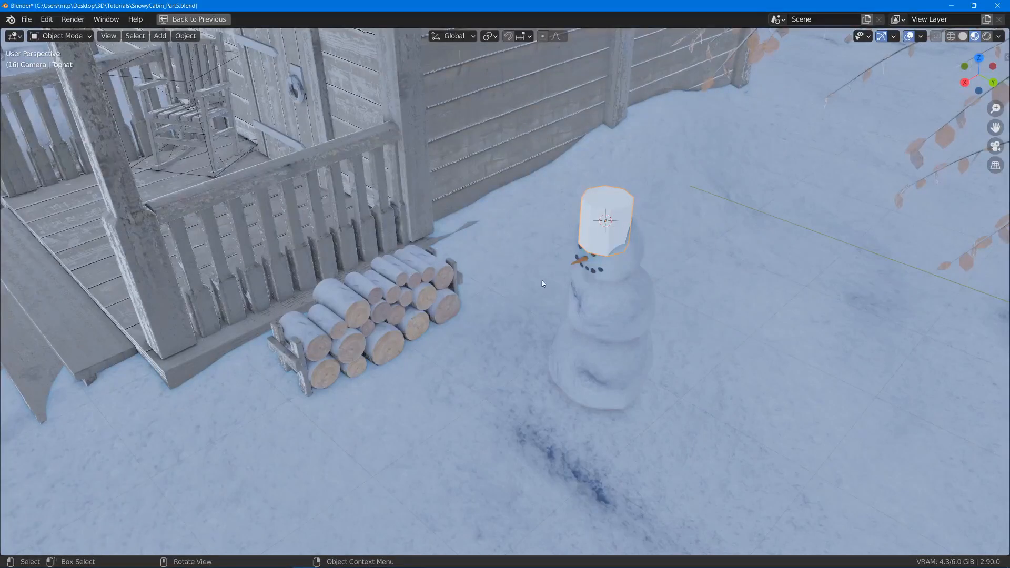
click(586, 258)
key(F2)
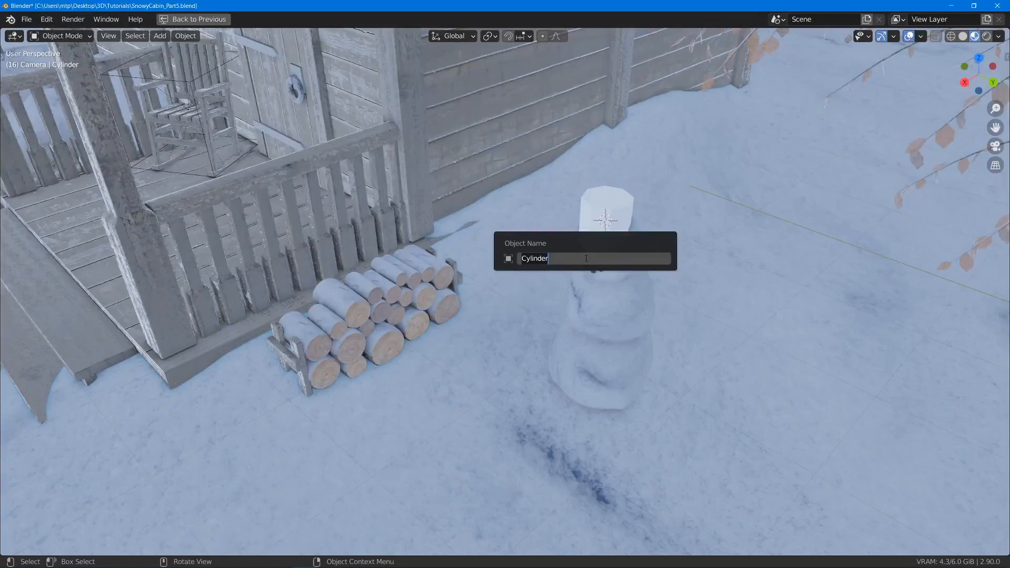
text(Carrot)
key(Return)
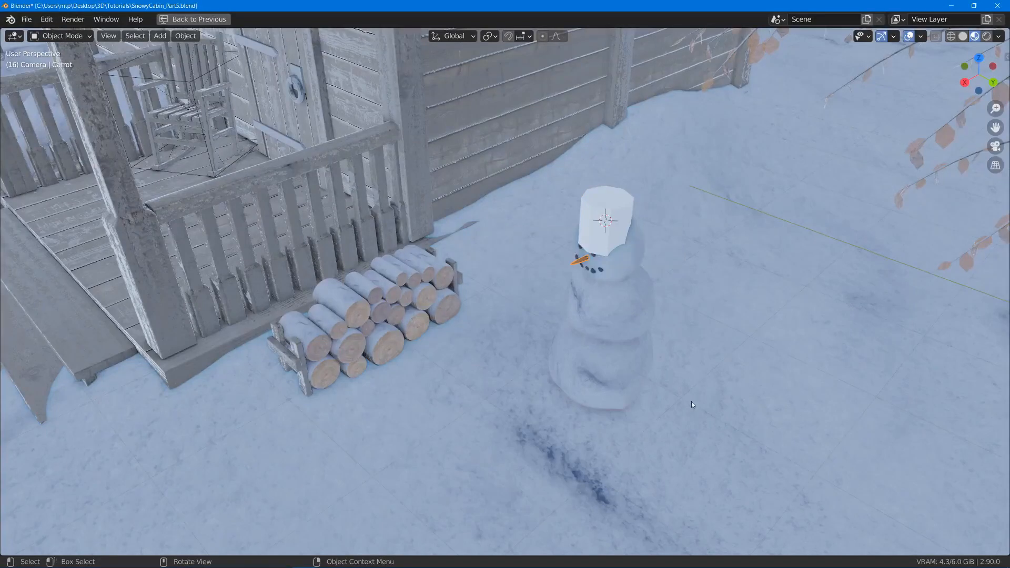
- Scale the Tophat mesh down by about 0.633 and raise it along Z so it sits on the snowman's head
scroll(491, 65, up, 7)
click(683, 271)
middle_drag(683, 274, 656, 235)
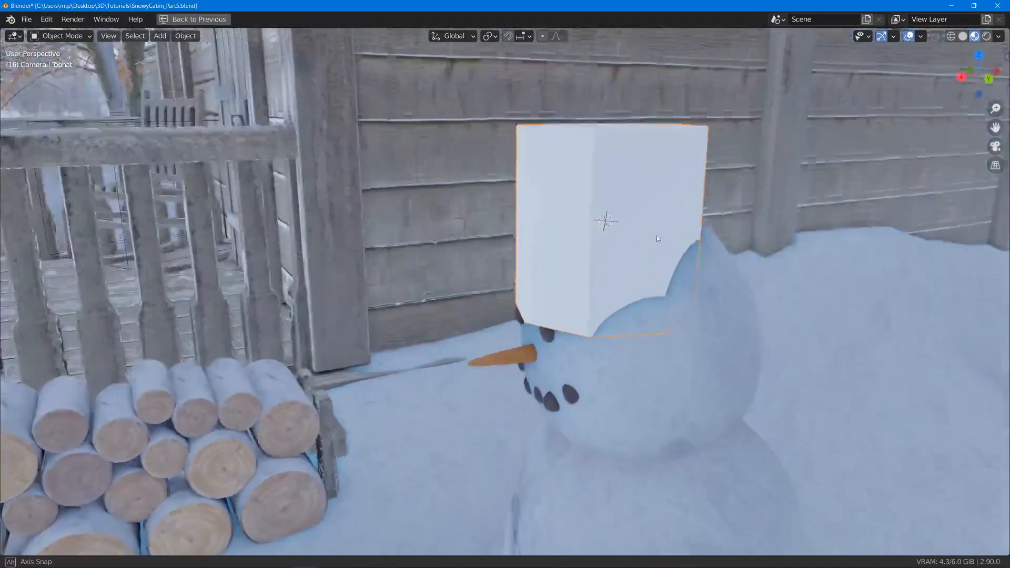
key(s)
click(773, 245)
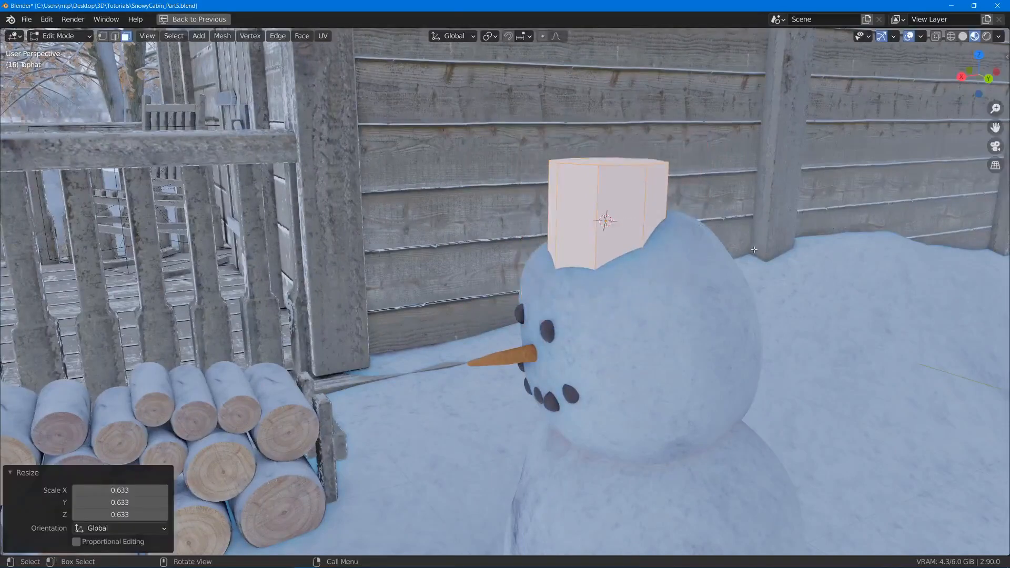
key(g)
key(z)
click(629, 294)
middle_drag(628, 292, 621, 264)
- Delete the bottom face of the Tophat mesh
key(Tab)
click(599, 258)
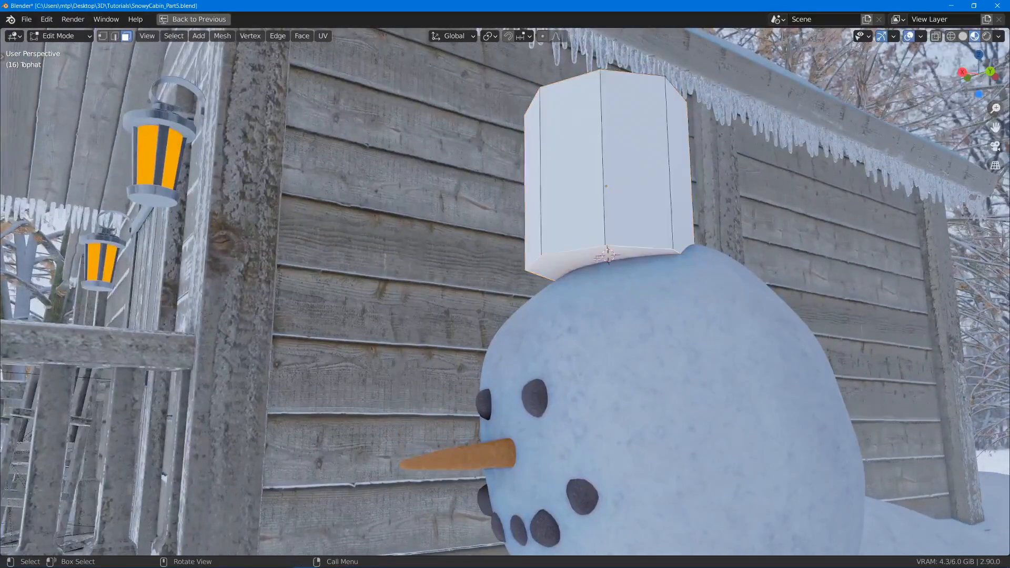
key(x)
click(608, 256)
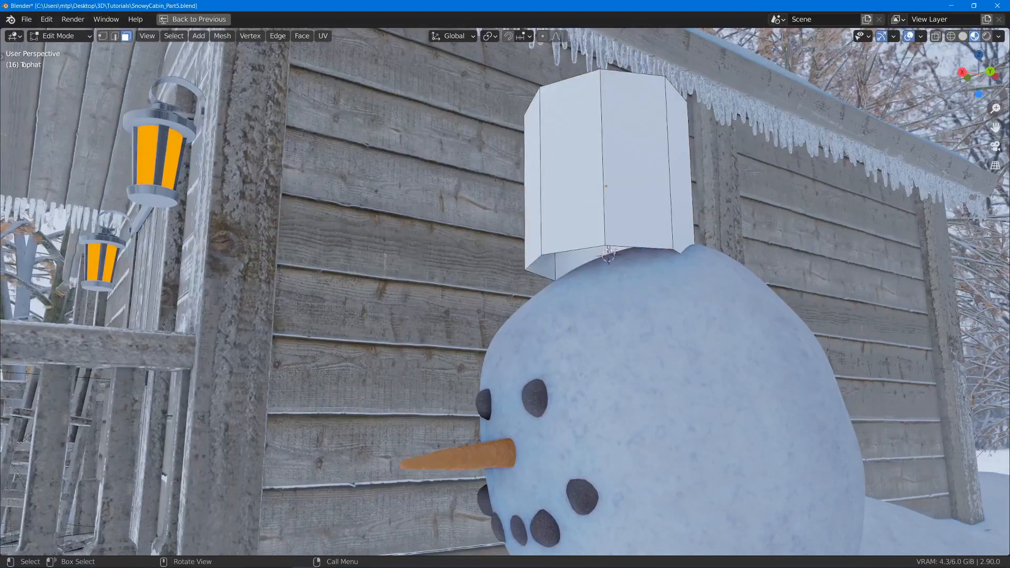
- Extrude the hat's open bottom edge loop and scale it outward by about 1.93 to form a flat brim
key(2)
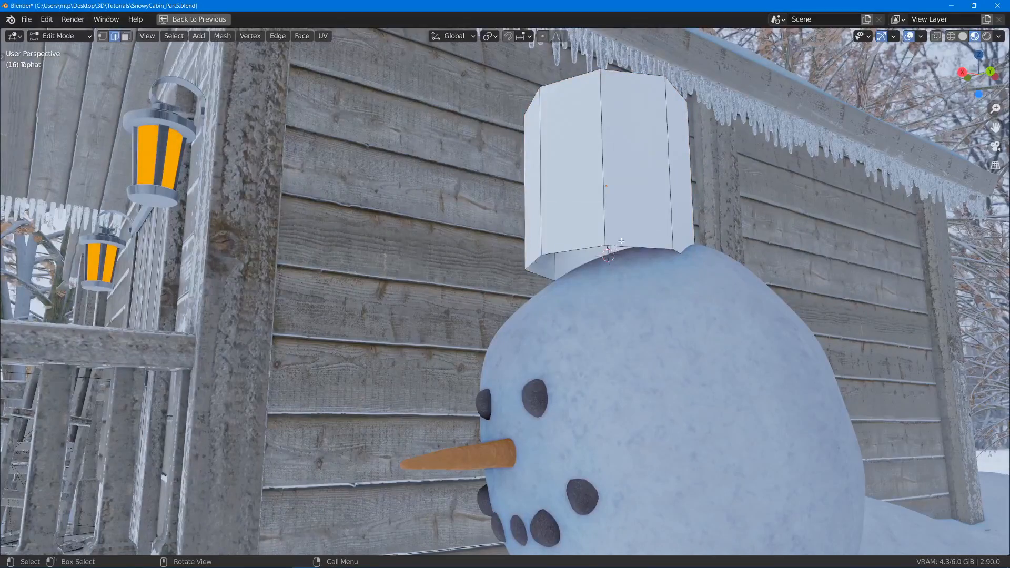
alt+click(570, 248)
middle_drag(592, 250, 697, 356)
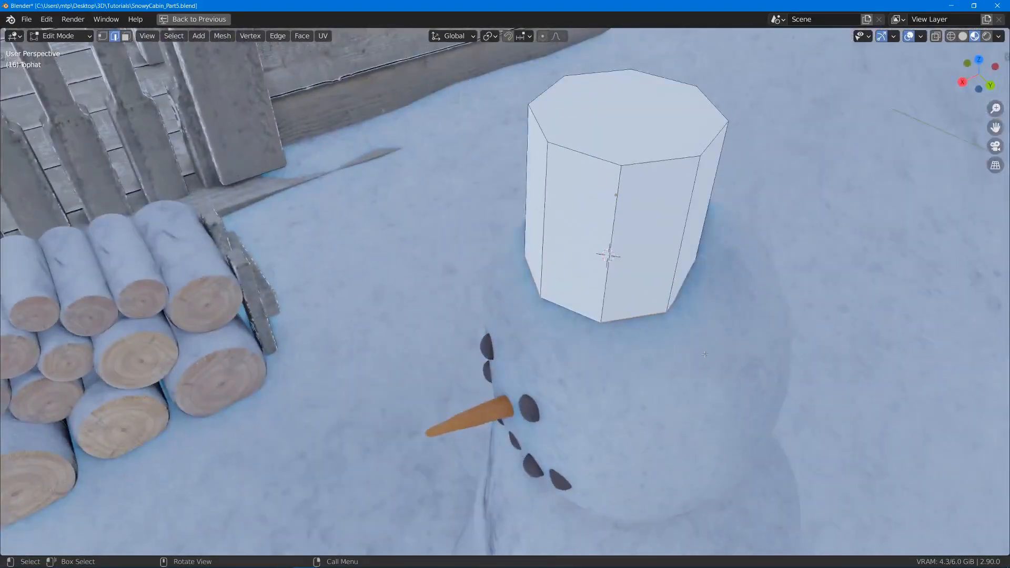
key(e)
key(Escape)
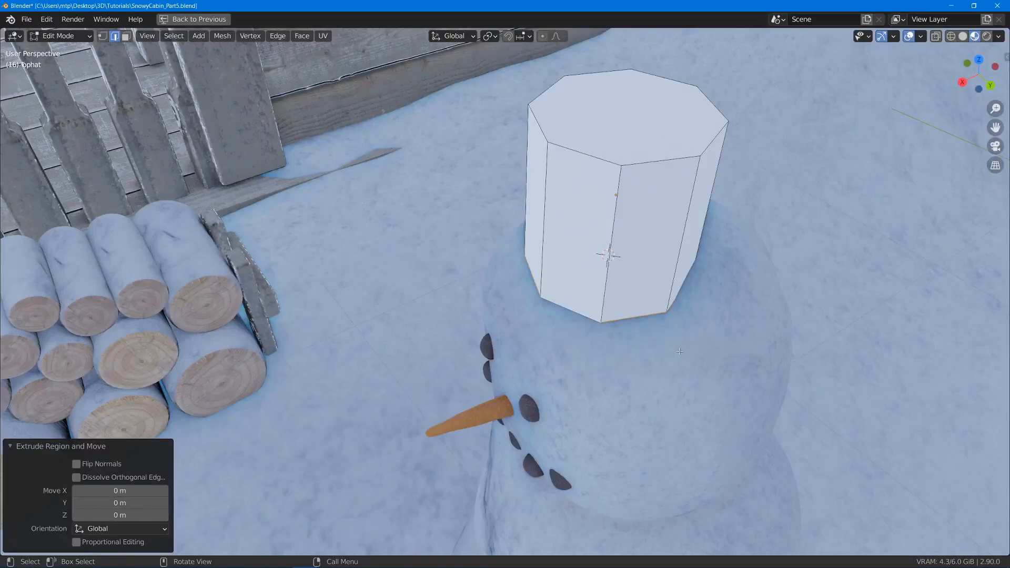
key(s)
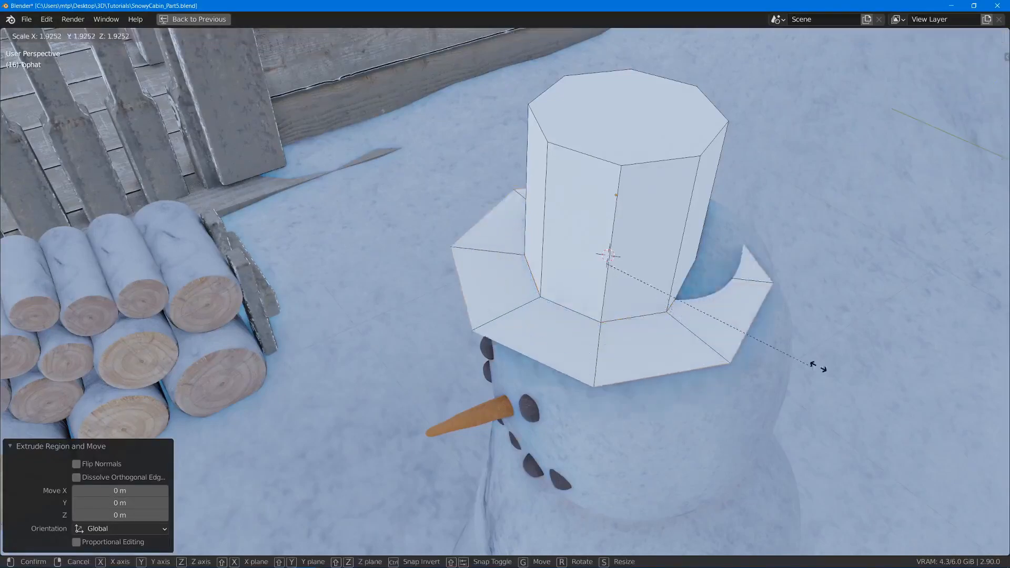
click(817, 367)
middle_drag(817, 366, 526, 165)
middle_drag(633, 231, 597, 191)
- Add a centred horizontal loop cut around the hat's crown and scale it in to about 0.90
key(ctrl+r)
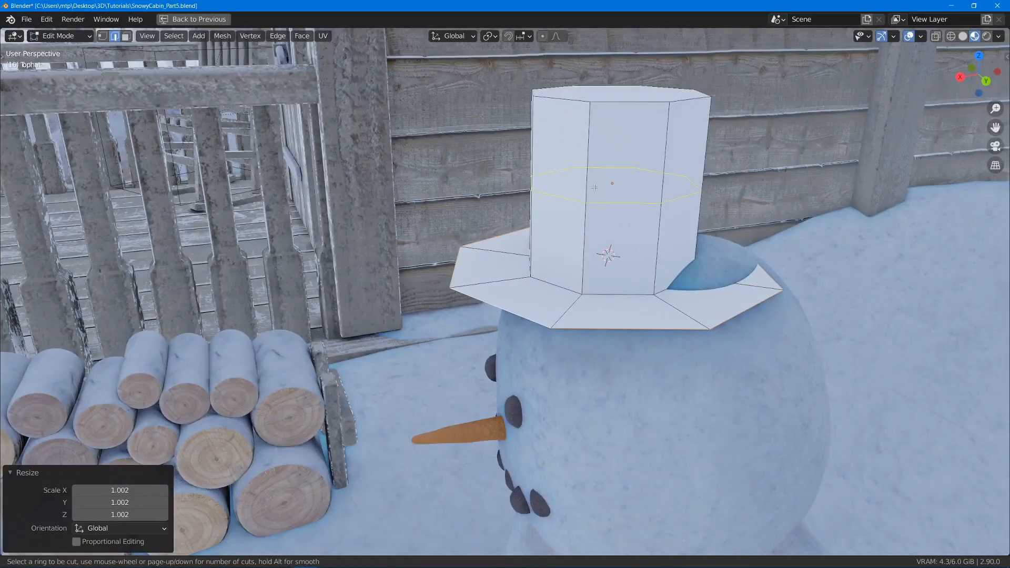
click(595, 219)
right_click(793, 192)
key(s)
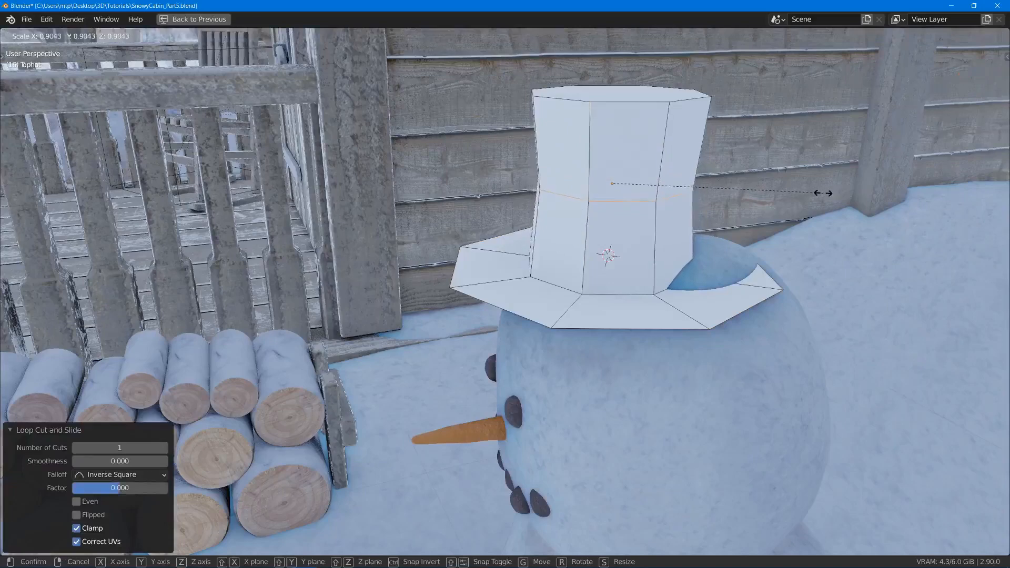
click(815, 193)
- Scale the hat's top face down to about 0.963
middle_drag(814, 193, 619, 130)
key(3)
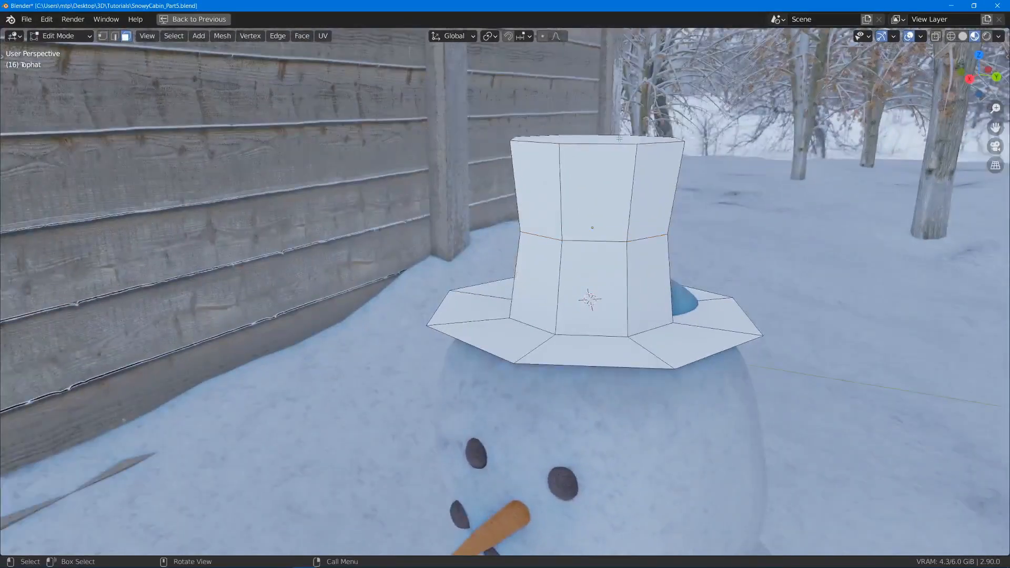
click(619, 138)
key(s)
click(722, 242)
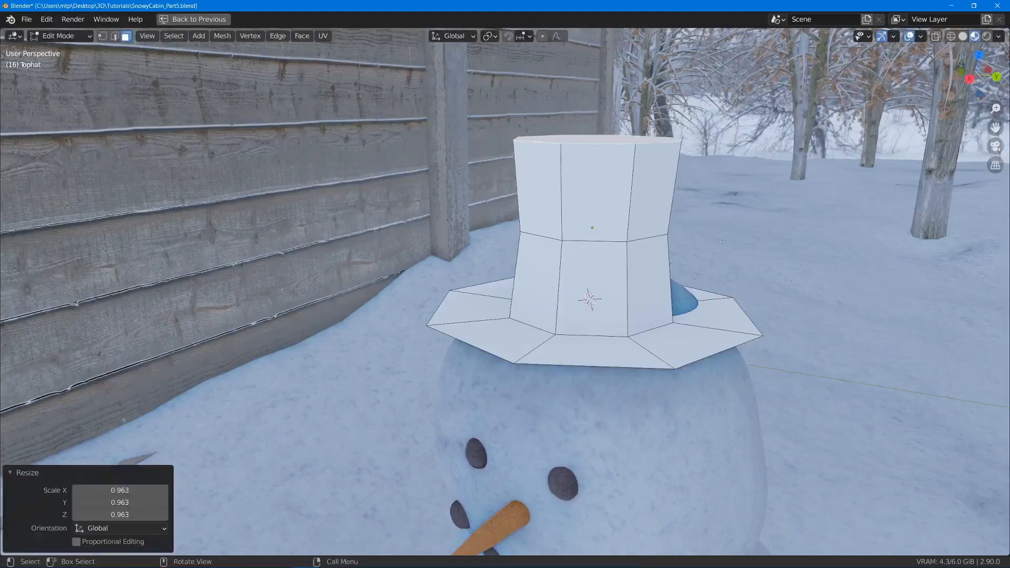
middle_drag(722, 242, 600, 236)
- Give the Tophat a level 2 subdivision with smooth shading, and inspect its shape in solid shading
key(Tab)
key(ctrl+2)
right_click(603, 234)
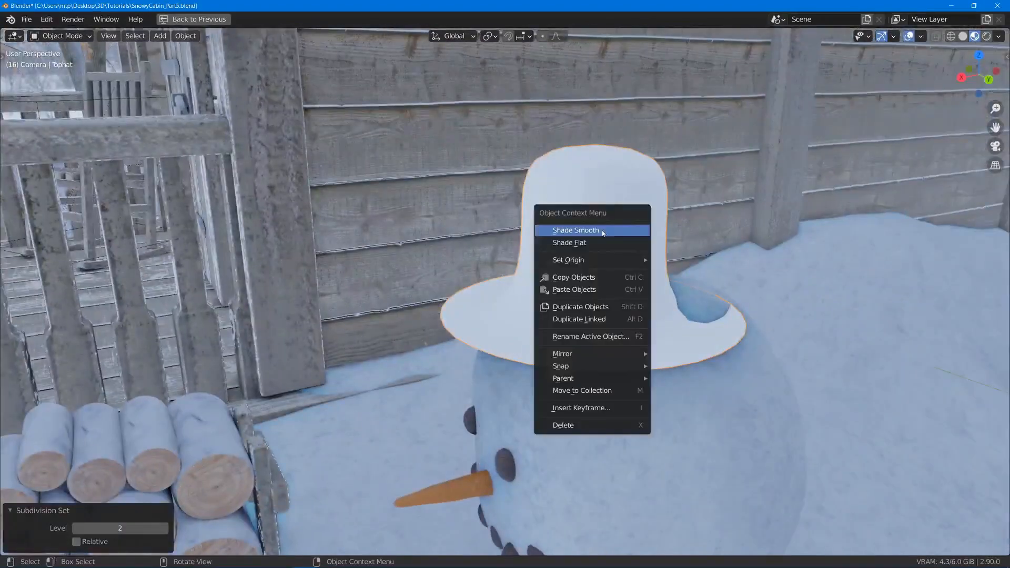
click(603, 232)
mouse_move(619, 251)
middle_down()
mouse_move(597, 269)
mouse_move(616, 230)
middle_up()
key(z)
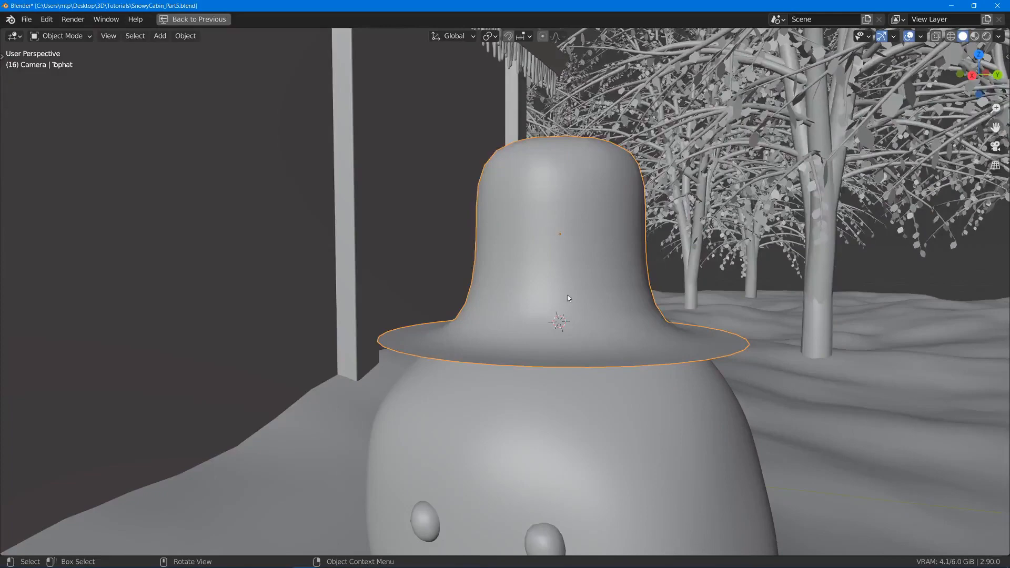
middle_drag(459, 211, 444, 231)
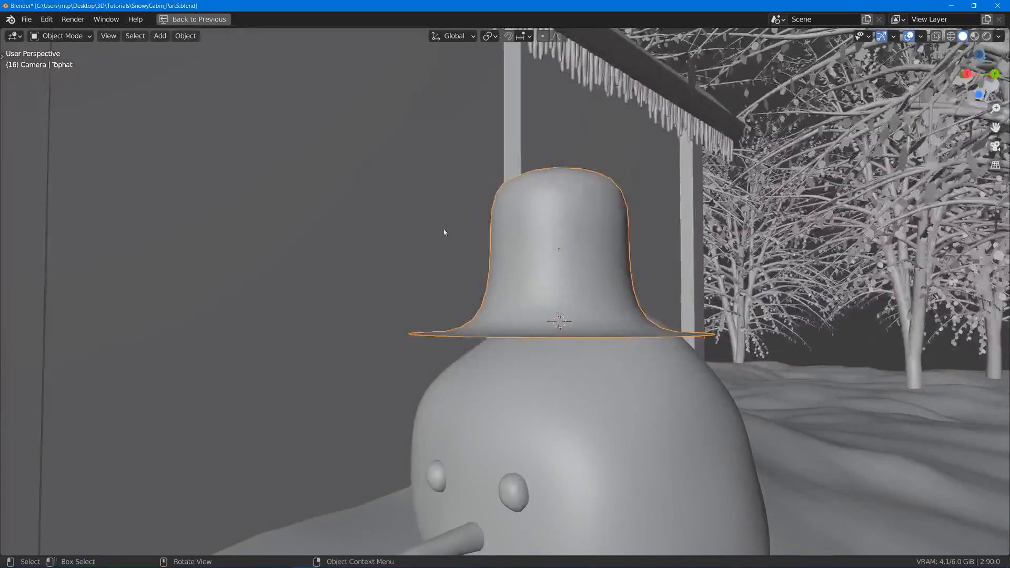
middle_drag(500, 321, 548, 300)
- Add a Bevel modifier to the Tophat and turn off its Subdivision modifier for edit mode, viewport and render
key(ctrl+space)
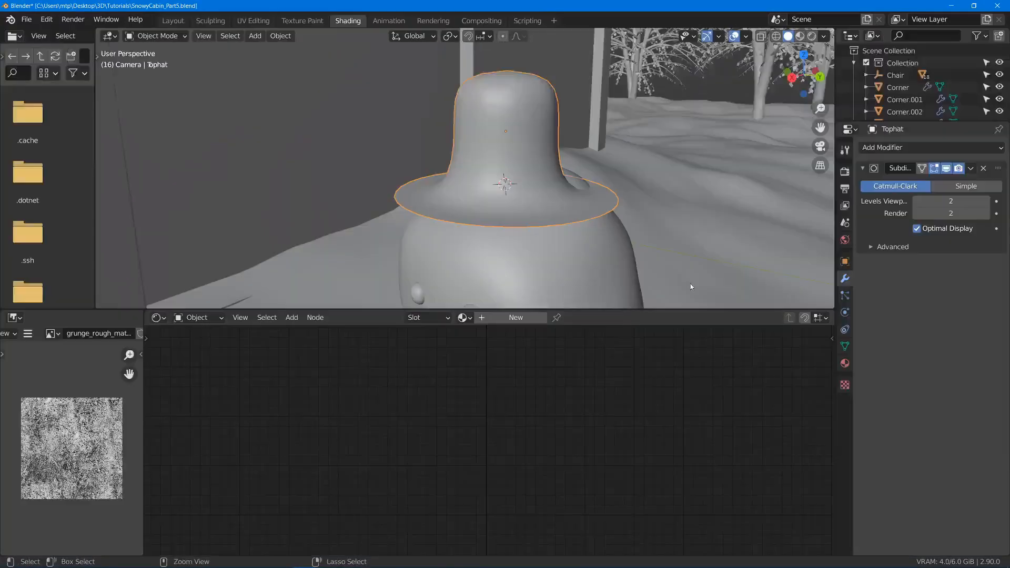
click(893, 148)
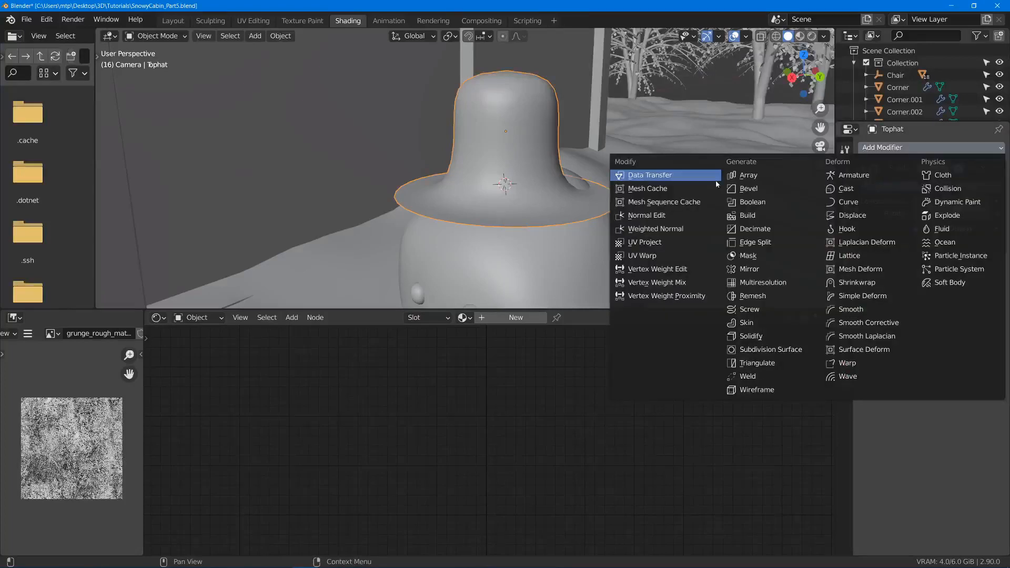
click(768, 189)
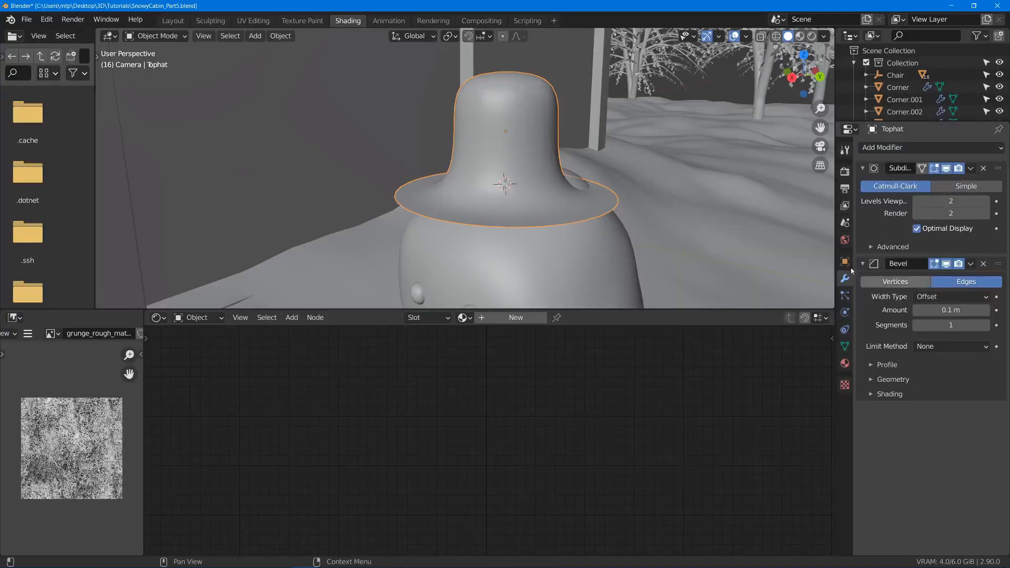
click(945, 169)
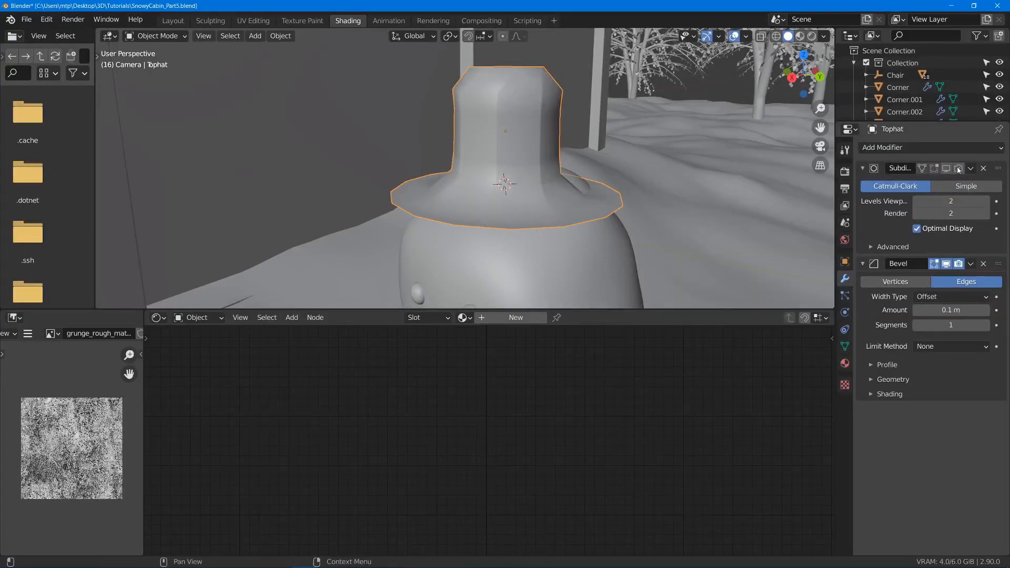
- Show the scene in wireframe and set the Bevel modifier's amount to 0.02 m
key(z)
click(489, 135)
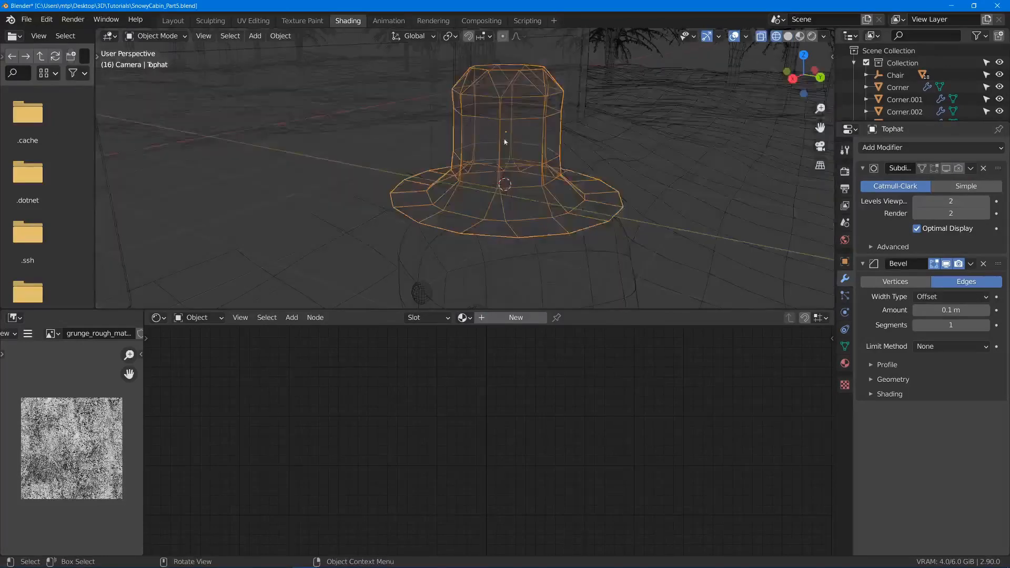
shift+middle_drag(501, 103, 536, 156)
middle_drag(535, 155, 454, 242)
scroll(493, 137, up, 2)
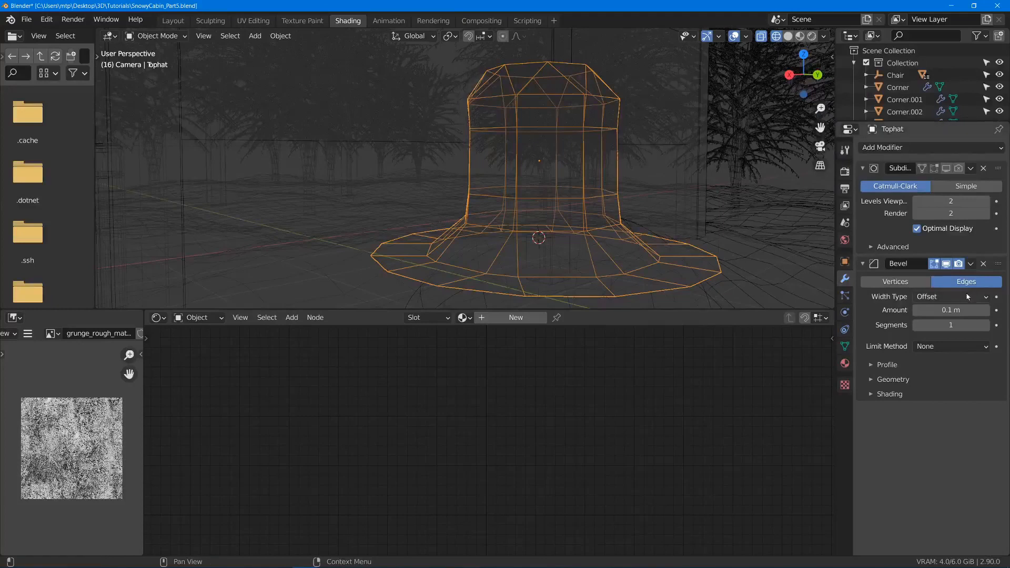
click(959, 310)
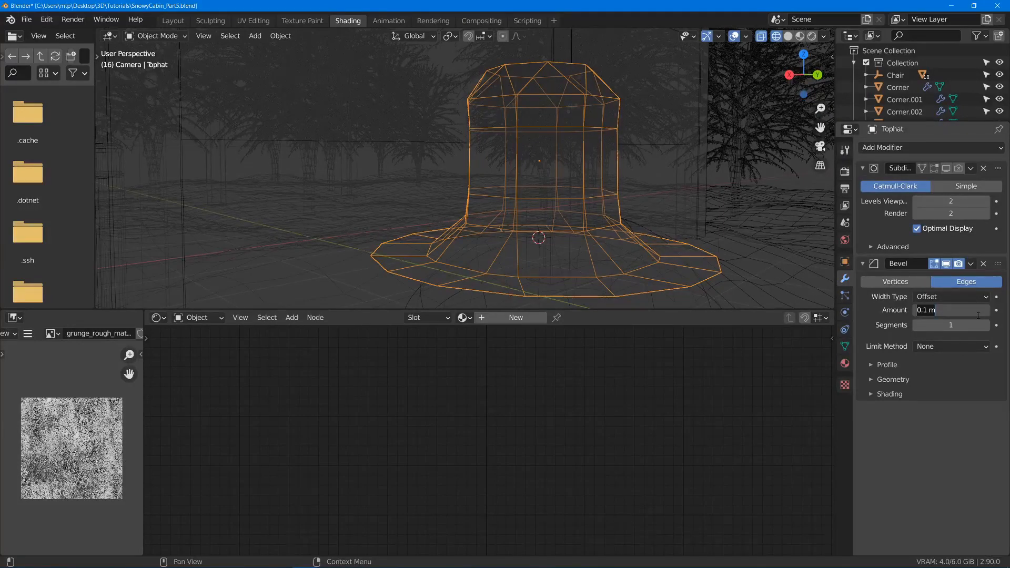
key(BackSpace)
key(Return)
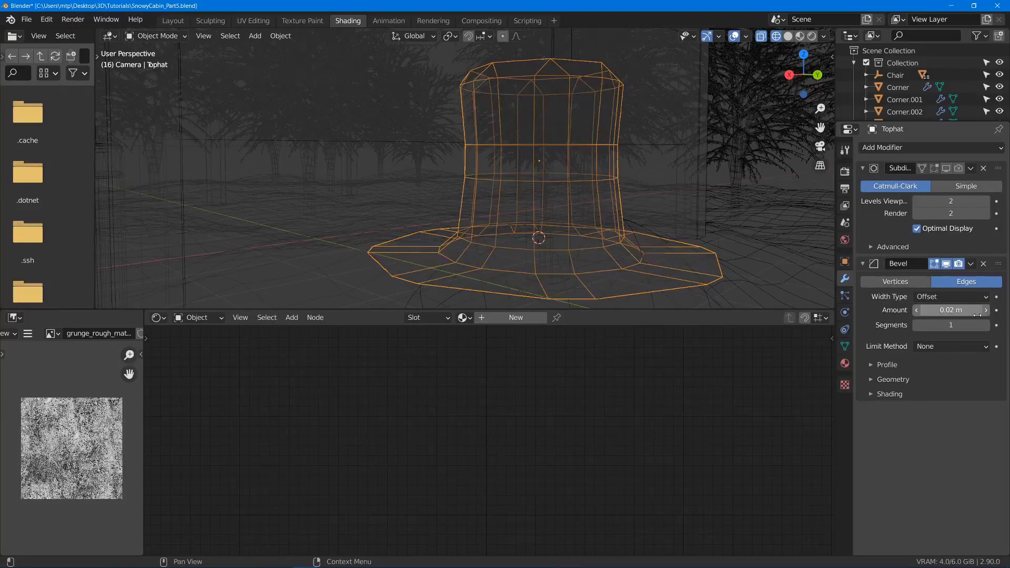
- Reduce the Bevel modifier's amount to 0.005 m
click(939, 310)
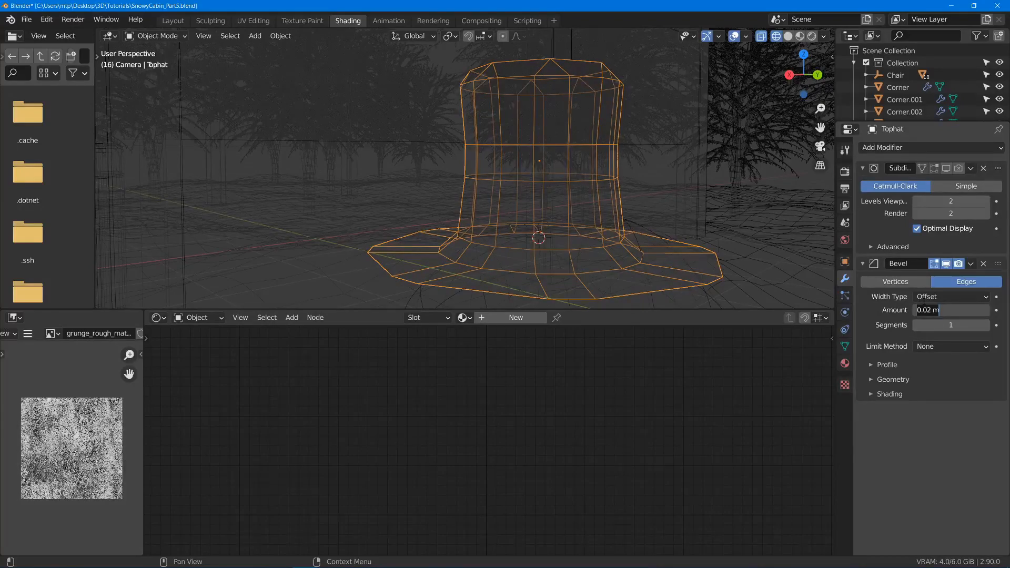
key(BackSpace)
key(BackSpace)
key(BackSpace)
key(BackSpace)
key(BackSpace)
key(BackSpace)
text(.005)
key(Return)
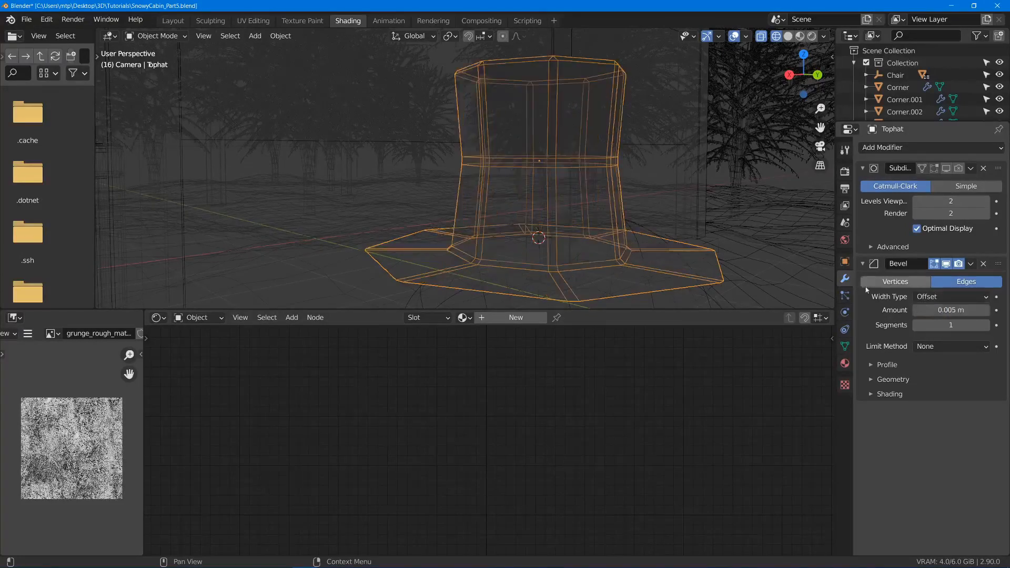
- Set the Tophat's Bevel modifier to 2 segments with a profile shape of 1.00
click(983, 325)
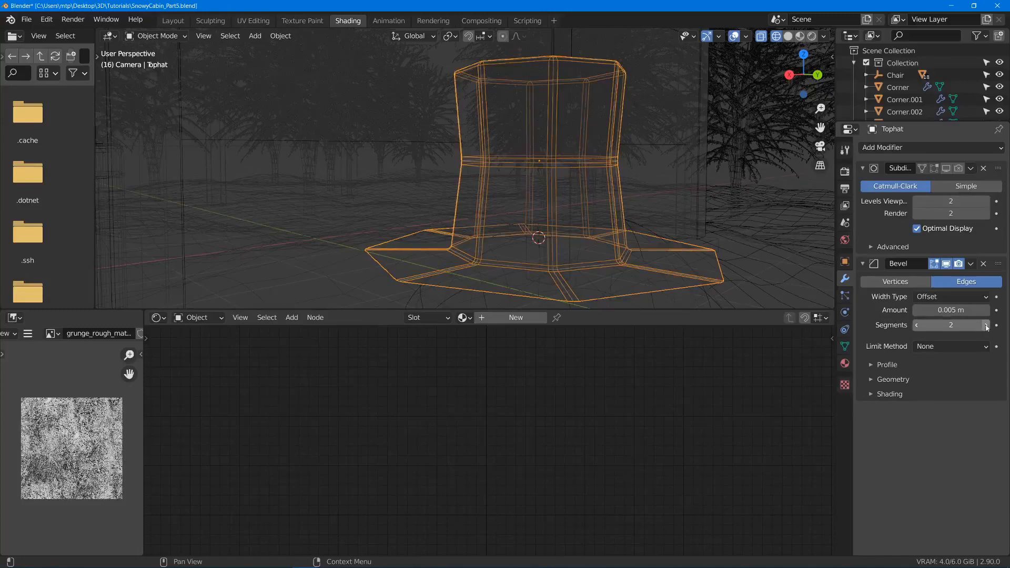
scroll(435, 291, up, 6)
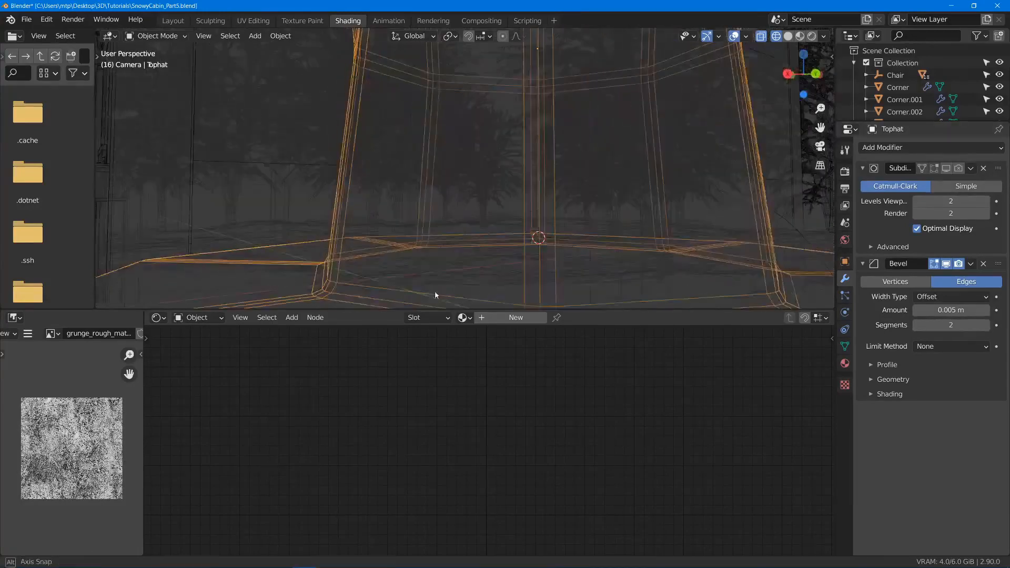
click(871, 365)
drag(926, 397, 947, 398)
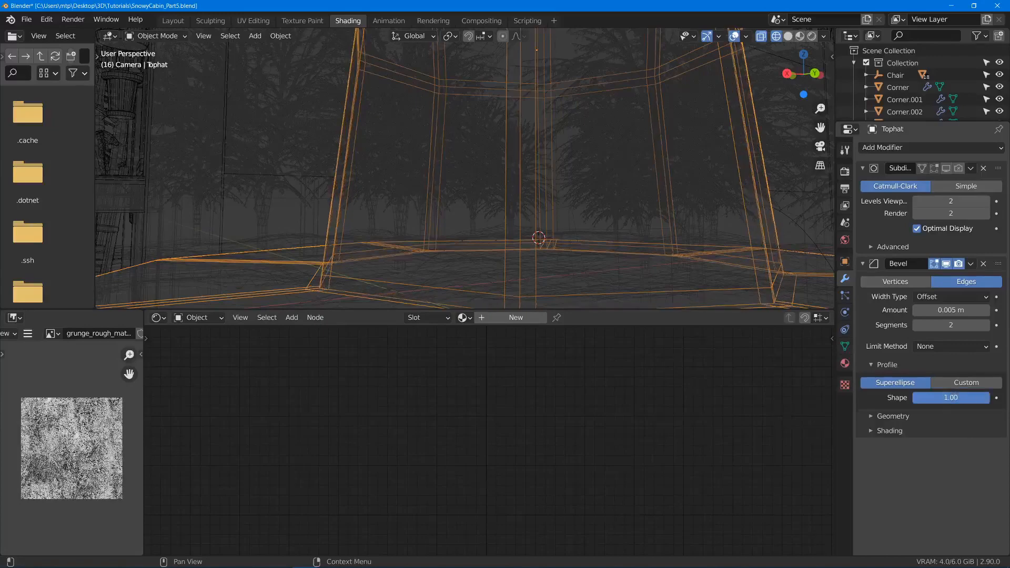
middle_drag(421, 210, 493, 131)
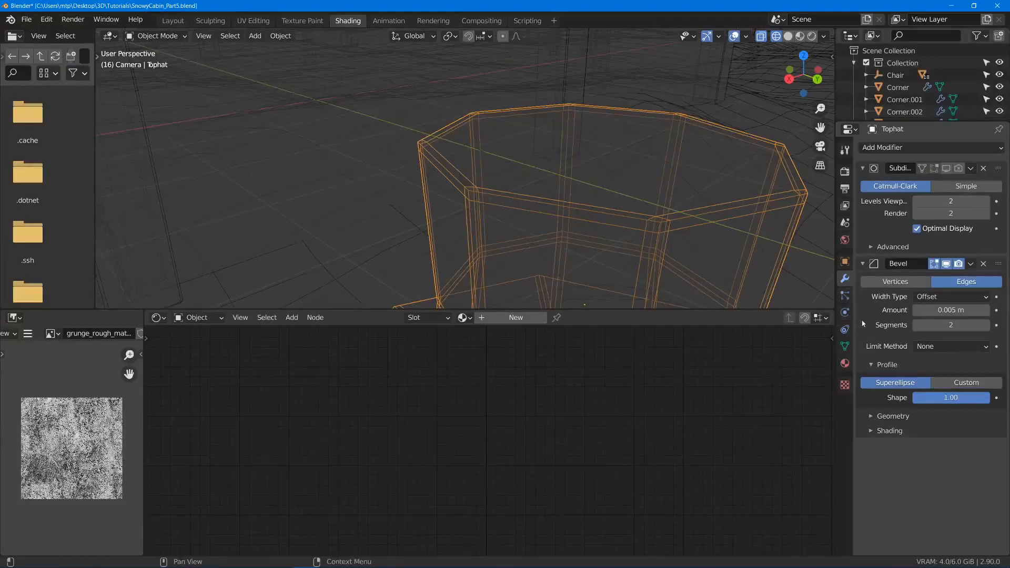
- Limit the Tophat's bevel by angle and set the angle threshold to 54°
click(935, 348)
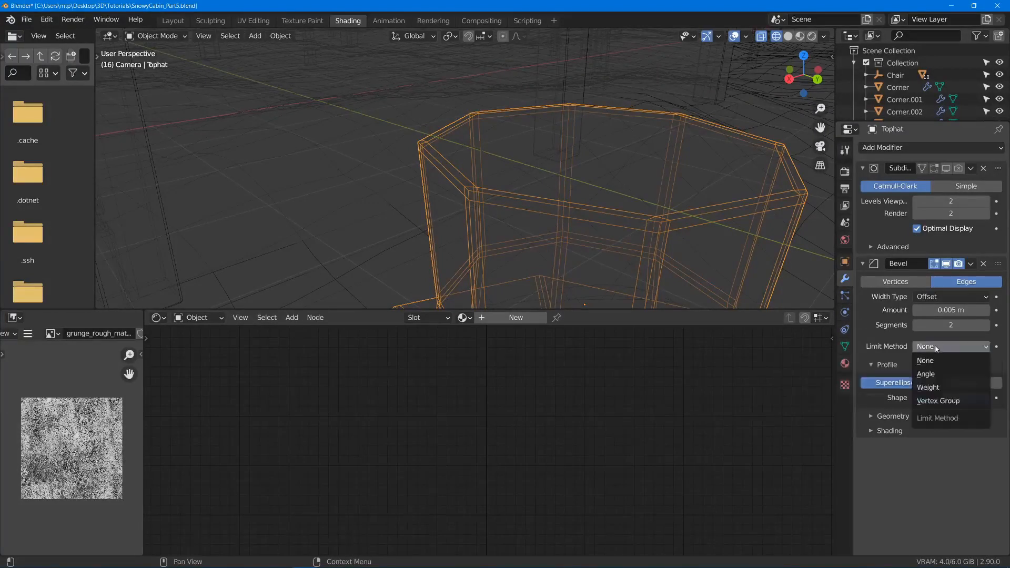
click(926, 374)
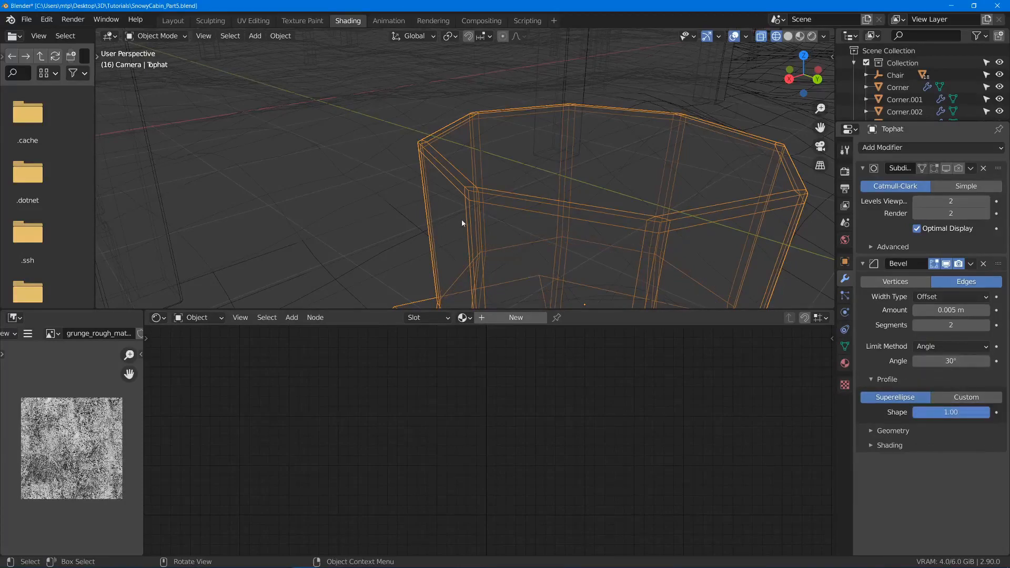
middle_drag(463, 221, 495, 202)
scroll(471, 78, up, 3)
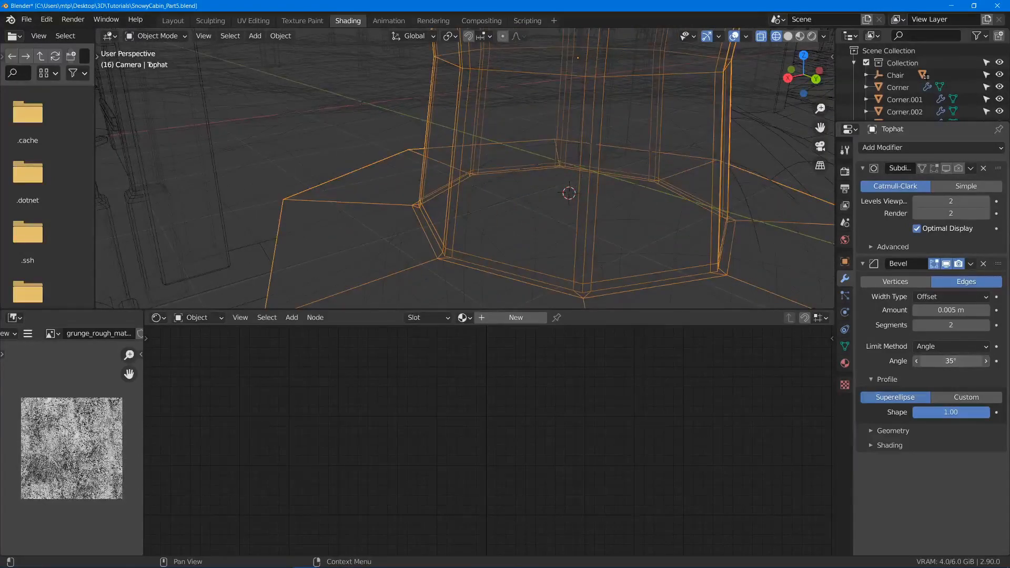
drag(951, 361, 964, 362)
shift+middle_drag(590, 137, 583, 144)
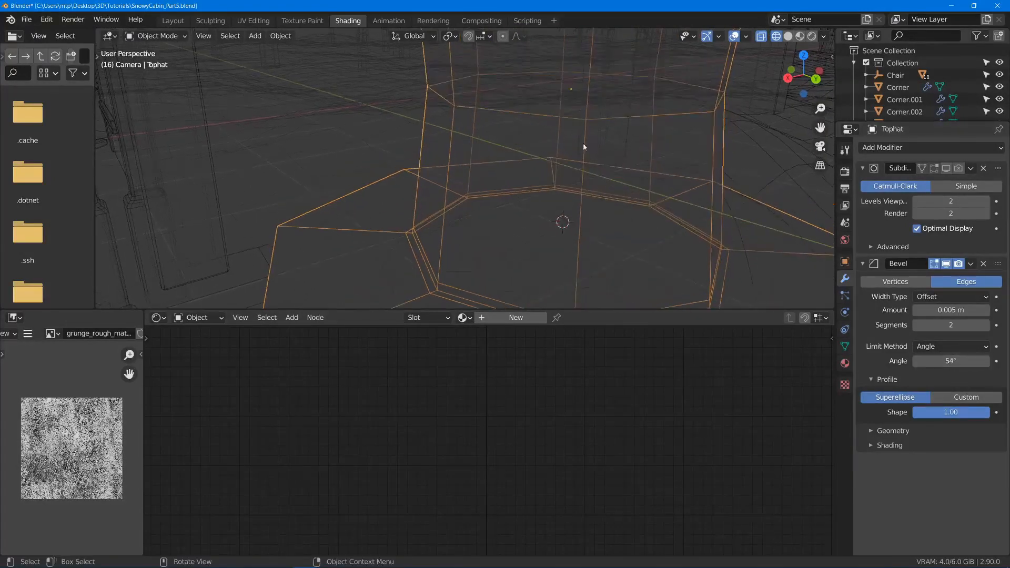
scroll(573, 169, down, 5)
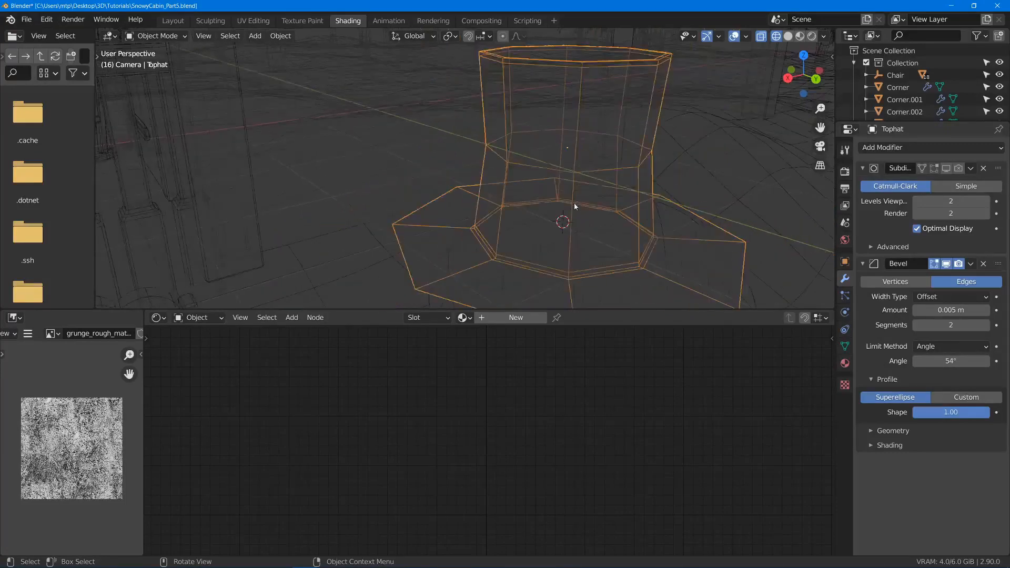
- Re-enable the Tophat's Subdivision modifier and place it after the Bevel modifier, showing the hat in solid shading
click(946, 169)
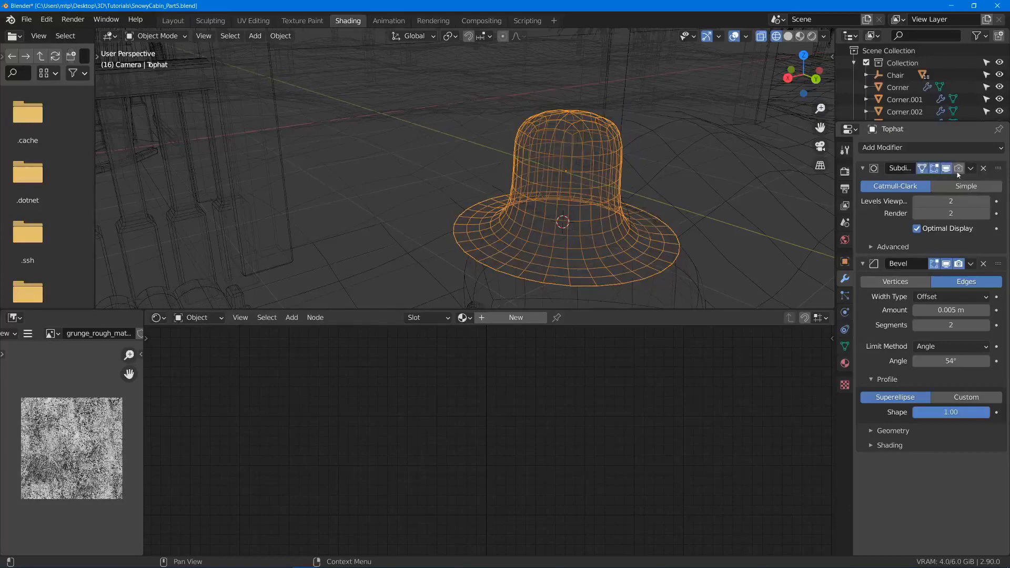
drag(997, 168, 1004, 360)
key(shift+z)
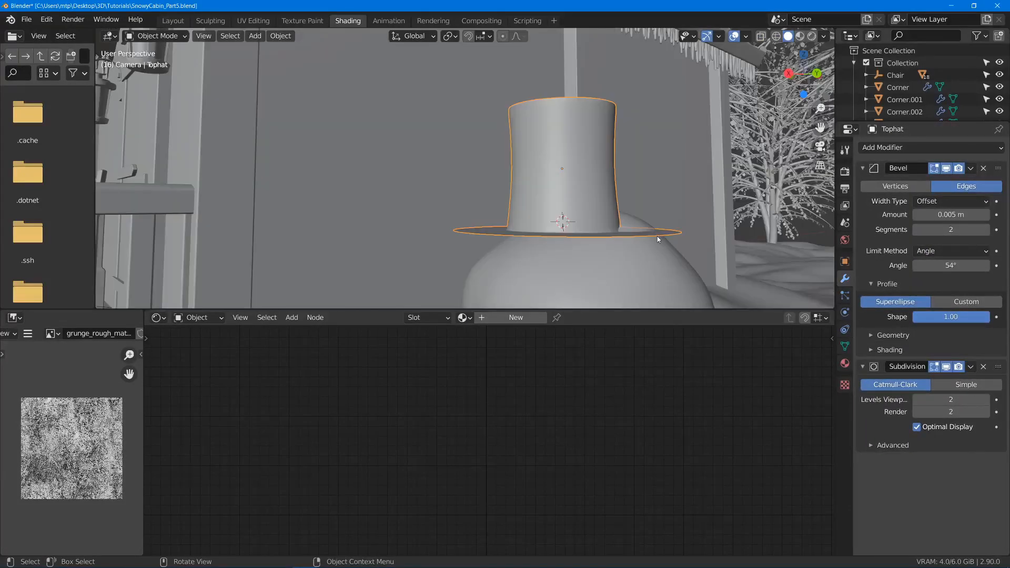
middle_drag(657, 236, 550, 166)
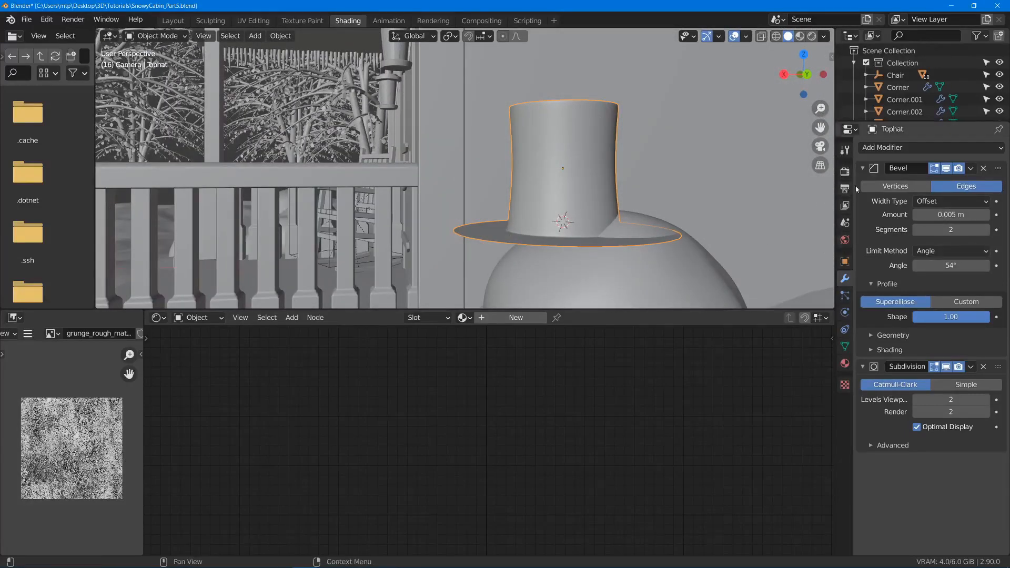
- Collapse the Bevel and Subdivision settings, and add a Solidify modifier placed first in the Tophat's modifier stack
click(882, 168)
click(863, 185)
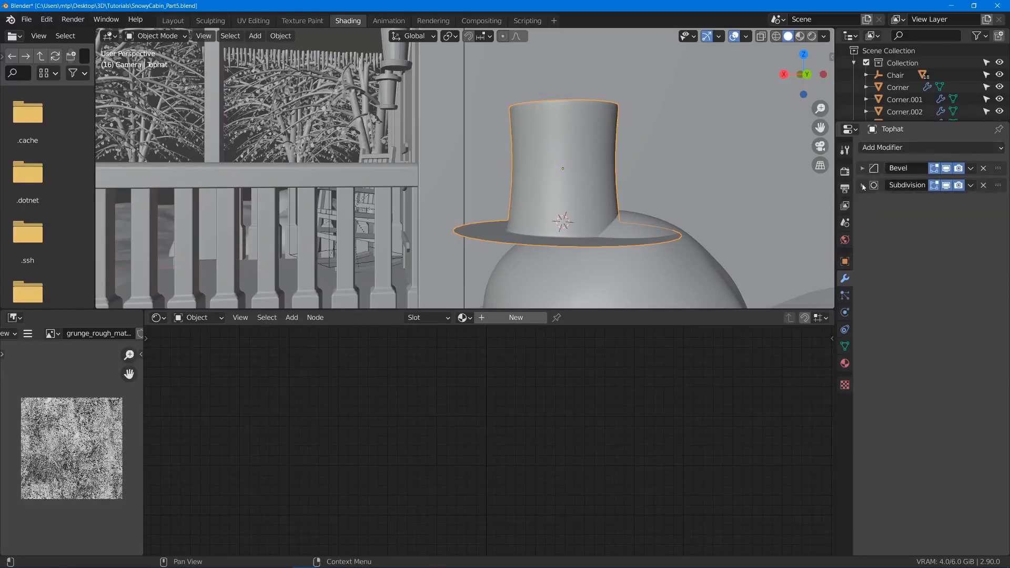
middle_drag(626, 226, 606, 221)
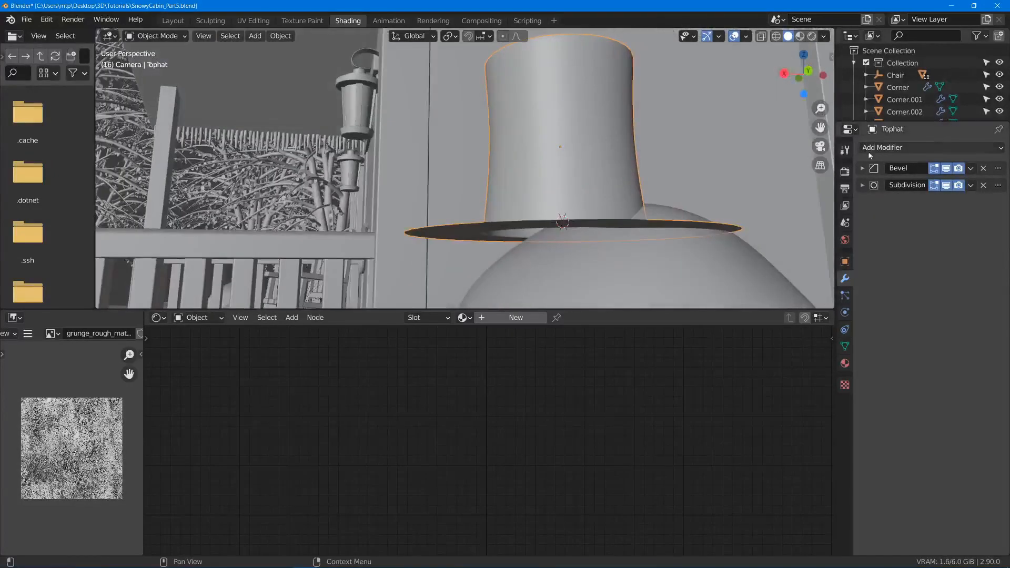
click(894, 147)
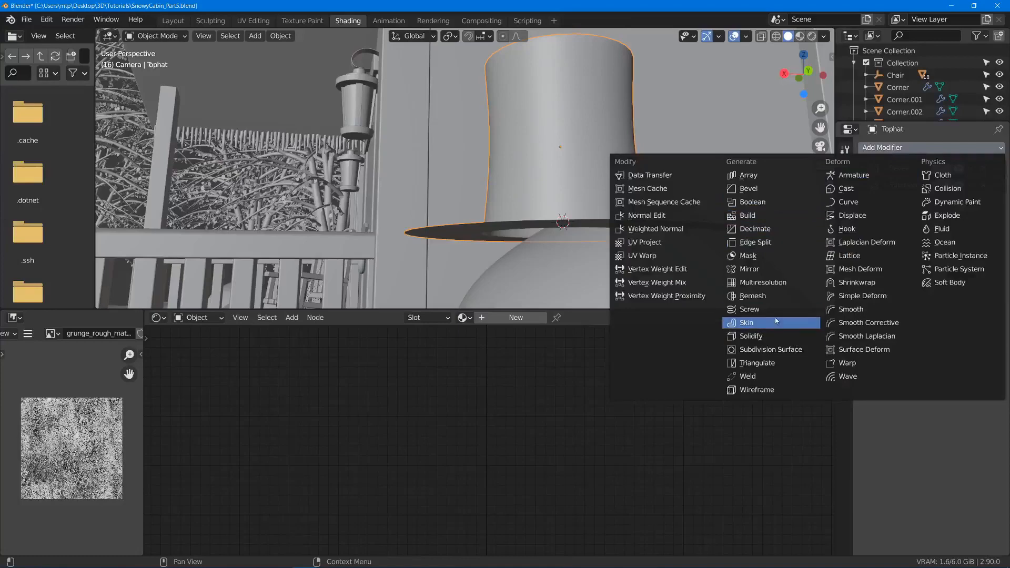
click(750, 336)
middle_drag(584, 263, 571, 254)
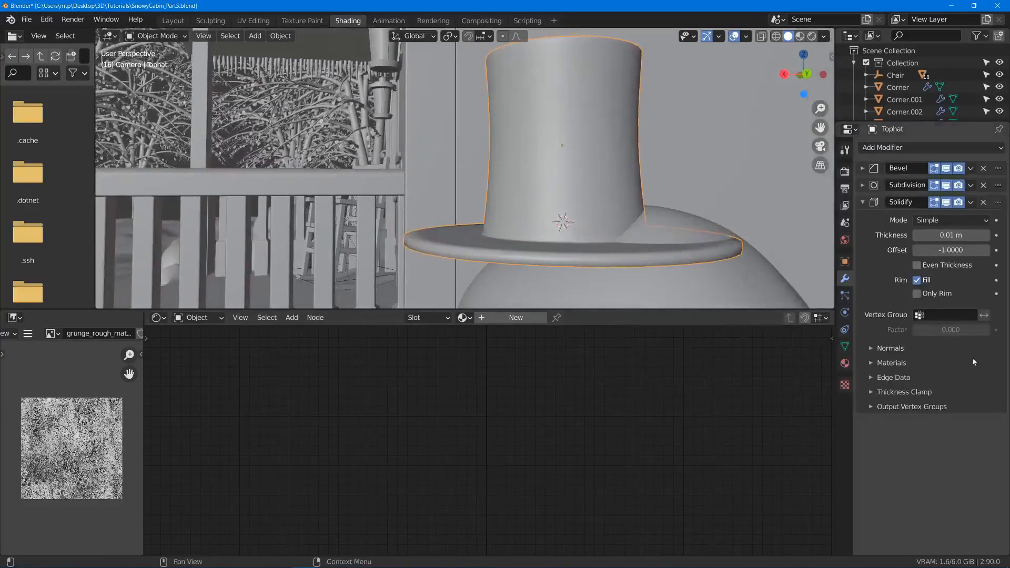
drag(998, 203, 1000, 157)
middle_drag(642, 255, 597, 232)
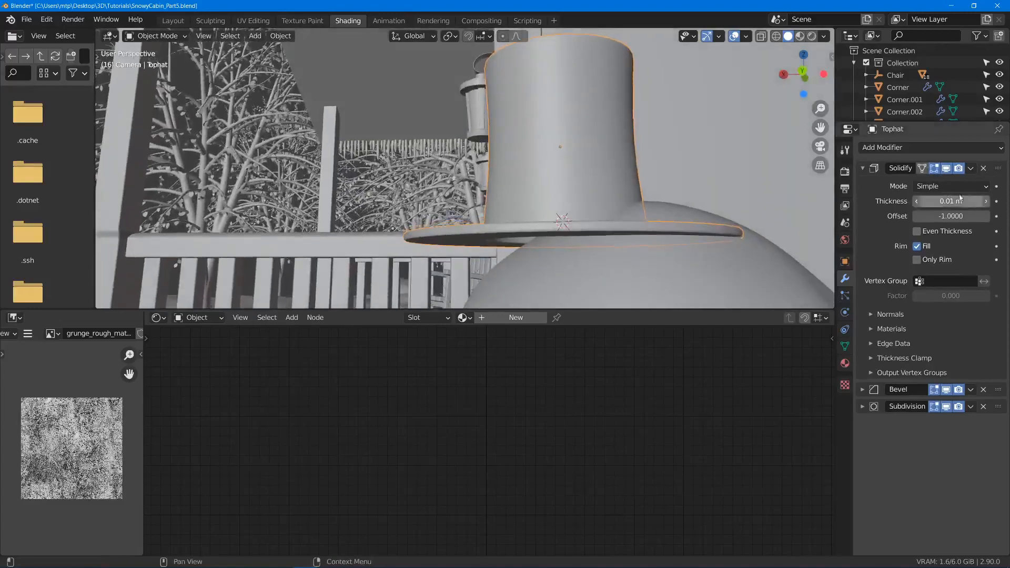
- Set the Solidify modifier's thickness to 0.005 m and save the file
click(939, 203)
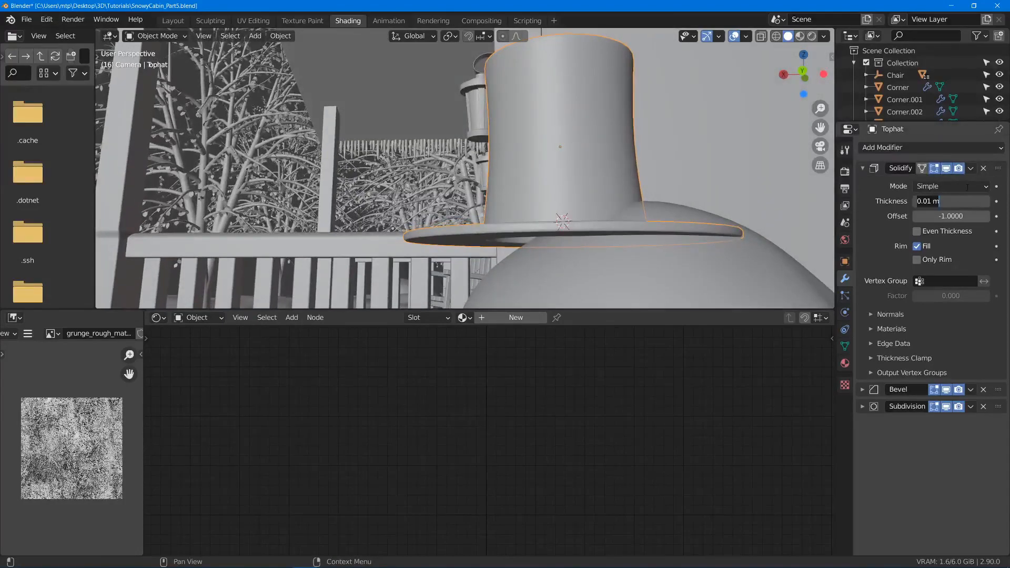
key(BackSpace)
text(.005)
key(Return)
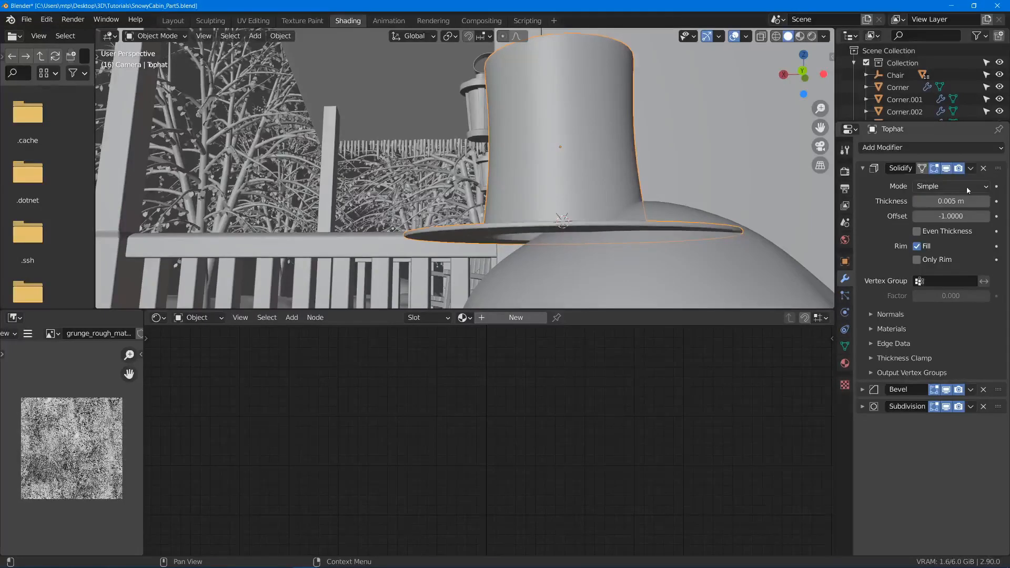
middle_drag(526, 169, 550, 189)
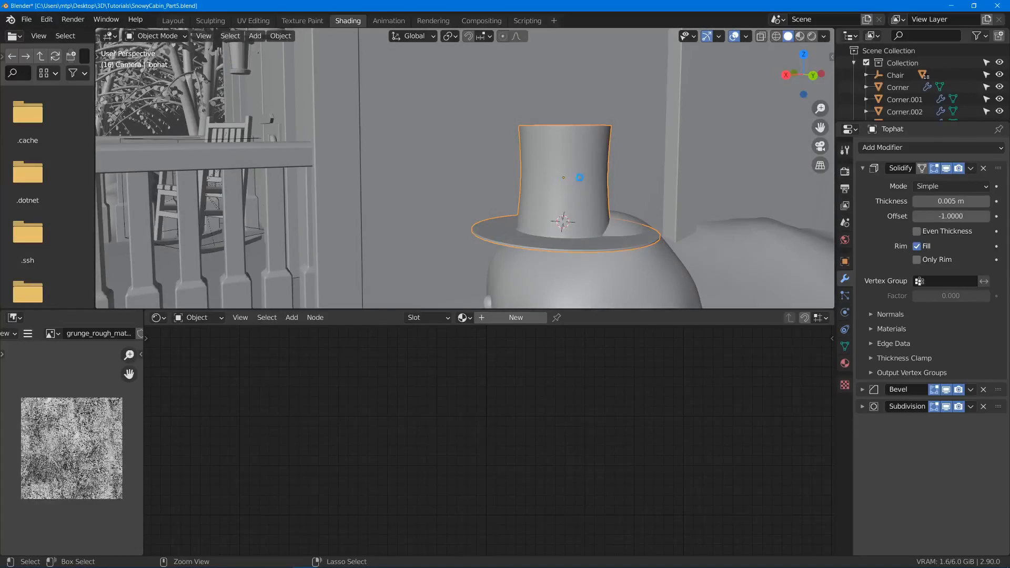
key(ctrl+s)
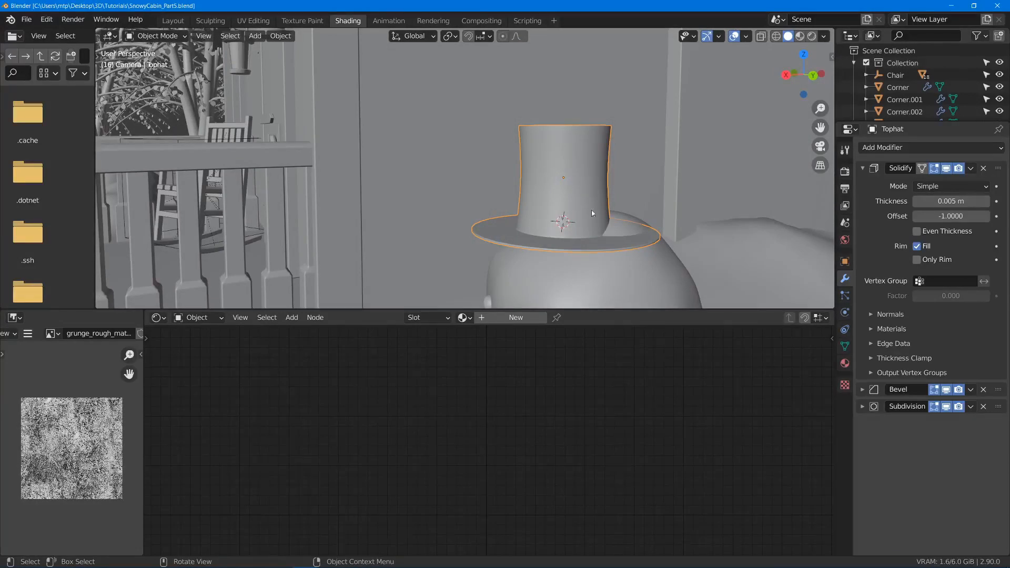
- Duplicate the face ring around the lower half of the hat's crown in place and scale the copy to about 1.069 as a hat band
scroll(534, 223, up, 2)
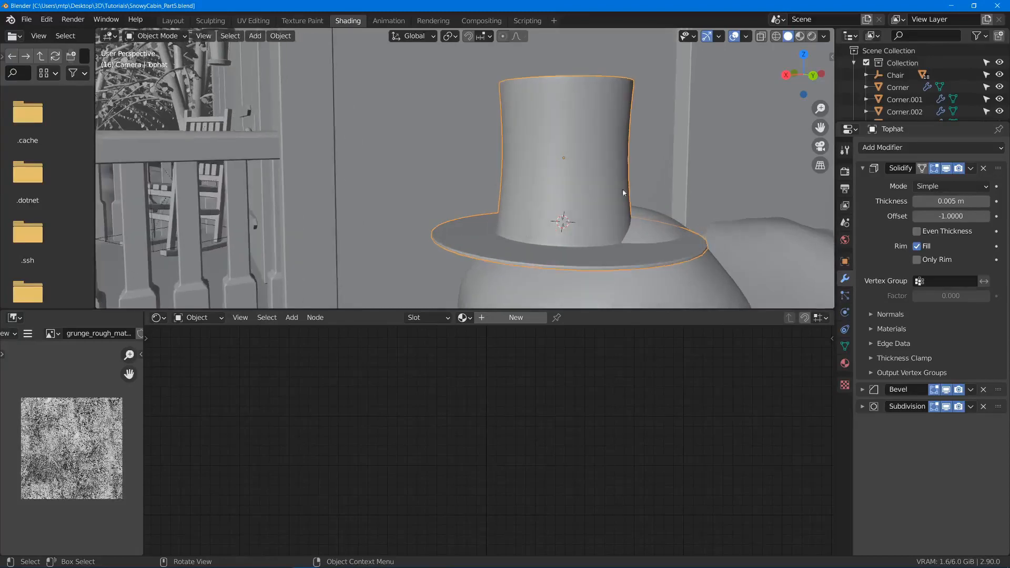
key(Tab)
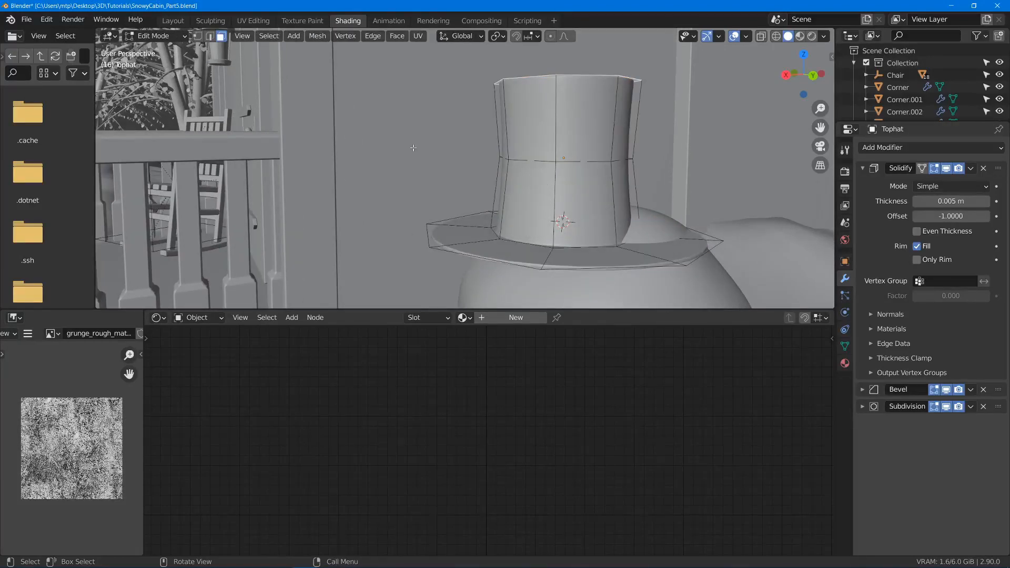
alt+click(553, 191)
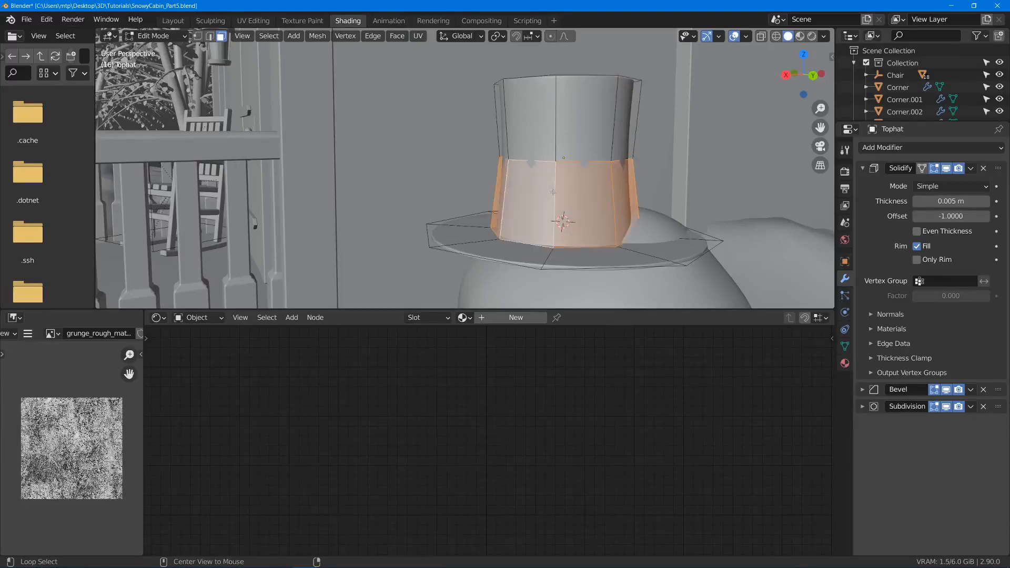
middle_drag(572, 205, 575, 204)
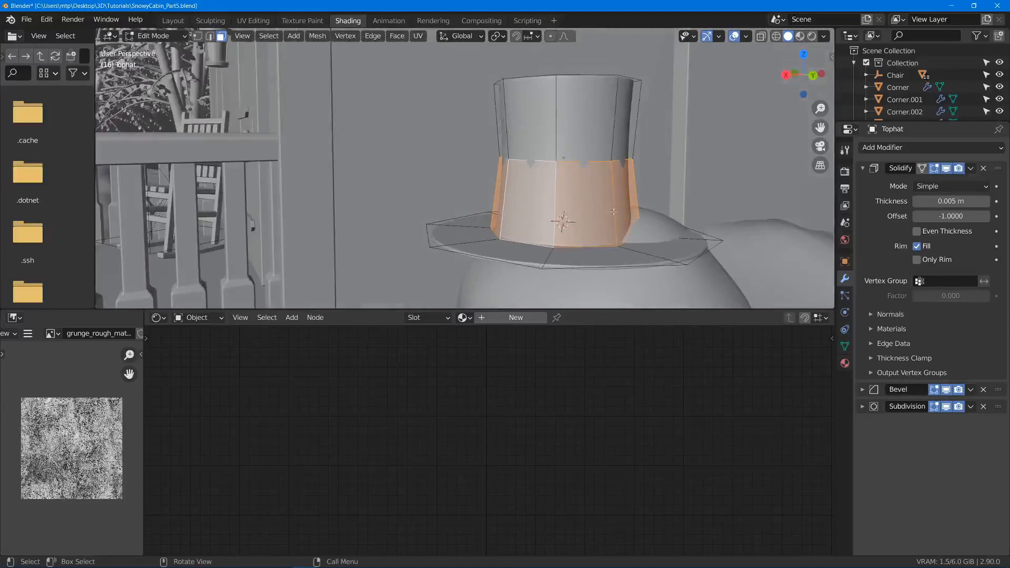
key(shift+d)
right_click(550, 183)
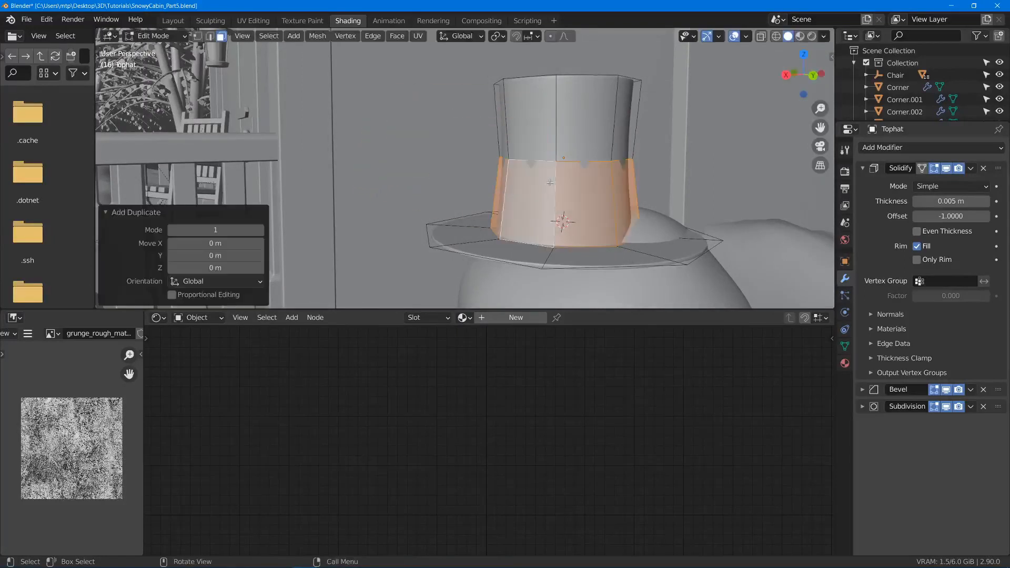
key(s)
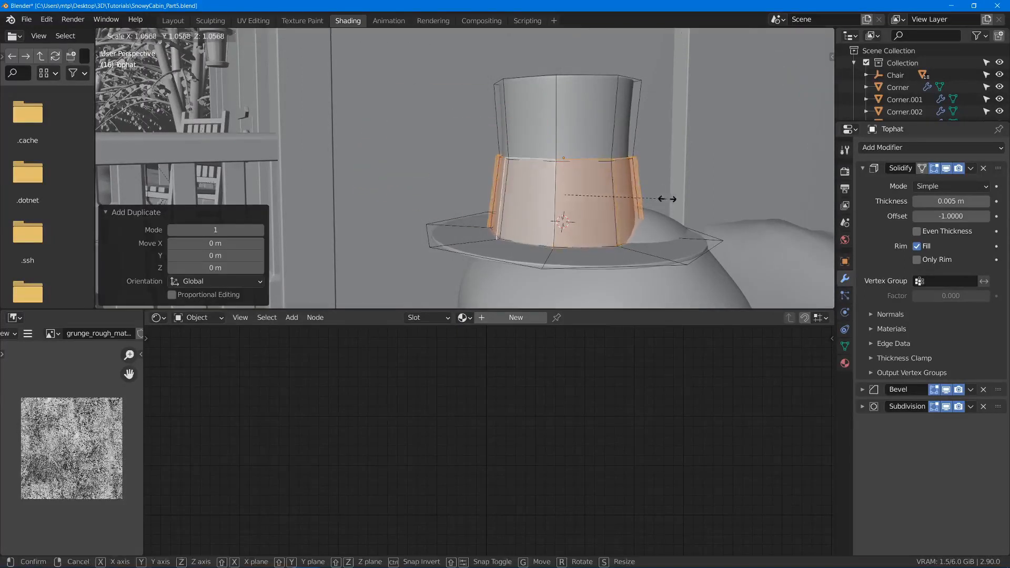
click(668, 199)
key(s)
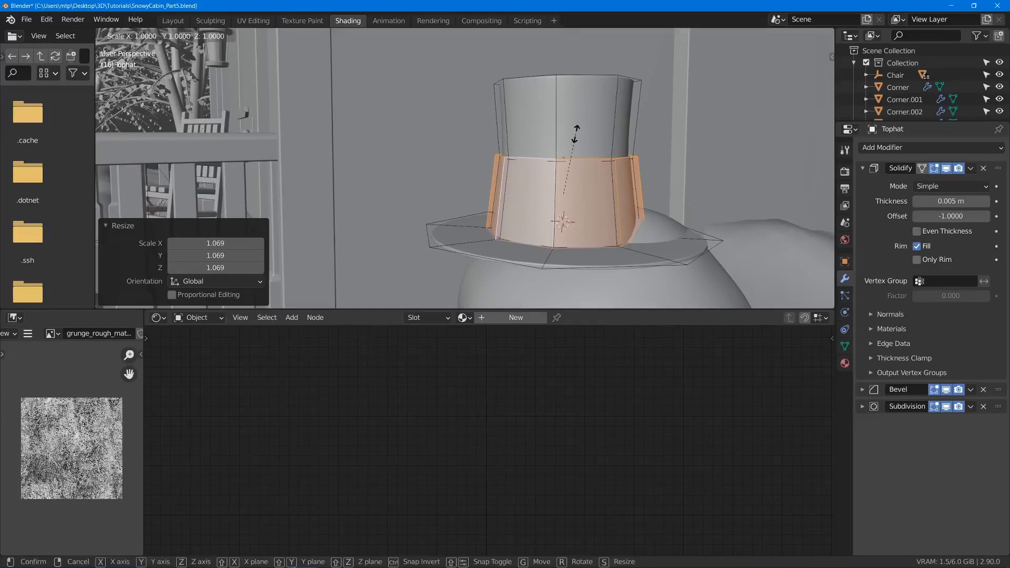
right_click(576, 134)
- Select the bottom edge loop of the hat band and slide it upward by a factor of about 0.097
key(2)
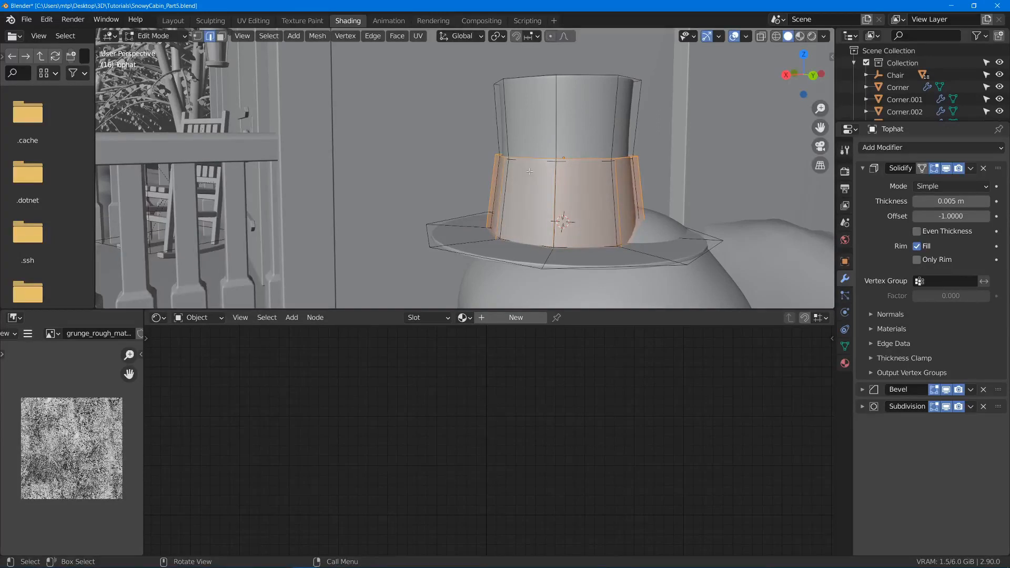
alt+click(508, 239)
mouse_move(512, 253)
middle_down()
mouse_move(521, 239)
mouse_move(492, 268)
middle_up()
key(z)
click(451, 246)
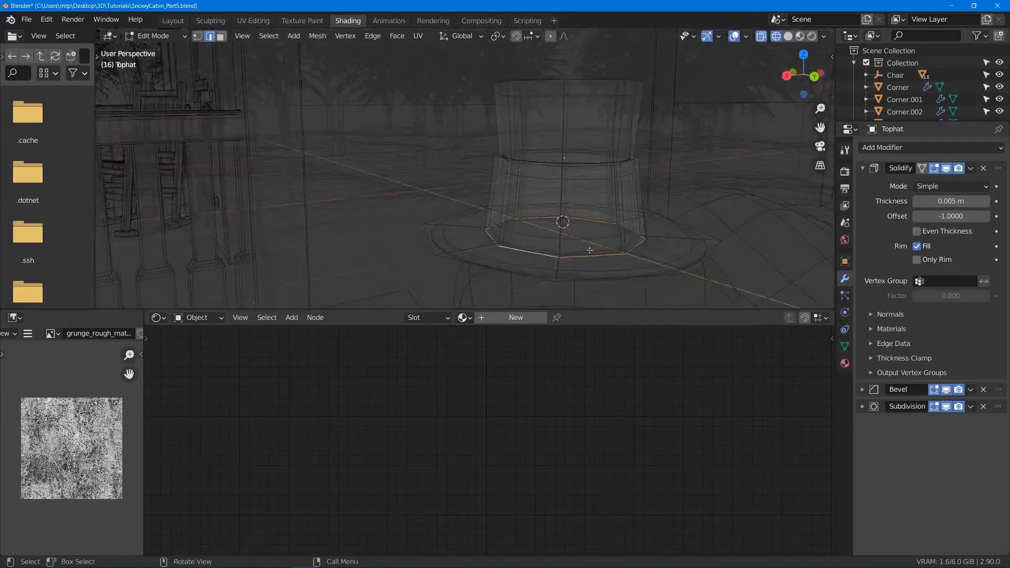
key(z)
click(723, 242)
middle_drag(643, 244, 620, 227)
key(g)
key(g)
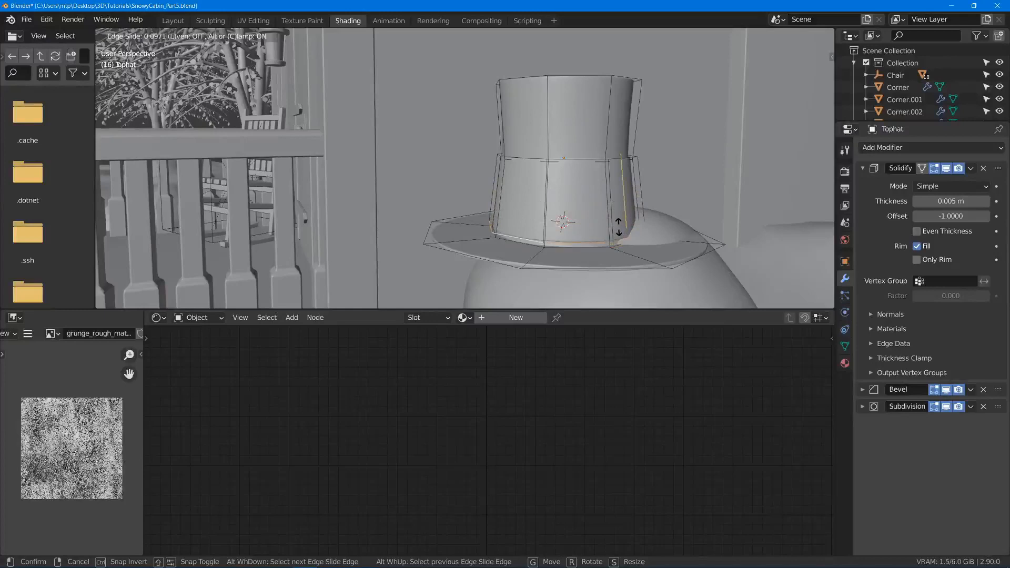
click(618, 226)
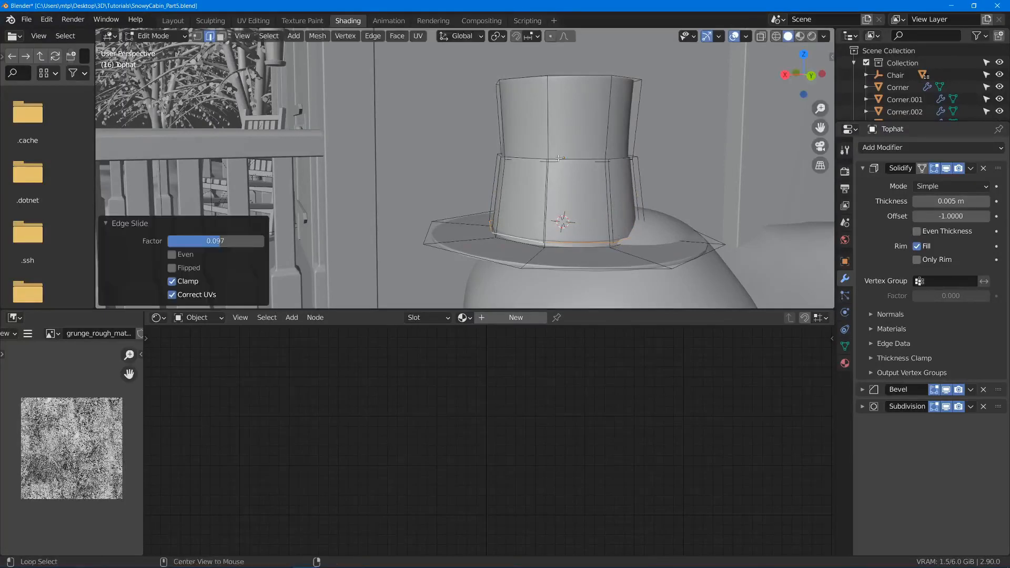
- Slide the hat band's top edge loop downward by a factor of about 0.434 and return to Object Mode
alt+click(559, 157)
key(g)
key(g)
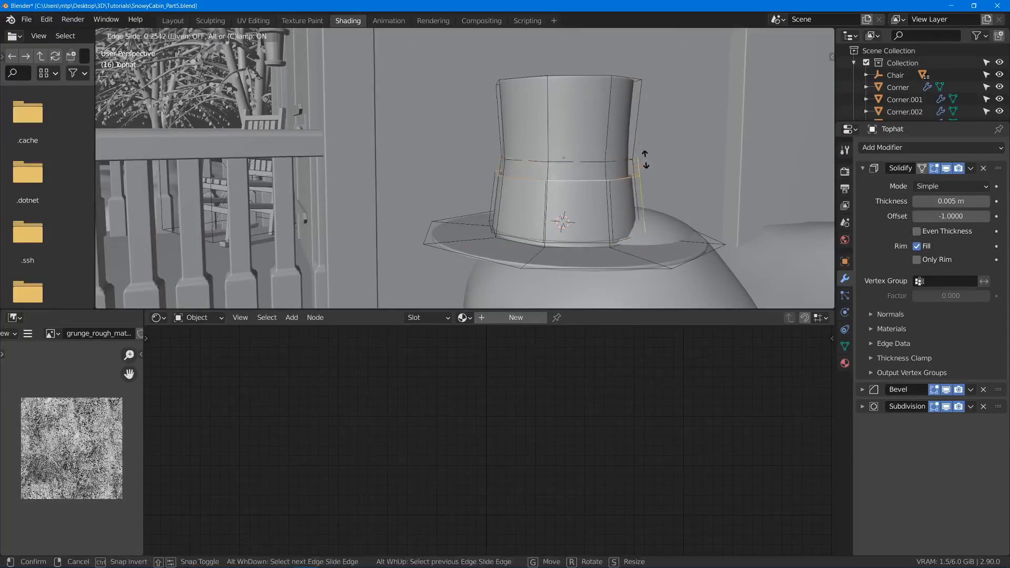
click(648, 166)
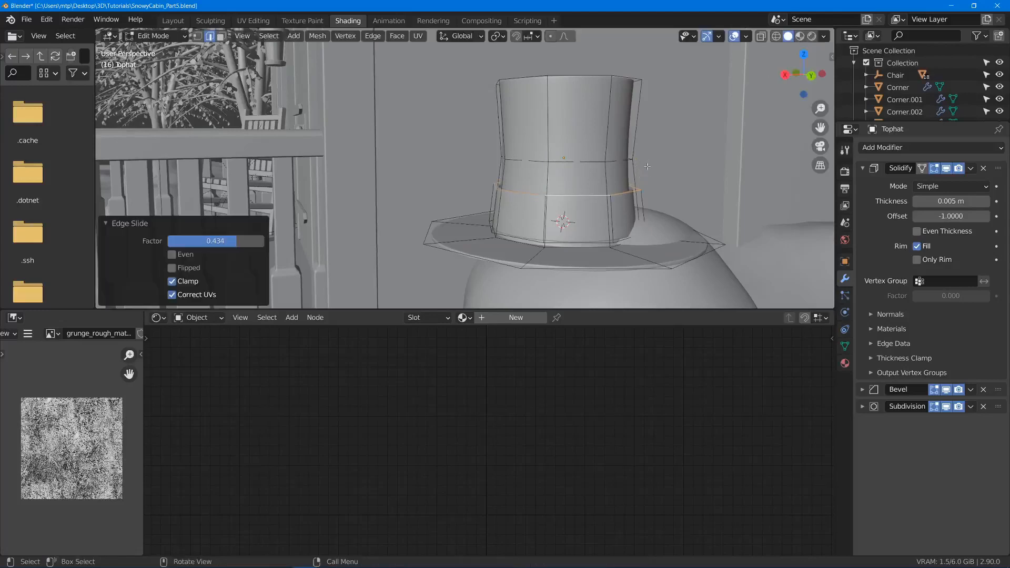
key(Tab)
key(z)
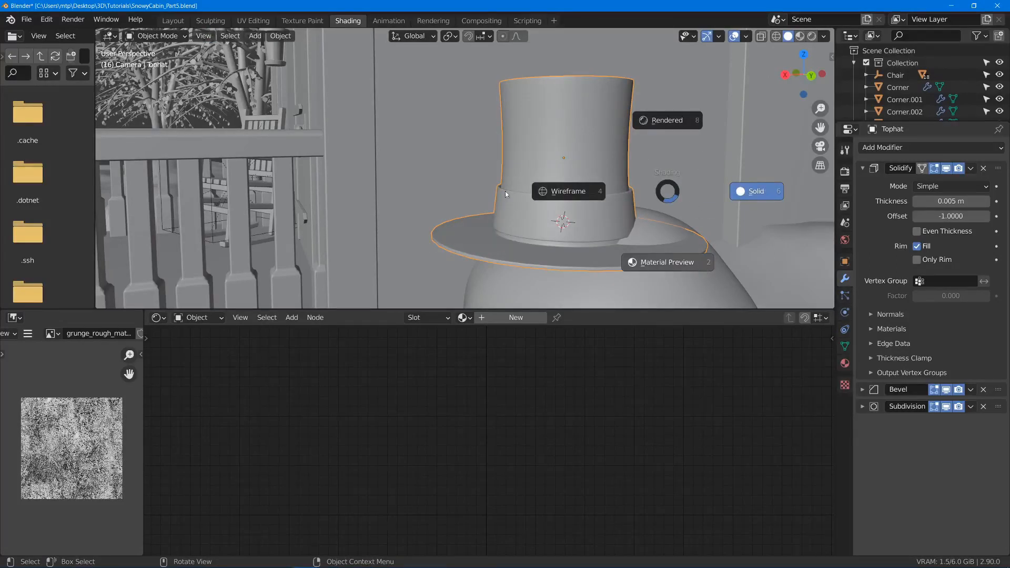
- Switch the viewport to Material Preview shading and save the file
key(2)
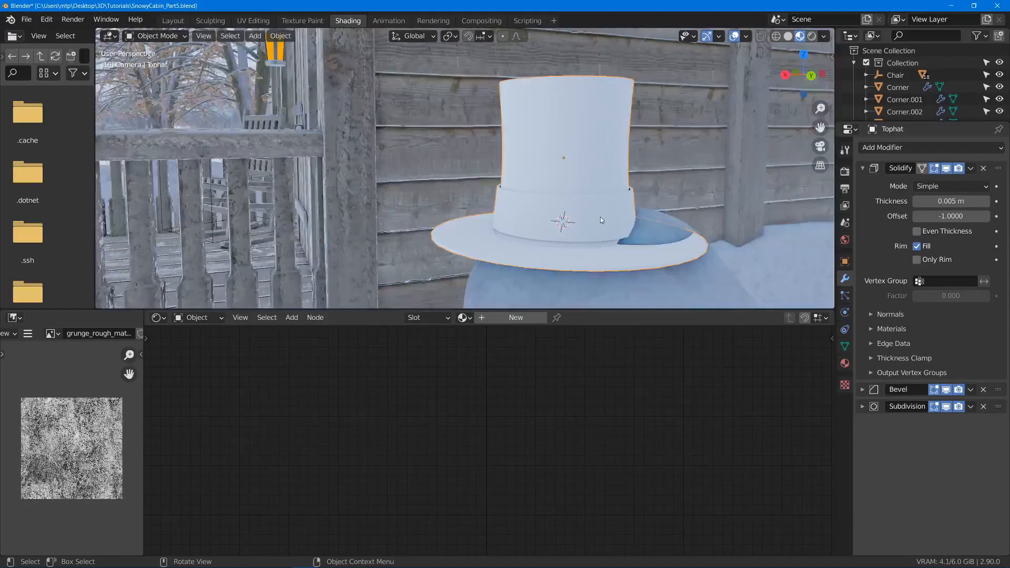
key(ctrl+s)
- Select the linked hat band geometry, lower it about 0.005 m along Z, and return to Object Mode in Material Preview
scroll(568, 218, up, 3)
key(Tab)
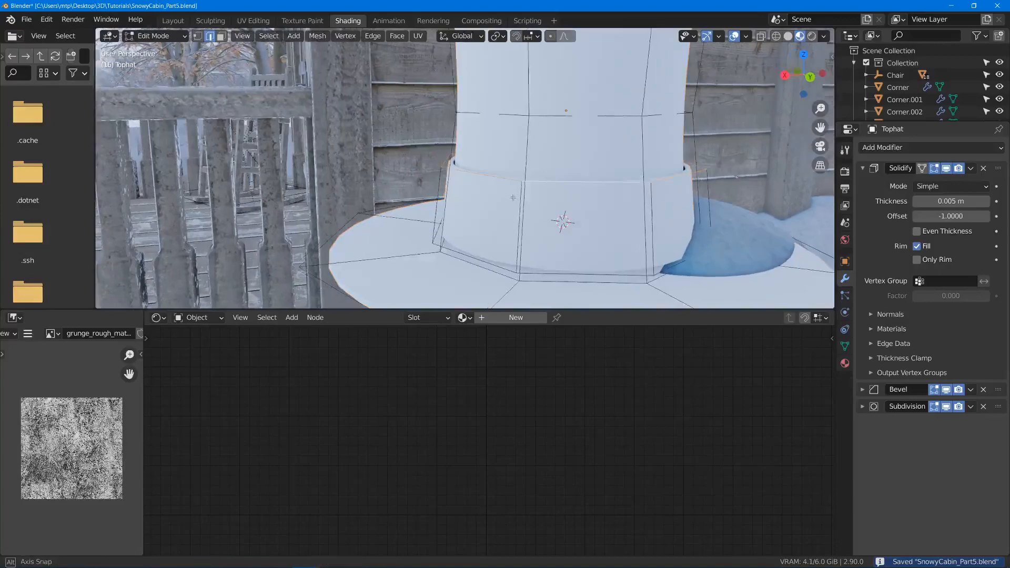
key(l)
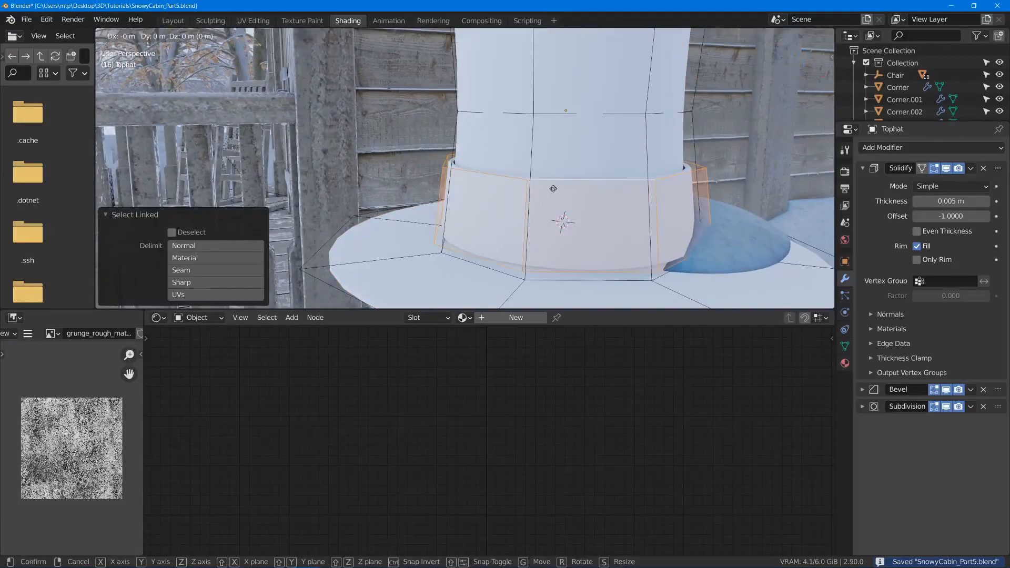
key(g)
key(z)
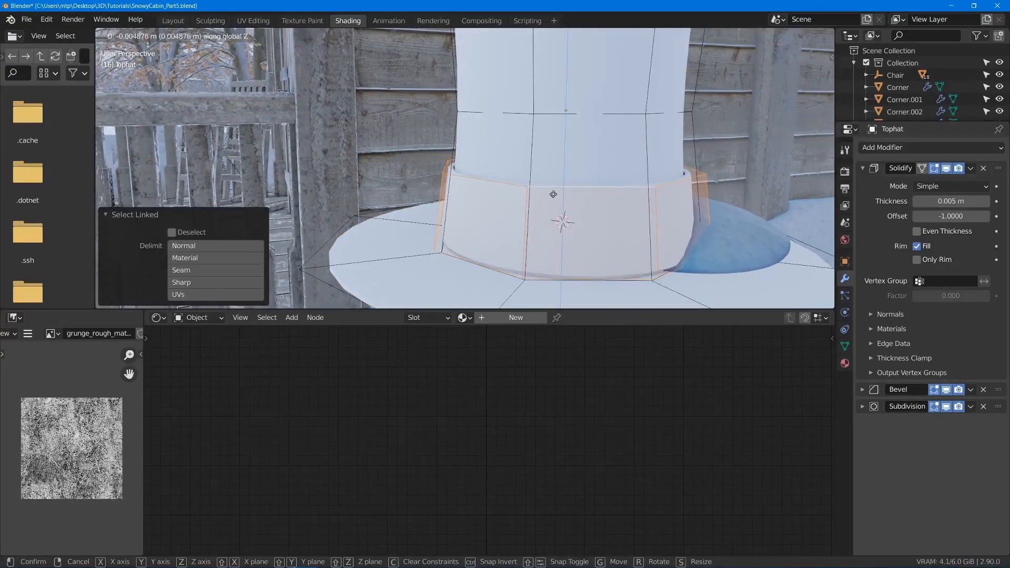
click(553, 195)
key(z)
click(693, 190)
scroll(693, 191, down, 2)
key(z)
click(659, 256)
key(Tab)
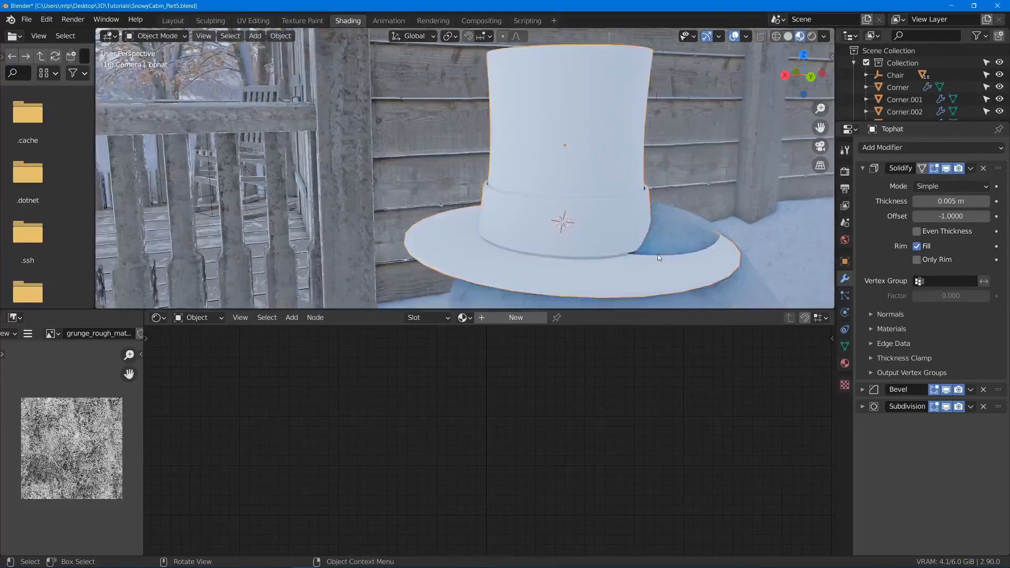
- Create a new material for the top hat and name it Fabric Black
scroll(655, 247, down, 5)
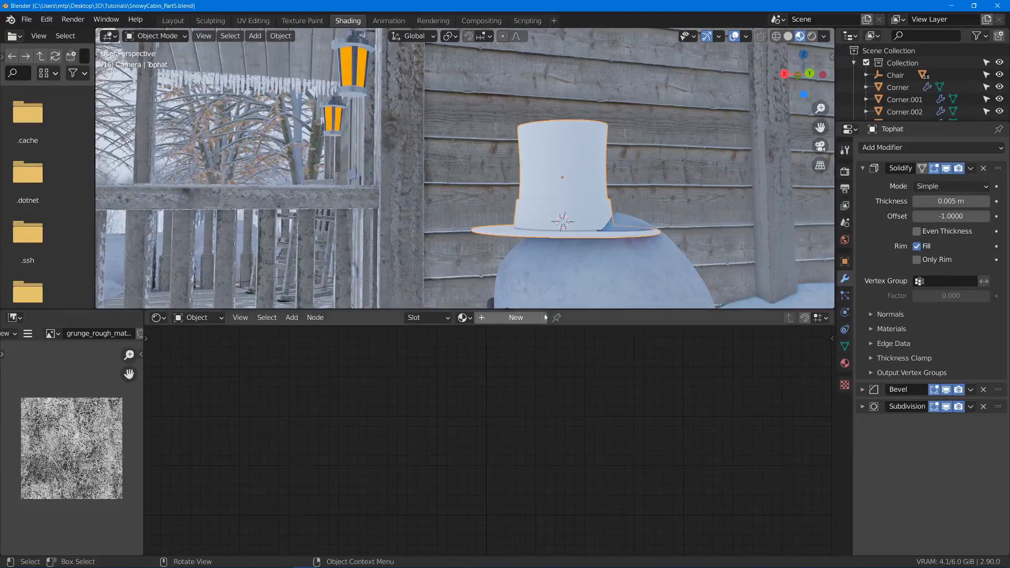
click(516, 318)
click(509, 317)
text(Fabri)
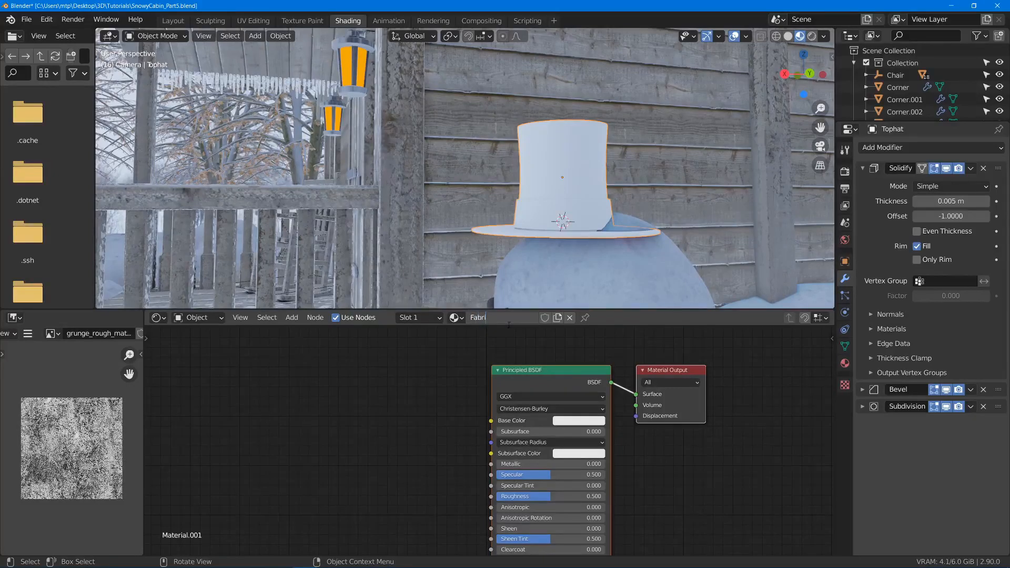
text(c Black)
key(Return)
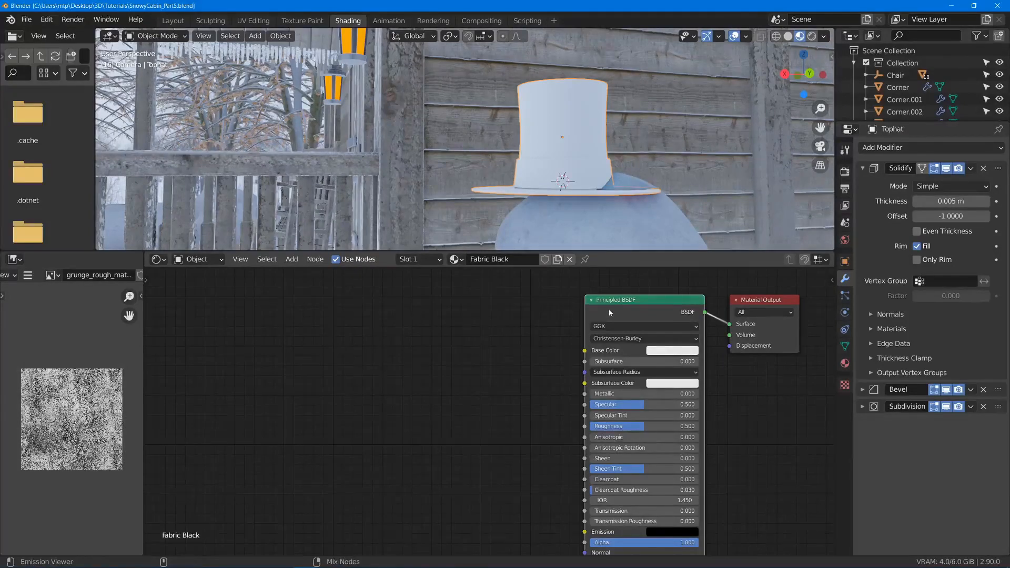
- Build a Principled texture setup from the Fabric folder's book_pattern col1, nor and rough 4k images, and save the file
key(ctrl+shift+t)
scroll(275, 305, down, 5)
click(246, 344)
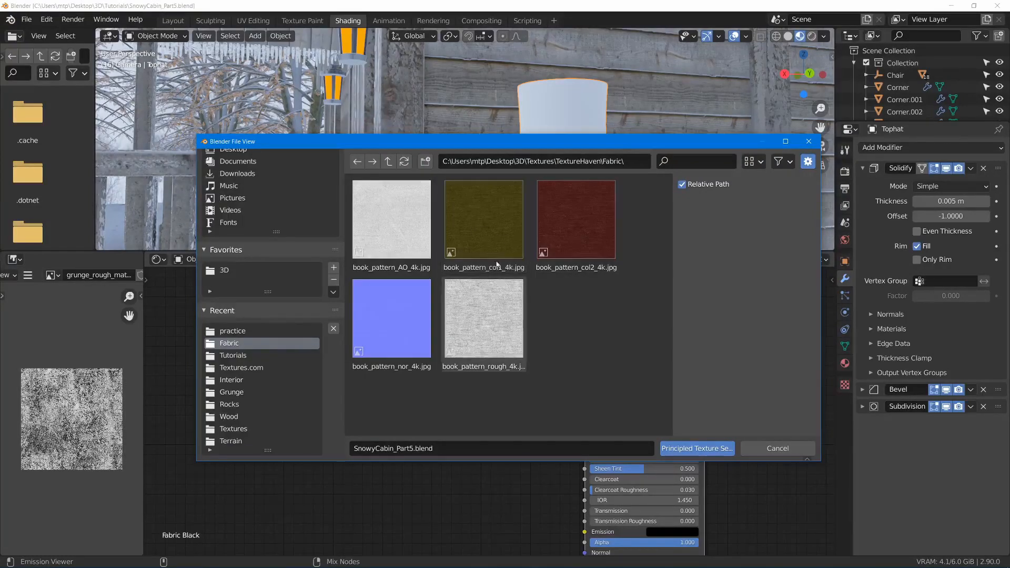
click(484, 228)
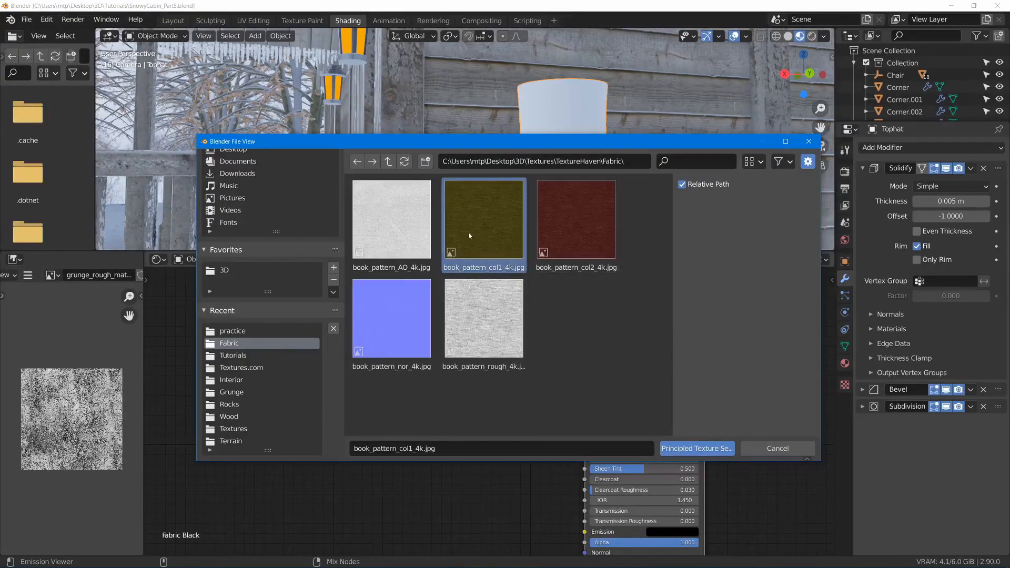
shift+click(395, 322)
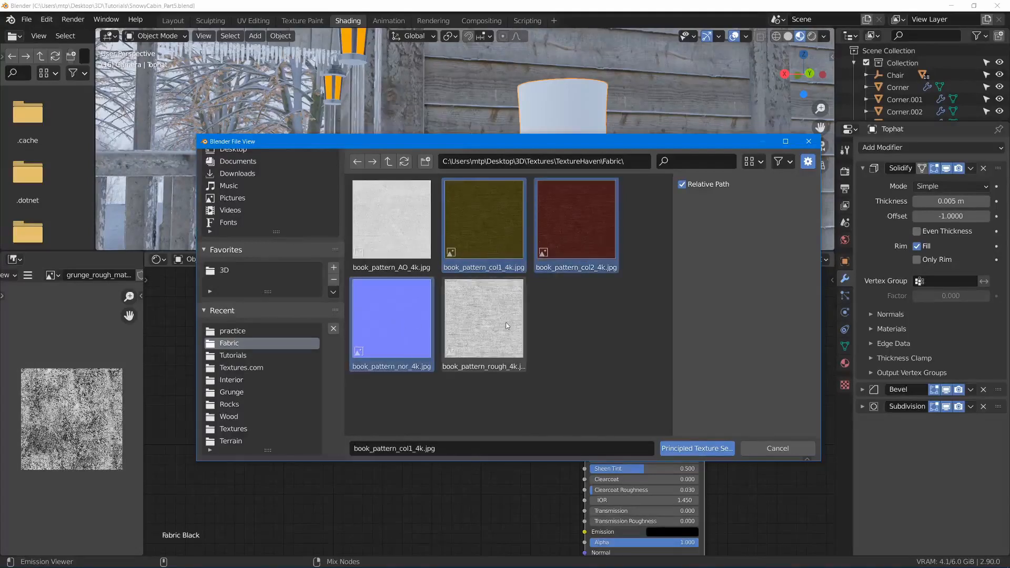
shift+click(489, 329)
click(697, 448)
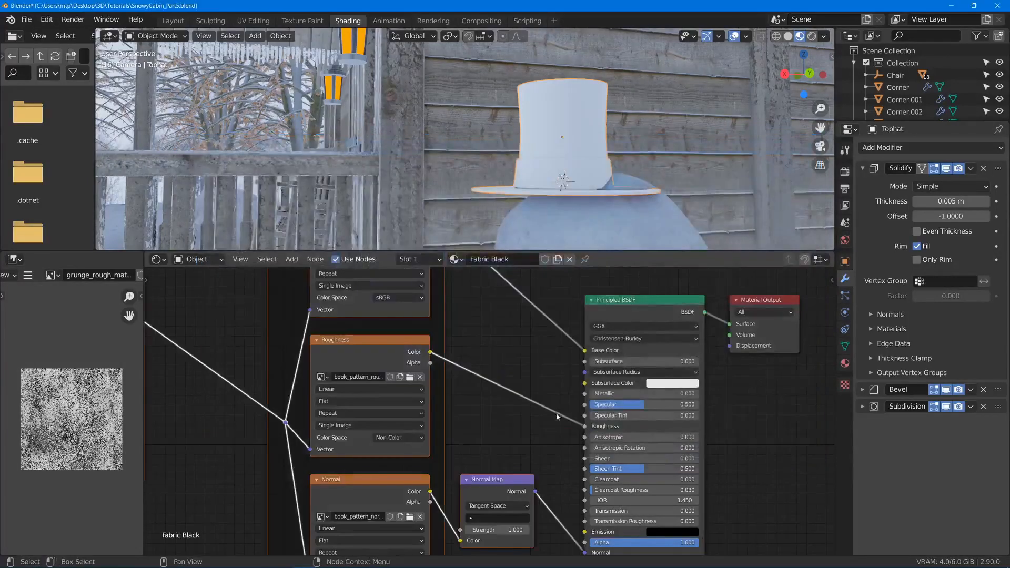
scroll(488, 371, down, 2)
middle_drag(491, 371, 613, 354)
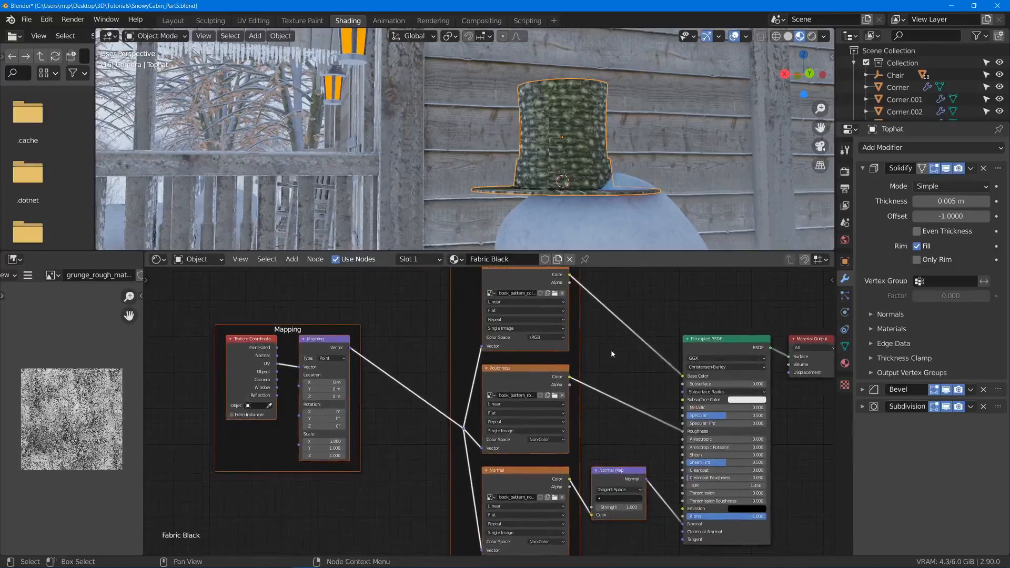
key(ctrl+s)
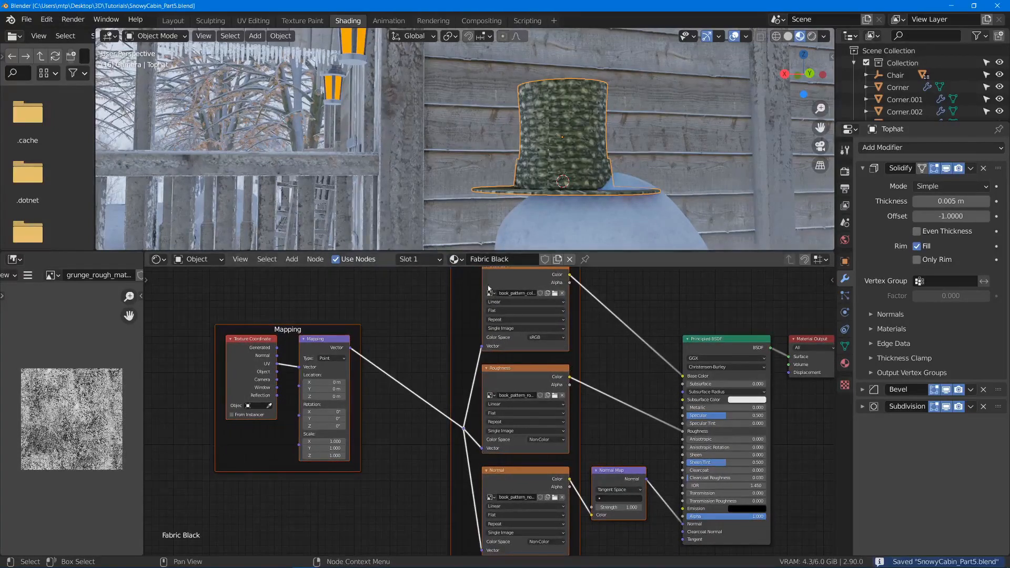
- Set the projection of the Base Color, Roughness and Normal image textures to Box
scroll(486, 302, up, 3)
click(486, 303)
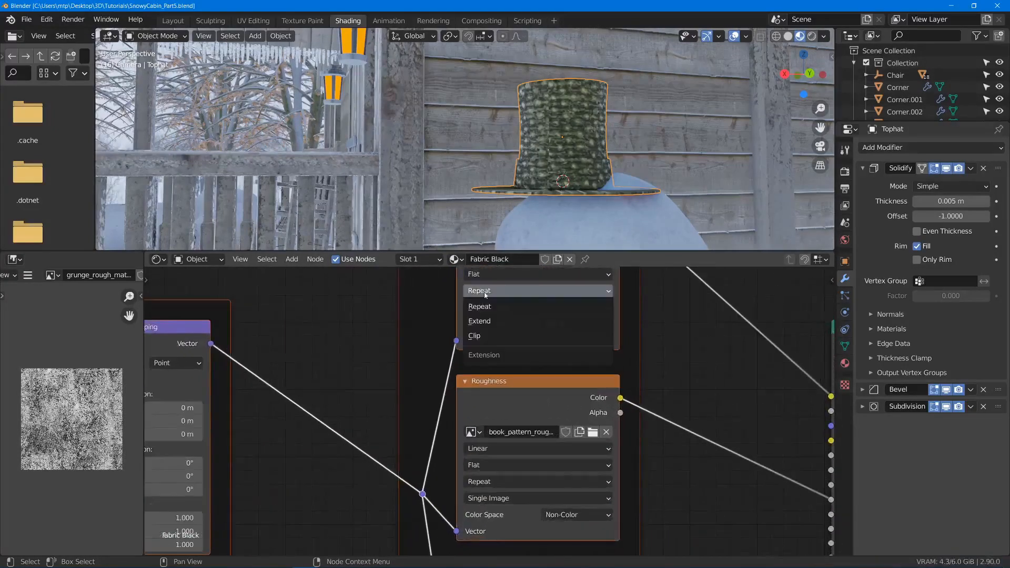
click(480, 277)
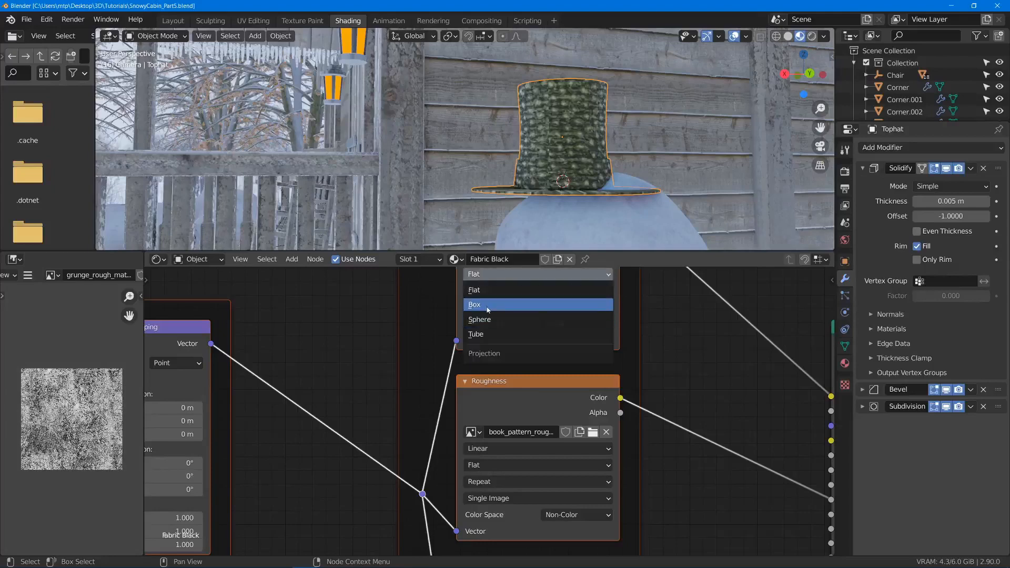
click(488, 306)
middle_drag(521, 507, 539, 452)
click(509, 412)
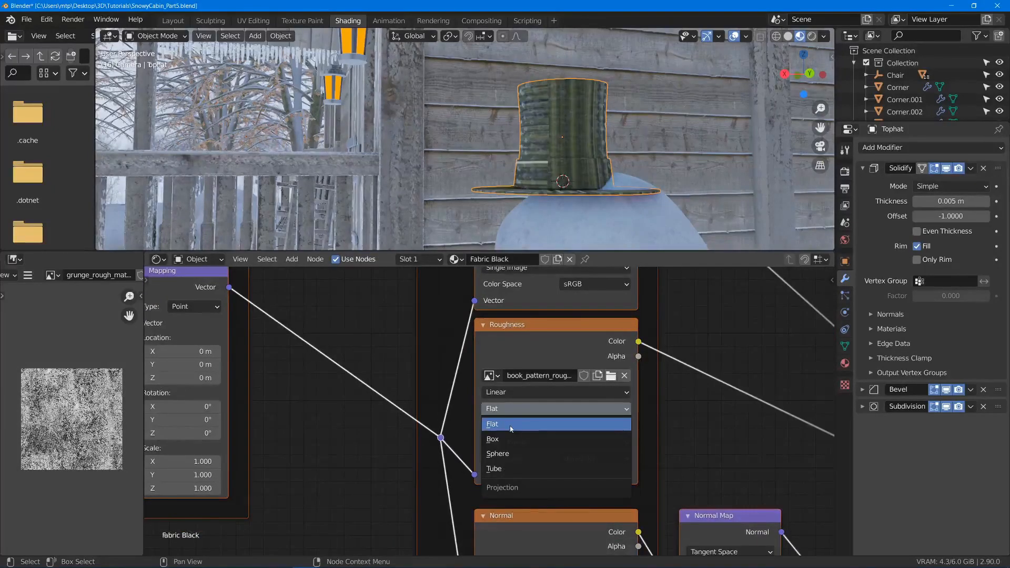
click(509, 424)
middle_drag(518, 520, 531, 326)
click(508, 410)
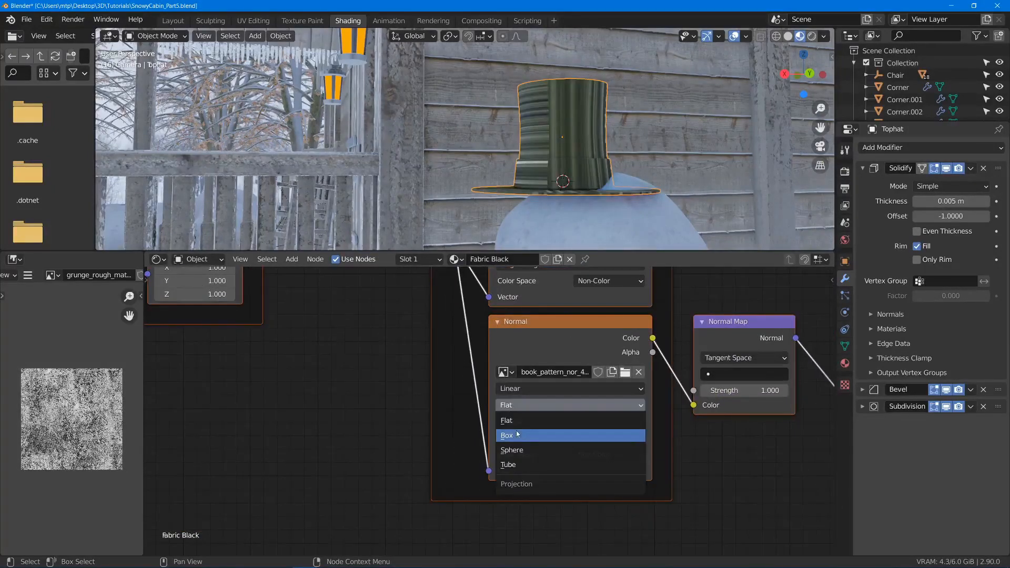
click(510, 435)
- Set the box projection Blend to about 0.214 for Normal, 0.188 for Roughness and 0.237 for Base Color
drag(520, 422, 528, 422)
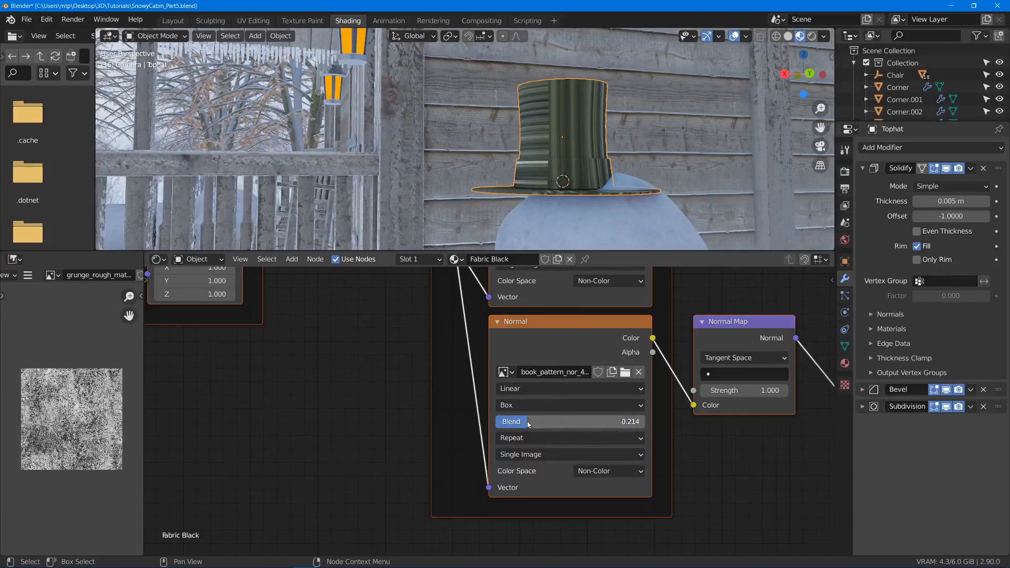
middle_drag(516, 281, 495, 388)
drag(488, 338, 503, 338)
middle_drag(504, 336, 496, 471)
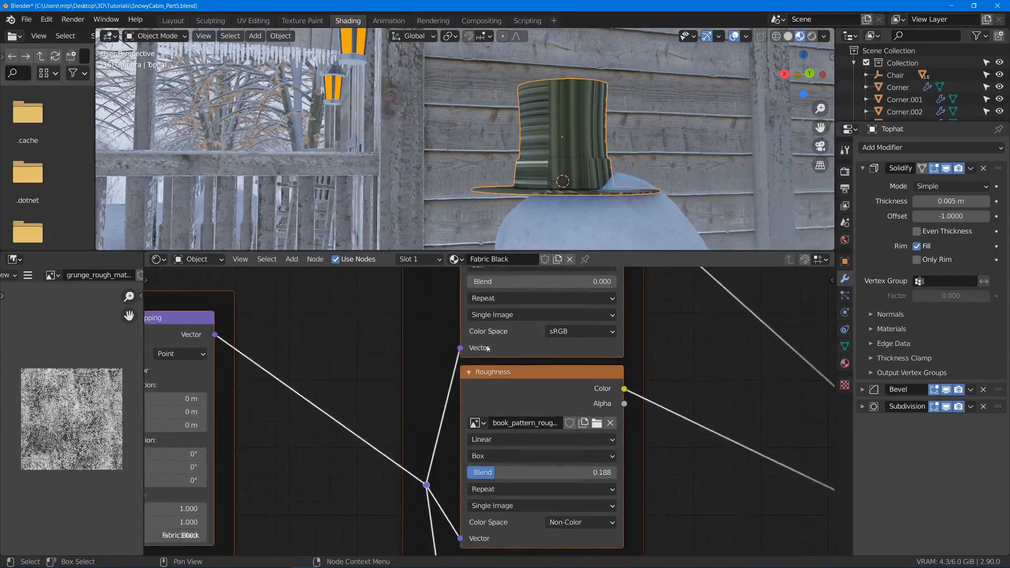
drag(496, 282, 503, 281)
- Connect the Texture Coordinate node's Generated output to the Mapping node's Vector input in place of UV
middle_drag(499, 298, 613, 325)
scroll(492, 489, down, 4)
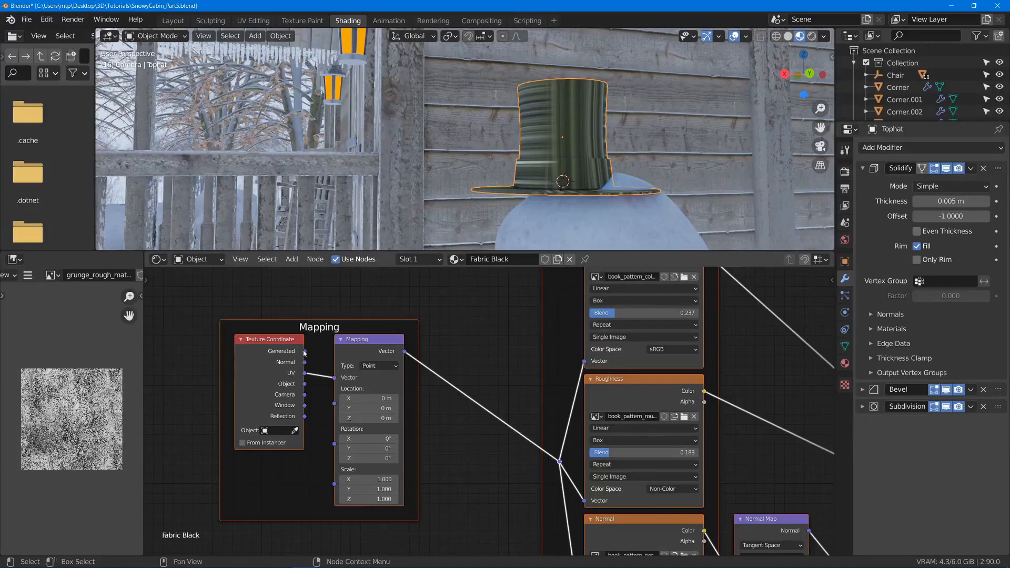
drag(305, 353, 334, 378)
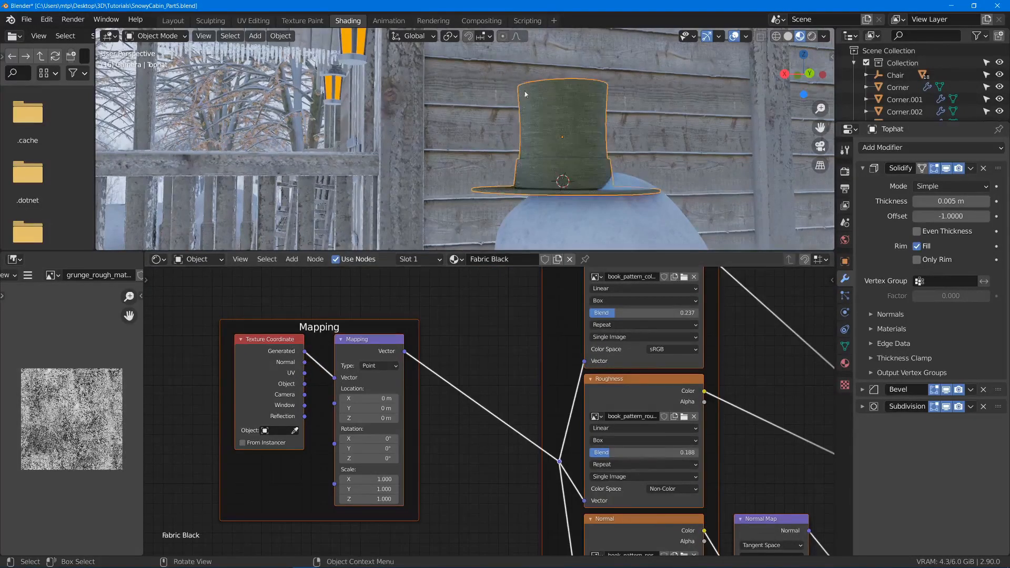
- Examine the fabric texture on the hat's crown, band and brim up close and from a distance
scroll(545, 140, up, 3)
middle_drag(545, 140, 517, 191)
scroll(529, 143, up, 4)
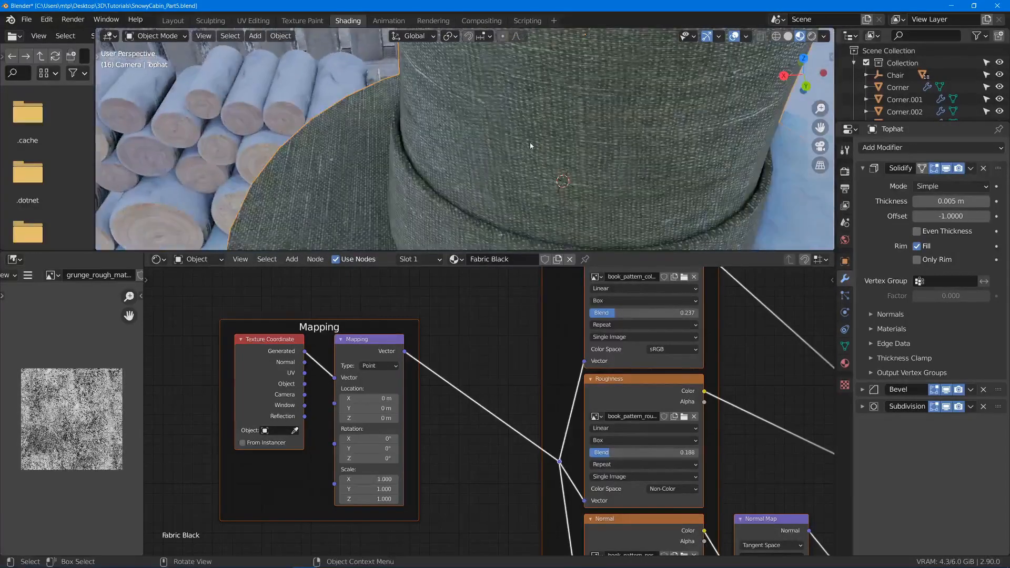
scroll(522, 196, down, 3)
scroll(522, 196, down, 6)
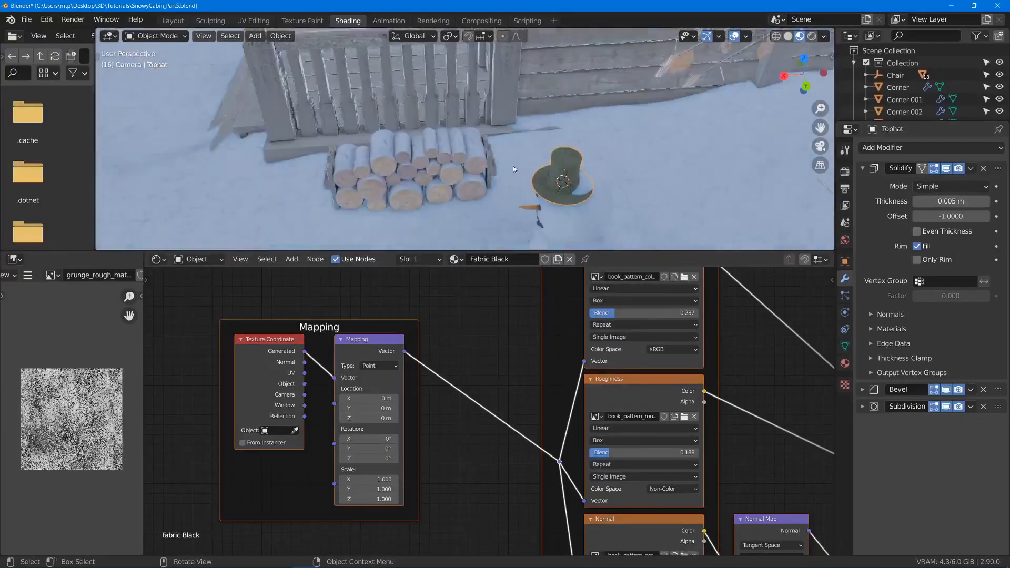
middle_drag(513, 166, 548, 103)
scroll(546, 117, up, 9)
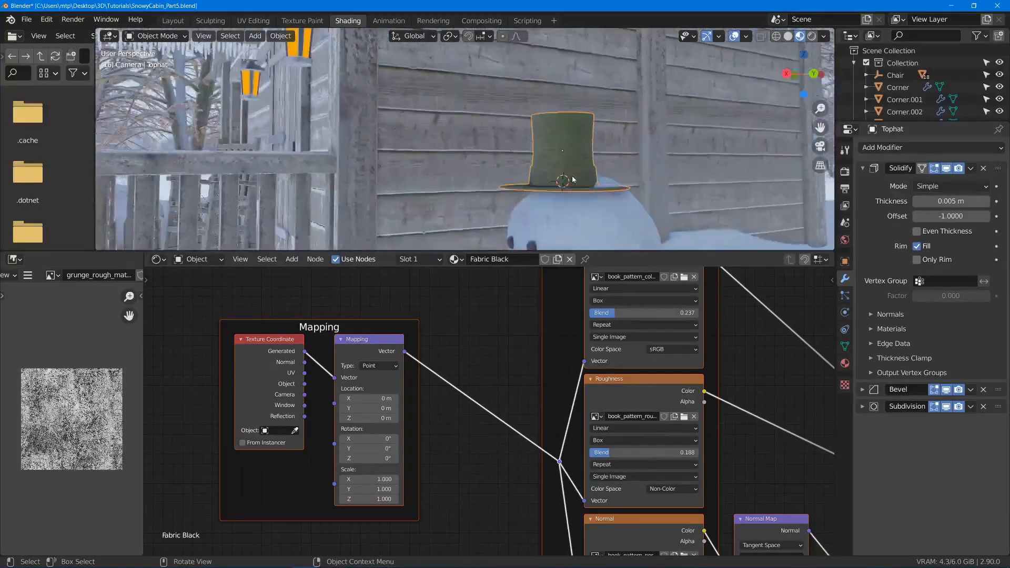
scroll(548, 144, up, 4)
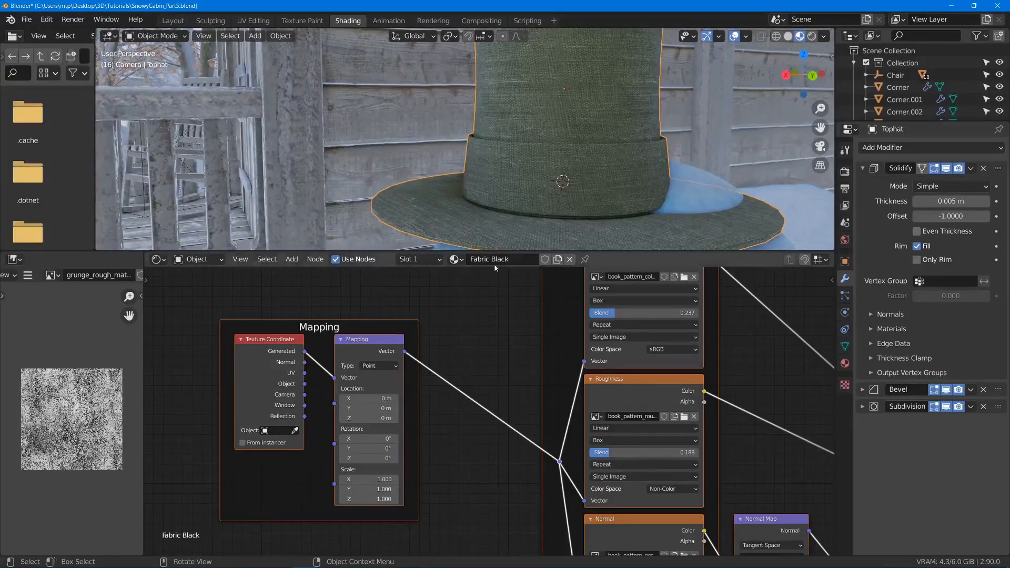
- Insert a Hue Saturation Value node between the Base Color texture and the Principled BSDF's Base Color input
middle_drag(496, 355, 449, 414)
scroll(447, 415, down, 4)
middle_drag(730, 437, 557, 548)
middle_drag(515, 387, 526, 529)
key(shift+a)
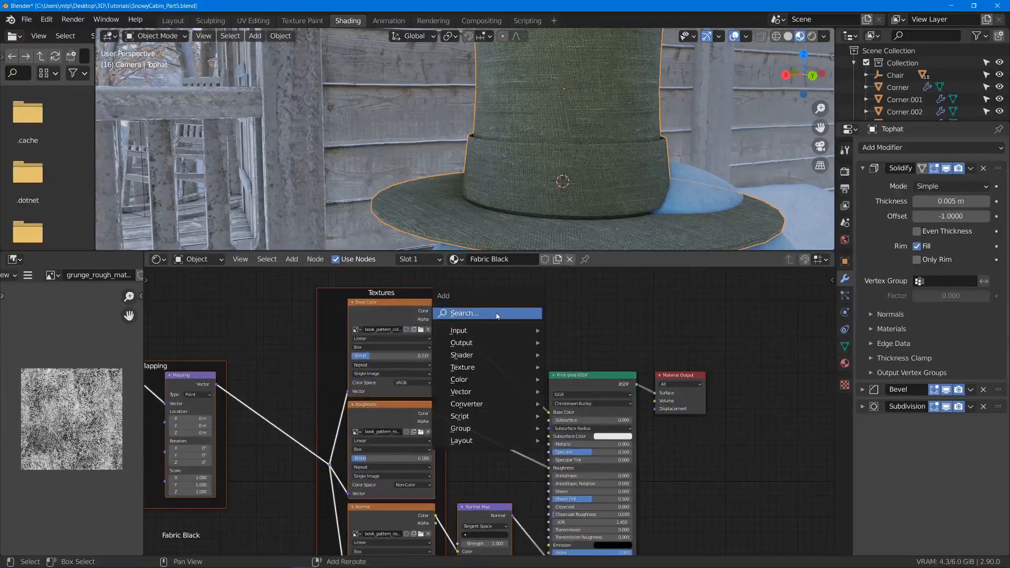
click(508, 312)
text(hues)
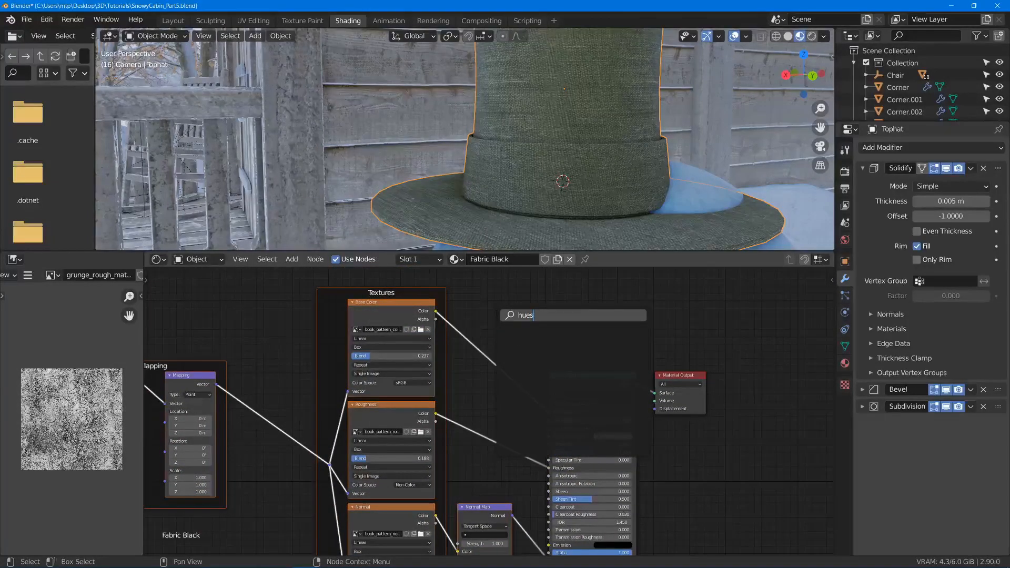
key(Return)
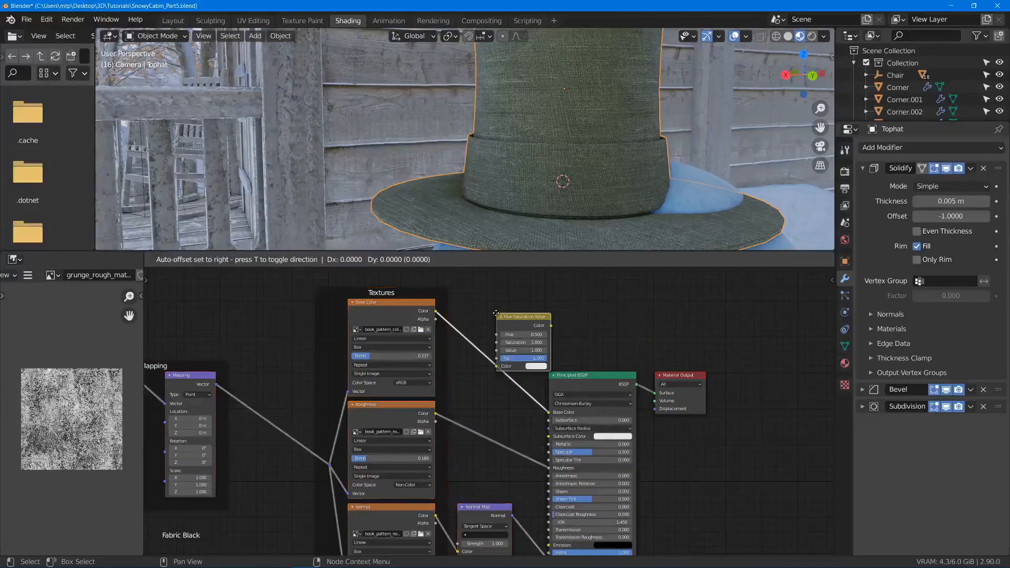
click(464, 315)
- Set the Hue Saturation Value node's Value to 0.200 and its Hue to 1.000
scroll(505, 363, up, 2)
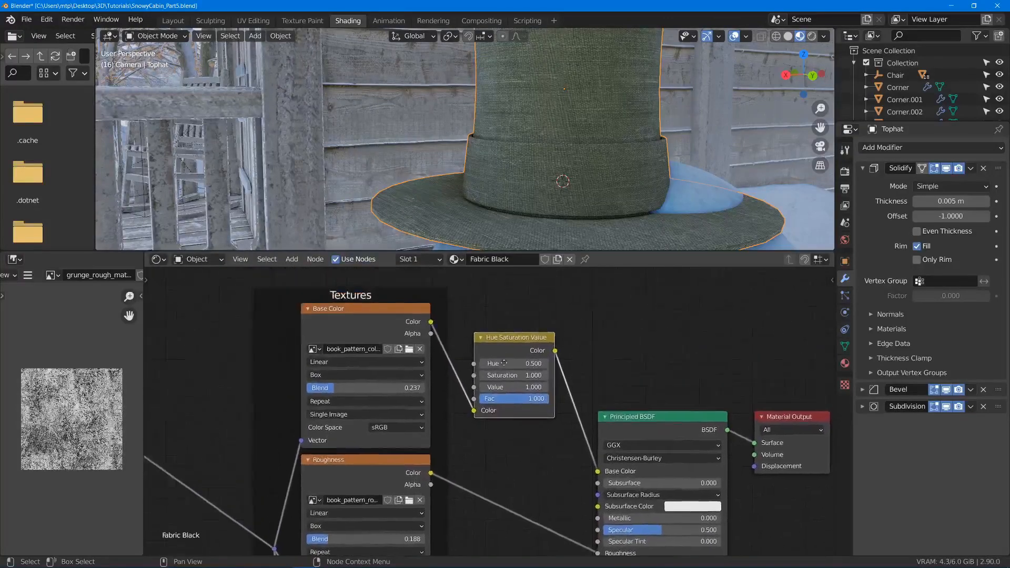
scroll(504, 362, up, 4)
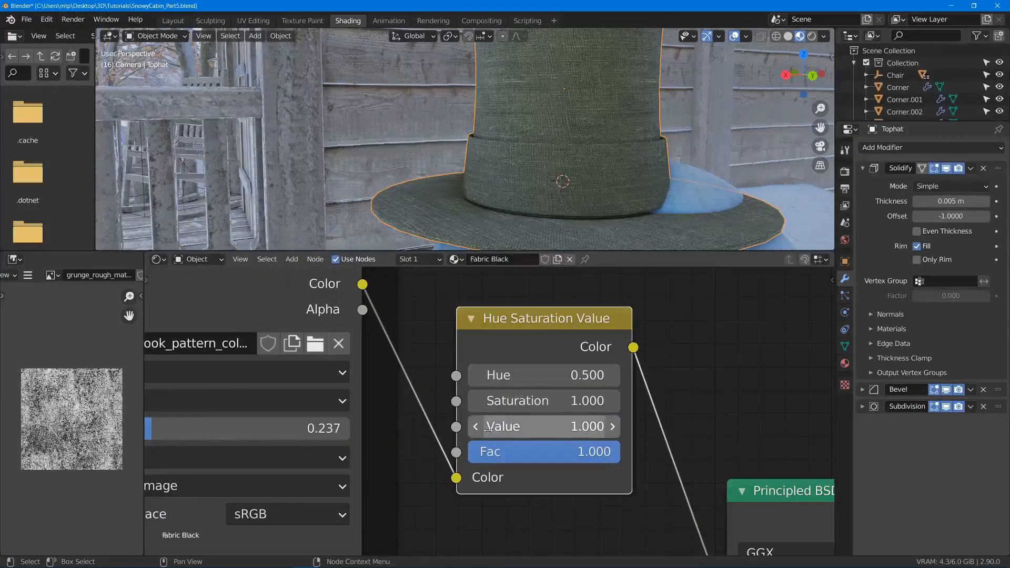
click(479, 431)
click(478, 430)
click(479, 431)
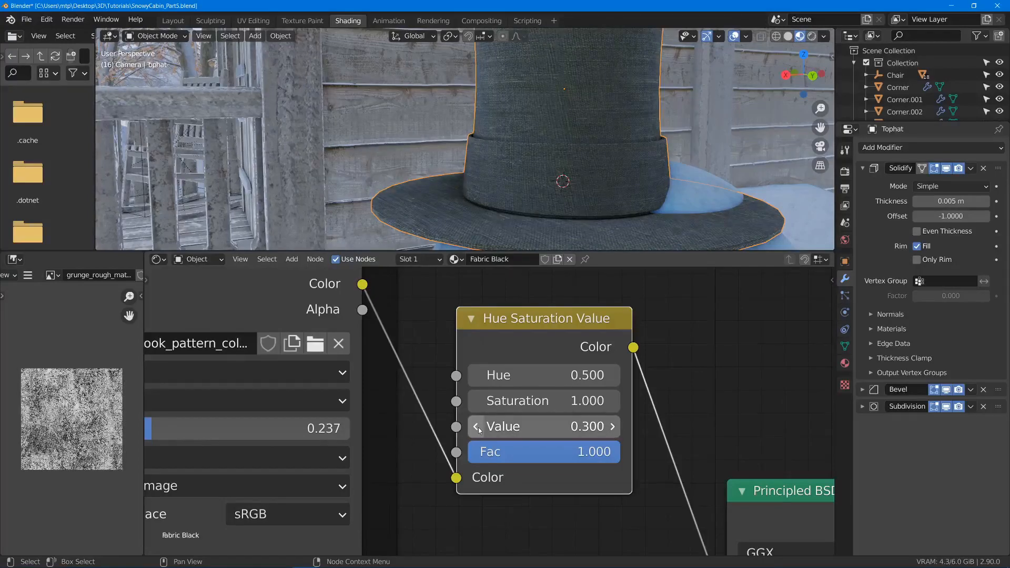
click(478, 427)
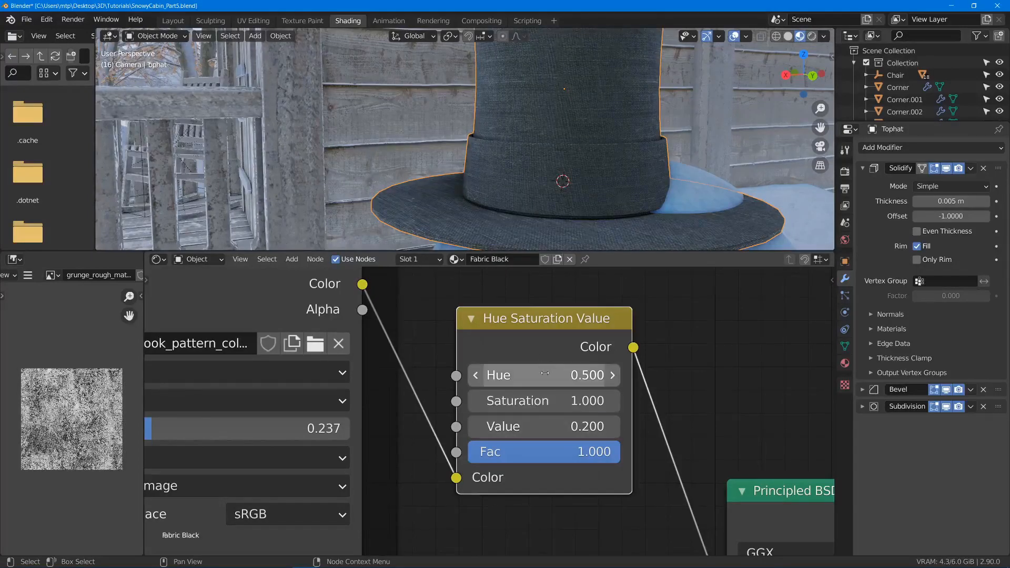
scroll(560, 179, down, 3)
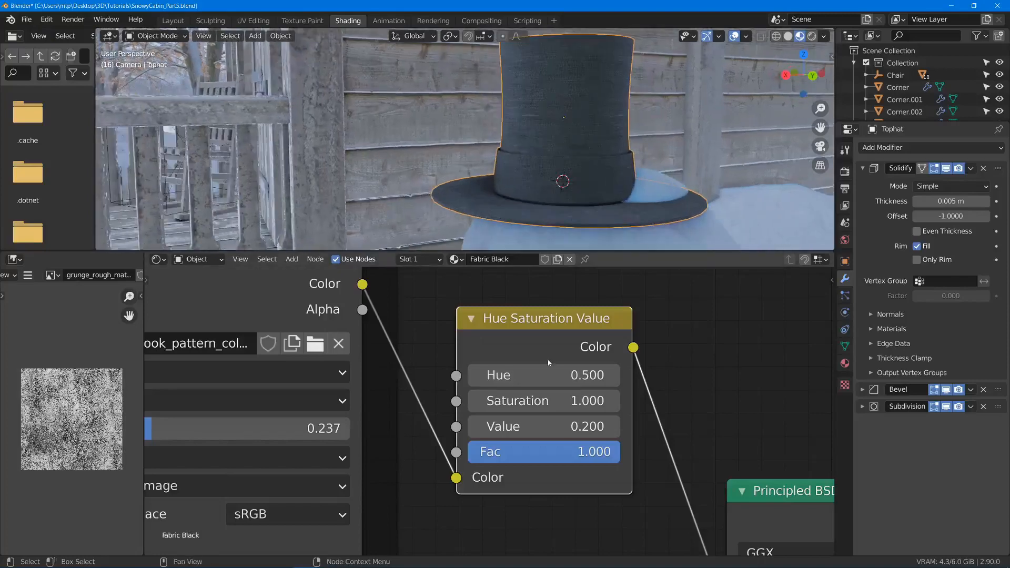
drag(554, 371, 607, 370)
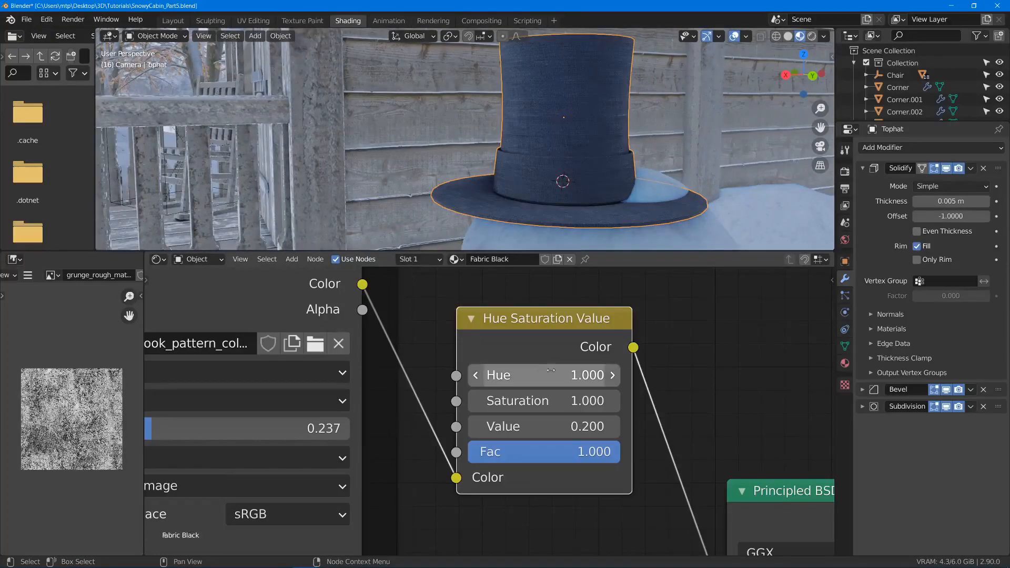
- Set the Fabric Black Hue Saturation Value node's Hue to 0.900 and its Saturation to 0.400
click(475, 376)
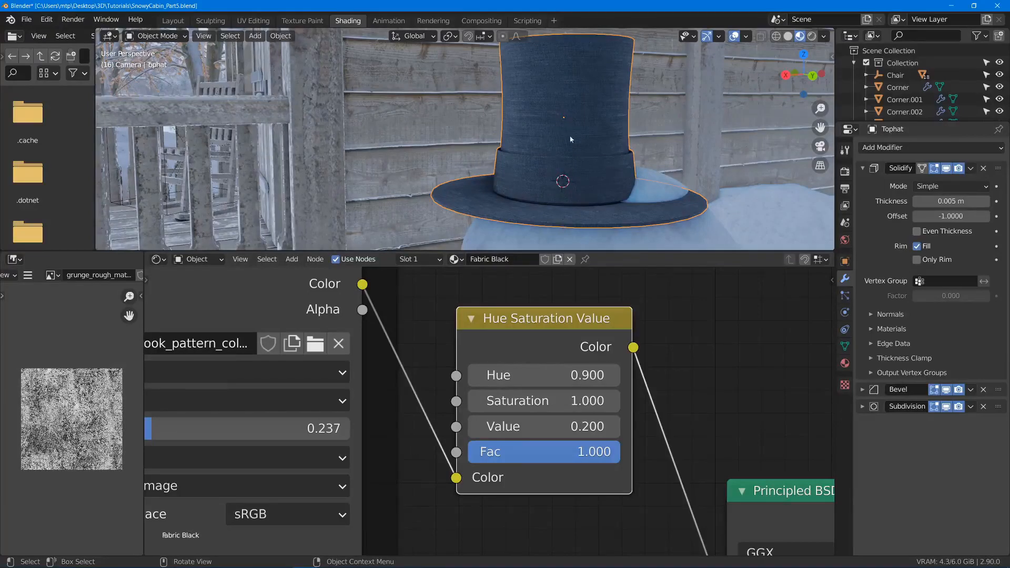
scroll(586, 190, down, 3)
middle_drag(586, 192, 632, 195)
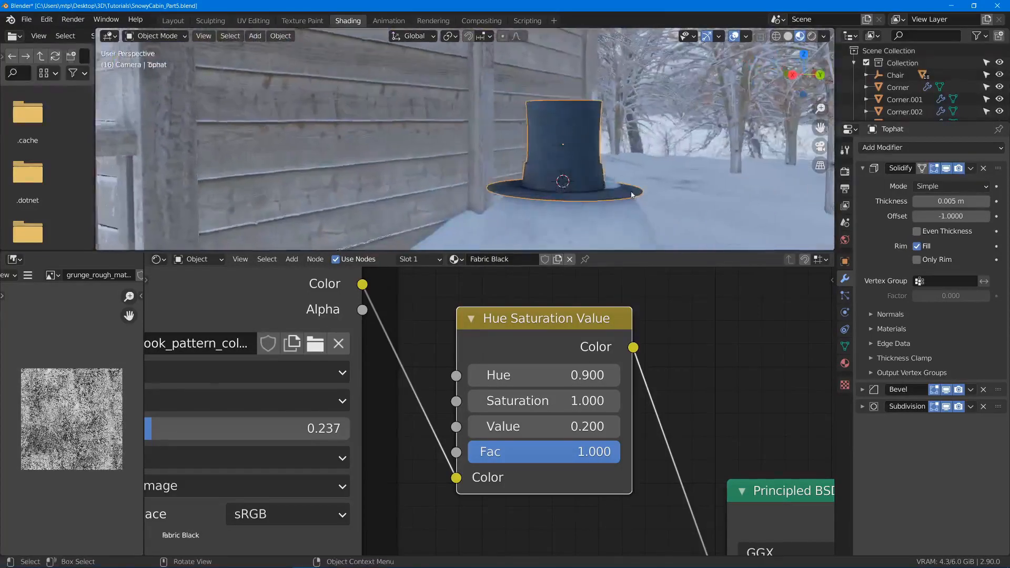
scroll(632, 194, up, 3)
scroll(423, 351, down, 2)
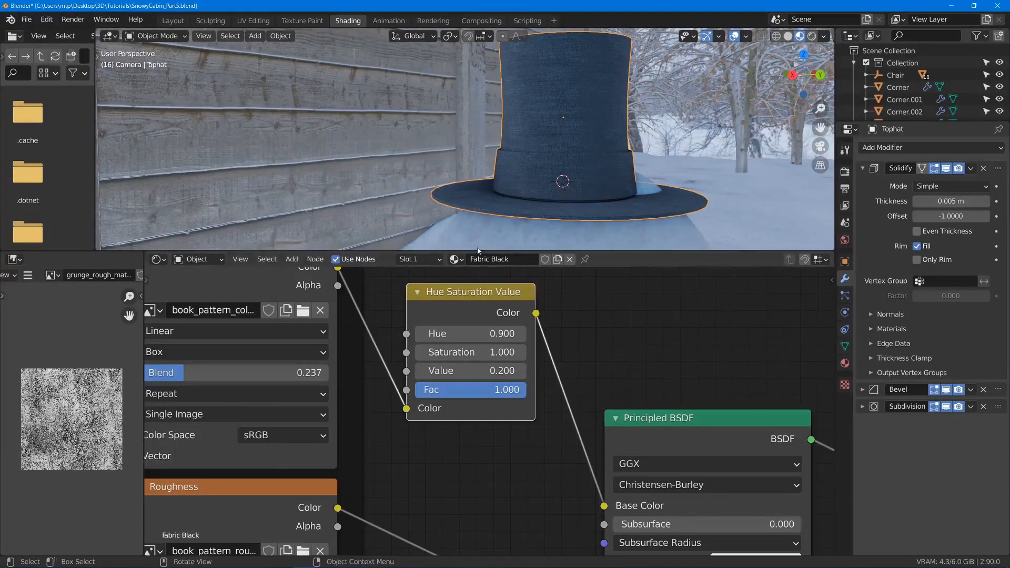
click(422, 351)
click(423, 351)
click(423, 351)
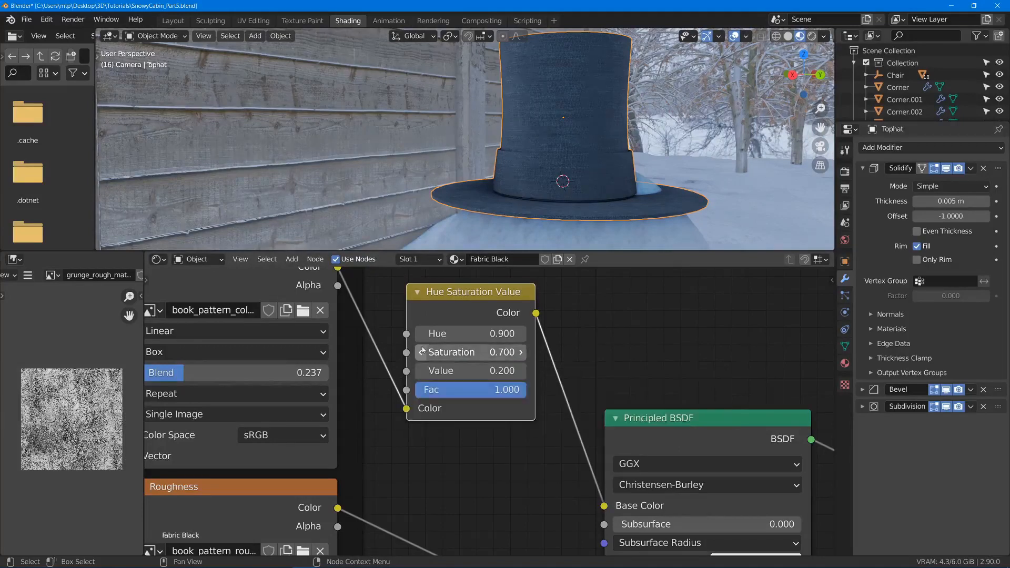
click(422, 351)
click(422, 351)
- Set the Principled BSDF's Sheen to 1.000 for the hat fabric
scroll(579, 249, down, 3)
scroll(578, 249, down, 1)
middle_drag(618, 298, 557, 269)
middle_drag(599, 366, 541, 206)
middle_drag(542, 487, 491, 304)
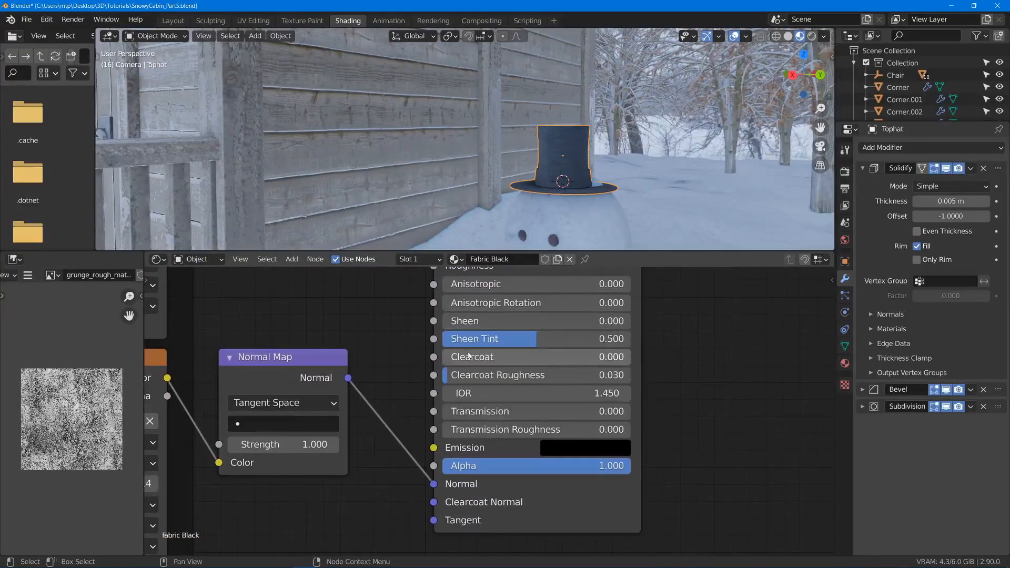
drag(490, 321, 678, 321)
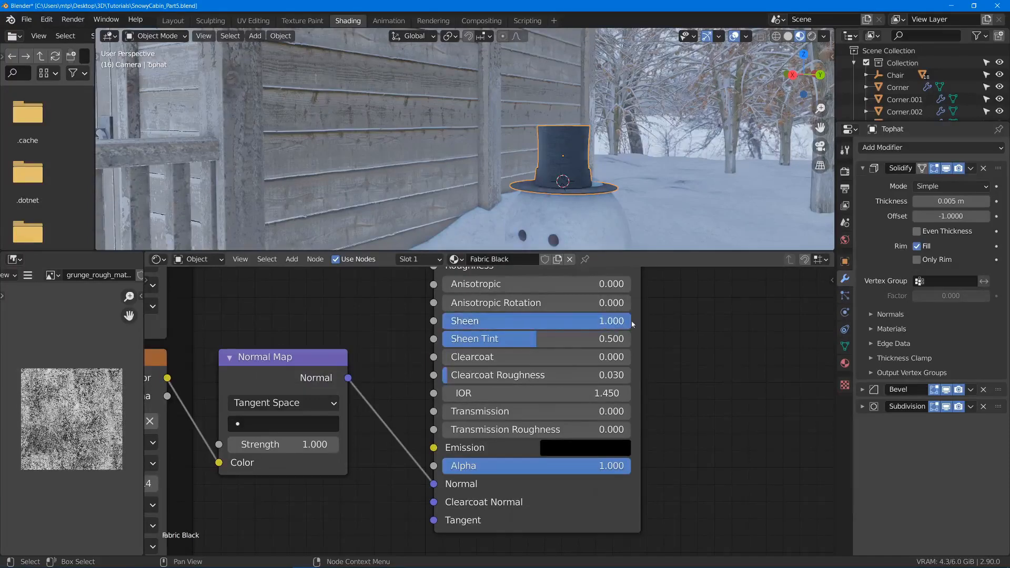
scroll(609, 143, up, 5)
mouse_move(609, 144)
middle_down()
mouse_move(579, 143)
mouse_move(605, 140)
middle_up()
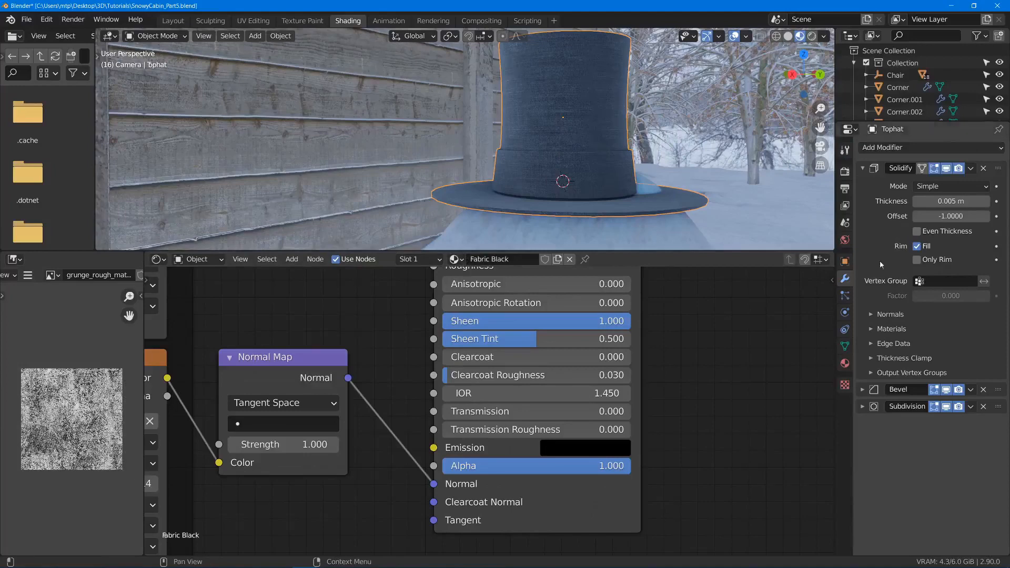
- Add a second material slot to the hat, holding a single-user copy of Fabric Black renamed Fabric blue
click(845, 363)
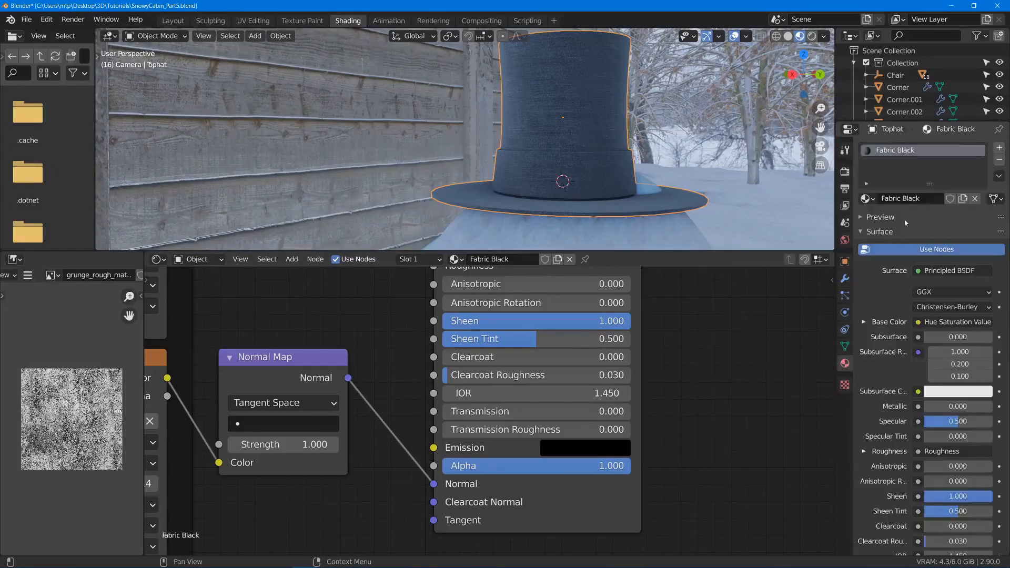
click(1000, 148)
click(865, 223)
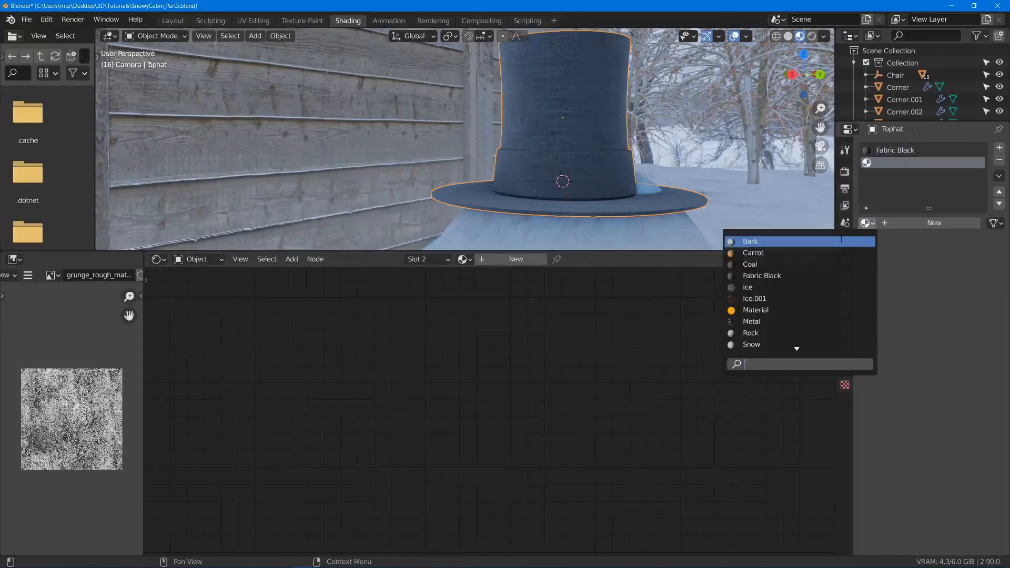
click(803, 276)
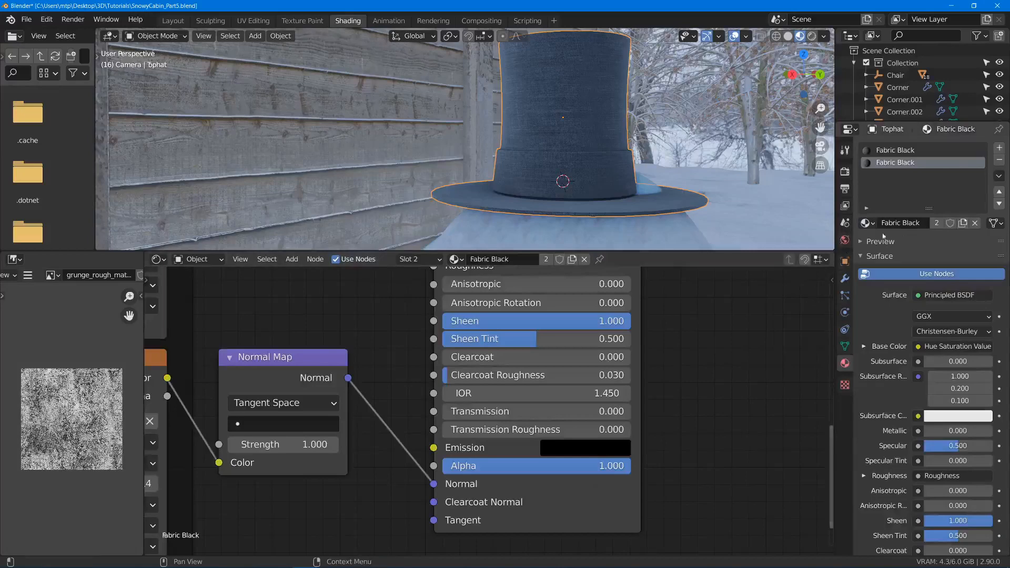
click(938, 225)
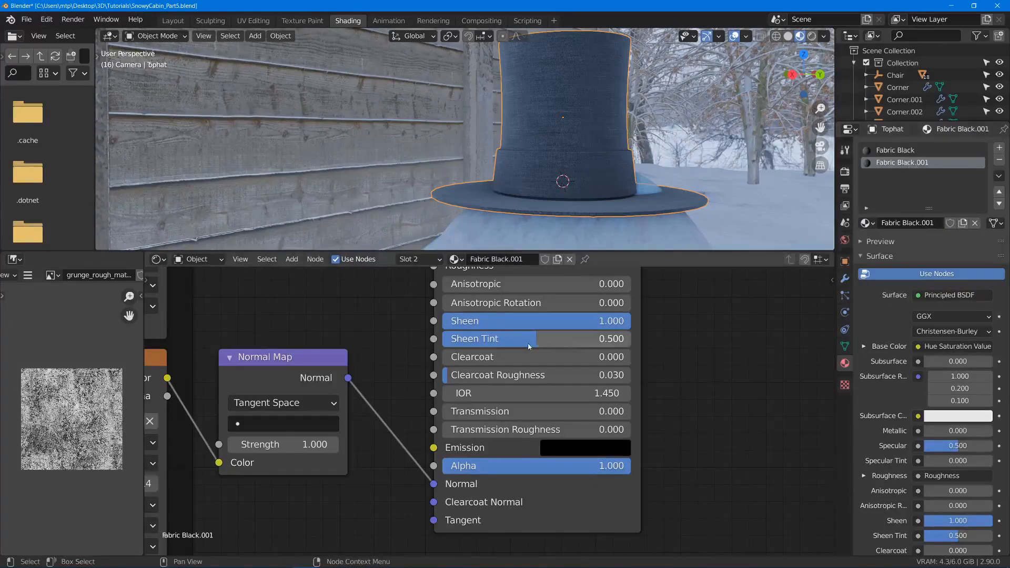
scroll(538, 270, down, 3)
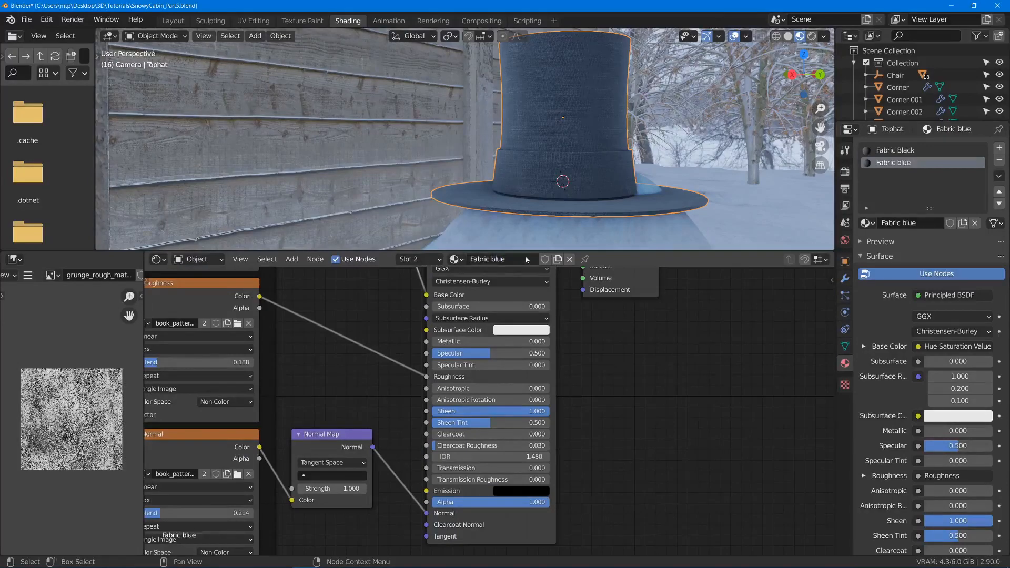
- Set the Value of the Fabric blue material's Hue Saturation Value node to 0.500
scroll(541, 360, down, 7)
middle_drag(377, 306, 469, 371)
scroll(411, 355, up, 4)
scroll(396, 319, up, 6)
scroll(498, 377, up, 4)
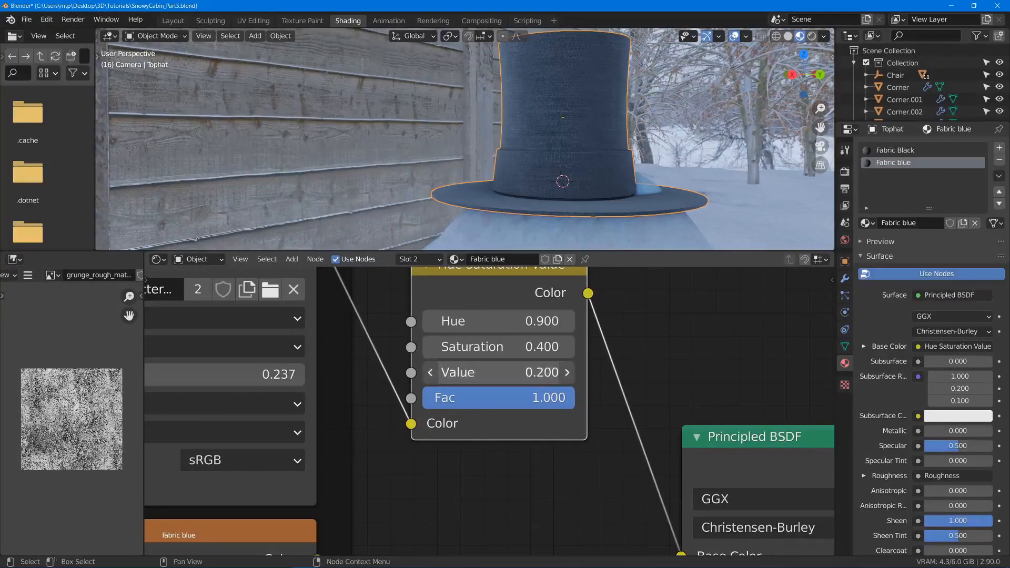
click(511, 372)
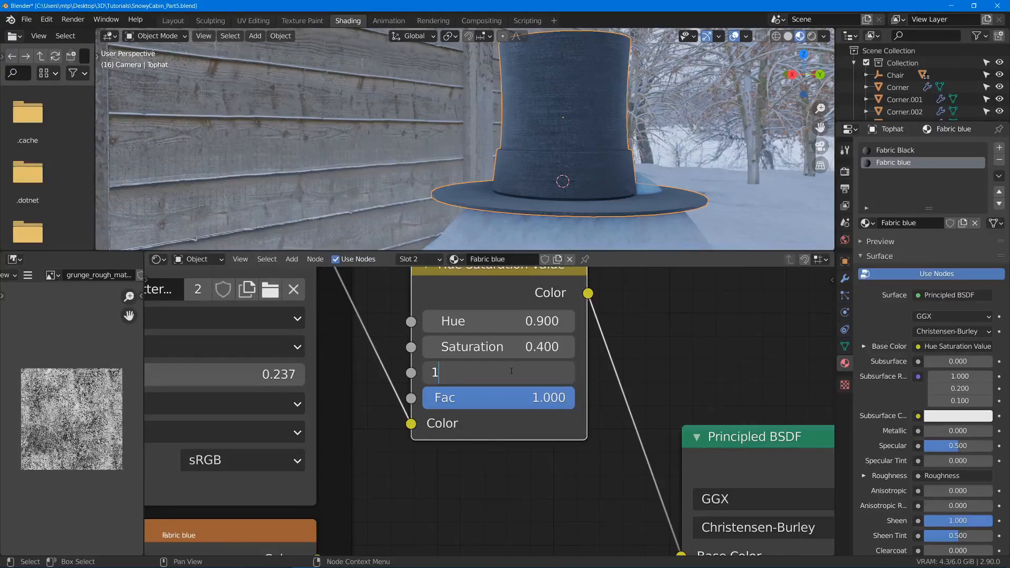
text(.5)
key(Return)
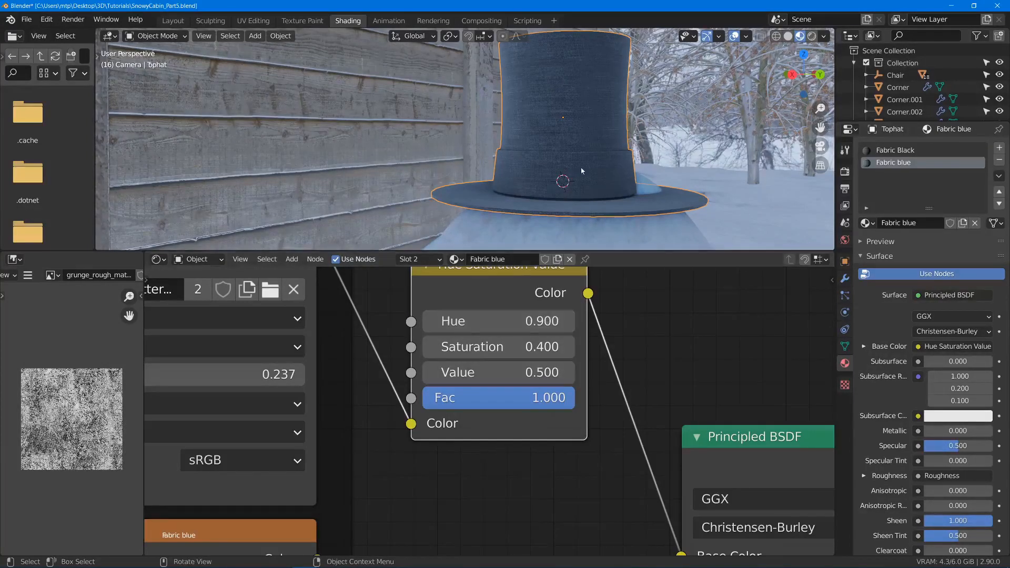
- Assign the Fabric blue material to the selected band faces of the hat
key(Tab)
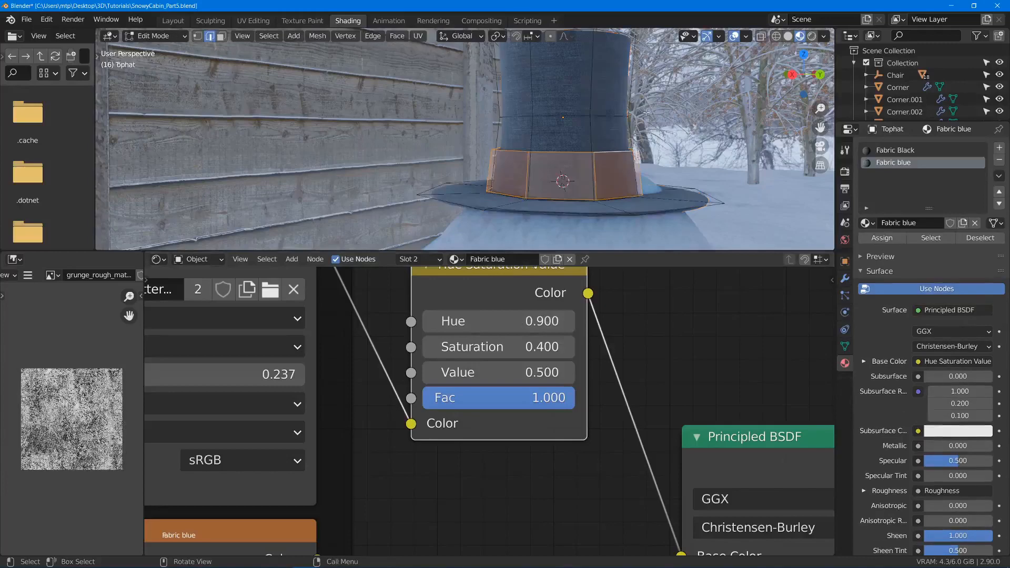
click(883, 239)
key(Tab)
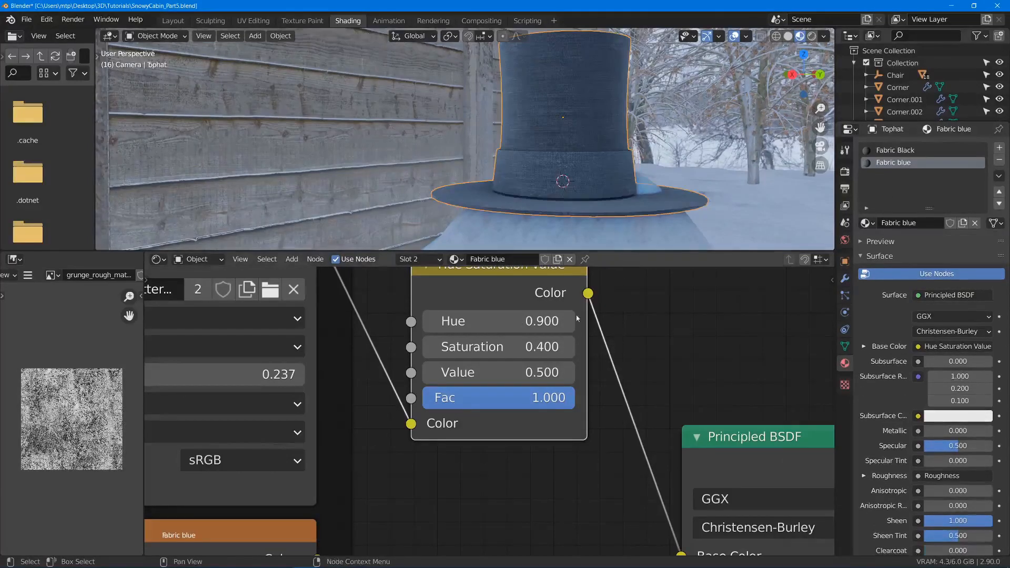
- Adjust Fabric blue's Hue Saturation Value node to Hue 0.900, Saturation 0.900 and Value 0.900
click(567, 380)
click(567, 380)
click(566, 380)
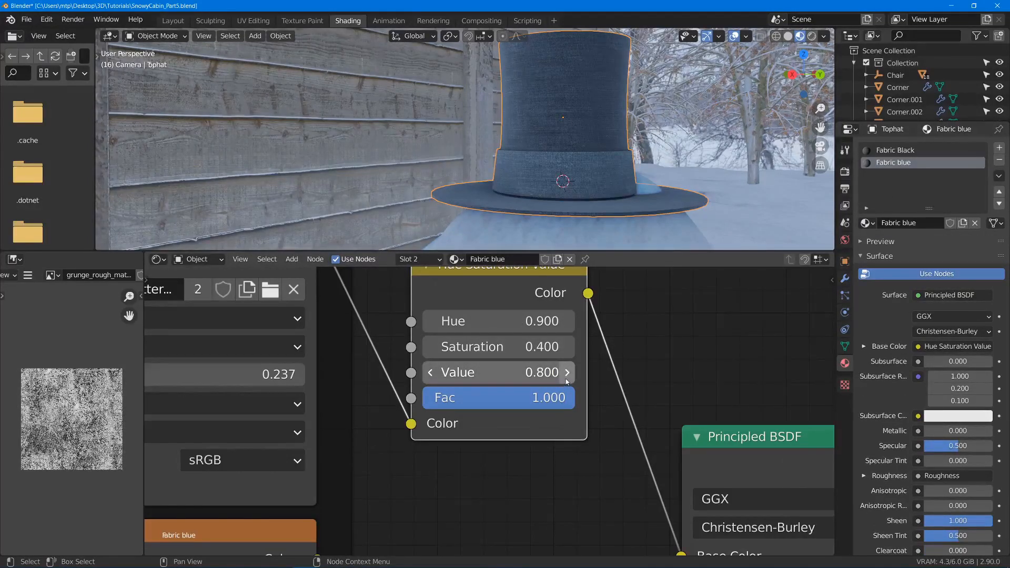
click(570, 349)
click(570, 349)
click(568, 347)
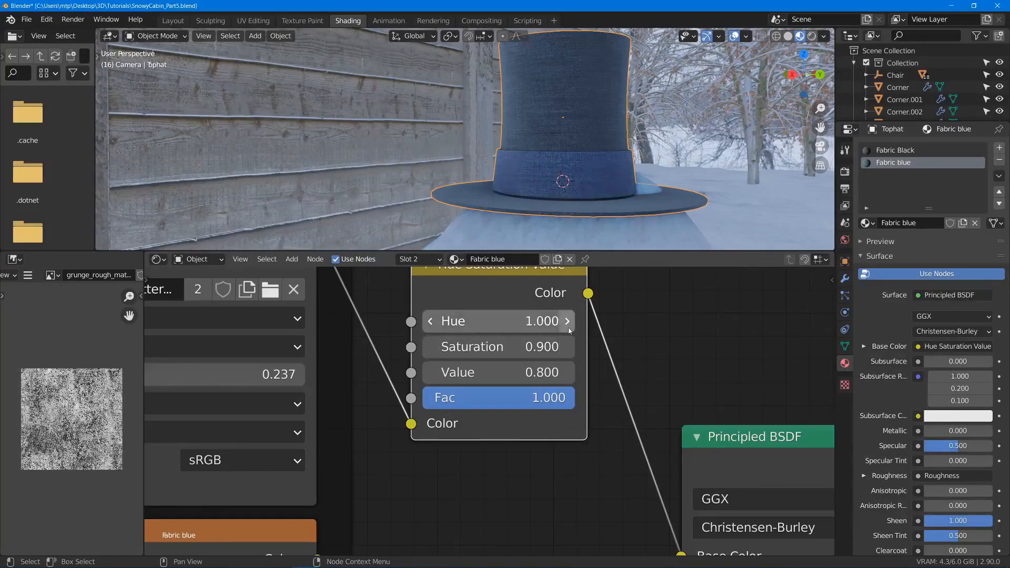
click(431, 322)
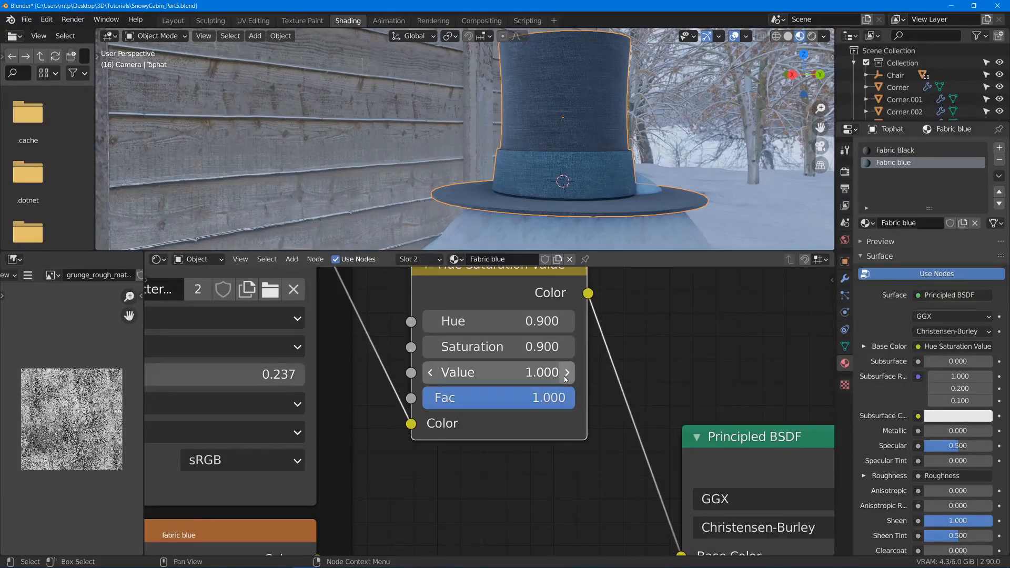
click(431, 372)
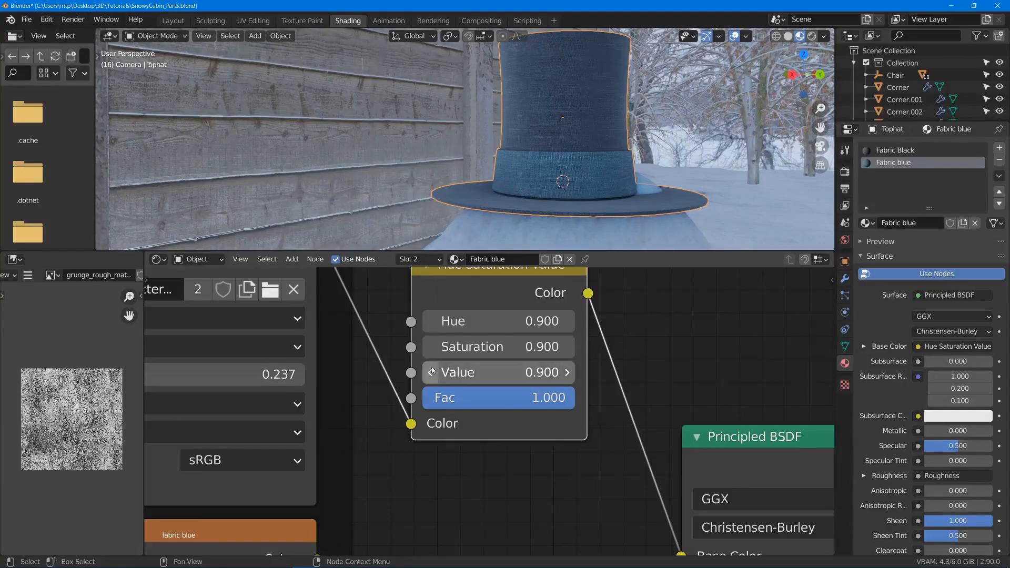
- Select the edge loop at the top of the hat's band and slide it upwards to make the band taller
scroll(521, 207, down, 3)
mouse_move(521, 207)
middle_down()
mouse_move(471, 194)
mouse_move(455, 209)
mouse_move(502, 204)
middle_up()
scroll(502, 204, up, 3)
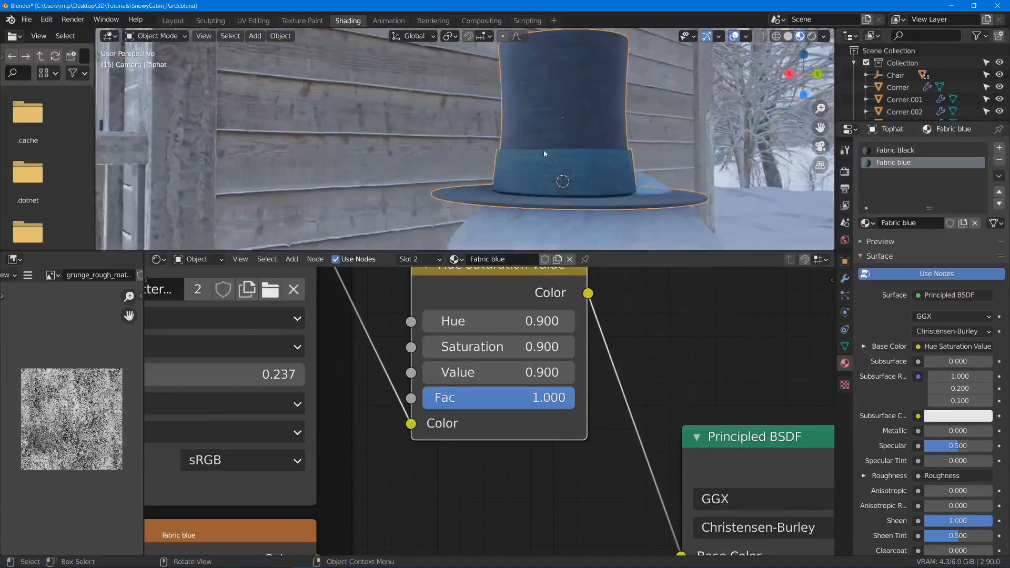
scroll(544, 150, up, 3)
key(Tab)
middle_drag(472, 111, 513, 134)
click(511, 140)
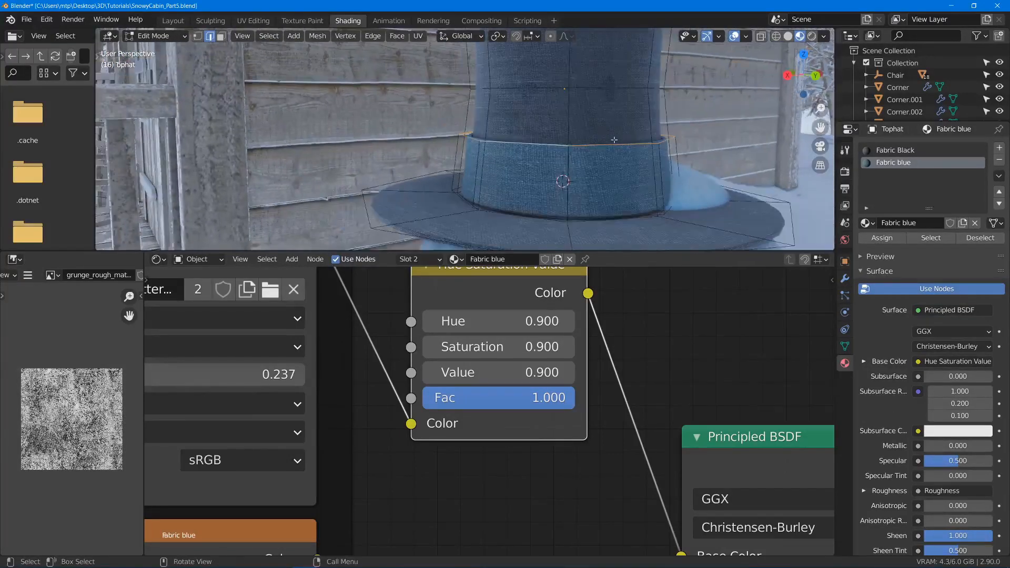
middle_drag(614, 140, 605, 134)
key(g)
key(g)
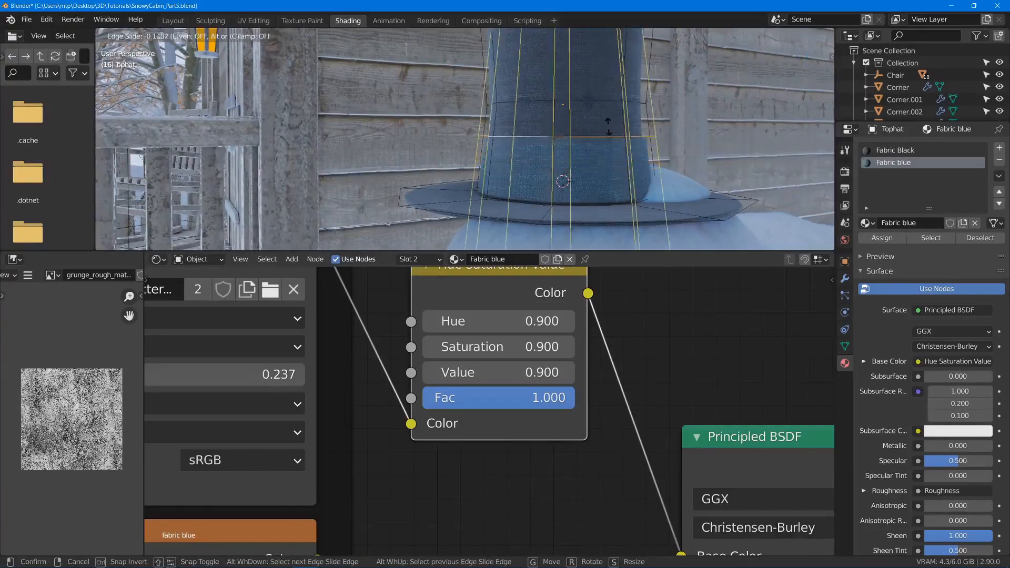
click(609, 125)
key(Tab)
scroll(625, 120, down, 3)
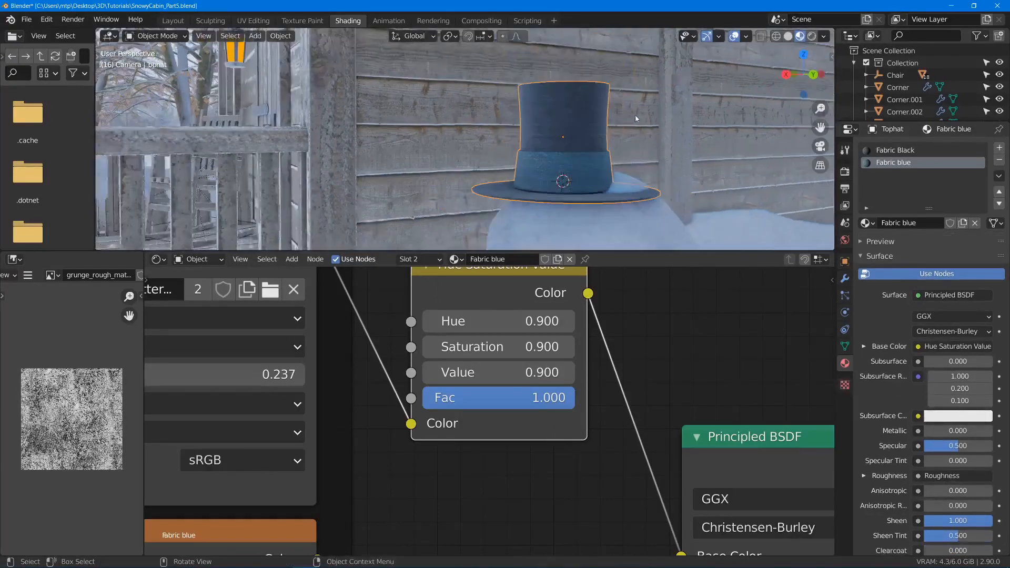
- Move the whole hat on top of the snowman's head
middle_drag(636, 119, 504, 295)
key(g)
click(637, 196)
- Readjust the height of the hat's band by sliding its upper edge loop
key(Tab)
key(g)
key(g)
click(631, 141)
key(Tab)
- Reposition the hat on the snowman's head and tilt it with a free trackball rotation
key(g)
click(547, 195)
key(g)
click(641, 188)
key(r)
key(r)
click(639, 184)
key(g)
click(650, 160)
- Maximize the 3D viewport and refine the hat's tilt with another trackball rotation
key(ctrl+space)
key(r)
key(r)
click(893, 301)
- Move the tilted hat from several viewing angles until its brim rests on the snowman's head
middle_drag(584, 292, 605, 235)
key(g)
click(670, 317)
key(g)
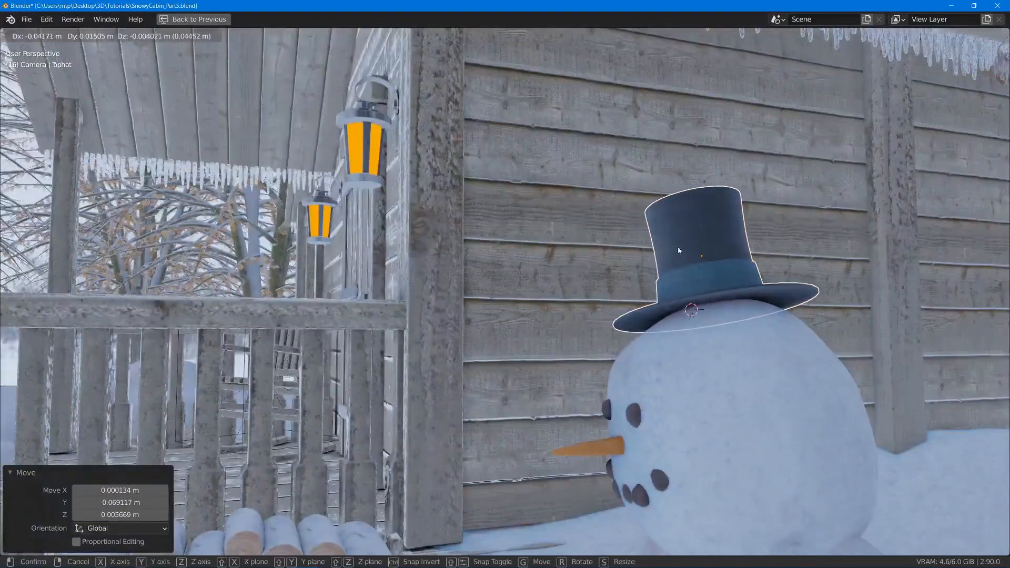
click(679, 249)
middle_drag(679, 249, 666, 227)
key(g)
click(500, 255)
click(711, 277)
- View the snowman with its hat beside the cabin and save the scene file
scroll(711, 277, down, 7)
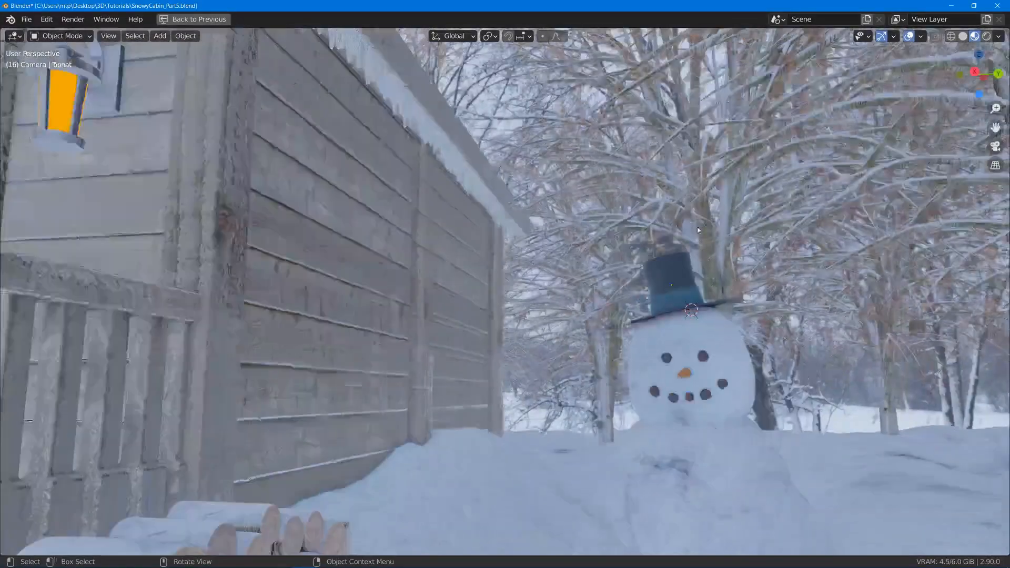
middle_drag(711, 277, 684, 291)
shift+middle_drag(727, 326, 744, 270)
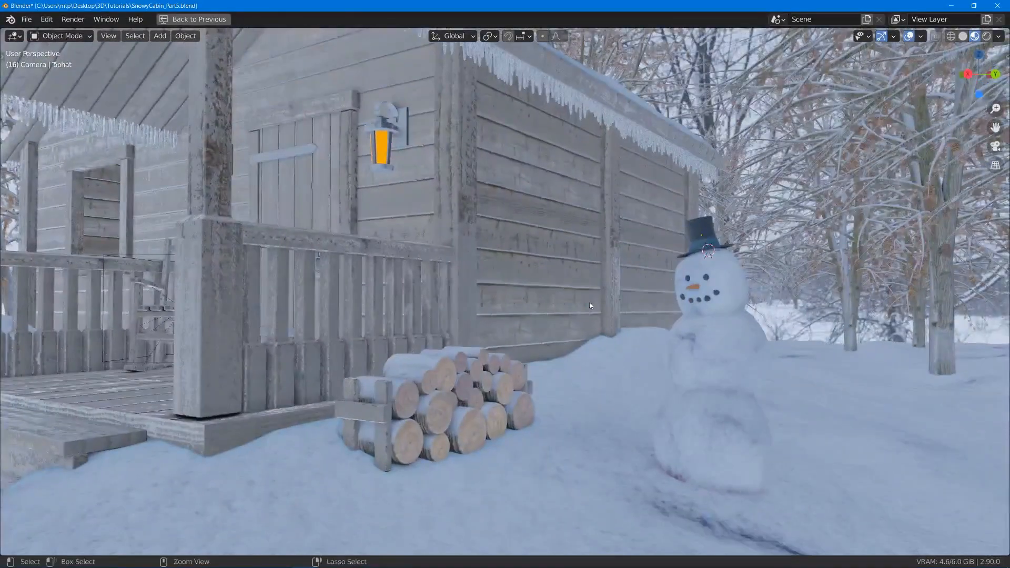
key(ctrl+s)
- Make a linked duplicate of a face stone and move it down to the upper side of the snowman's middle ball
scroll(714, 310, up, 4)
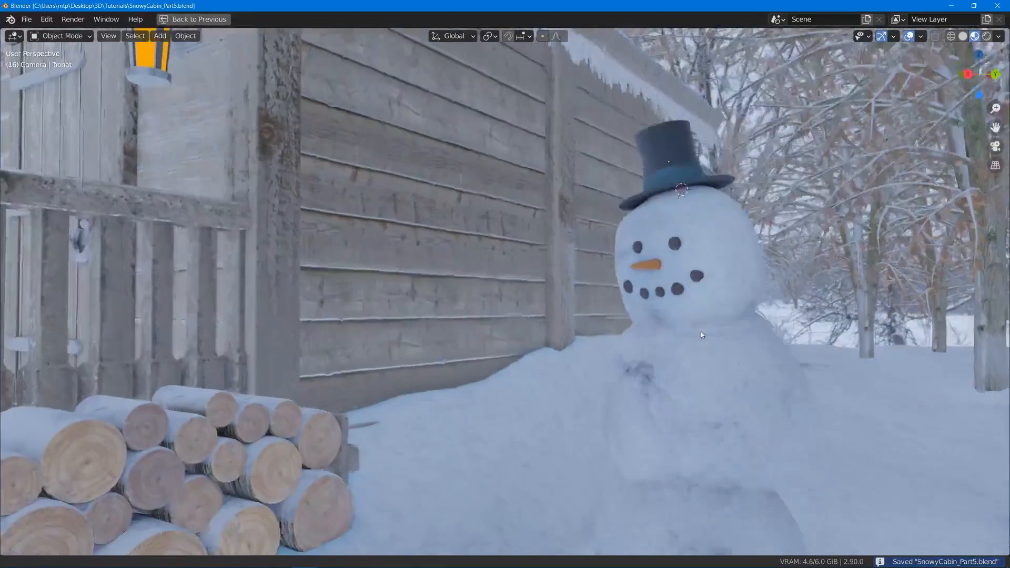
middle_drag(638, 377, 648, 382)
middle_drag(648, 435, 706, 355)
key(shift+d)
click(681, 445)
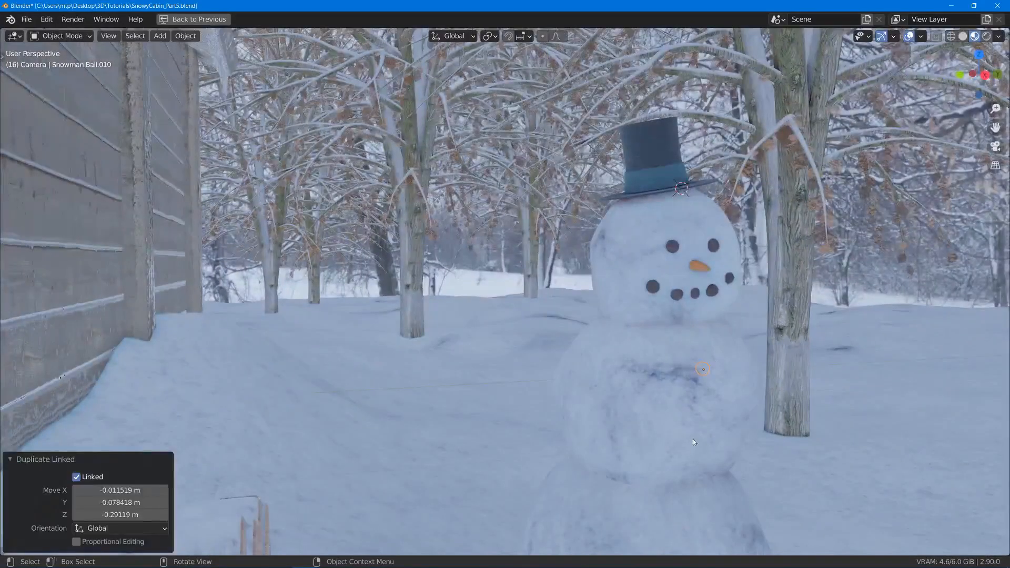
key(g)
click(754, 430)
middle_drag(813, 407, 734, 377)
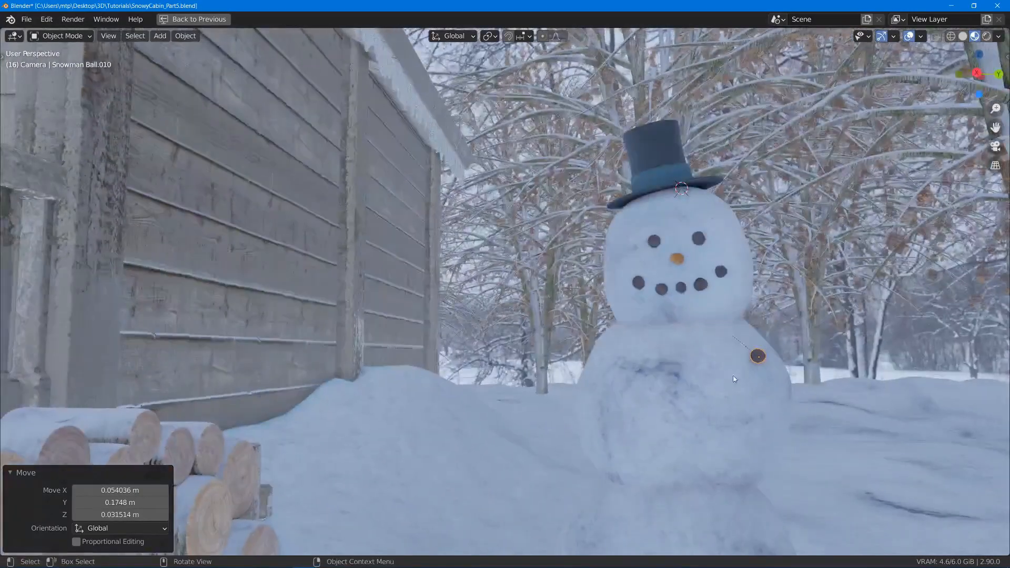
- Parent the duplicated stone to the snowman's middle ball using the Object parent type
click(694, 388)
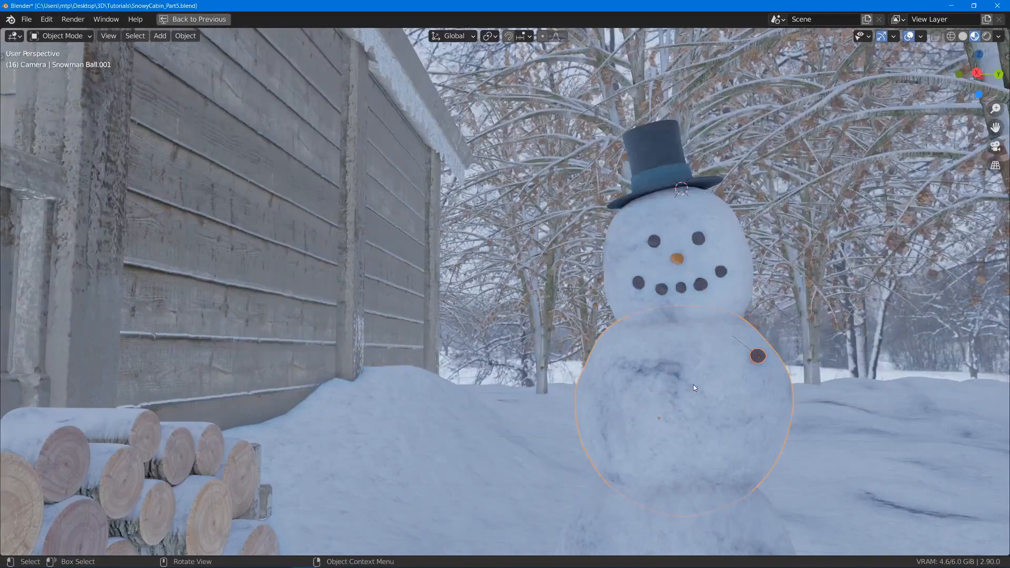
key(ctrl+p)
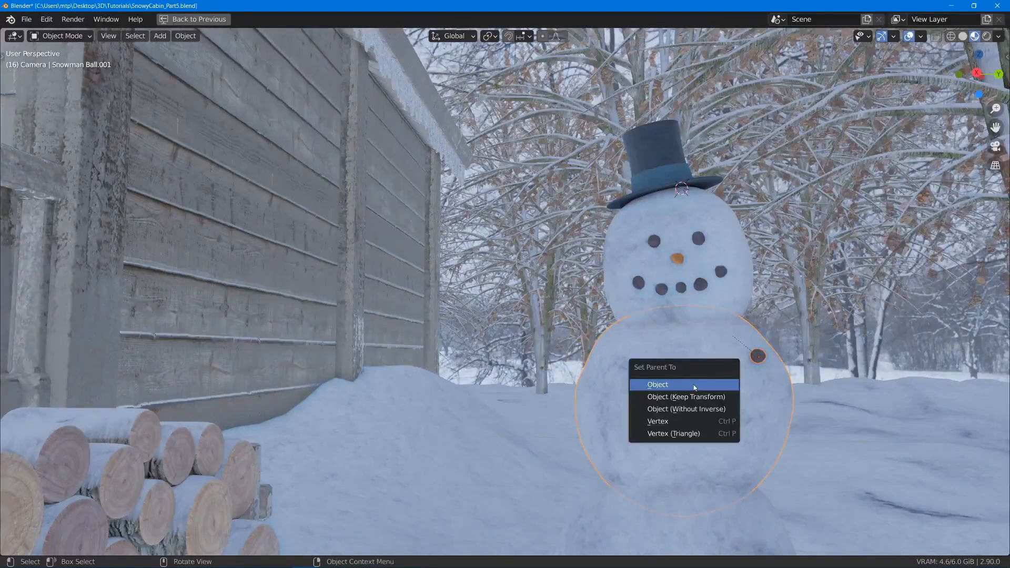
click(695, 387)
mouse_move(666, 330)
middle_down()
mouse_move(807, 396)
mouse_move(731, 396)
middle_up()
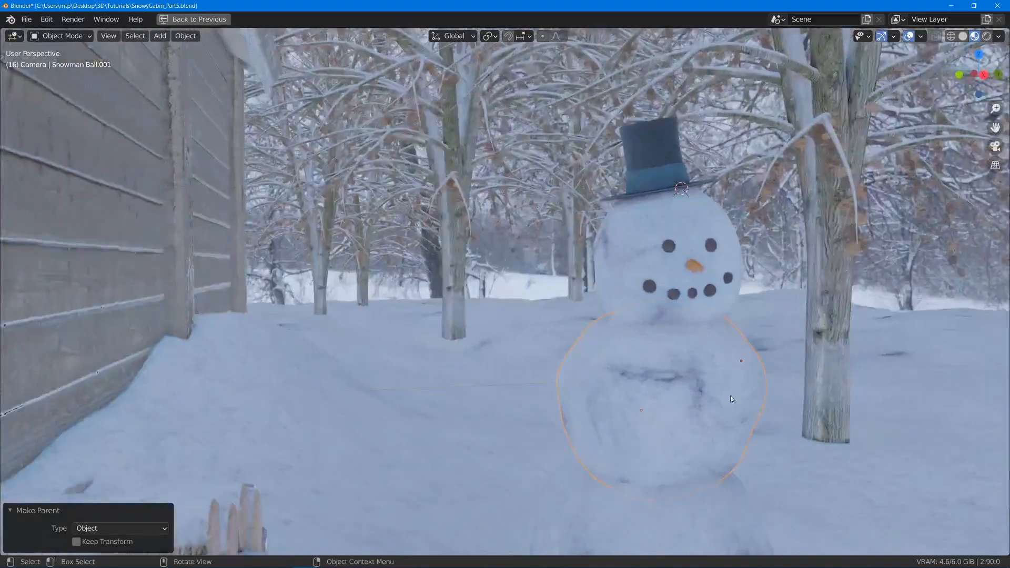
- Select the parented stone in wireframe display and move it outwards, clear of the middle ball's side
key(shift+z)
click(743, 361)
key(g)
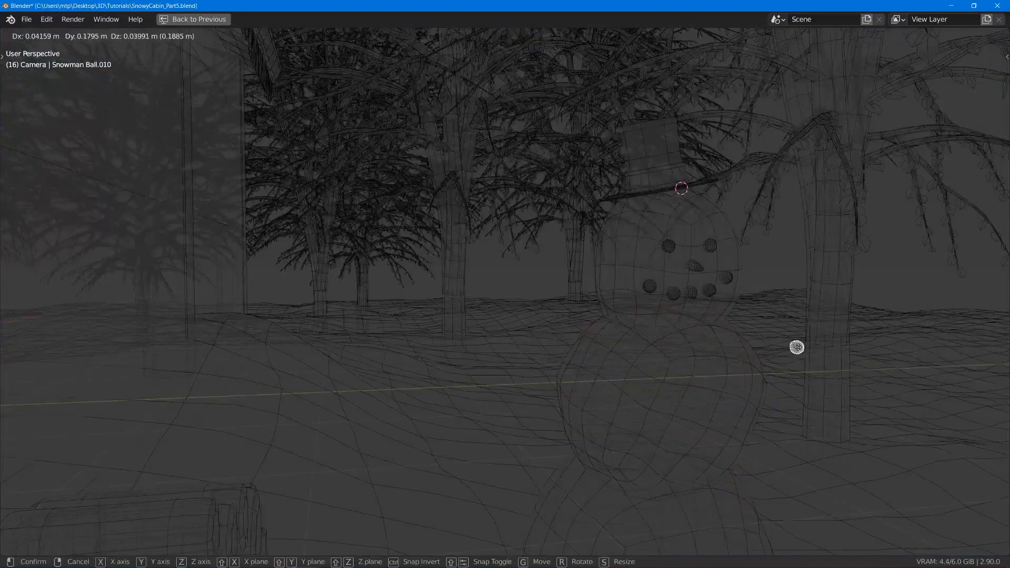
click(796, 348)
- Place the stone clear of the middle ball, return to Material Preview display and test-move the middle ball to check that the stone follows
click(761, 356)
key(shift+z)
middle_drag(941, 356, 881, 359)
key(z)
click(737, 463)
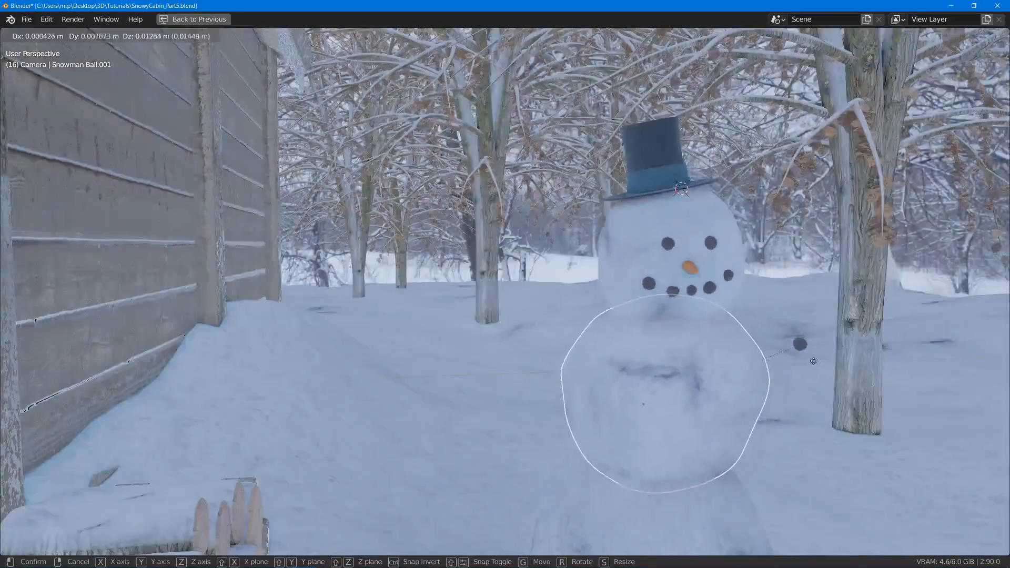
middle_drag(818, 356, 759, 368)
- Move the parented stone onto the front surface of the snowman's middle ball
key(g)
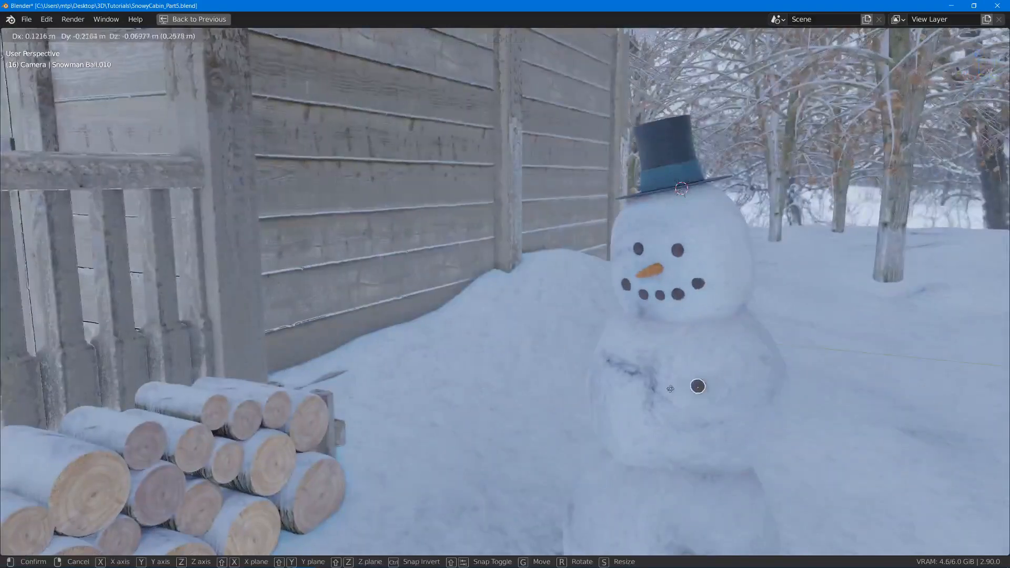
click(633, 394)
middle_drag(720, 401, 653, 375)
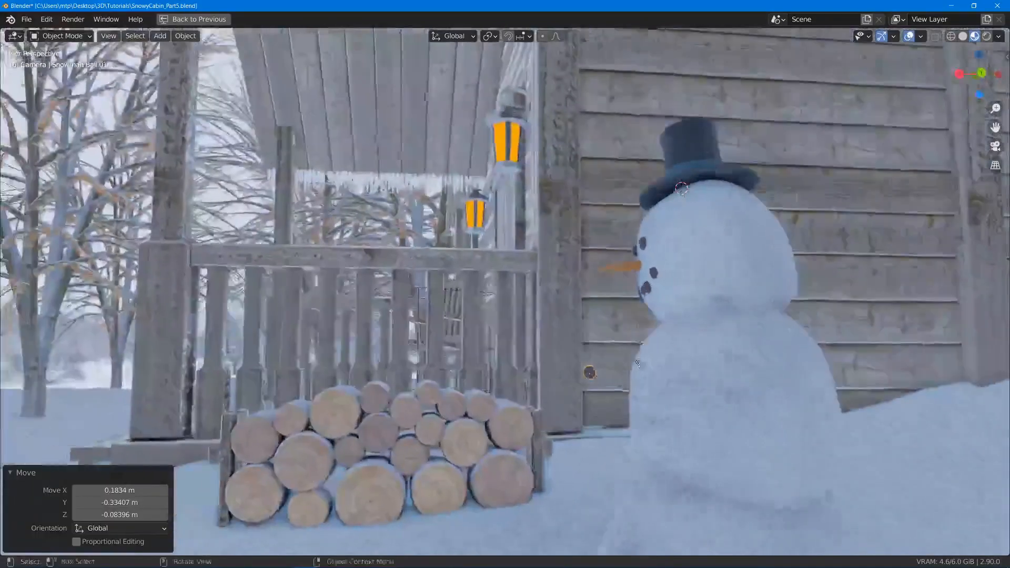
key(g)
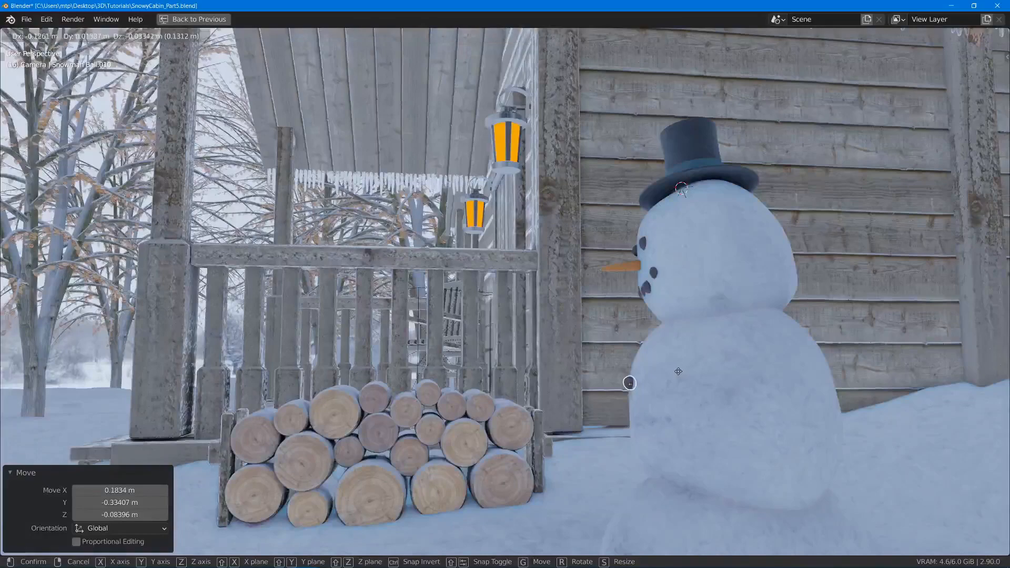
click(629, 383)
- Test-move the snowman's head ball to check which parts follow it, and cancel the move
middle_drag(629, 383, 624, 272)
click(578, 249)
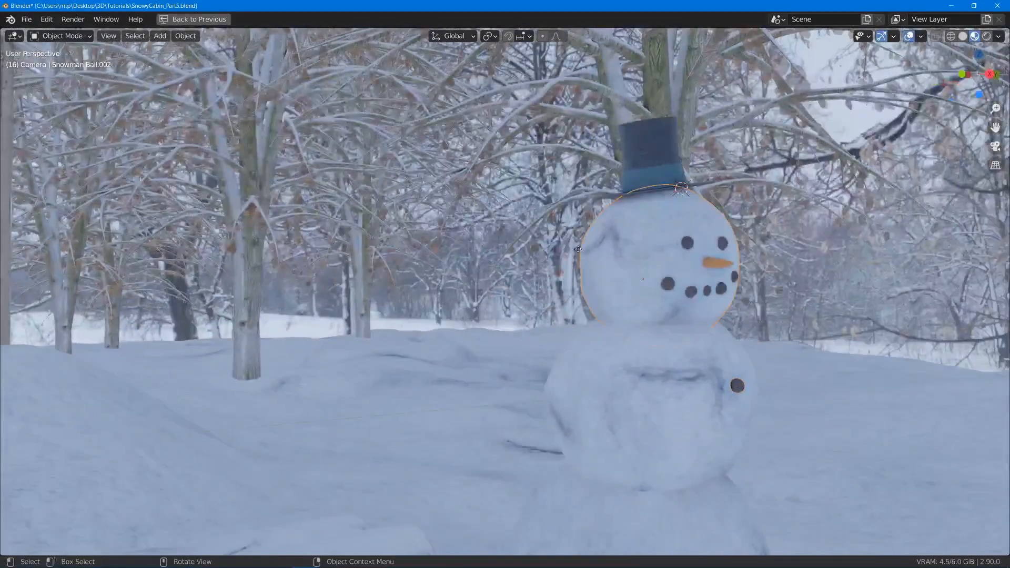
key(g)
right_click(588, 217)
scroll(678, 186, up, 4)
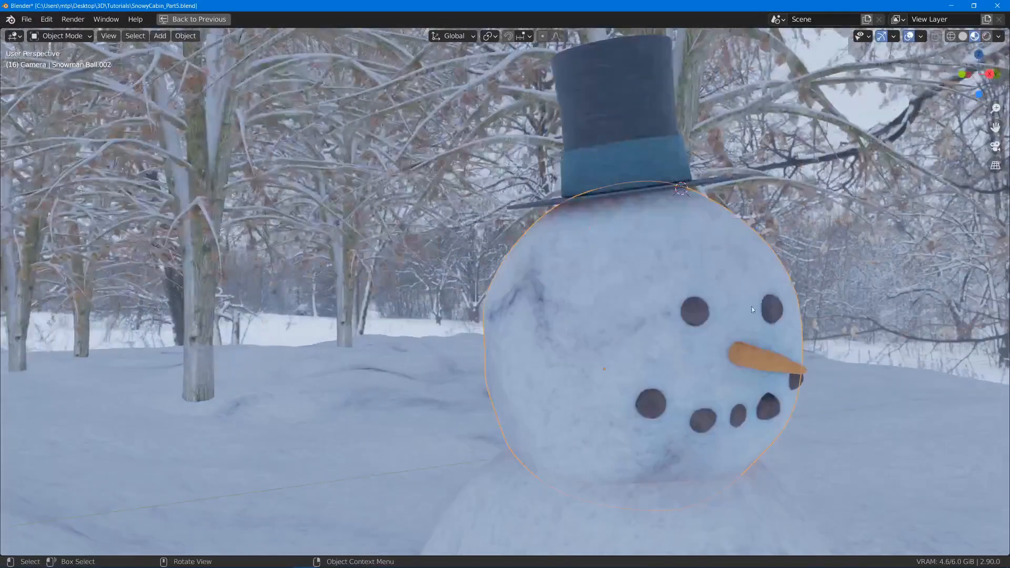
- Parent the carrot nose and the top hat to the snowman's head ball
click(767, 353)
middle_drag(766, 353, 787, 346)
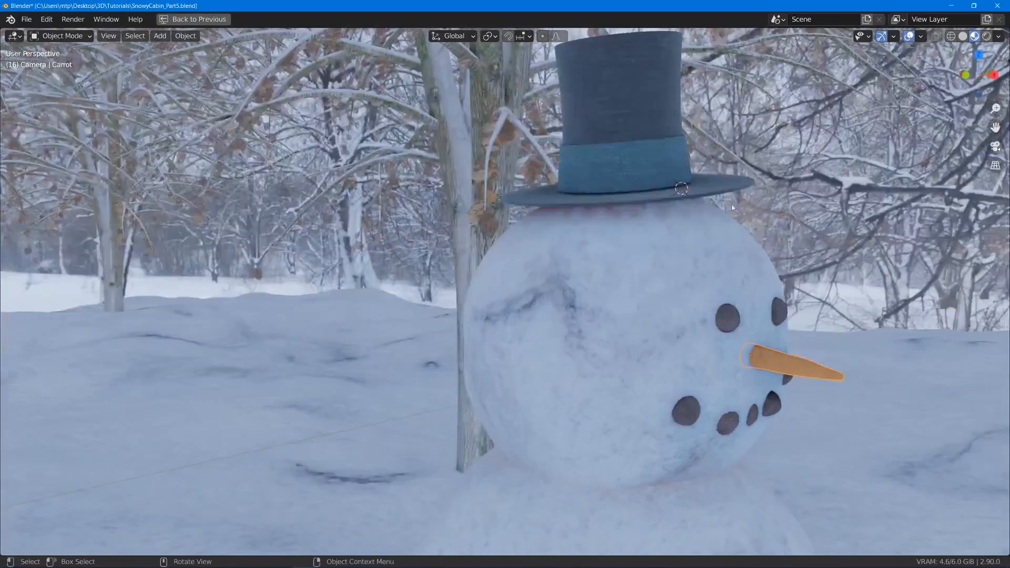
key(ctrl+p)
click(621, 274)
click(597, 144)
shift+click(611, 328)
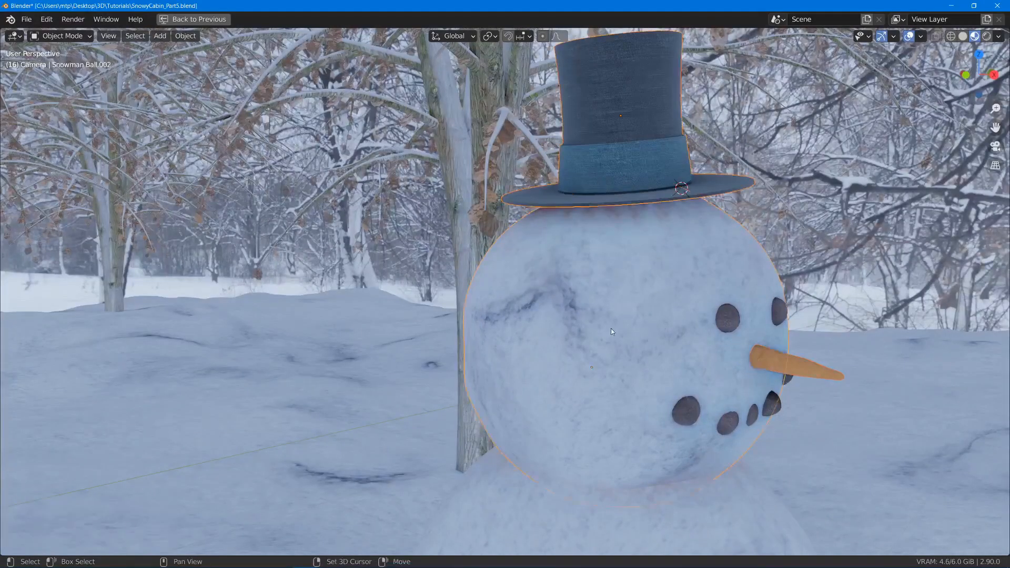
key(ctrl+p)
click(611, 328)
- Test-move the head ball alone to check that the hat and nose follow, and cancel the move
click(581, 321)
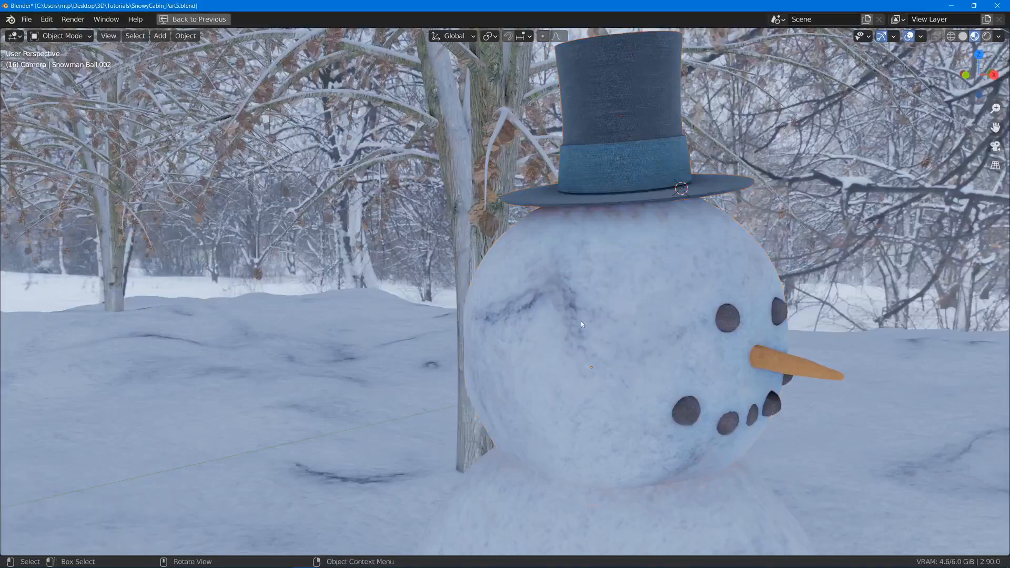
key(g)
right_click(596, 354)
- Select the stone on the middle ball, move it to the ball's upper front as a button and adjust its size
scroll(596, 355, down, 5)
key(KP_Decimal)
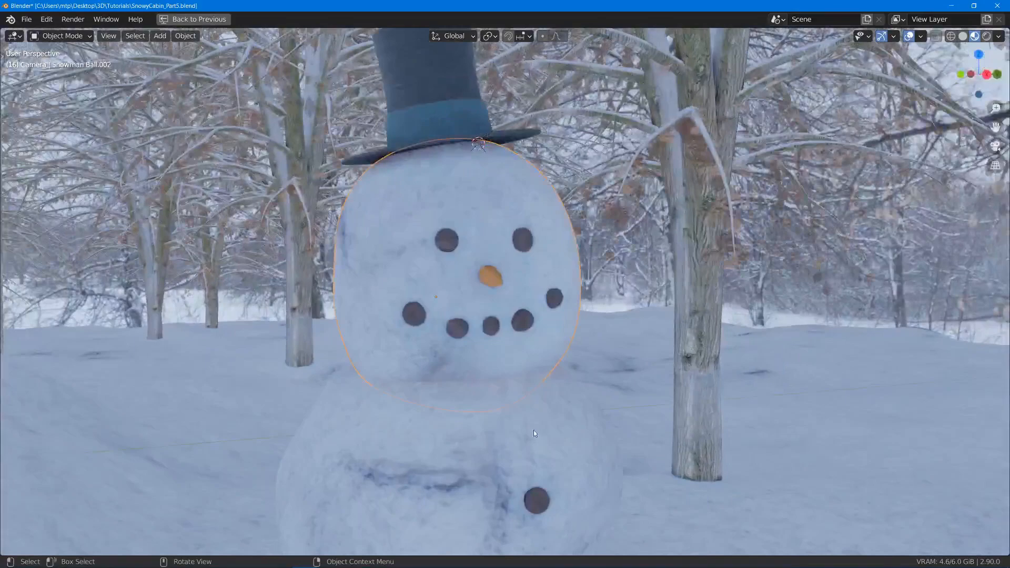
shift+middle_drag(534, 430, 561, 304)
scroll(560, 308, down, 1)
shift+right_click(546, 342)
shift+middle_drag(537, 387, 554, 323)
click(578, 277)
key(g)
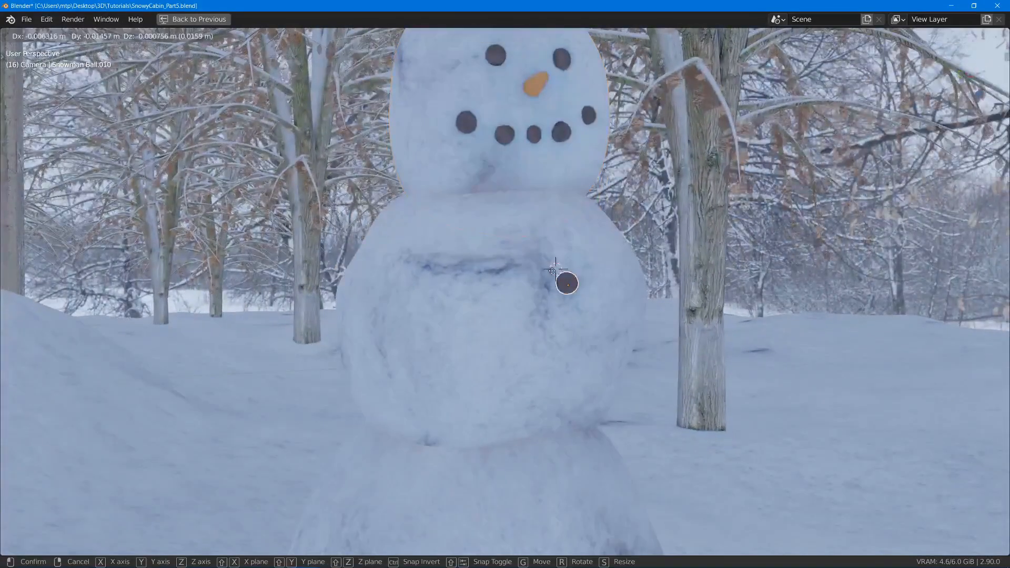
click(541, 268)
middle_drag(541, 268, 594, 378)
key(s)
click(624, 290)
- Duplicate the stone button and place the copy below it on the front of the middle ball
key(shift+d)
click(556, 434)
key(g)
click(607, 381)
middle_drag(607, 311, 486, 255)
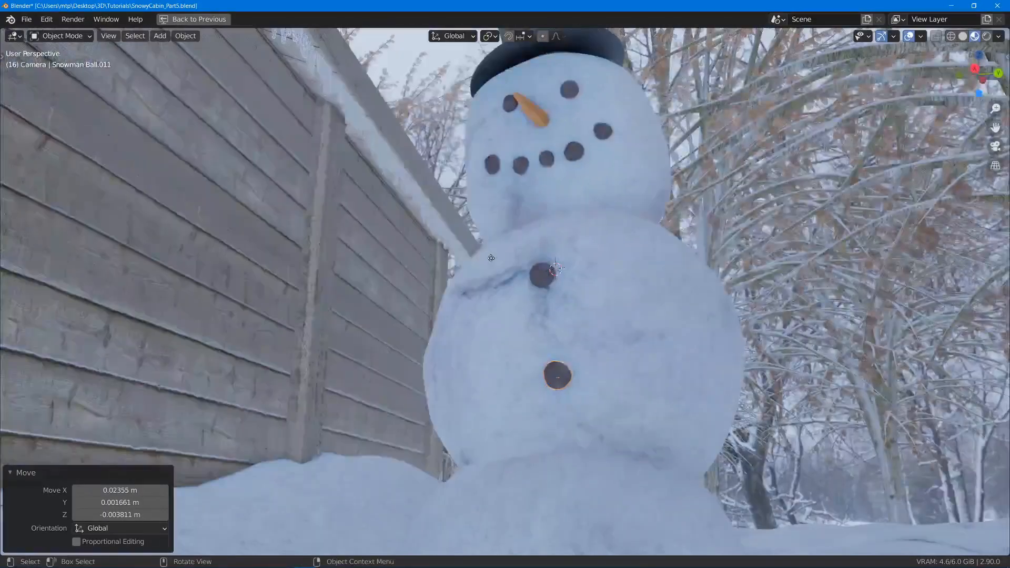
key(g)
click(477, 259)
- Rotate the lower stone freely, reposition it against the middle ball's front and save the scene file
key(r)
key(r)
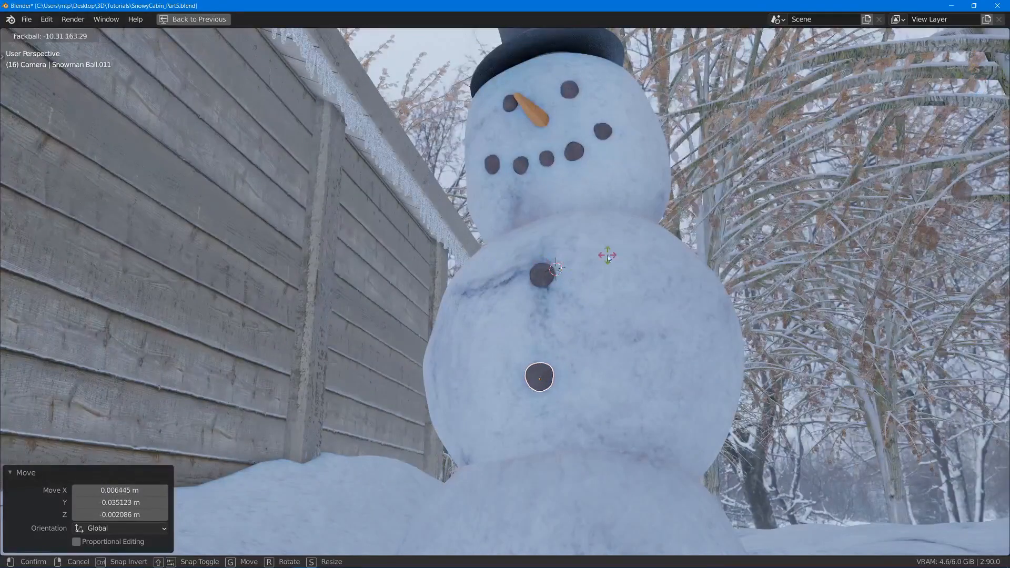
click(607, 256)
middle_drag(607, 257, 646, 264)
key(g)
click(643, 297)
middle_drag(642, 302, 524, 293)
key(g)
click(647, 335)
scroll(526, 320, down, 6)
key(ctrl+s)
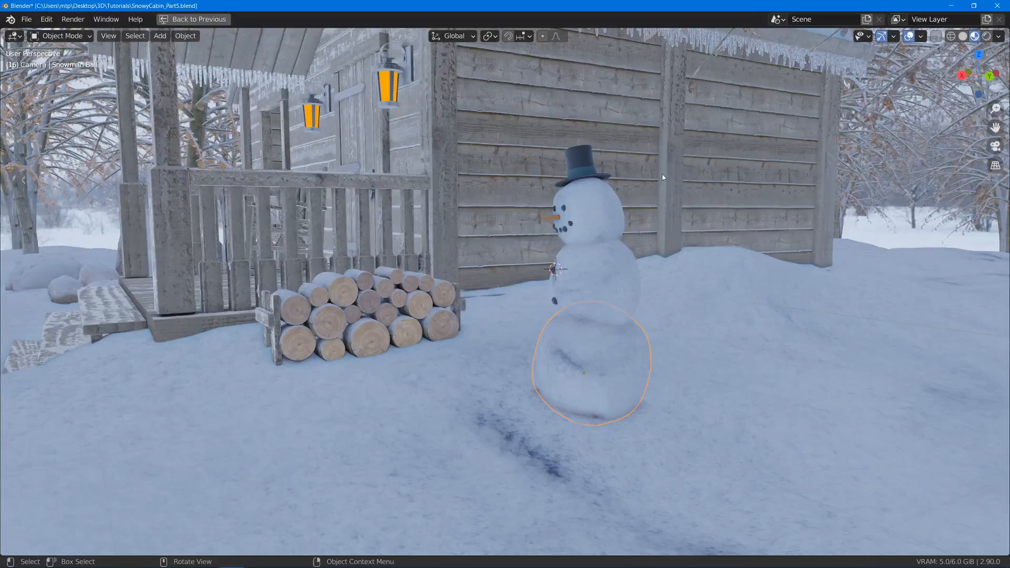
- Add a cube mesh at the 3D cursor on the snowman's middle ball
middle_drag(448, 324, 497, 326)
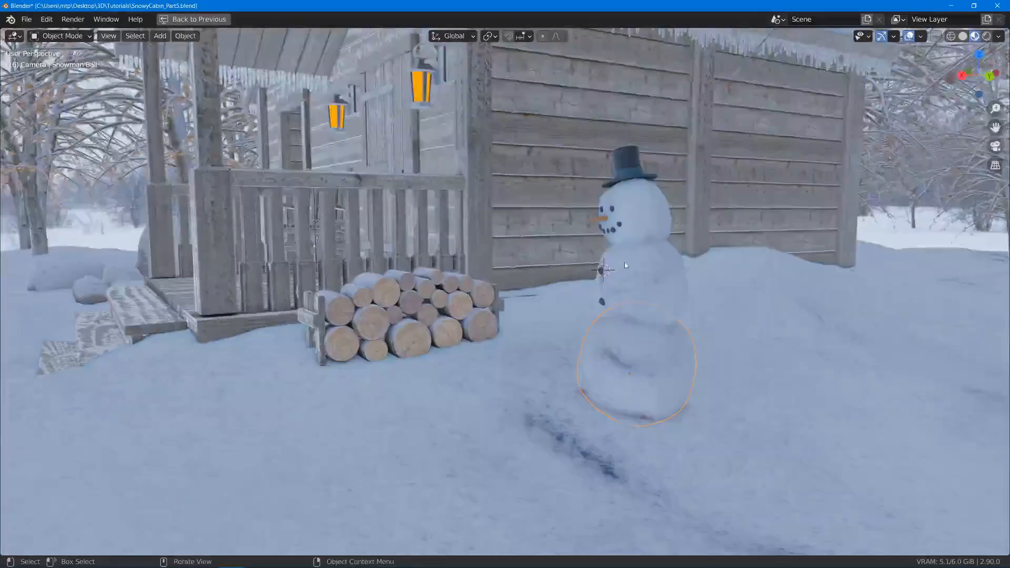
middle_drag(626, 266, 632, 260)
scroll(619, 274, up, 4)
key(shift+a)
mouse_move(619, 274)
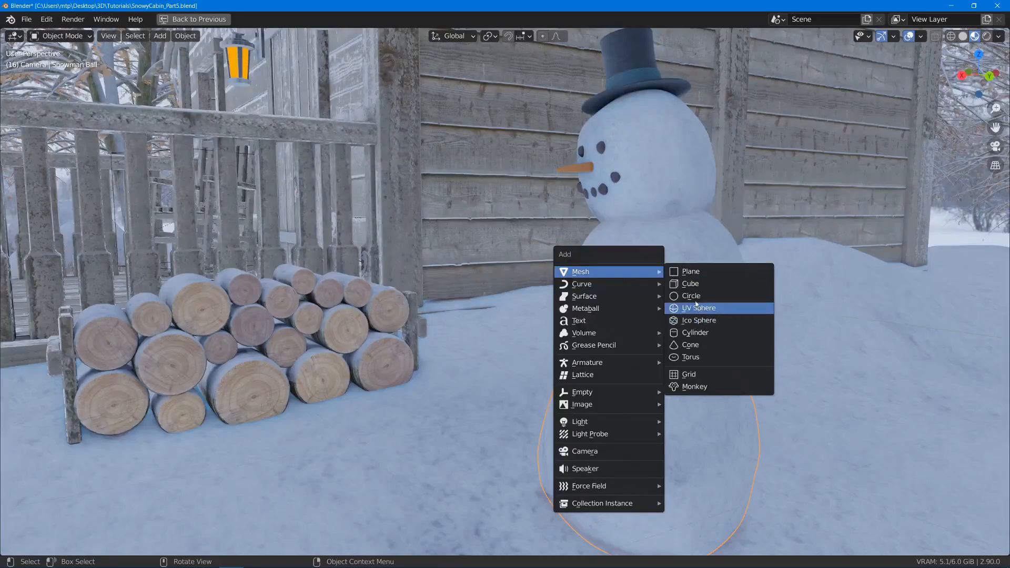
click(694, 284)
- Scale the cube's mesh down in Edit Mode by 0.064 and again by 0.842
scroll(637, 281, down, 6)
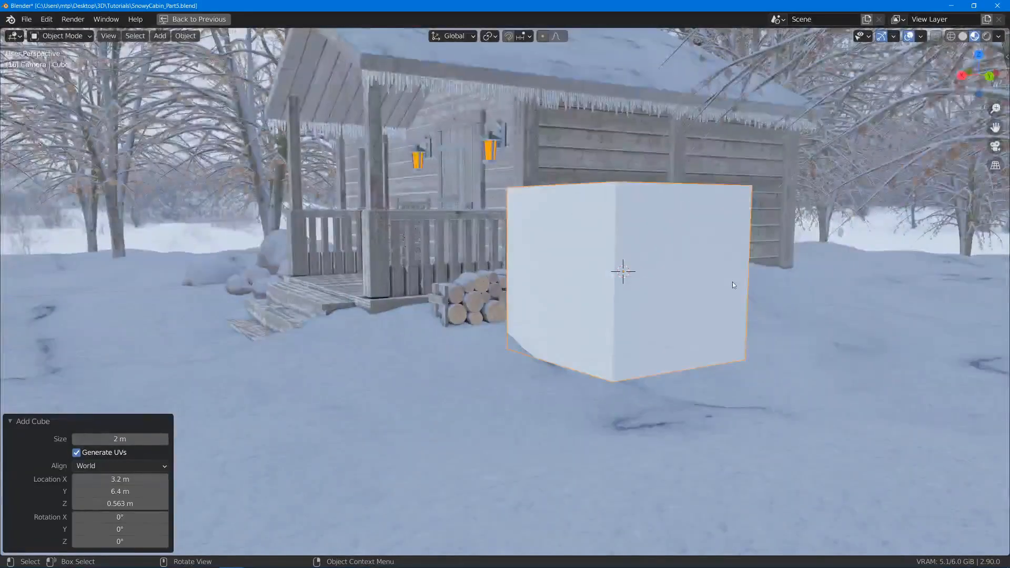
key(Tab)
key(s)
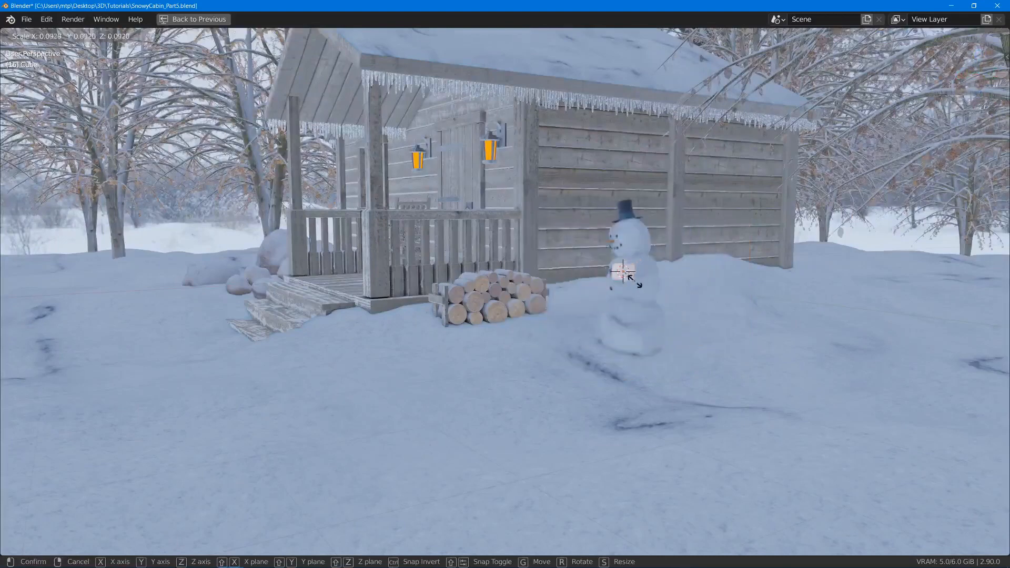
click(633, 278)
scroll(641, 287, up, 3)
scroll(641, 286, up, 6)
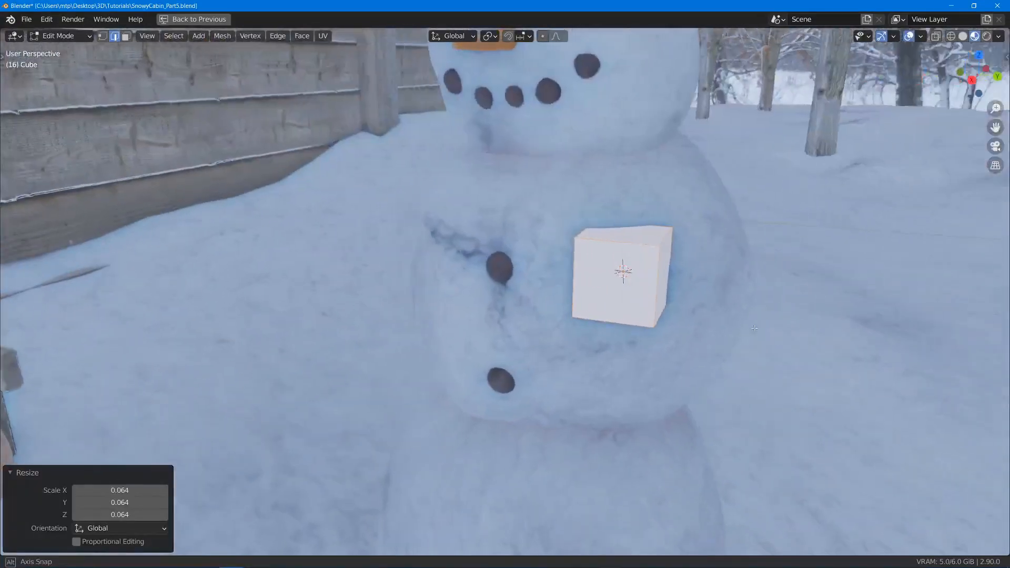
key(s)
click(737, 319)
middle_drag(736, 319, 746, 325)
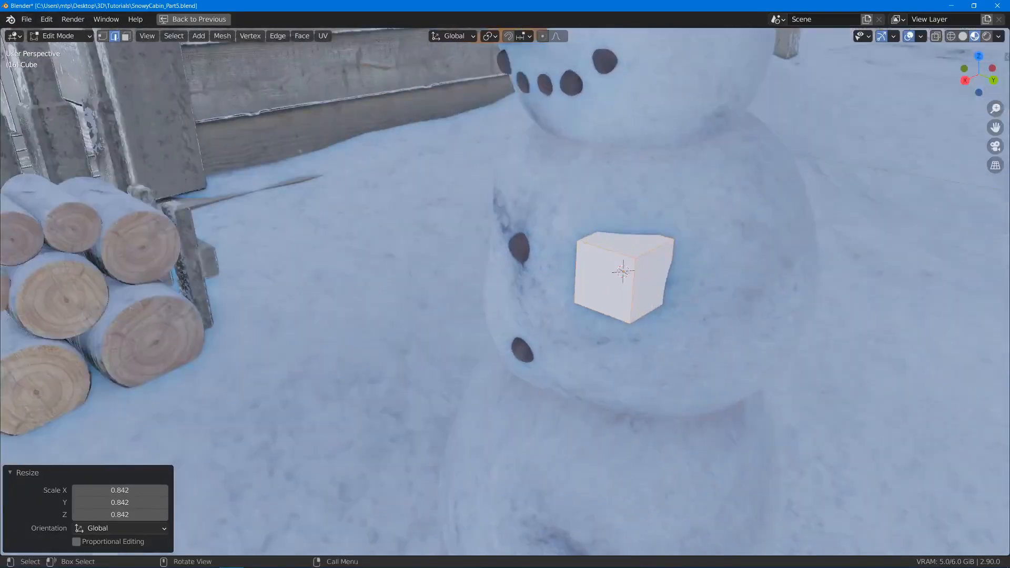
- Flatten the cube along the Y axis by a factor of 0.235 and move it 0.2 m along X, out of the snowman
key(s)
key(y)
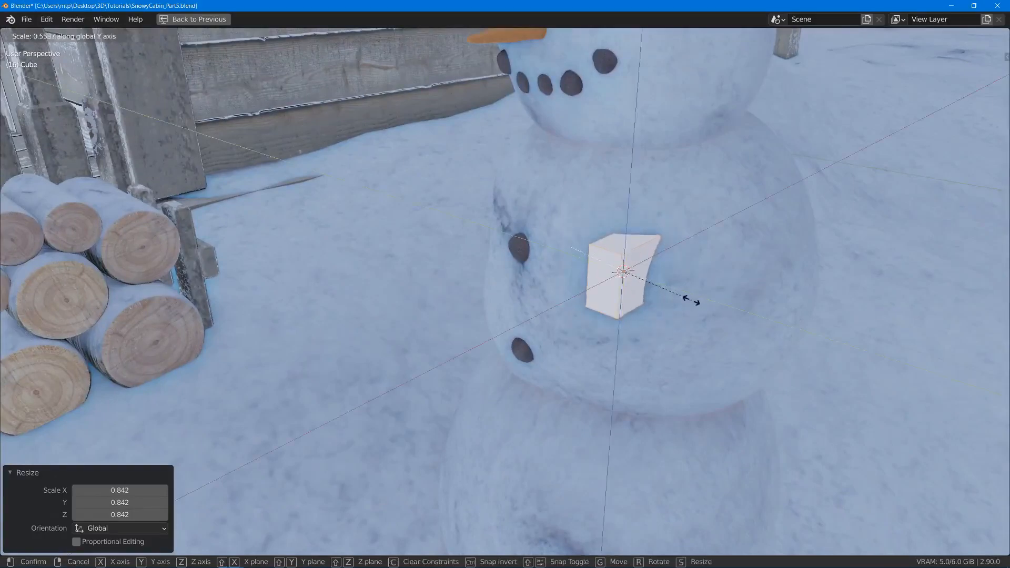
click(649, 289)
middle_drag(649, 290, 585, 273)
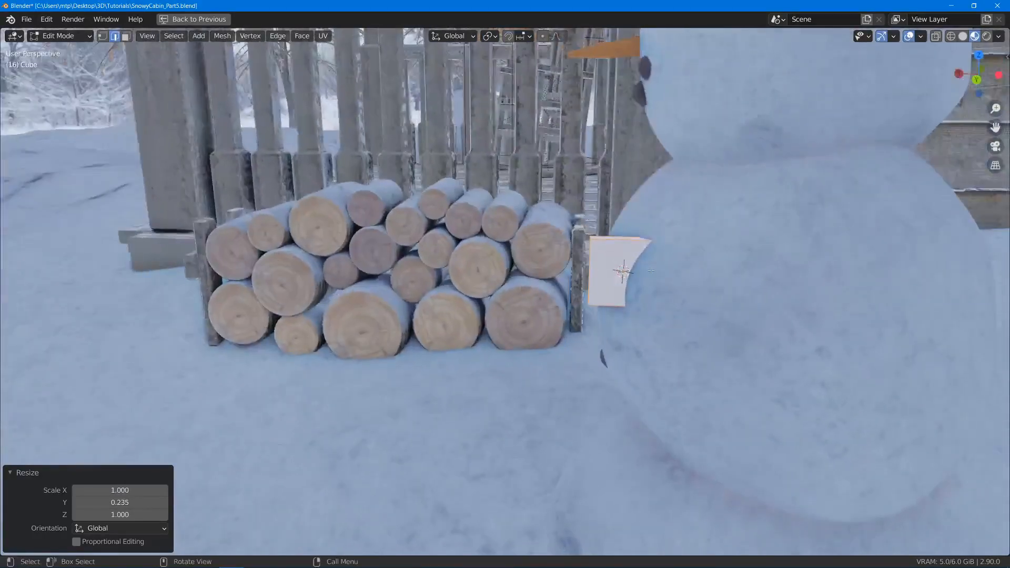
key(g)
key(x)
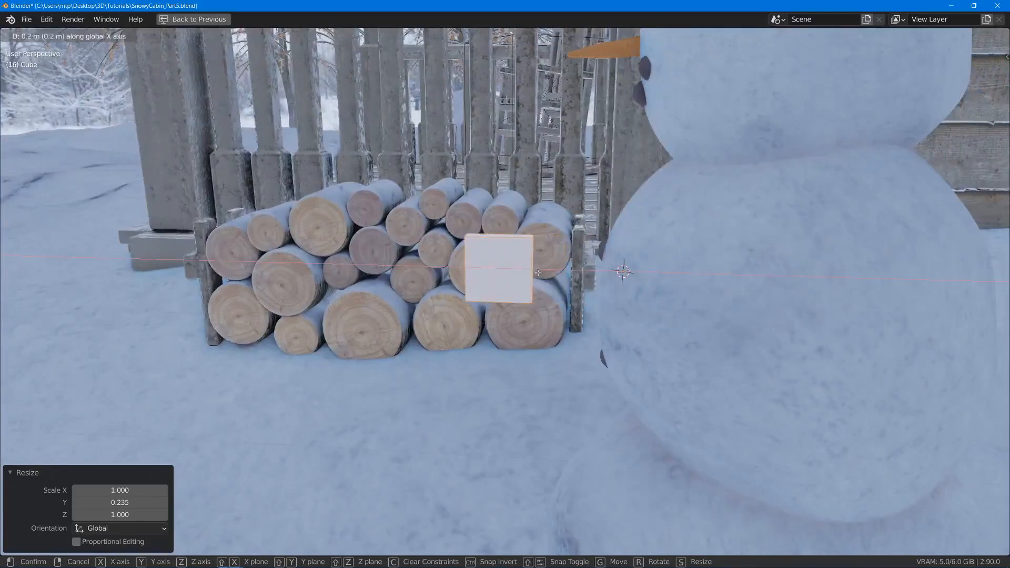
click(497, 254)
shift+middle_drag(497, 254, 649, 256)
mouse_move(577, 279)
middle_down()
mouse_move(585, 262)
mouse_move(568, 263)
middle_up()
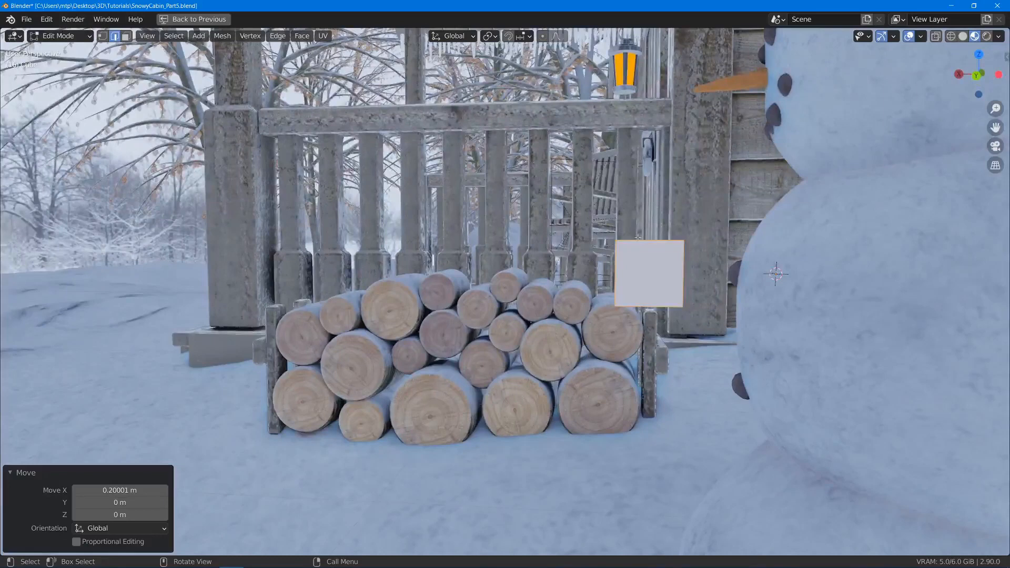
- Stretch the flattened box along X by a factor of 1.958 and add one centred vertical loop cut
key(s)
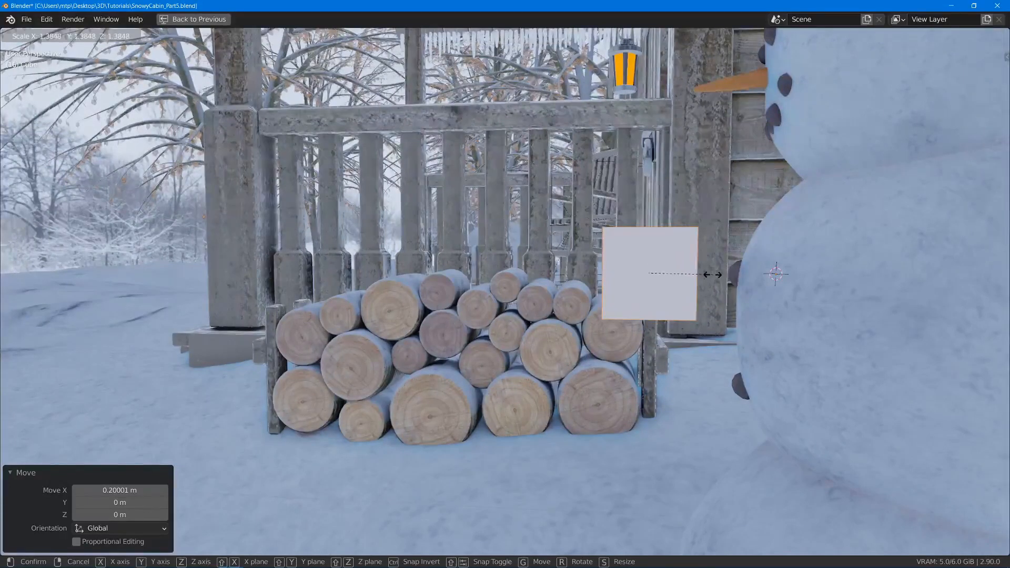
key(x)
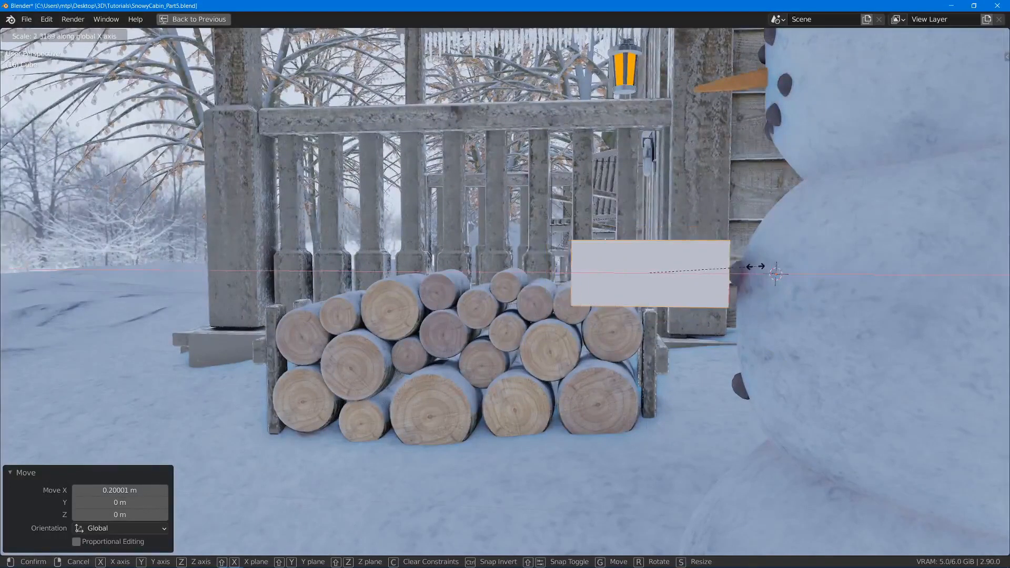
click(740, 268)
middle_drag(739, 269, 601, 221)
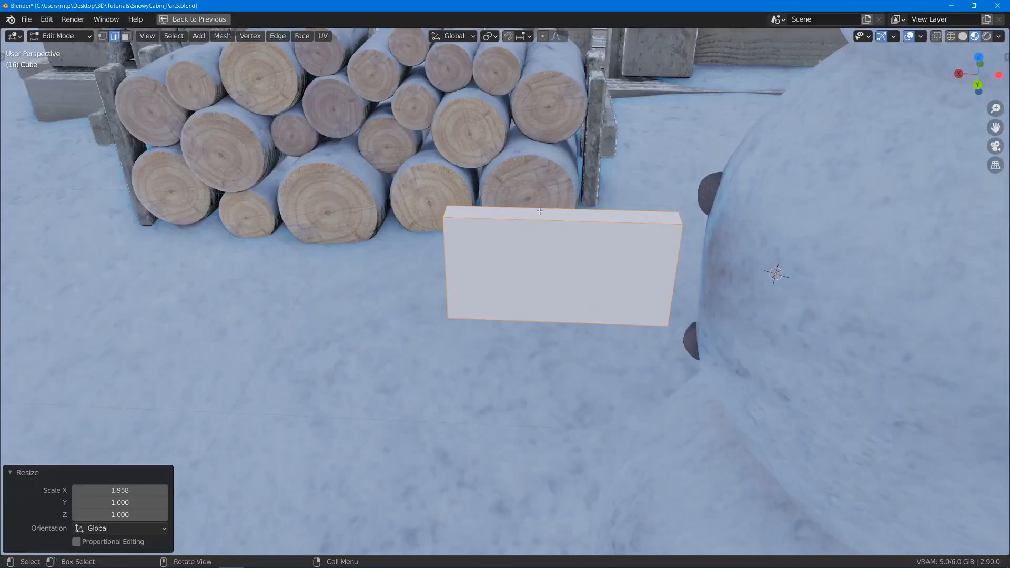
key(ctrl+r)
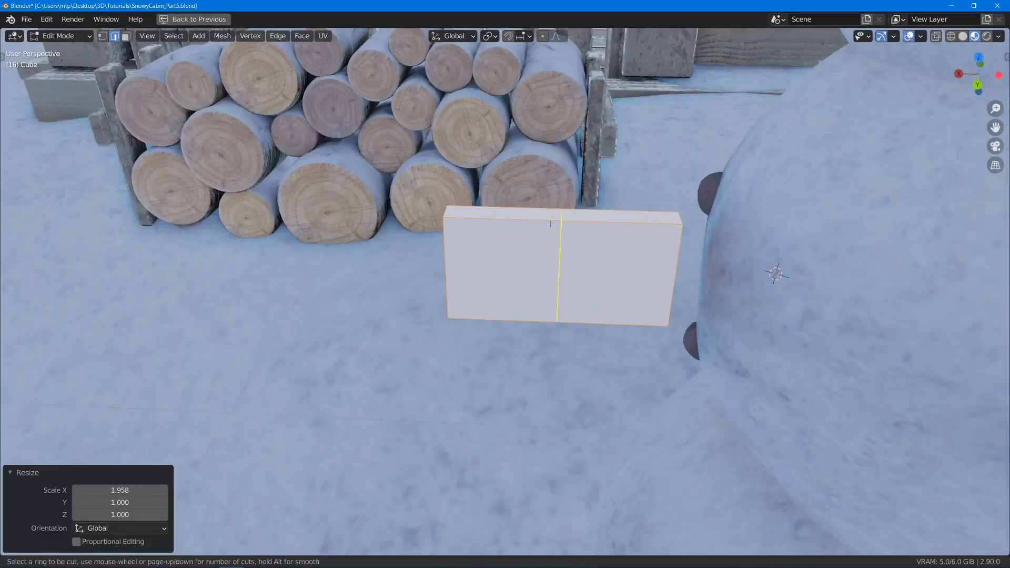
click(544, 272)
right_click(487, 286)
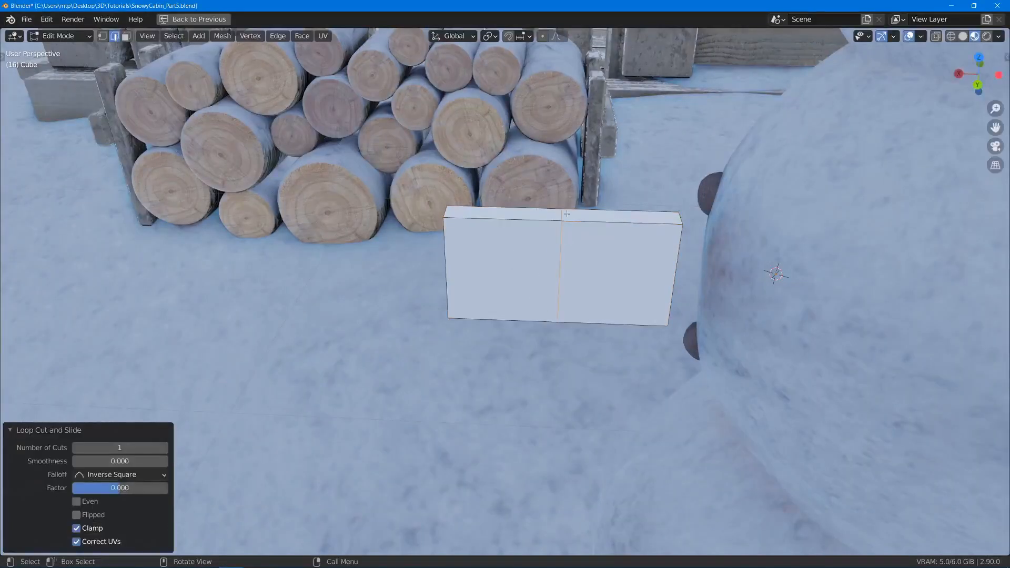
- Switch to face selection and select the narrow end face of the box farthest from the snowman
middle_drag(568, 213, 474, 200)
shift+right_click(518, 271)
scroll(518, 272, down, 1)
scroll(518, 271, up, 2)
scroll(516, 252, up, 2)
key(3)
click(449, 216)
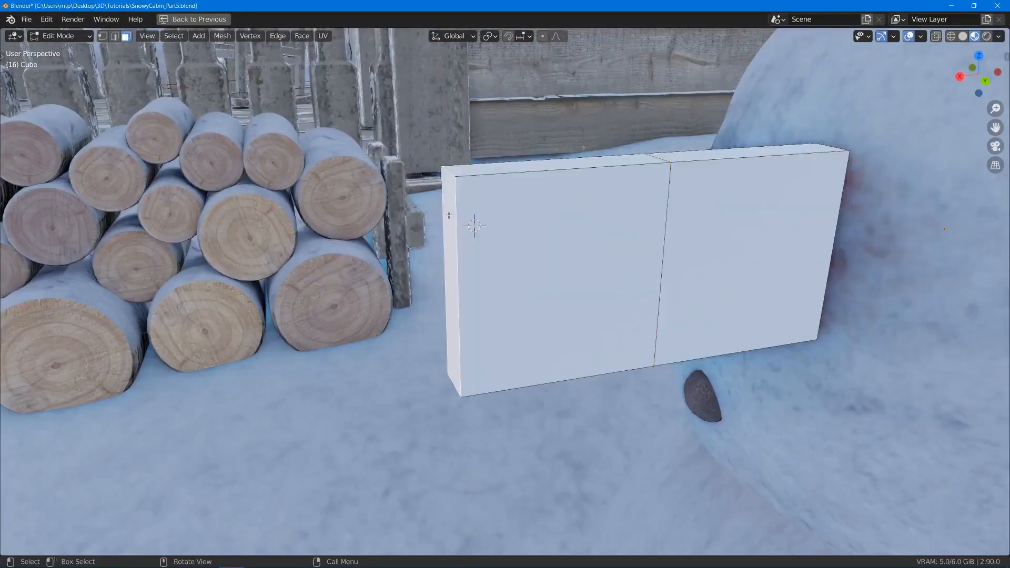
key(s)
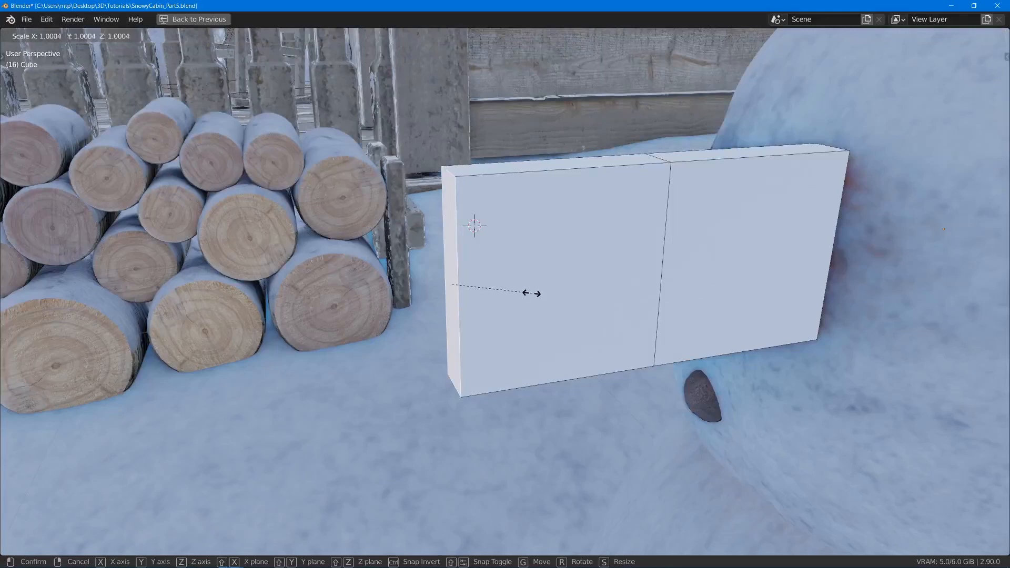
key(x)
right_click(532, 294)
- Scale the selected end face to 0 along the Y axis
key(s)
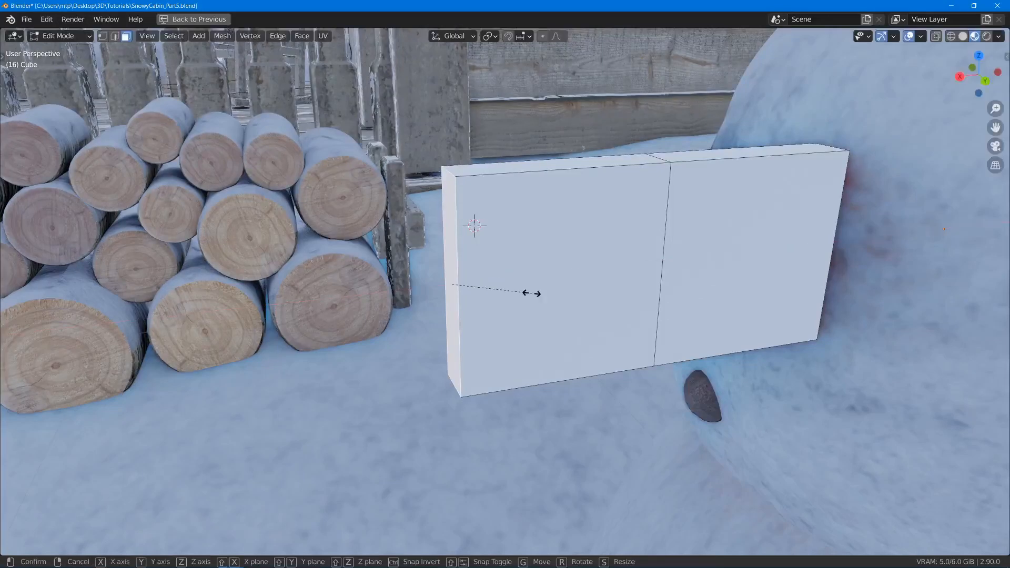
key(y)
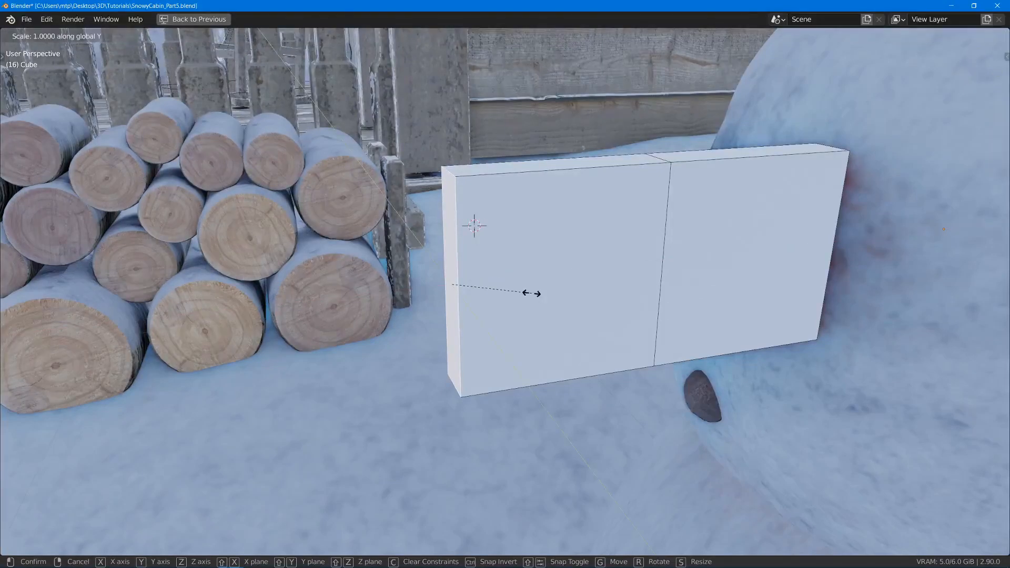
key(0)
key(Return)
- Scale the collapsed end edge of the box up along the Z axis by a factor of about 1.467
middle_drag(509, 53, 471, 176)
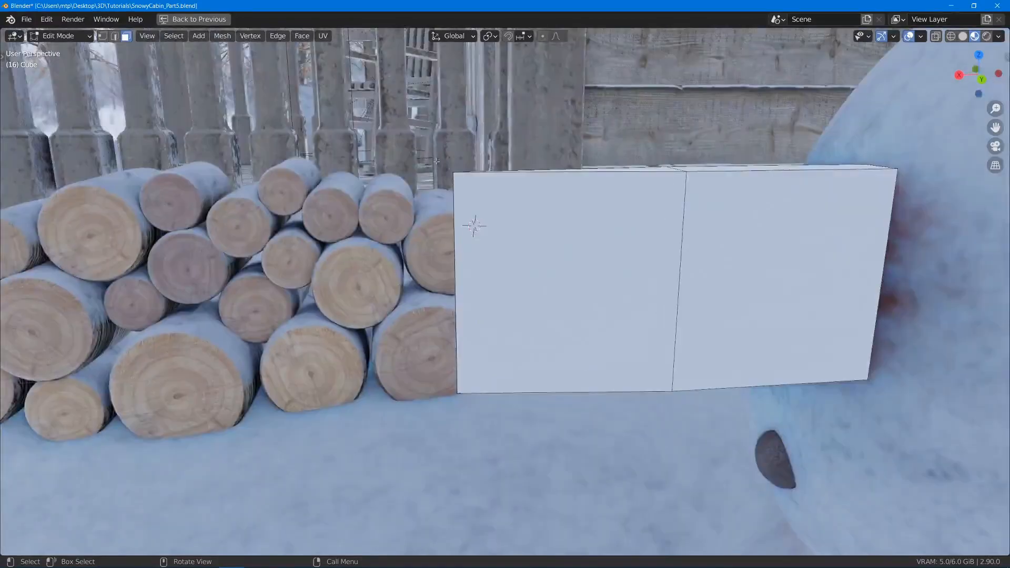
key(z)
click(396, 183)
mouse_move(379, 135)
mouse_down()
mouse_move(490, 361)
mouse_move(507, 440)
mouse_move(495, 388)
mouse_up()
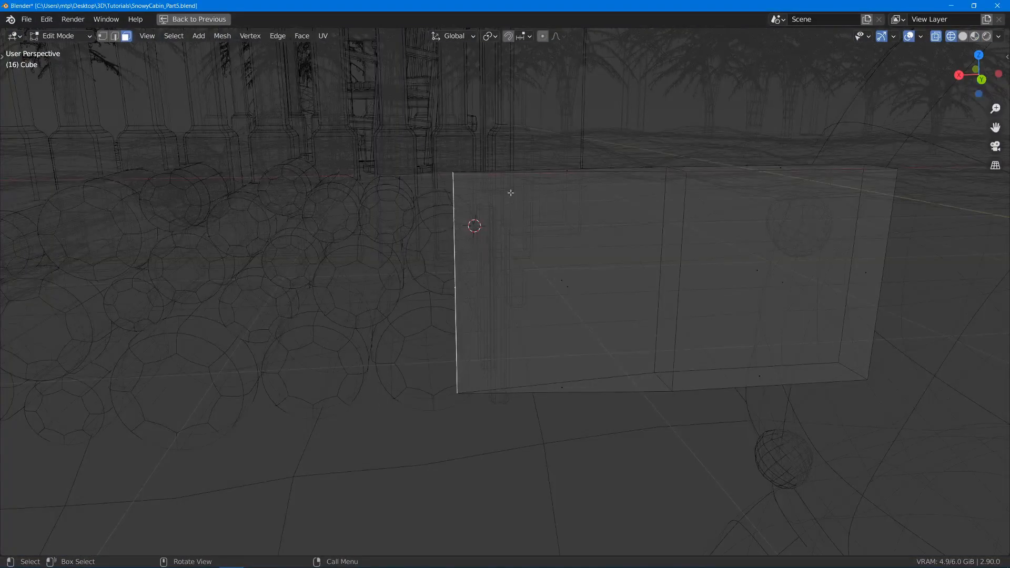
key(s)
key(z)
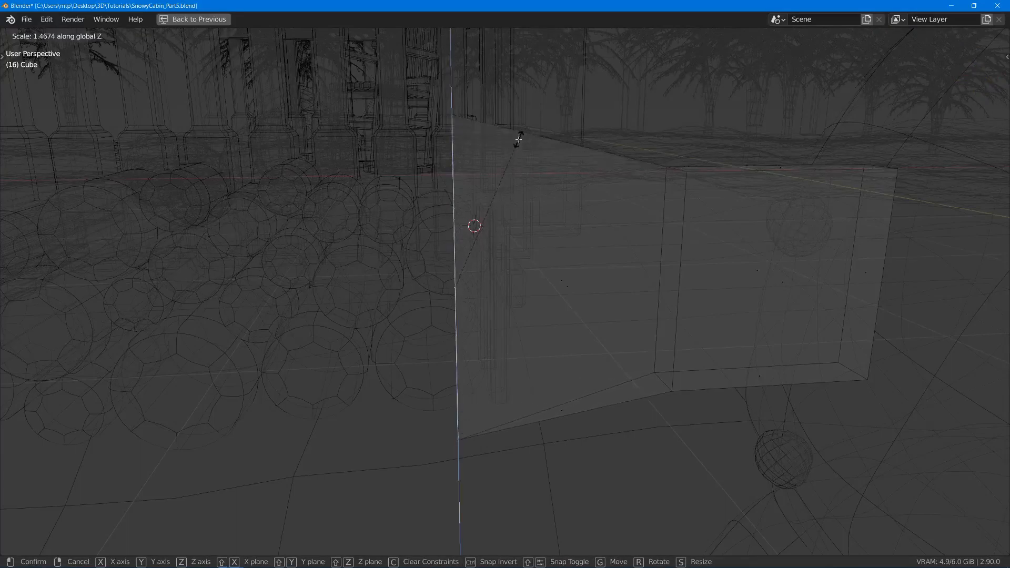
click(519, 139)
key(shift+z)
key(alt+a)
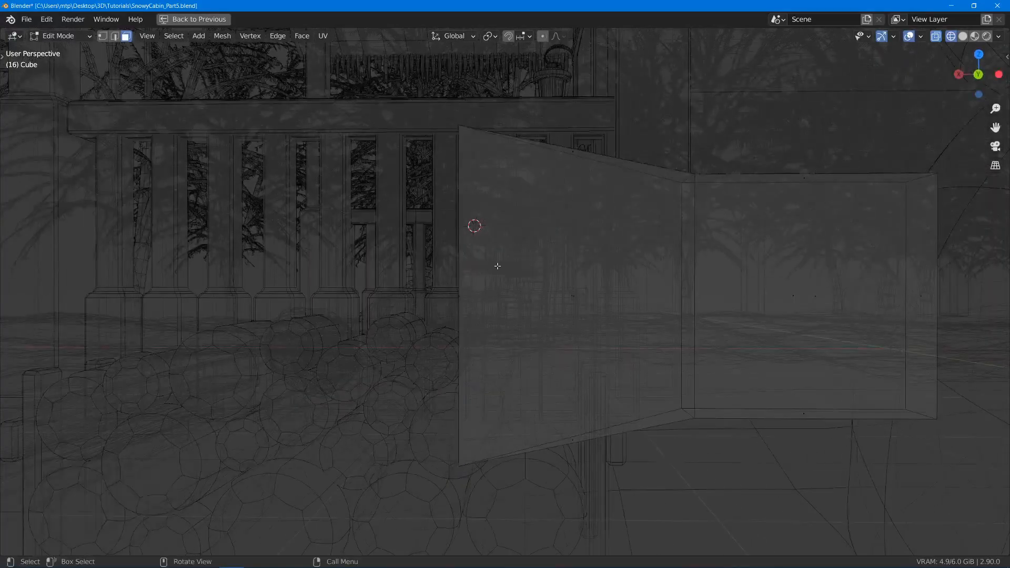
- Add one centred horizontal loop cut around the whole box
key(shift+z)
middle_drag(554, 254, 566, 276)
key(ctrl+r)
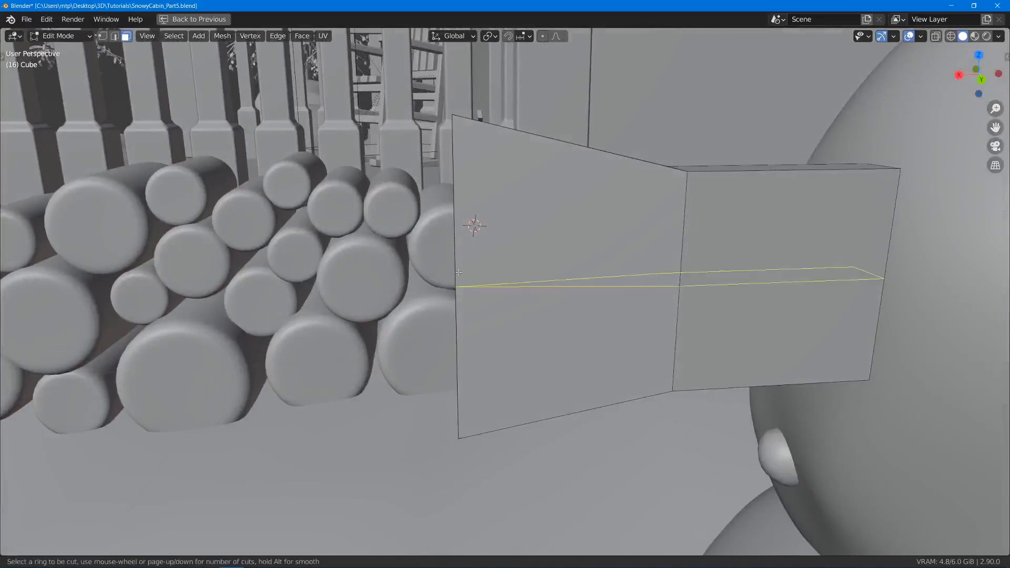
click(468, 283)
right_click(468, 281)
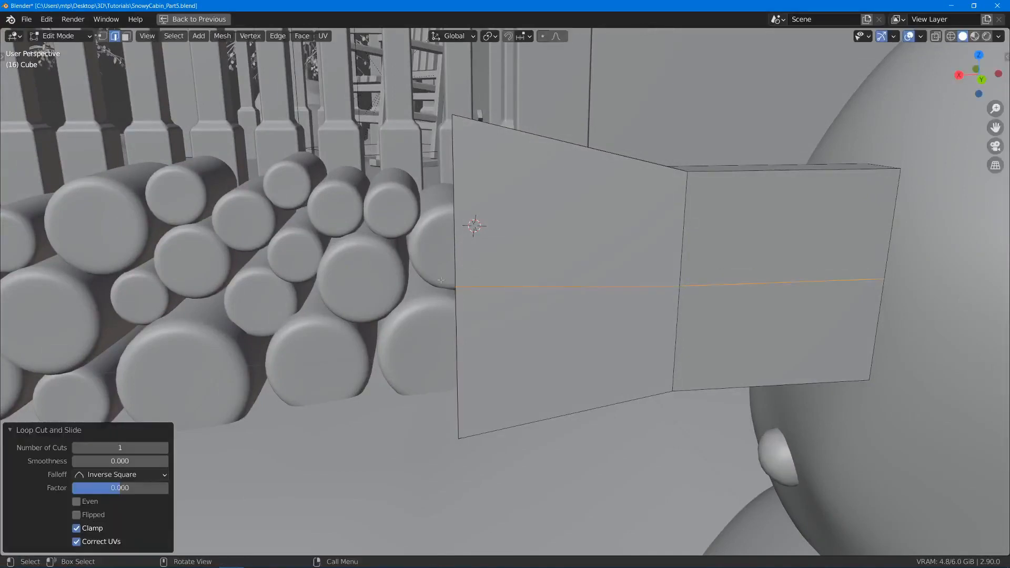
- Switch to vertex selection and pull the middle vertex of the sharp end outward along X by about 0.016 m, then slightly further
key(z)
key(Escape)
key(1)
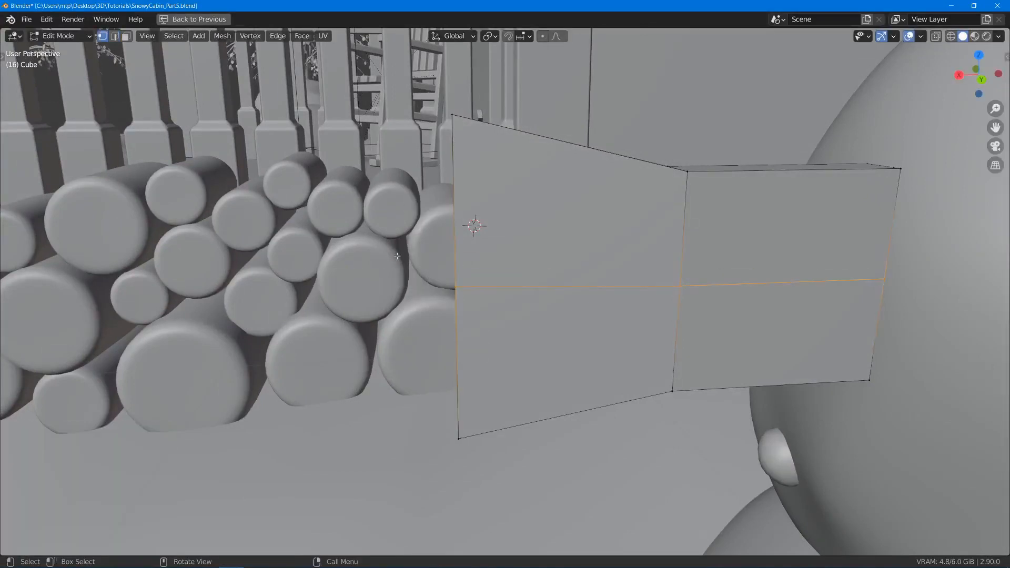
key(shift+z)
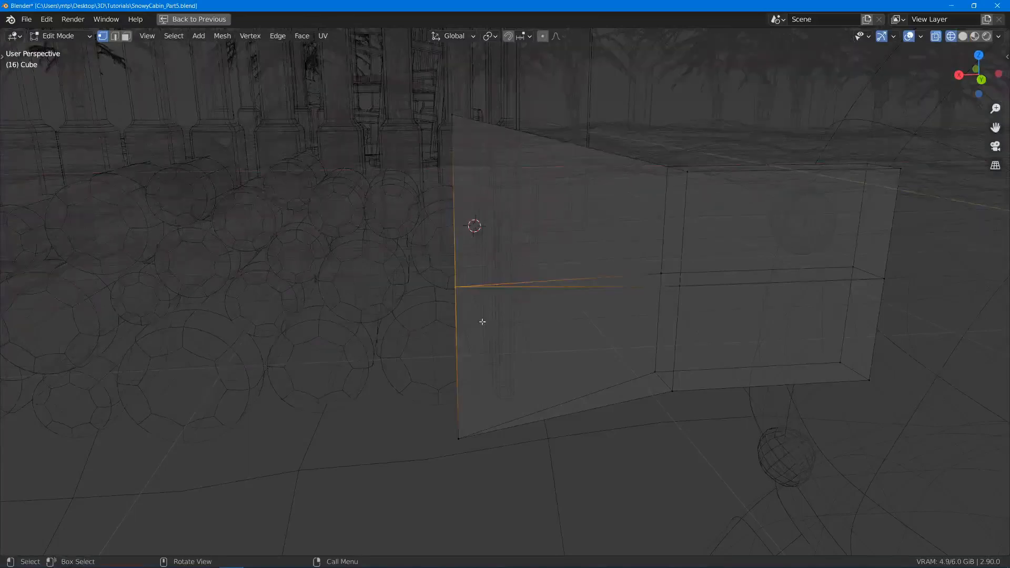
key(z)
click(672, 302)
key(g)
key(x)
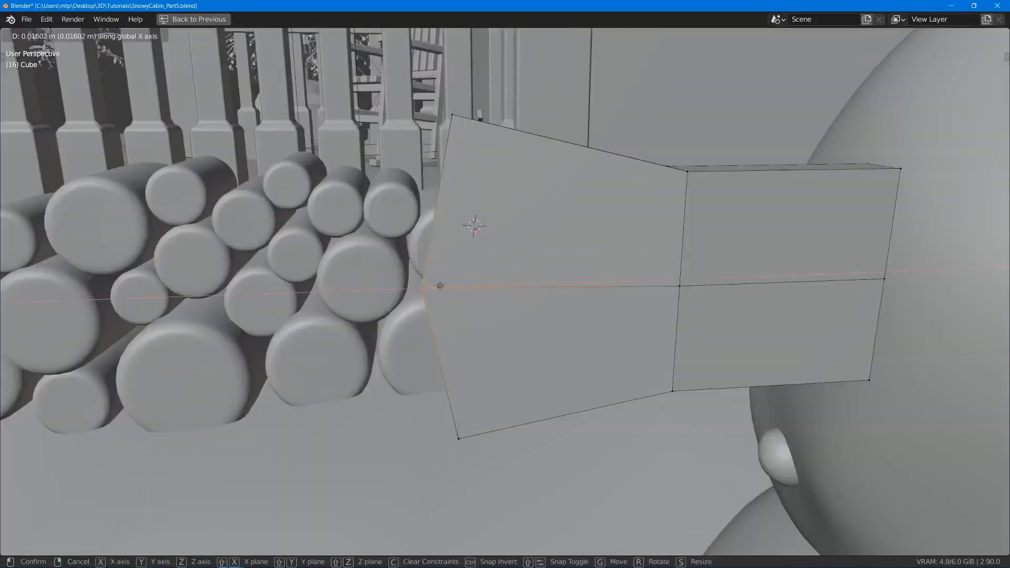
click(441, 286)
middle_drag(480, 278, 501, 274)
key(g)
key(x)
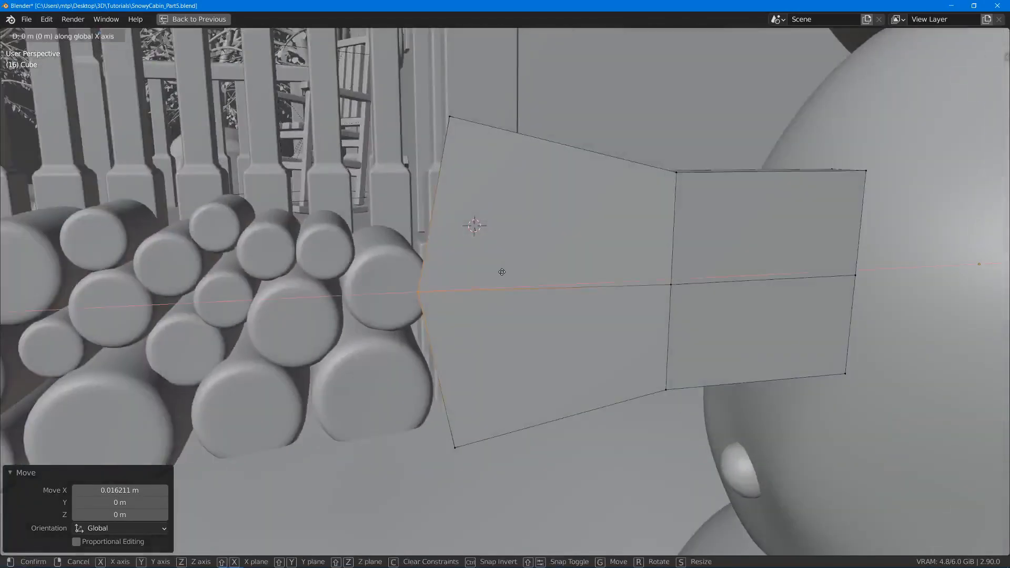
click(500, 272)
key(alt+a)
- Add a loop cut near the sharp edge with slide factor -0.705 and bevel it 0.000536 m wide with 2 segments
key(ctrl+r)
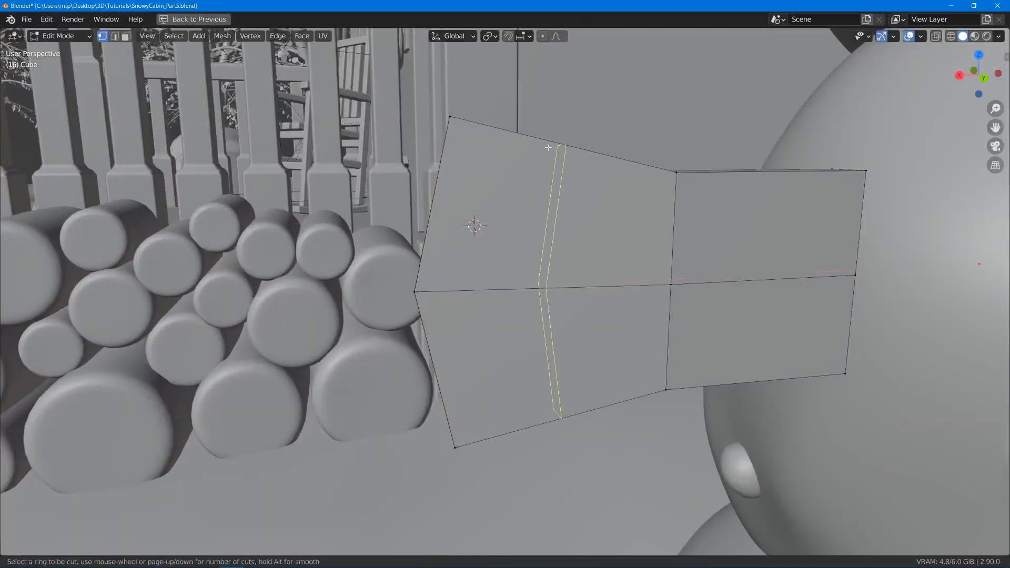
click(547, 159)
click(476, 131)
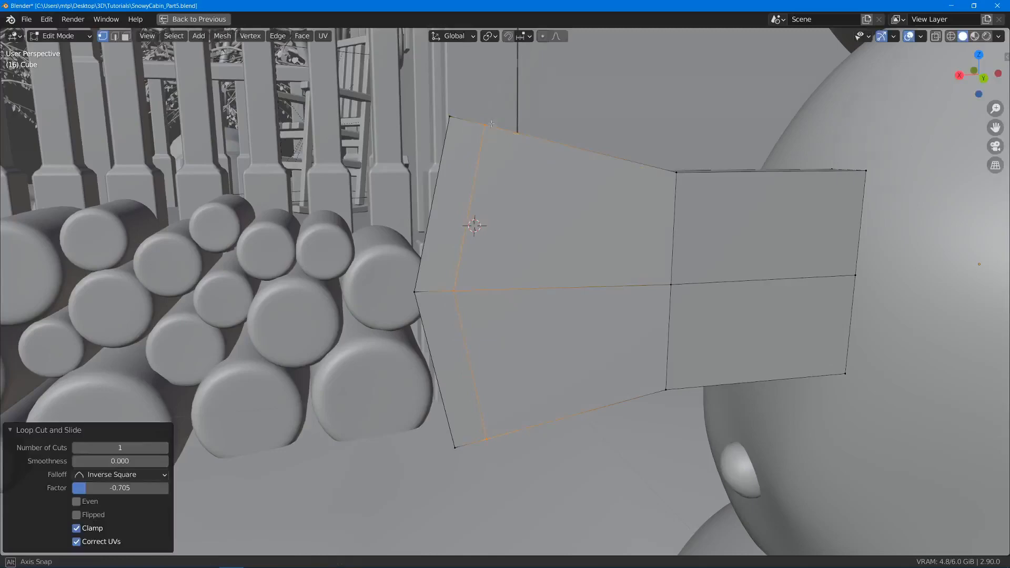
middle_drag(476, 132, 451, 190)
middle_drag(498, 421, 567, 215)
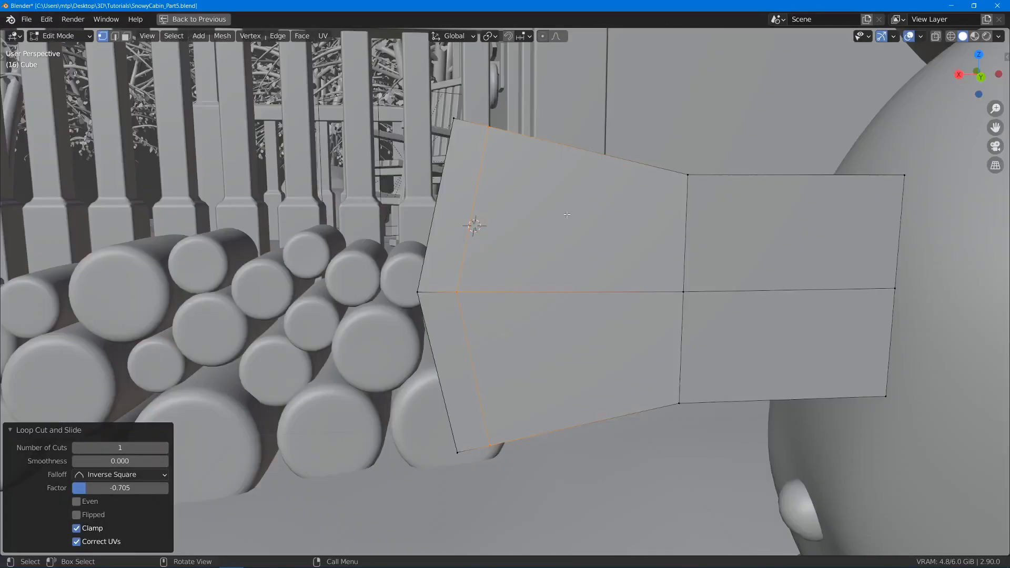
key(ctrl+b)
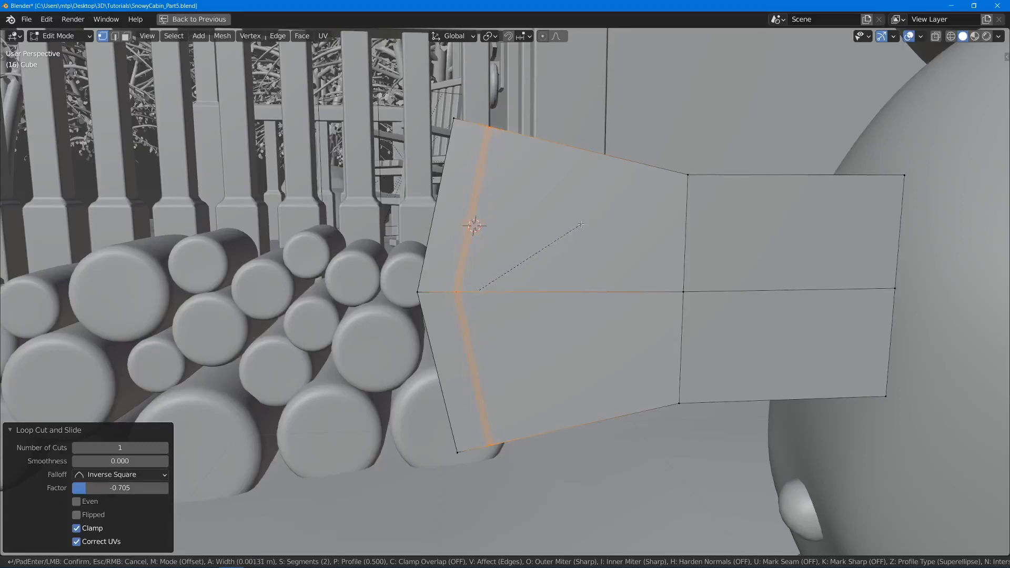
click(579, 224)
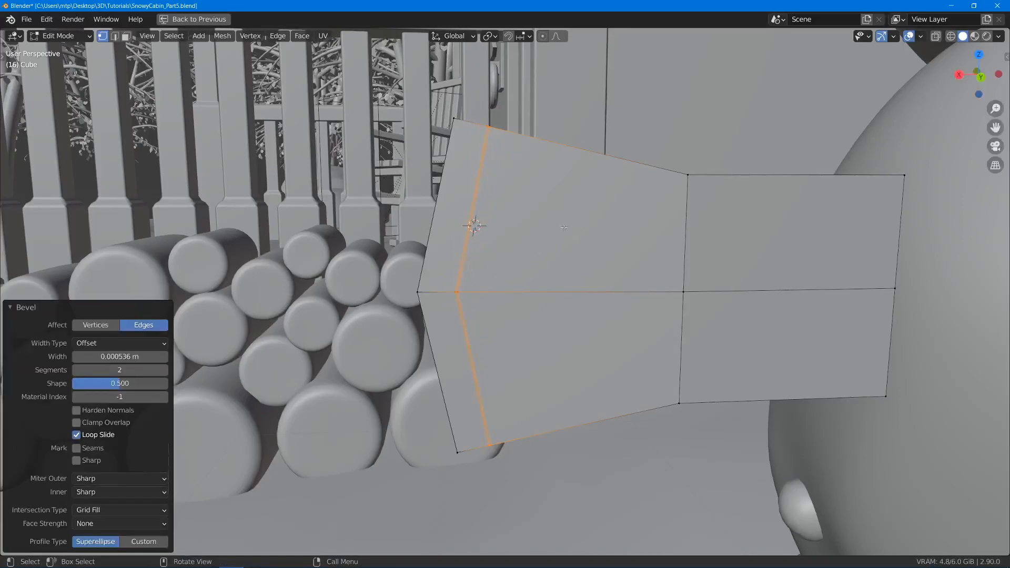
- Add another loop cut tight against the sharp edge, with a slide factor of -0.879
scroll(413, 241, up, 2)
middle_drag(391, 243, 412, 249)
key(g)
key(g)
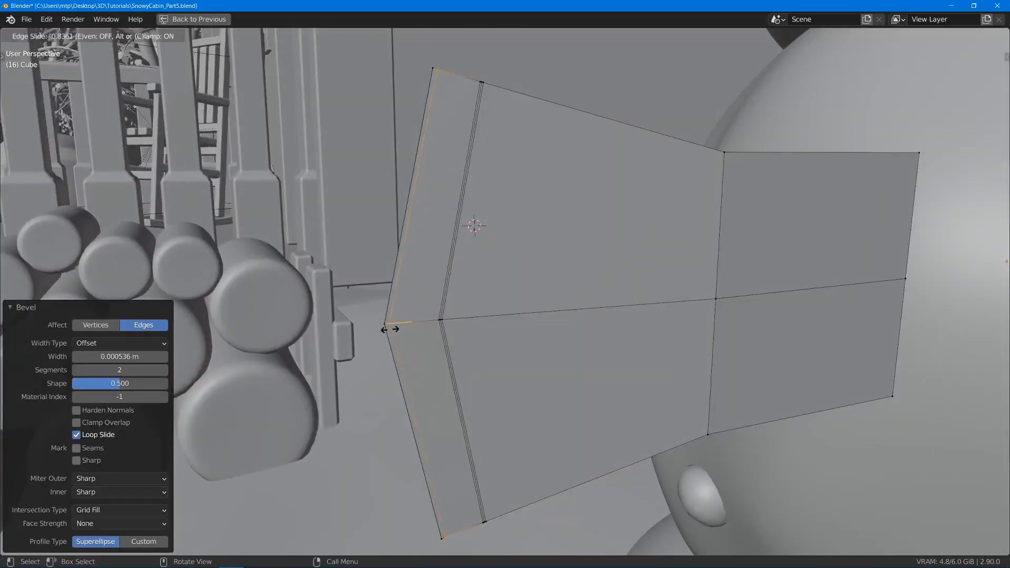
click(389, 329)
middle_drag(536, 287, 532, 291)
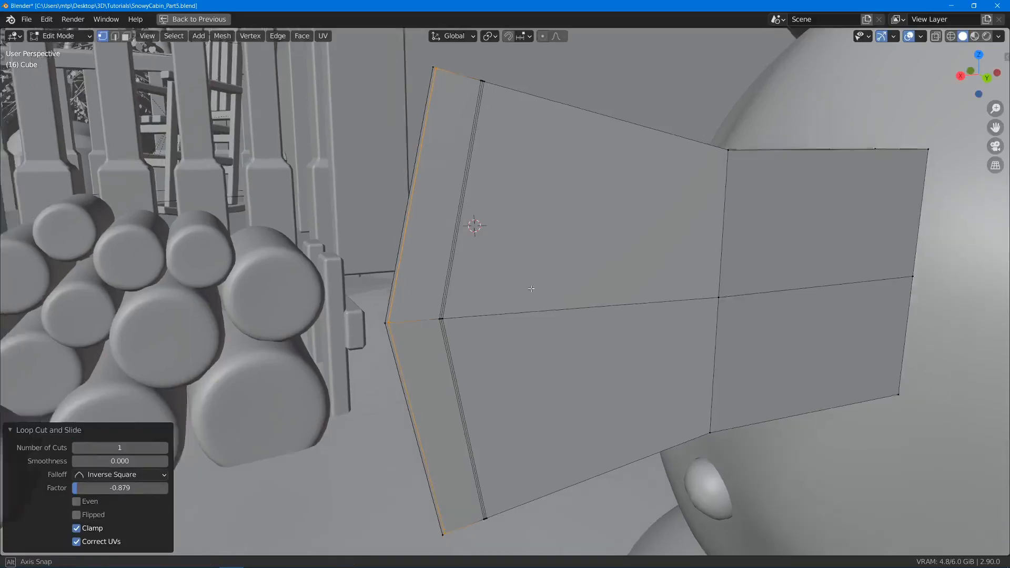
- Select the entire mesh and merge its vertices by distance at 0.0001 m, leaving nothing selected
scroll(534, 284, up, 1)
click(535, 277)
key(a)
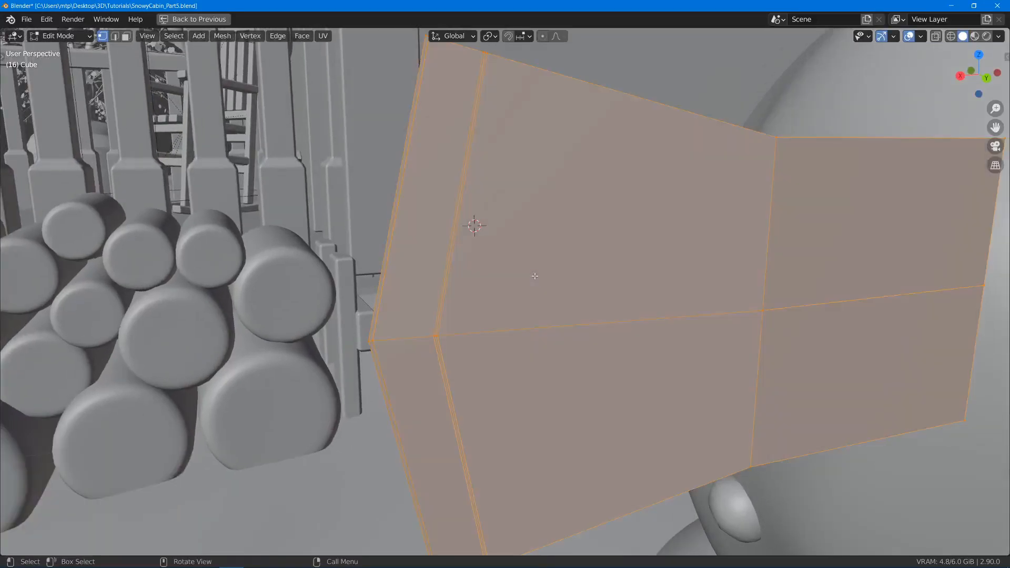
key(m)
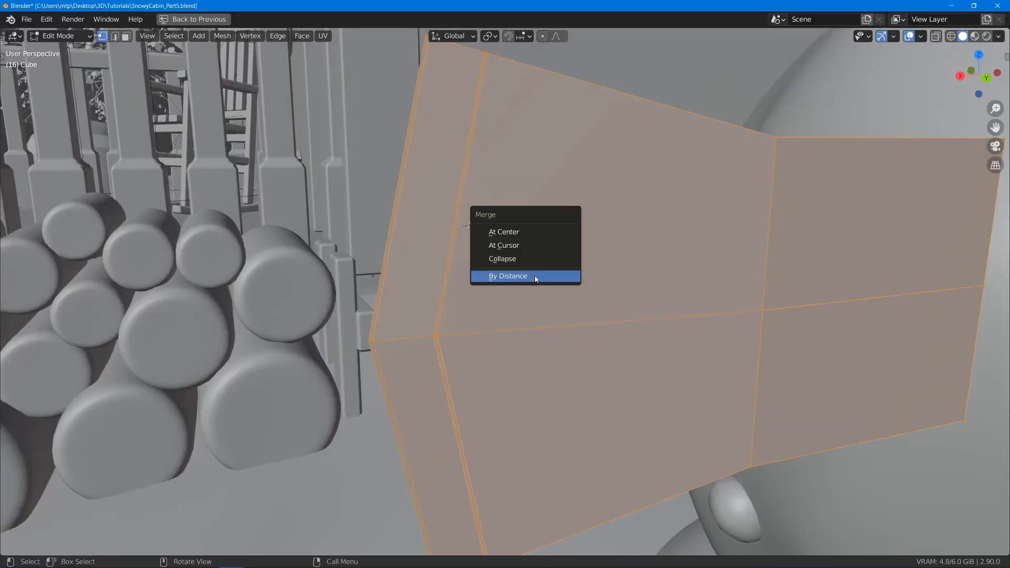
click(535, 276)
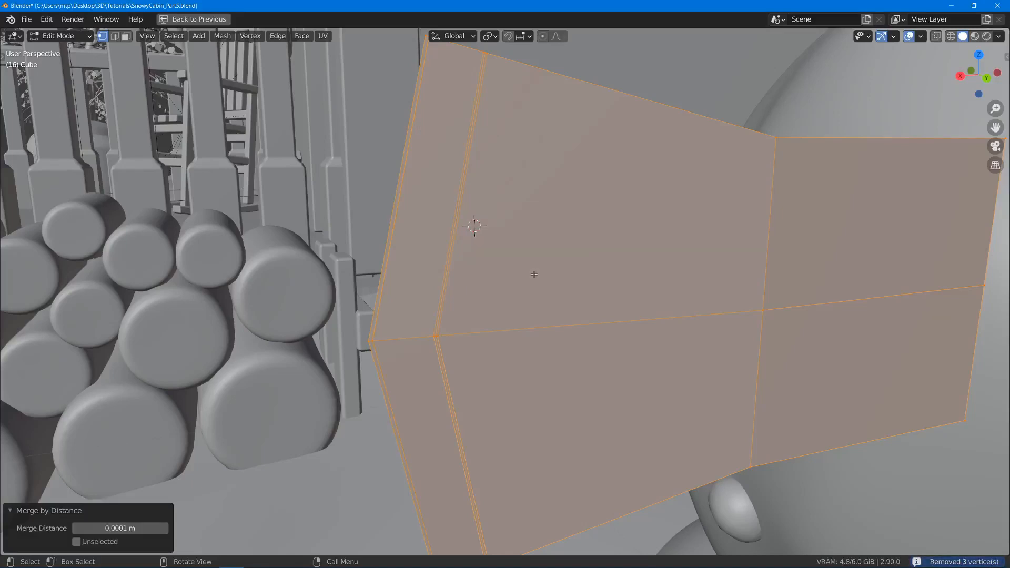
middle_drag(370, 55, 416, 178)
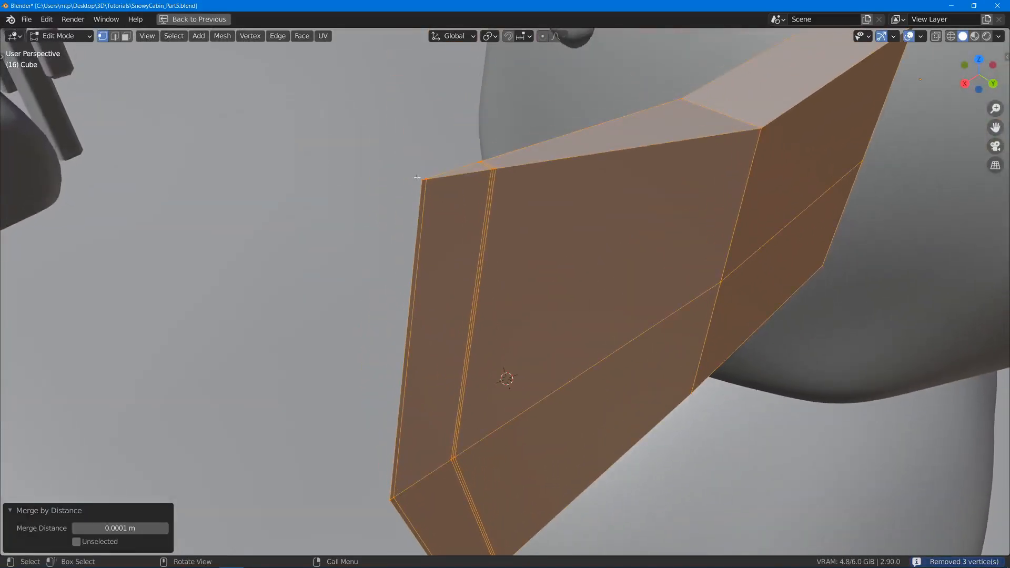
middle_drag(550, 232, 508, 204)
key(alt+a)
- Add lengthwise loop cuts close to the upper and lower edges, with slide factors of -0.915 and 0.921
scroll(571, 290, down, 3)
shift+middle_drag(578, 304, 561, 208)
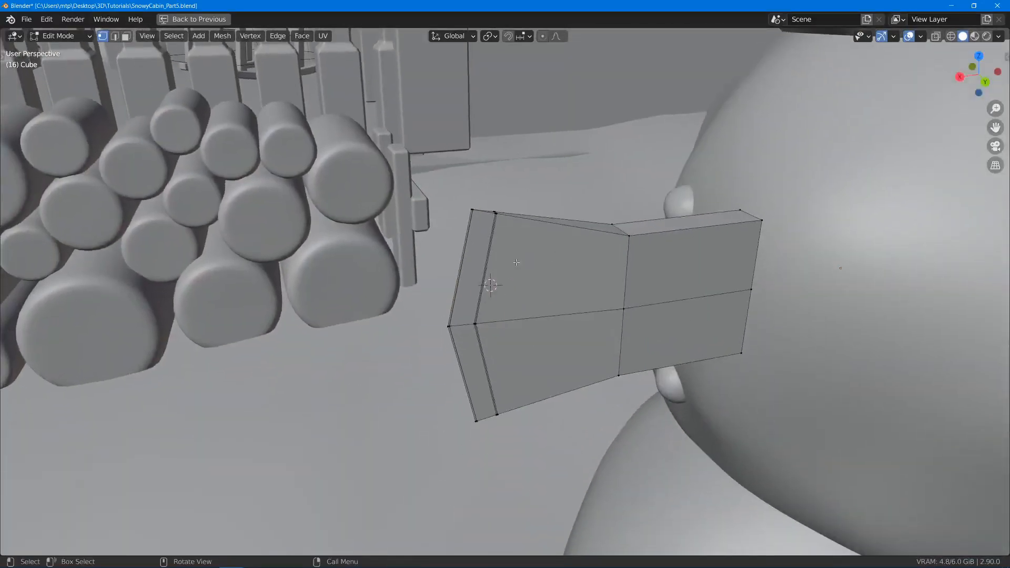
key(ctrl+r)
click(487, 266)
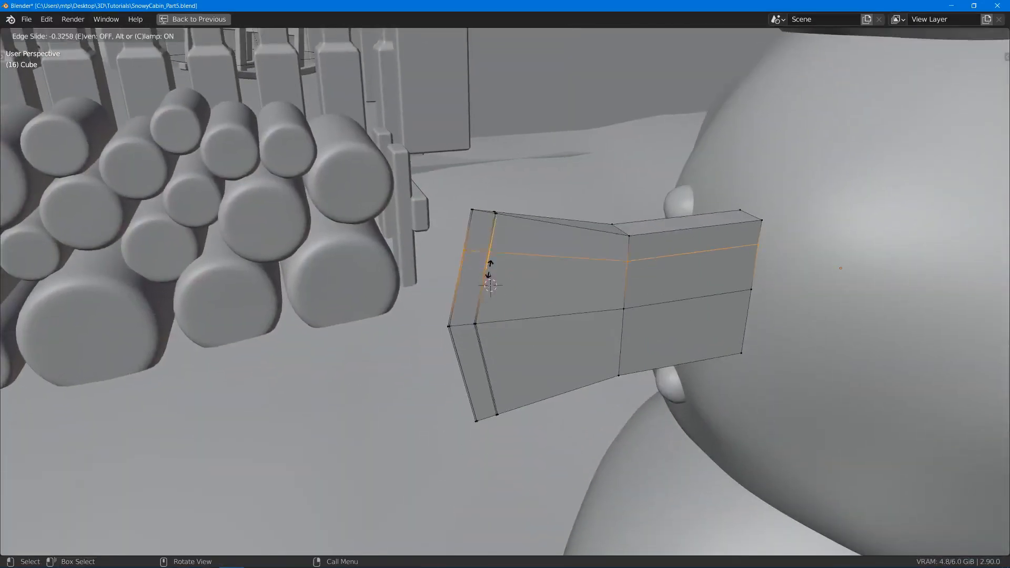
click(489, 236)
middle_drag(505, 321, 494, 292)
key(ctrl+r)
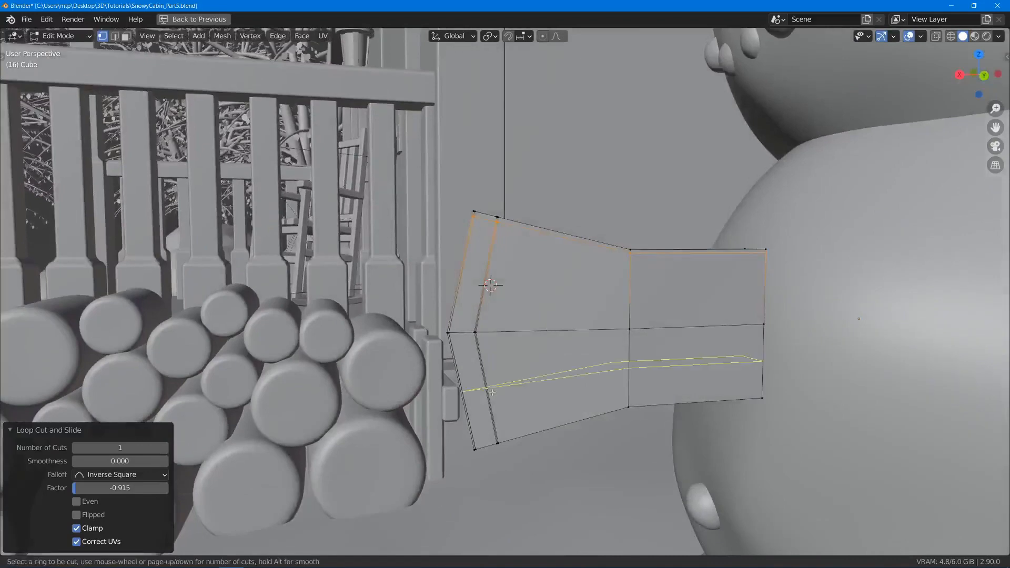
click(491, 393)
click(510, 442)
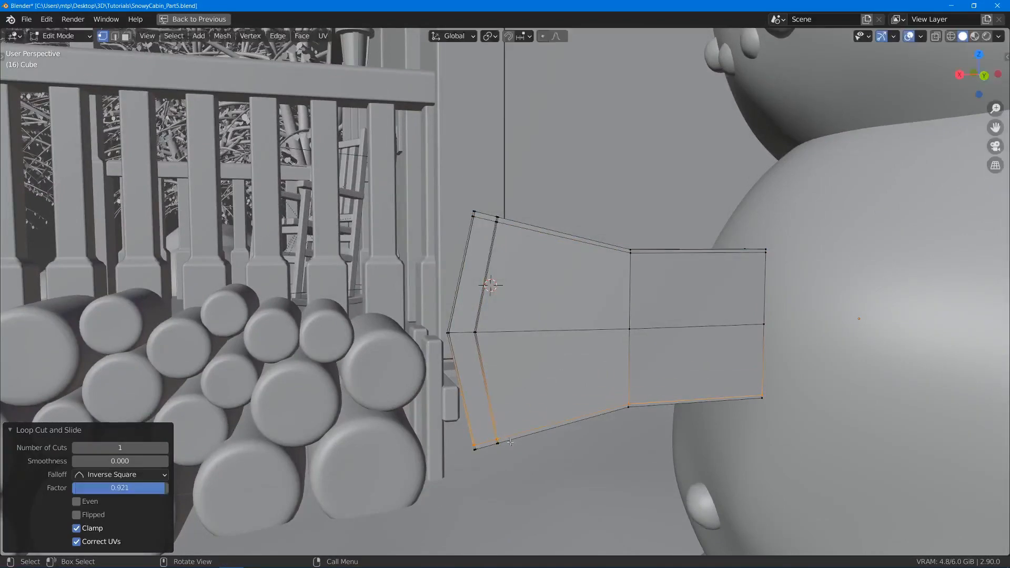
- Give the part a level 3 subdivision in Object Mode and shade it smooth
key(Tab)
middle_drag(636, 355, 601, 369)
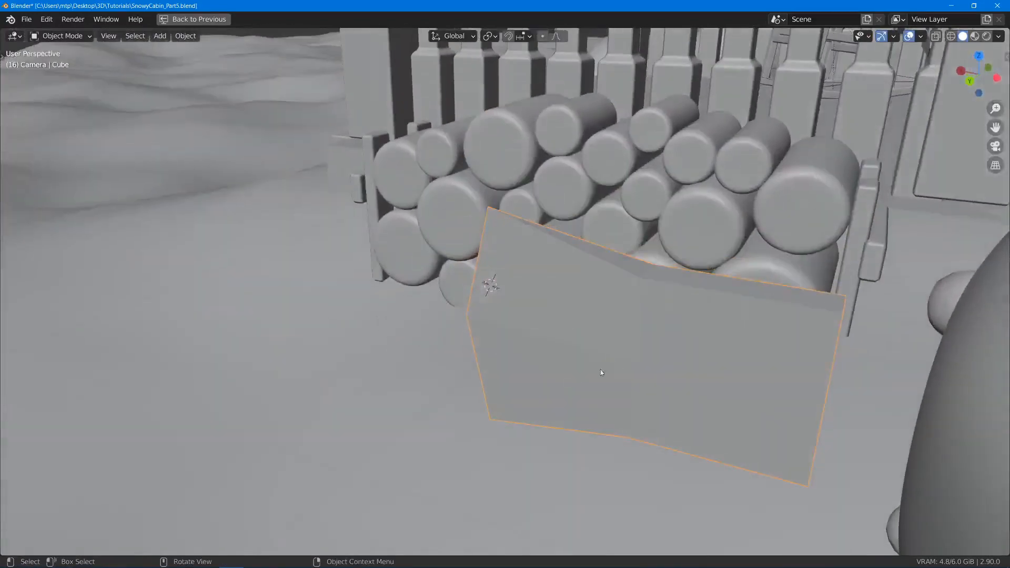
key(ctrl+3)
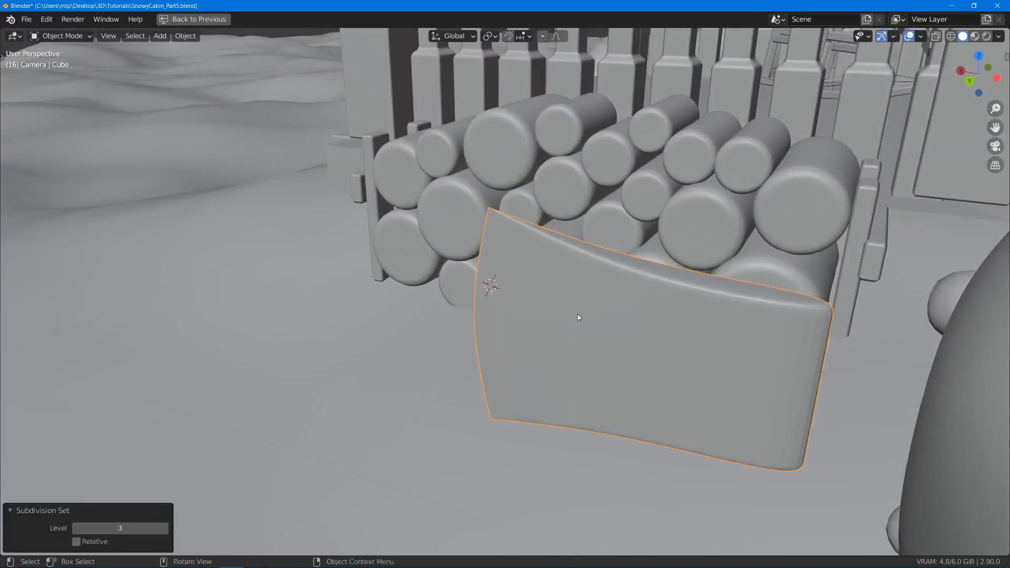
middle_drag(582, 315, 587, 388)
right_click(630, 296)
click(630, 293)
- Add one centred loop cut across the thick rear section and scale it along Y by a factor of 1.688
key(Tab)
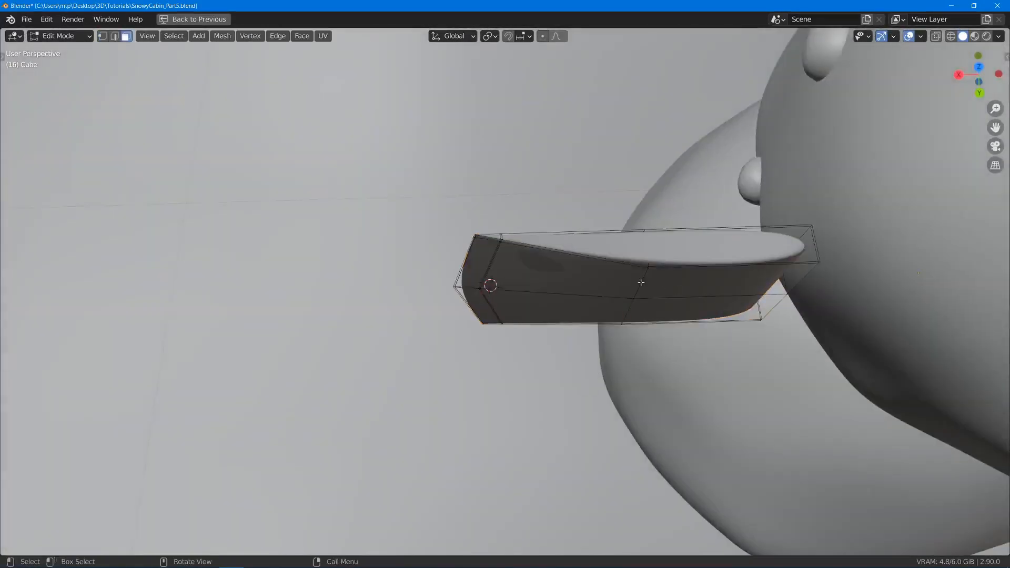
key(ctrl+r)
click(711, 284)
right_click(711, 293)
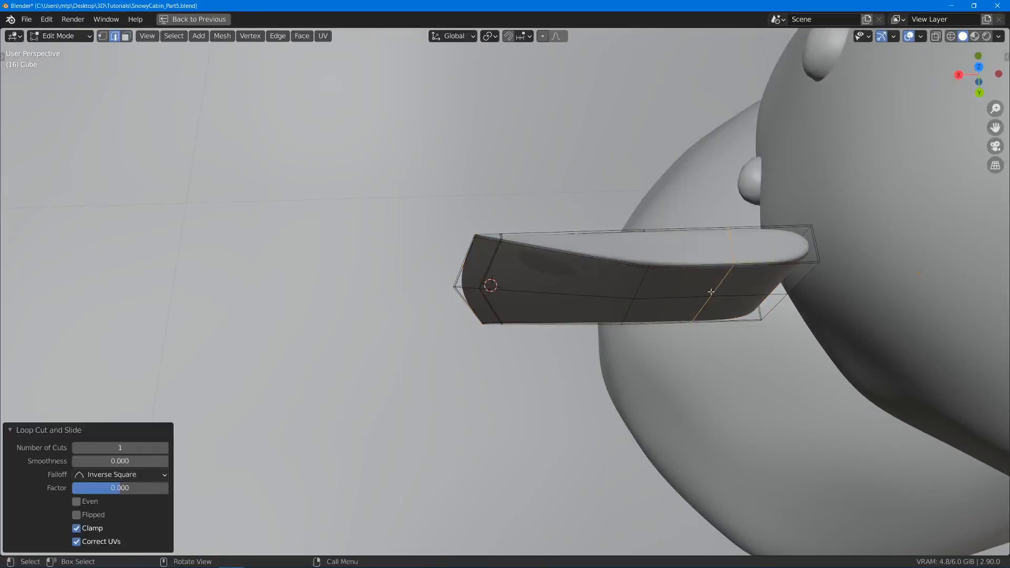
key(s)
key(y)
click(652, 326)
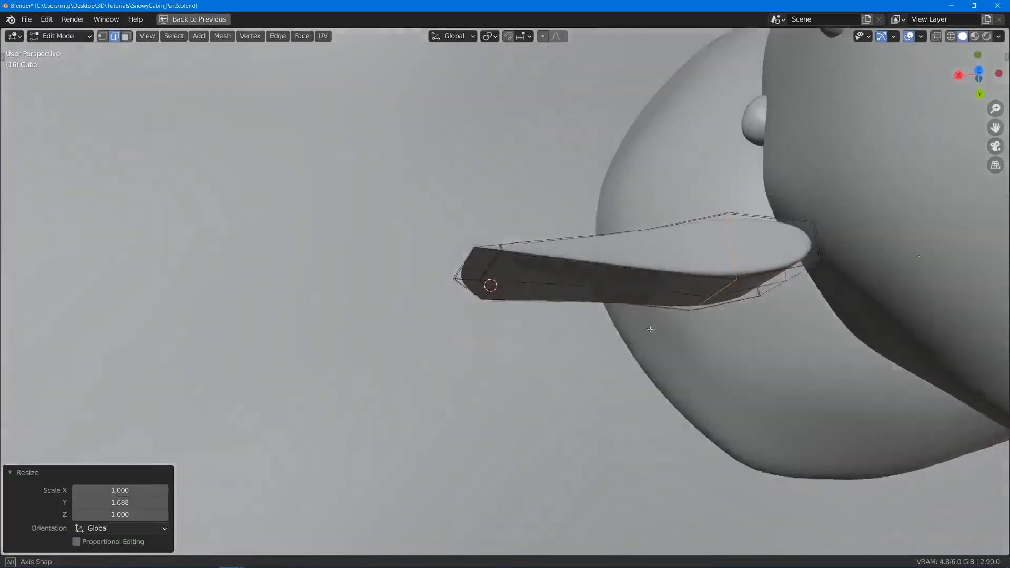
key(Tab)
middle_drag(661, 342, 617, 306)
- Add one centred loop cut across the tapered blade section and scale it along Y to adjust the blade's thickness
key(Tab)
key(ctrl+r)
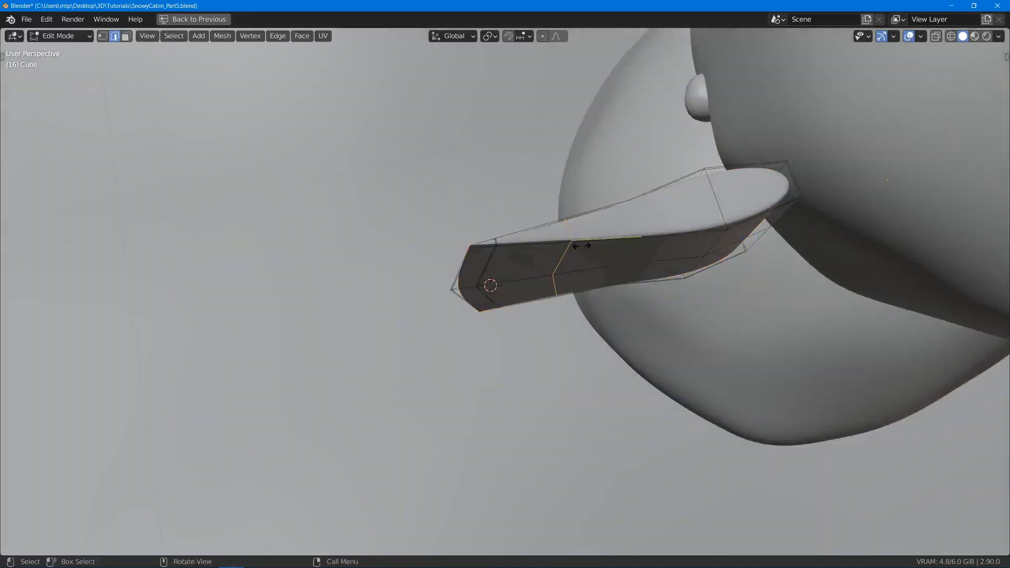
click(581, 246)
right_click(581, 246)
key(s)
key(y)
click(604, 289)
key(Tab)
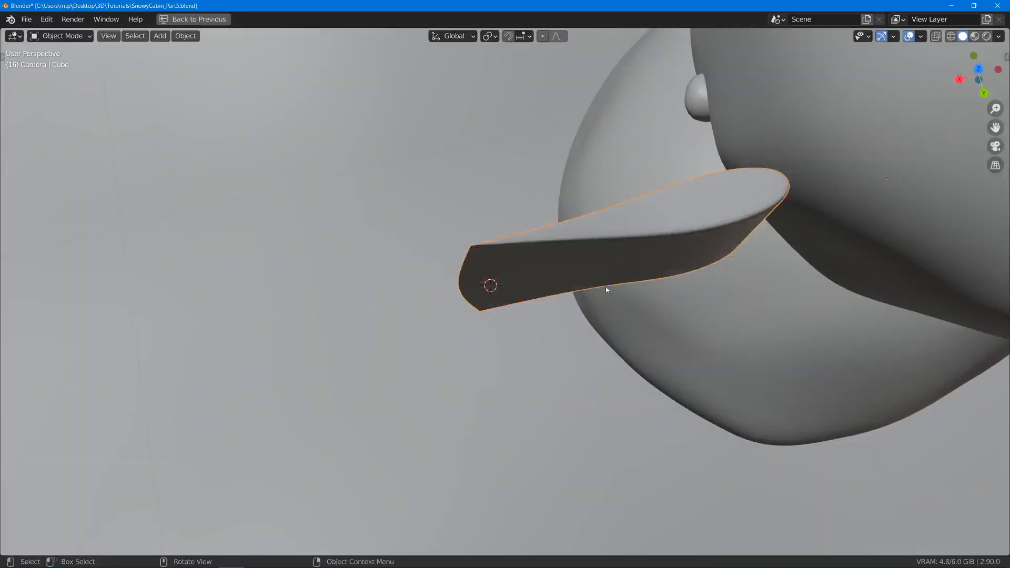
- Rename the finished object as AxeHead and save the file
middle_drag(605, 289, 676, 247)
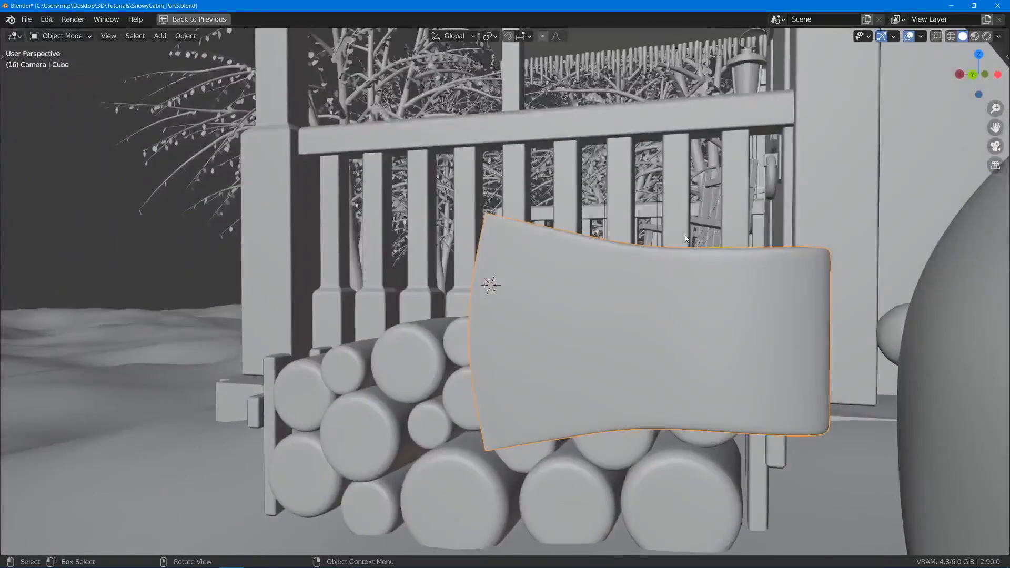
key(F2)
text(Axe)
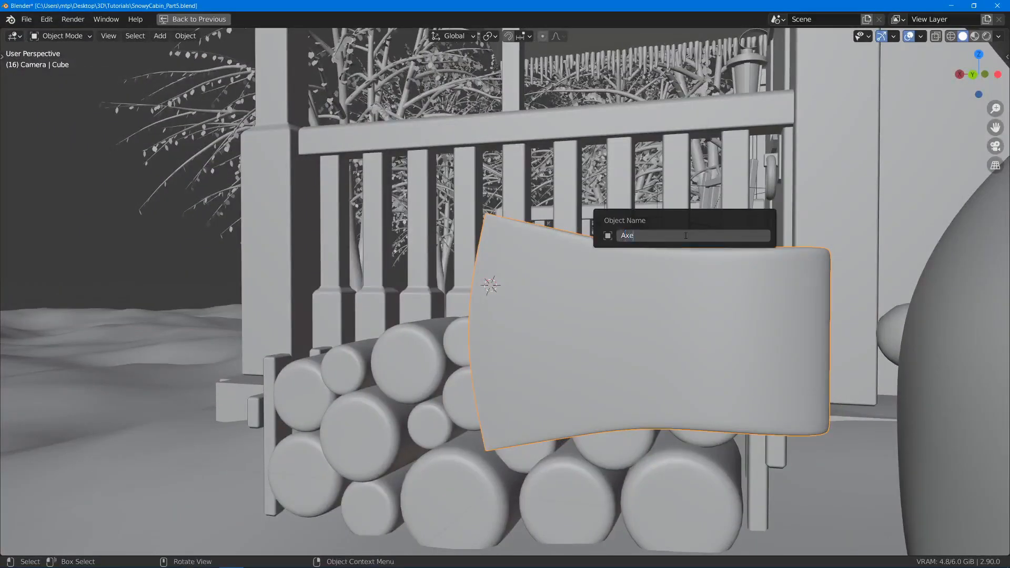
text(Head)
key(Return)
key(ctrl+s)
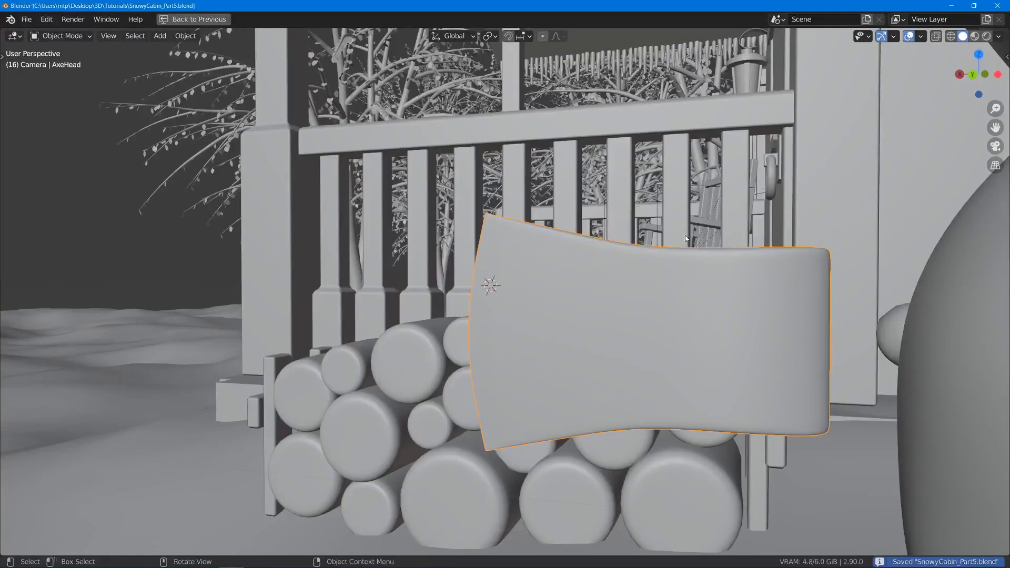
- Switch the viewport to Material Preview and assign the existing Metal material to the axe head
key(z)
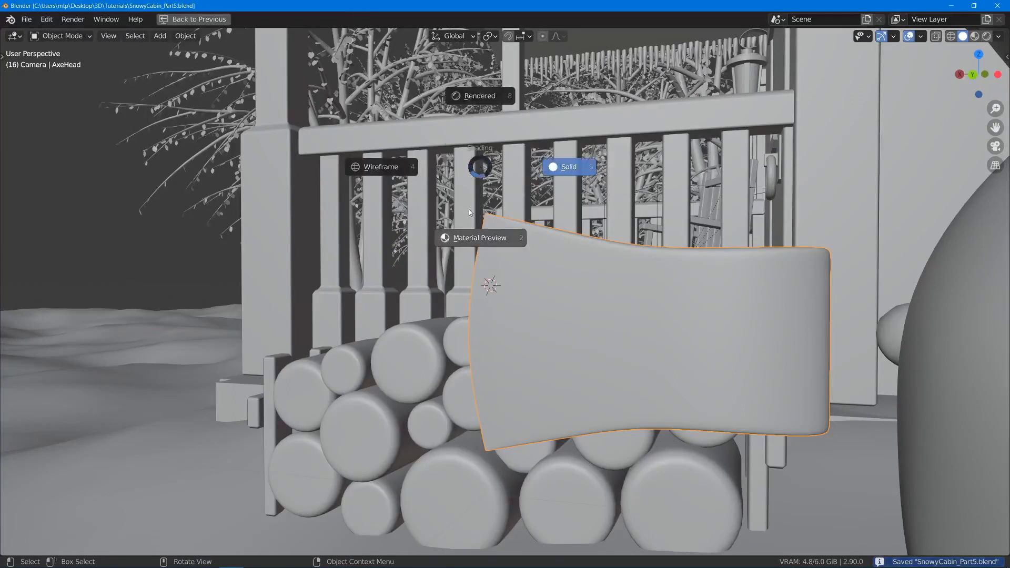
click(481, 240)
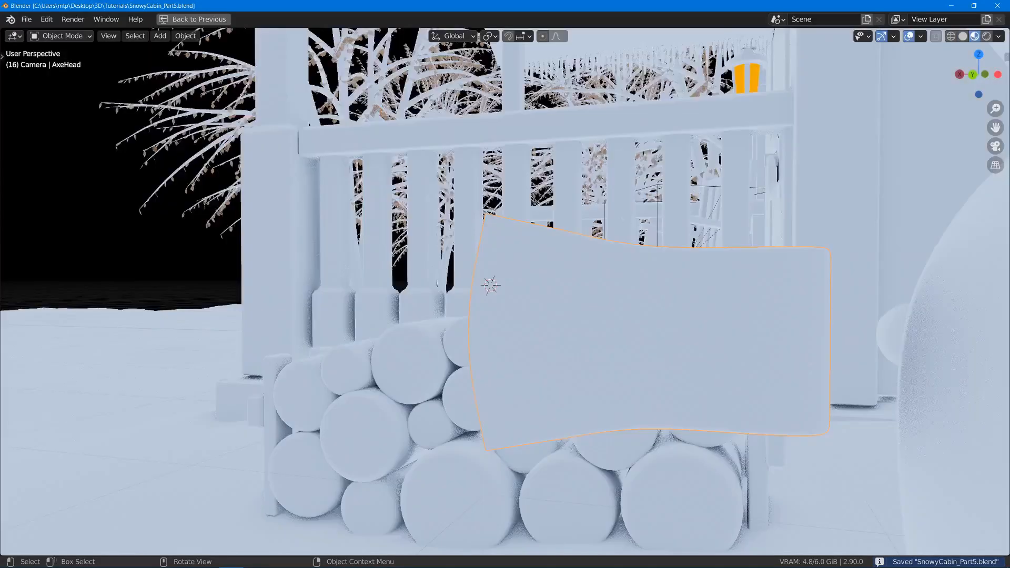
key(z)
click(650, 263)
key(ctrl+space)
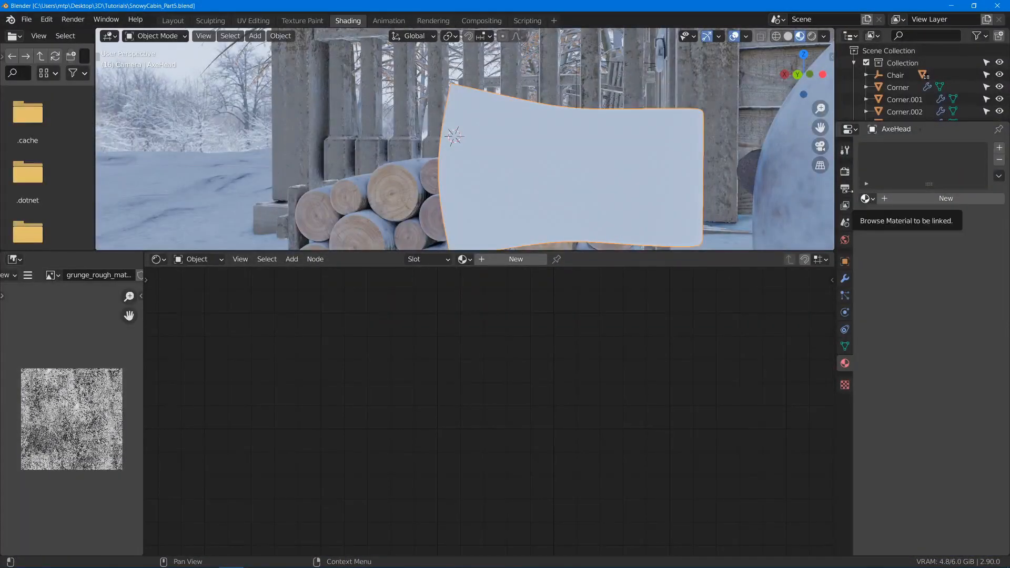
middle_drag(473, 105, 576, 205)
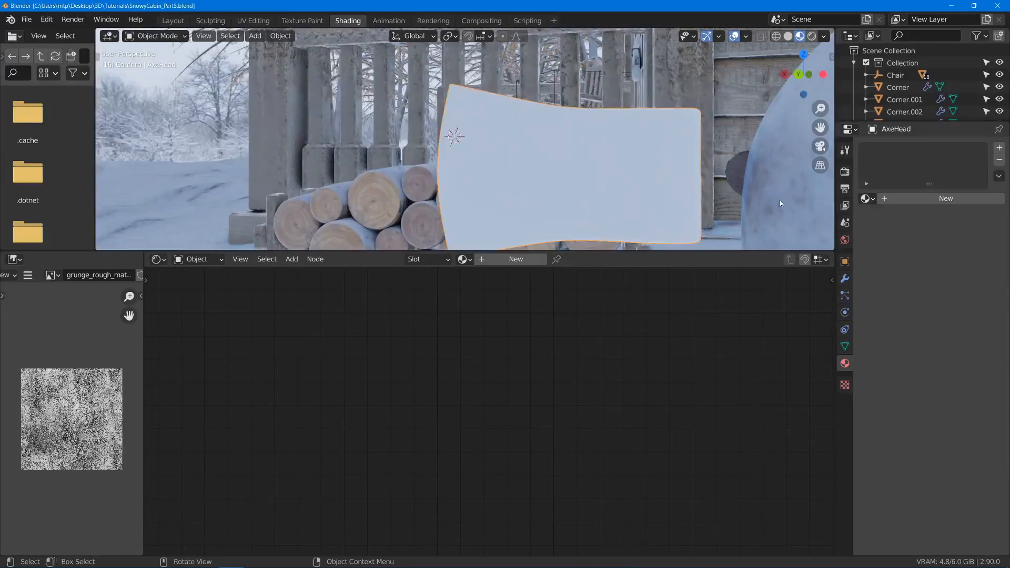
click(867, 199)
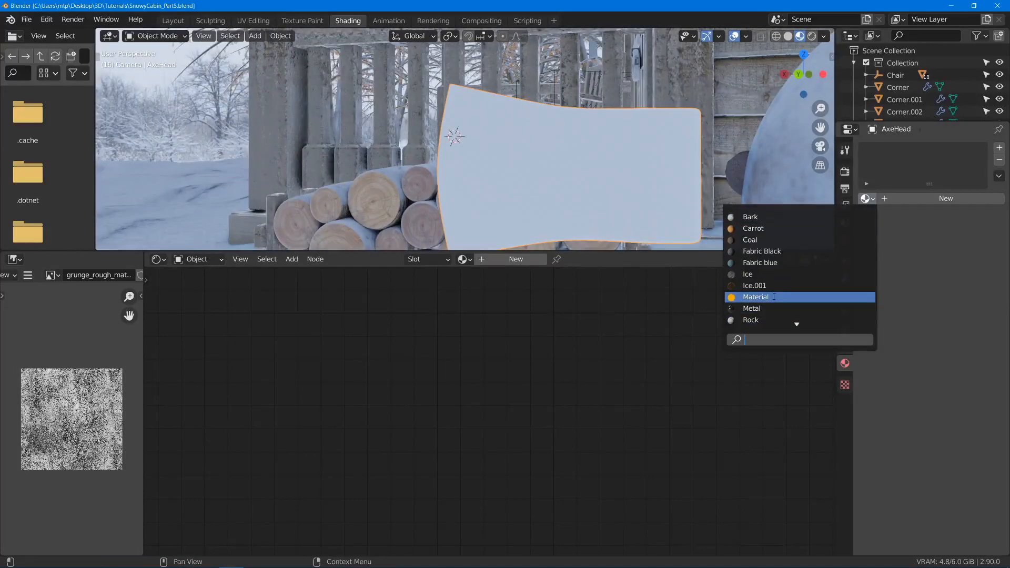
click(796, 311)
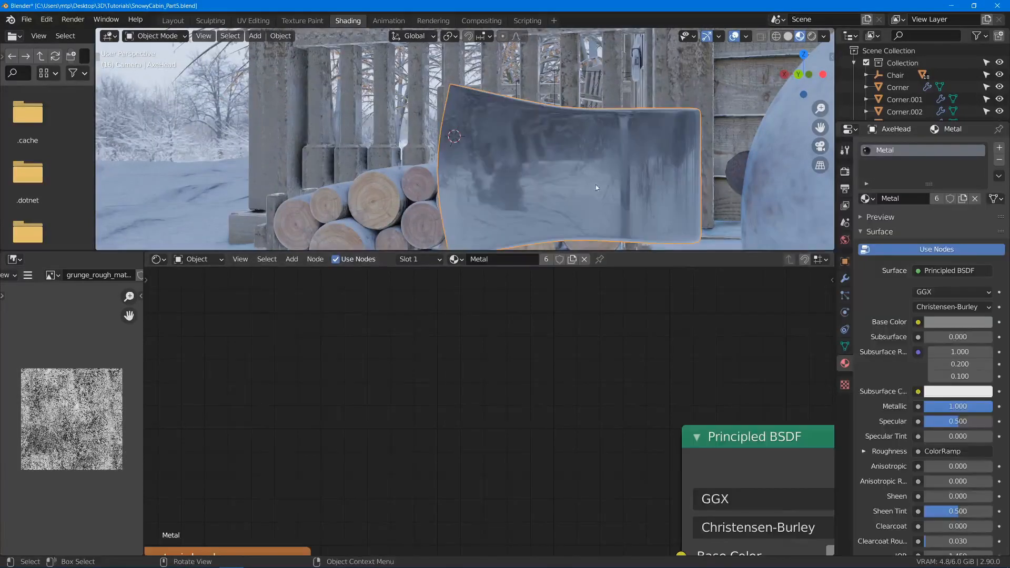
middle_drag(596, 185, 462, 140)
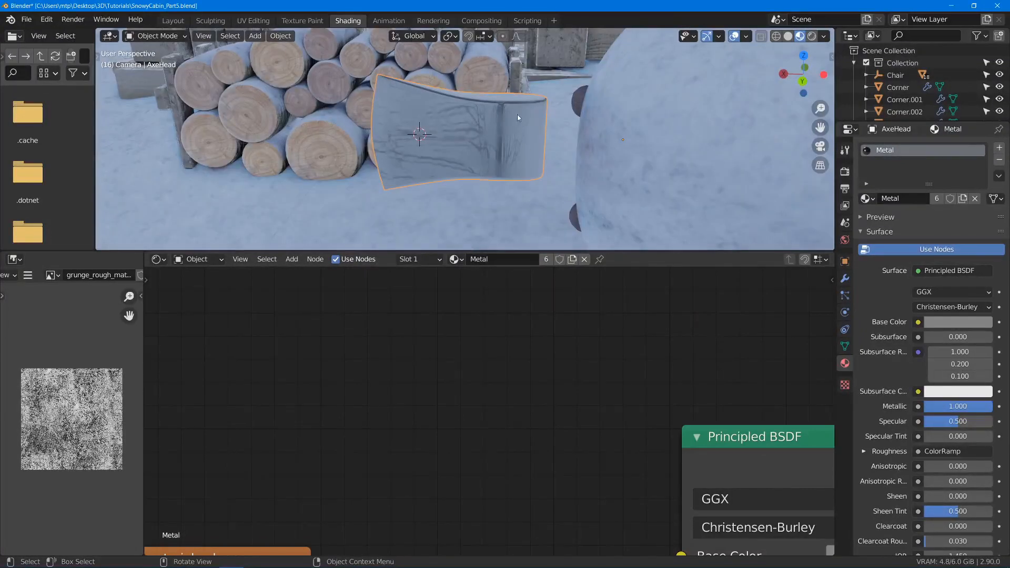
- Snap the 3D cursor to the selected axe head's origin
key(shift+s)
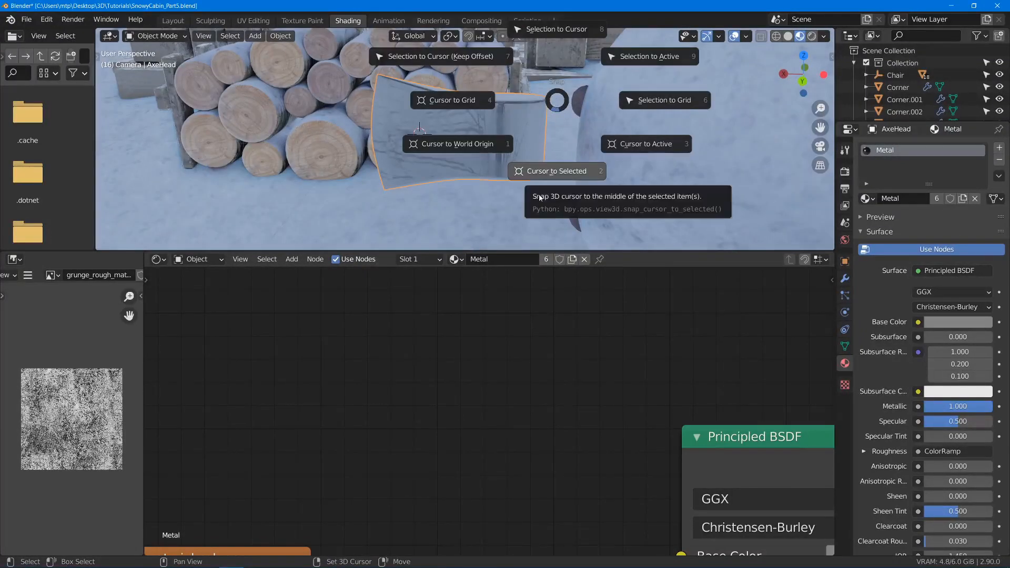
click(539, 198)
shift+middle_drag(299, 133, 479, 144)
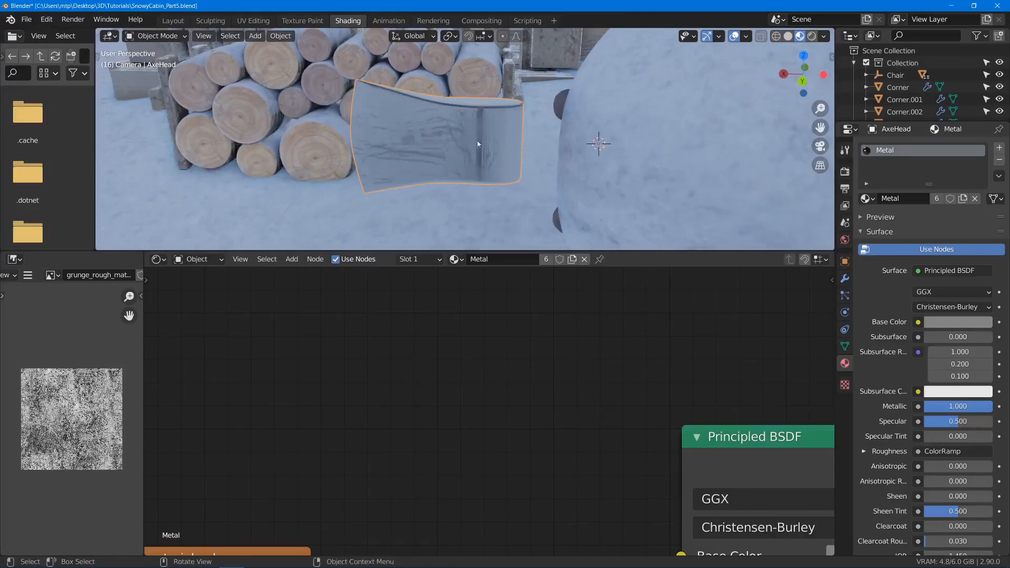
- Move only the axe head's origin about 0.16 m along global X into the thick rear section, leaving the mesh in place
key(ctrl+space)
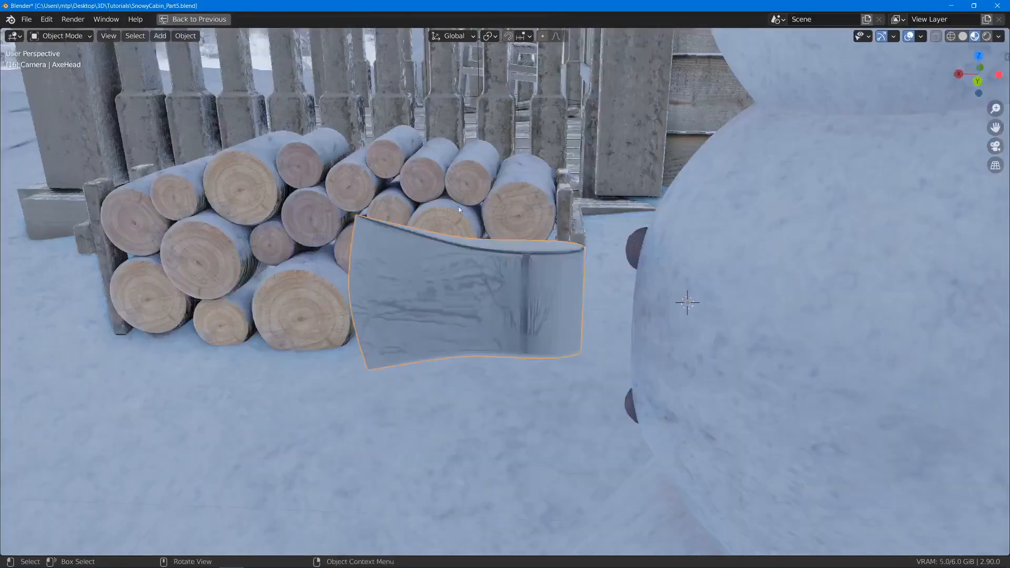
scroll(553, 280, up, 5)
middle_drag(532, 310, 705, 298)
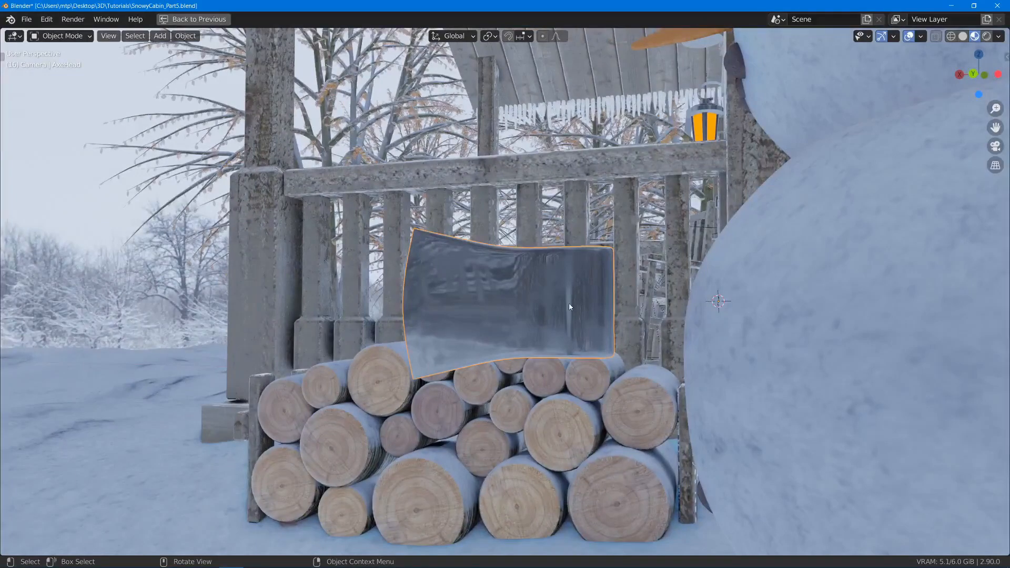
middle_drag(570, 306, 570, 333)
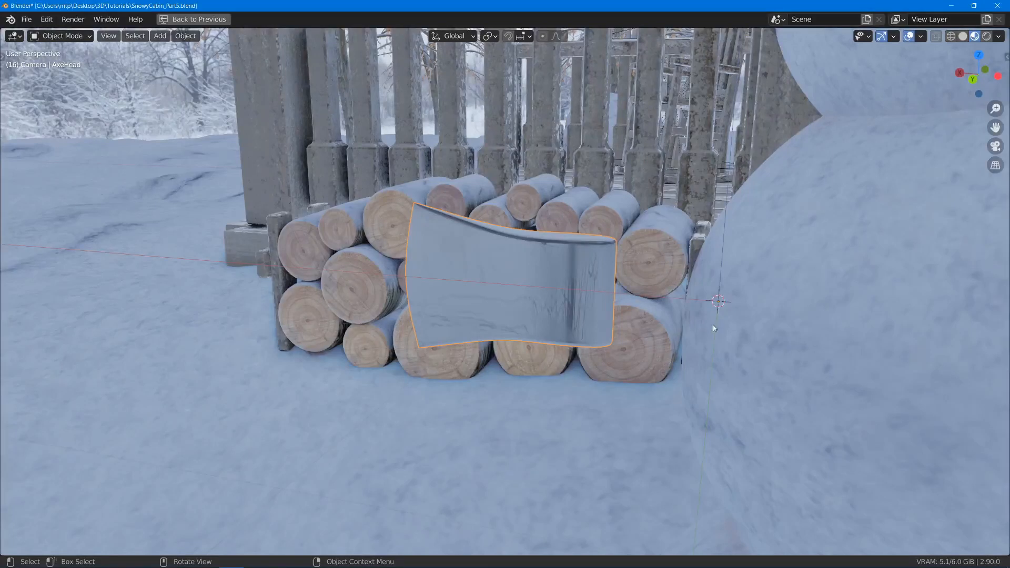
key(g)
key(x)
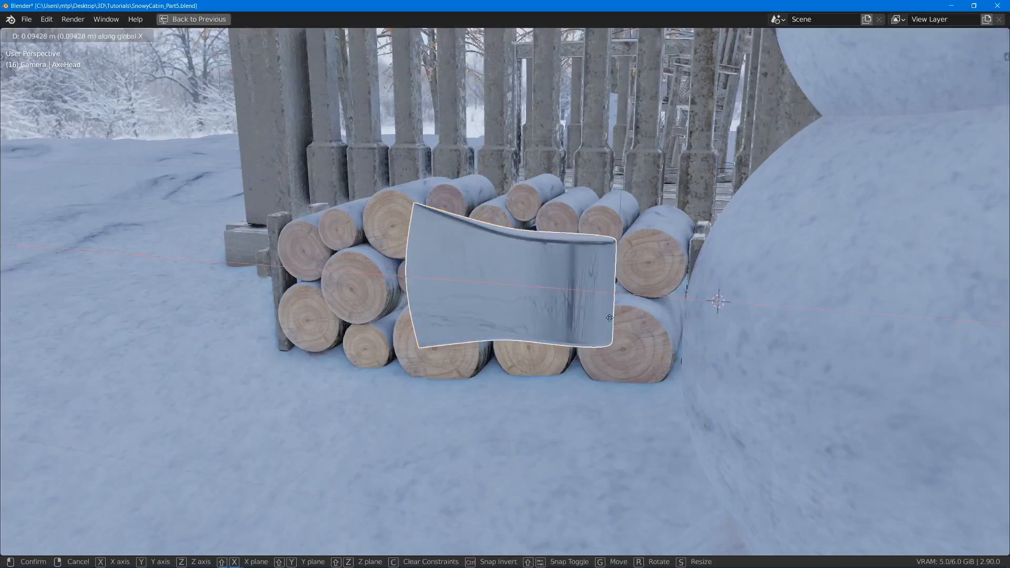
click(546, 310)
middle_drag(549, 310, 612, 324)
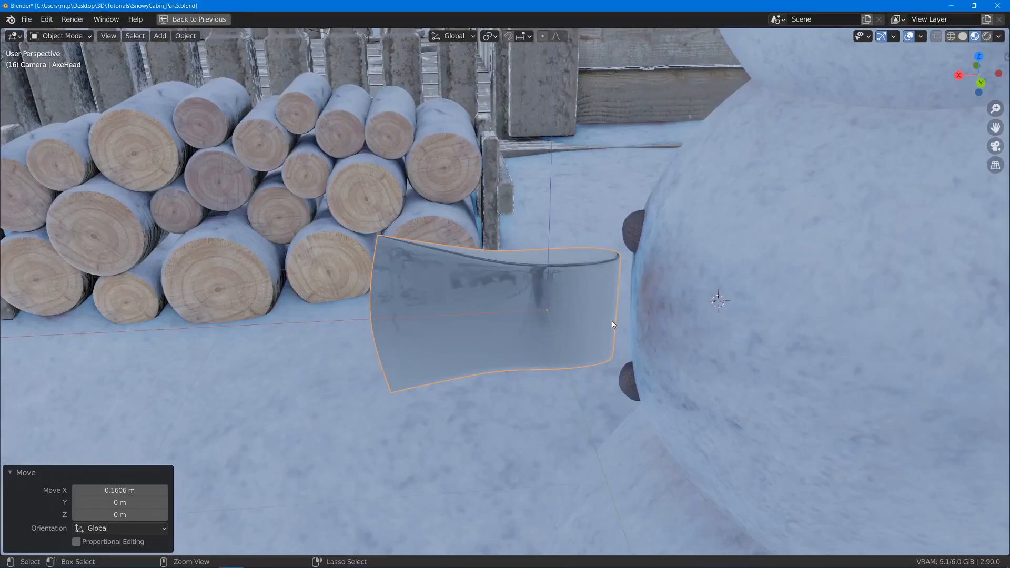
- Finish the origin-only adjustment, save the file, and snap the 3D cursor to the axe head's repositioned origin
key(ctrl+period)
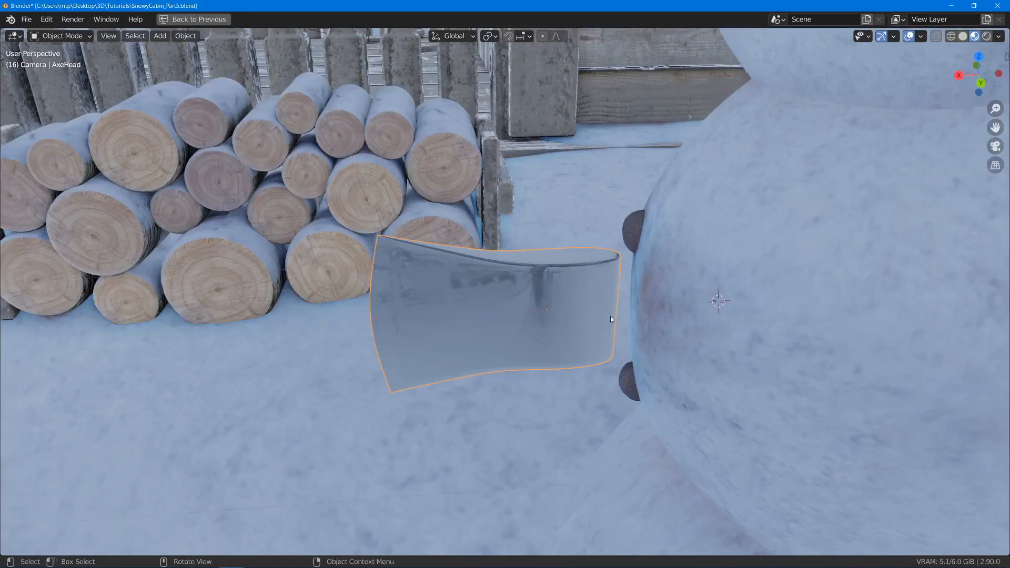
middle_drag(602, 280, 579, 251)
key(ctrl+s)
key(shift+s)
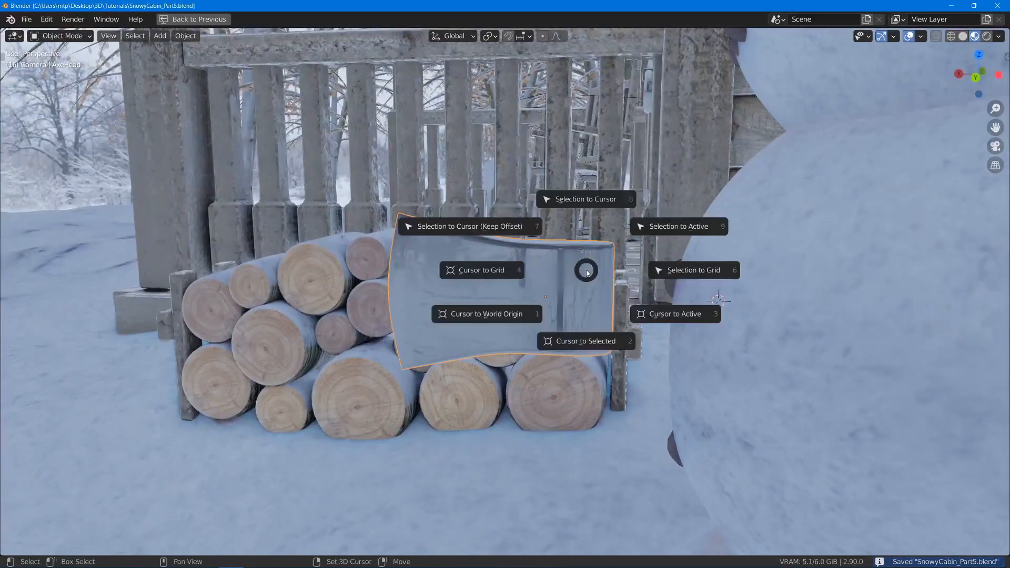
click(586, 342)
- Add a cube at the 3D cursor and name the object AxeHandle
key(shift+a)
mouse_move(634, 196)
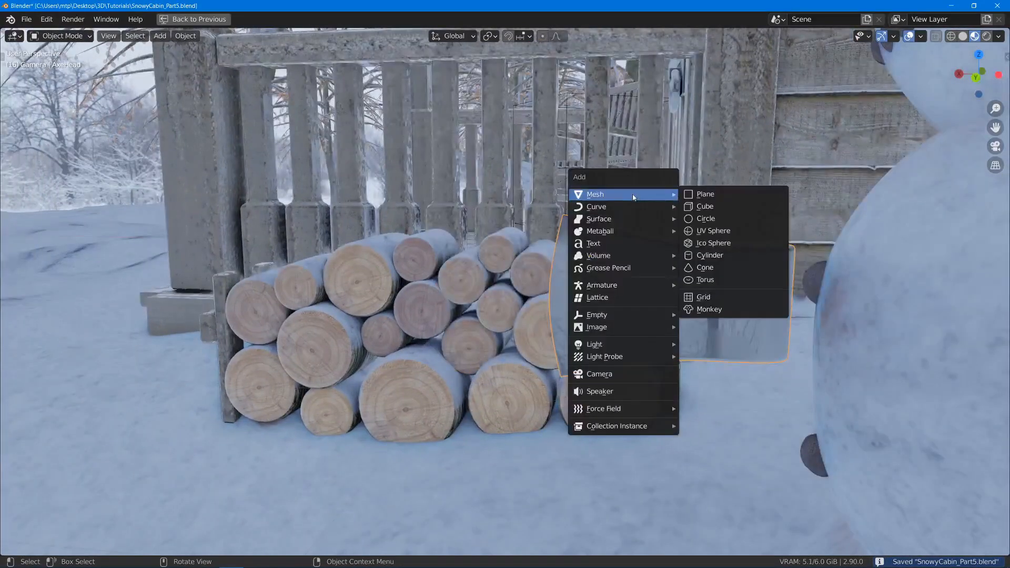
click(708, 206)
scroll(756, 295, down, 5)
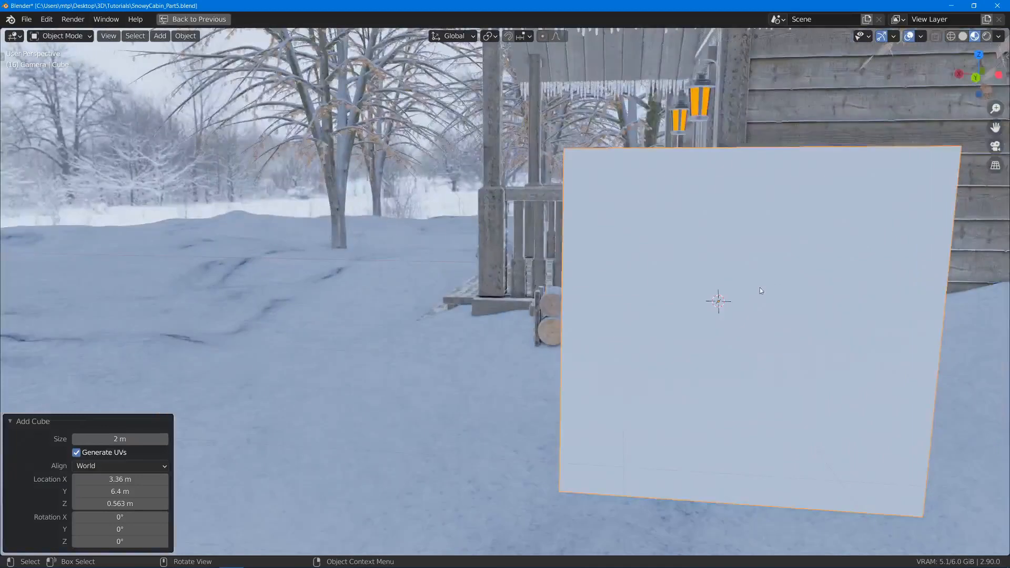
key(F2)
text(Axe)
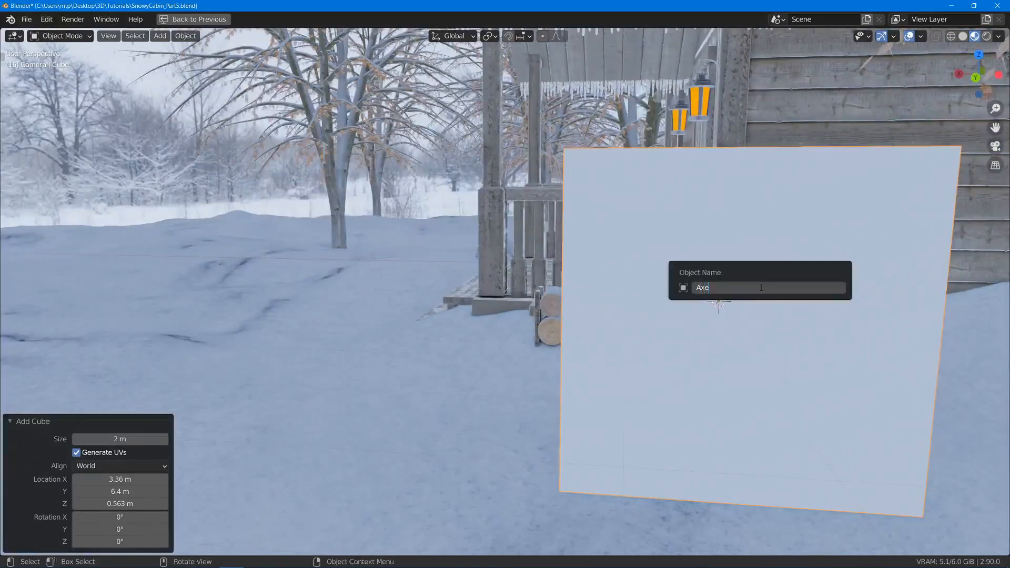
text(Handle)
key(Return)
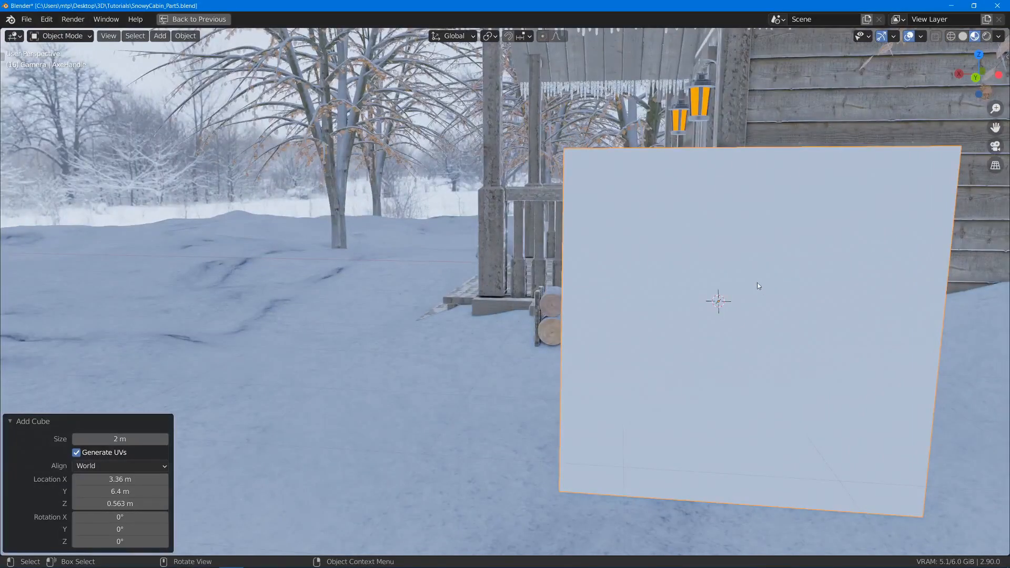
- Shrink the cube's mesh to 0.039 and again by about 0.597 so it fits the thick section of the axe head
key(s)
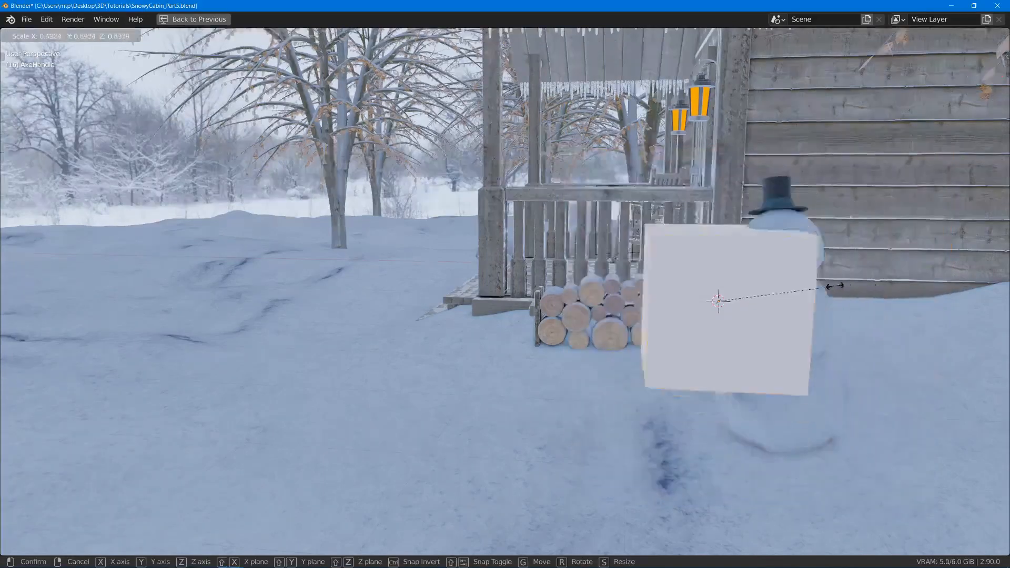
click(727, 306)
scroll(726, 305, up, 12)
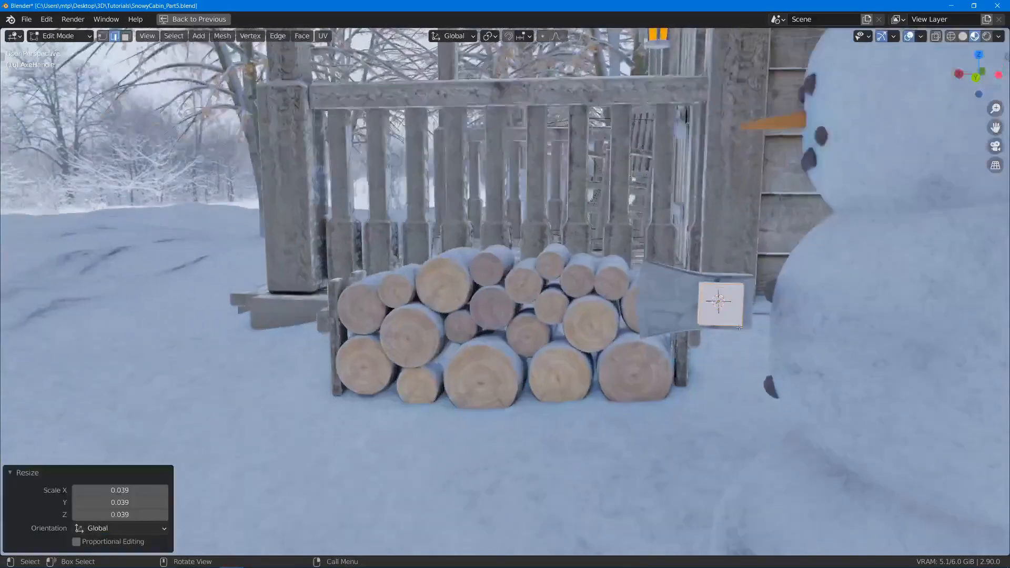
middle_drag(727, 311, 763, 363)
key(s)
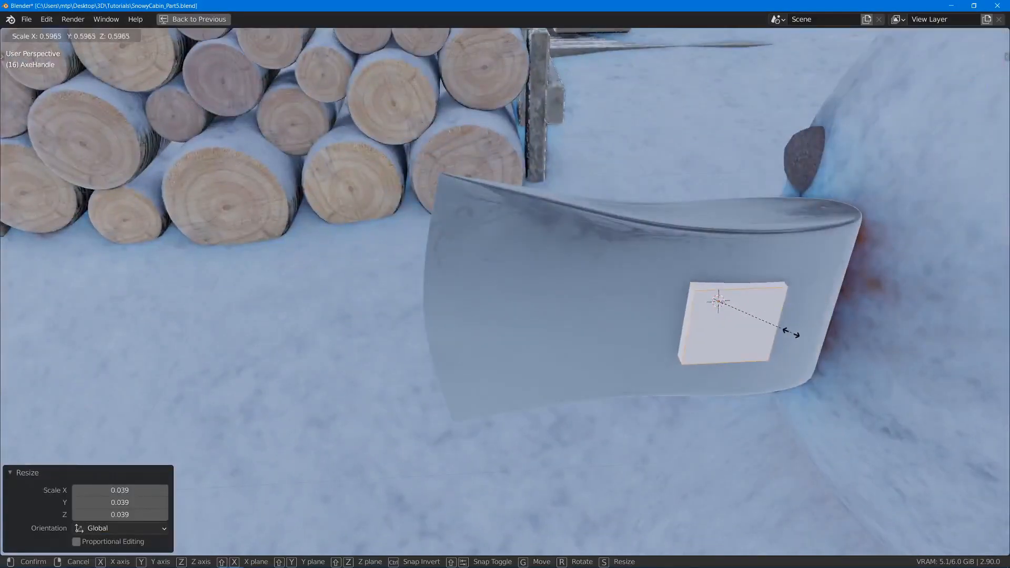
click(783, 332)
- Stretch the handle block along global Z to about 2.84 times so it extends above and below the axe head
key(s)
key(z)
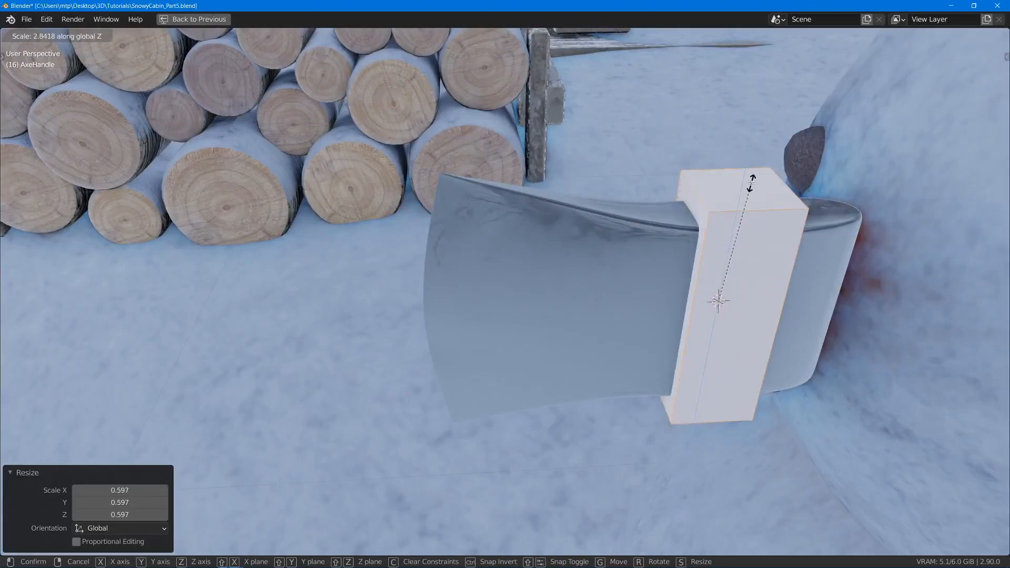
click(752, 178)
middle_drag(752, 178, 709, 269)
- Reposition the whole AxeHandle object along global X within the thick section of the head
key(Tab)
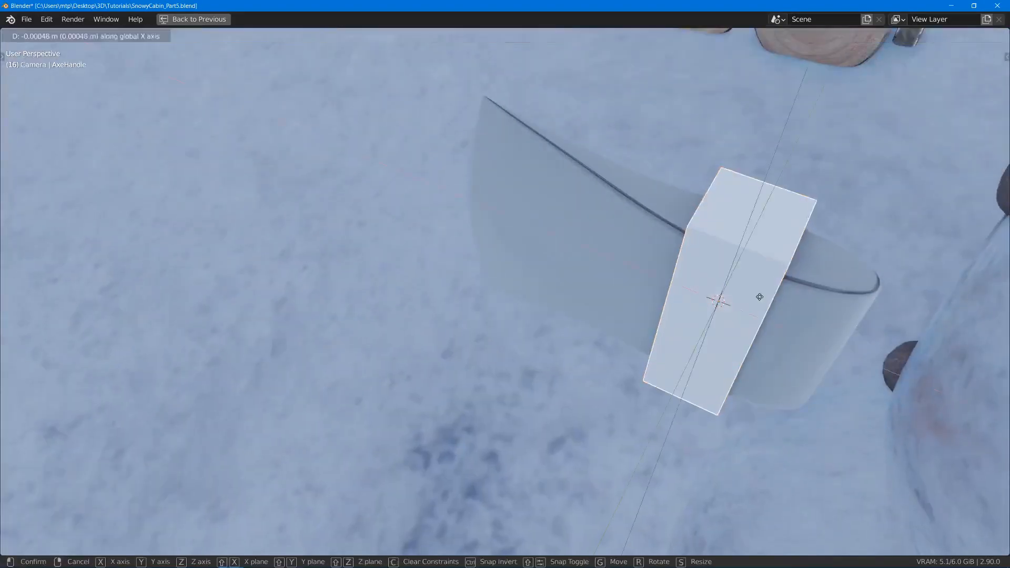
key(g)
key(x)
click(791, 340)
key(Tab)
middle_drag(791, 339, 607, 327)
key(s)
key(z)
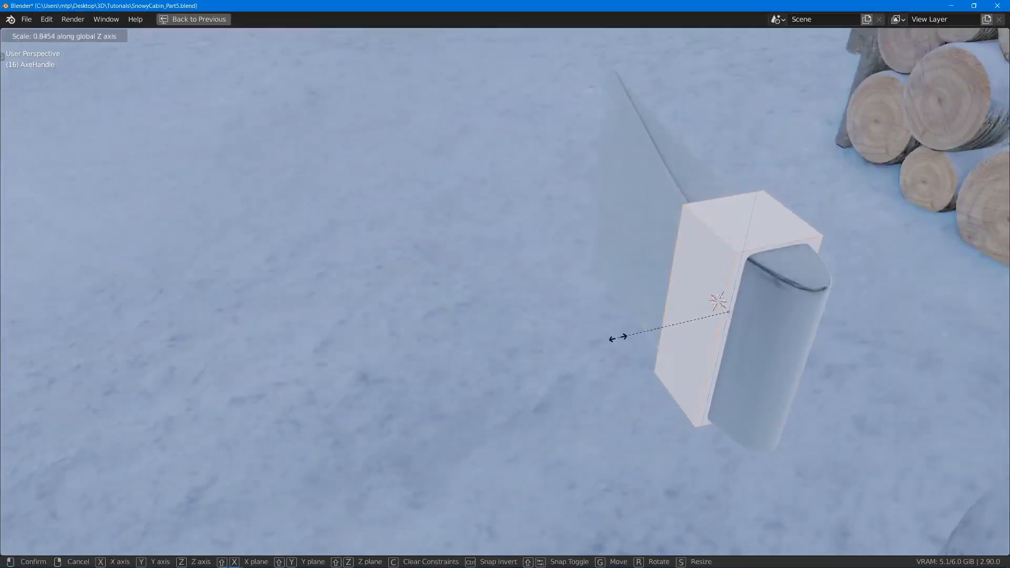
right_click(618, 337)
- Narrow the handle mesh along global Y to about 0.67 so it stays inside the head's sides
key(s)
key(y)
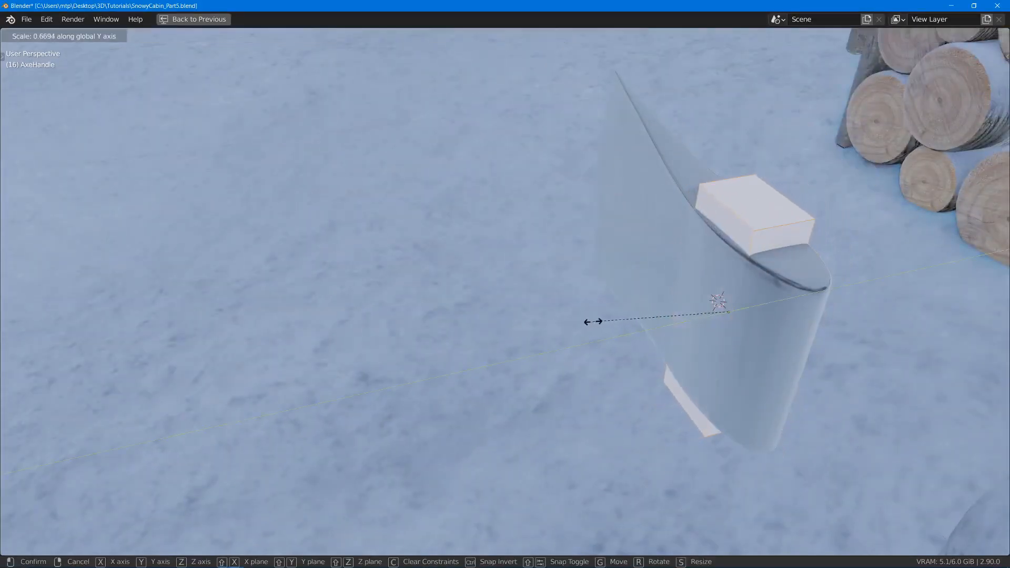
click(603, 321)
- Select only the handle's top face and lower it slightly along global Z toward the top of the axe head
middle_drag(602, 321, 705, 347)
key(3)
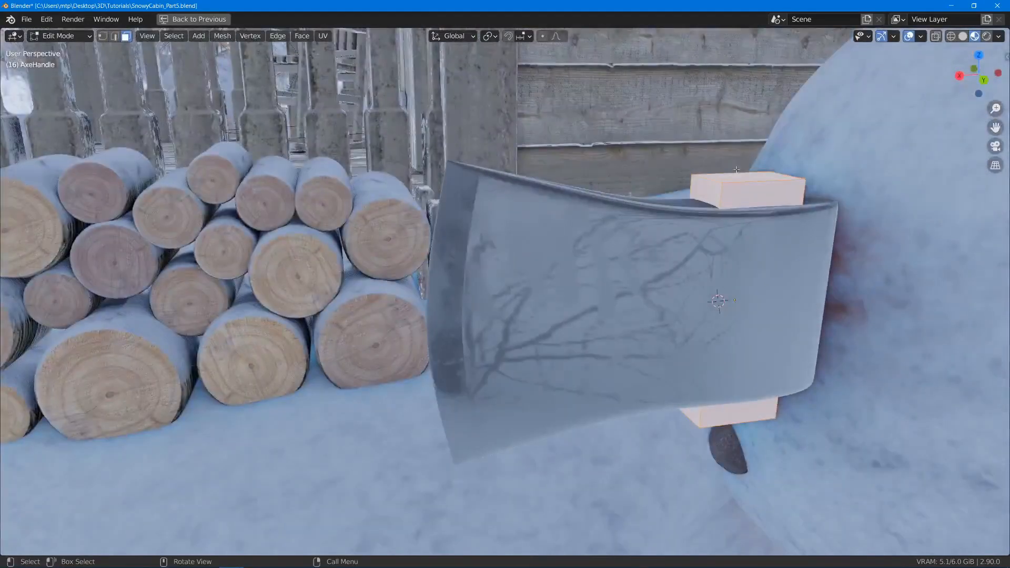
key(alt+a)
click(749, 173)
key(g)
key(z)
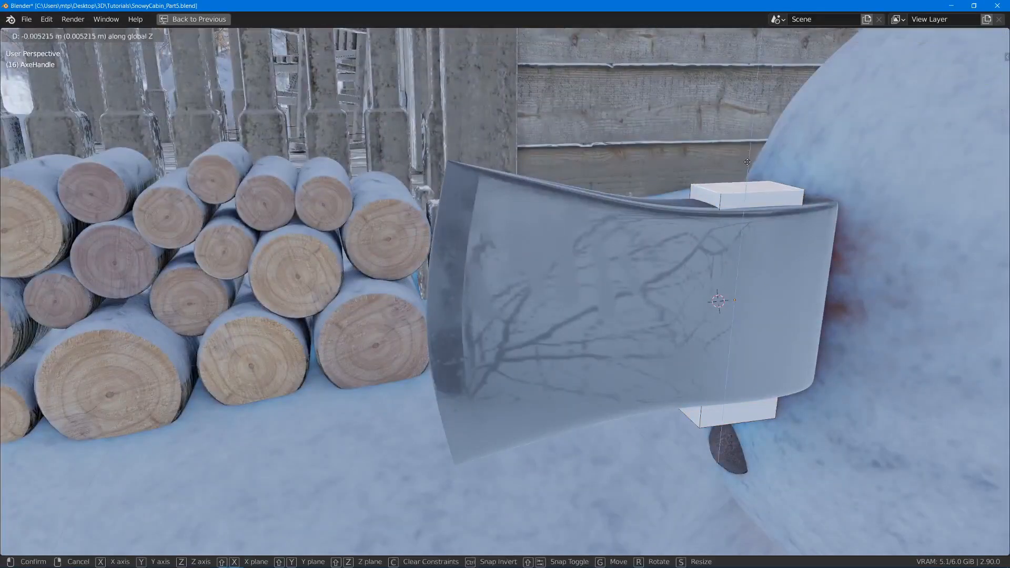
click(749, 153)
- Extrude the handle's bottom face downward to form a short section beneath the axe head
middle_drag(750, 153, 753, 360)
key(e)
click(711, 278)
scroll(719, 276, up, 2)
- Move the rear bottom edge of the short section inward about 0.0125 m along global X to taper it
key(2)
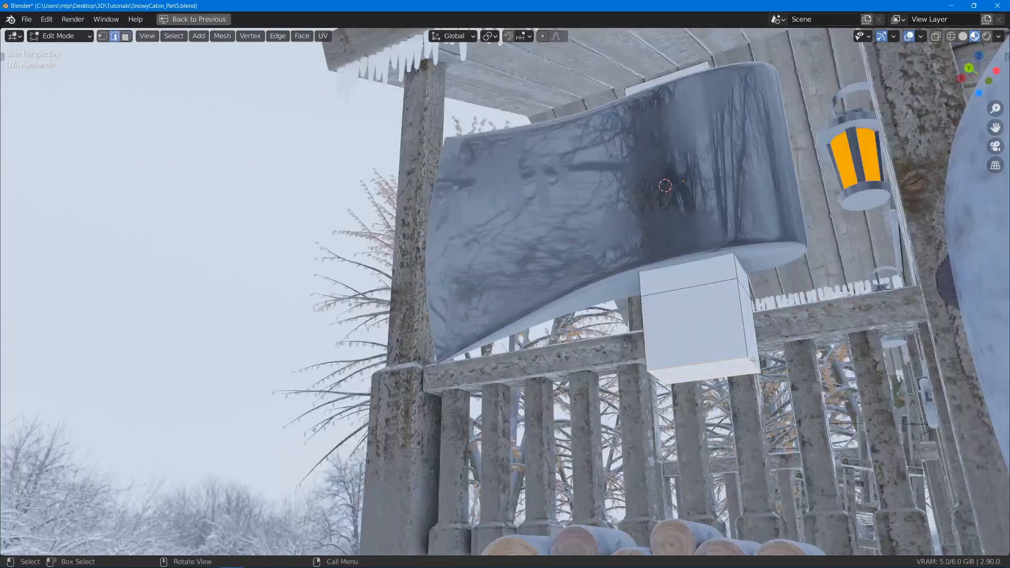
click(760, 365)
key(g)
key(x)
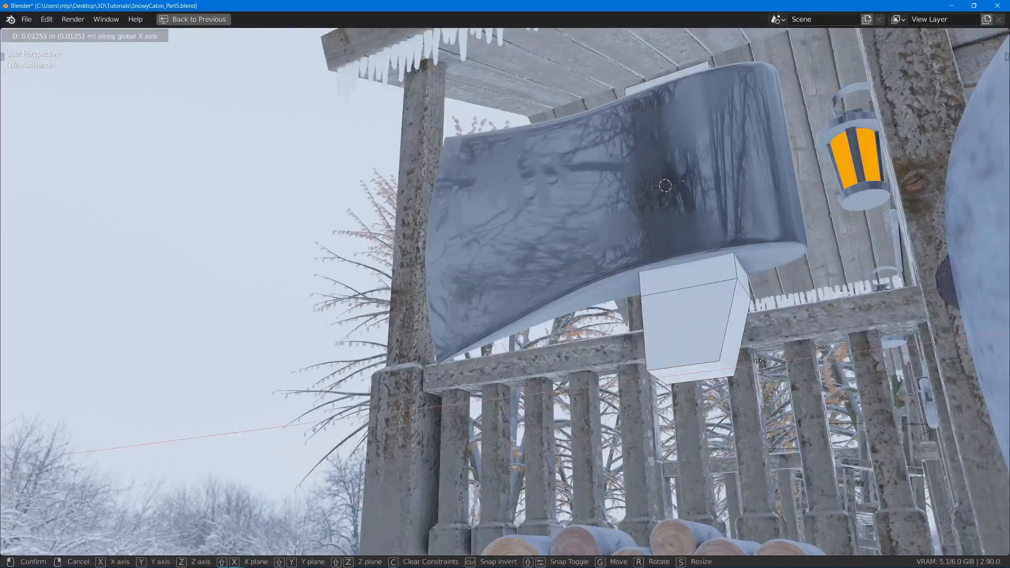
click(731, 361)
- Extrude the tapered section's bottom face about 0.23 m downward to form the handle's shaft
middle_drag(729, 359, 682, 376)
key(3)
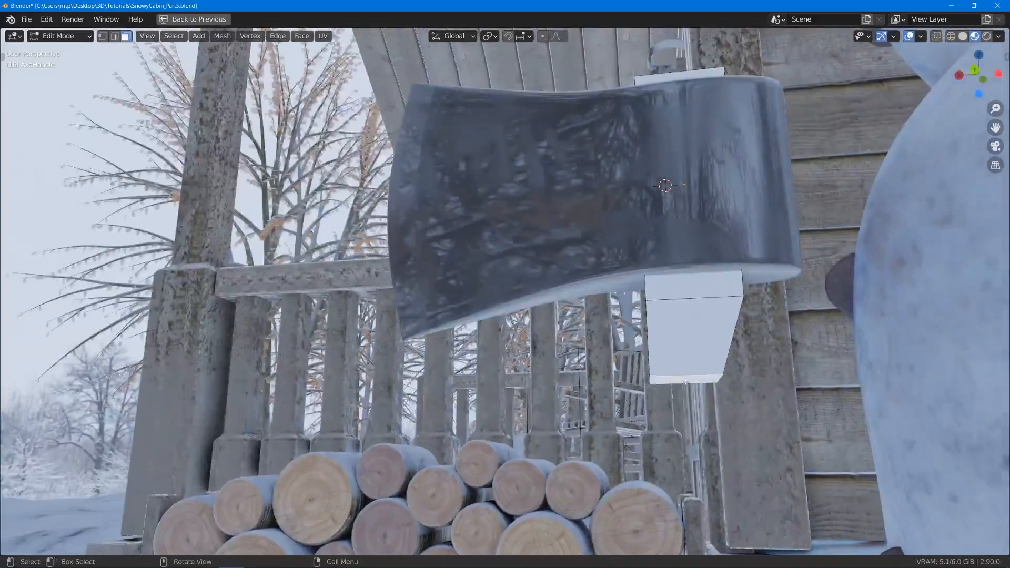
scroll(685, 382, down, 4)
key(e)
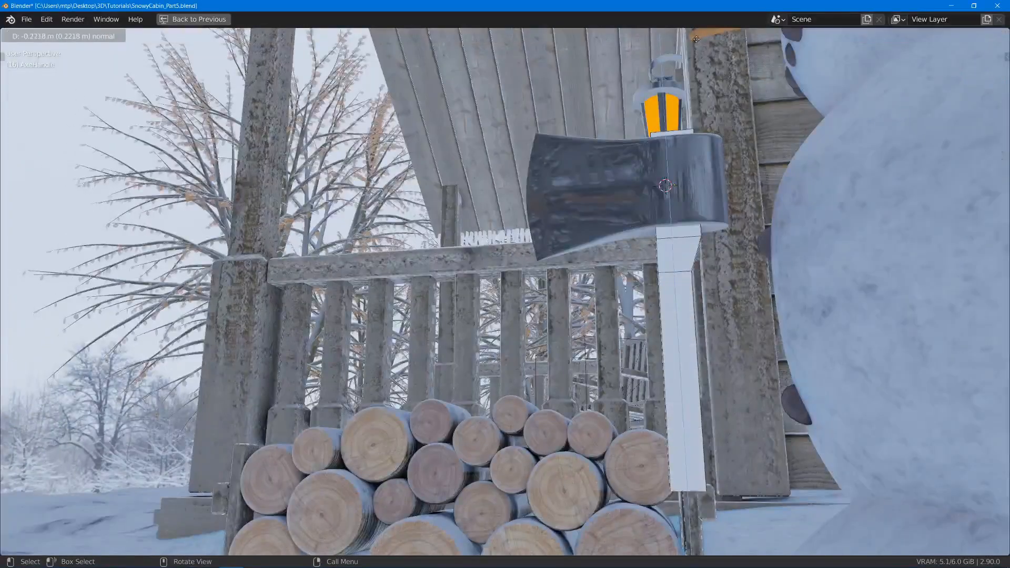
click(696, 44)
- Widen the entire handle mesh along global X by a factor of about 1.159
scroll(626, 70, down, 3)
middle_drag(617, 73, 622, 97)
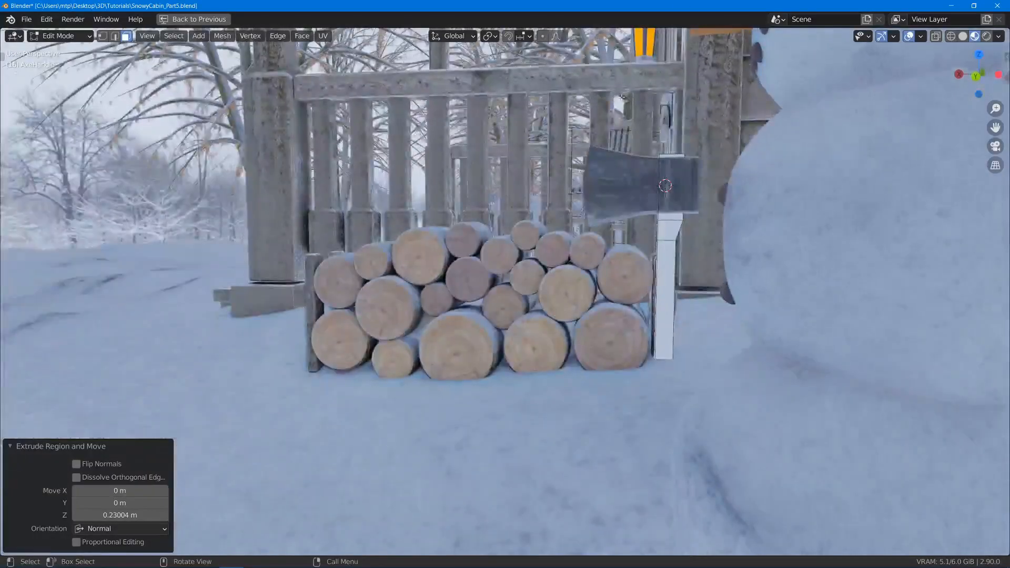
click(644, 204)
key(s)
key(x)
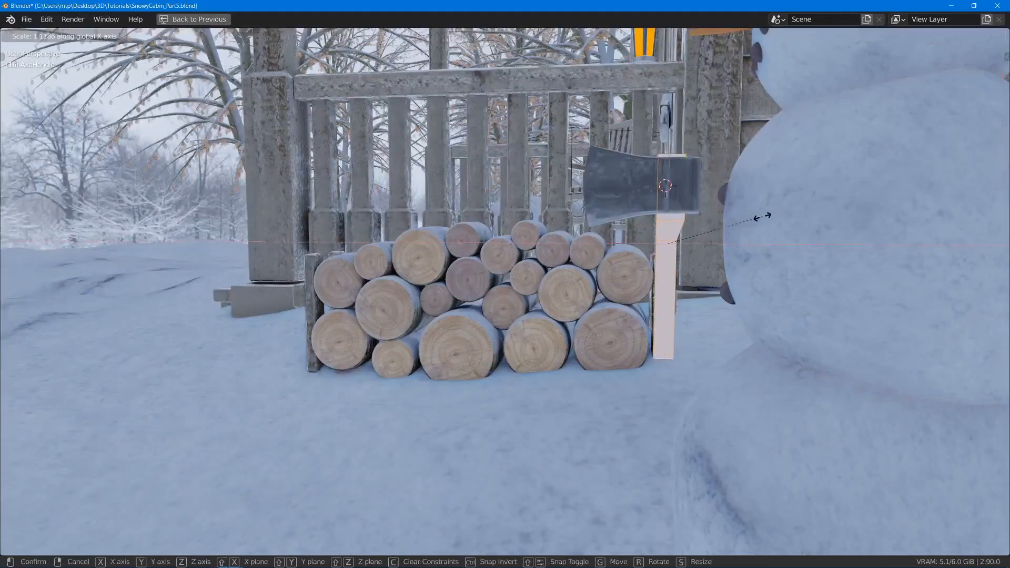
click(767, 216)
middle_drag(767, 216, 669, 304)
scroll(648, 269, up, 2)
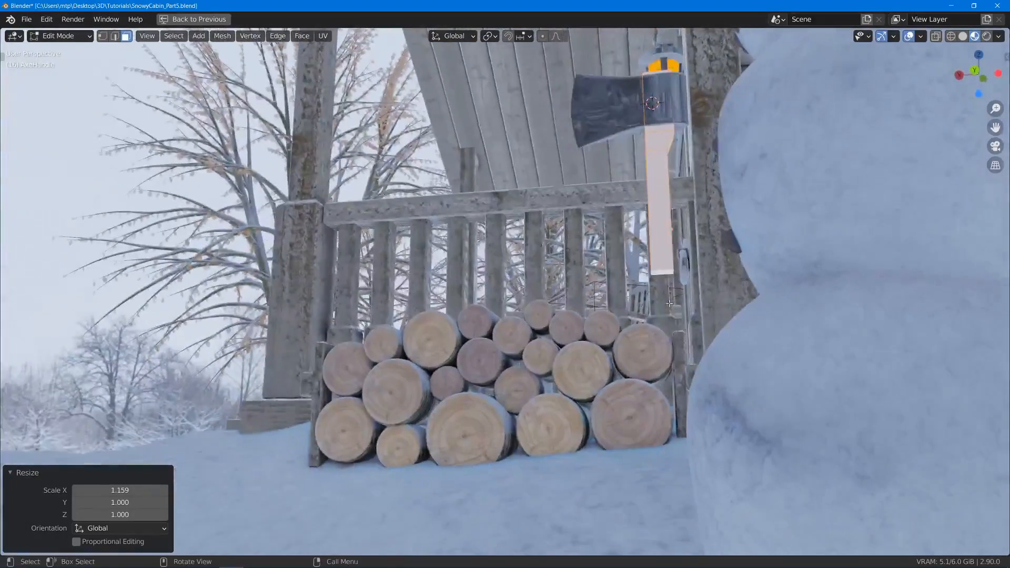
- Adjust the handle geometry just below the axe head by shifting it along global X
middle_drag(679, 150, 671, 268)
click(664, 174)
key(g)
key(x)
click(669, 217)
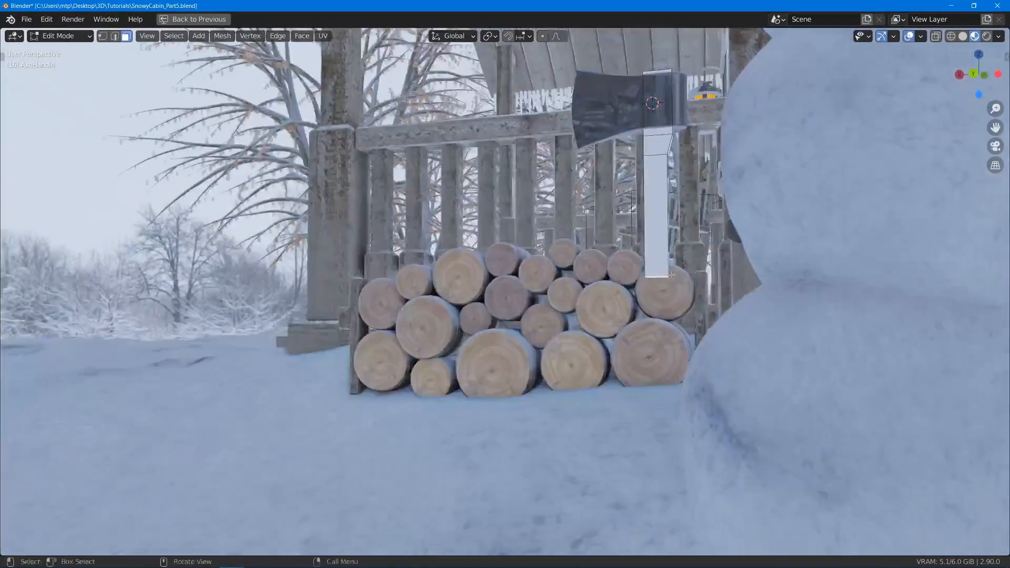
- Move the shaft's bottom face down about 0.067 m and shift it about -0.019 m along global X
key(g)
key(z)
click(671, 310)
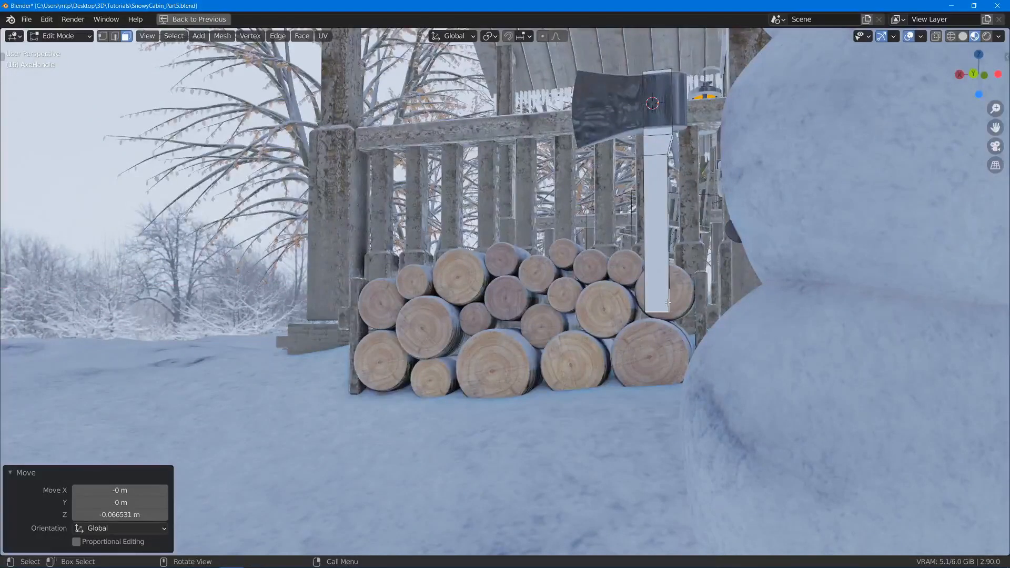
middle_drag(672, 309, 683, 309)
key(g)
key(x)
click(689, 307)
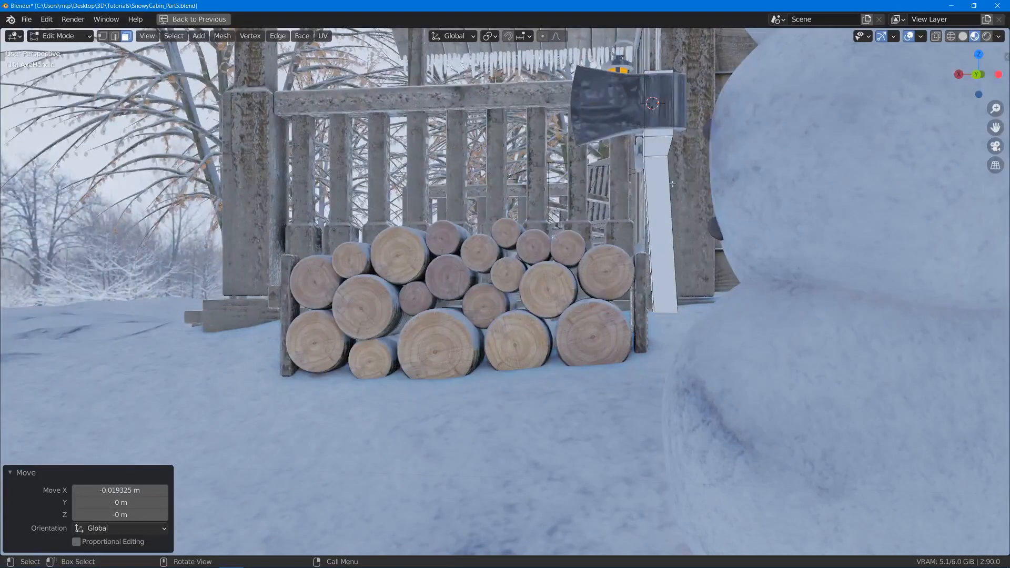
- Add a centred loop cut across the shaft and move it about 0.005 m along global X to curve the handle
key(ctrl+r)
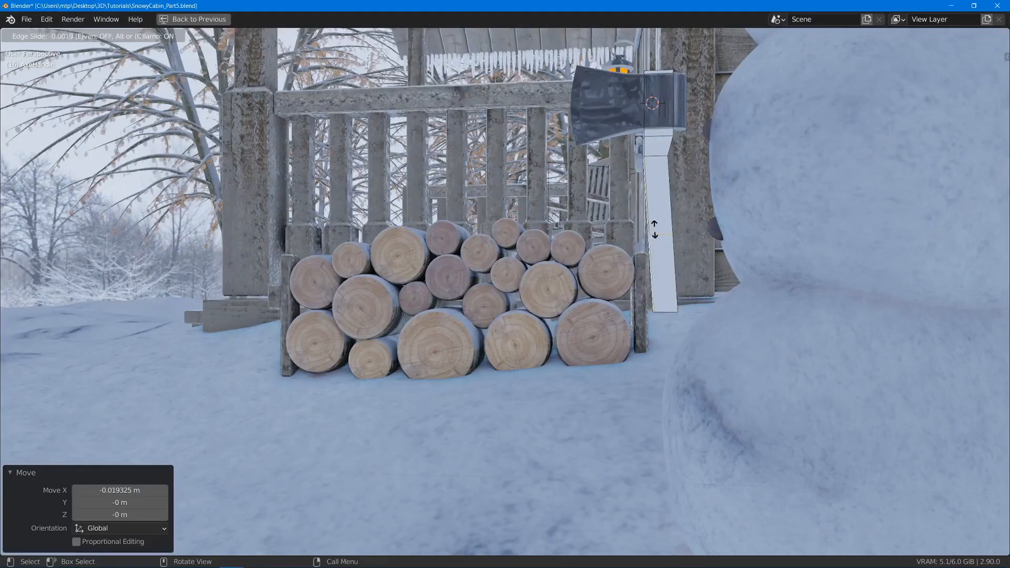
click(646, 230)
right_click(647, 230)
scroll(725, 295, up, 3)
scroll(724, 295, down, 2)
key(g)
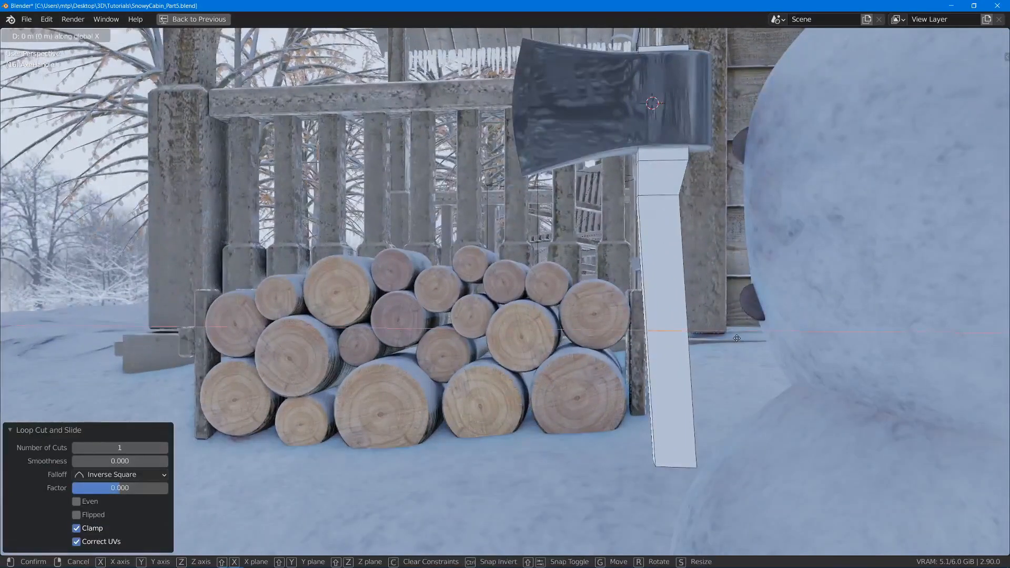
key(x)
click(732, 339)
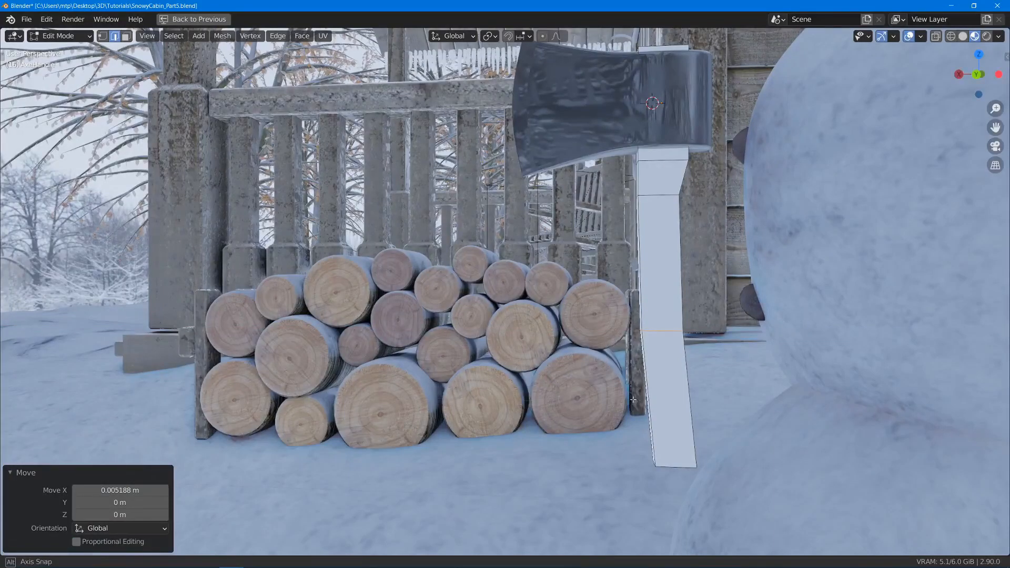
- Extrude the shaft's bottom face downward to create a short end section for the grip
middle_drag(633, 400, 694, 367)
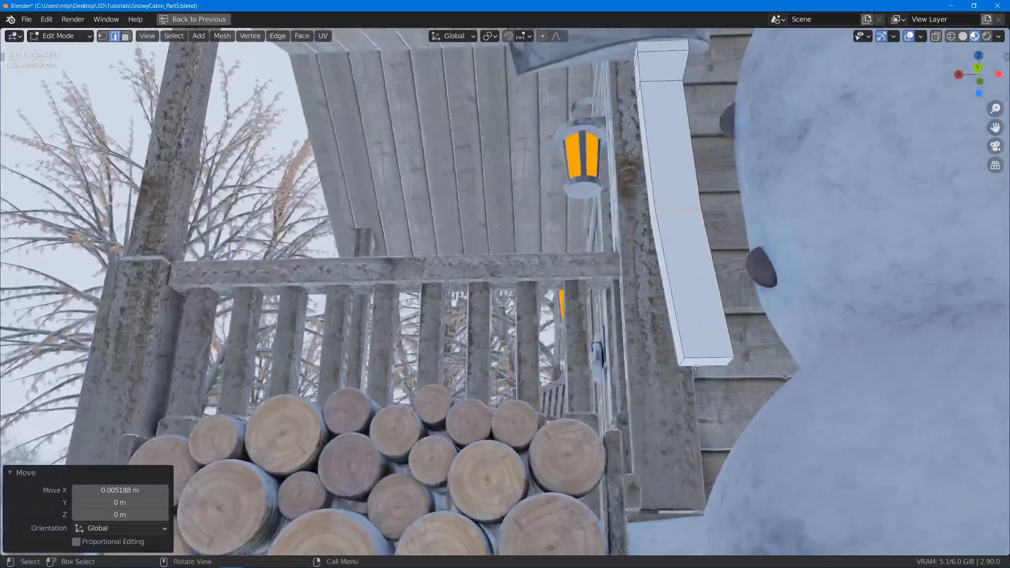
click(705, 364)
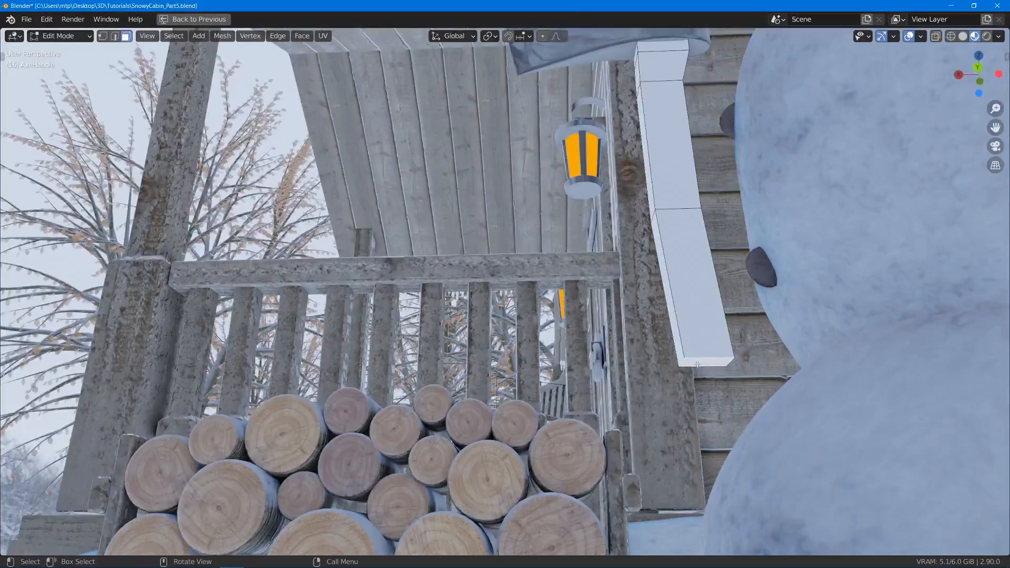
key(e)
click(705, 448)
- Pull the end section's front bottom edge outward along global X and raise it slightly along Z to flare the grip
key(2)
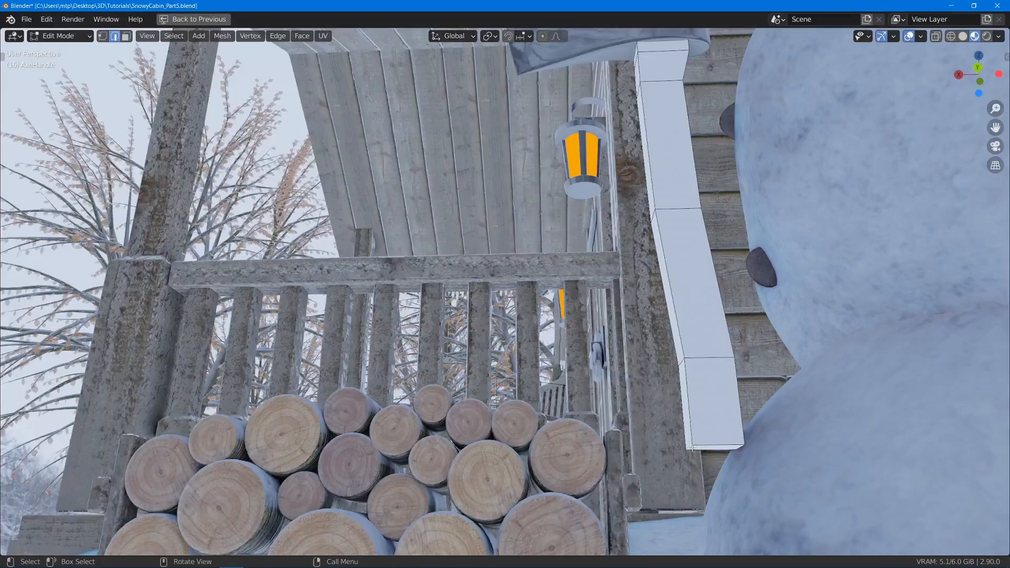
middle_drag(684, 445, 655, 374)
key(g)
key(x)
click(680, 405)
key(g)
key(z)
click(655, 380)
- Add a centred lengthwise loop cut through the handle and lower its bottom middle edge about 0.017 m along global Z
key(ctrl+r)
click(633, 167)
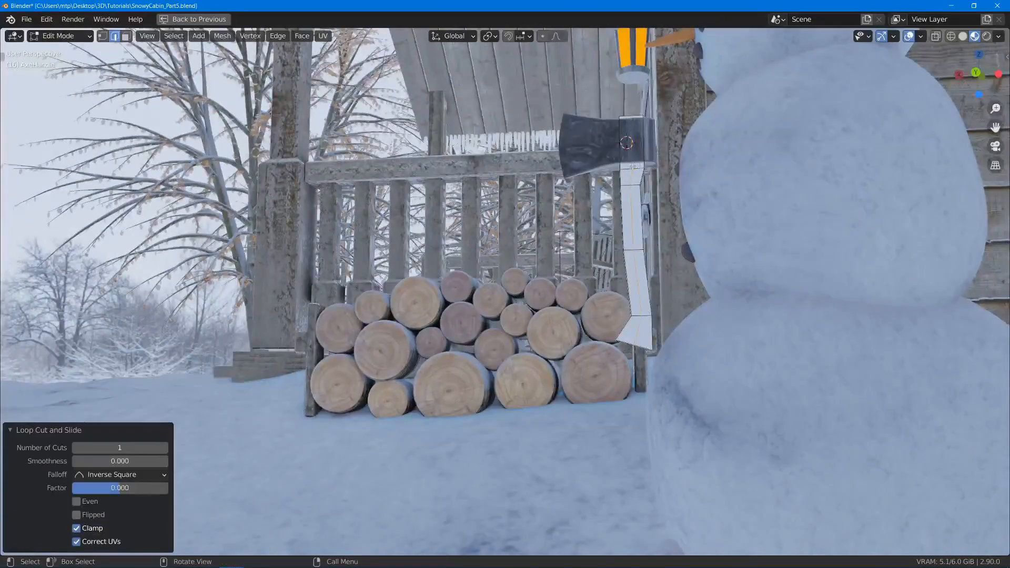
middle_drag(633, 167, 687, 351)
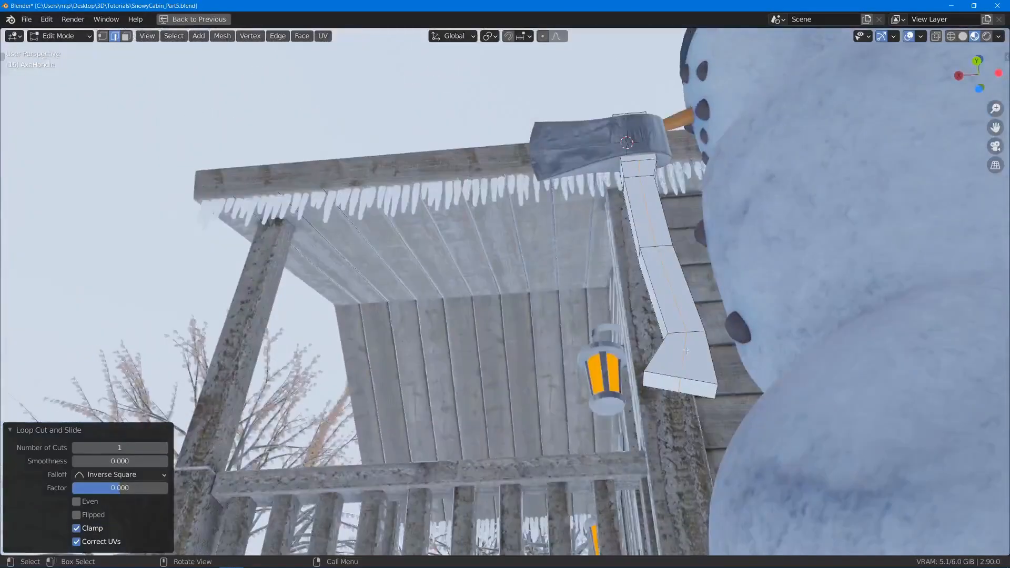
key(g)
key(z)
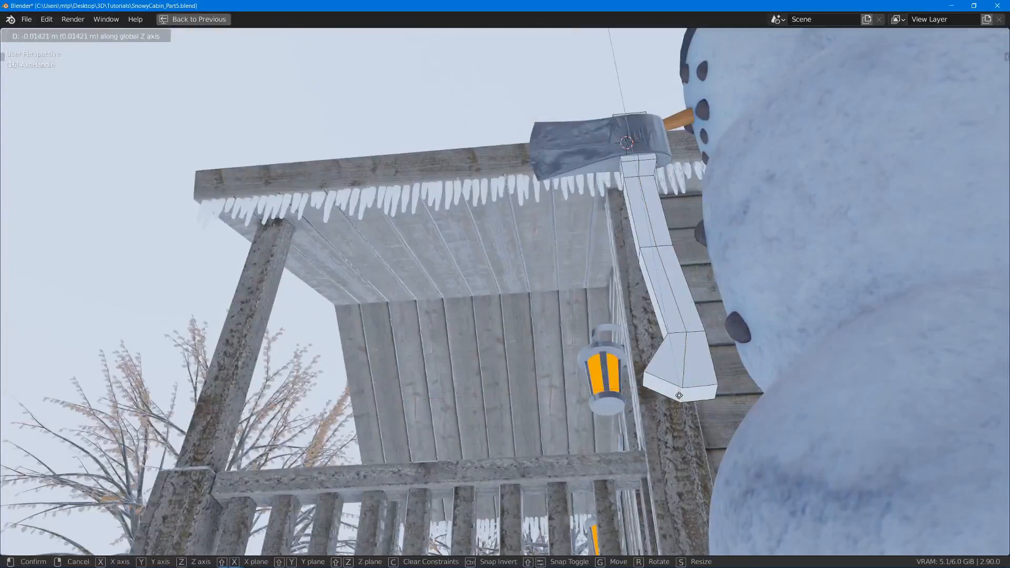
click(680, 398)
- In wireframe shading, select all the vertices of the handle's bottom end and lower them along global Z
middle_drag(681, 399, 672, 389)
key(z)
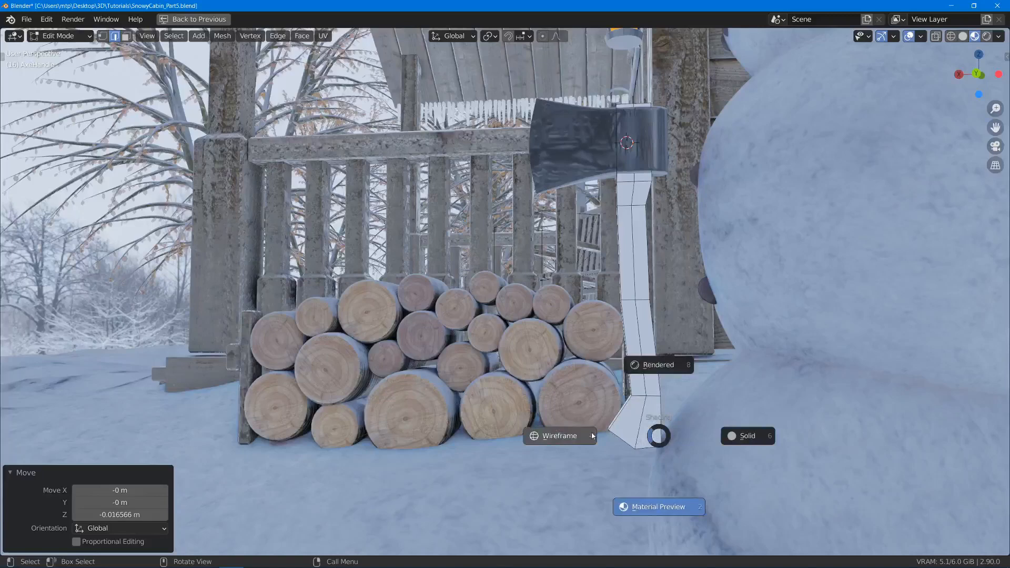
click(563, 436)
drag(565, 409, 665, 476)
key(g)
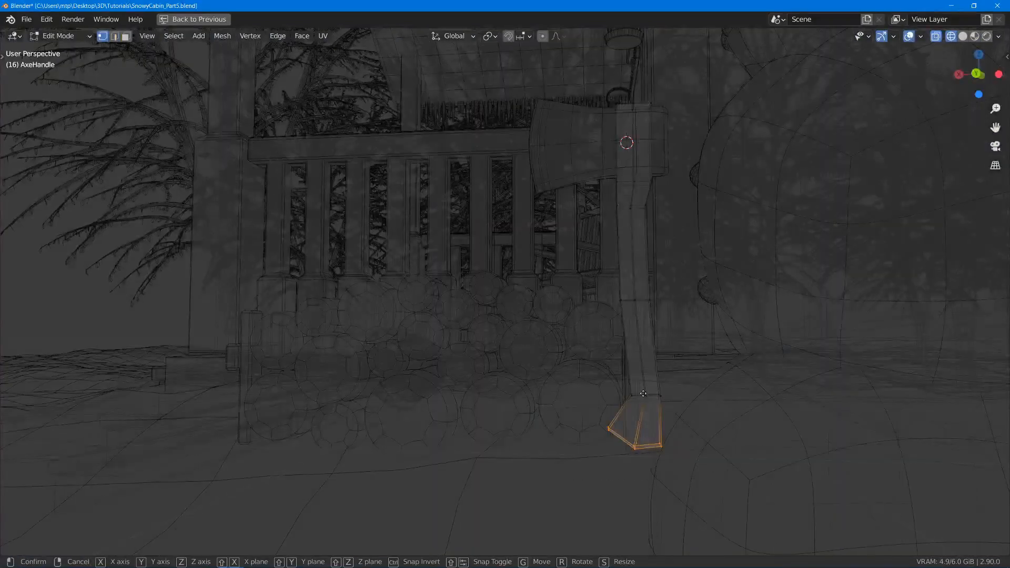
key(z)
click(644, 411)
- Move the grip's front tip vertices about 0.015 m along global X and 0.01 m up along Z, and restore solid shading
click(552, 422)
drag(564, 408, 607, 460)
key(g)
key(x)
click(604, 459)
key(g)
key(z)
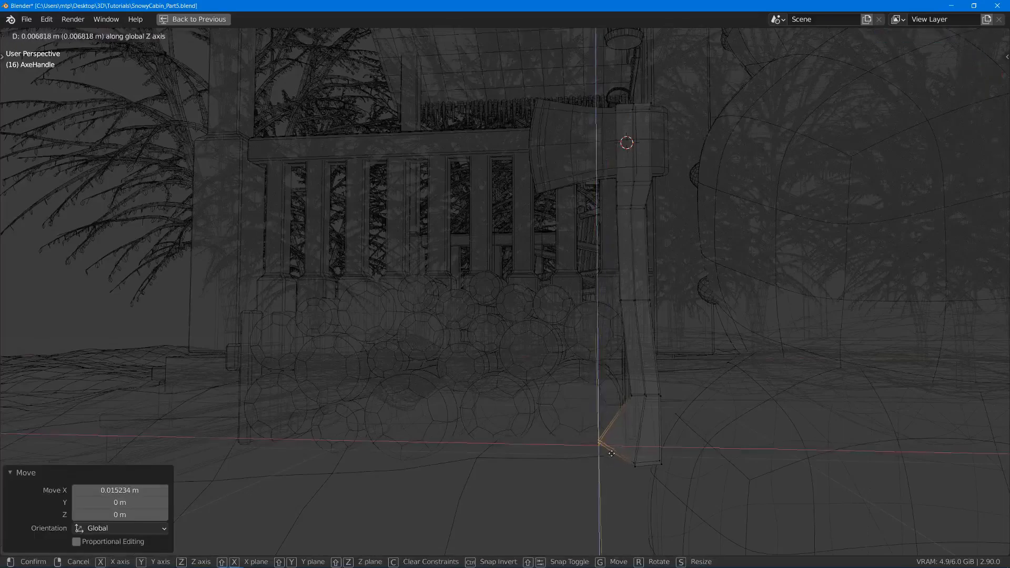
click(613, 452)
key(z)
click(613, 368)
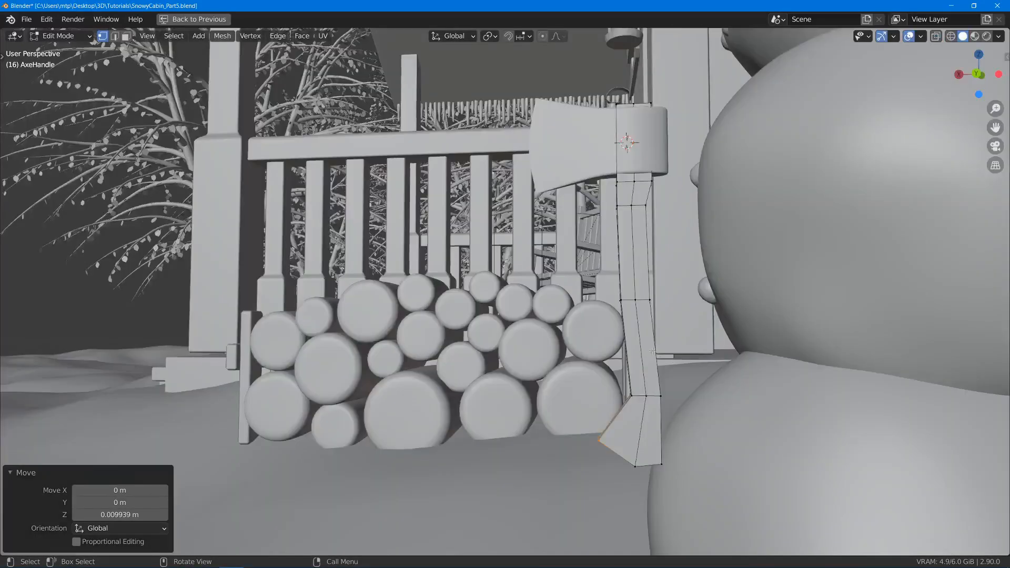
- Add a level 2 subdivision surface to the axe handle and shade it smooth
scroll(608, 316, down, 2)
middle_drag(605, 232, 615, 250)
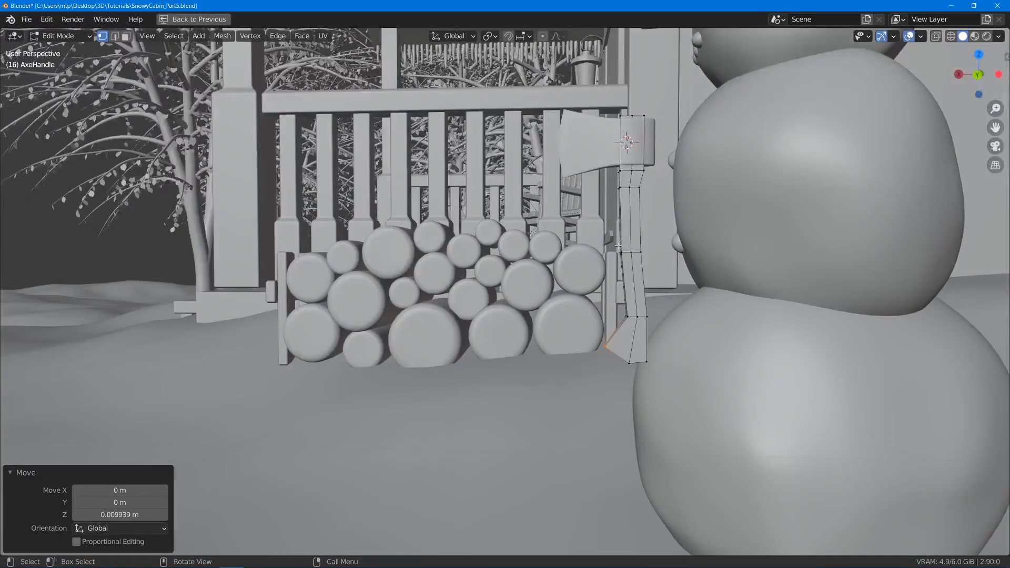
key(Tab)
key(ctrl+2)
scroll(654, 286, up, 3)
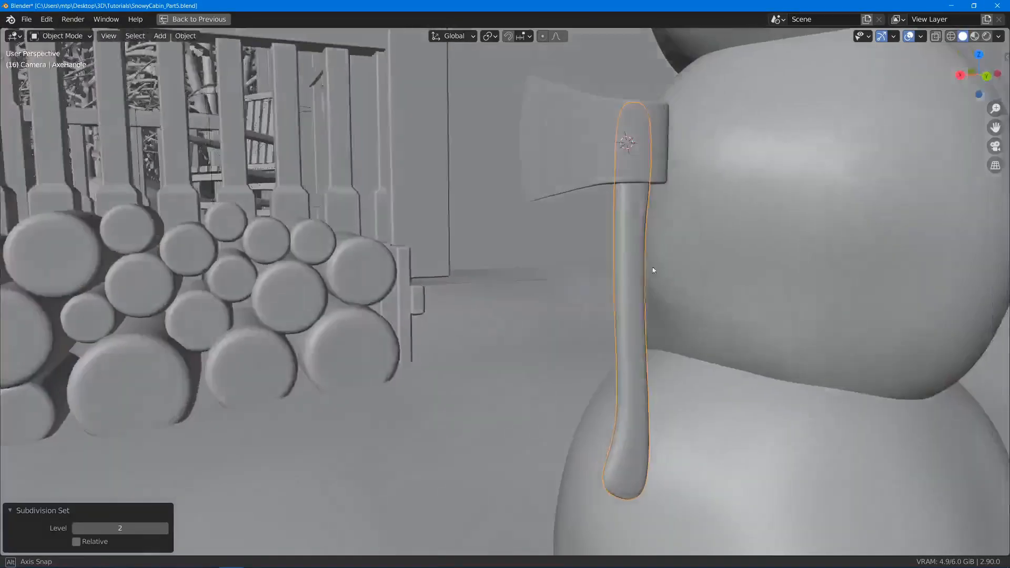
scroll(653, 270, down, 3)
right_click(631, 226)
click(642, 226)
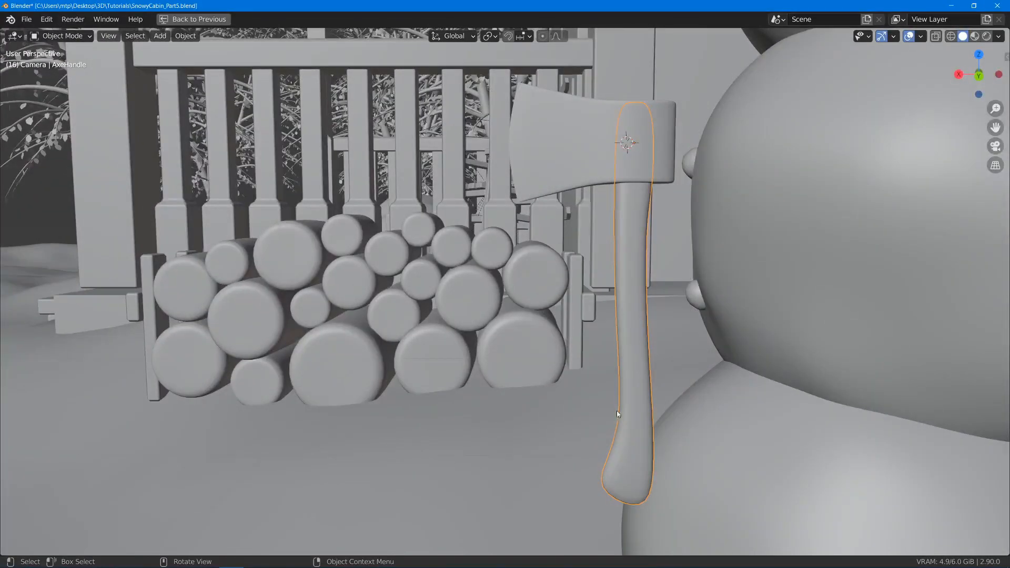
- Add supporting loop cuts near the flared grip's bottom end (factor -0.780) and just below its junction with the shaft (factor 0.769)
key(Tab)
middle_drag(616, 410, 602, 403)
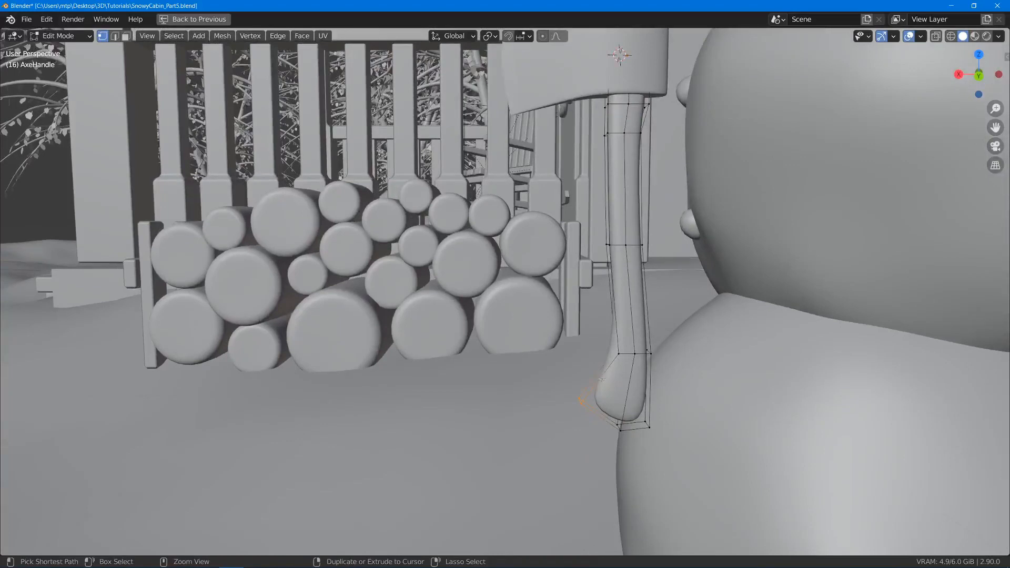
key(ctrl+r)
click(612, 381)
click(615, 366)
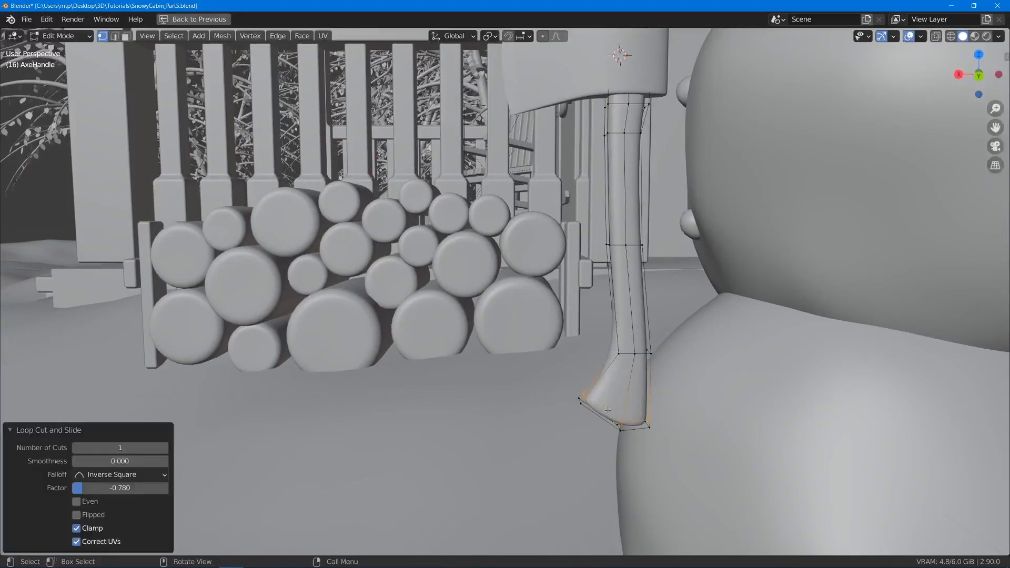
key(ctrl+r)
click(616, 364)
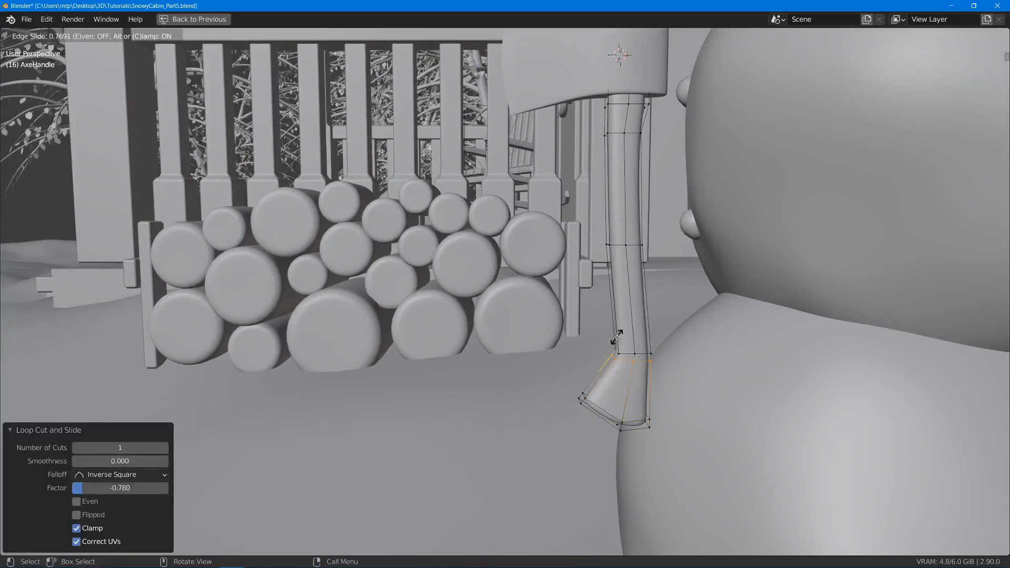
click(617, 337)
- Add supporting loop cuts on both sides of the handle's upper section: below its bend (factor -0.753) and just beneath the axe head (factor 0.918)
middle_drag(634, 139, 631, 145)
key(ctrl+r)
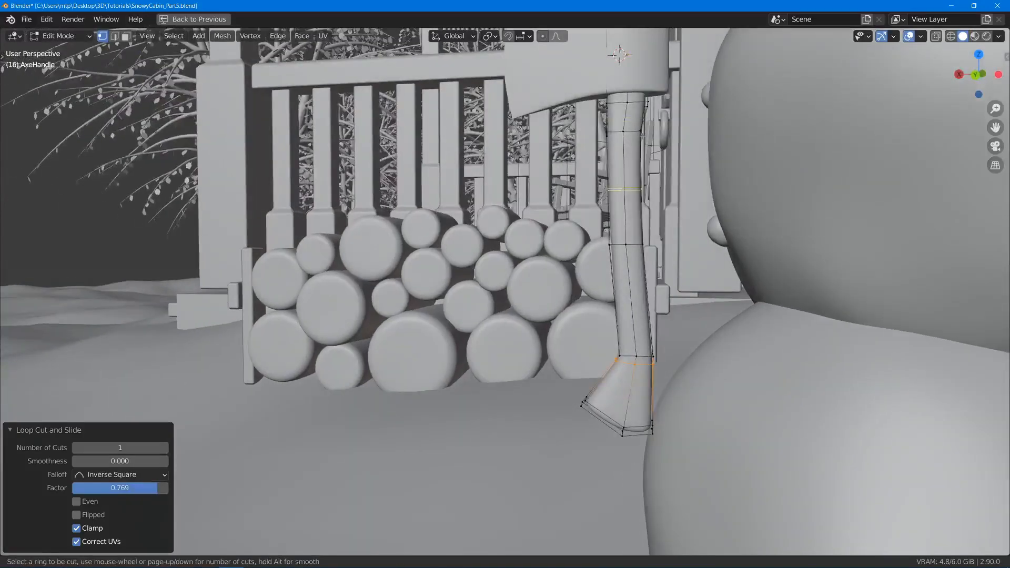
click(642, 126)
click(642, 134)
key(ctrl+r)
click(649, 98)
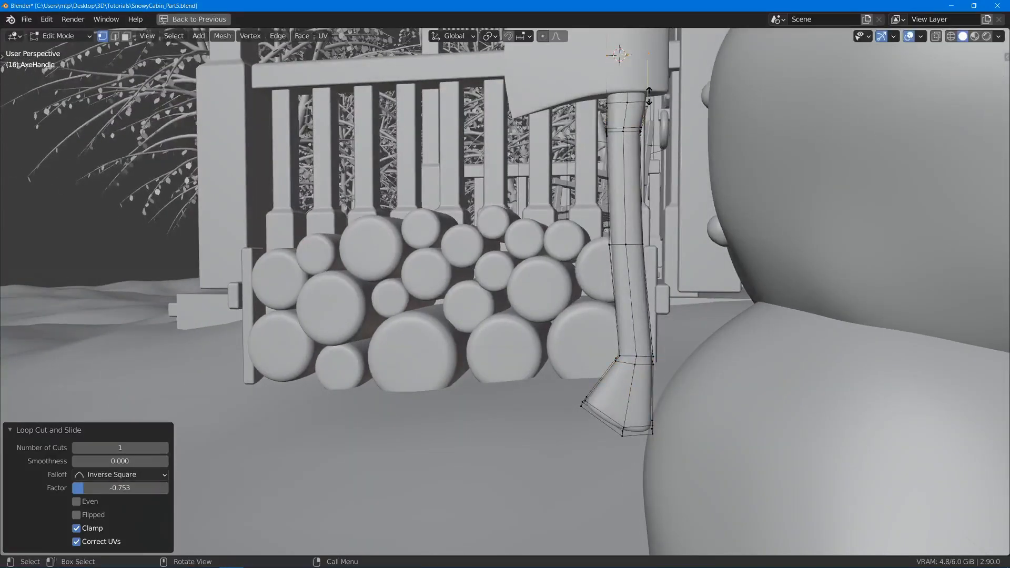
click(649, 140)
- Add a loop cut close to the handle's top end, at a slide of about -0.94, and return to Object Mode
shift+middle_drag(649, 140, 654, 314)
key(ctrl+r)
click(650, 231)
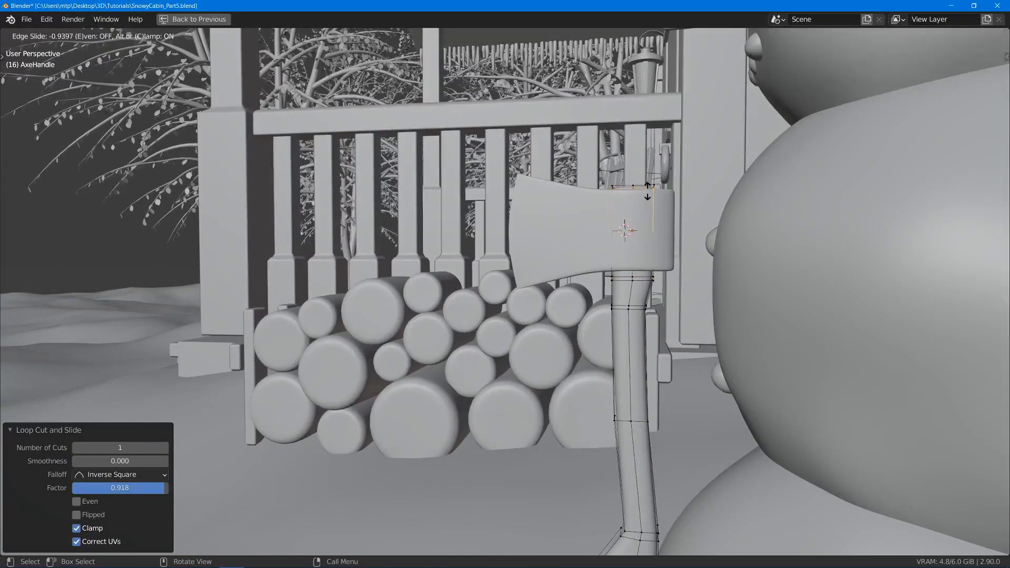
click(648, 190)
key(Tab)
key(z)
click(668, 254)
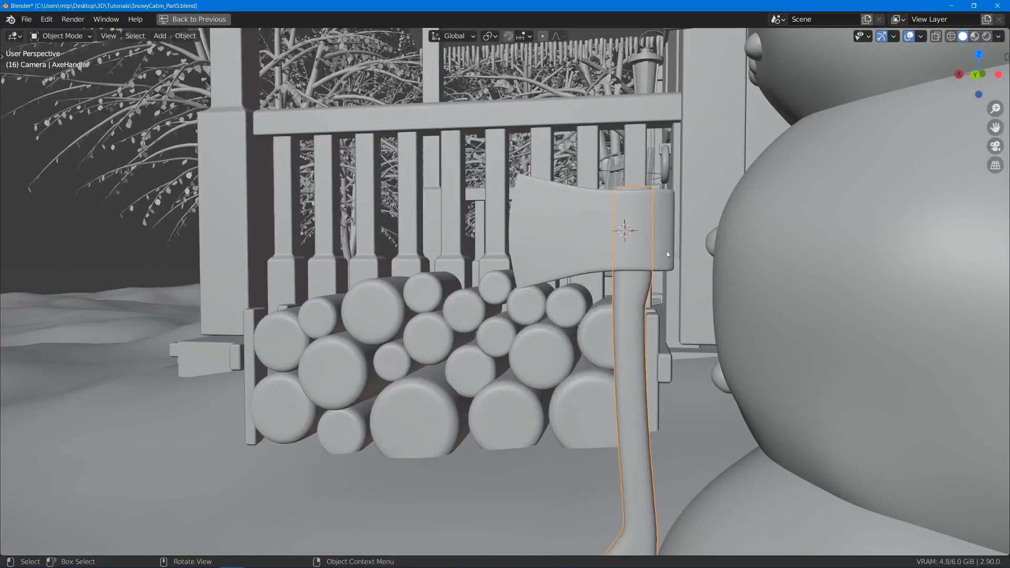
scroll(668, 254, down, 3)
mouse_move(668, 254)
middle_down()
mouse_move(684, 274)
mouse_move(665, 257)
middle_up()
mouse_move(595, 446)
middle_down()
mouse_move(589, 437)
mouse_move(621, 447)
middle_up()
- In wireframe shading, select the flare's front tip vertices and move them about -0.019 m along global X
key(Tab)
key(z)
click(592, 426)
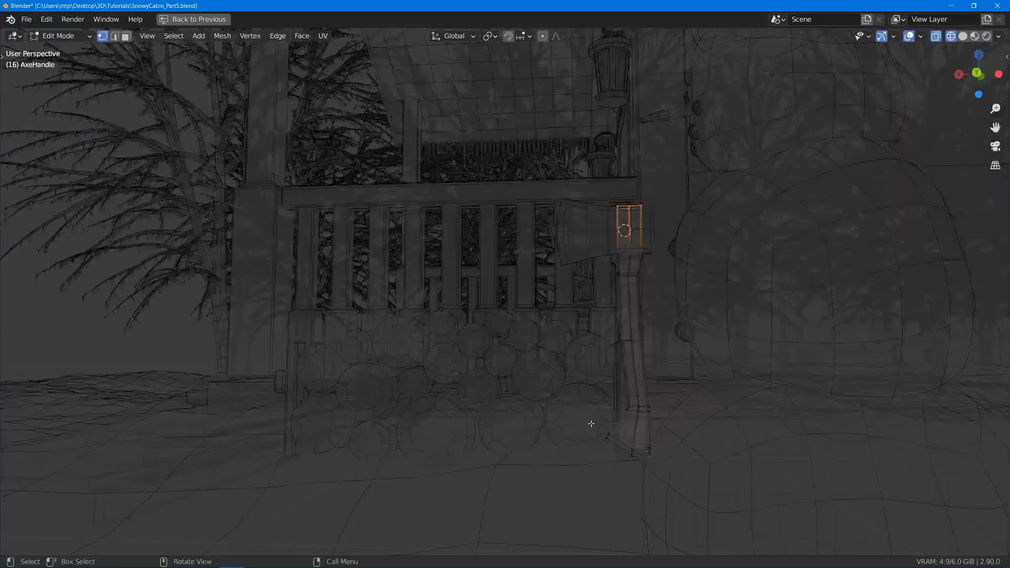
drag(602, 427, 622, 454)
scroll(622, 454, up, 3)
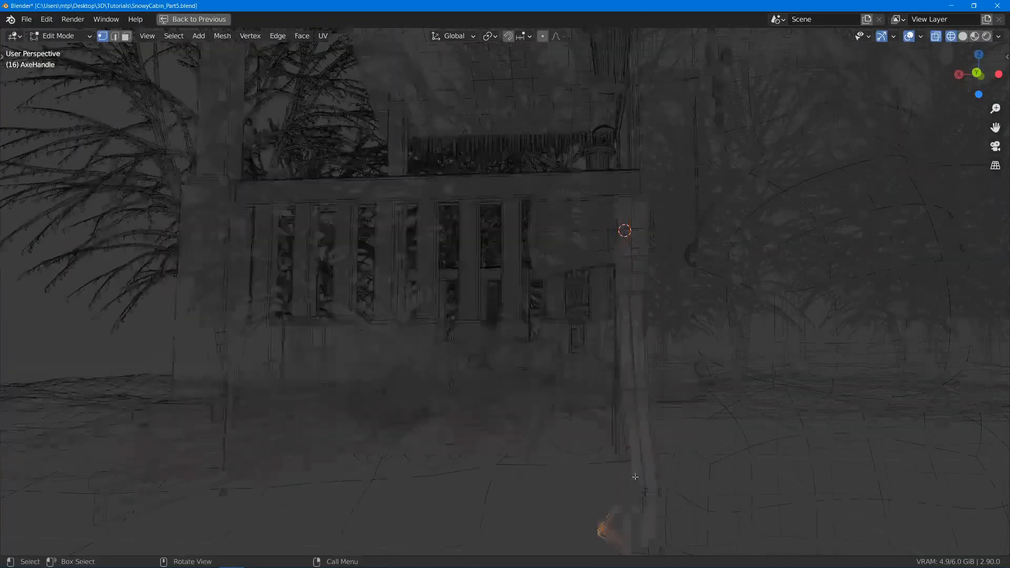
shift+middle_drag(634, 500, 598, 320)
key(g)
key(z)
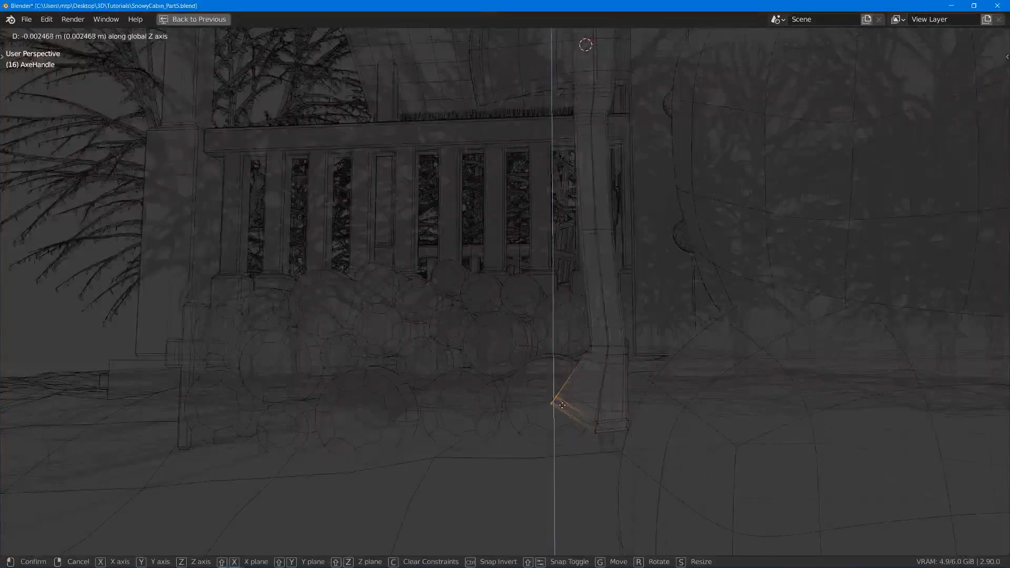
right_click(562, 406)
key(g)
key(x)
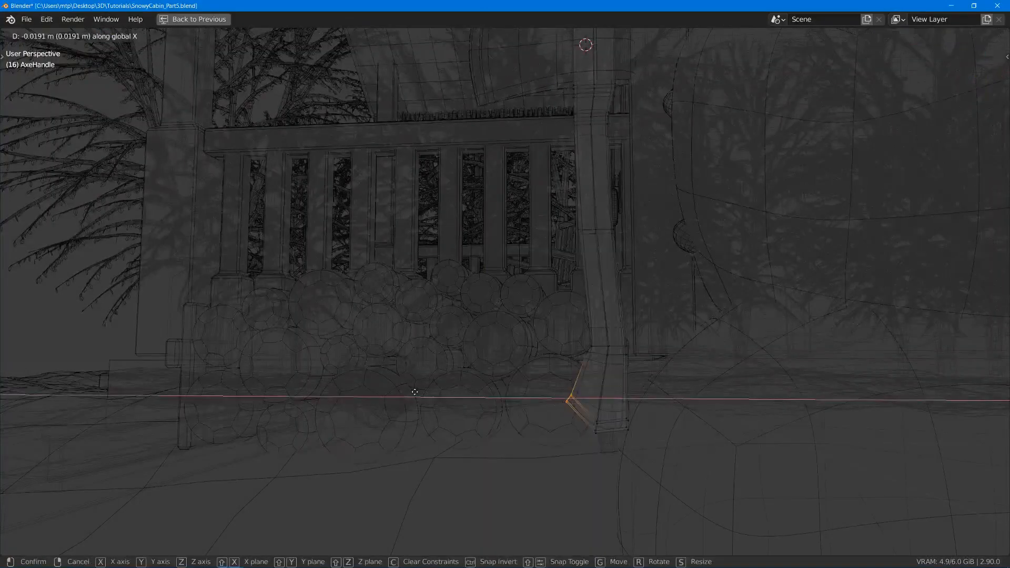
click(411, 392)
- Edge-slide the supporting edge at the flare's front tip slightly away from the tip, toward the shaft
middle_drag(462, 415, 501, 415)
click(565, 398)
scroll(569, 395, up, 3)
middle_drag(583, 380, 562, 365)
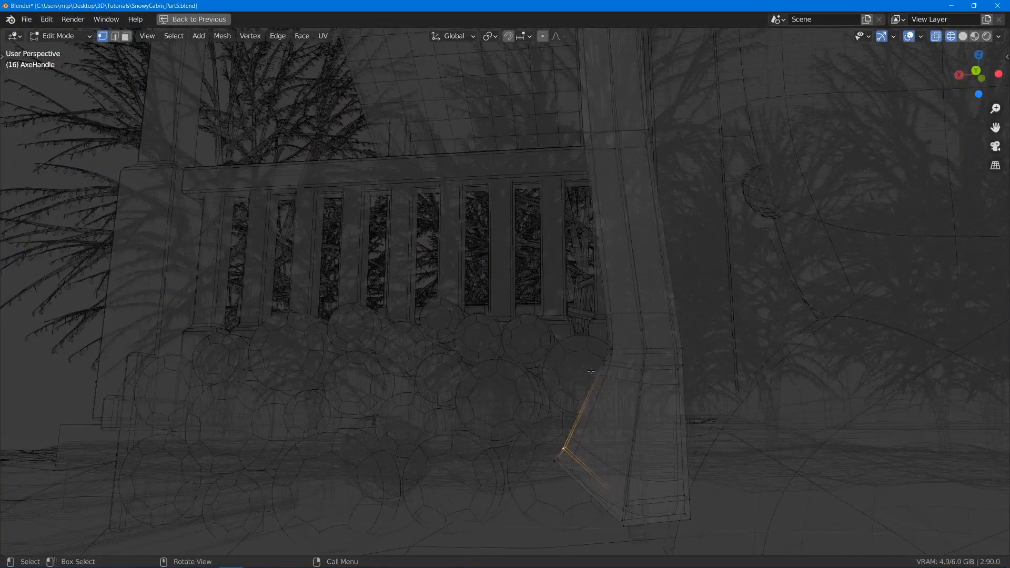
key(g)
key(g)
click(550, 427)
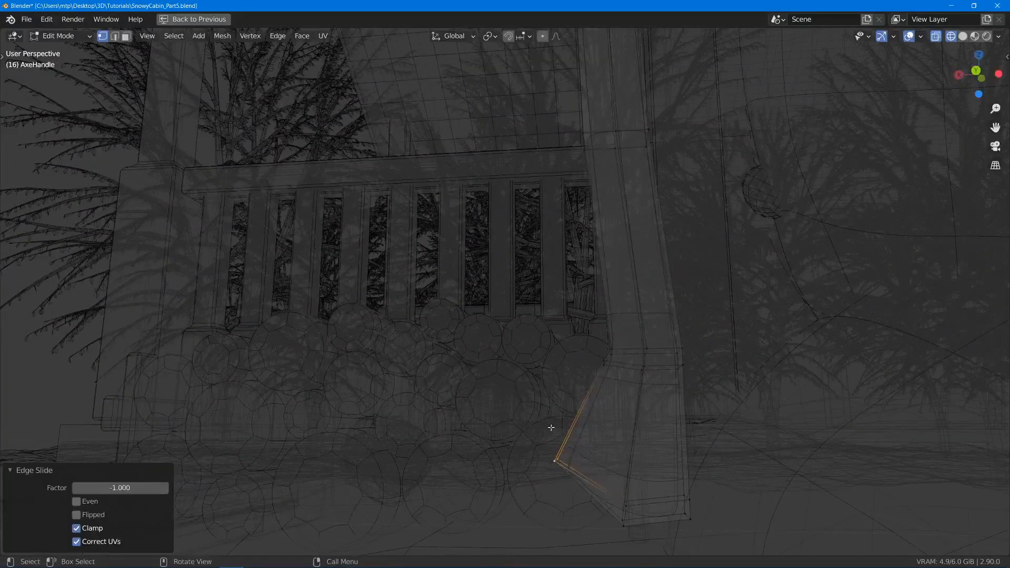
key(g)
key(g)
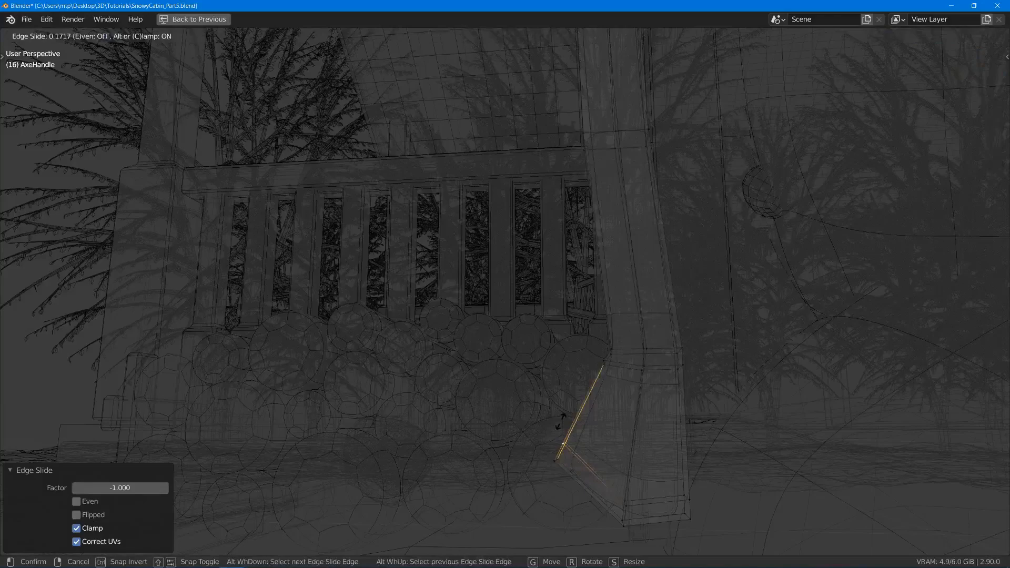
click(561, 422)
- Return to solid shading and Object Mode, save the file and deselect everything
key(z)
click(605, 363)
middle_drag(552, 350, 582, 364)
key(Tab)
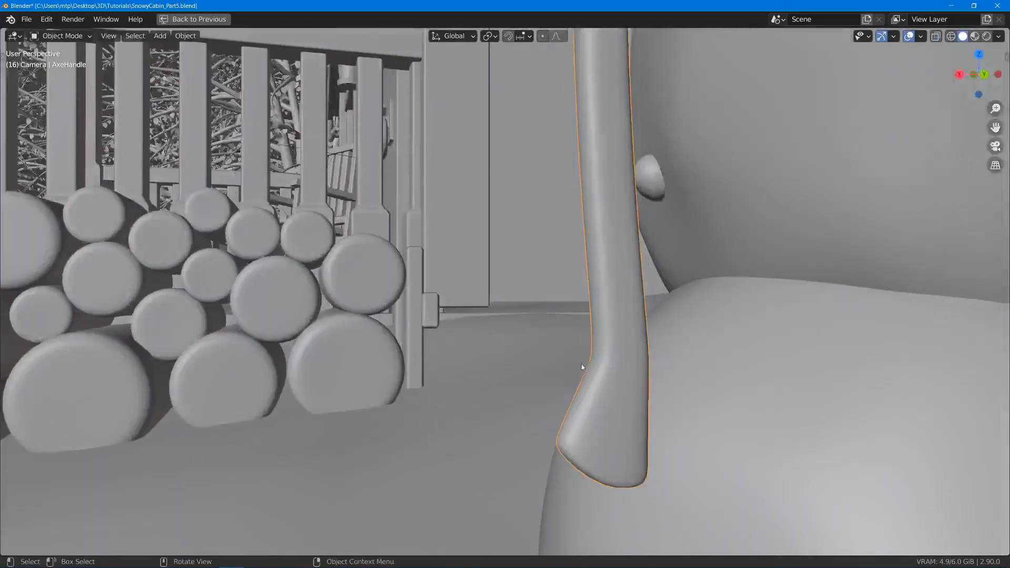
scroll(581, 363, down, 6)
shift+middle_drag(558, 316, 515, 234)
key(ctrl+s)
key(alt+a)
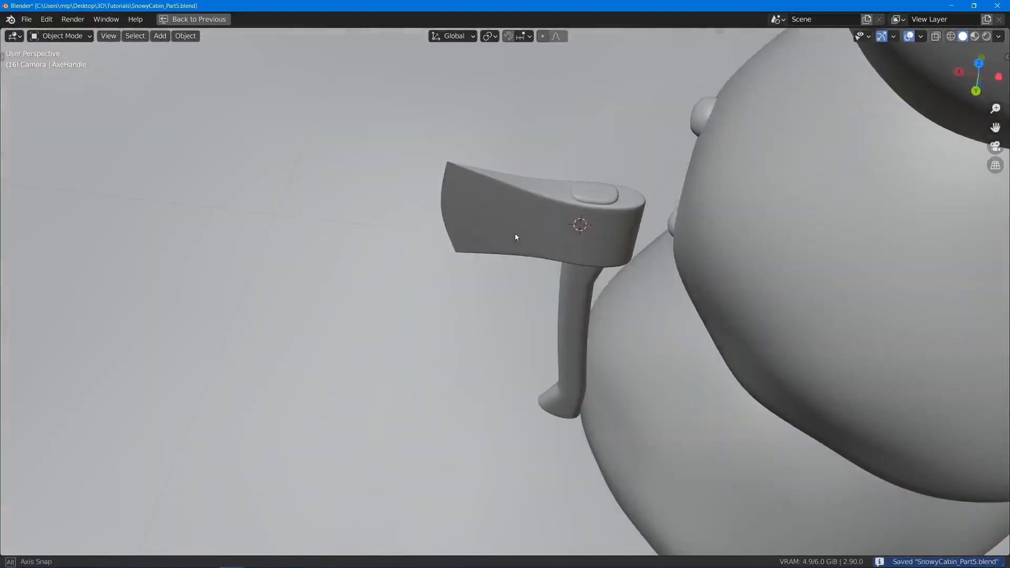
- Thicken the whole handle mesh by scaling it 1.168 along global X and about 1.26 along global Y
click(574, 268)
key(Tab)
key(a)
key(s)
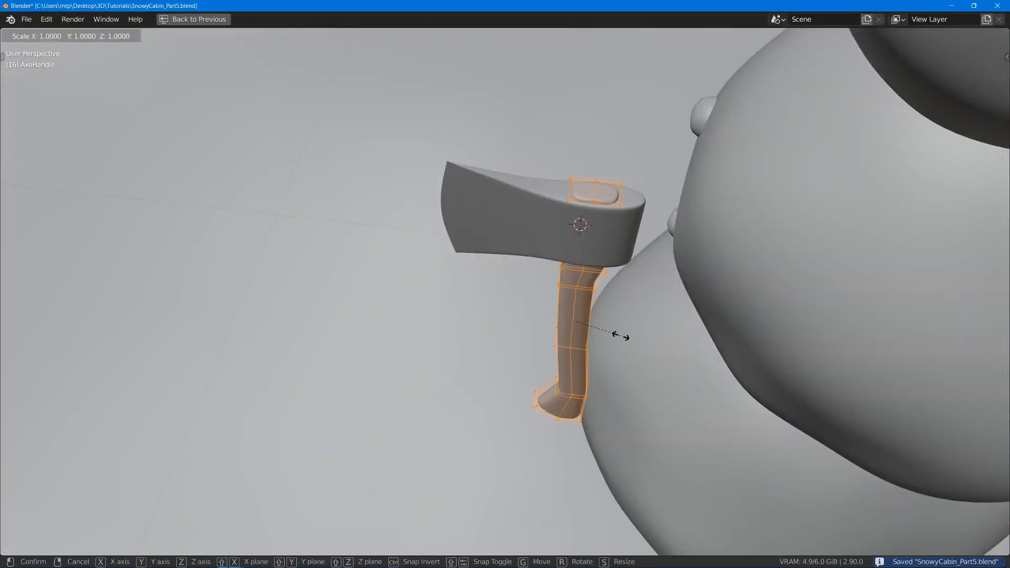
key(Escape)
key(s)
key(x)
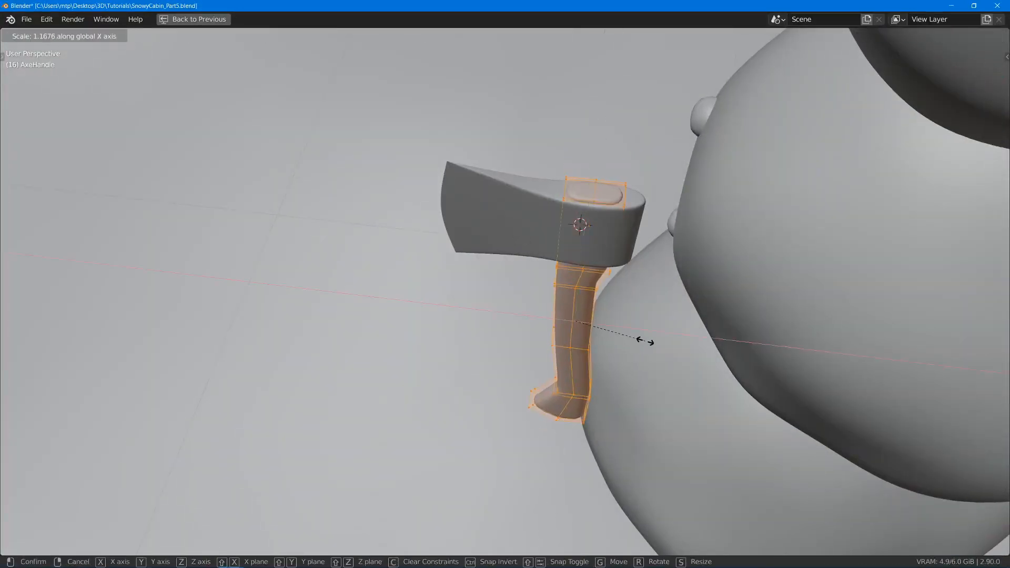
click(644, 341)
middle_drag(645, 341, 637, 232)
key(s)
key(y)
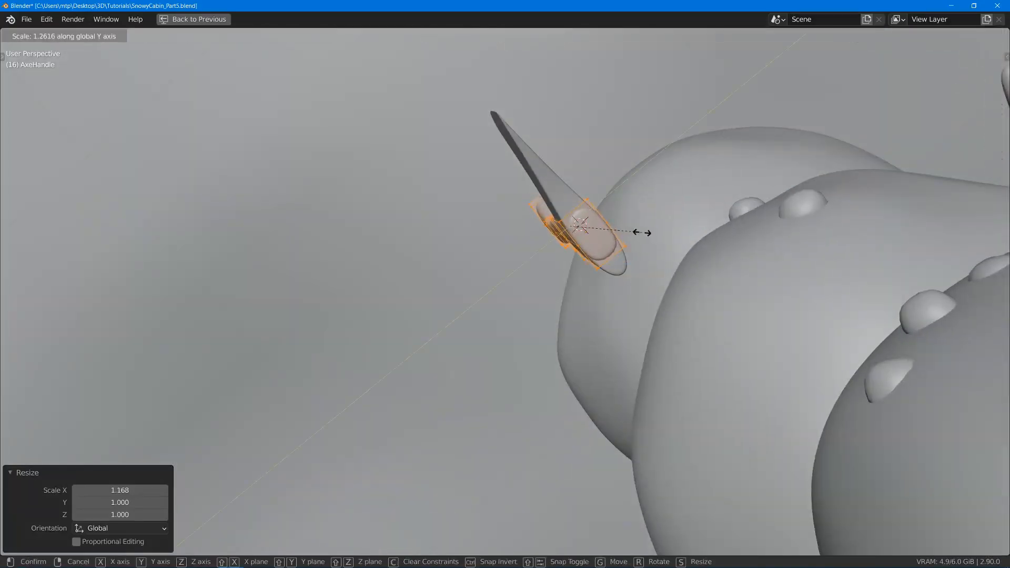
click(638, 232)
- Deselect the handle's mesh, leave Edit Mode and save the scene
middle_drag(548, 294, 582, 214)
scroll(568, 216, down, 4)
key(alt+a)
key(Tab)
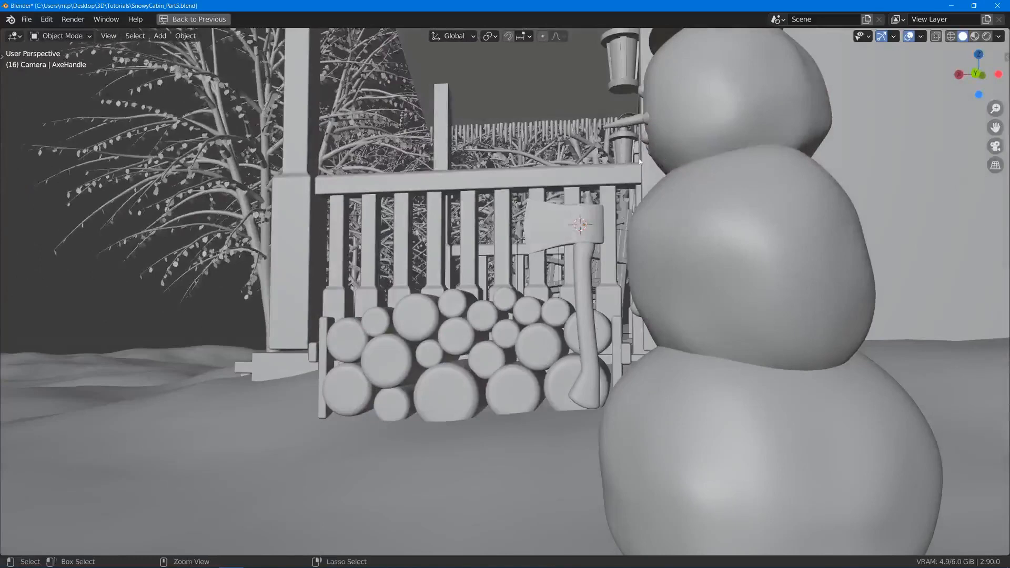
key(ctrl+s)
middle_drag(640, 161, 560, 250)
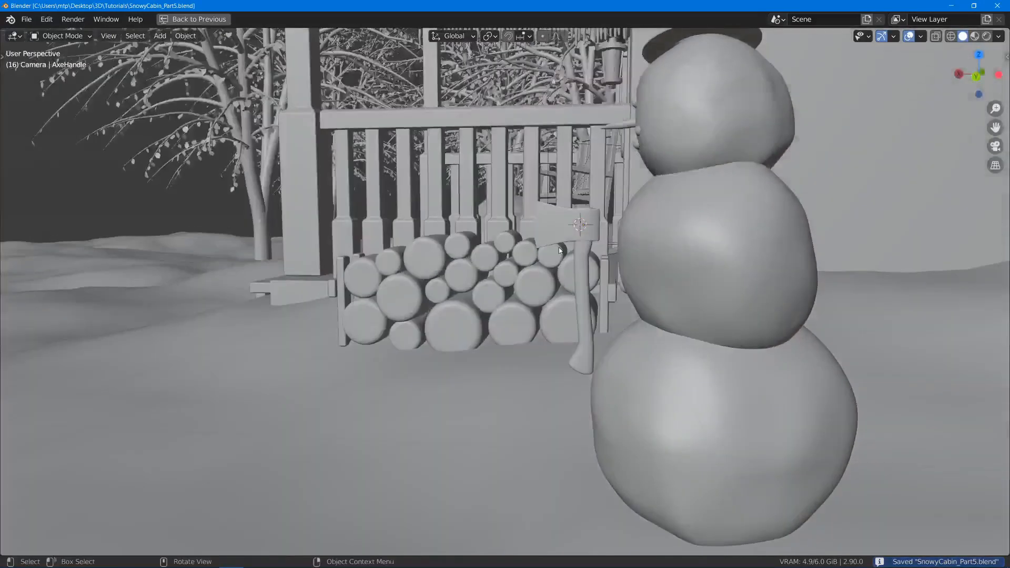
- Restore the full Shading workspace layout, use material preview shading and assign the existing Wood material to the axe handle
key(ctrl+space)
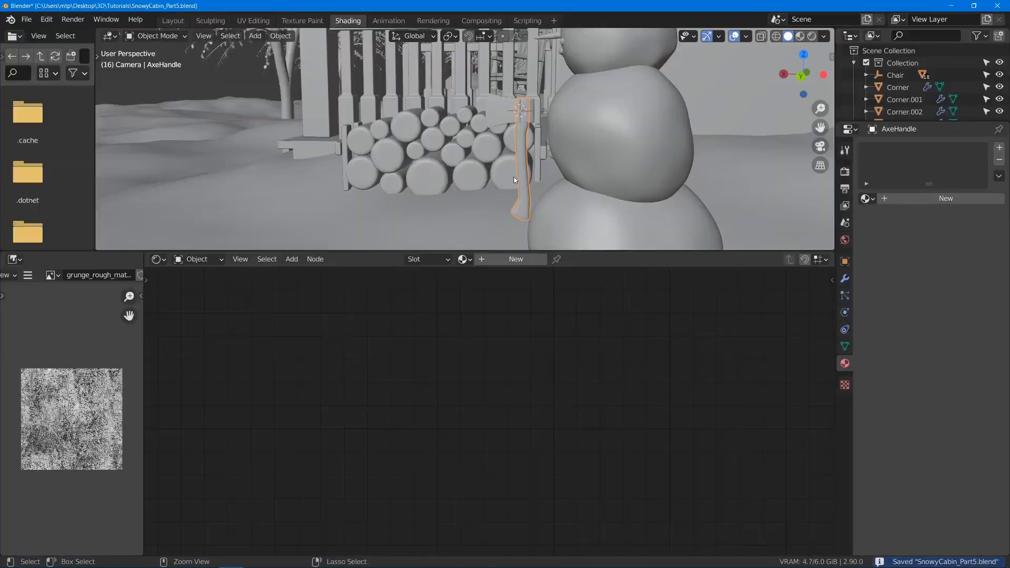
key(z)
click(592, 251)
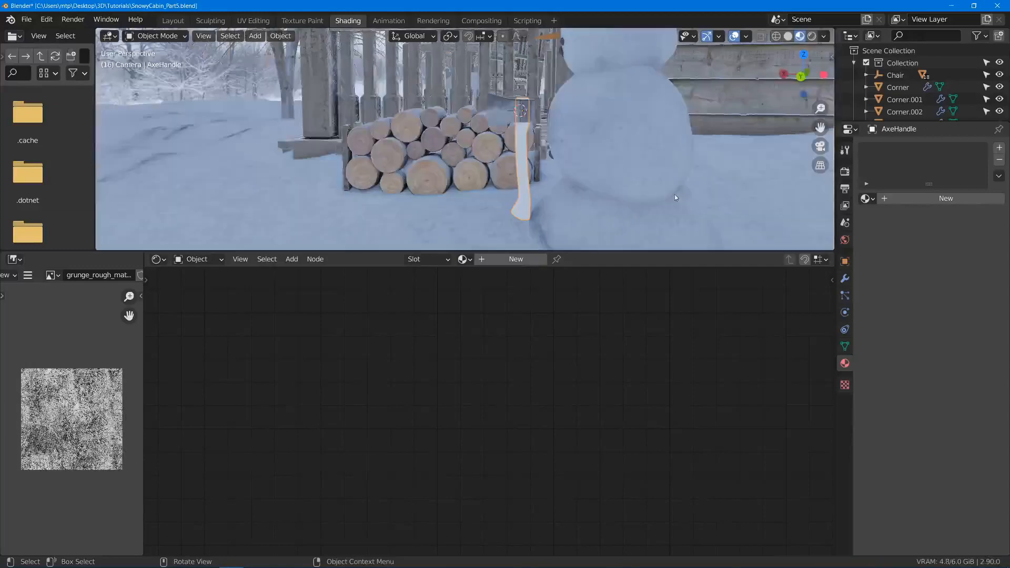
click(867, 198)
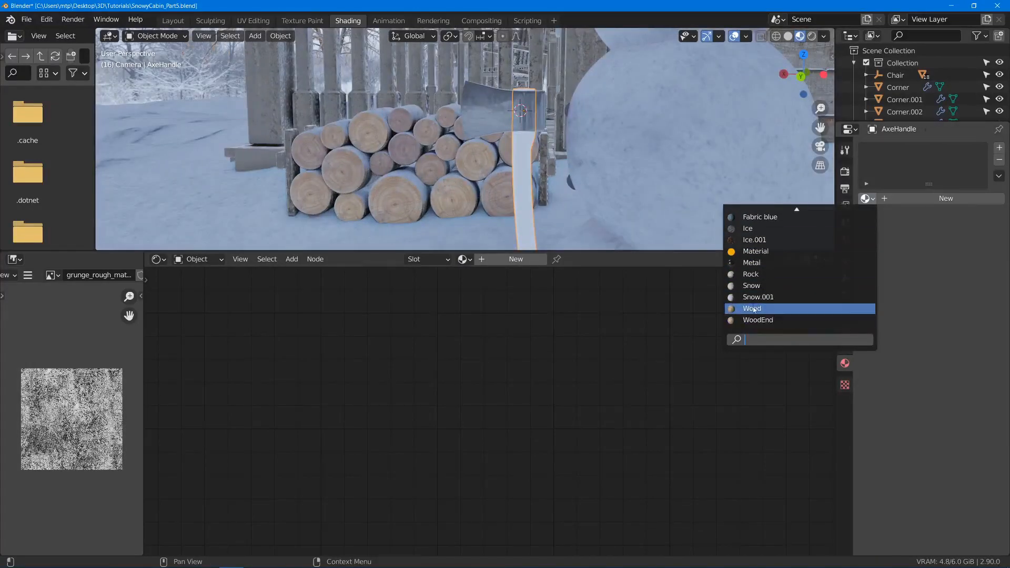
click(752, 309)
middle_drag(555, 186, 317, 53)
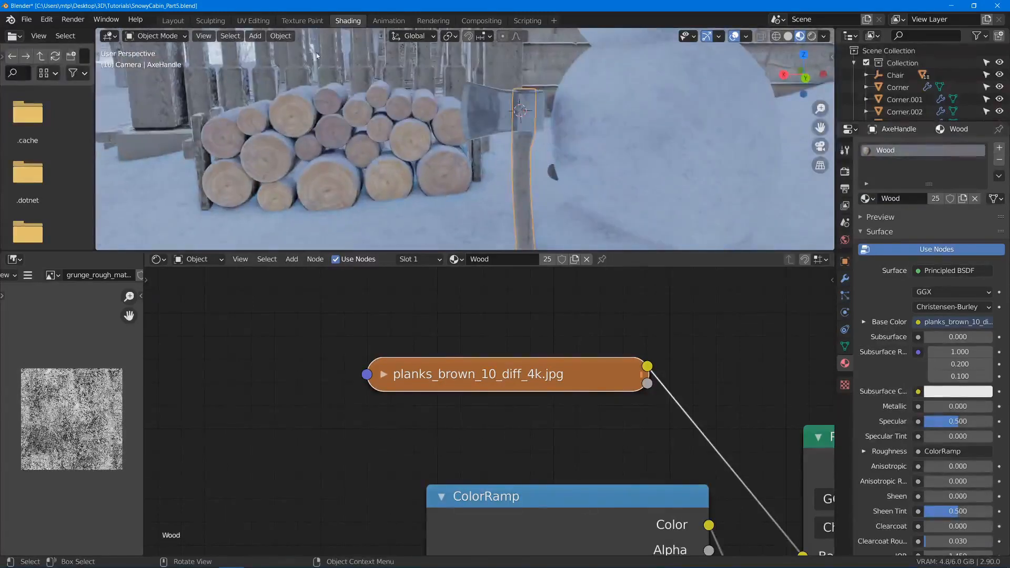
- In the UV Editing workspace, select the whole handle mesh and move its UV island from the fourth plank onto the third plank
click(252, 21)
scroll(311, 283, down, 4)
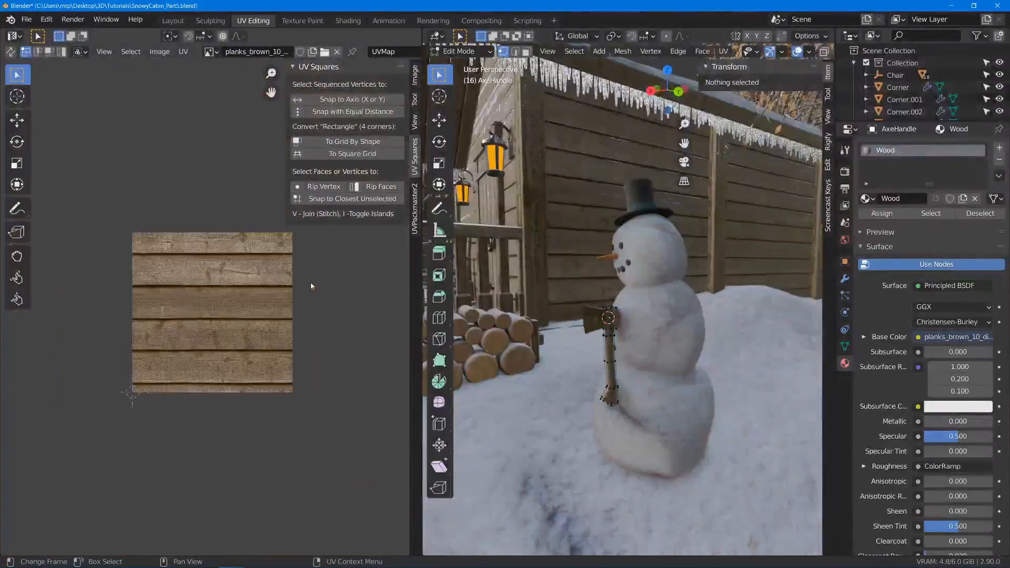
scroll(310, 286, up, 5)
key(a)
mouse_move(223, 402)
middle_down()
mouse_move(259, 430)
mouse_move(229, 391)
middle_up()
click(211, 358)
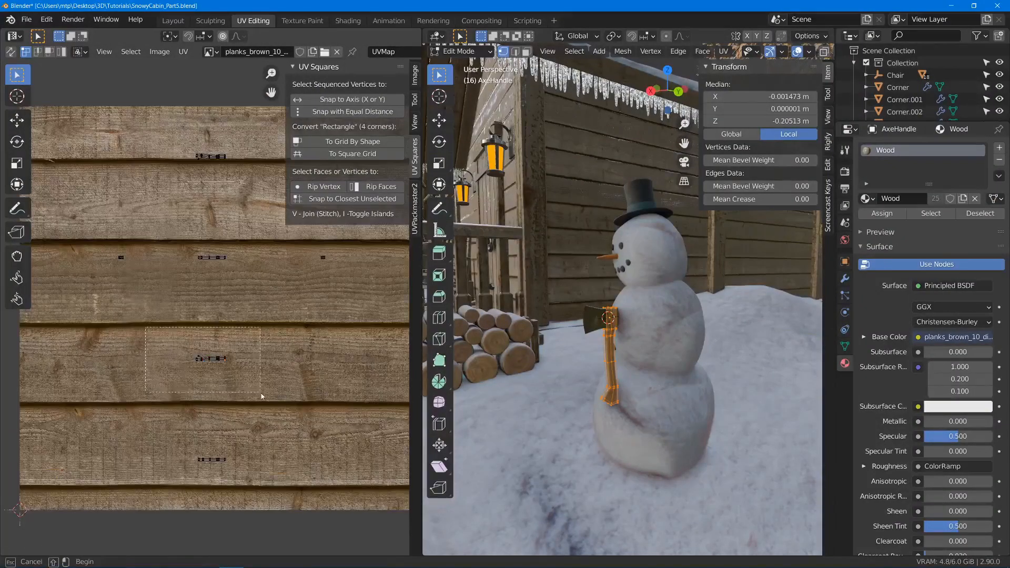
key(g)
click(206, 282)
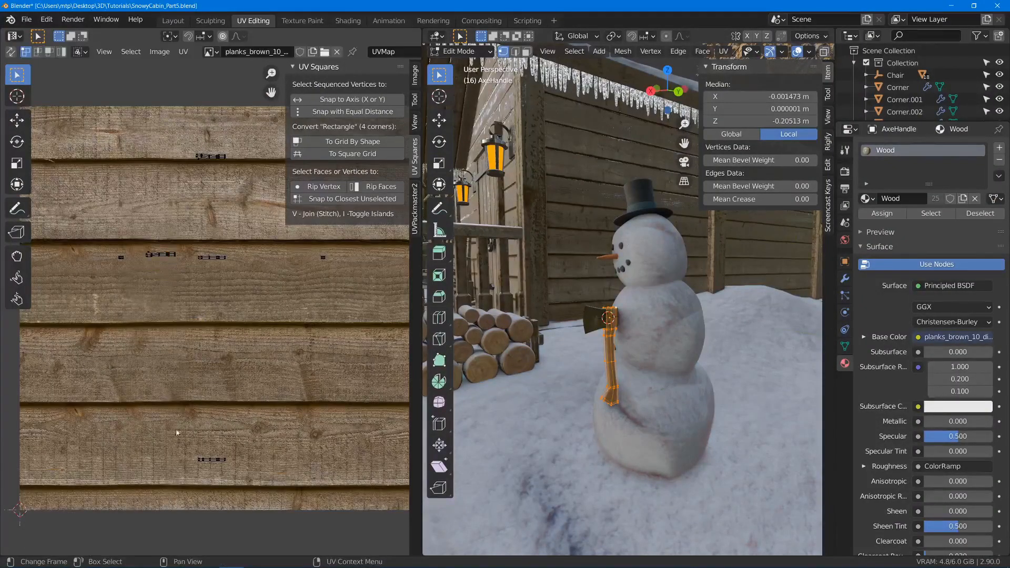
- Move the remaining handle UV islands from the lowest plank and the uppermost plank onto the third plank
drag(169, 429, 261, 501)
key(g)
click(314, 291)
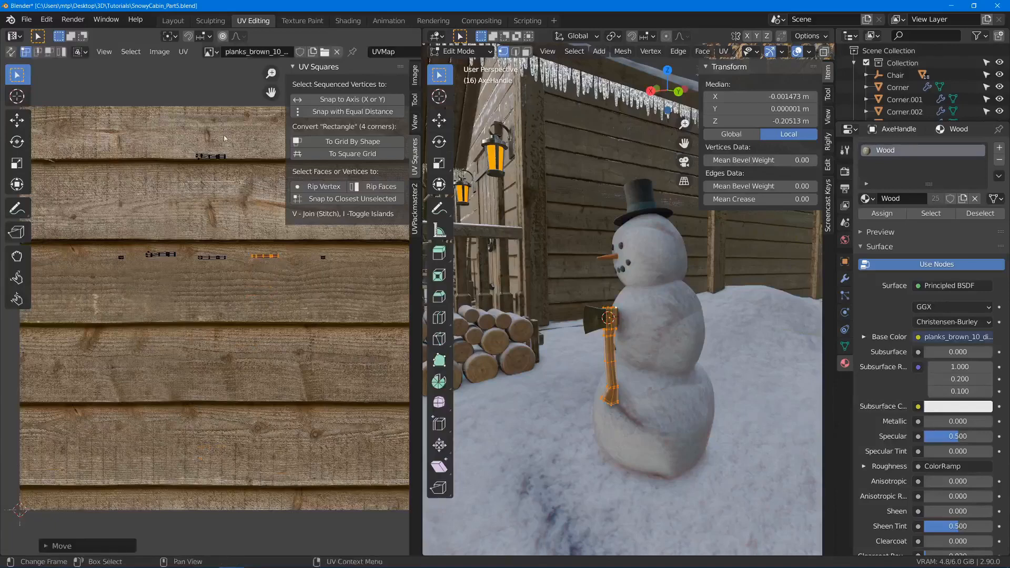
drag(148, 129, 243, 181)
key(g)
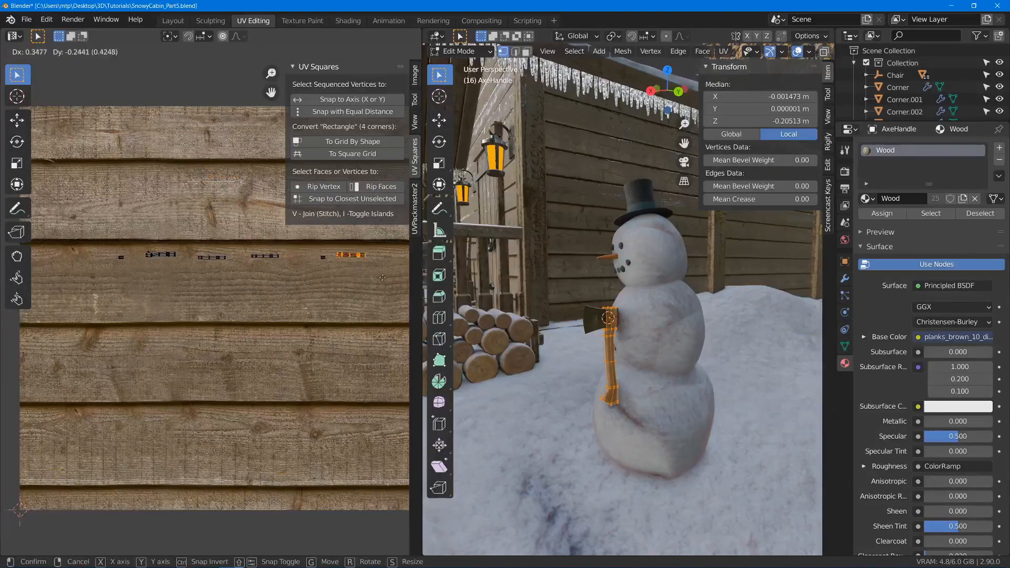
click(386, 283)
- Select all the handle's UV islands, centre them vertically on the third plank and enlarge them
drag(398, 302, 98, 198)
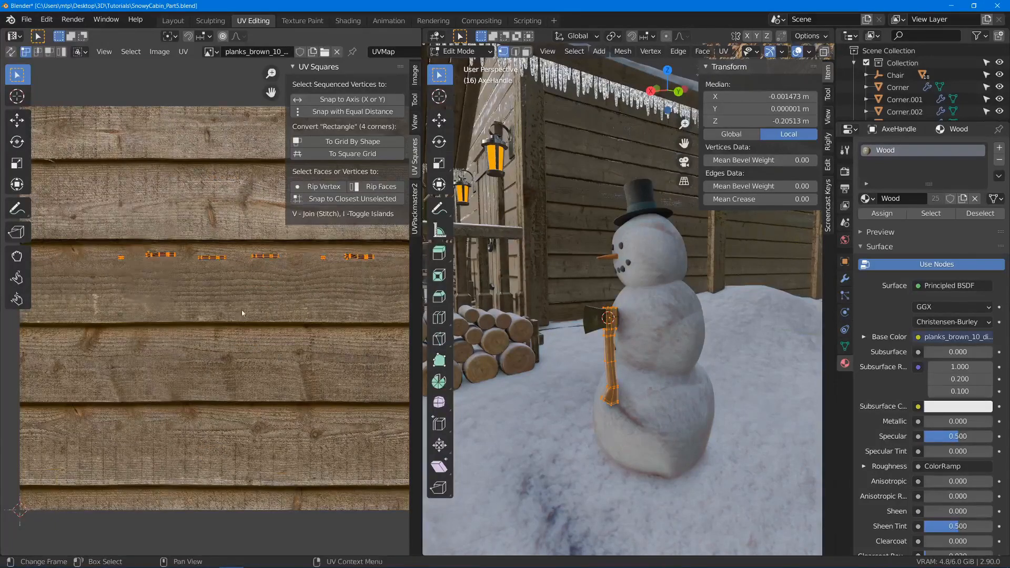
key(g)
click(246, 342)
key(s)
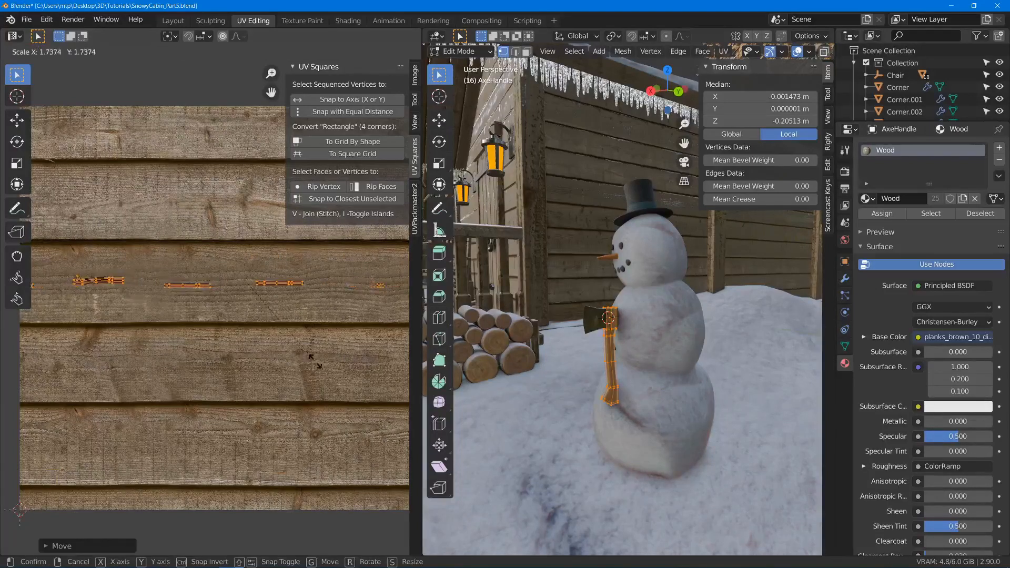
click(369, 379)
- Check the wood grain on the axe handle, enlarge its UV islands further and scale them back slightly
scroll(603, 326, up, 9)
middle_drag(602, 320, 790, 326)
key(Tab)
key(Tab)
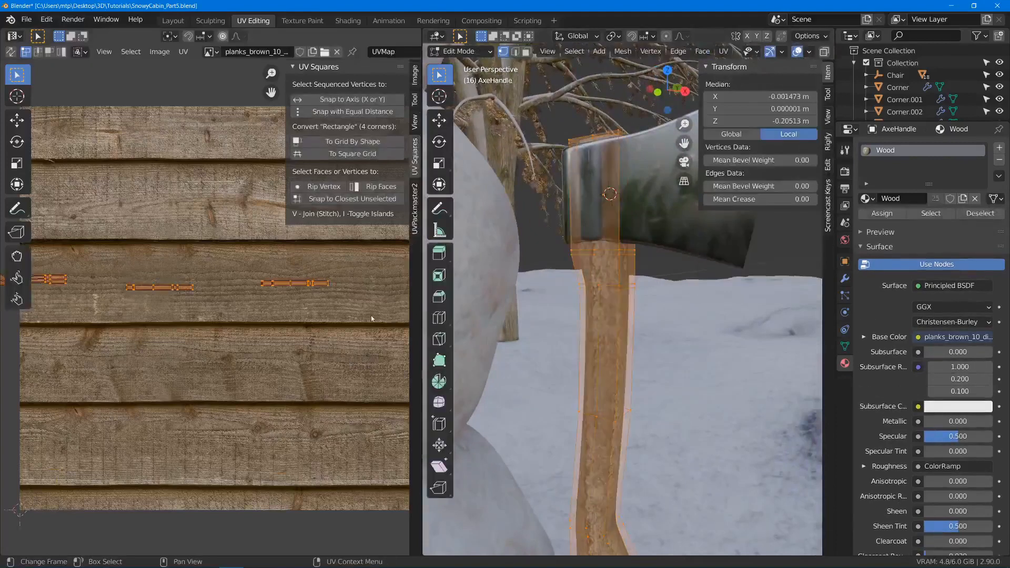
key(s)
click(396, 333)
key(s)
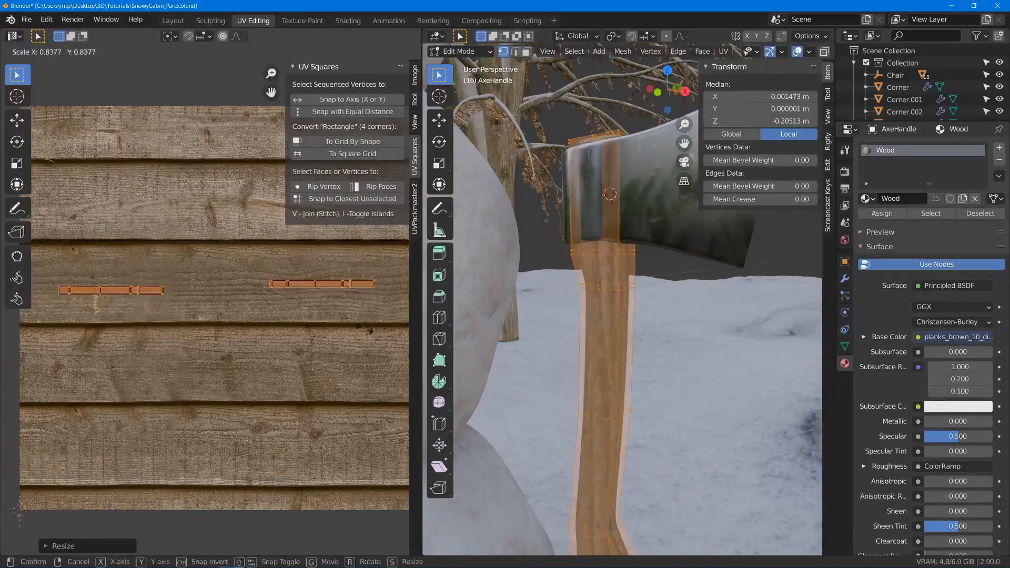
click(363, 332)
- Leave Edit Mode, save the scene and switch to the Layout workspace
key(Tab)
middle_drag(589, 339, 448, 367)
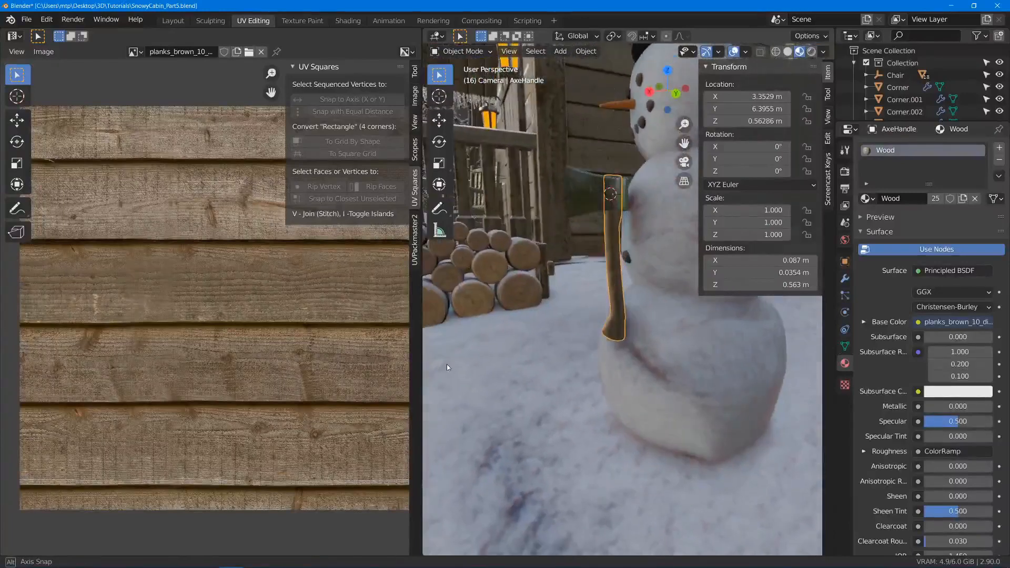
key(ctrl+s)
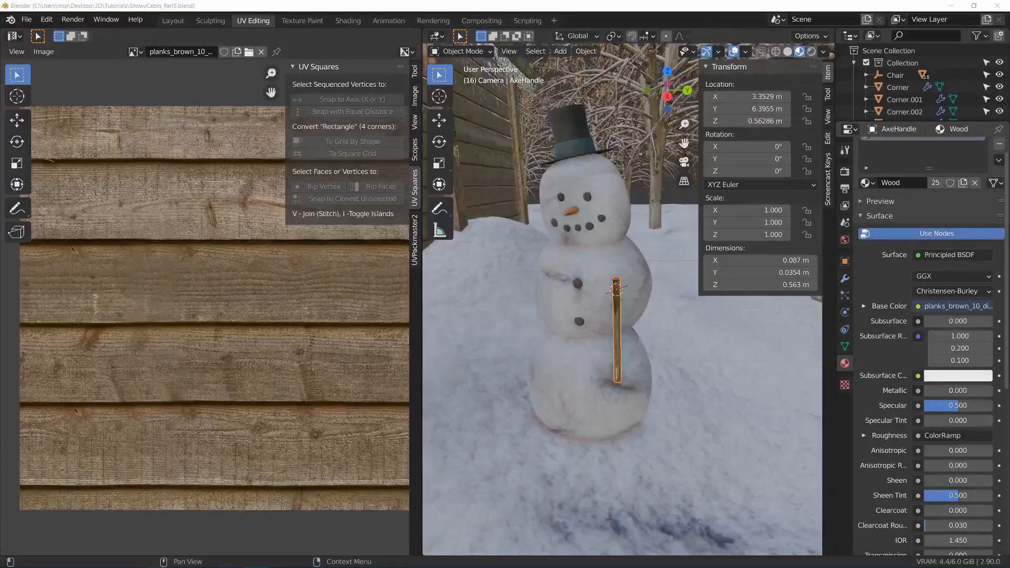
click(175, 23)
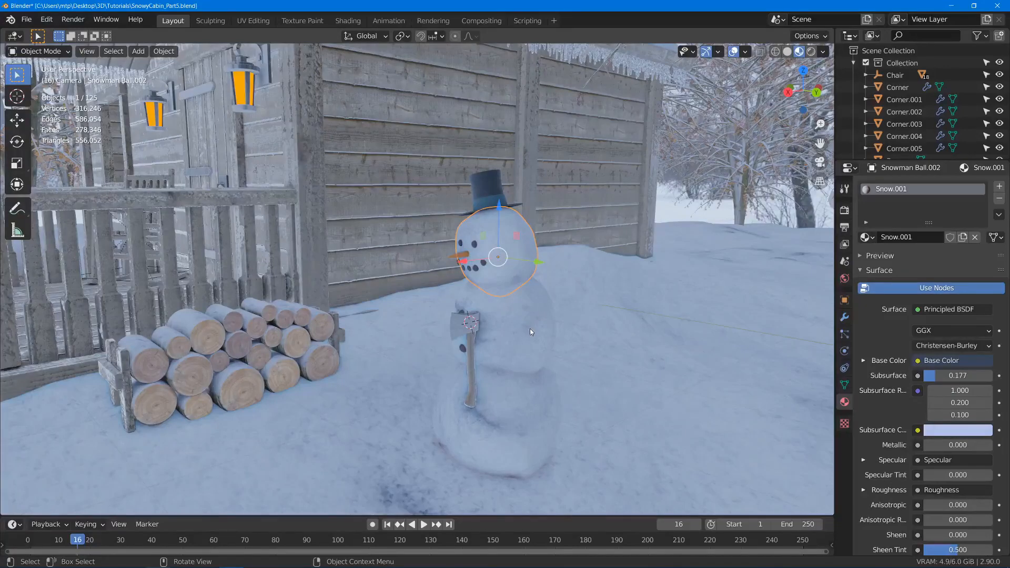
- Select the axe handle and the axe head, and parent the handle to the head as Object
middle_drag(512, 331, 437, 321)
scroll(481, 412, up, 2)
click(481, 411)
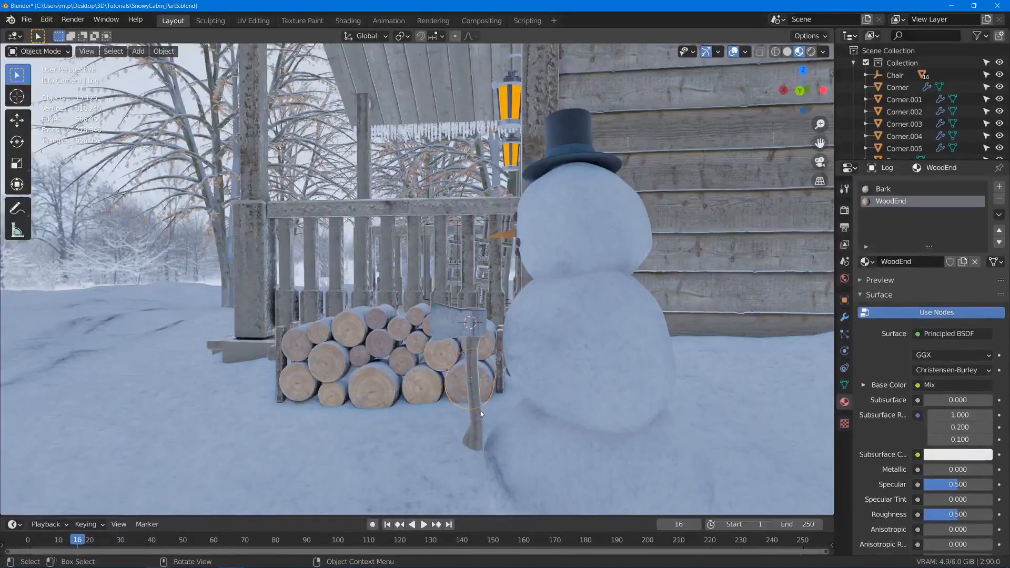
click(475, 437)
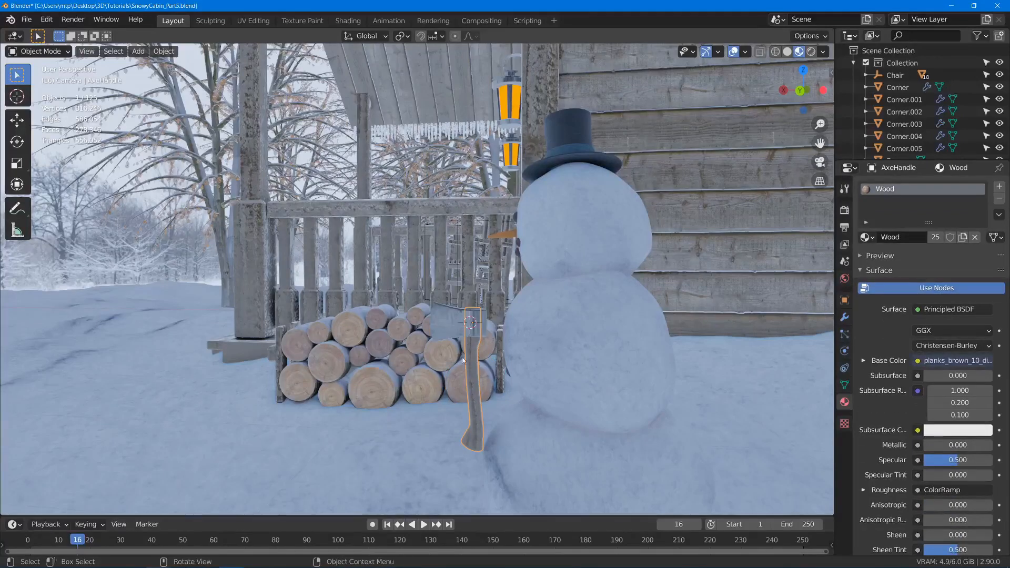
click(446, 320)
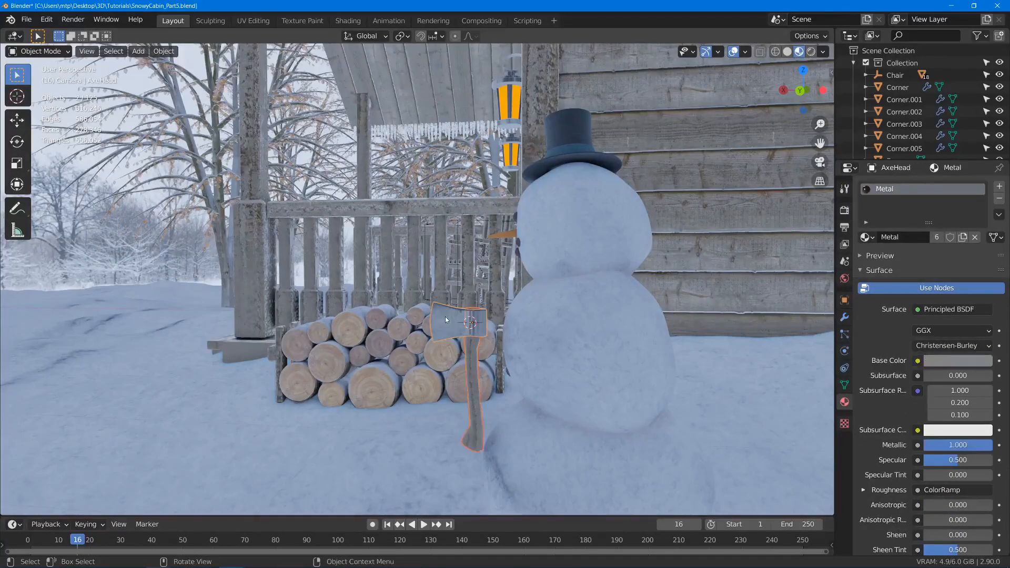
key(ctrl+p)
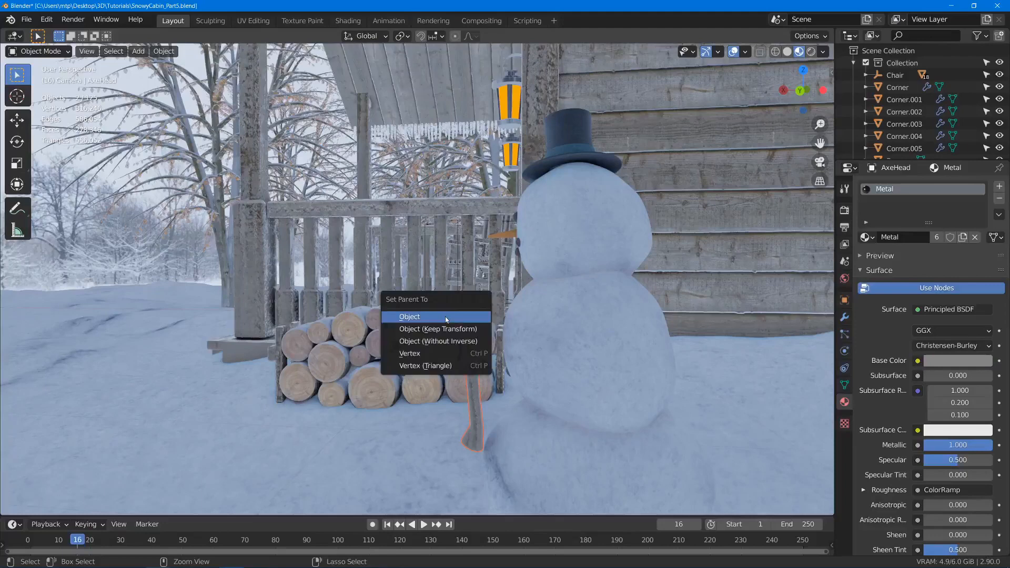
click(447, 316)
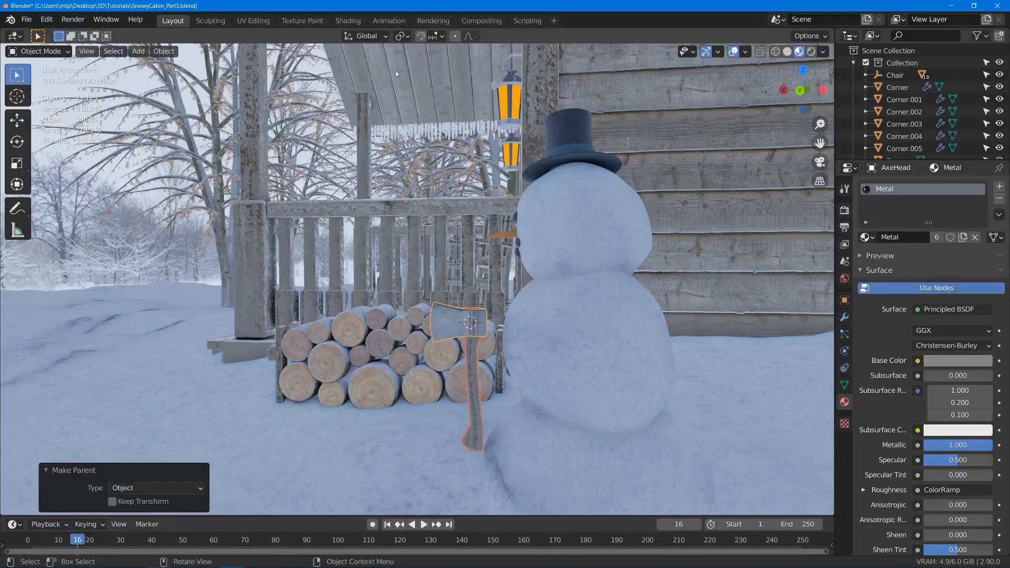
- Tilt the snowman's head backward in the side view and shift the middle snowball toward the snowman's back
click(456, 317)
click(588, 228)
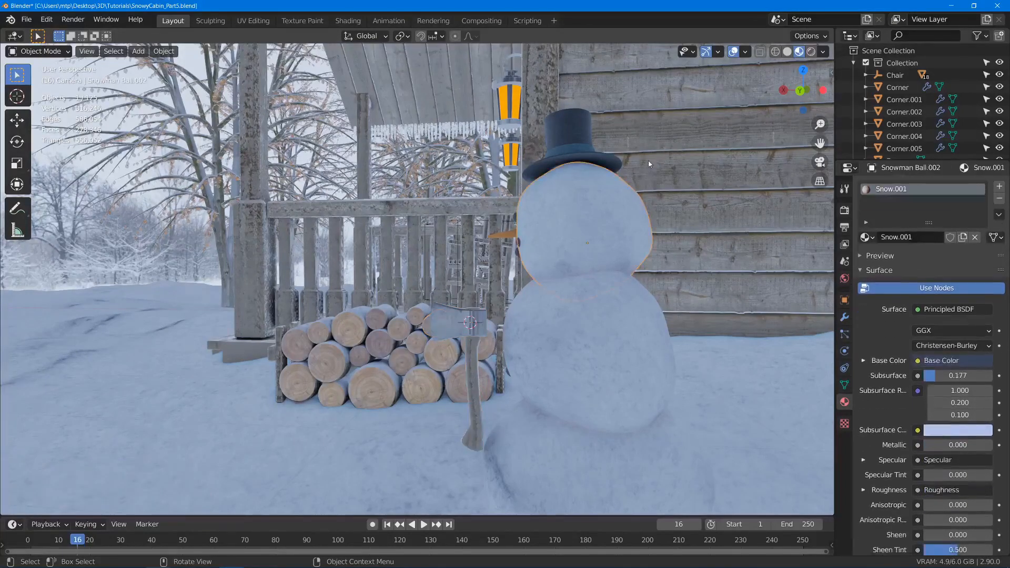
key(r)
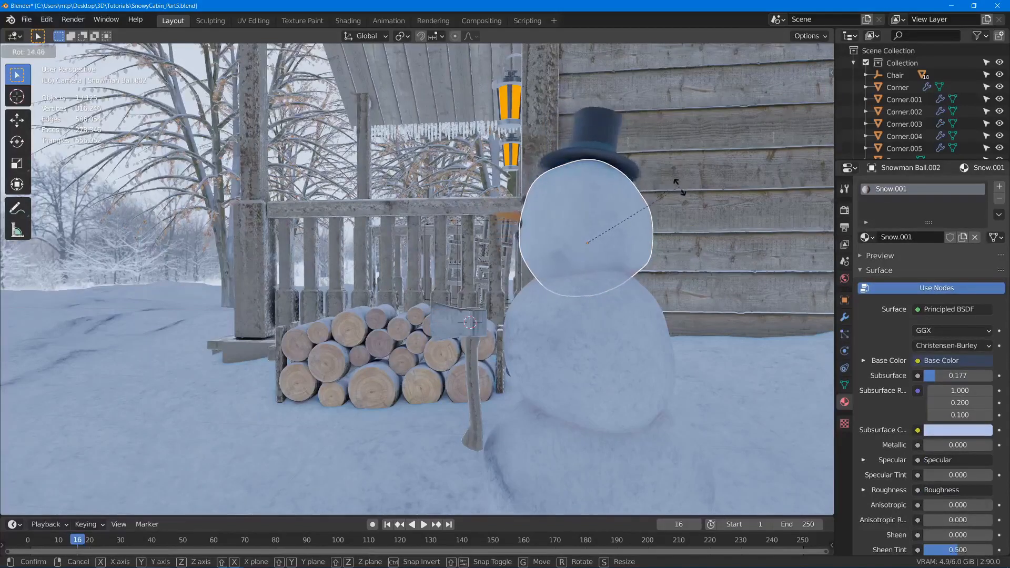
click(551, 348)
click(652, 326)
key(g)
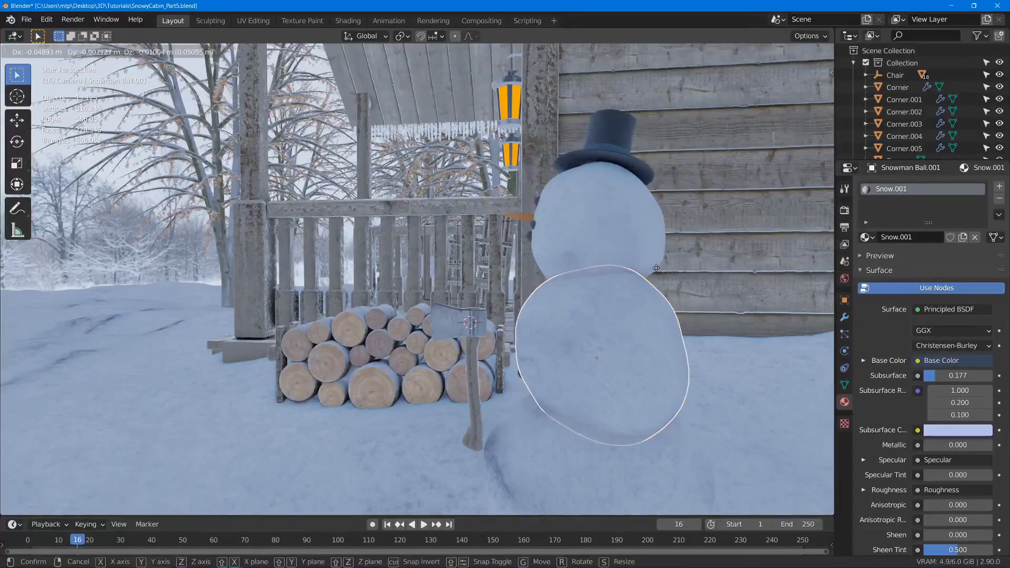
click(665, 329)
- Tilt the snowman's head slightly and move it about -0.097 m in X, -0.016 m in Y and -0.01 m in Z
click(620, 210)
key(r)
click(627, 216)
key(g)
click(654, 221)
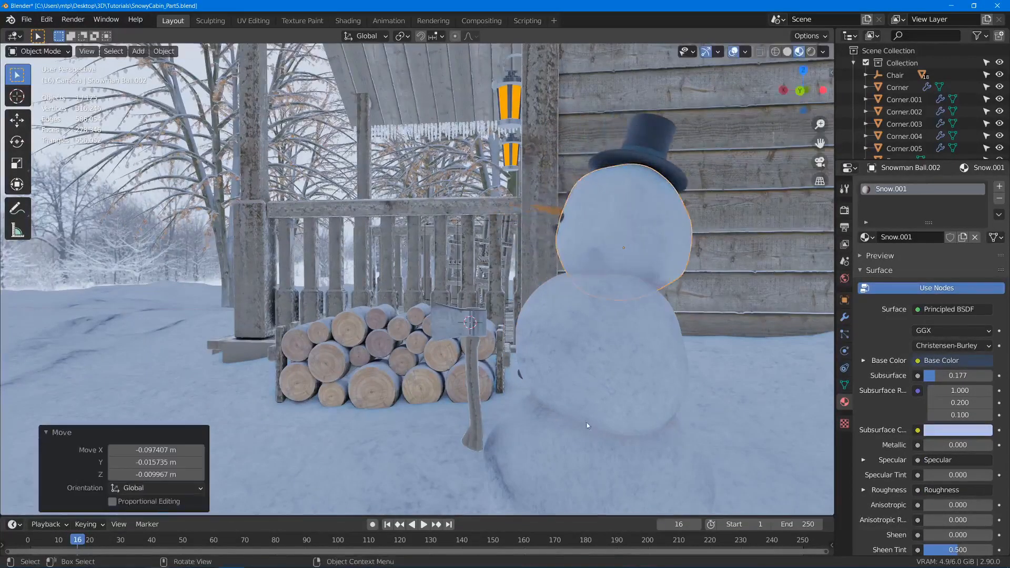
- Refine the tilt of the snowman's head in the side view, rotating it about -10.9°
click(659, 306)
key(r)
click(677, 197)
click(676, 195)
key(r)
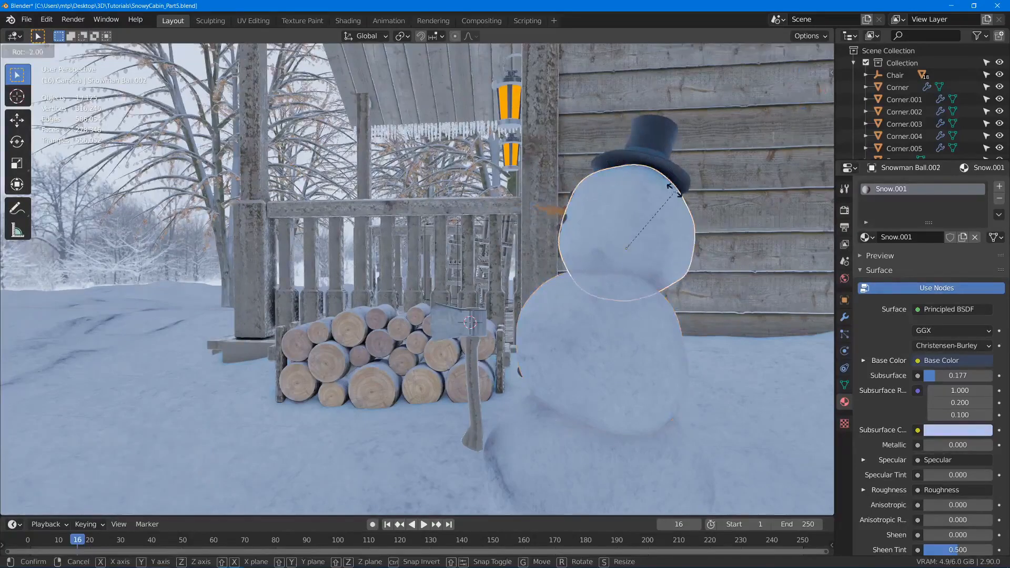
click(636, 179)
middle_drag(636, 179, 661, 200)
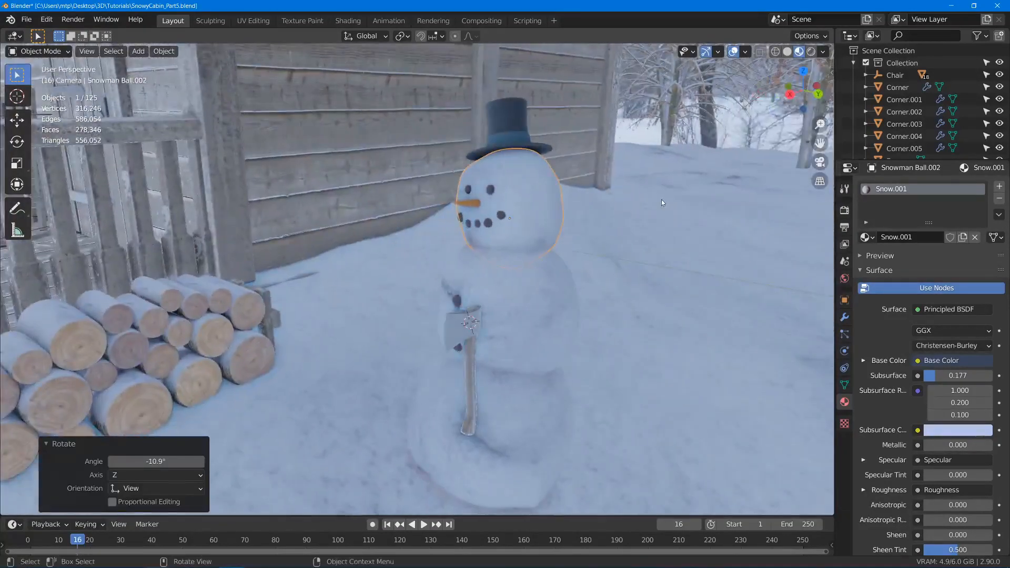
- Rotate the snowman's head about 10.2° as seen through the scene camera
key(KP_0)
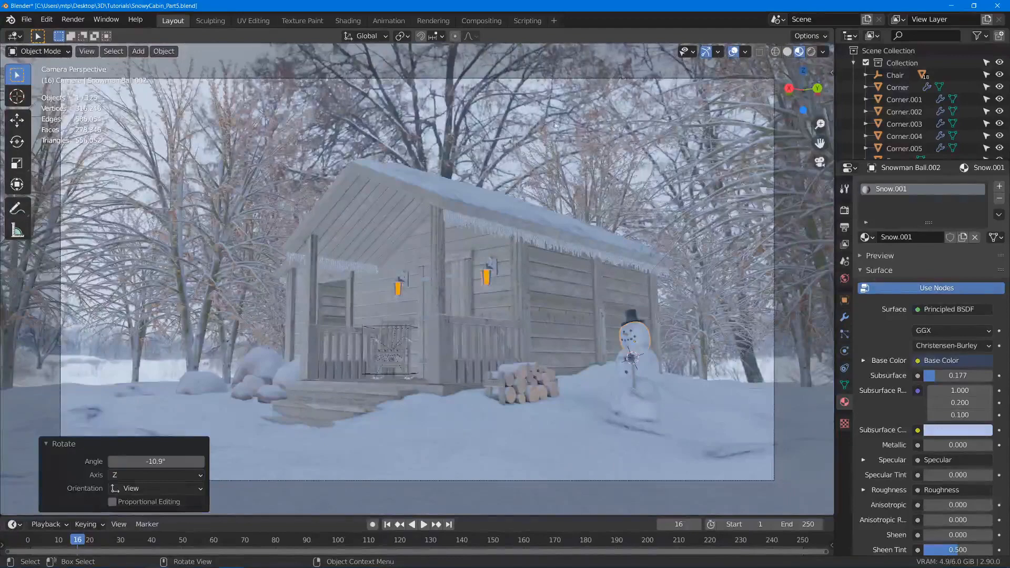
key(Home)
key(r)
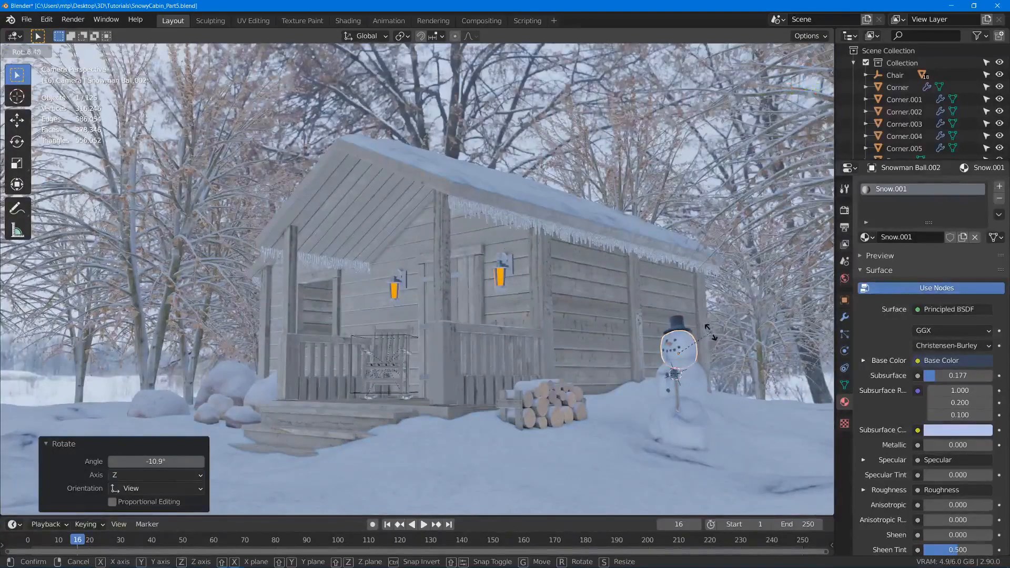
click(713, 332)
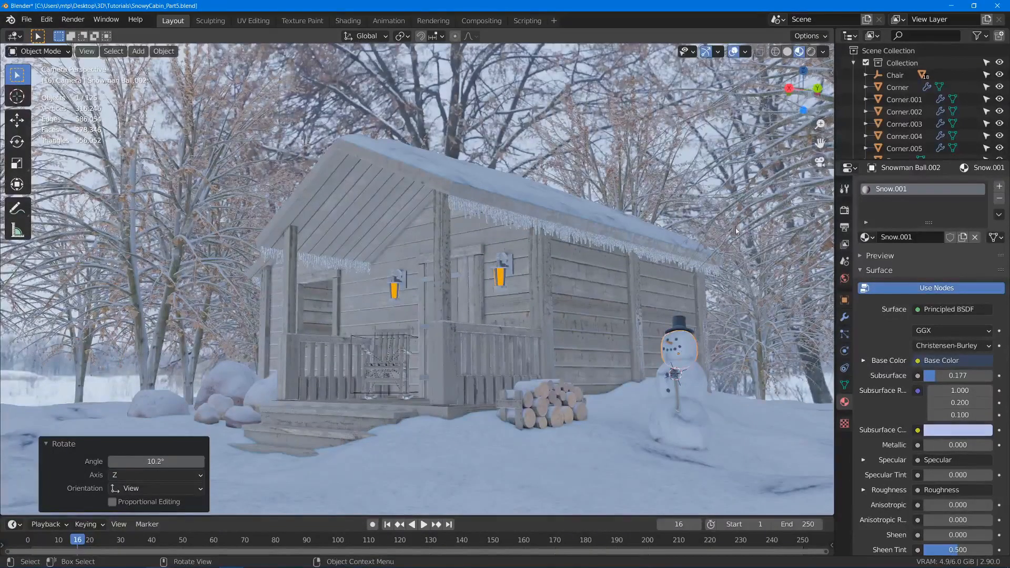
- Move the axe by its head about 0.06 m in X, -0.41 m in Y and 0.31 m in Z, beside the snowman's head
middle_drag(714, 334, 590, 336)
scroll(497, 330, up, 5)
scroll(497, 329, up, 3)
click(472, 325)
middle_drag(506, 216, 476, 261)
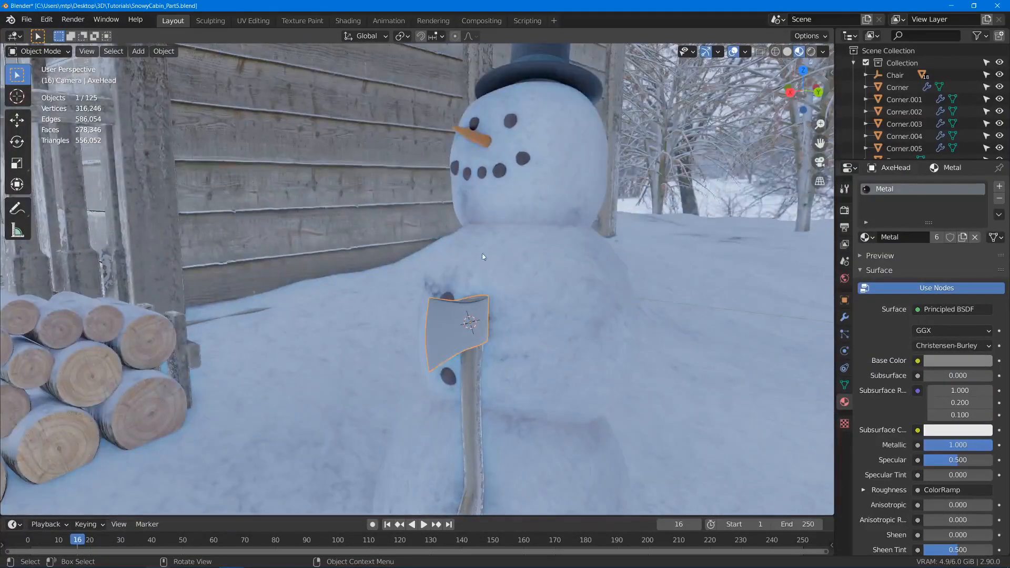
middle_drag(423, 317, 458, 321)
key(g)
click(276, 181)
middle_drag(277, 182, 348, 205)
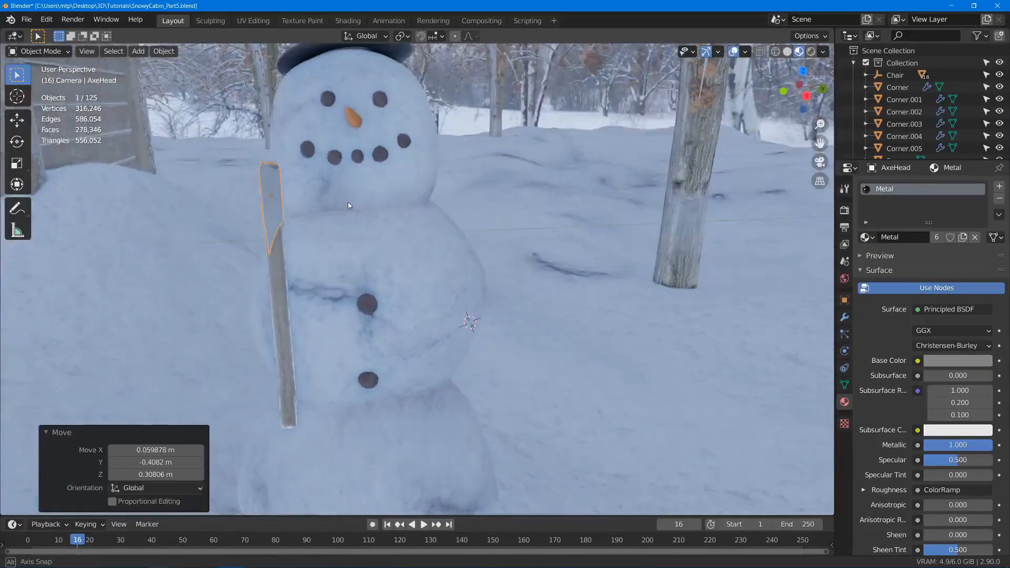
- Rotate the axe and move it about -0.28 m in X, -0.15 m in Y and -0.02 m in Z
key(r)
click(410, 122)
middle_drag(337, 295, 434, 263)
key(g)
click(380, 238)
middle_drag(380, 237, 564, 208)
- Tilt the axe about -18.7° in the side view so its blade leans toward the snowman's face
key(r)
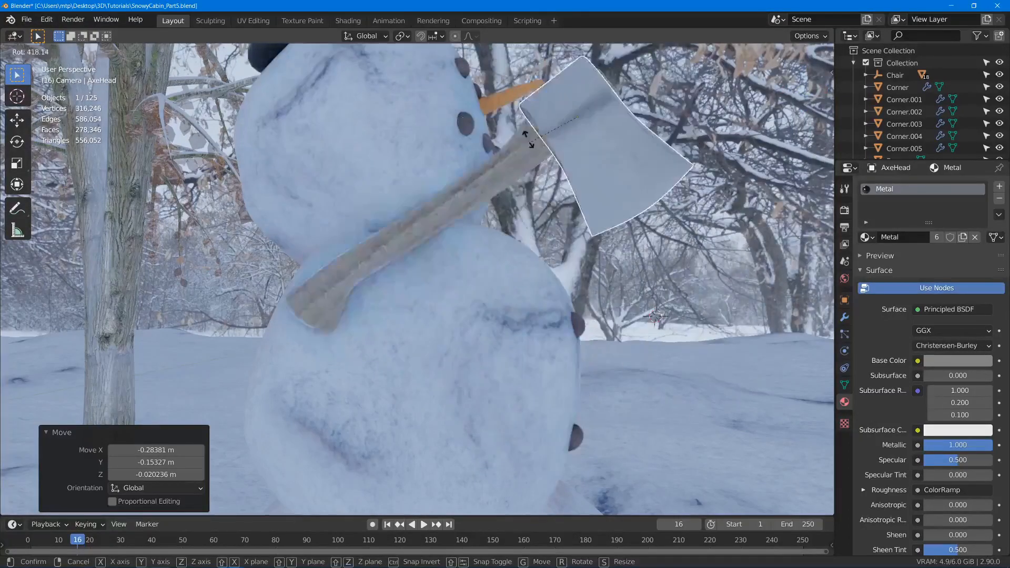
right_click(714, 325)
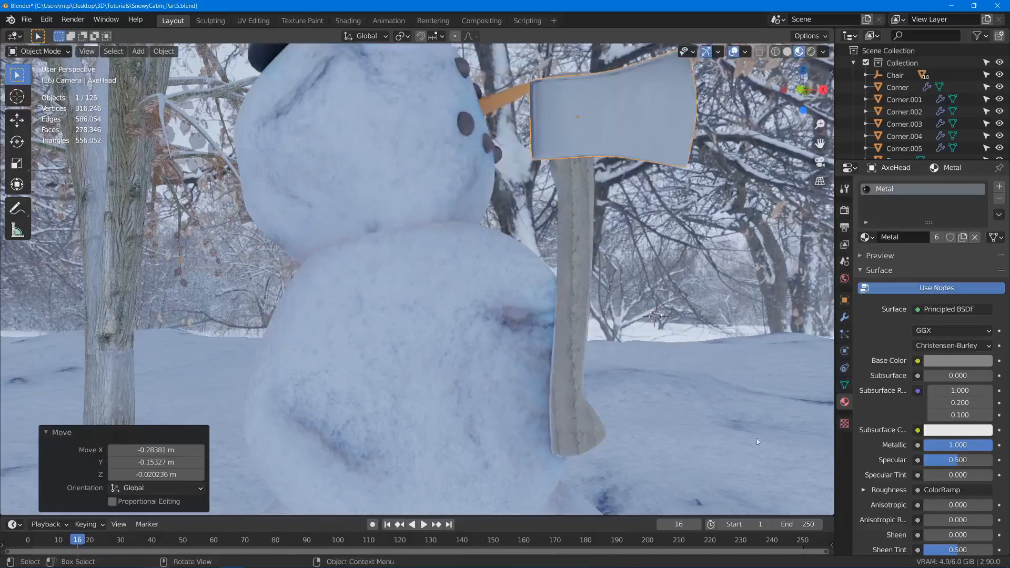
key(r)
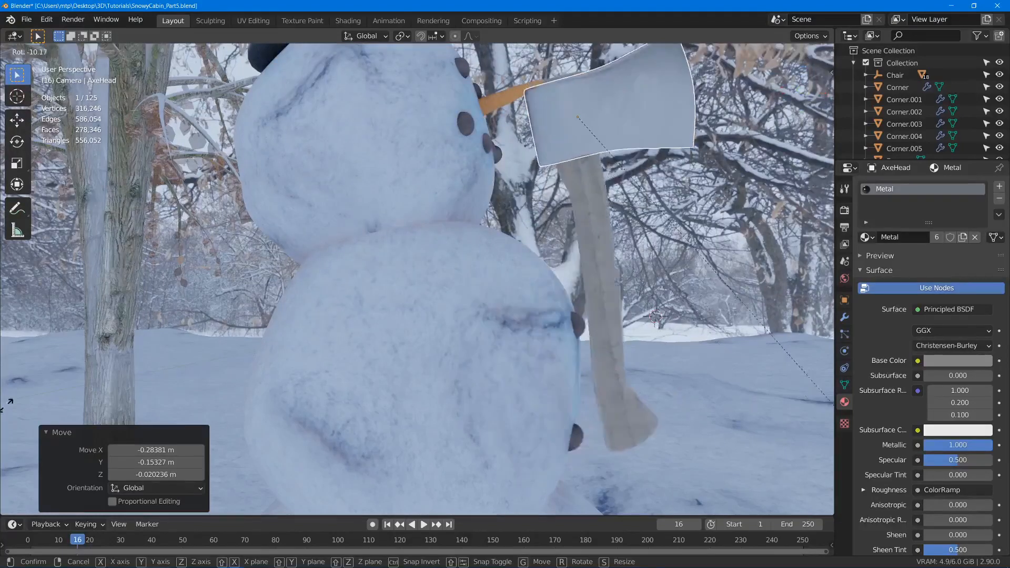
click(828, 325)
- Reposition the axe beside the snowman in two moves, the last about -0.009 m in X, 0.015 m in Y and 0.077 m in Z
shift+middle_drag(692, 198, 666, 230)
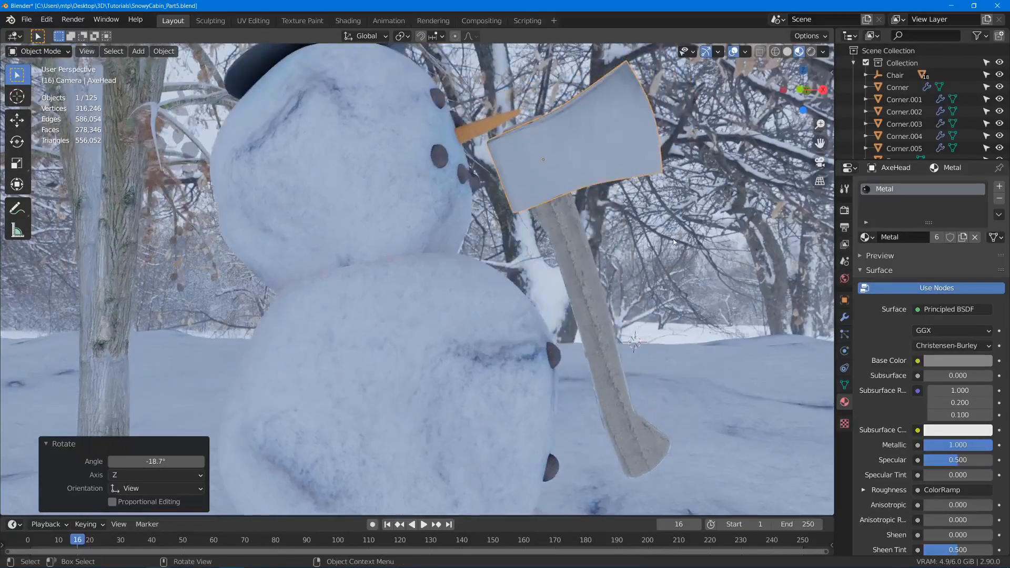
key(g)
click(501, 251)
middle_drag(571, 239, 636, 251)
key(g)
click(497, 254)
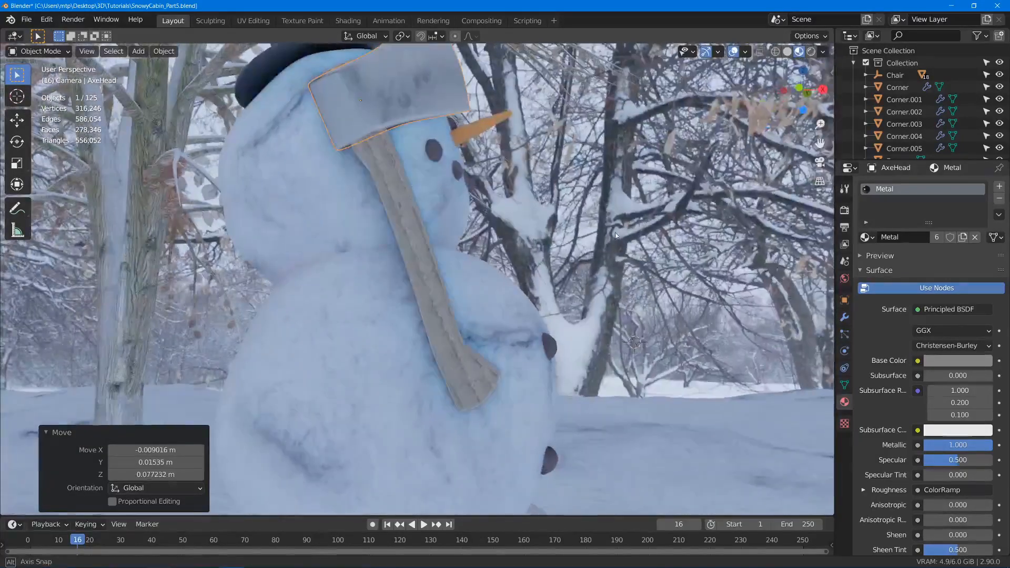
- Rotate and shift the axe beside the snowman's body, finishing with a move of about 0.06 m in X and a -24.4° rotation
key(r)
middle_drag(640, 201, 434, 232)
key(g)
middle_drag(516, 273, 508, 108)
click(499, 254)
key(g)
click(481, 255)
key(r)
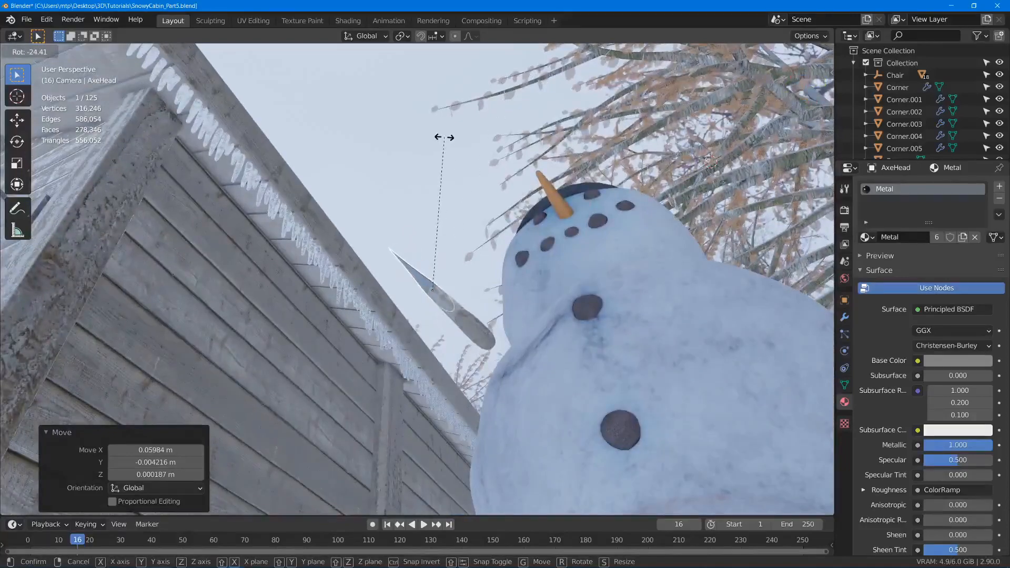
click(448, 142)
- Deselect the axe and examine its placement beside the snowman from the scene camera and an overview of the scene
key(KP_0)
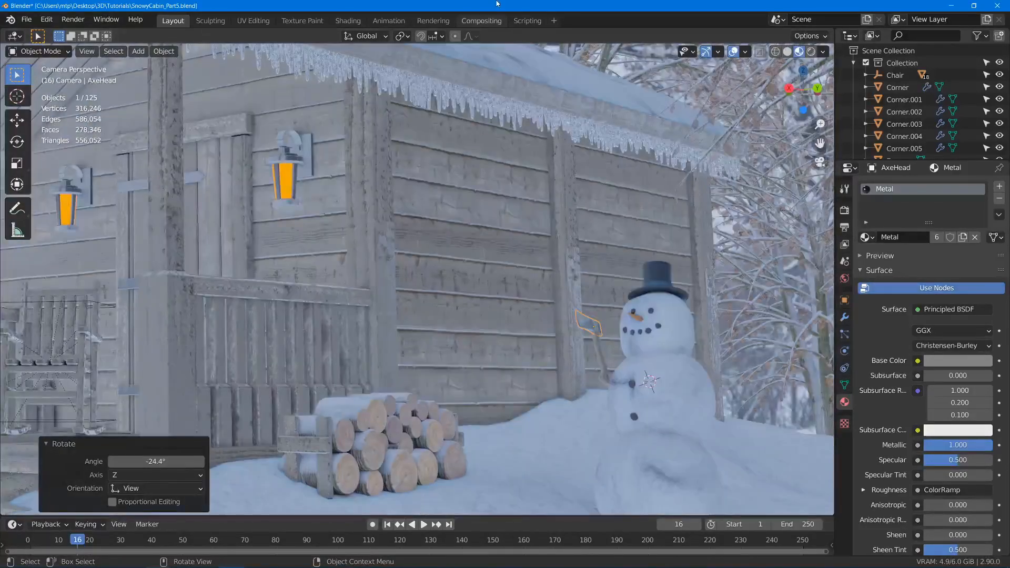
key(alt+a)
scroll(590, 332, up, 5)
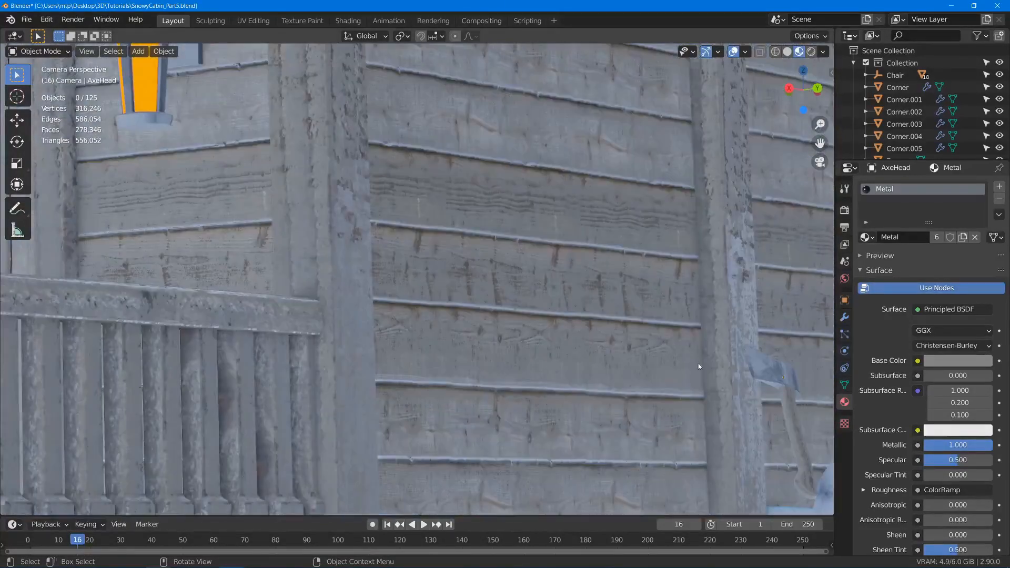
shift+middle_drag(708, 382, 482, 347)
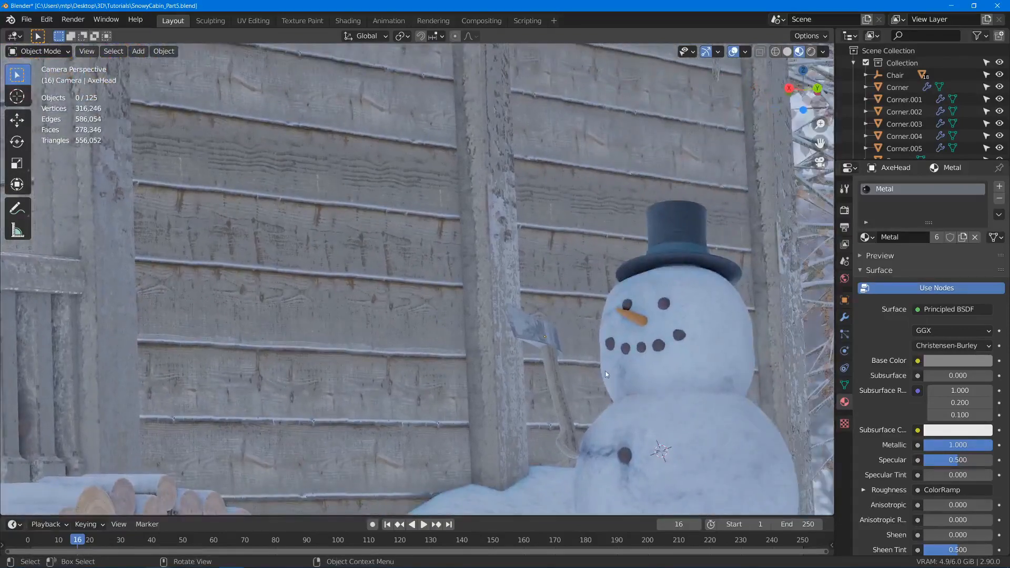
middle_drag(606, 375, 602, 521)
middle_drag(666, 210, 545, 243)
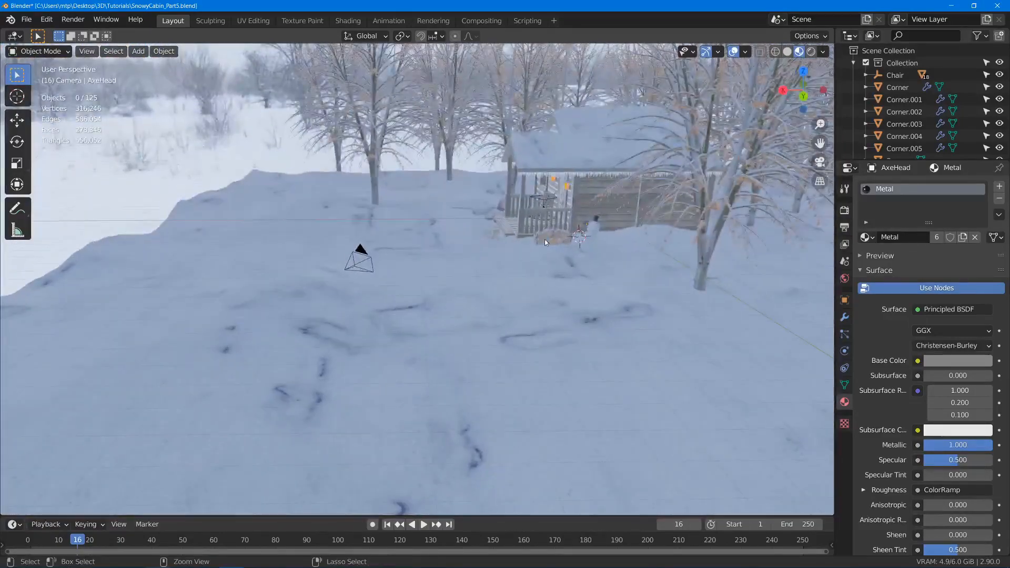
- Save the file and add a mesh plane at a point on the snowman's middle ball, on the side away from the axe
key(ctrl+s)
scroll(595, 258, up, 11)
middle_drag(635, 256, 685, 221)
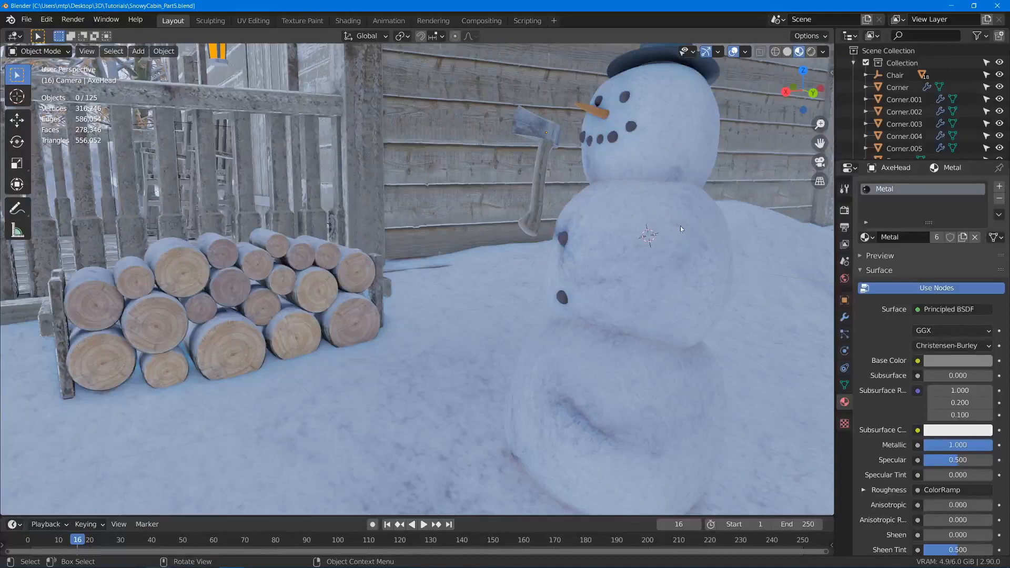
shift+right_click(681, 209)
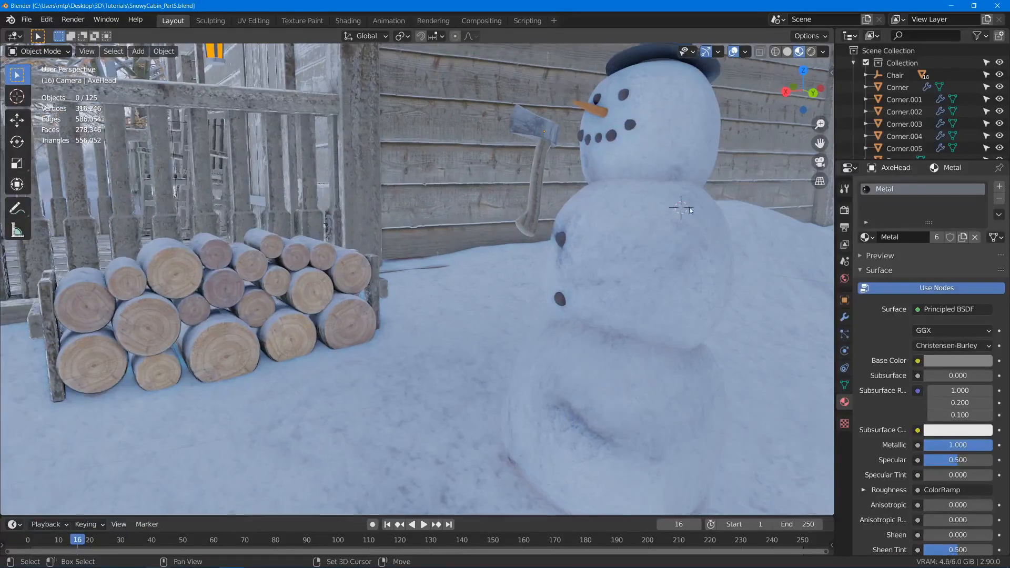
key(shift+a)
mouse_move(684, 206)
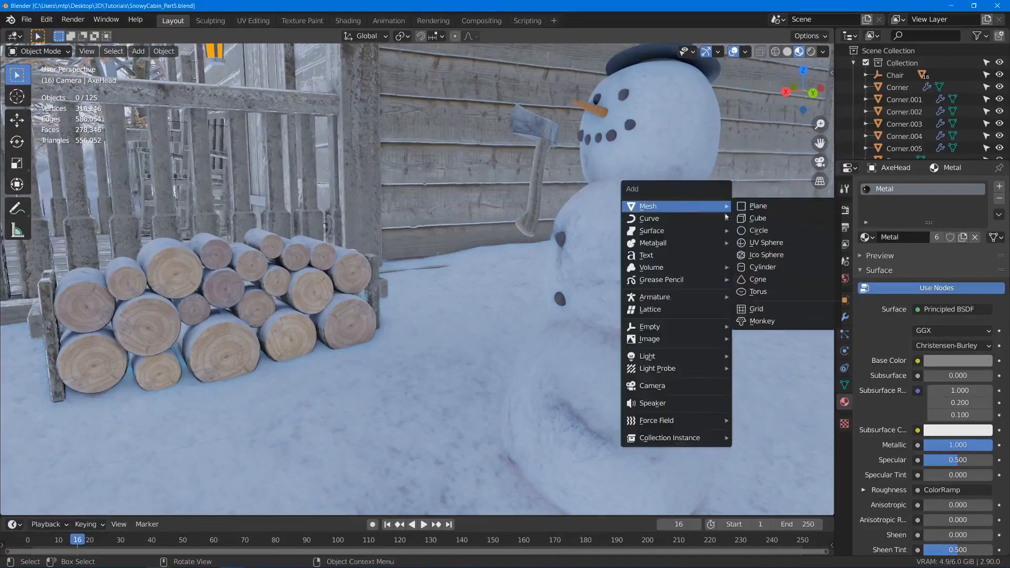
click(767, 207)
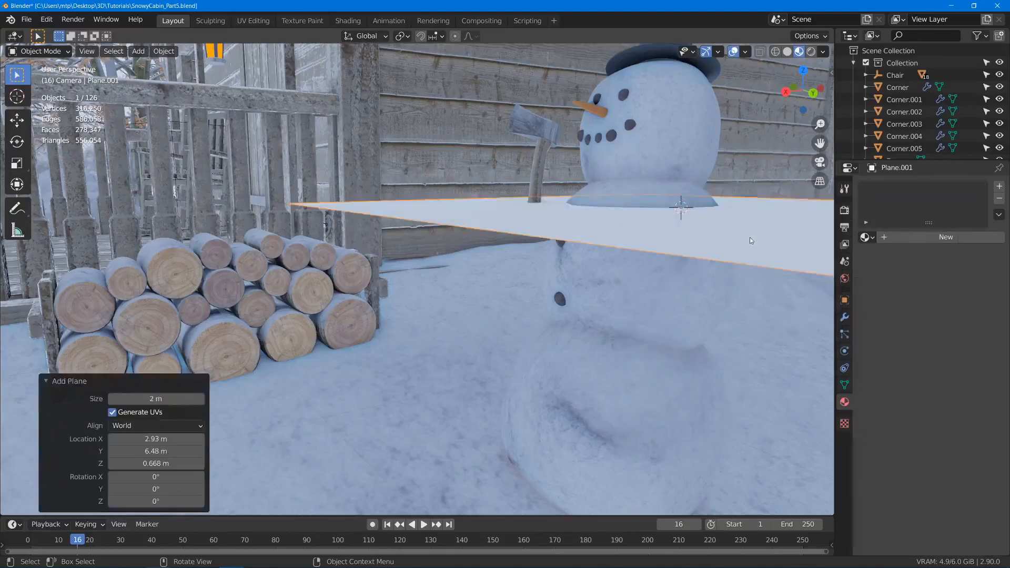
- Merge all of the plane's vertices at center so only a single vertex is left for the arm
key(Tab)
key(m)
key(b)
key(Tab)
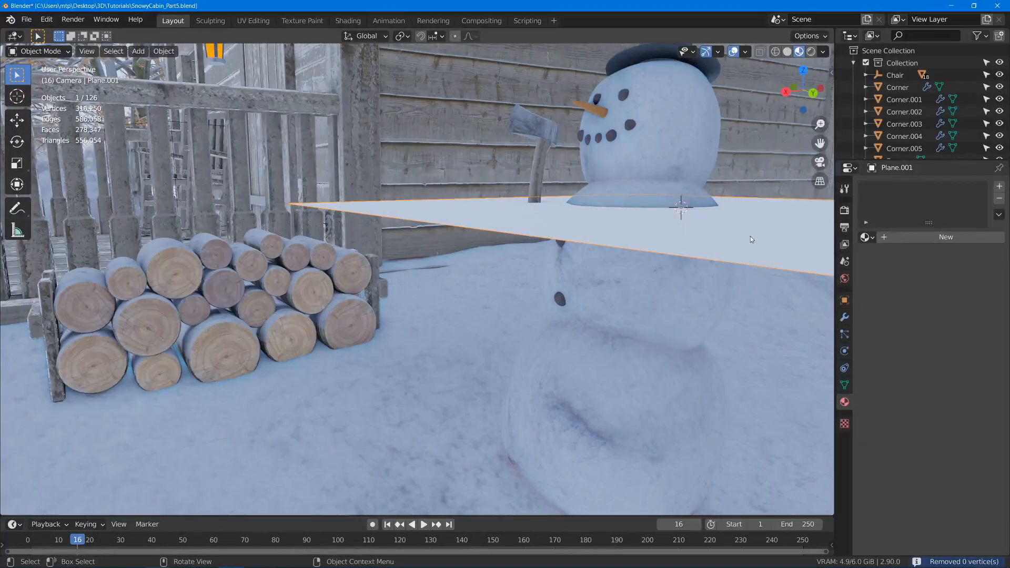
key(Tab)
key(m)
key(Up)
key(Up)
key(Up)
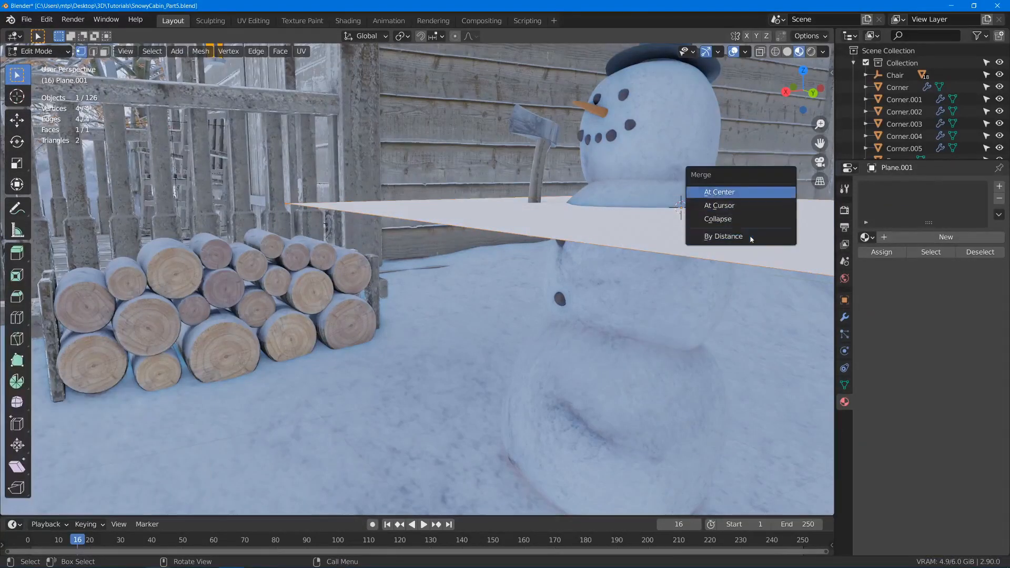
key(Return)
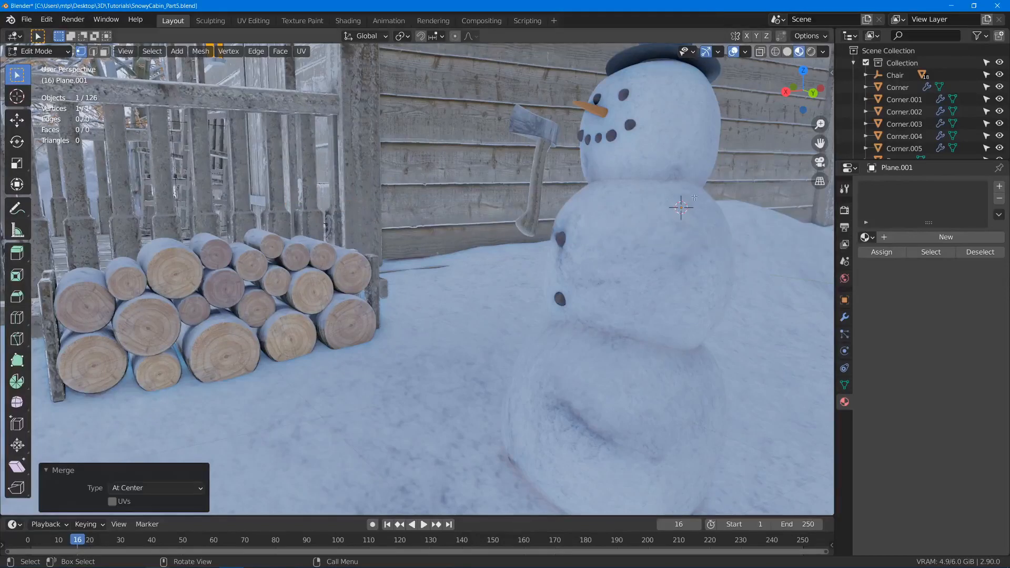
- Extrude the vertex into a short shoulder segment and shift its end about 0.053 m in X and 0.033 m in Y
middle_drag(684, 209, 658, 210)
key(e)
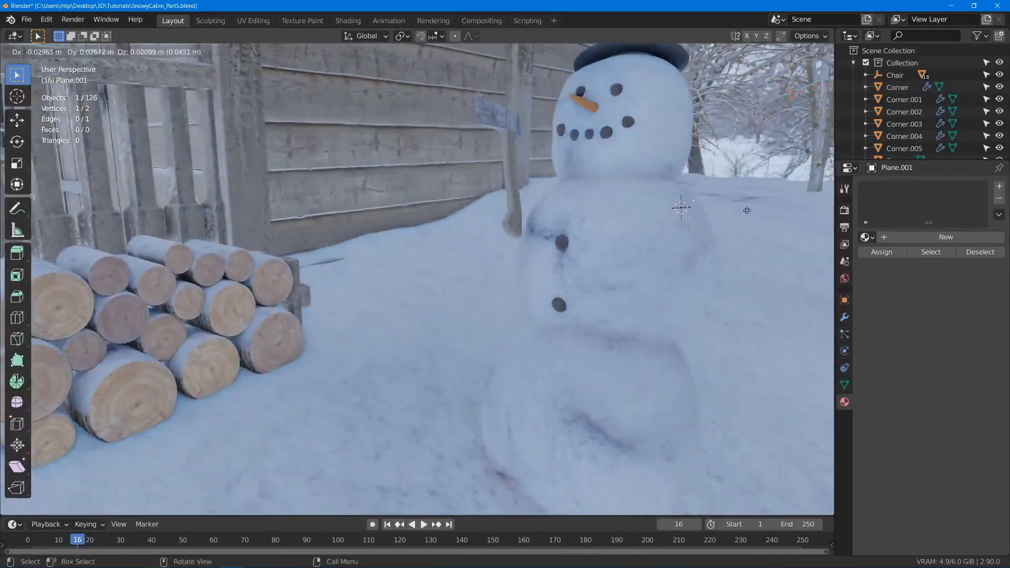
click(750, 212)
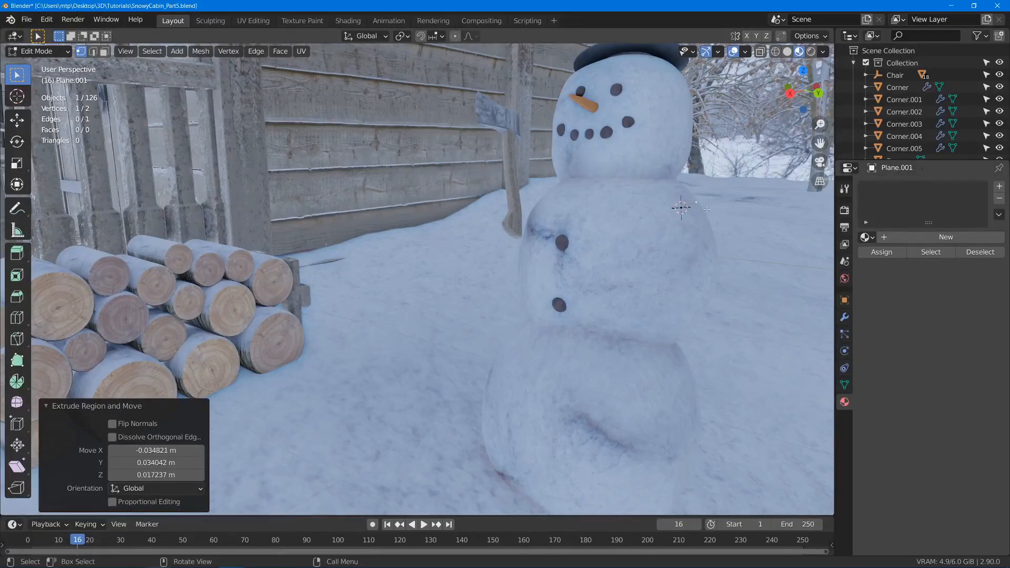
middle_drag(681, 209, 654, 222)
key(g)
click(529, 118)
- Extrude the upper arm about 0.13 m in X and -0.123 m in Z, then raise its end about 0.092 m
key(e)
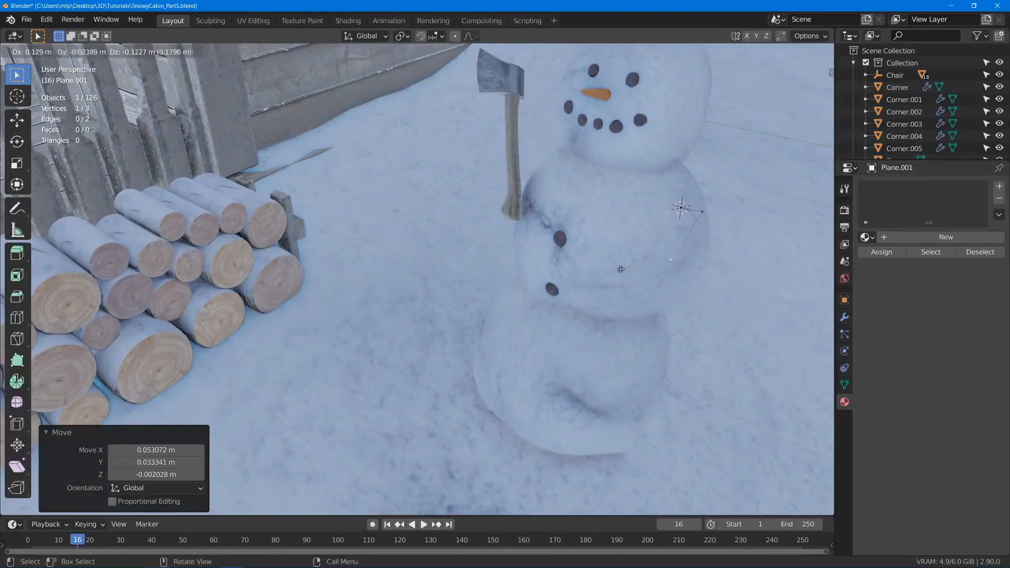
click(618, 268)
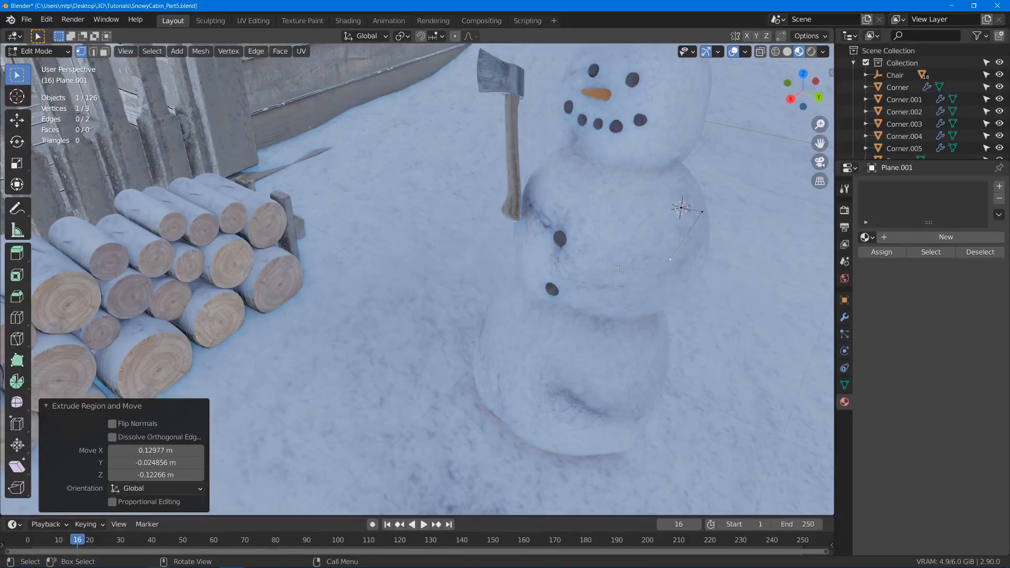
middle_drag(453, 285, 579, 159)
key(e)
click(572, 286)
key(g)
click(589, 337)
key(g)
click(557, 125)
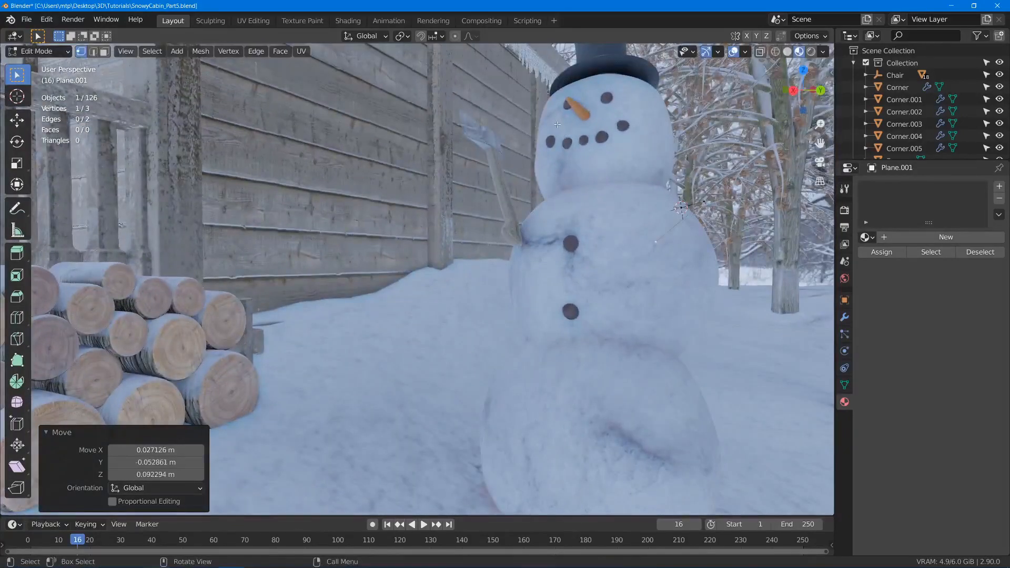
- Nudge the elbow vertex twice, first about -0.064 m in Y and 0.029 m in Z, then about 0.019 m in Y
key(g)
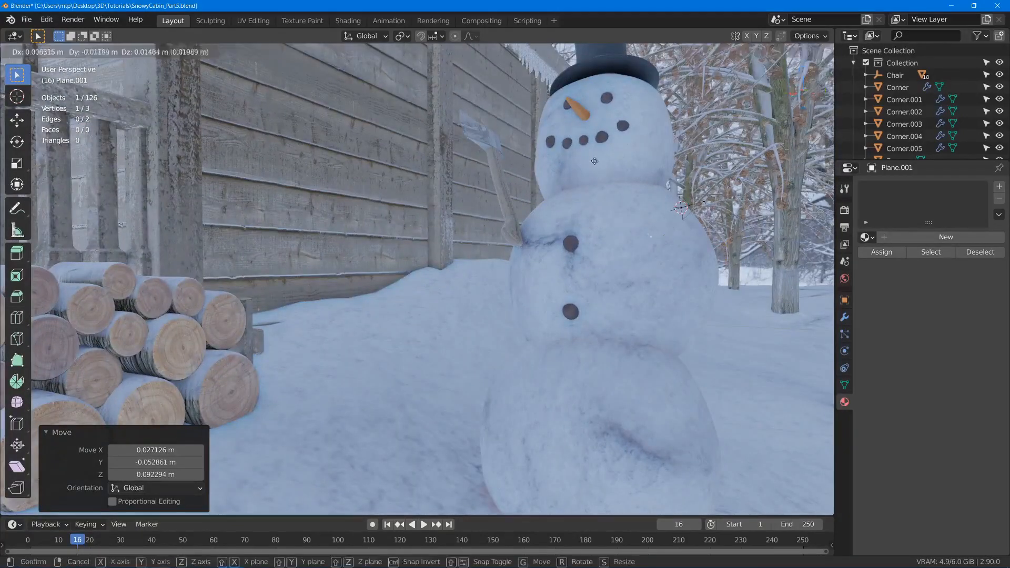
click(588, 173)
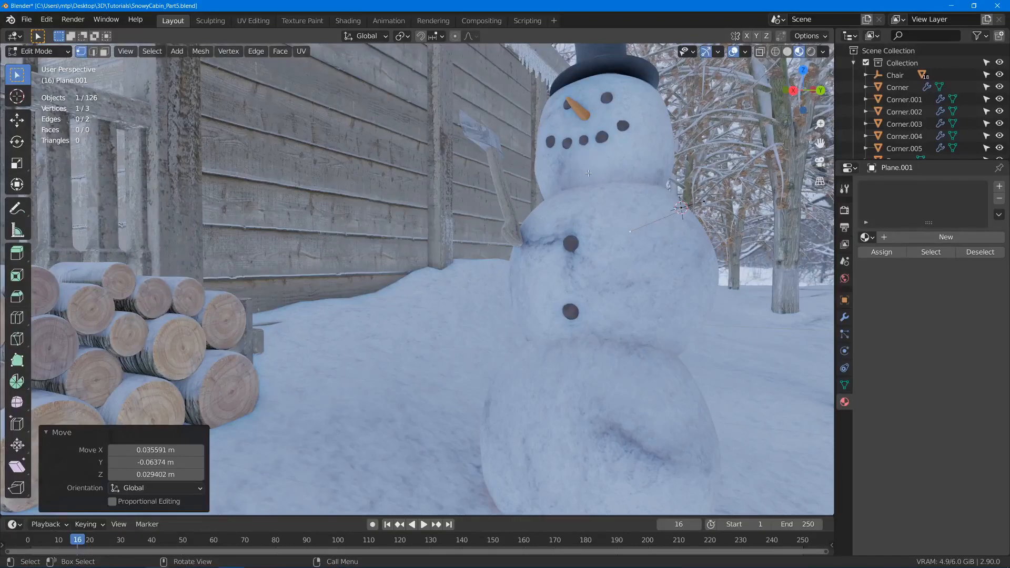
key(g)
click(607, 210)
- Extrude the forearm about 0.174 m in X and -0.304 m in Y, then move its end vertex toward the axe handle
key(e)
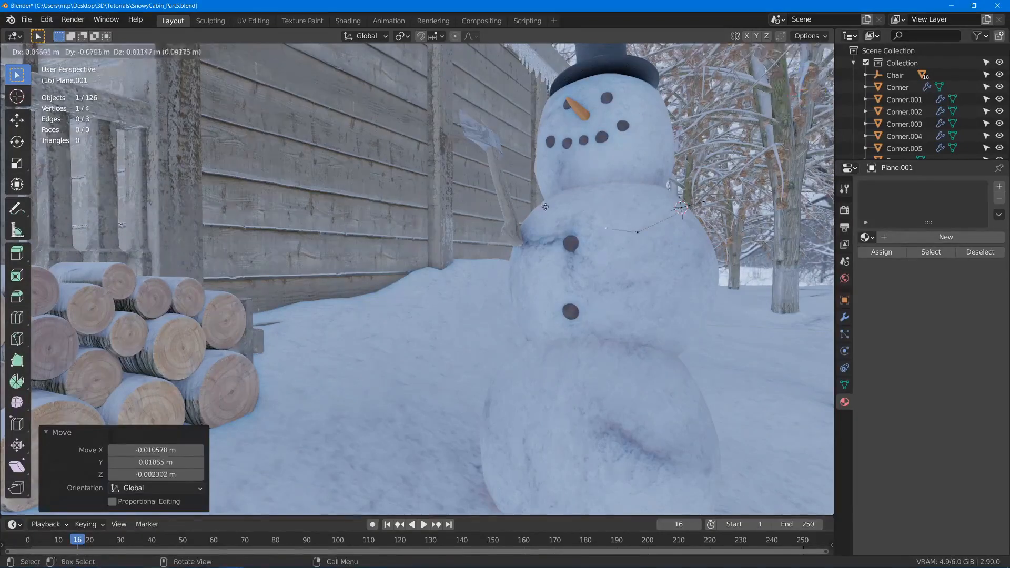
click(491, 203)
middle_drag(491, 203, 520, 198)
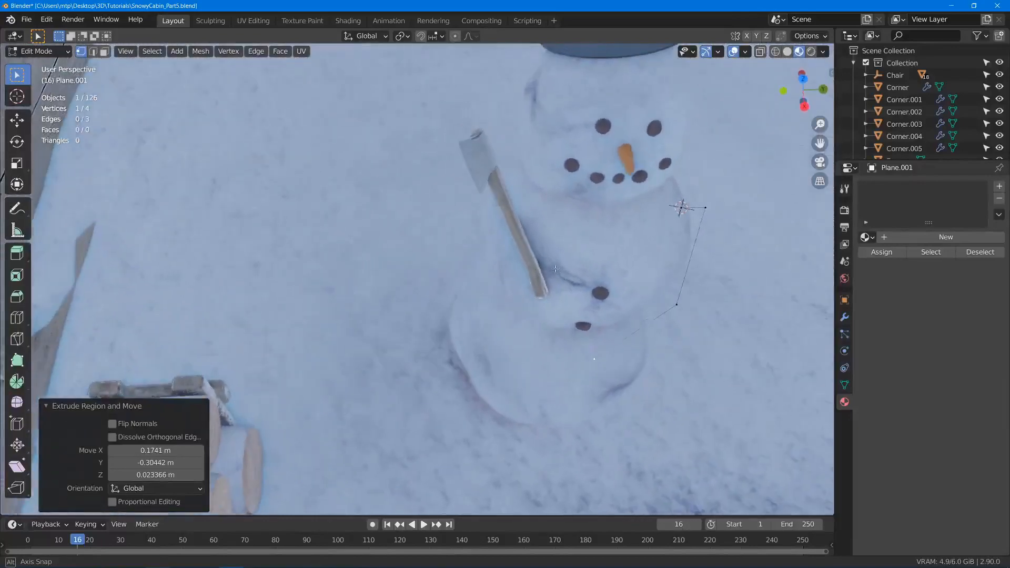
key(g)
click(514, 200)
- Reposition the elbow vertex, and shift the hand vertex at the axe handle about -0.08 m in X, -0.032 m in Y and -0.03 m in Z
click(675, 301)
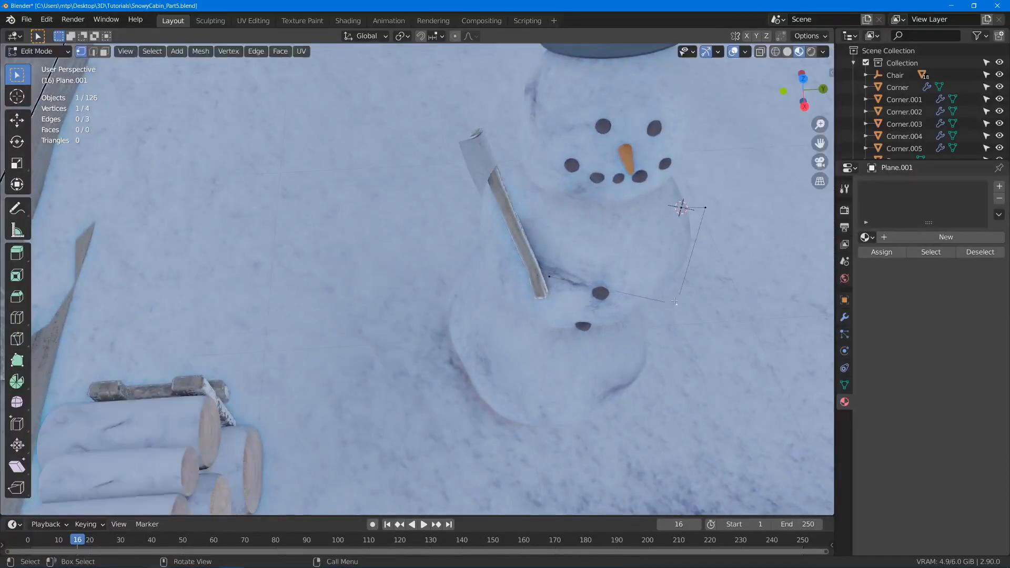
middle_drag(676, 302, 607, 333)
key(g)
click(675, 323)
key(g)
click(652, 282)
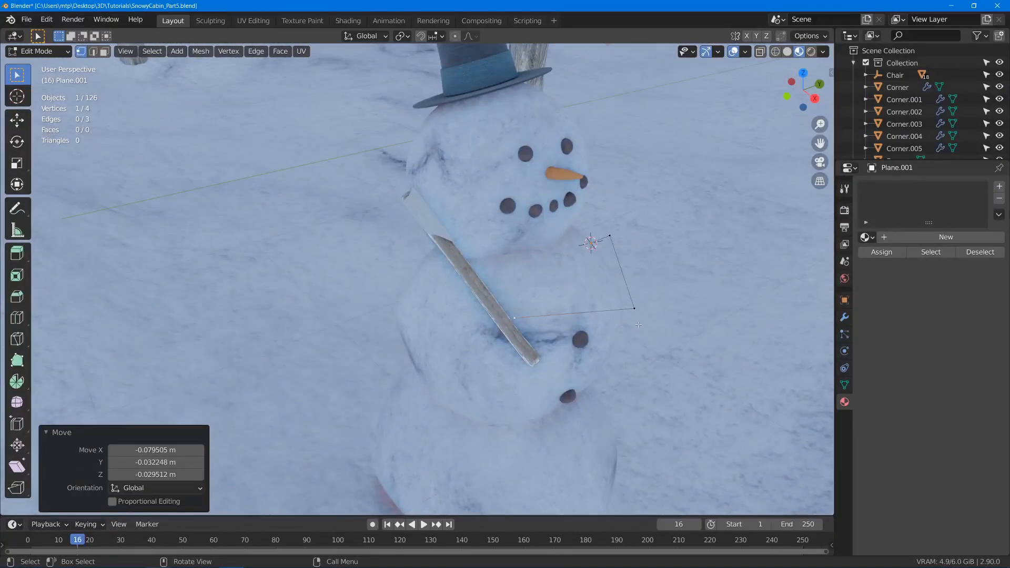
middle_drag(638, 324, 529, 211)
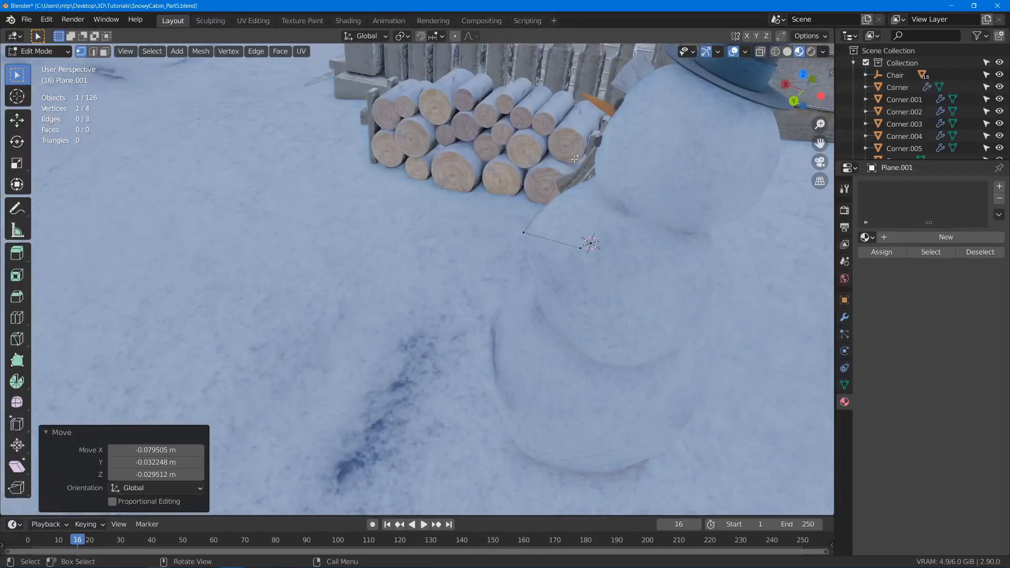
middle_drag(571, 160, 723, 142)
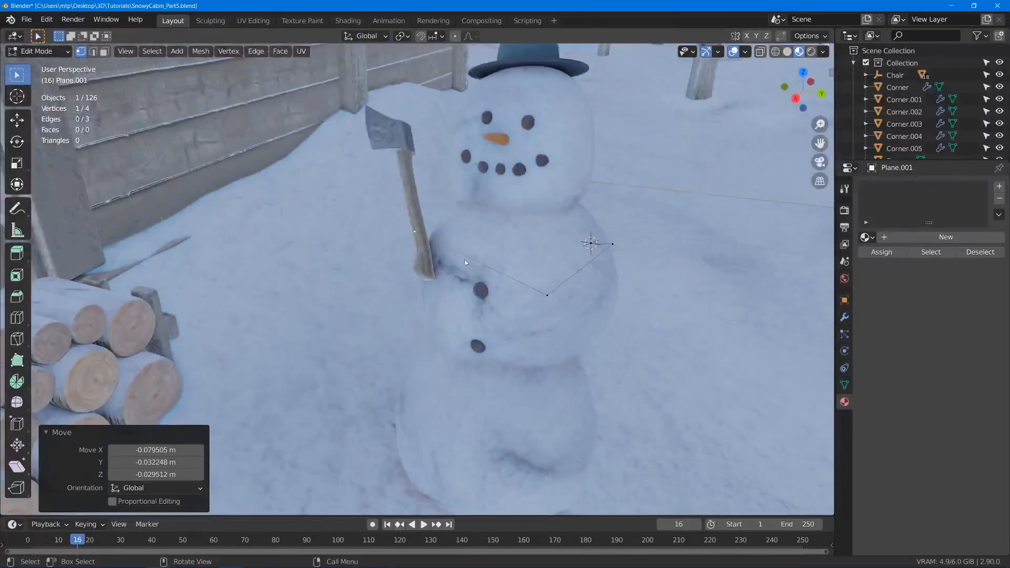
- Leave mesh editing and rename the arm object as Arm
key(Tab)
middle_drag(465, 260, 446, 315)
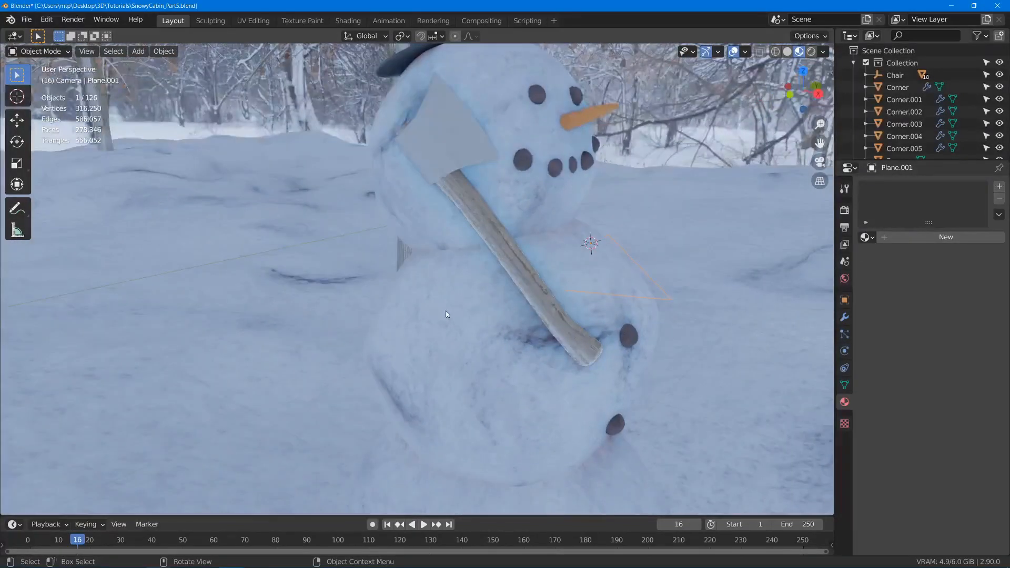
key(F2)
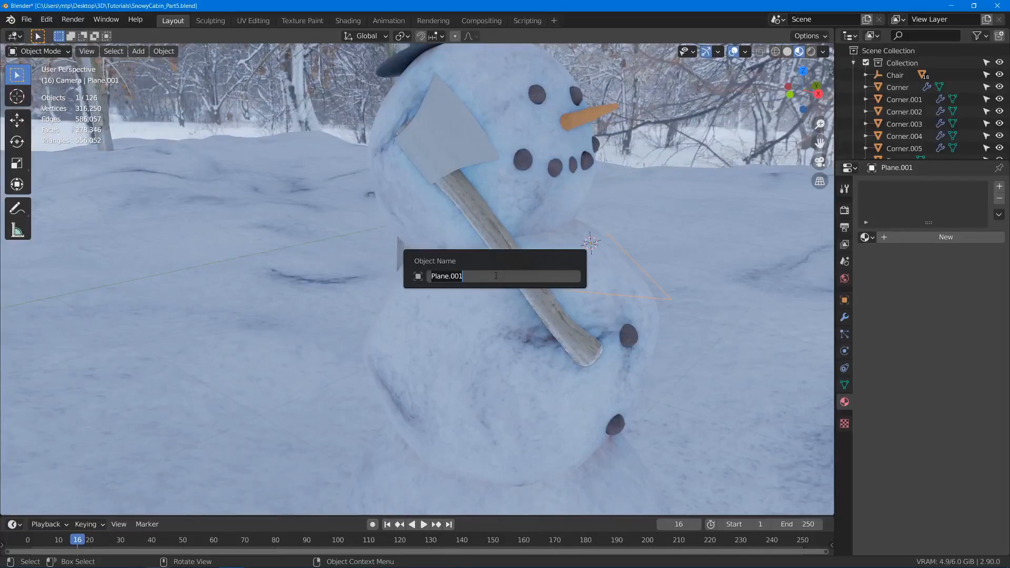
text(Arm)
key(Return)
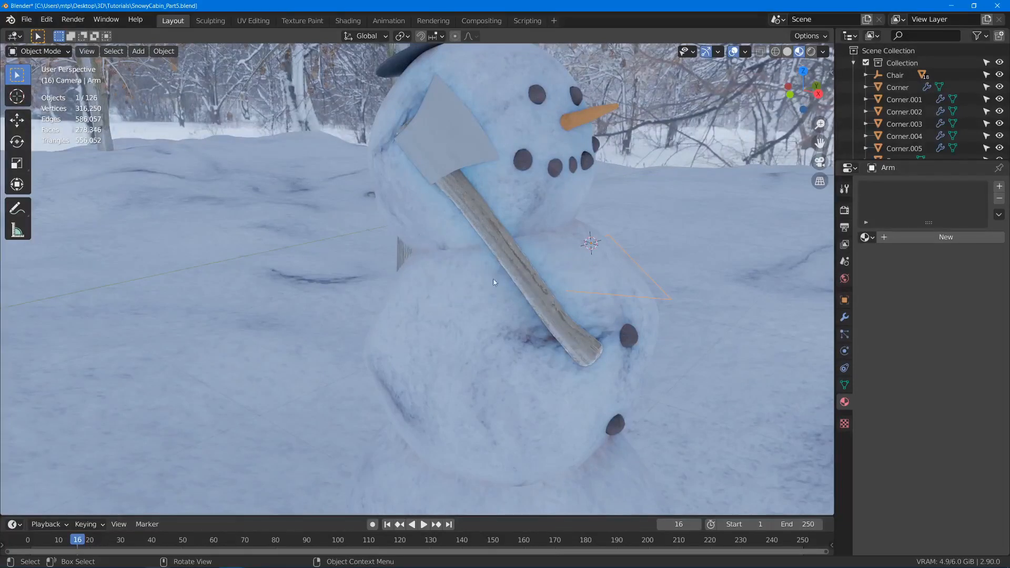
- Place the 3D cursor on the axe side of the snowman's middle ball and add another plane there
shift+right_click(455, 317)
scroll(455, 317, down, 2)
scroll(447, 322, up, 2)
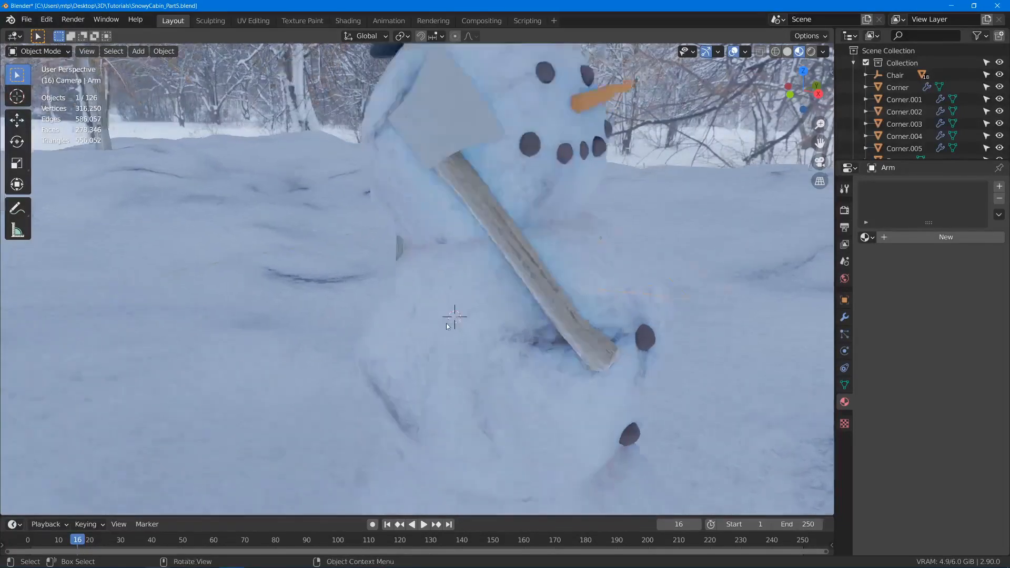
scroll(447, 323, up, 1)
shift+right_click(446, 298)
middle_drag(443, 333, 476, 334)
key(shift+a)
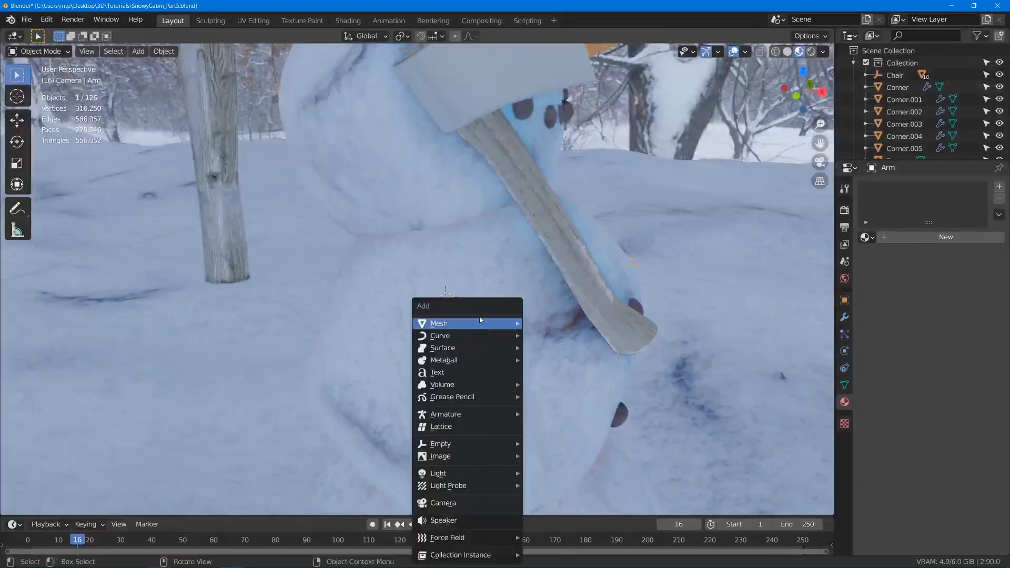
mouse_move(480, 320)
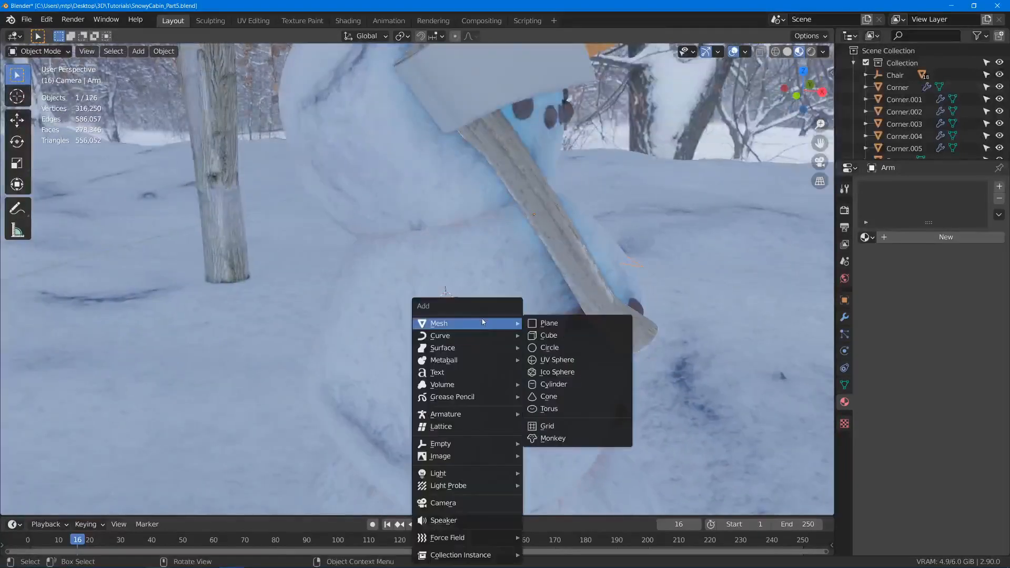
click(549, 323)
- Collapse the second plane into one vertex by merging at center
key(Tab)
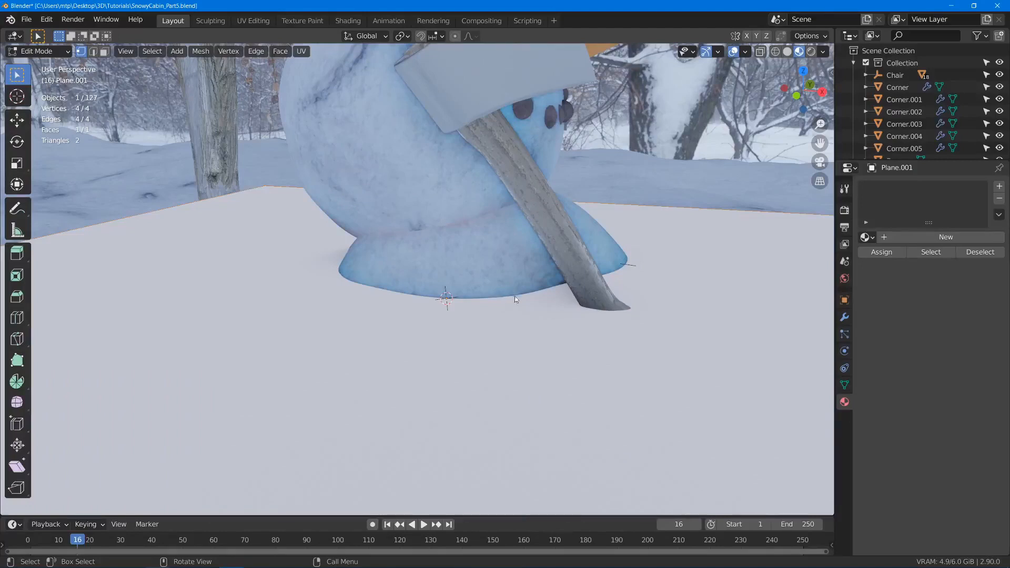
key(m)
click(515, 298)
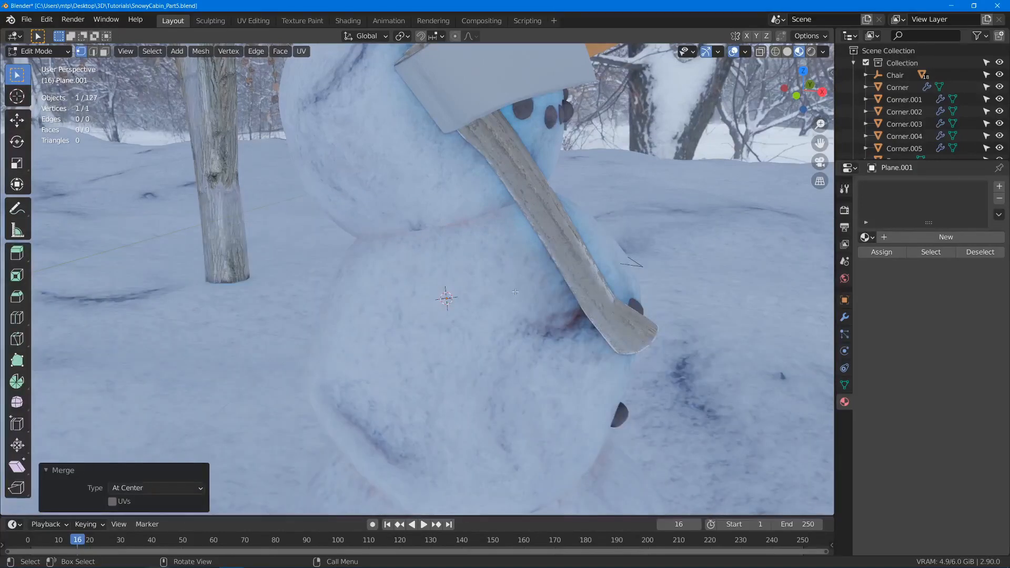
- Extrude the second arm's first segment outward about -0.151 m in Y, then pull its end back about 0.096 m in Y
middle_drag(468, 300, 448, 299)
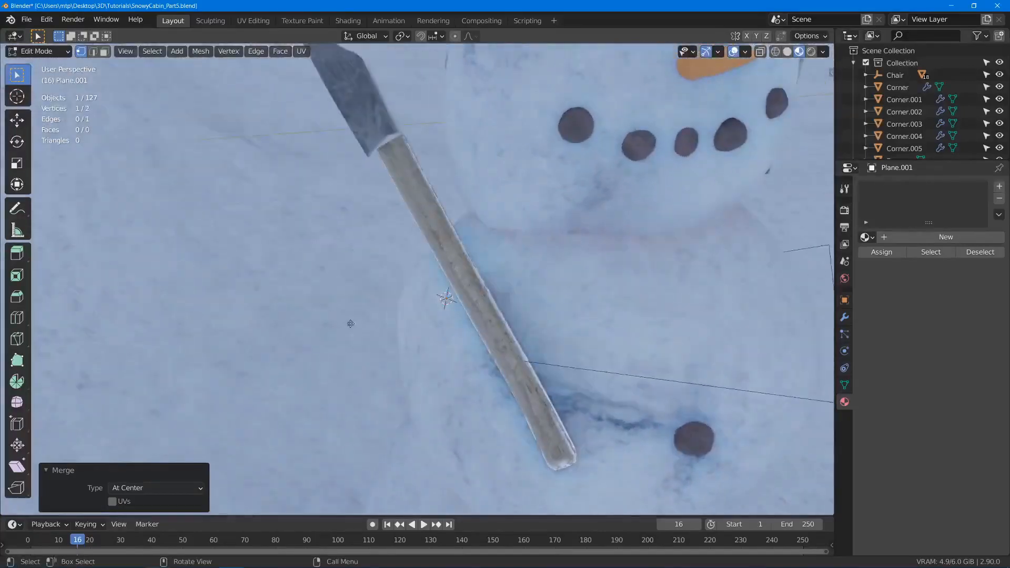
key(e)
click(278, 313)
middle_drag(363, 329, 379, 293)
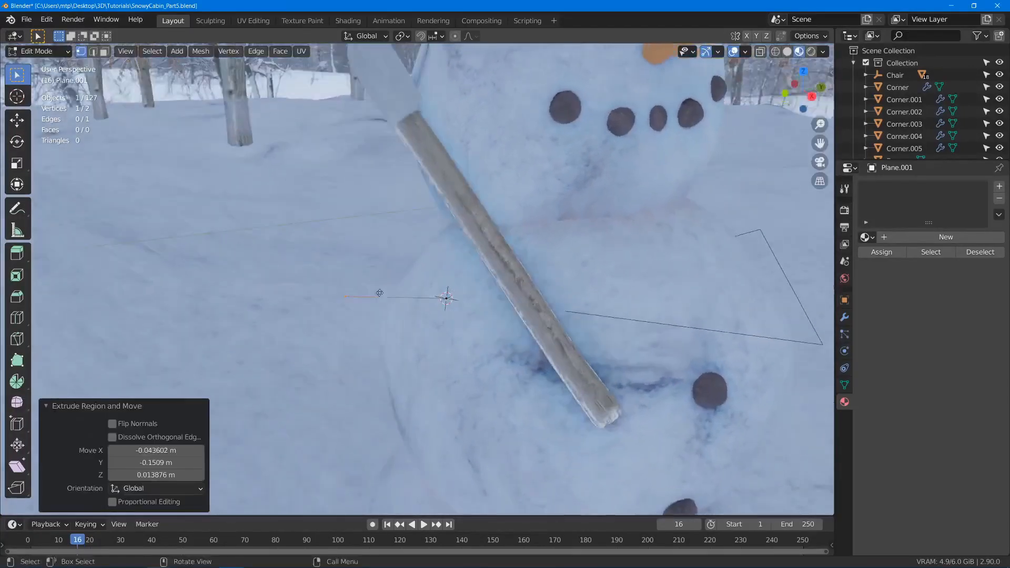
key(g)
click(447, 298)
- Select the whole shoulder segment and shift it on the snowman twice, the last about -0.009 m in X and 0.016 m in Y
middle_drag(448, 298, 508, 304)
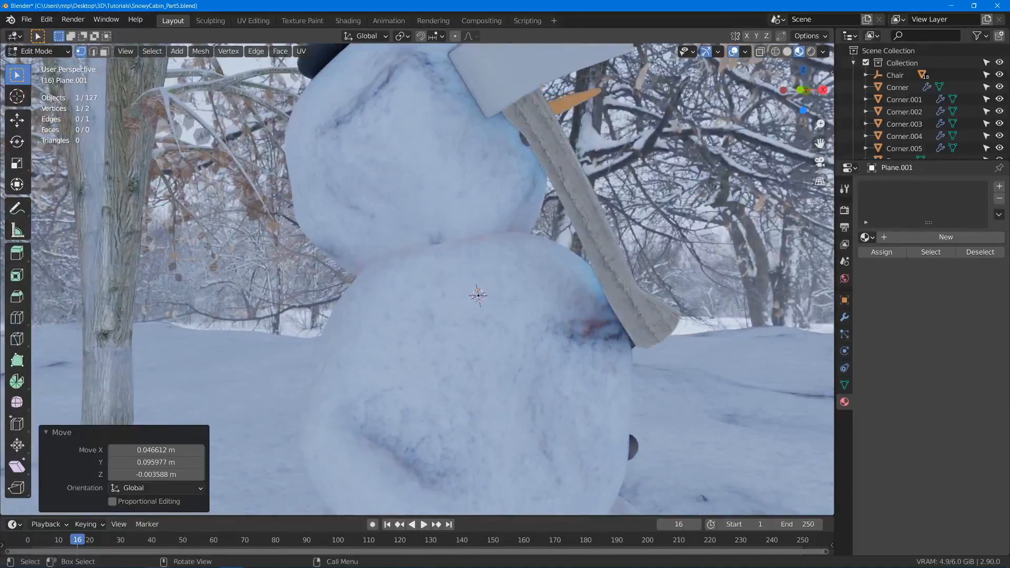
key(a)
key(g)
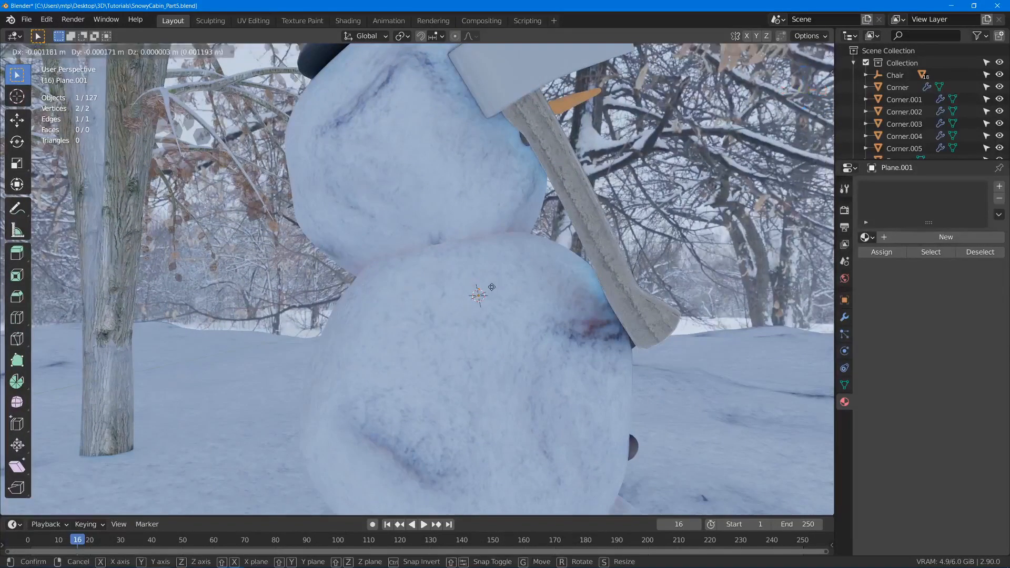
click(461, 288)
middle_drag(460, 288, 476, 274)
key(g)
click(582, 286)
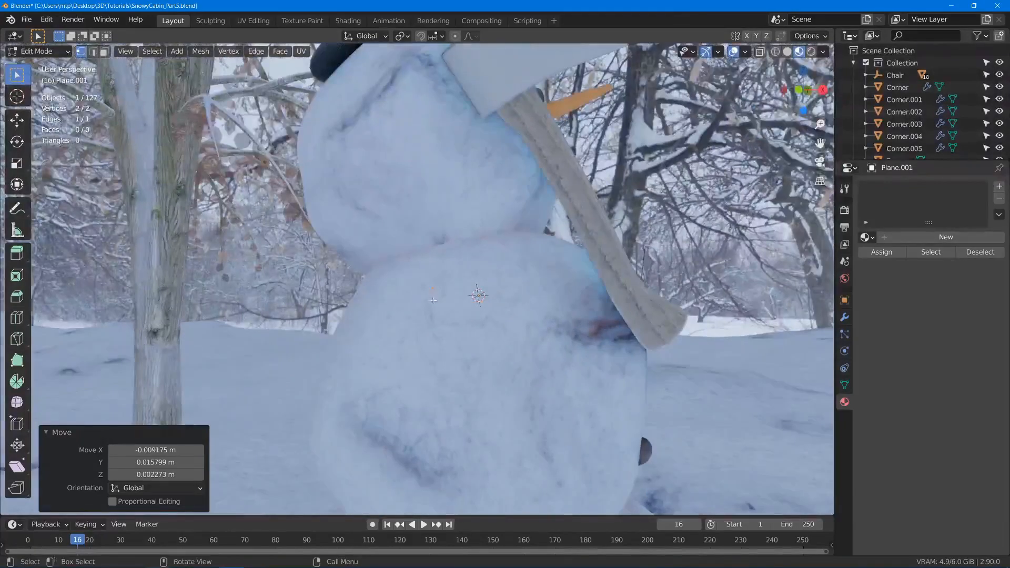
- Extrude the second arm's upper segment down from the shoulder about -0.147 m in Z, then lower its elbow end in two moves, the last about -0.046 m
click(430, 285)
key(e)
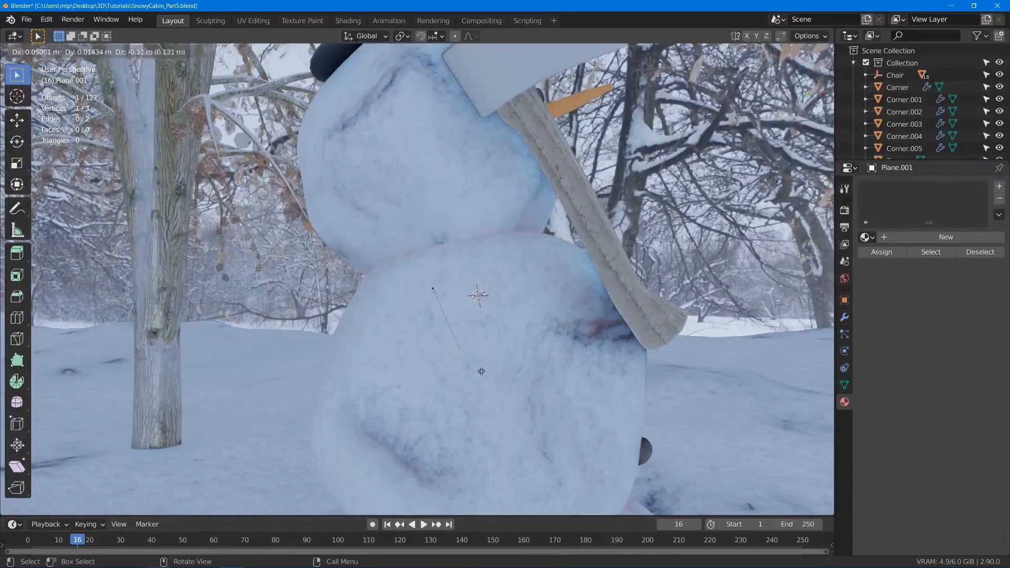
click(495, 388)
middle_drag(495, 389, 450, 462)
key(g)
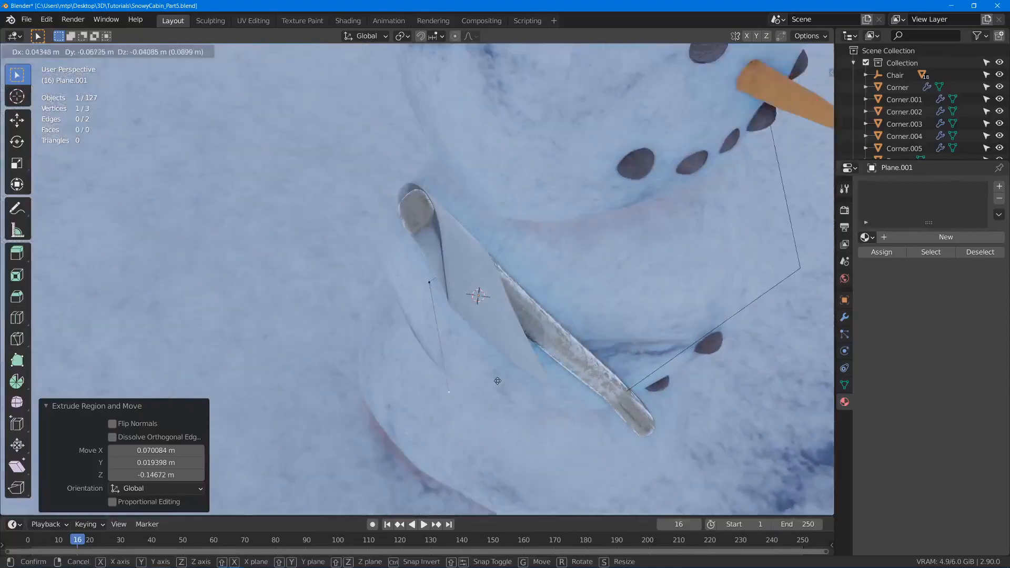
click(498, 385)
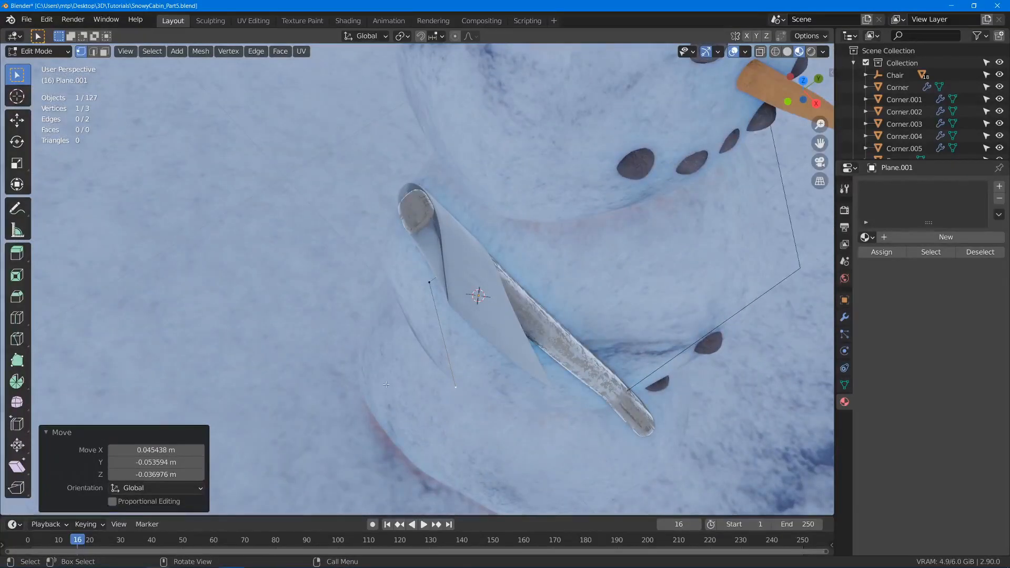
scroll(386, 384, down, 1)
middle_drag(437, 411, 500, 311)
key(g)
click(498, 345)
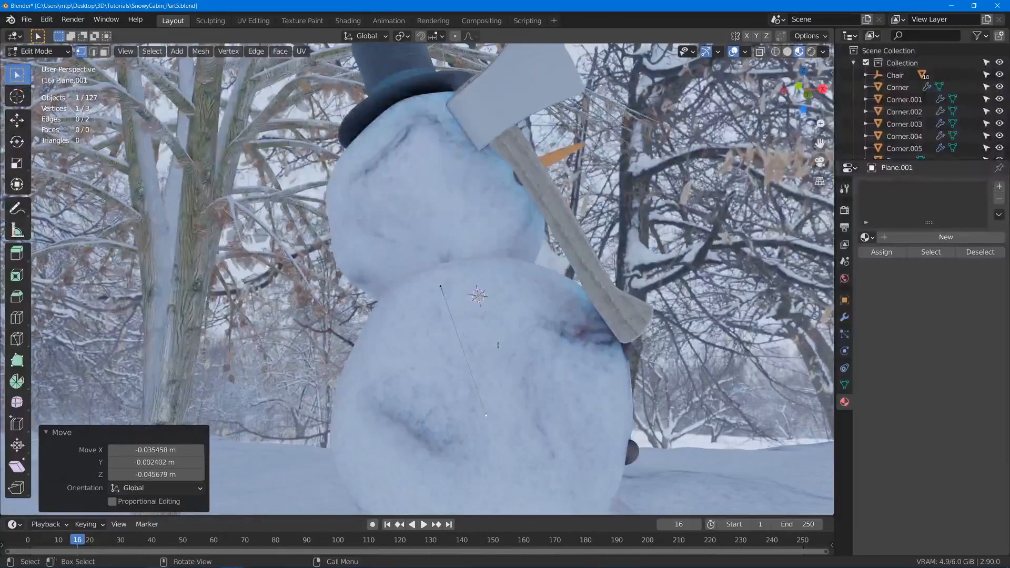
- Extrude the second arm's forearm up from the elbow to the axe handle and shift the elbow about 0.050 m in X
key(e)
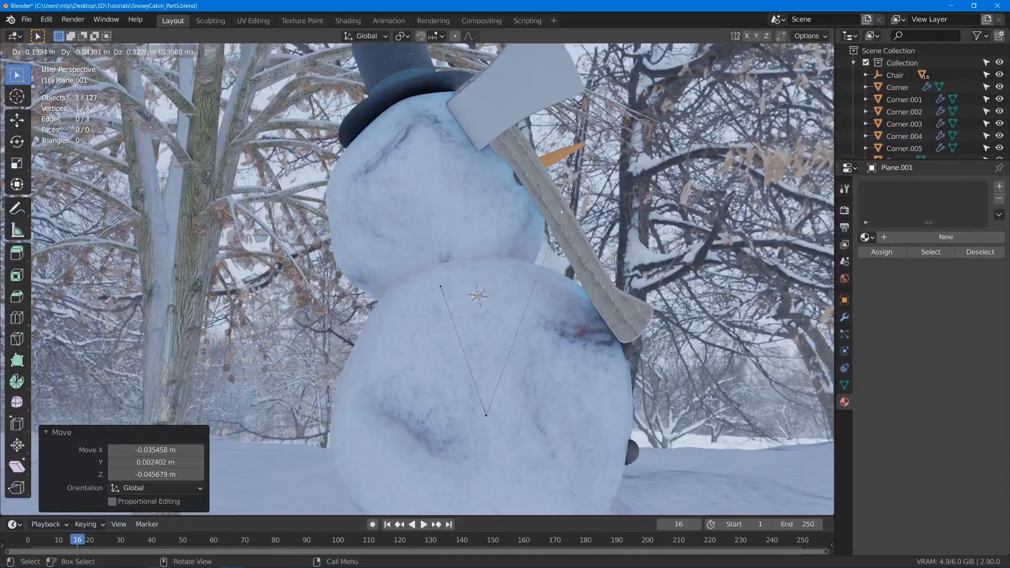
click(570, 192)
key(g)
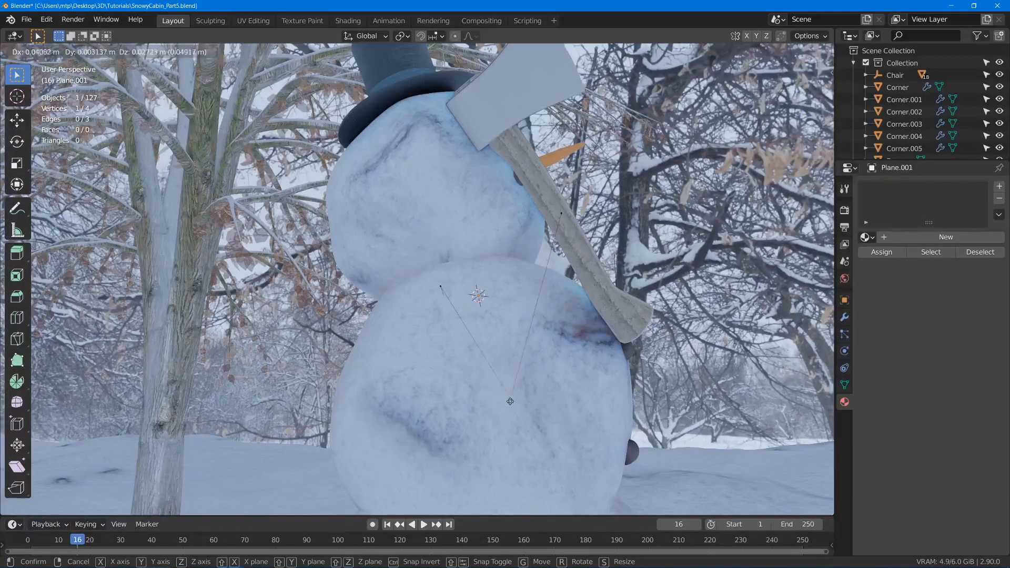
click(517, 401)
- Move the second arm's hand end toward the axe handle, about 0.083 m in Y and 0.038 m in Z
middle_drag(516, 401, 425, 422)
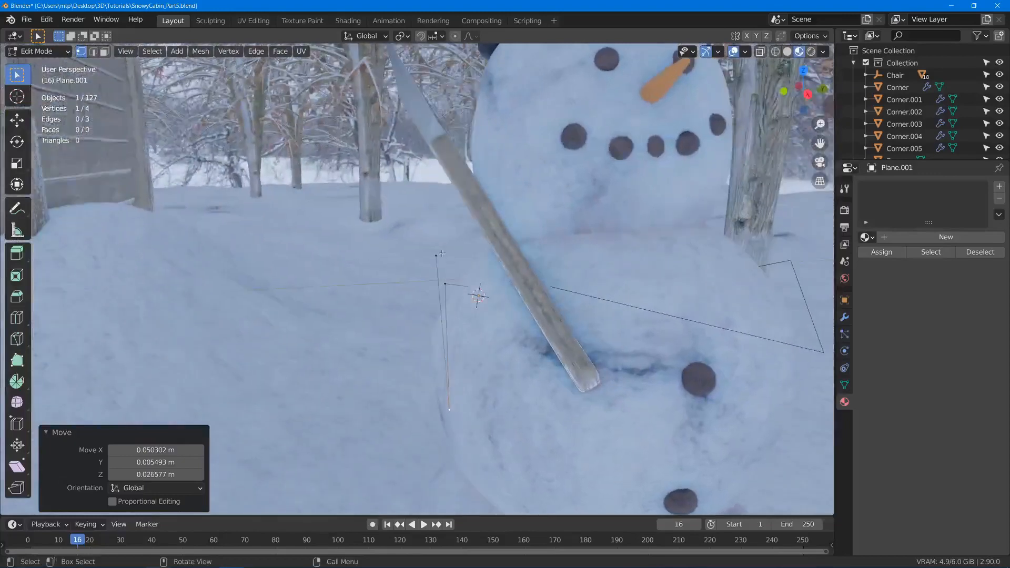
click(437, 256)
key(g)
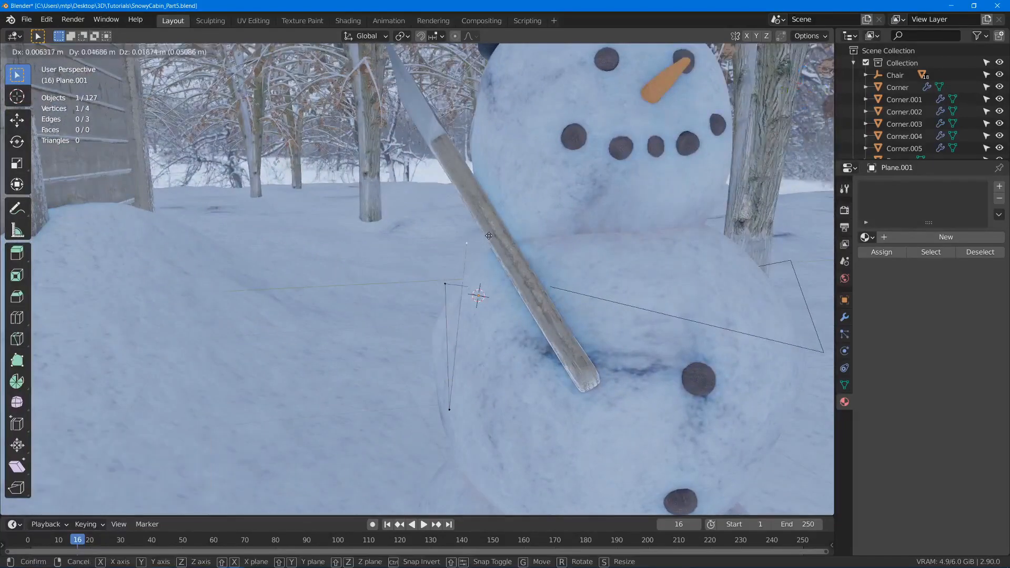
click(509, 225)
- Nudge the second arm's hand end along the axe handle and its elbow slightly forward
middle_drag(509, 225, 537, 288)
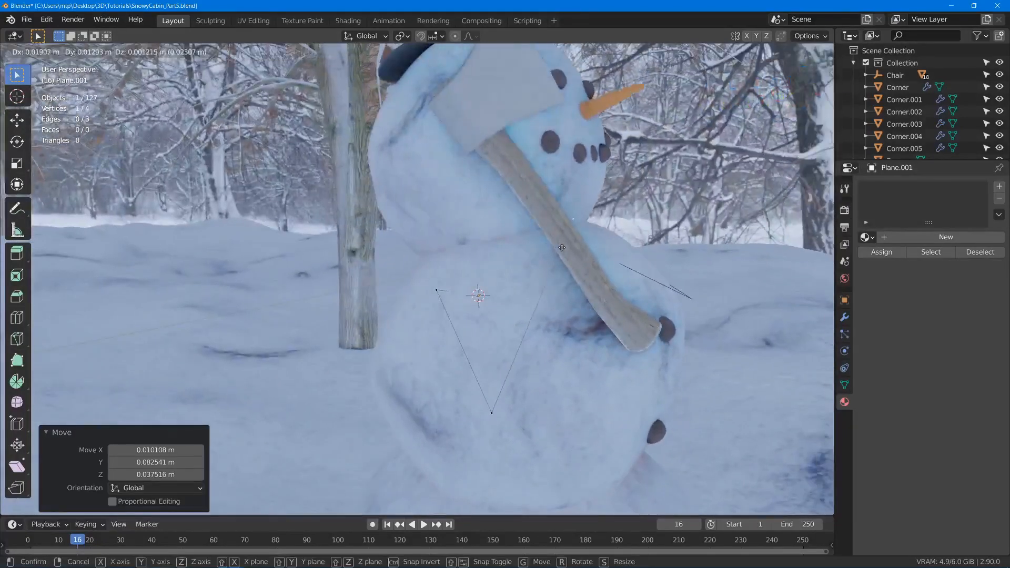
click(485, 413)
key(g)
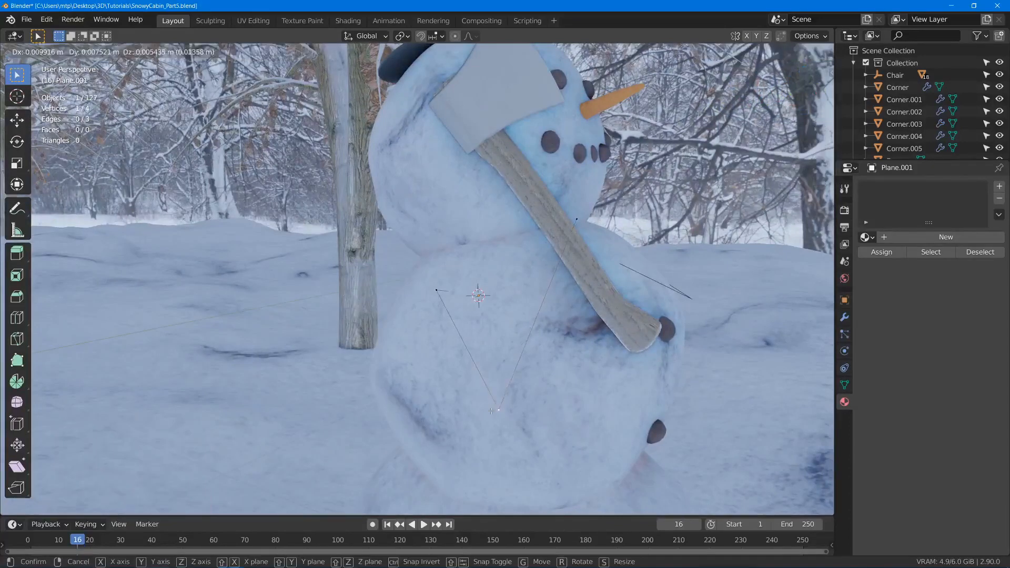
click(492, 410)
- Adjust the second arm's outer shoulder vertex, finally moving it about 0.030 m in Y toward the snowman
click(432, 290)
key(g)
click(433, 296)
middle_drag(433, 295, 452, 269)
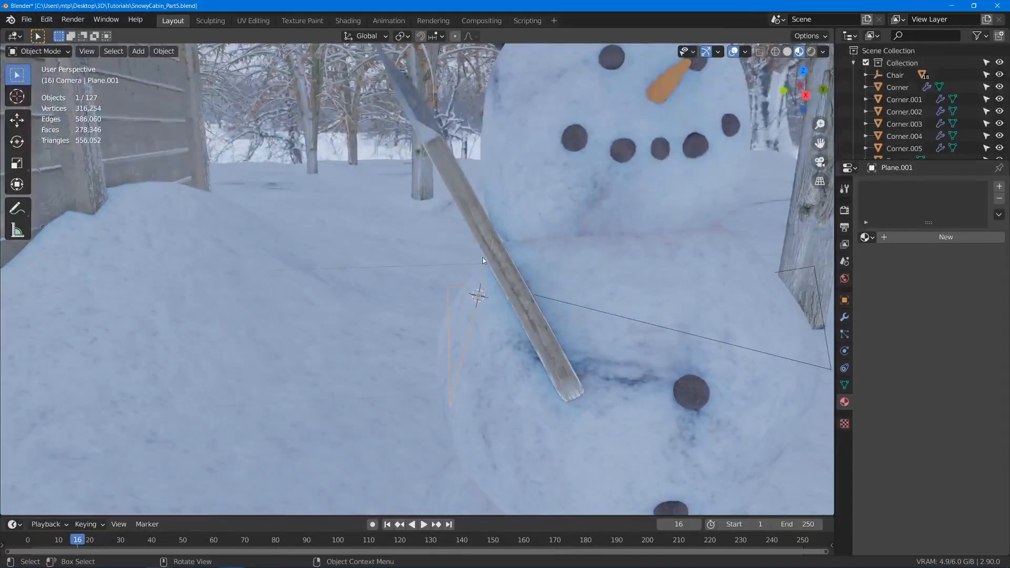
key(g)
click(463, 283)
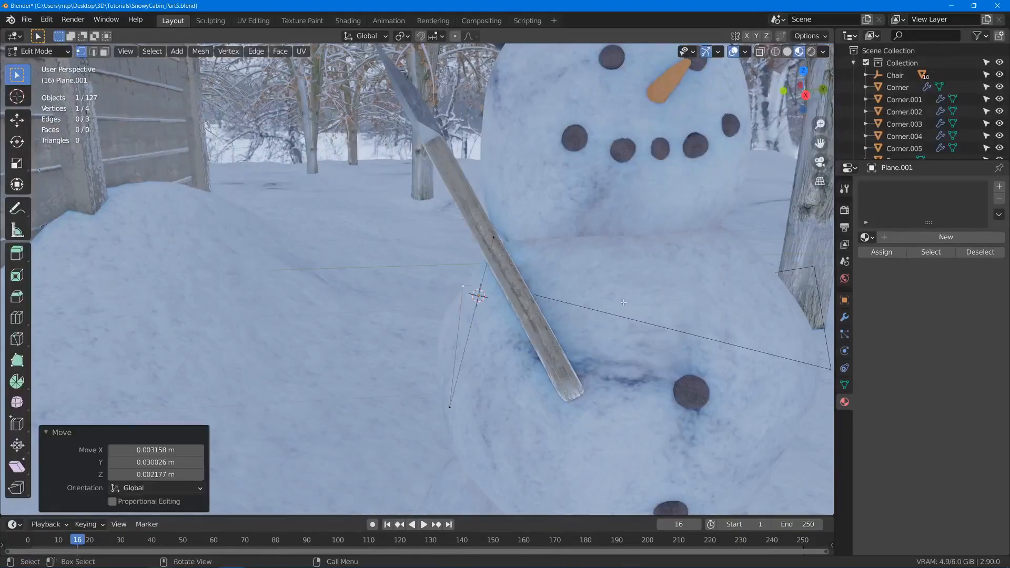
- Switch to editing the first arm and pull its outer shoulder vertex inward in Y toward the snowman's body
middle_drag(474, 288, 550, 284)
key(Tab)
click(589, 279)
click(589, 278)
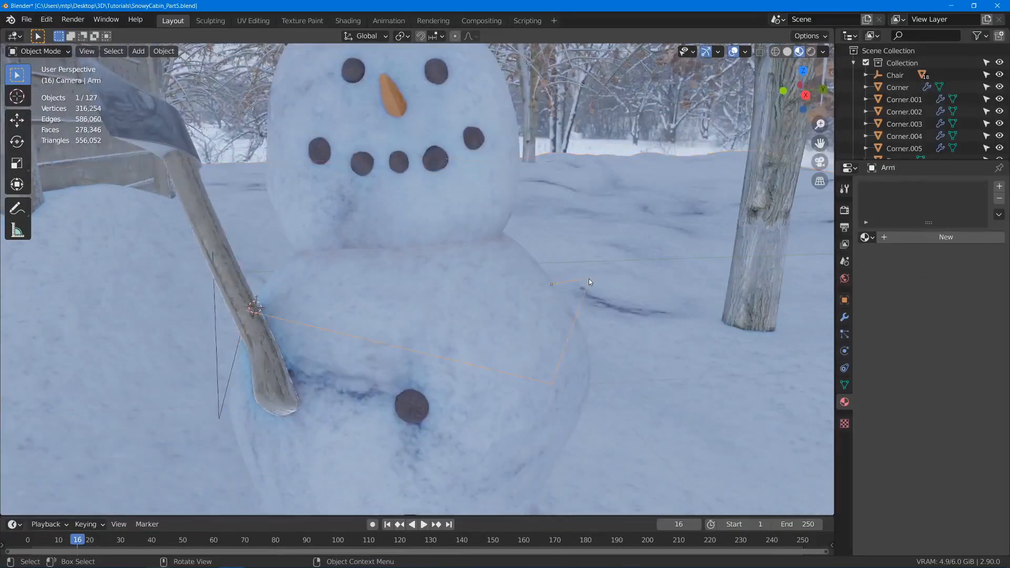
key(Tab)
key(g)
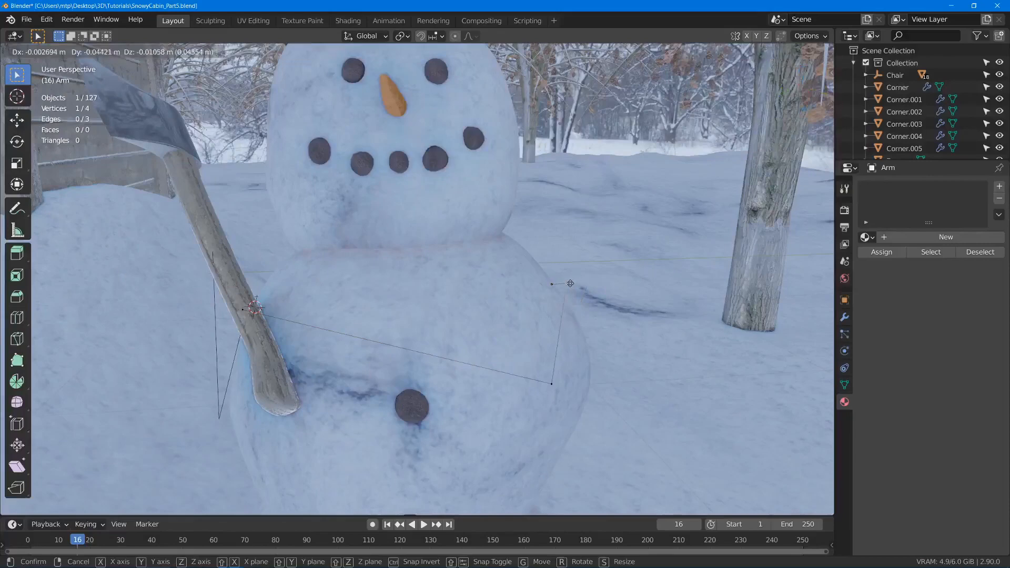
click(564, 283)
- Subdivide the first arm's forearm edge with 3 cuts
middle_drag(512, 262, 449, 283)
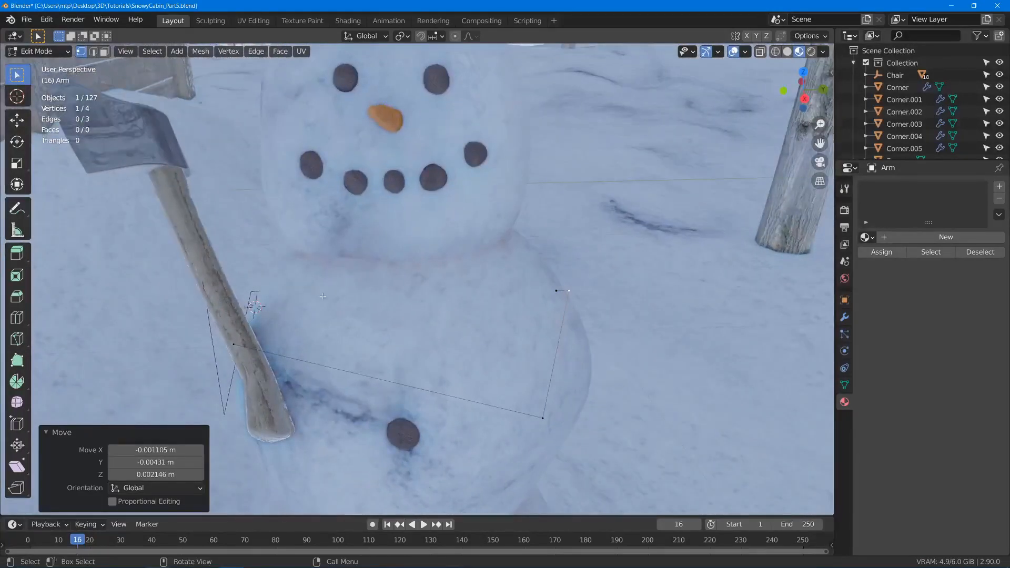
middle_drag(317, 306, 443, 353)
key(2)
click(445, 333)
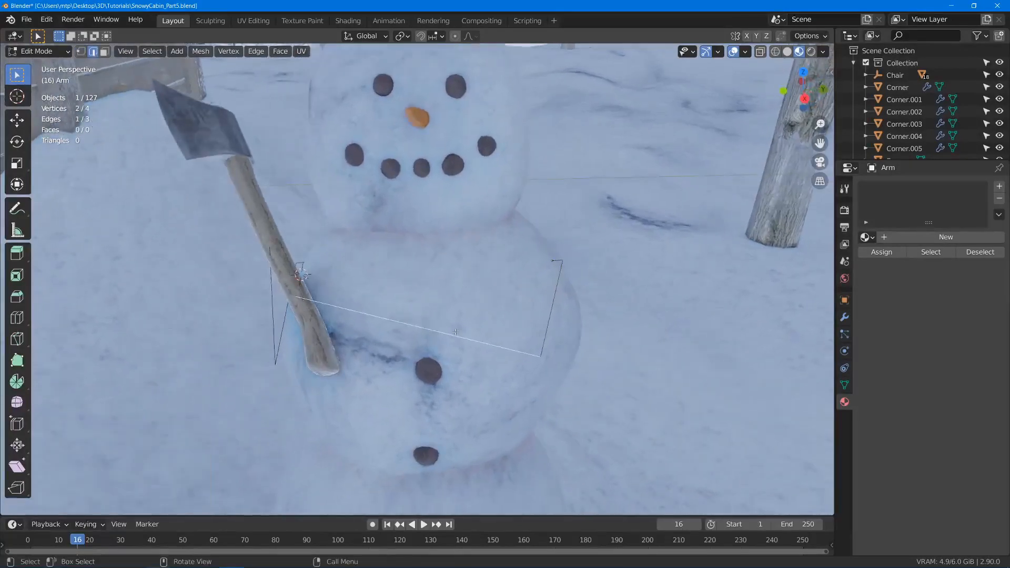
right_click(477, 210)
click(458, 226)
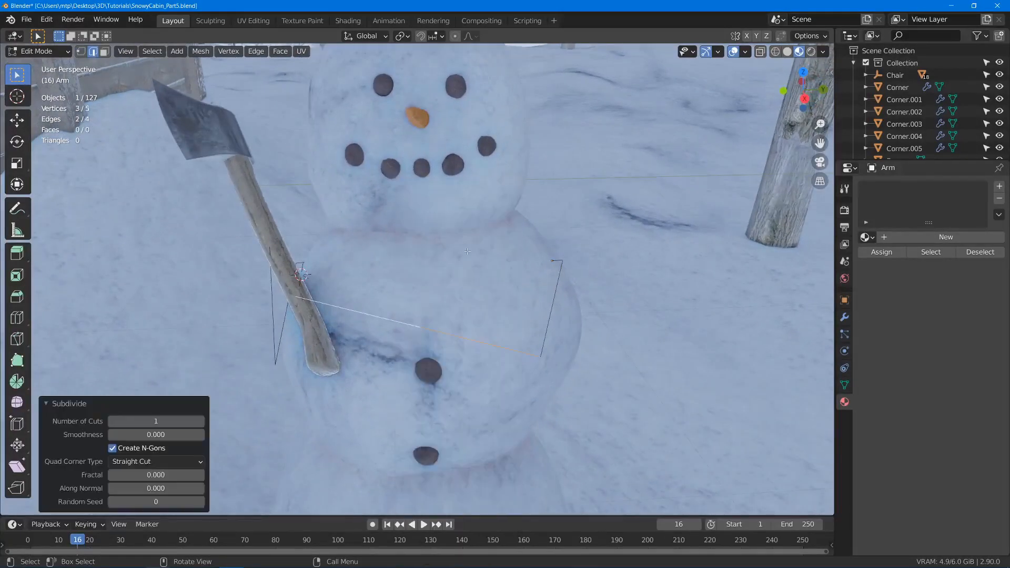
click(200, 421)
- Slide the first arm's forearm vertex nearest the elbow toward the elbow, and the middle one the same way by a factor of 0.321
key(1)
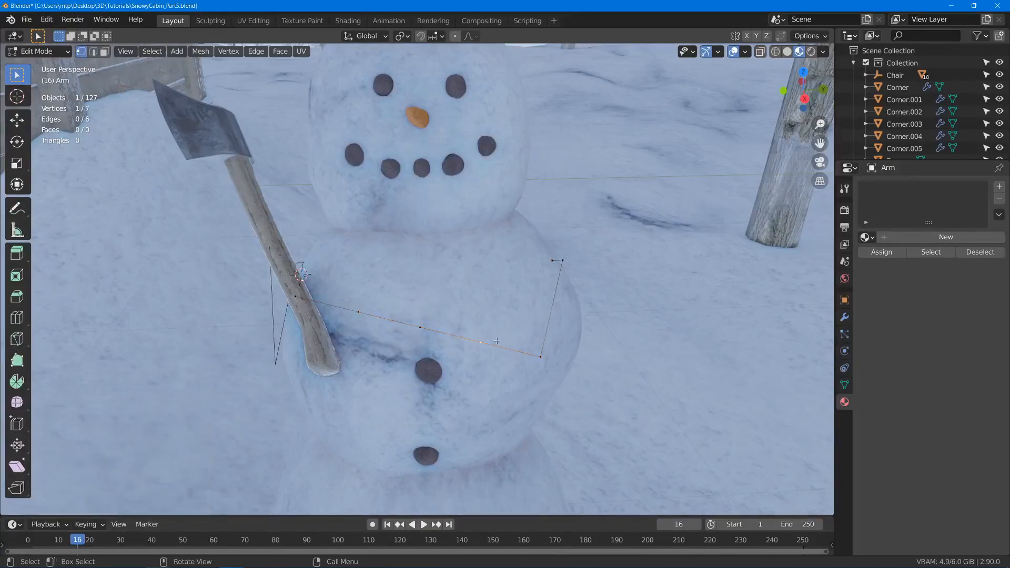
key(g)
key(g)
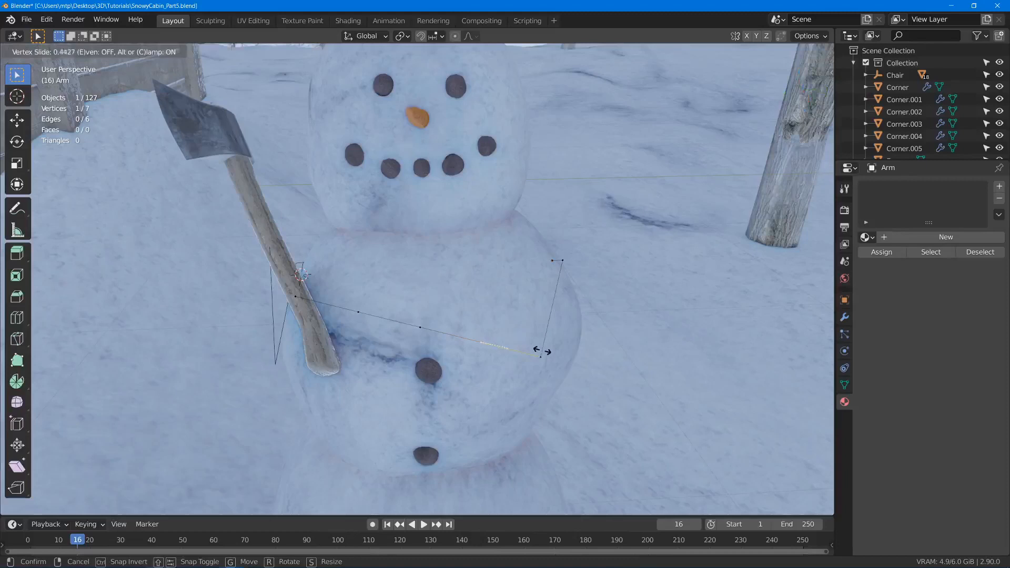
click(542, 350)
key(g)
key(g)
click(443, 331)
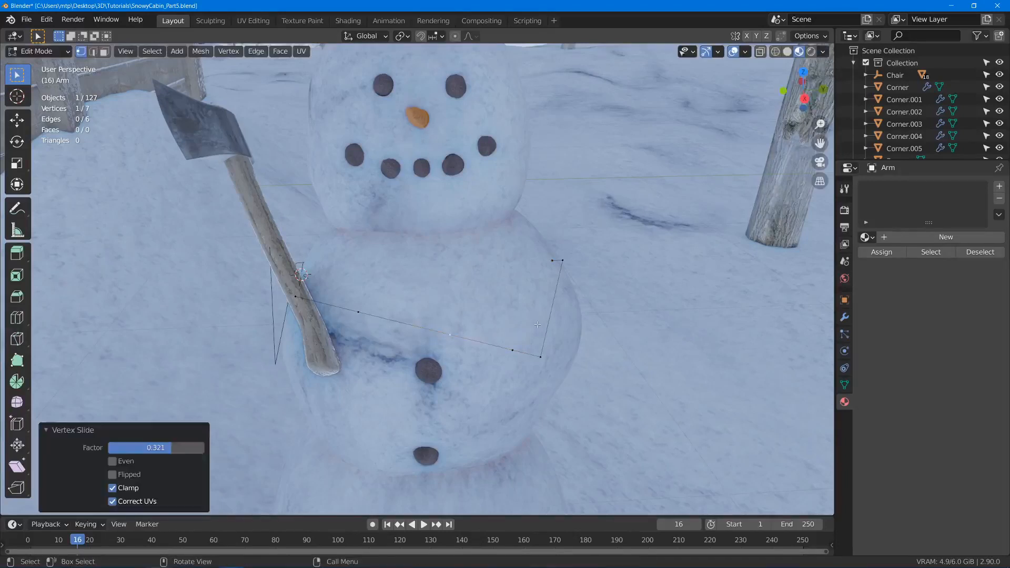
- Subdivide the first arm's upper segment with 2 cuts and slide the lower new vertex toward the elbow by a factor of 0.389
key(2)
click(550, 315)
right_click(557, 307)
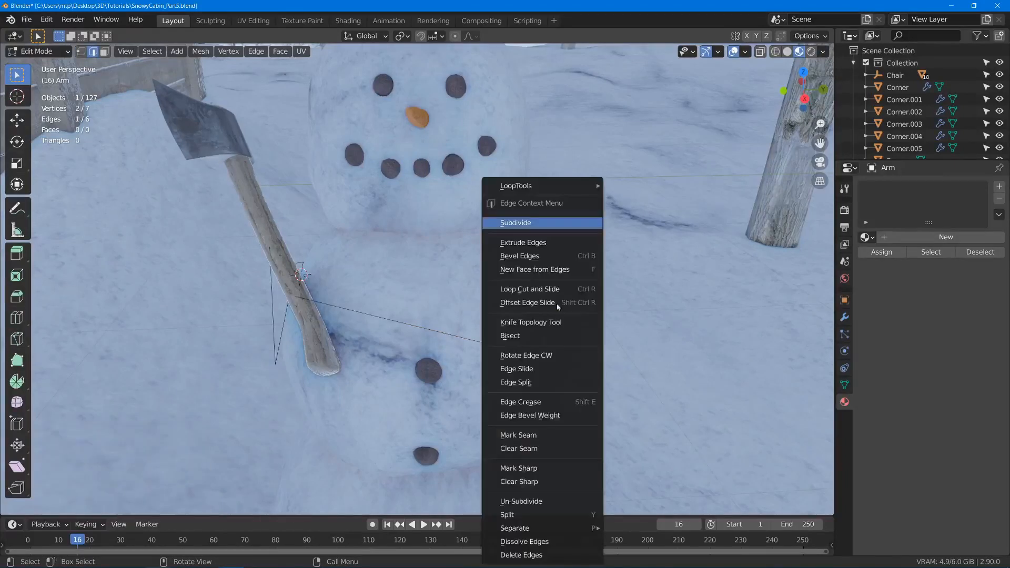
click(557, 227)
click(201, 421)
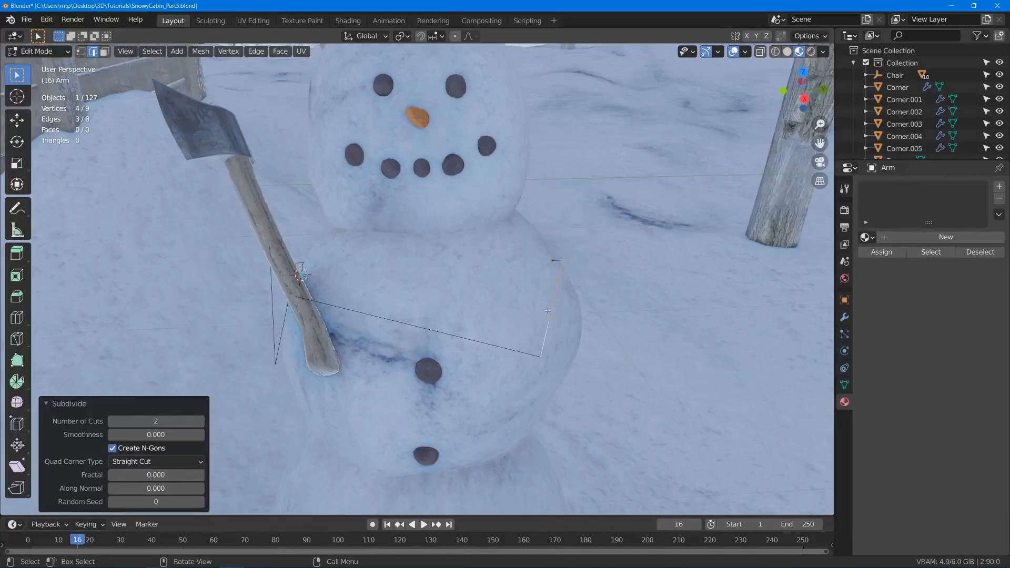
click(549, 322)
key(g)
key(g)
click(547, 336)
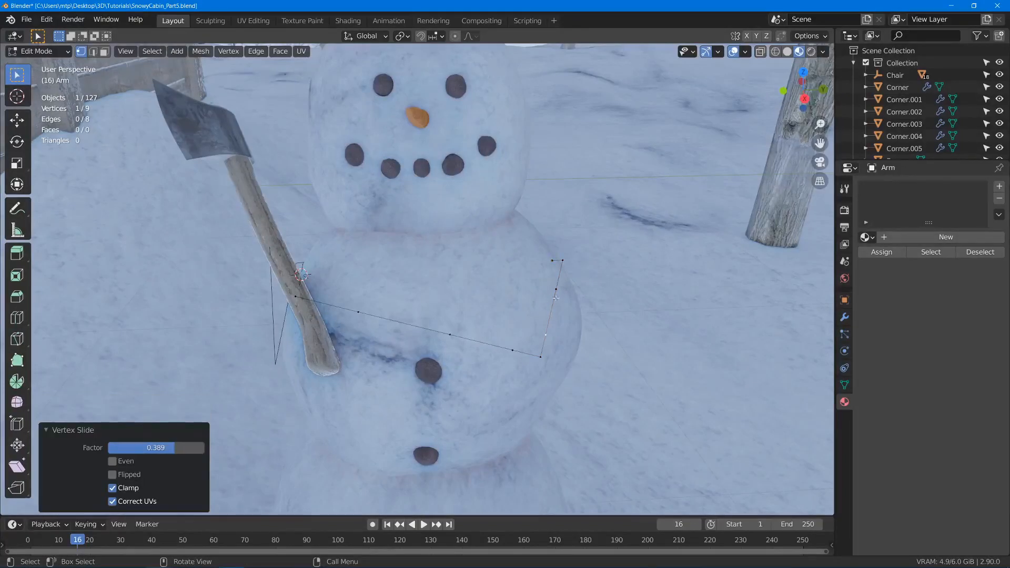
- Switch to editing the second arm and subdivide its upper segment with 3 cuts
middle_drag(474, 322, 401, 306)
scroll(323, 336, up, 1)
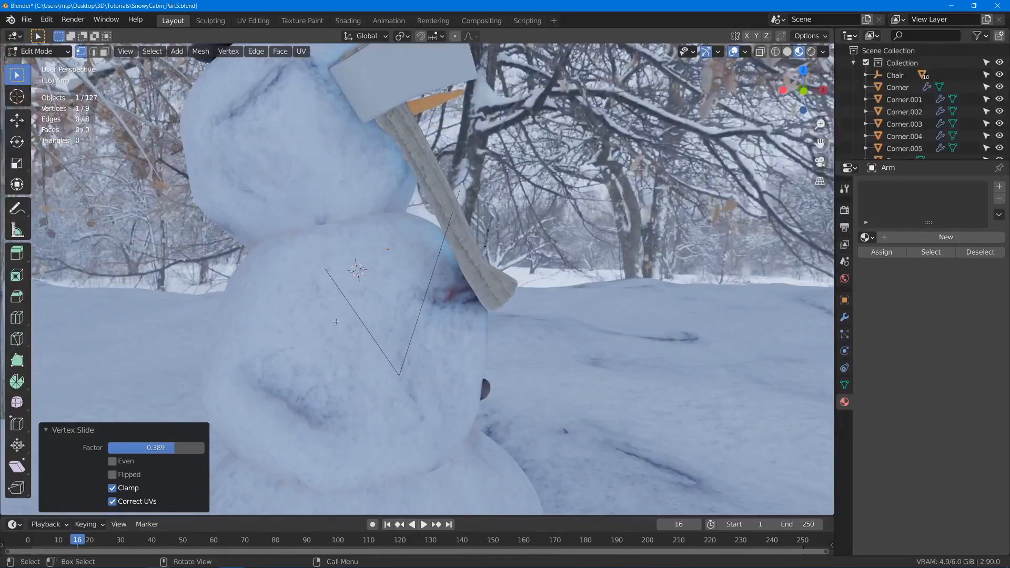
key(Tab)
click(368, 334)
key(Tab)
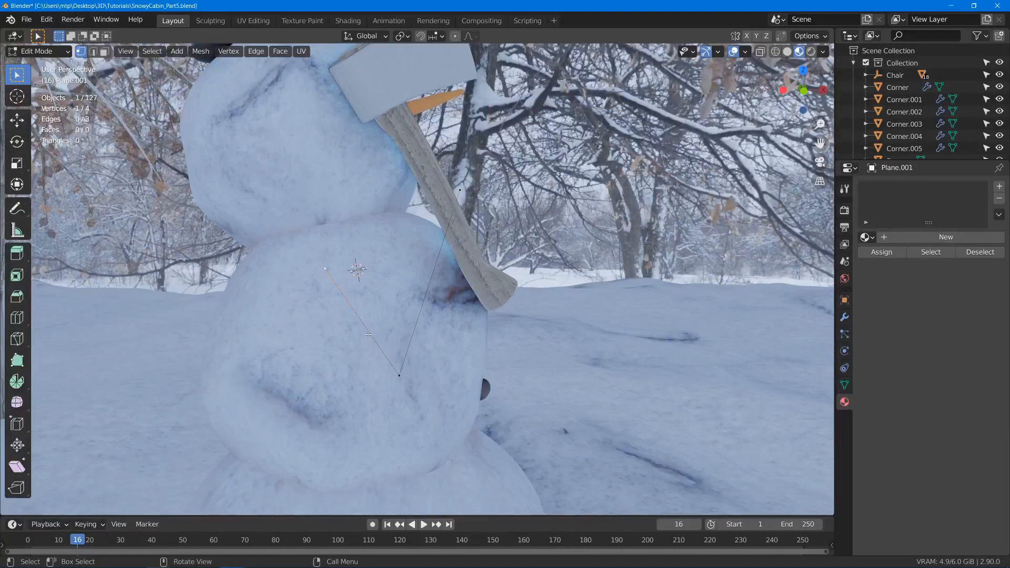
key(2)
click(369, 335)
right_click(368, 334)
click(410, 223)
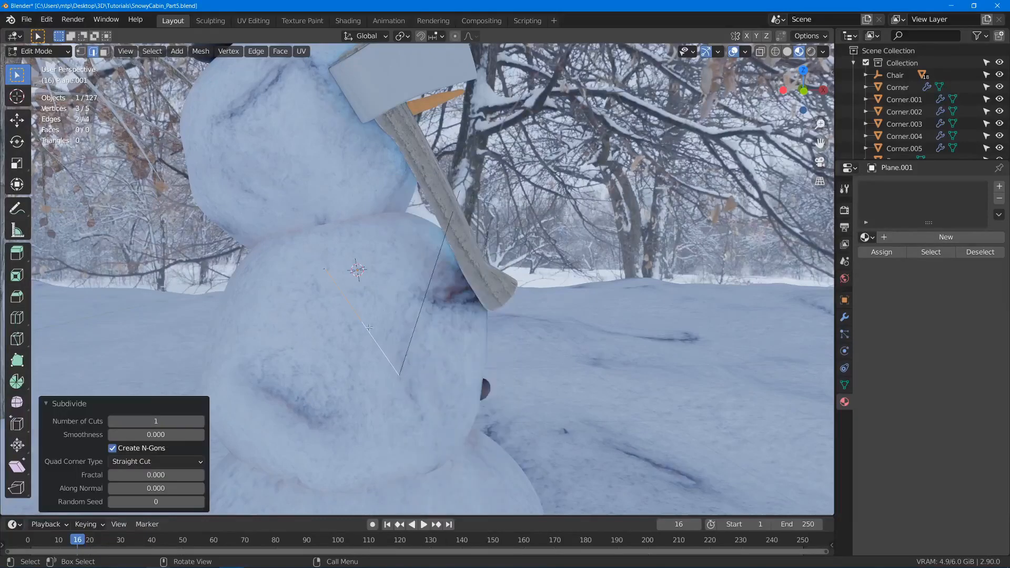
click(201, 421)
click(201, 421)
- Move the lowest new vertex of the second arm's upper segment toward the elbow, about -0.011 m in Z
key(1)
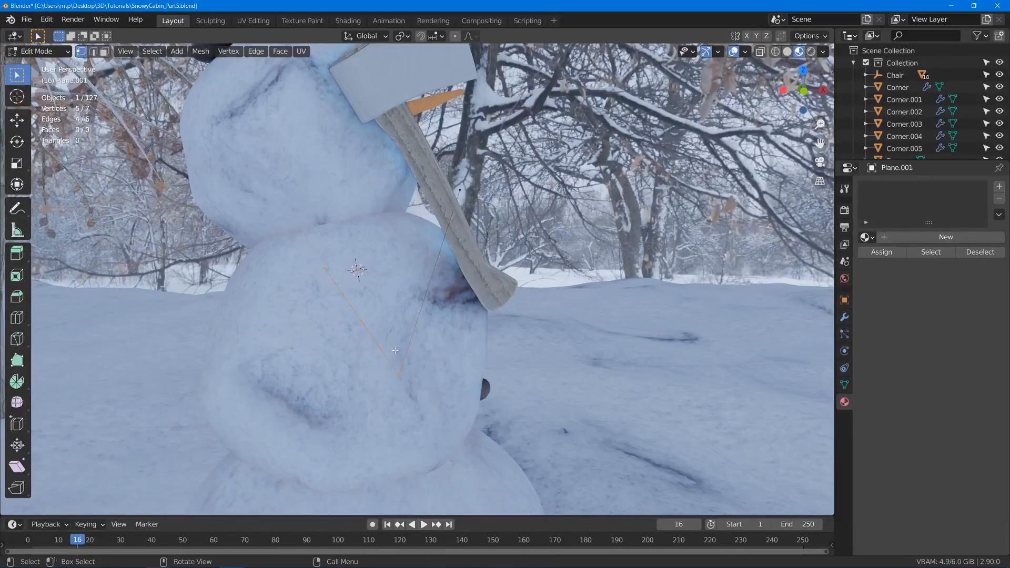
click(381, 348)
key(g)
click(382, 355)
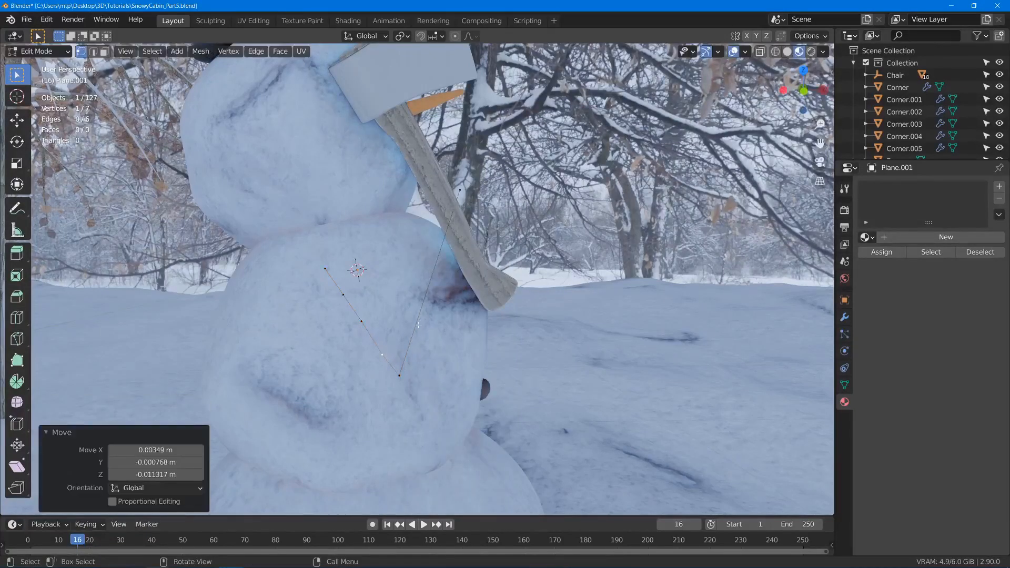
- Subdivide the second arm's forearm with 3 cuts and move the new vertex nearest the elbow down toward it, about -0.024 m in Z
key(2)
click(425, 291)
right_click(425, 269)
click(470, 221)
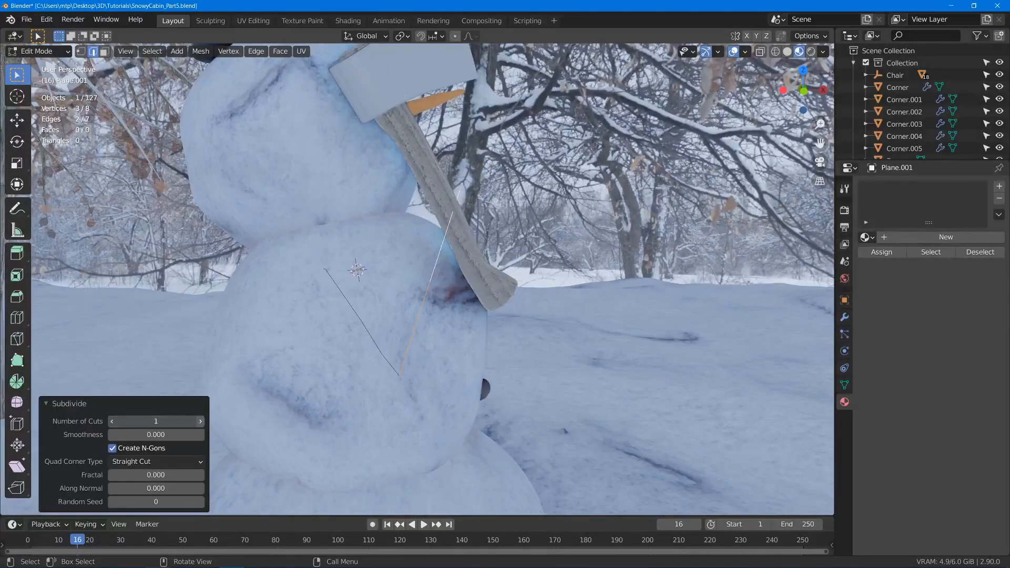
key(1)
click(414, 328)
key(g)
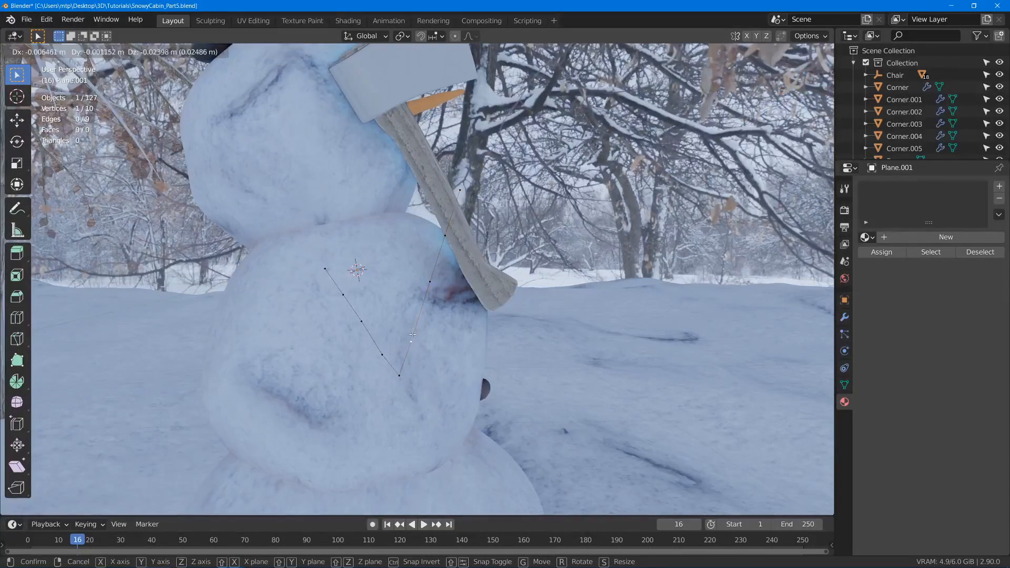
click(411, 341)
key(Tab)
- Switch to editing the first arm and extrude its hand end toward the axe handle, about -0.024 m in both Y and Z
middle_drag(495, 284, 388, 305)
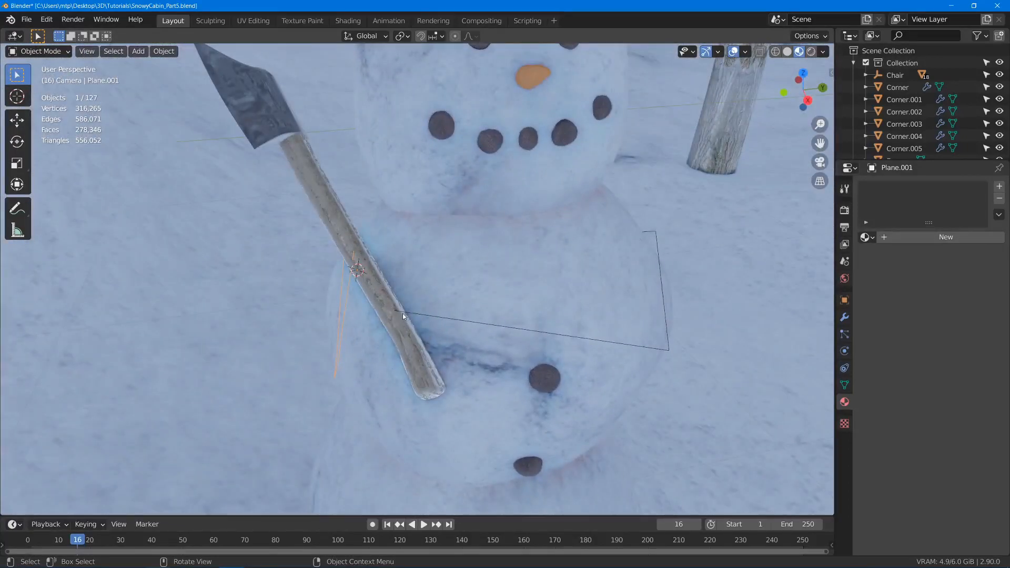
click(400, 312)
key(Tab)
middle_drag(498, 275, 547, 256)
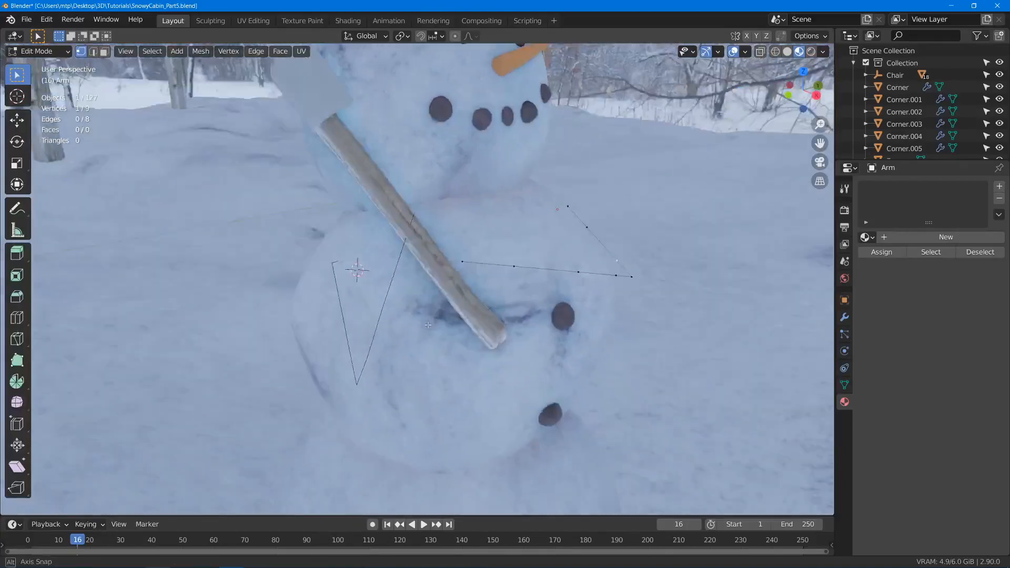
scroll(550, 254, up, 3)
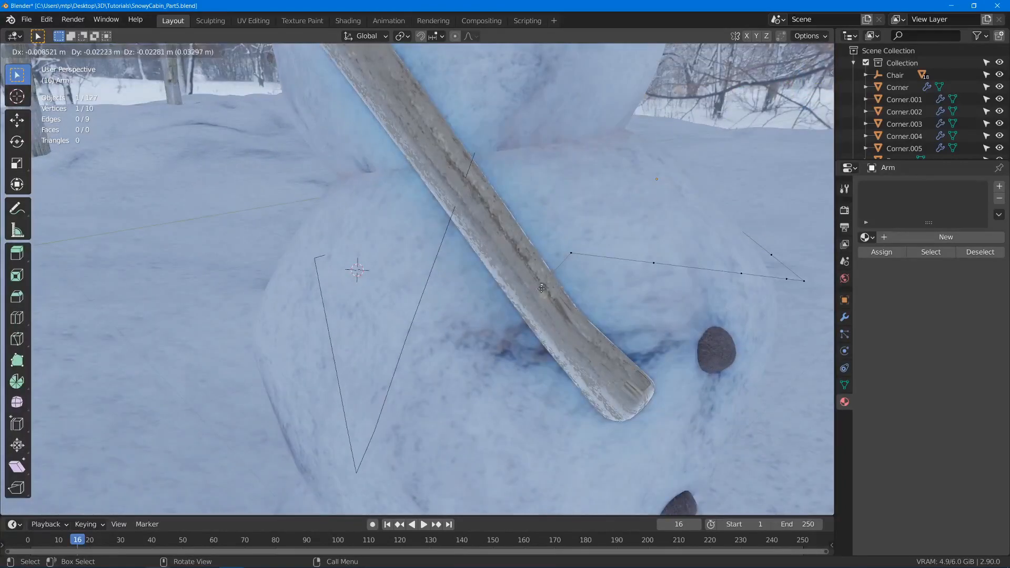
key(e)
click(571, 256)
- Extrude another short finger segment from the first arm's hand at the axe handle, about -0.024 m in X and -0.035 m in Z
middle_drag(571, 256, 570, 203)
key(e)
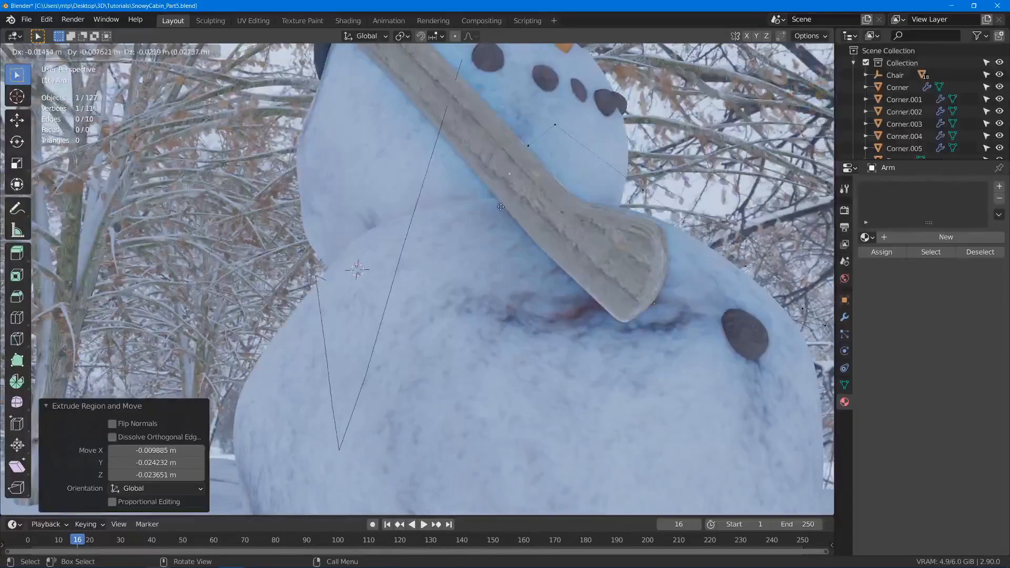
click(476, 213)
middle_drag(476, 213, 513, 168)
shift+middle_drag(505, 132, 510, 208)
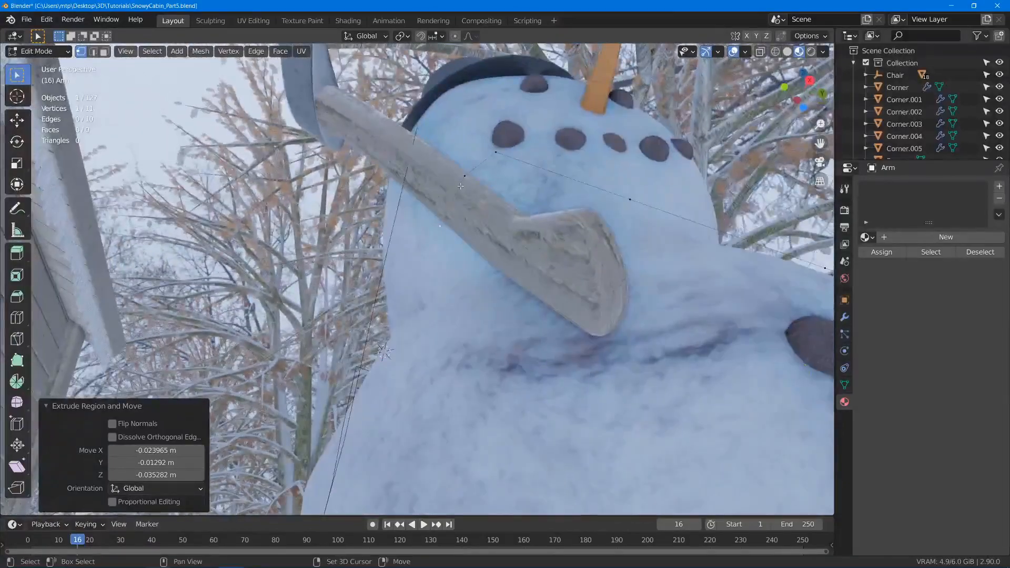
- Extrude another finger segment from the first arm's hand, about 0.012 m in X, -0.016 m in Y and -0.034 m in Z
scroll(462, 184, up, 2)
shift+middle_drag(429, 100, 461, 175)
scroll(461, 175, up, 2)
middle_drag(423, 229, 499, 216)
key(e)
- Extend the first arm's fingers around the axe handle, ending with a segment of about -0.034 m in X, 0.029 m in Y and -0.013 m in Z
key(e)
click(529, 171)
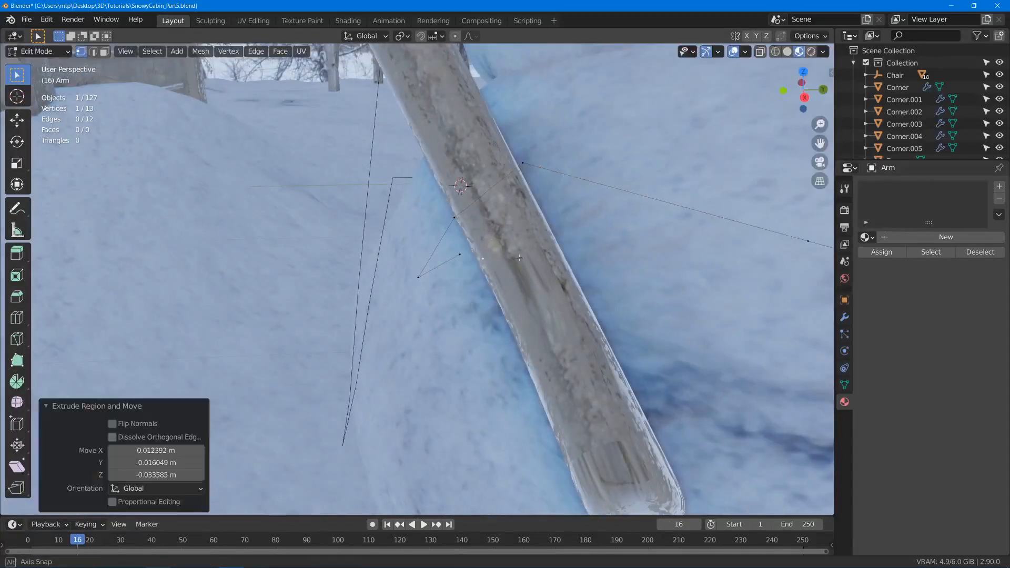
middle_drag(529, 171, 604, 181)
middle_drag(529, 271, 483, 344)
key(e)
click(410, 378)
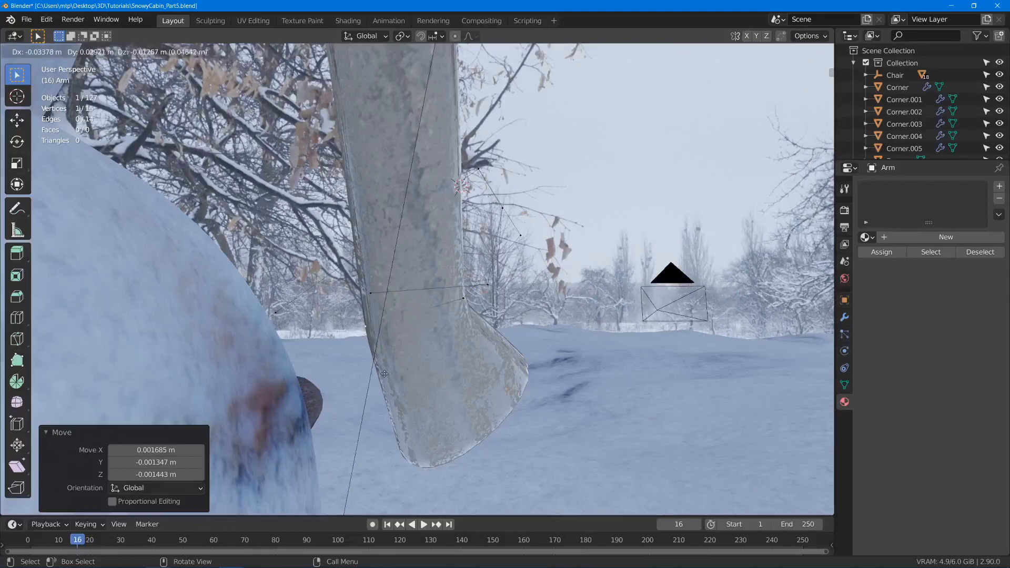
click(385, 375)
middle_drag(384, 374, 499, 211)
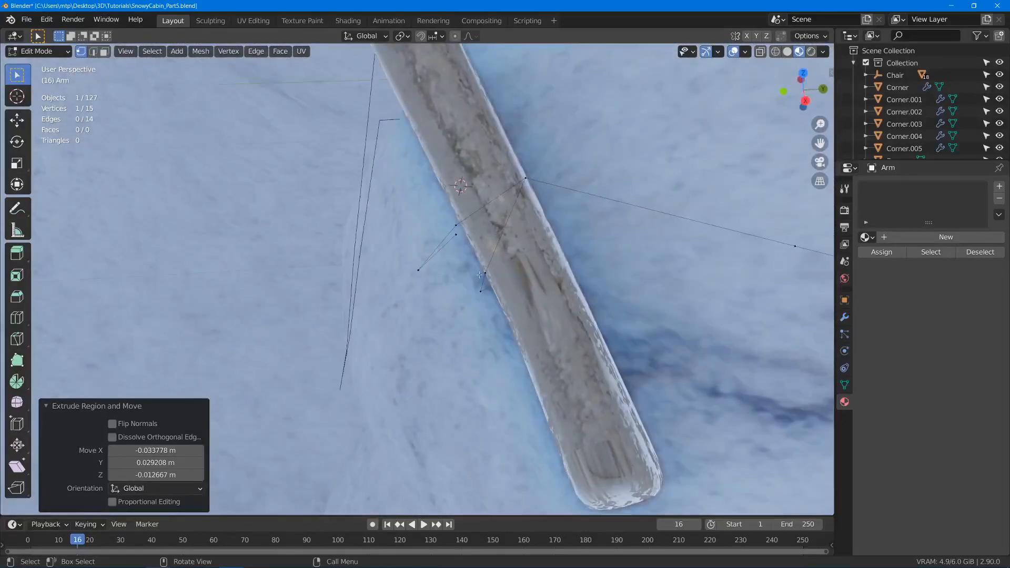
- Extrude more finger segments on the first arm's hand, starting with one about -0.014 m in X and -0.020 m in Y
middle_drag(480, 274, 514, 231)
key(e)
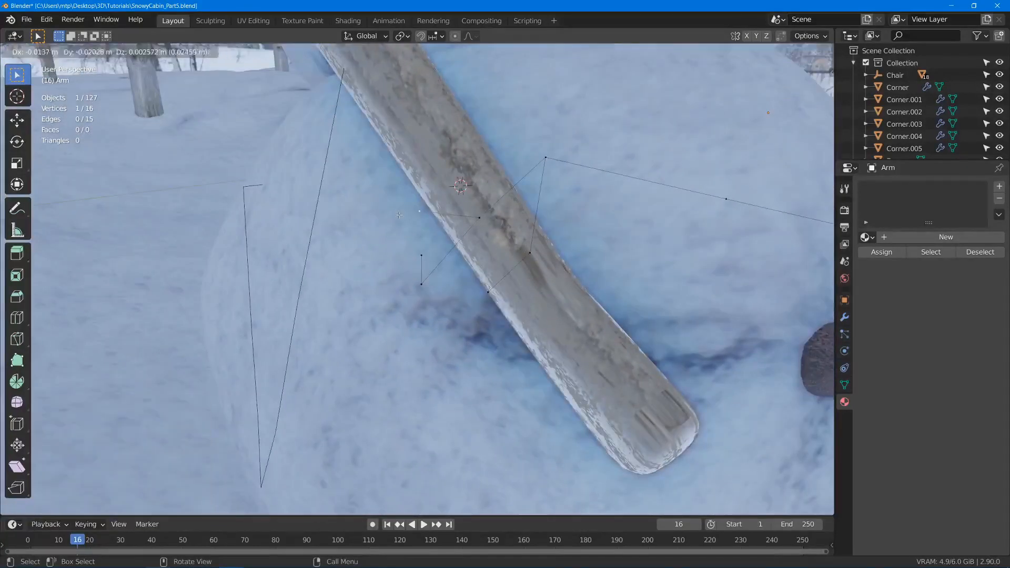
click(400, 215)
middle_drag(400, 215, 522, 232)
key(e)
middle_drag(489, 183, 458, 291)
key(e)
click(424, 244)
click(498, 247)
- Extrude the remaining finger segments of the first arm's hand around the back of the axe handle and finish editing the arm
middle_drag(549, 257, 489, 296)
key(e)
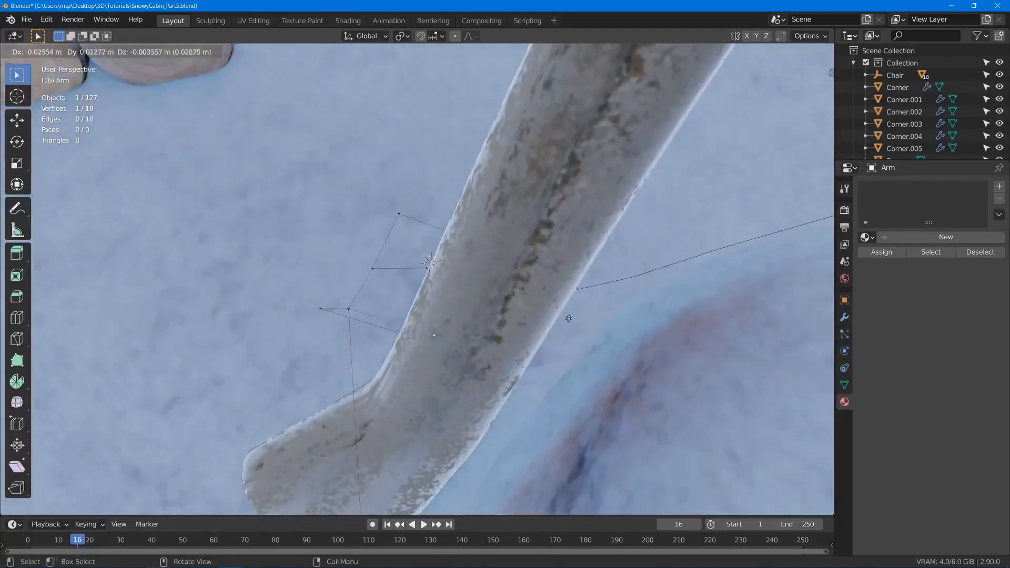
click(617, 325)
key(e)
click(759, 283)
middle_drag(759, 282, 372, 209)
key(e)
click(301, 266)
key(Tab)
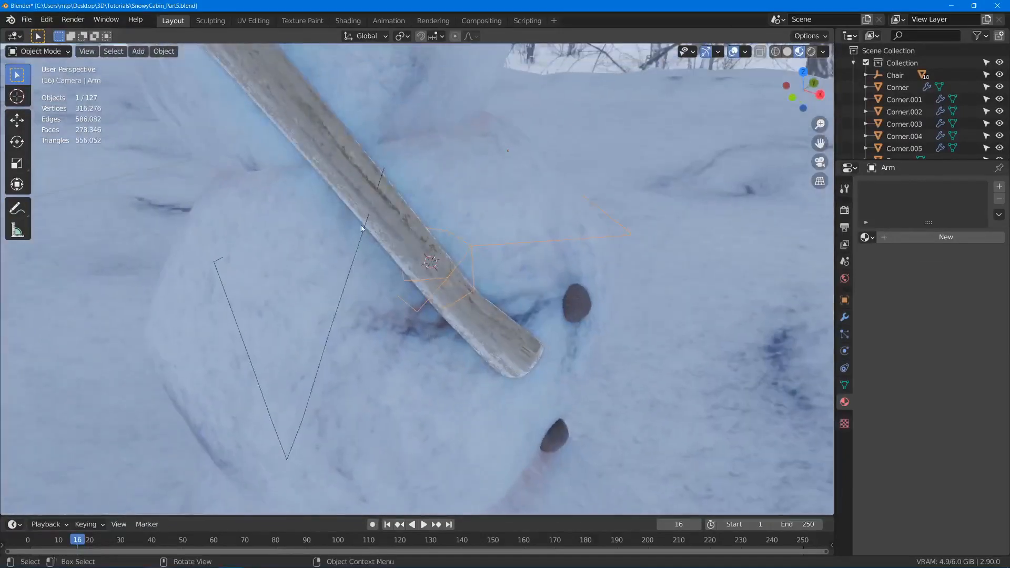
- Edit the second arm and shift its hand-end vertex slightly against the axe handle
click(361, 225)
click(361, 226)
key(Tab)
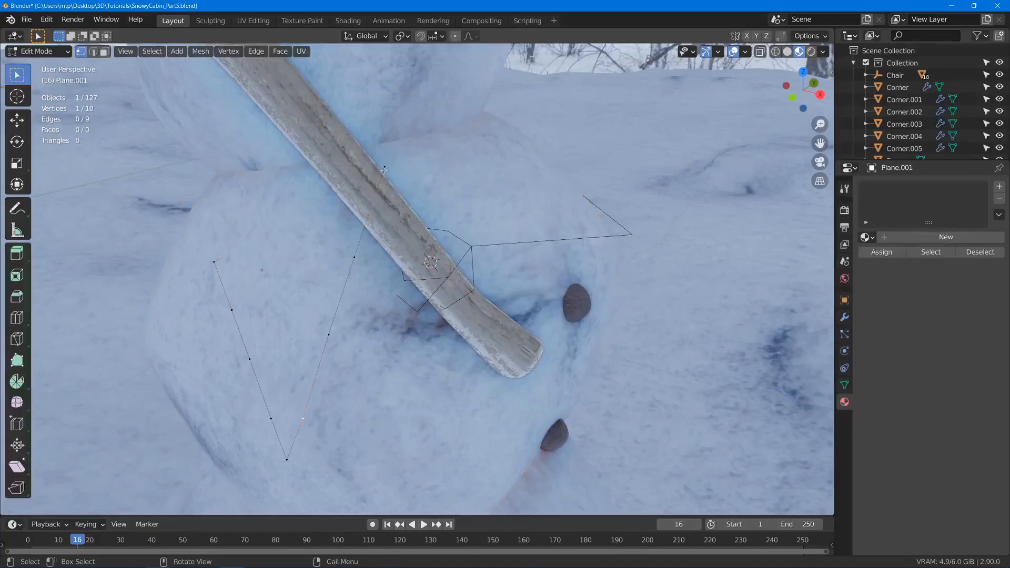
key(g)
click(394, 179)
key(Tab)
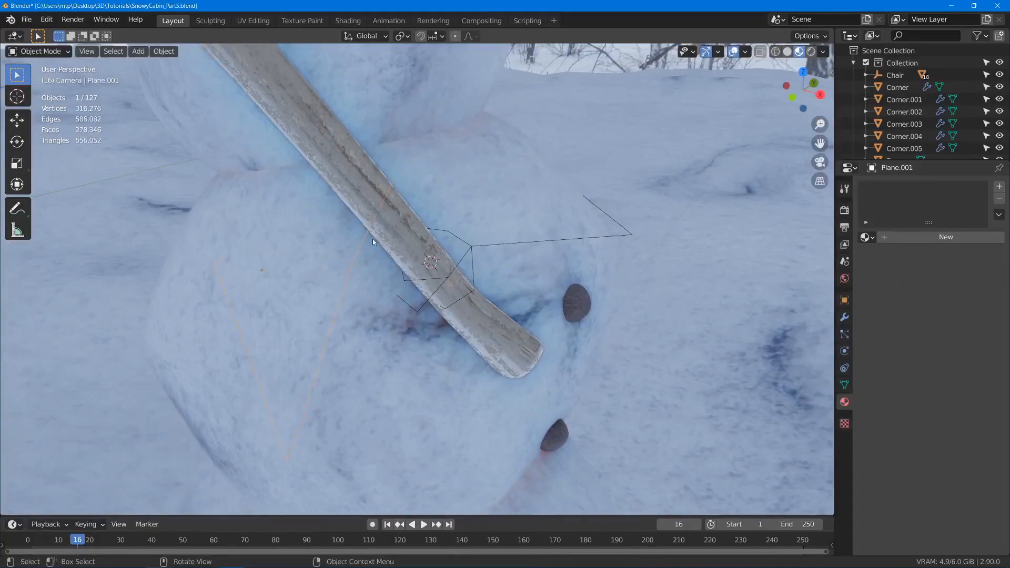
- Rename the second arm's object as Arm and select the first arm
key(F2)
text(Arm)
key(Return)
click(489, 245)
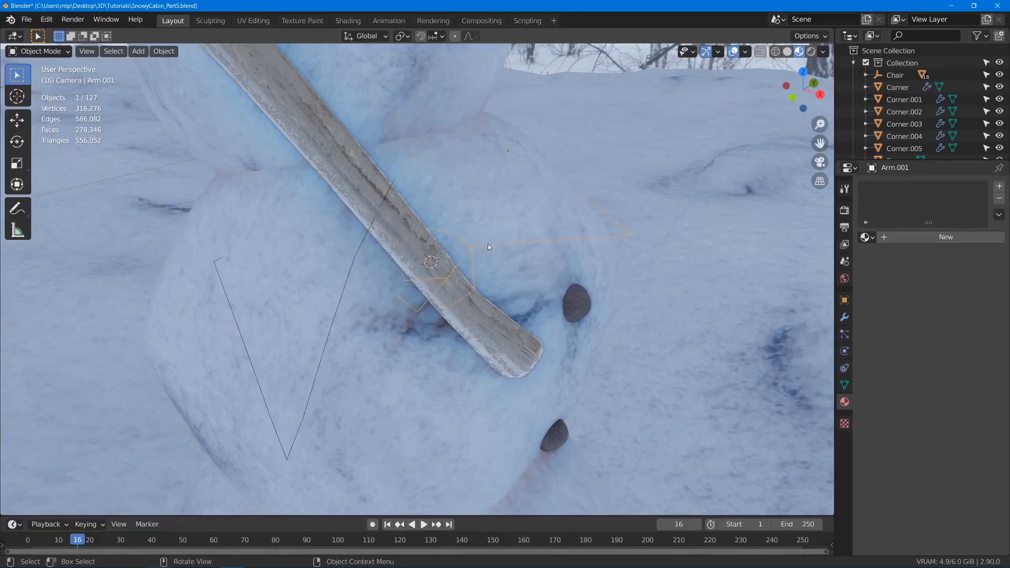
- Edit the second arm and move its wrist and hand-end vertices closer to the axe handle, the end about -0.013 m in Z
key(Tab)
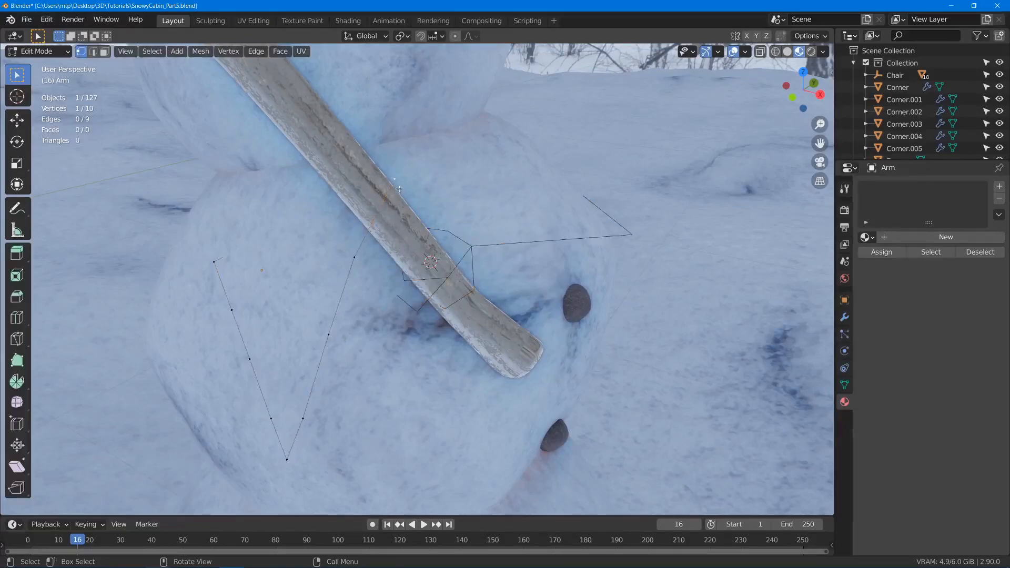
middle_drag(392, 186, 402, 256)
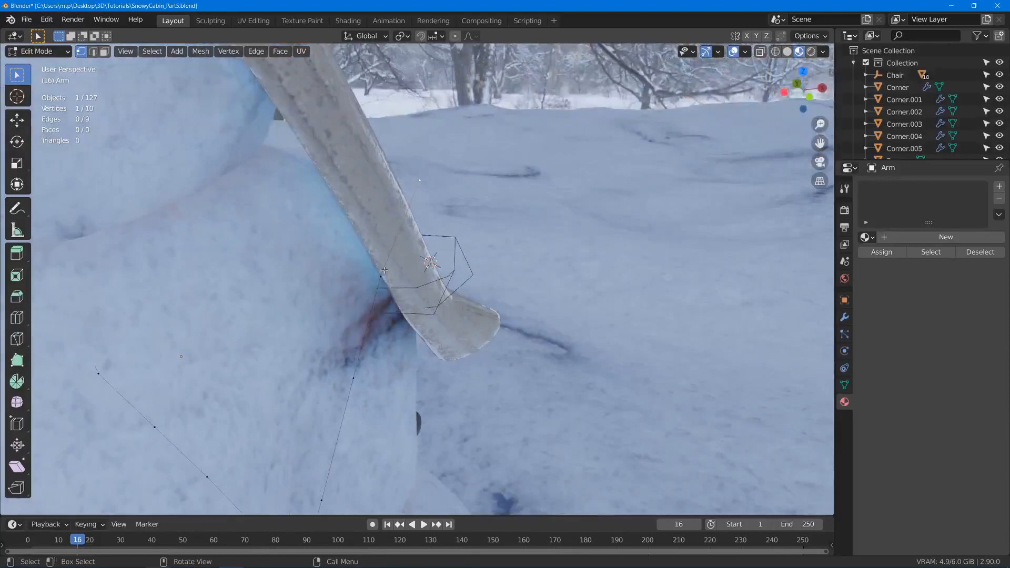
click(384, 270)
key(g)
click(397, 274)
click(432, 192)
key(g)
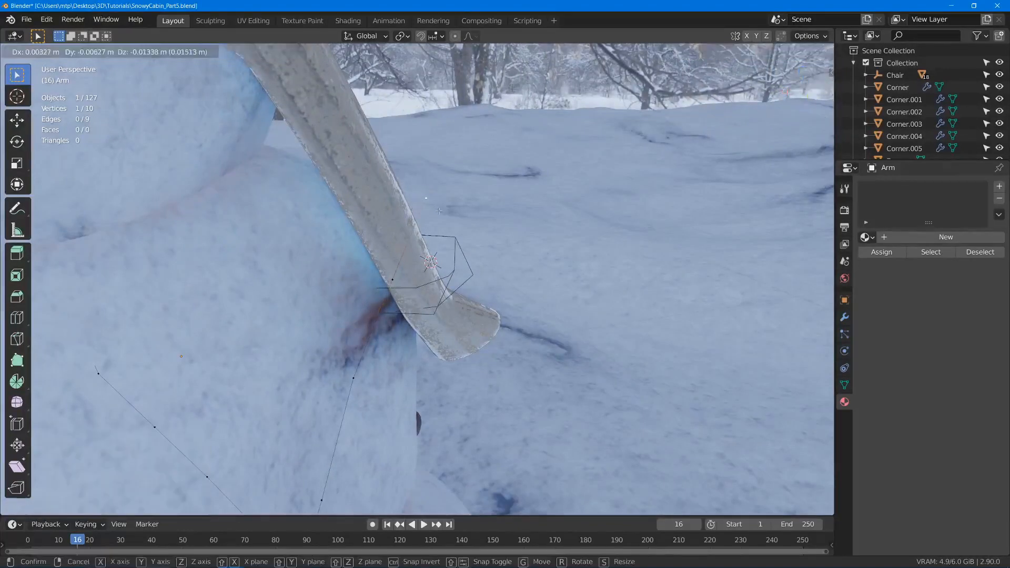
click(439, 211)
- Extrude a two-segment finger from the second arm's wrist vertex, starting about -0.020 m in X and 0.025 m in Y, and adjust its shape
middle_drag(438, 211, 420, 274)
click(425, 287)
key(e)
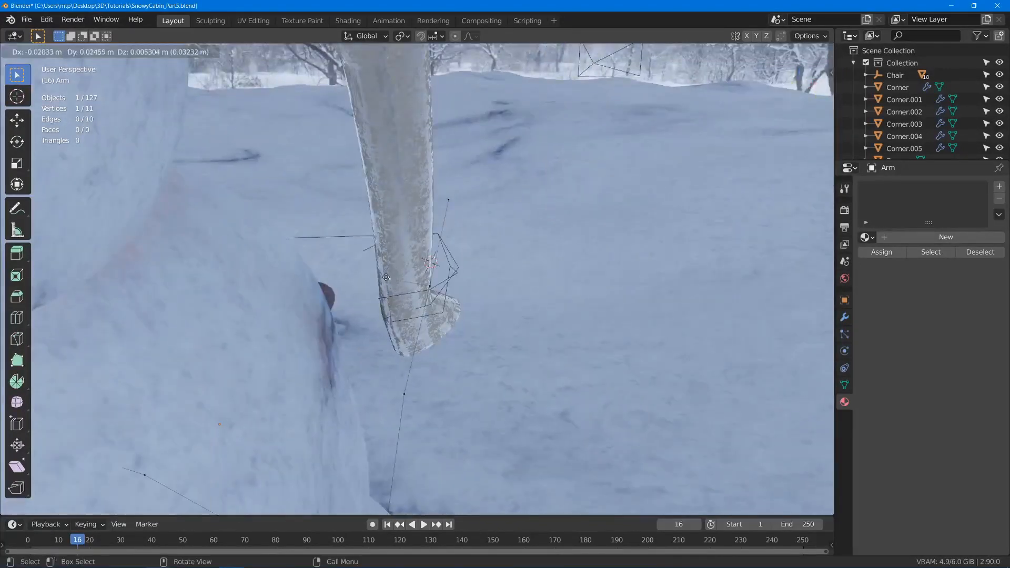
click(376, 278)
key(e)
click(372, 244)
middle_drag(372, 243, 322, 211)
key(g)
click(435, 284)
- Extrude finger segments from the second arm's hand end, the last about -0.012 m in X and 0.020 m in Z
click(400, 196)
mouse_move(399, 196)
middle_down()
mouse_move(404, 237)
mouse_move(363, 215)
mouse_move(369, 191)
mouse_move(440, 183)
mouse_move(388, 205)
middle_up()
key(e)
click(407, 175)
key(e)
click(387, 180)
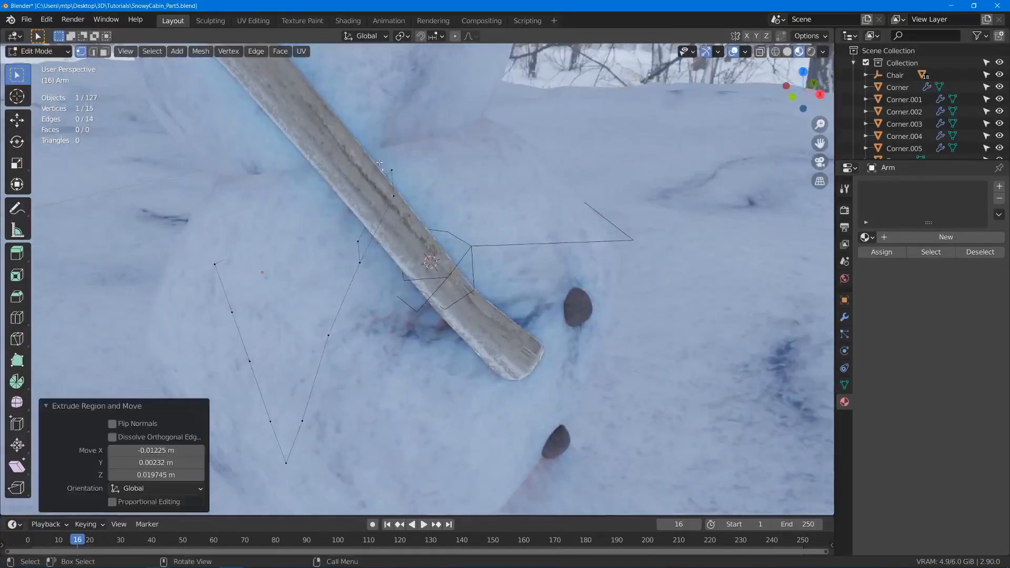
- Extrude another finger on the second arm's hand, ending with a segment about -0.011 m in X and -0.023 m in Z
middle_drag(384, 163, 438, 176)
key(e)
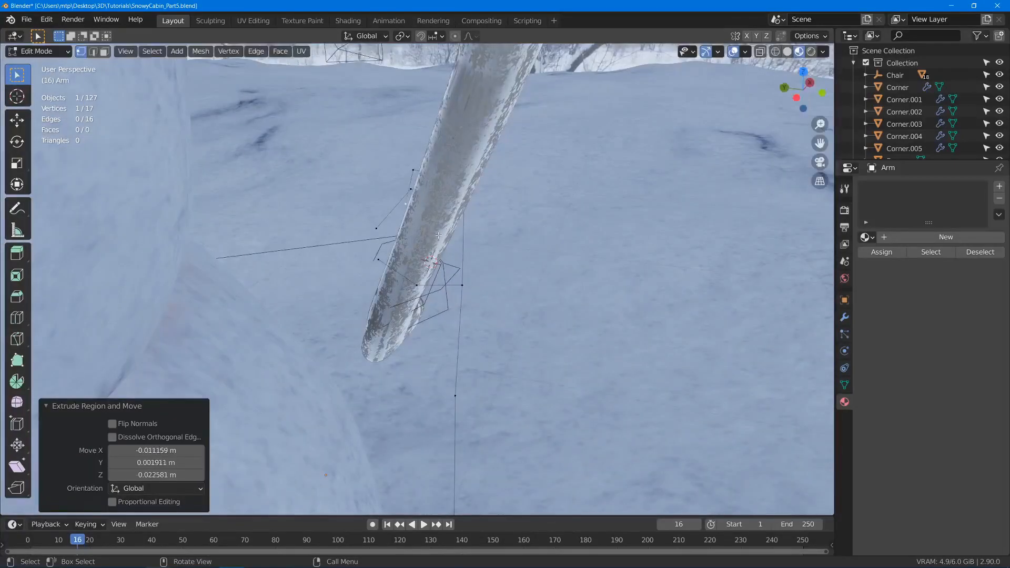
middle_drag(438, 235, 399, 217)
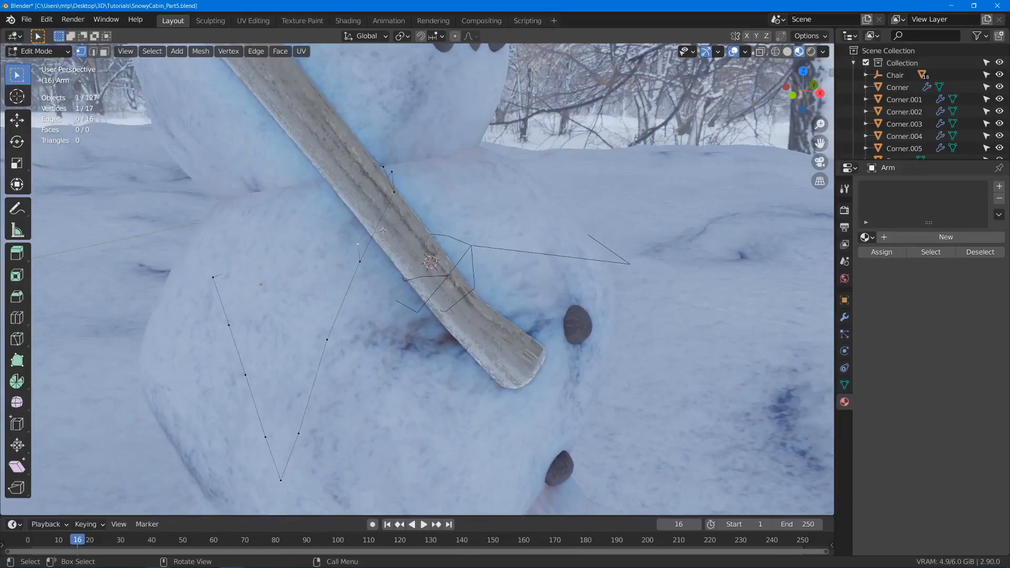
- Subdivide the second arm's hand edge with 1 cut and shape the vertices there, shifting one about 0.005 m in X and -0.011 m in Y
click(379, 222)
right_click(380, 225)
click(368, 223)
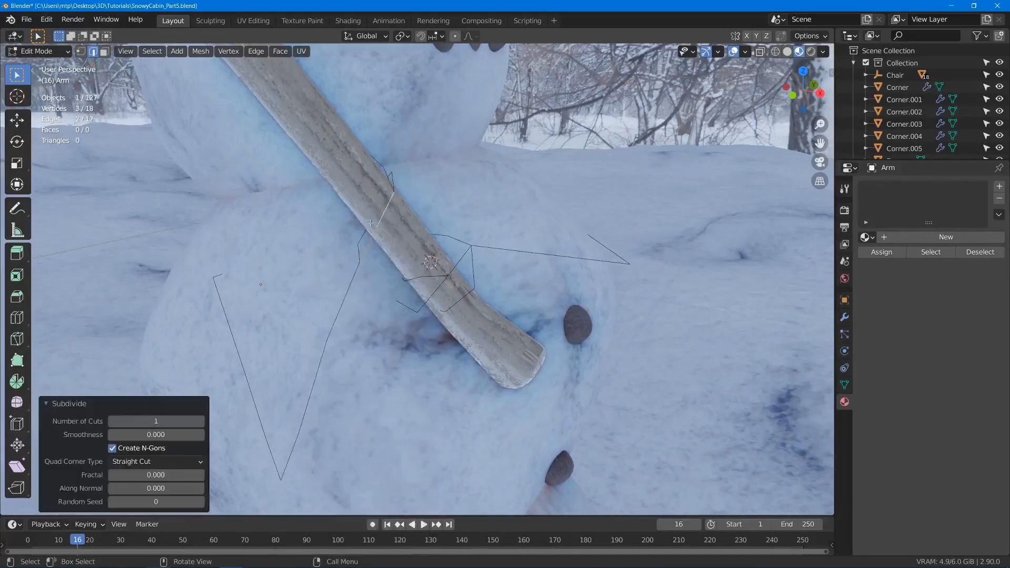
key(g)
click(379, 176)
middle_drag(378, 178, 348, 219)
key(g)
click(364, 274)
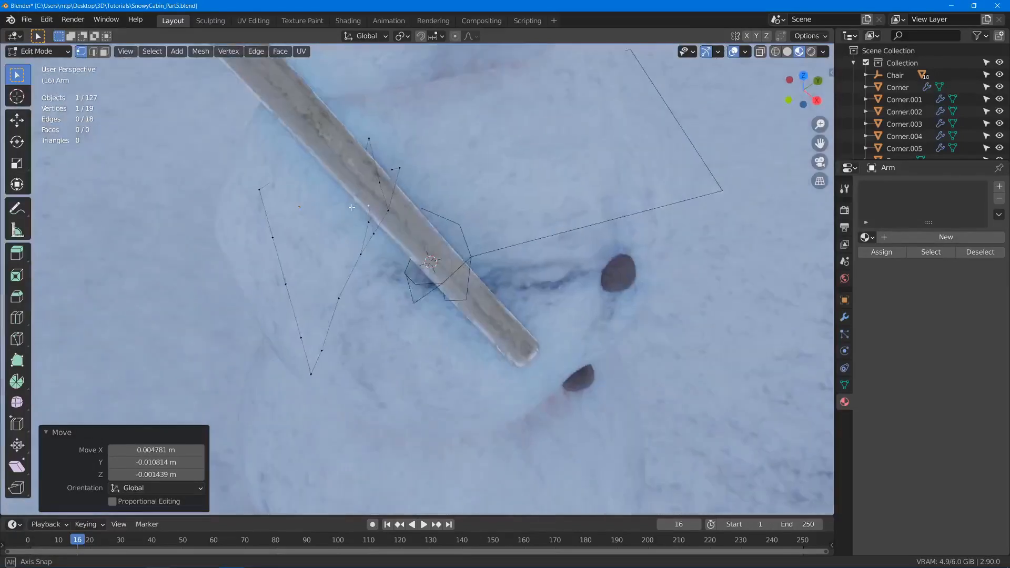
- Extrude a final finger segment on the second arm's hand, adjust a finger vertex, and finish editing the arm
key(e)
click(335, 181)
middle_drag(335, 181, 454, 147)
key(g)
click(349, 205)
key(Tab)
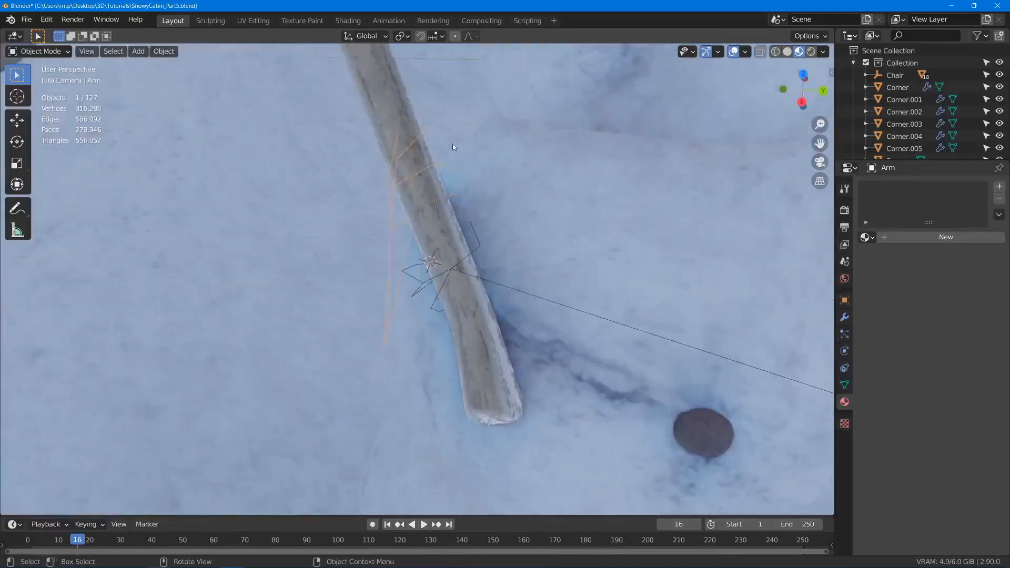
- Add a Skin modifier to the second arm
scroll(503, 262, down, 4)
middle_drag(503, 262, 536, 257)
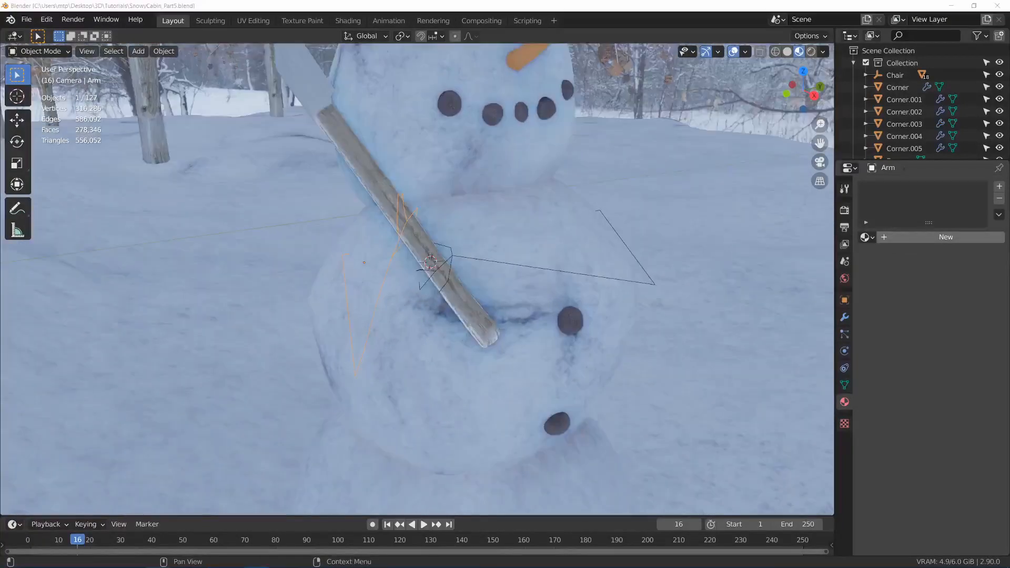
click(844, 317)
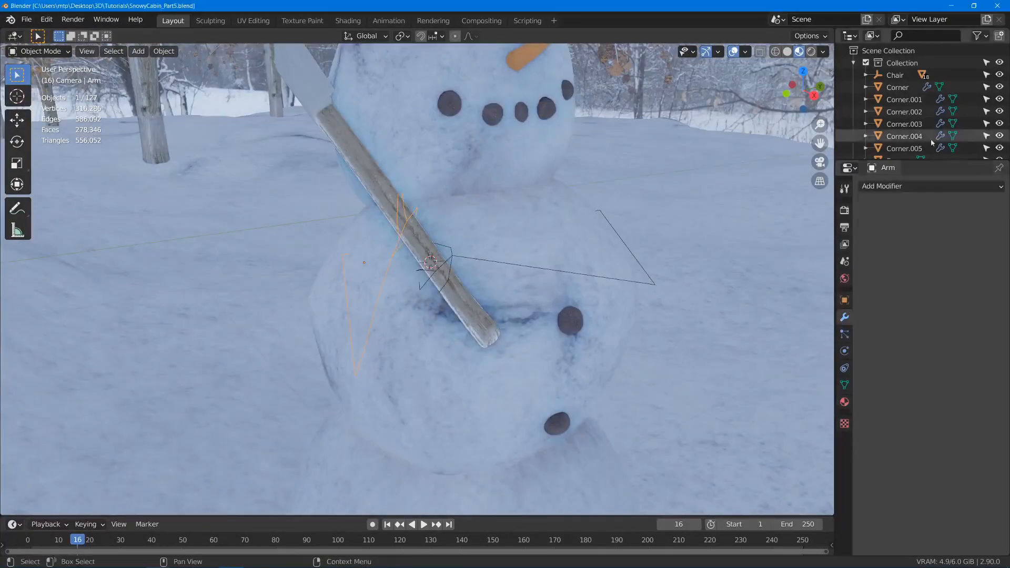
click(905, 187)
click(758, 361)
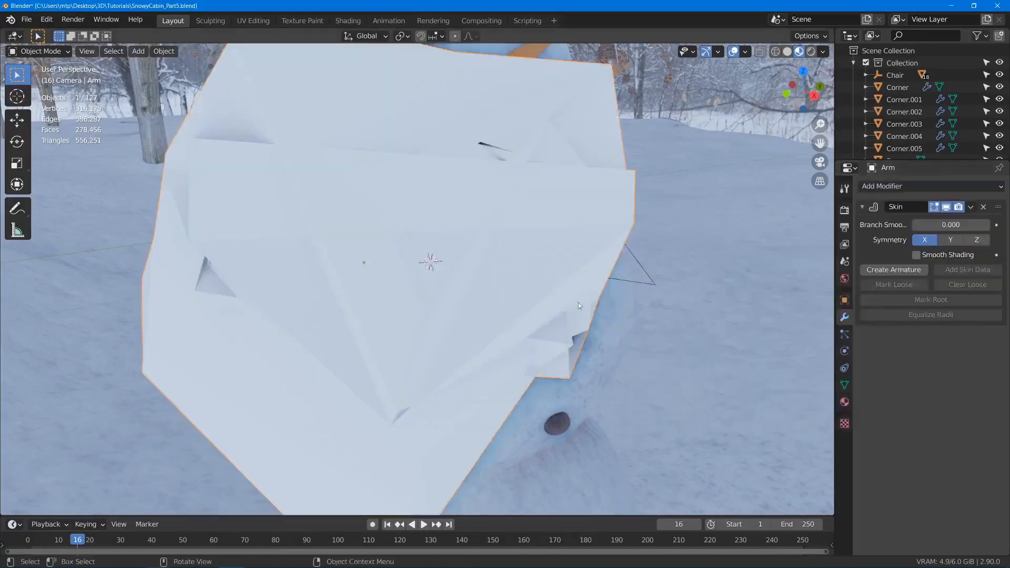
- Shrink the skin radius of all the second arm's vertices by factors of about 0.153 and 0.704
middle_drag(579, 302, 568, 277)
key(Tab)
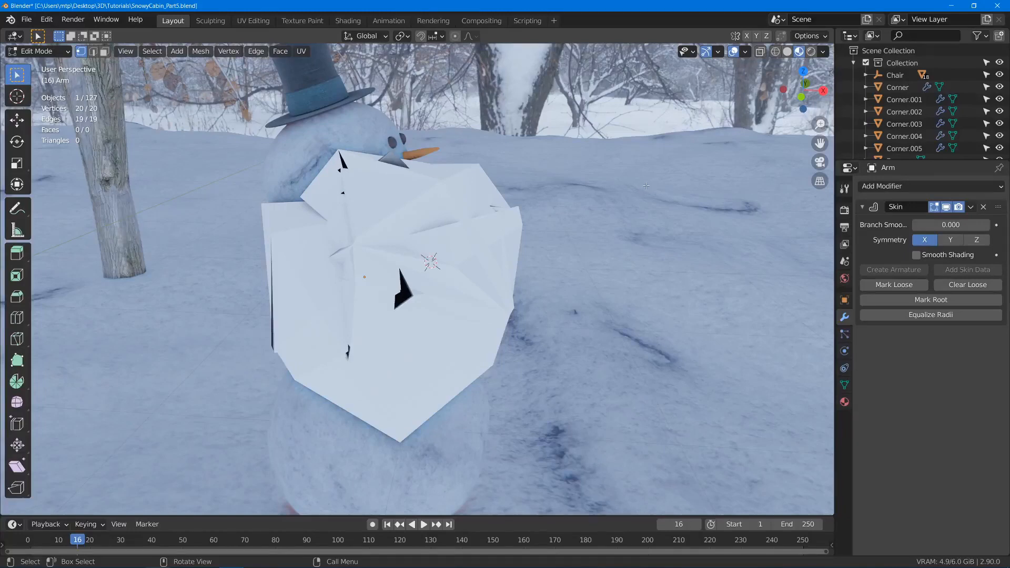
key(ctrl+a)
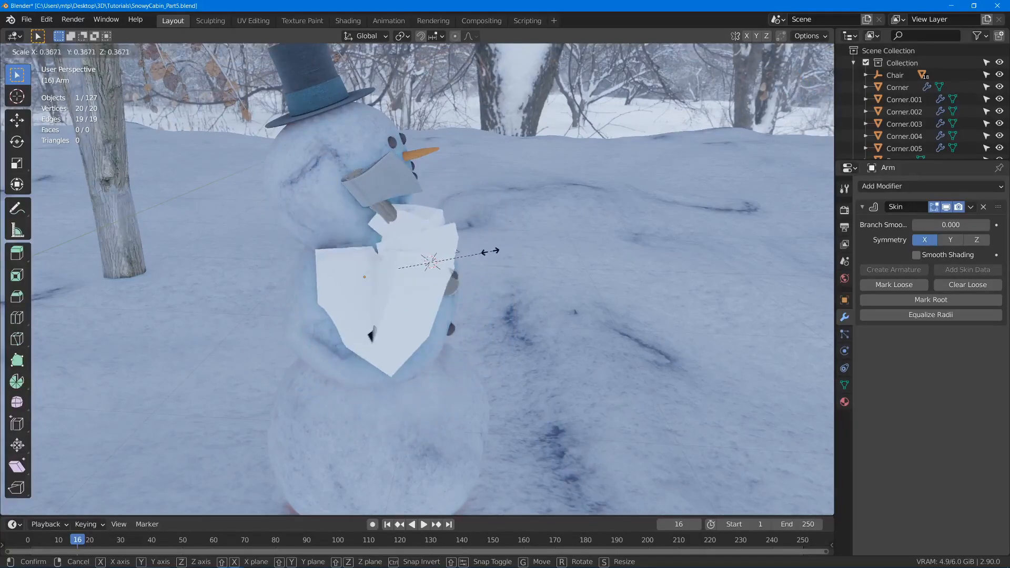
click(458, 258)
scroll(457, 258, up, 3)
key(ctrl+a)
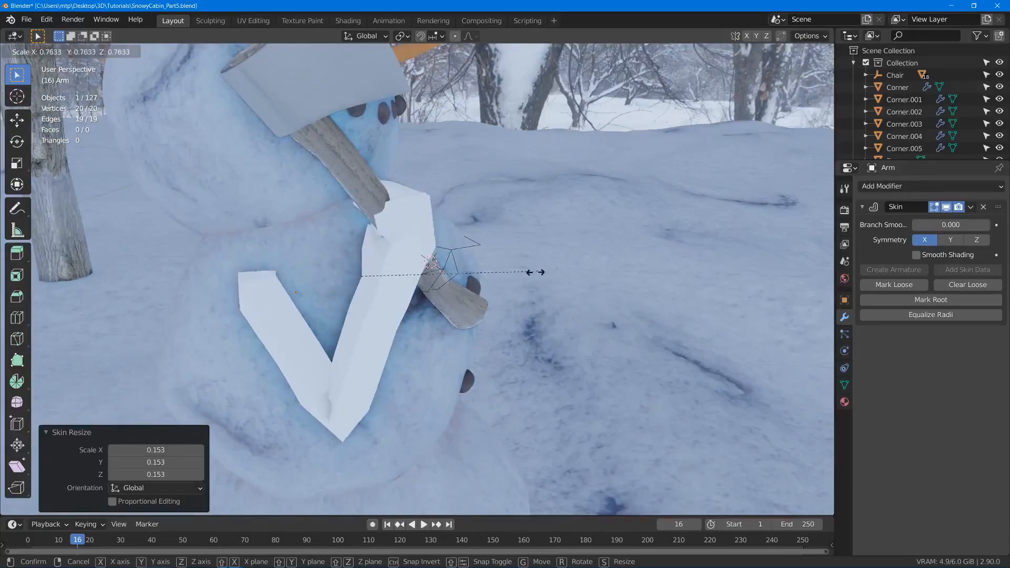
click(535, 272)
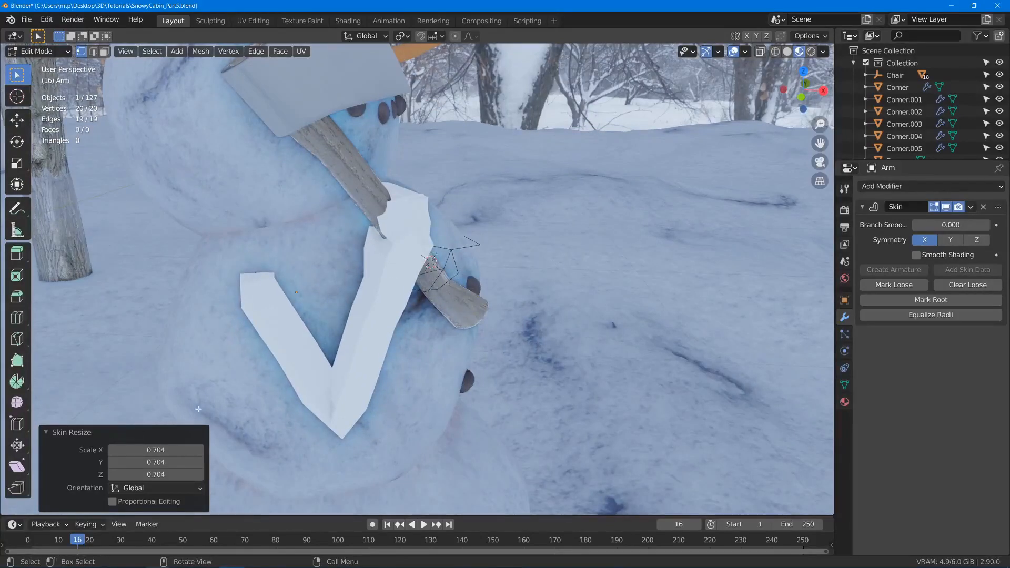
- Thin the second arm's skin further with resize factors of about 0.513 and 0.694
key(ctrl+a)
click(479, 340)
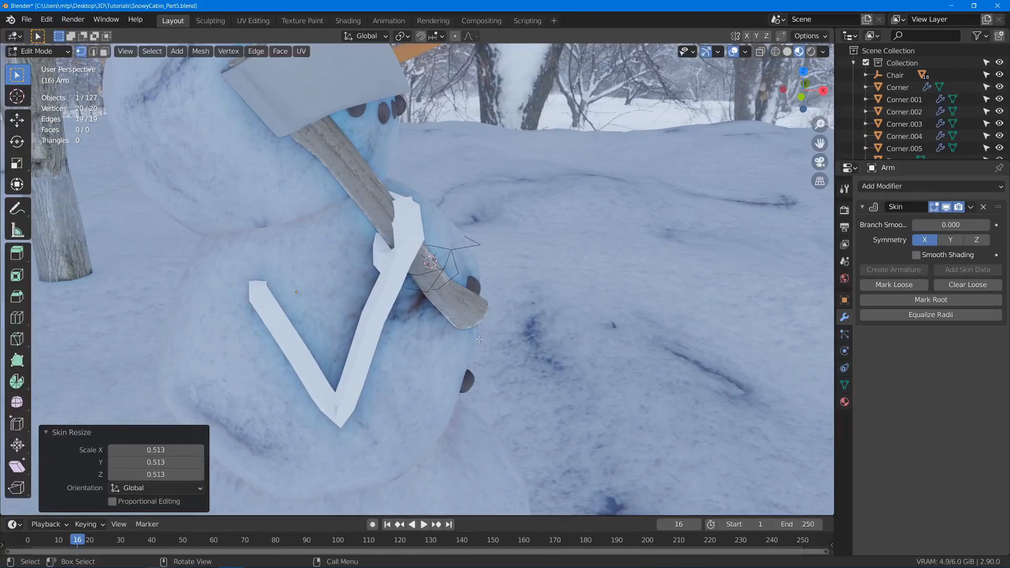
middle_drag(480, 340, 513, 333)
key(ctrl+a)
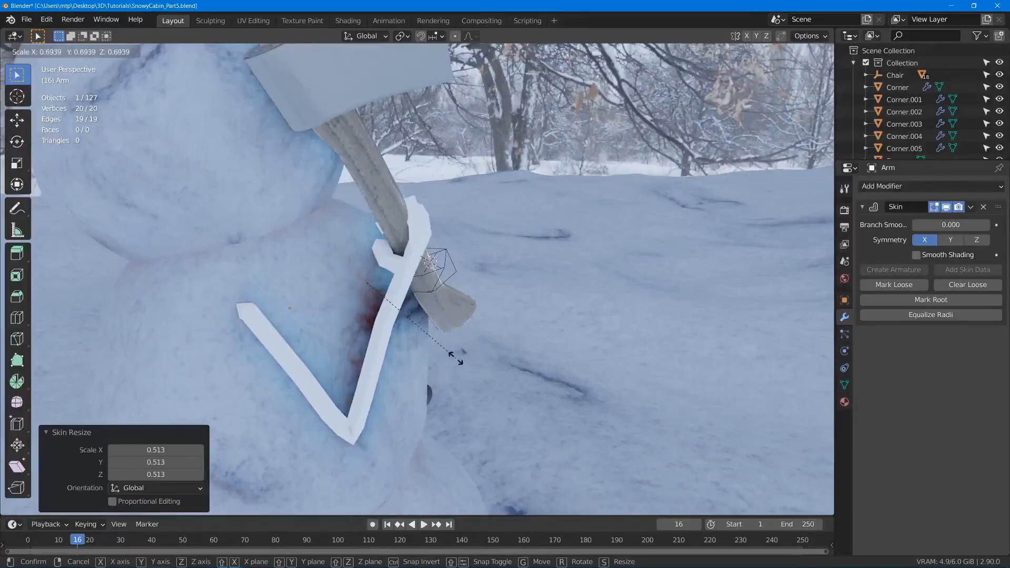
click(456, 358)
middle_drag(455, 358, 396, 291)
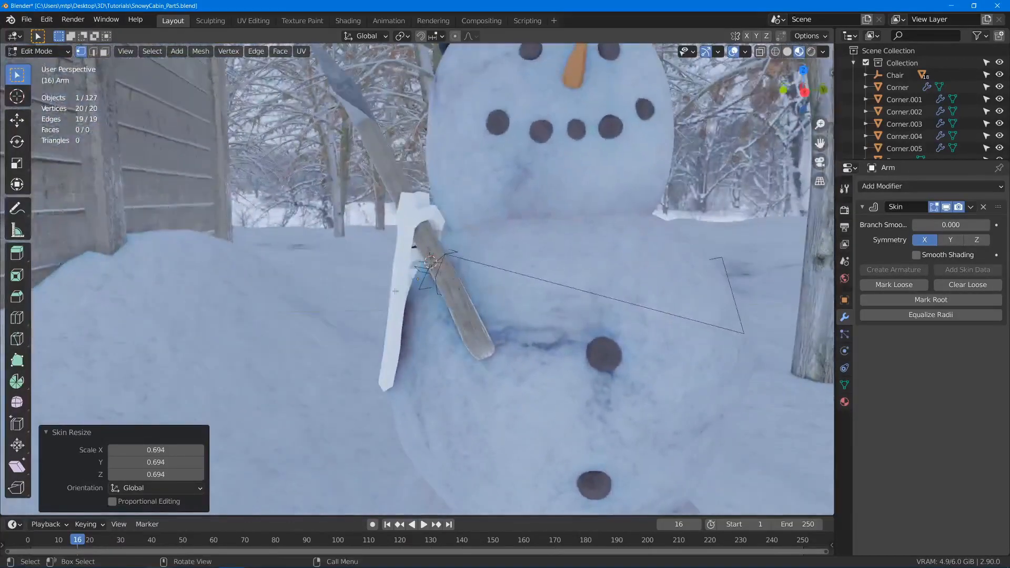
- Finish editing the second arm and add a Skin modifier to the first arm, Arm.001
key(Tab)
click(469, 263)
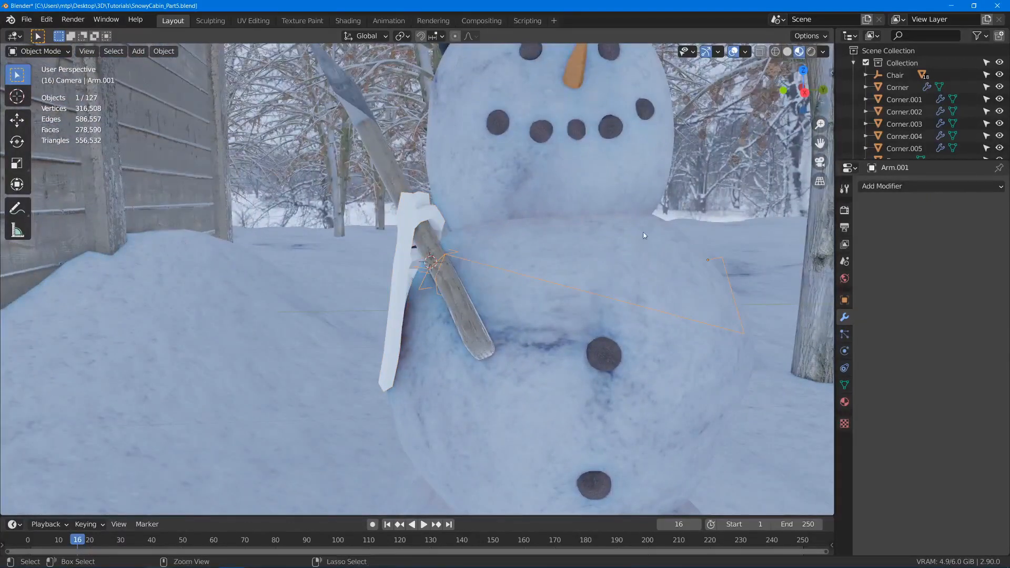
click(893, 188)
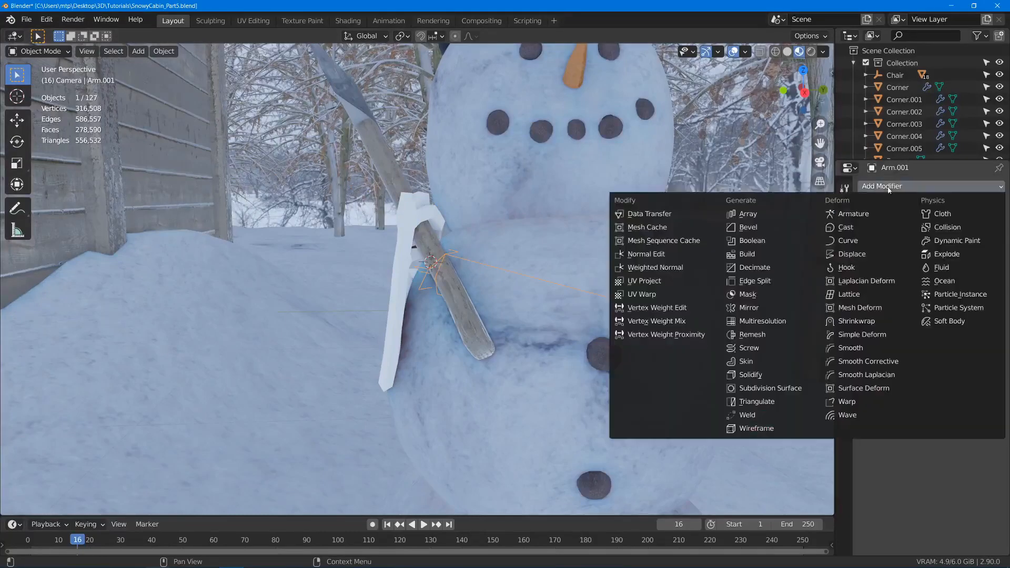
click(760, 361)
- Shrink the skin radius of all the first arm's vertices, ending with a resize factor of about 0.173
key(Tab)
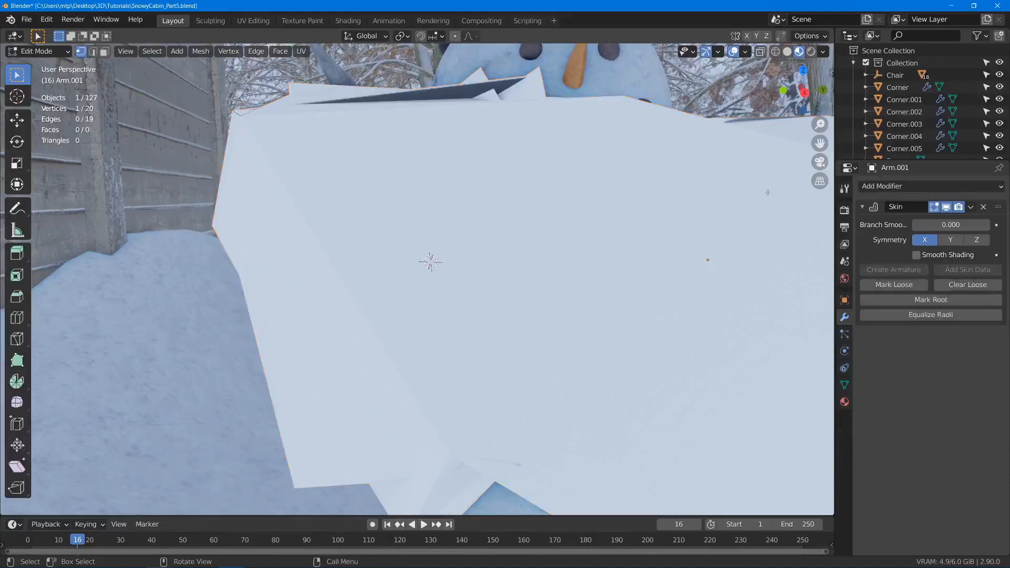
right_click(703, 232)
key(Escape)
key(a)
key(s)
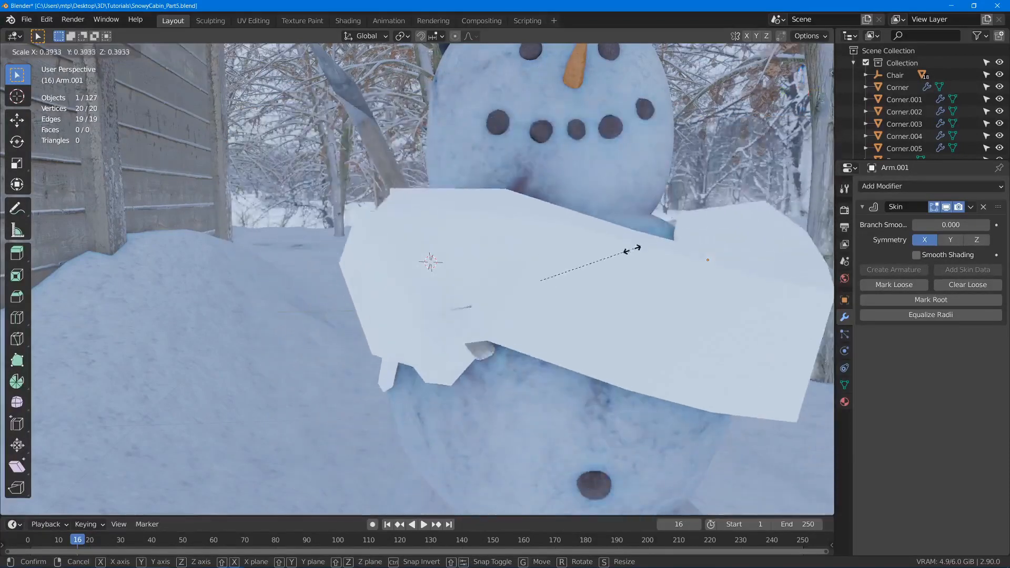
click(627, 250)
key(ctrl+a)
click(583, 272)
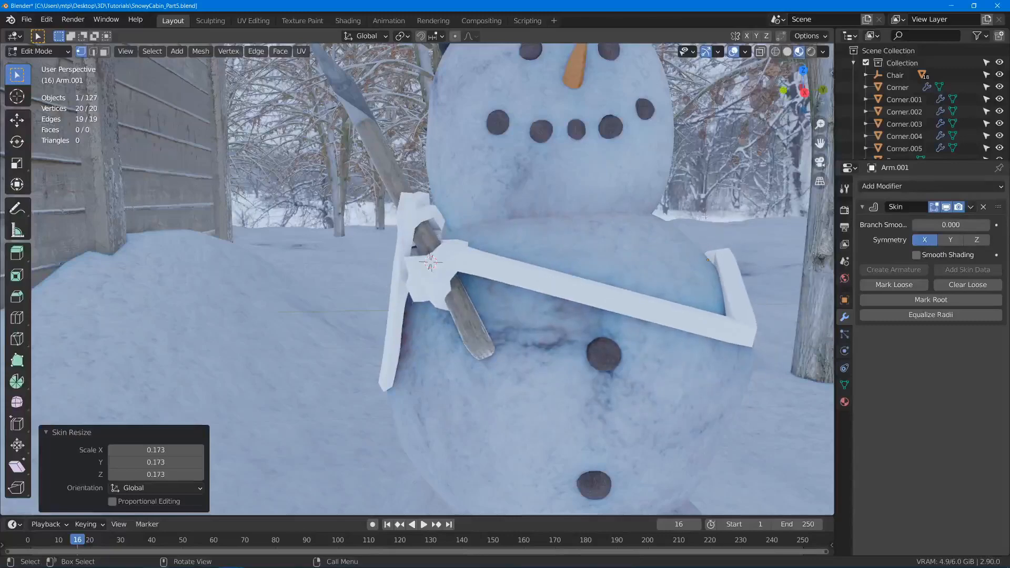
- Scale the first arm's skin down further to match the second arm's thickness and finish editing the arm
key(ctrl+a)
click(626, 247)
middle_drag(626, 247, 650, 204)
key(ctrl+a)
click(627, 231)
key(Tab)
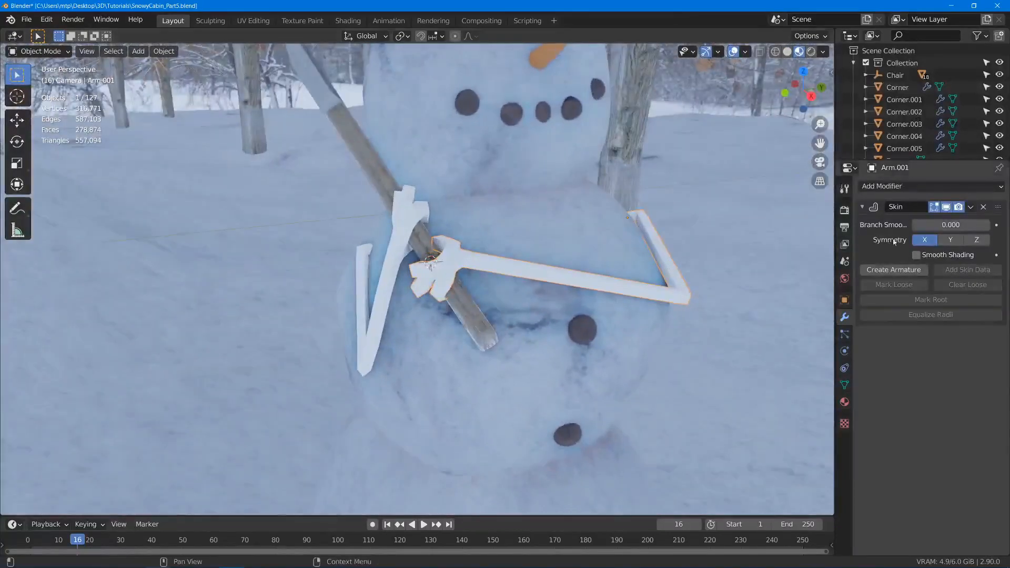
- Subdivide the first arm's base mesh by adding a Subdivision Surface modifier, placing it before the Skin modifier and applying it
click(868, 189)
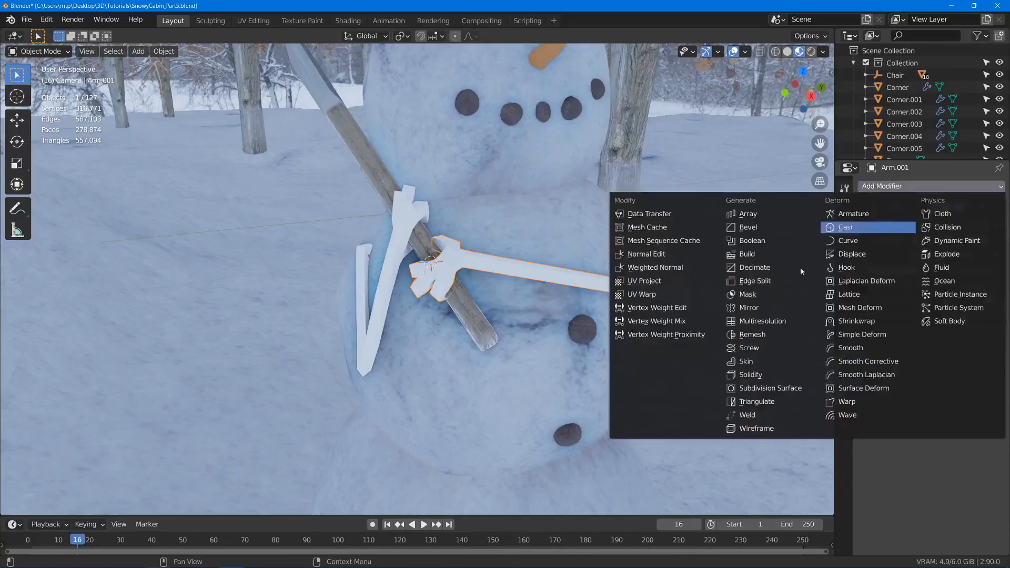
click(784, 378)
scroll(460, 273, up, 5)
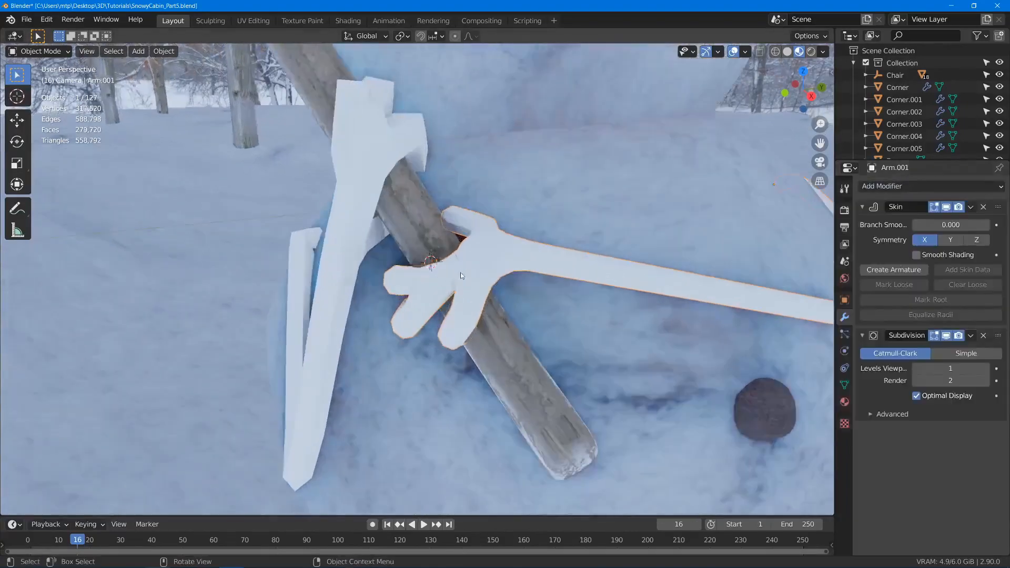
middle_drag(460, 272, 547, 270)
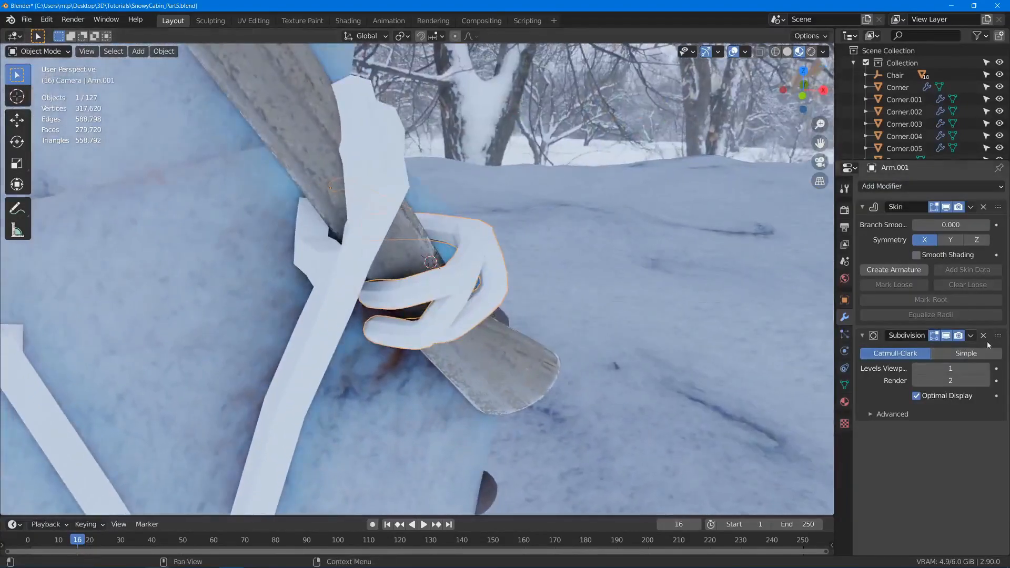
drag(989, 339, 979, 210)
key(ctrl+a)
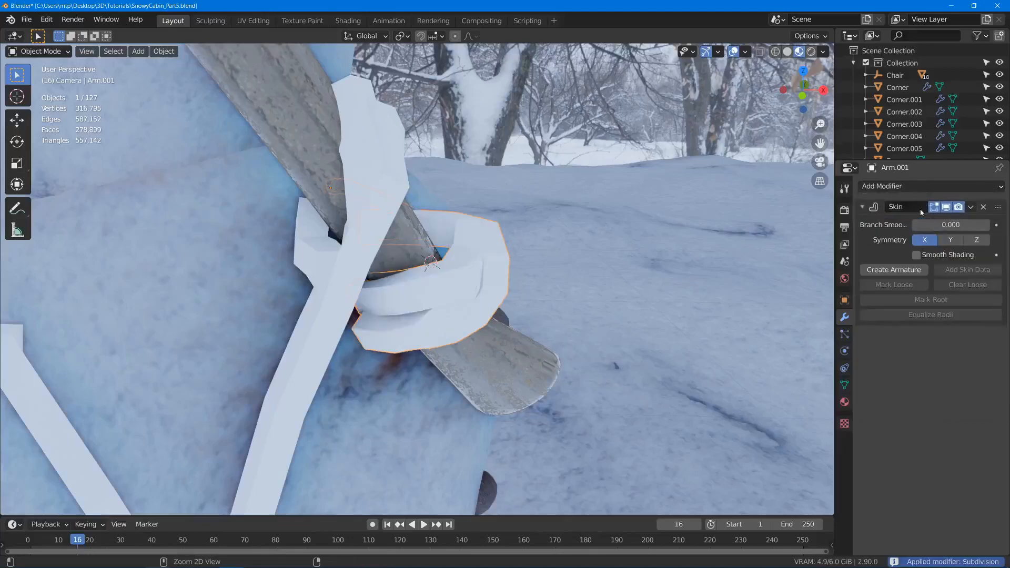
- Add another Subdivision Surface modifier to the first arm, after its Skin modifier, to smooth the skin
middle_drag(703, 237, 559, 292)
scroll(559, 293, down, 2)
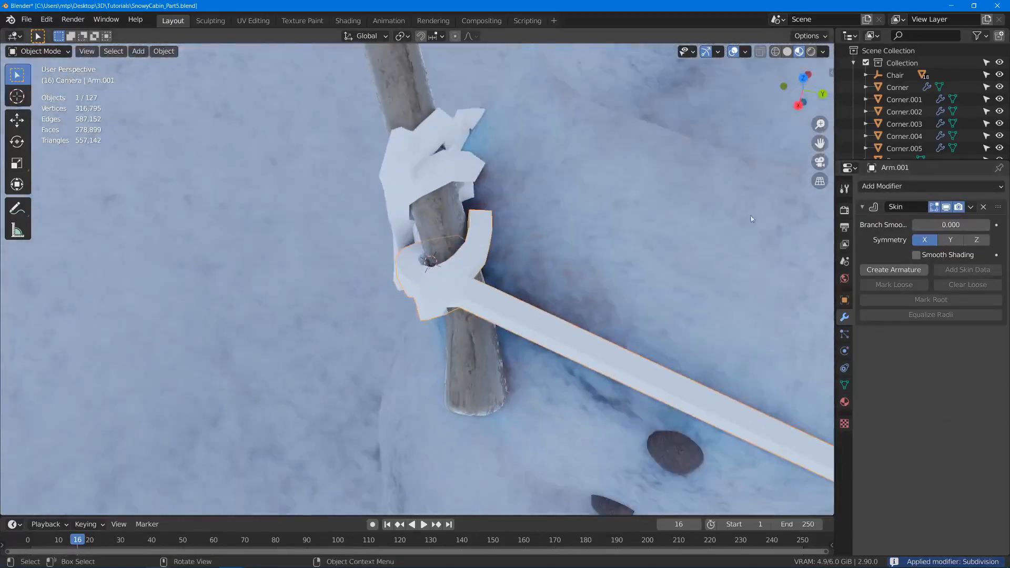
click(887, 190)
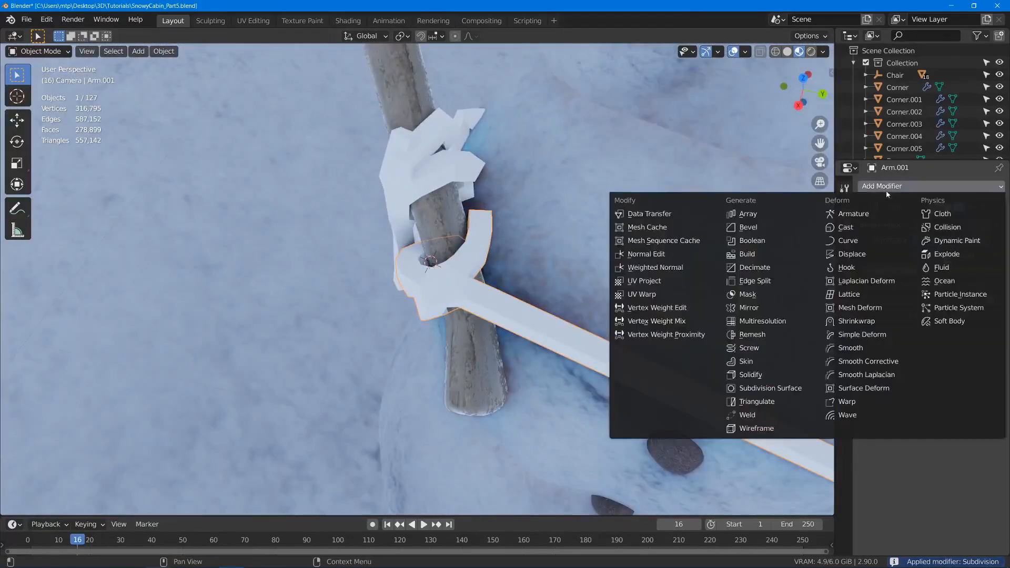
click(758, 389)
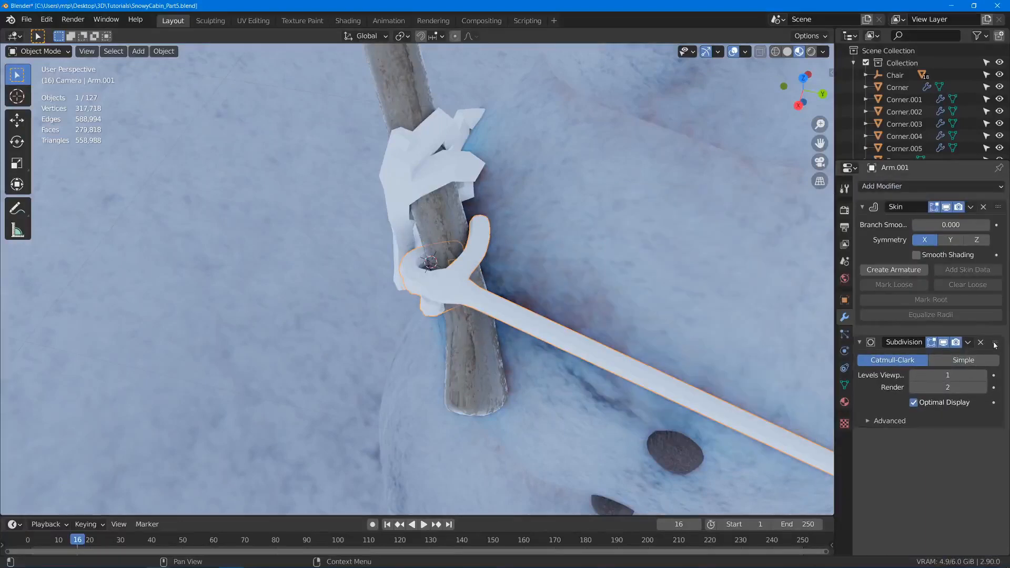
drag(994, 343, 993, 343)
- Subdivide the second arm's base mesh with a Subdivision Surface modifier placed before the Skin modifier and applied
scroll(627, 299, down, 6)
middle_drag(627, 299, 552, 274)
scroll(579, 236, up, 6)
click(597, 227)
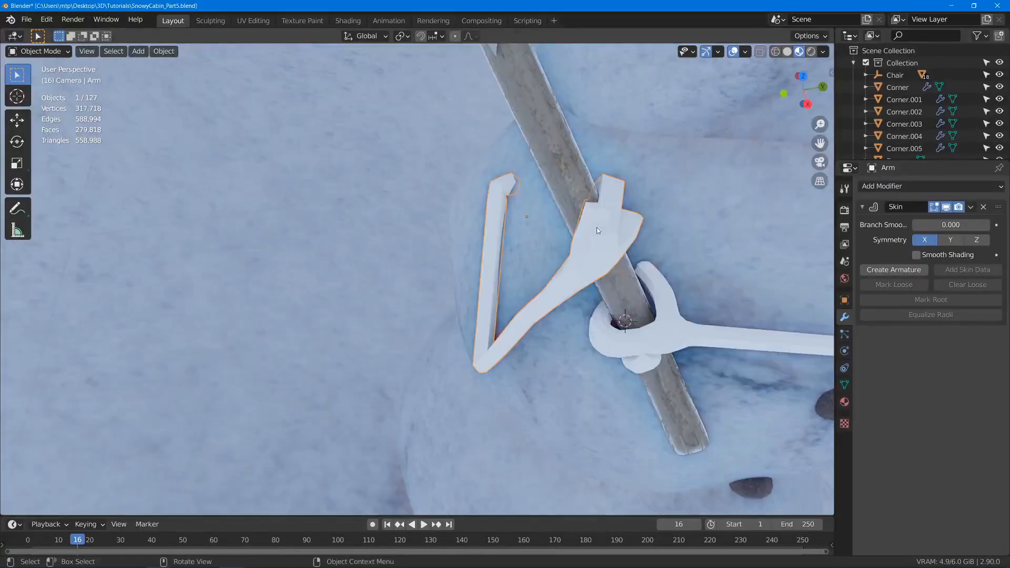
click(889, 186)
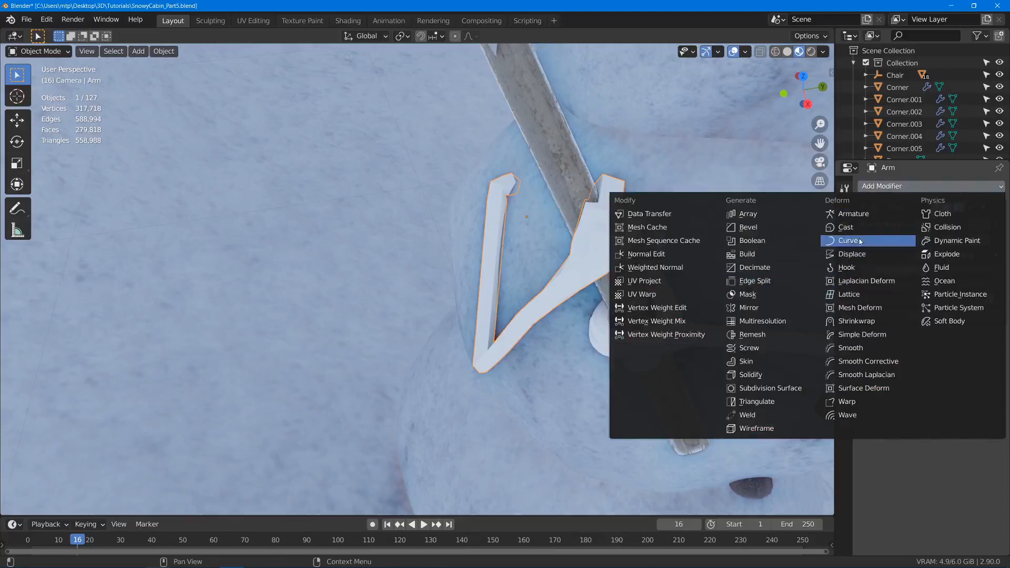
click(780, 389)
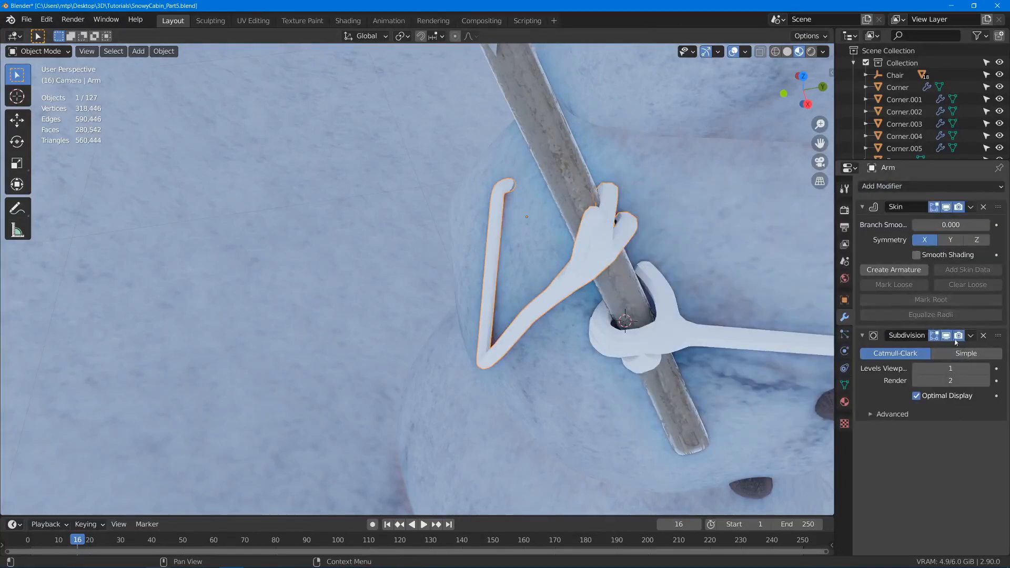
key(ctrl+a)
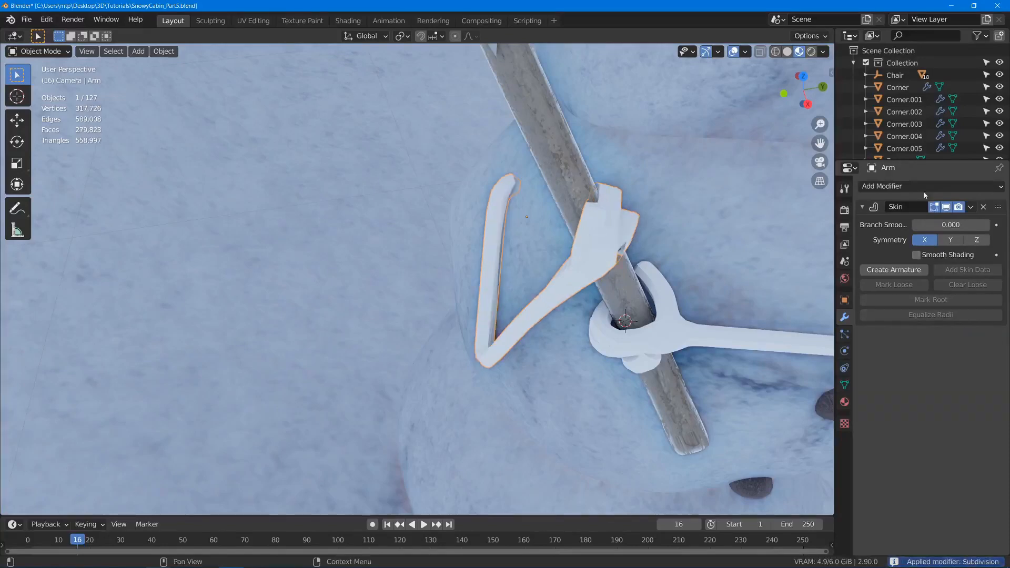
- Add another Subdivision Surface modifier to the second arm, after its Skin modifier
click(924, 192)
click(777, 389)
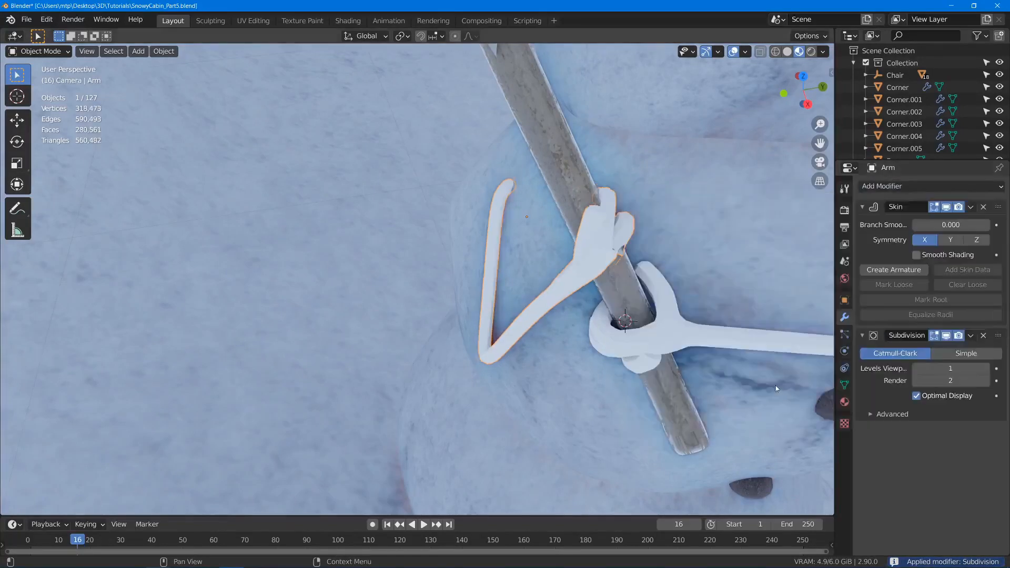
middle_drag(777, 389, 584, 247)
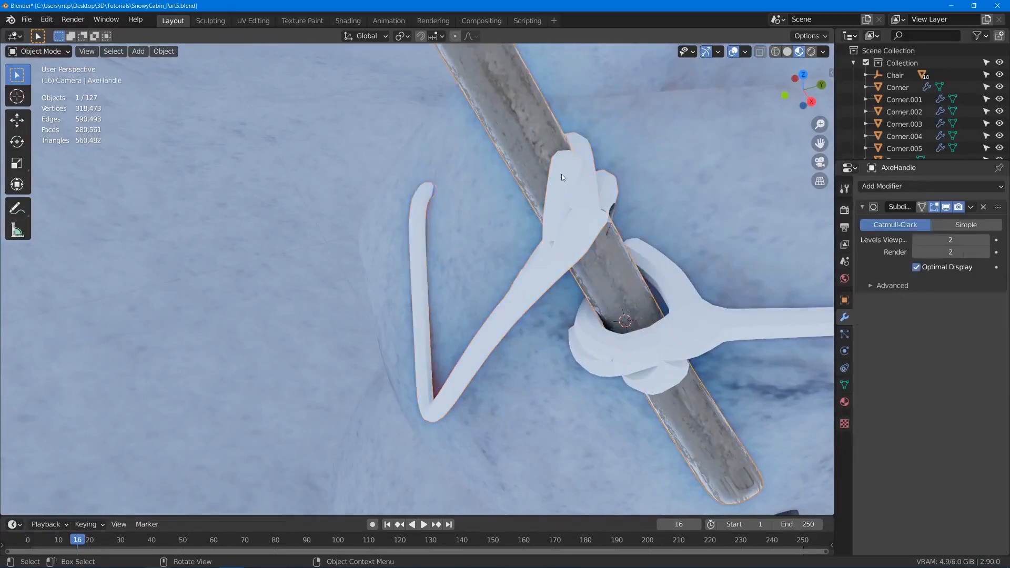
- Start editing the second arm and move individual forearm and hand vertices slightly to make the stick irregular
key(Tab)
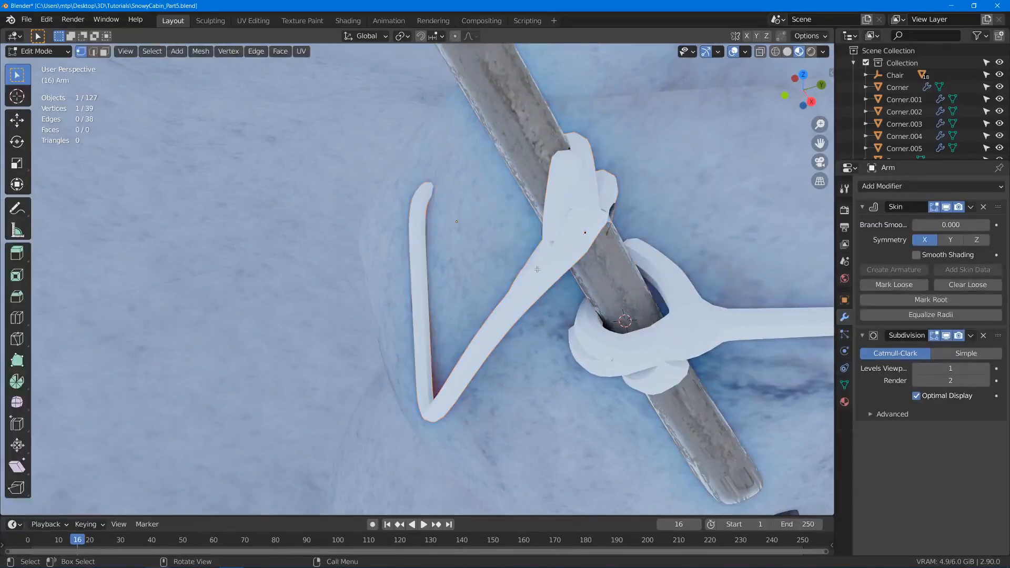
key(g)
click(527, 266)
middle_drag(527, 266, 592, 316)
click(510, 278)
key(g)
click(506, 274)
click(510, 313)
key(g)
click(512, 323)
click(604, 400)
key(g)
click(609, 393)
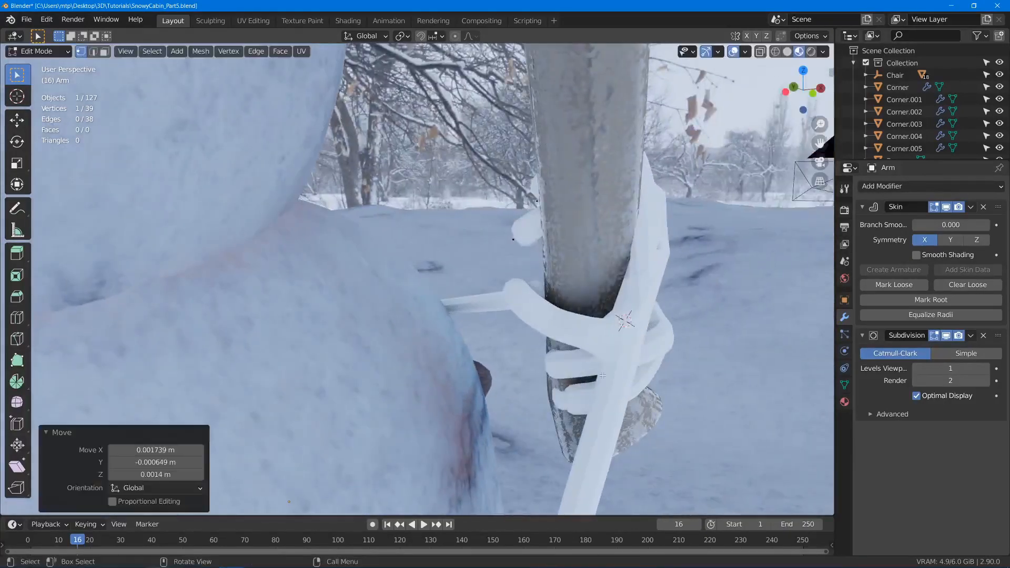
- Taper the second arm's fingers with a proportional skin resize of -0.050 from a fingertip, using a proportional size of 0.135
middle_drag(594, 231, 644, 311)
click(552, 279)
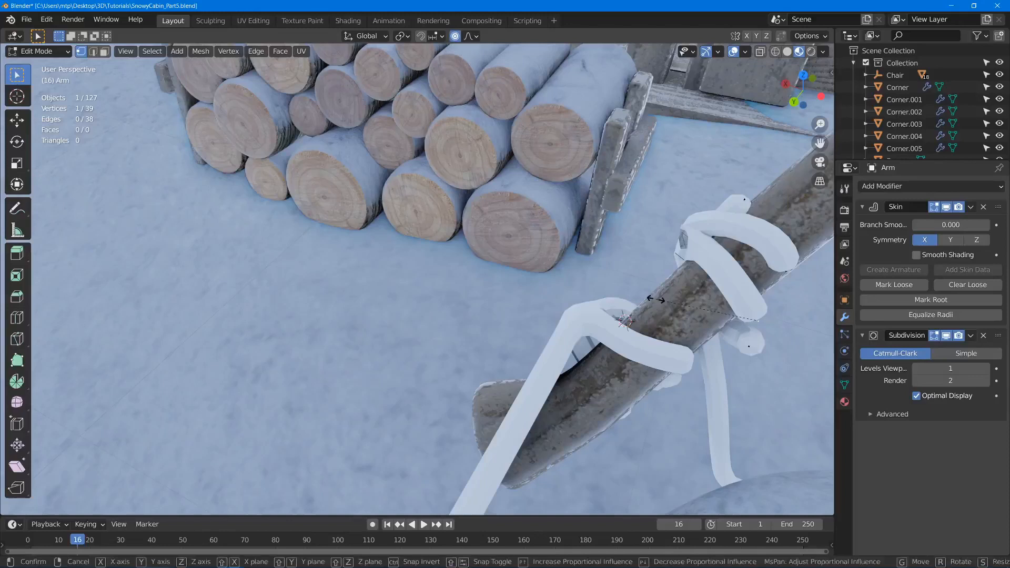
key(s)
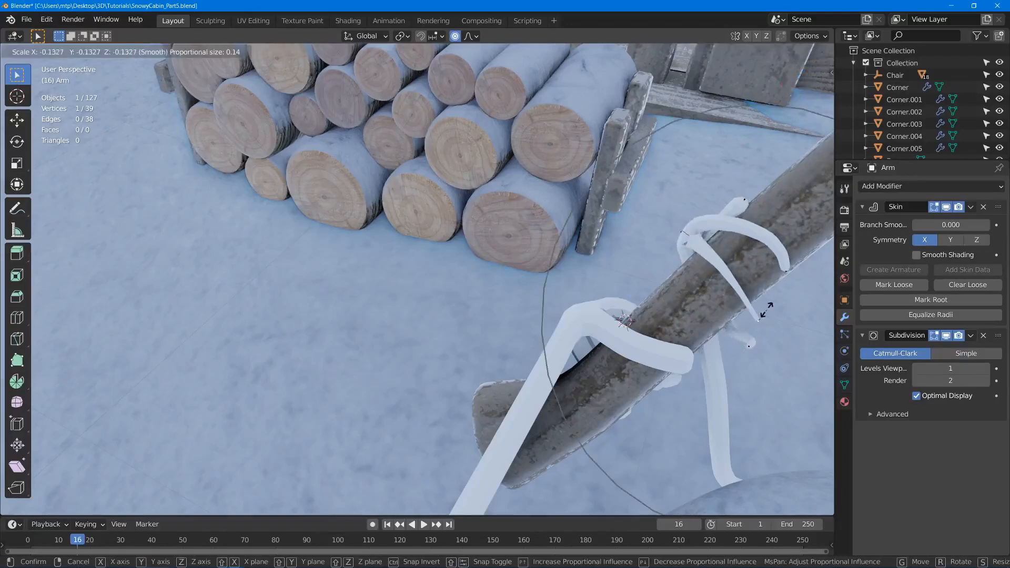
click(762, 317)
key(ctrl+a)
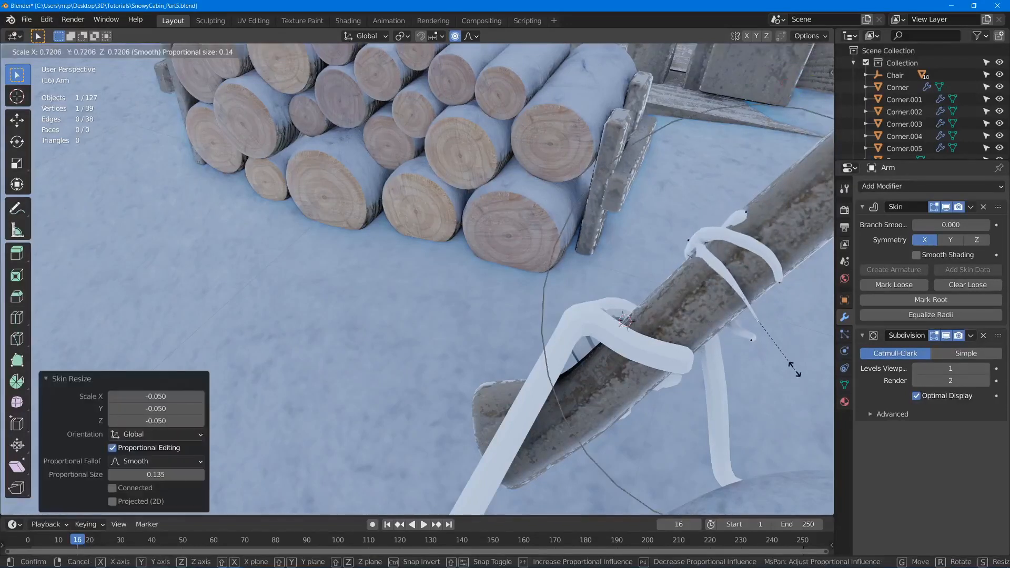
right_click(777, 362)
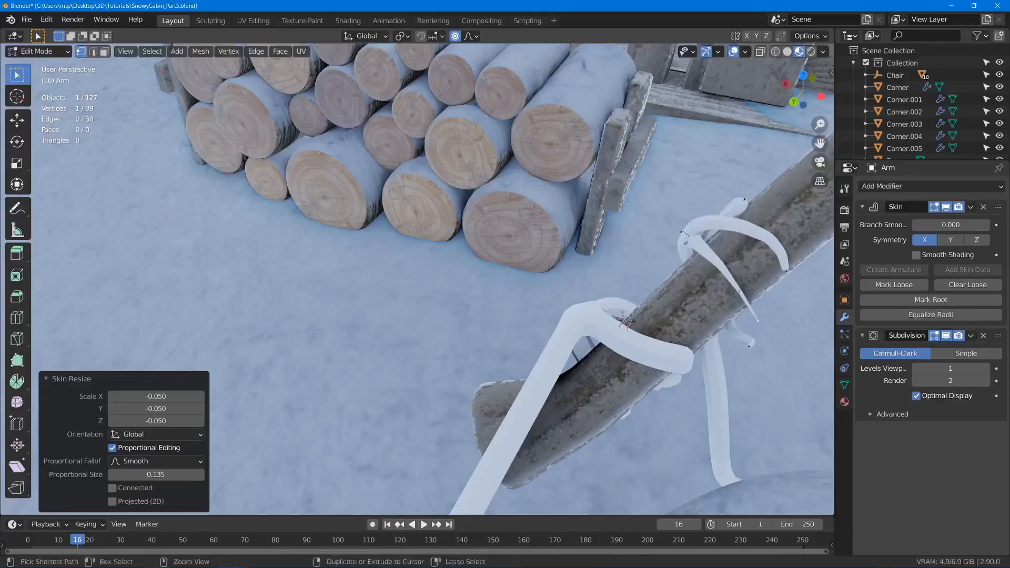
- Thin the second arm's remaining finger ends with proportional skin resize factors of 0.397 and 0.265
key(ctrl+a)
click(752, 343)
middle_drag(752, 342, 667, 221)
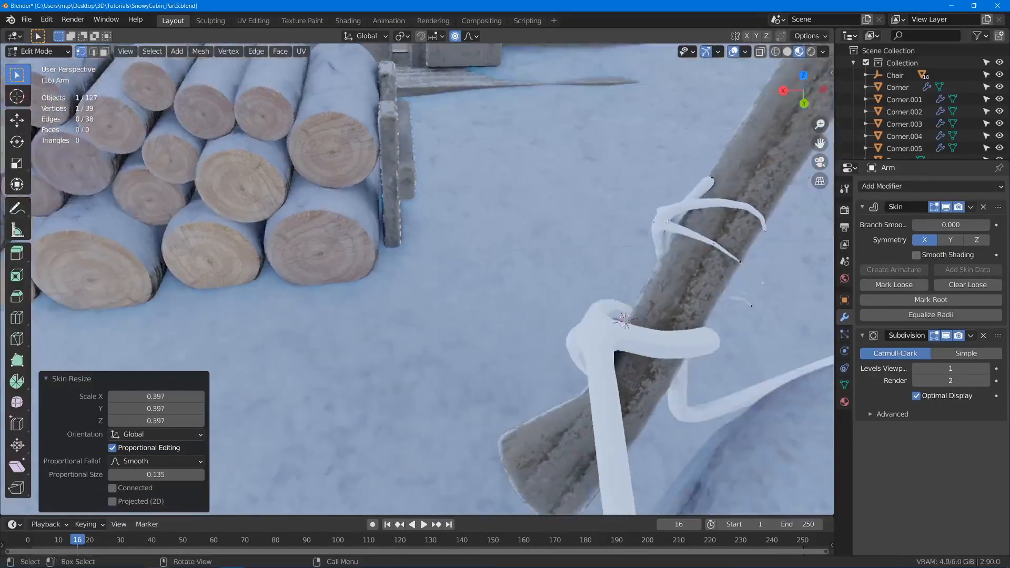
key(ctrl+a)
click(708, 190)
middle_drag(707, 189, 643, 266)
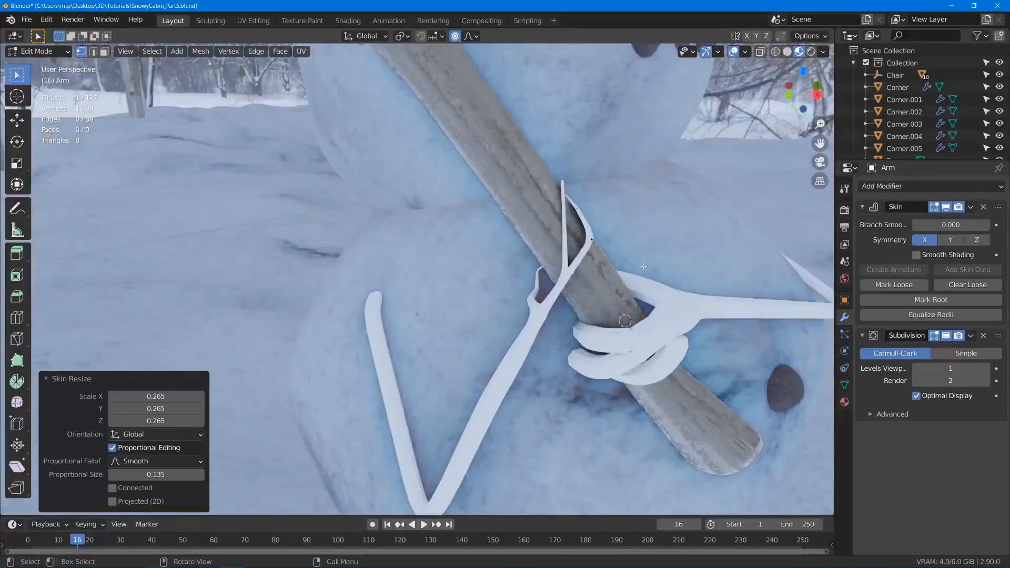
- Thin the second arm's forearm with a proportional skin resize factor of 0.752
scroll(644, 266, down, 2)
shift+middle_drag(537, 371, 565, 240)
key(ctrl+a)
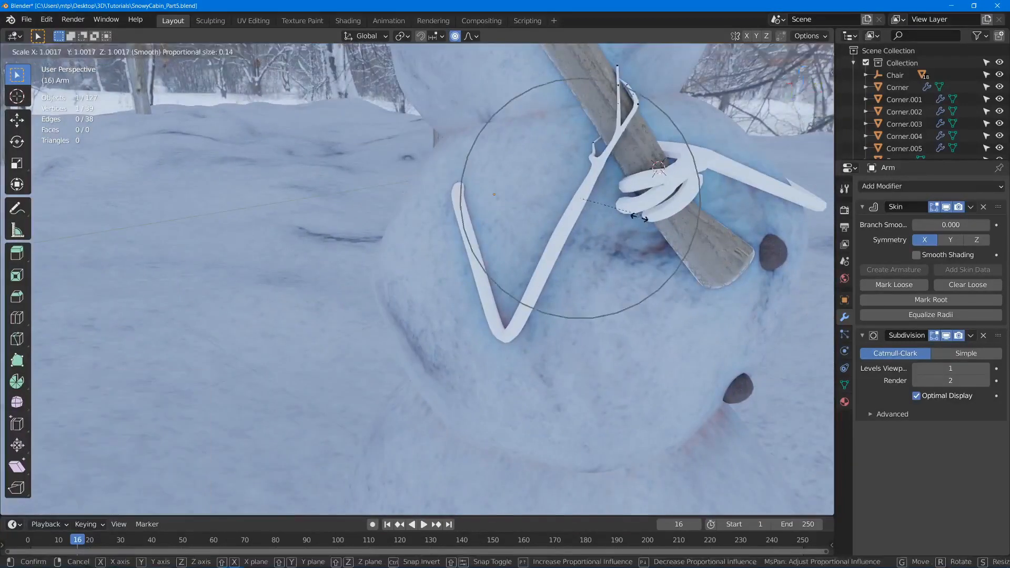
click(631, 221)
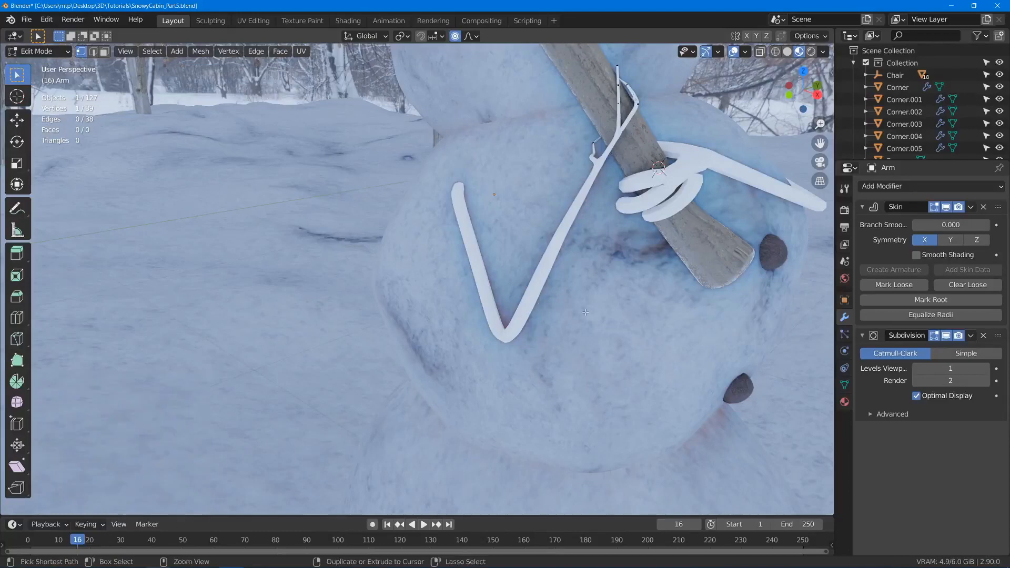
- Vary the second arm's thickness with skin resize factors of 1.208 and 0.810, and thicken its shoulder end
middle_drag(552, 299, 521, 292)
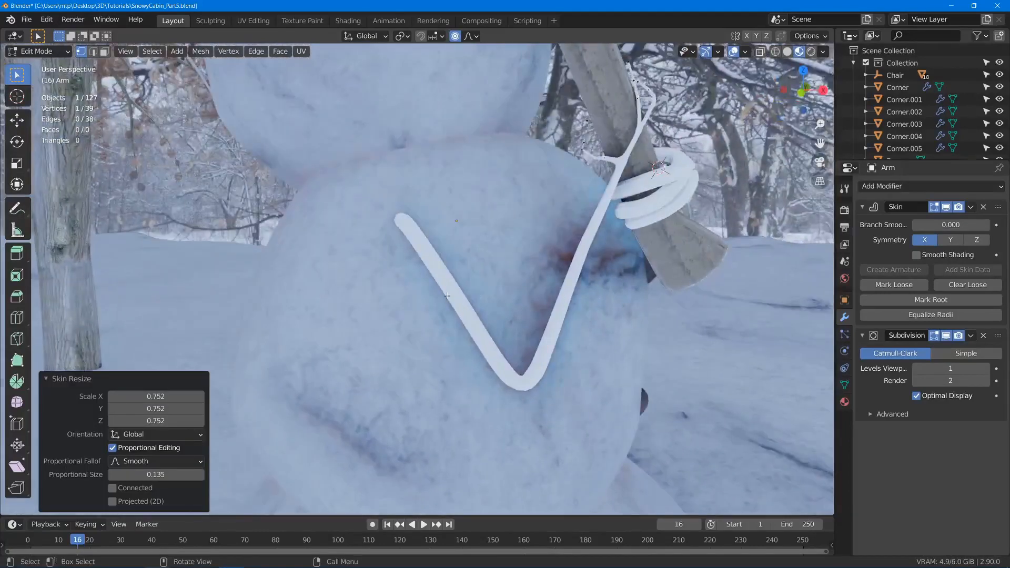
key(ctrl+a)
click(494, 333)
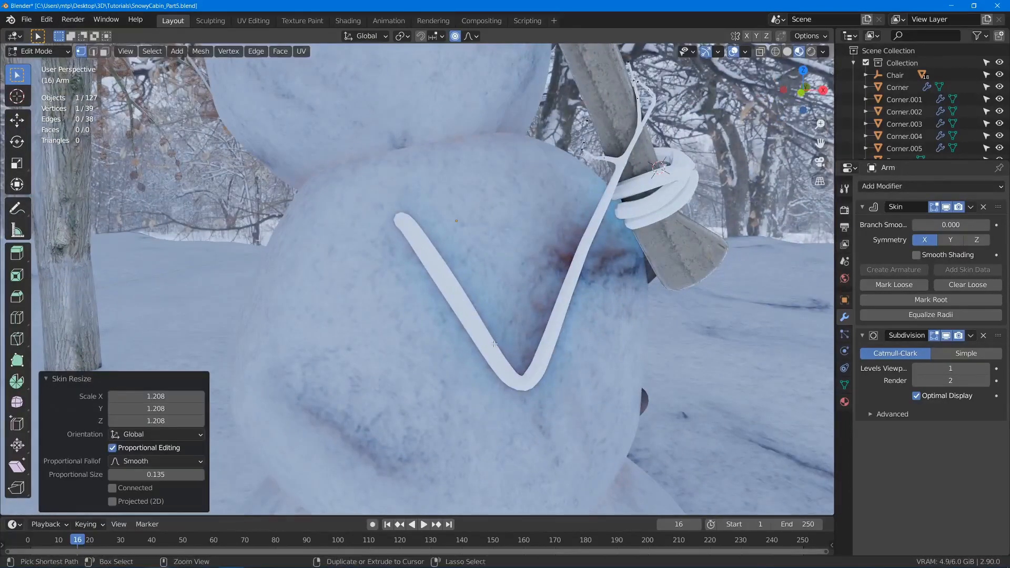
key(ctrl+a)
click(548, 321)
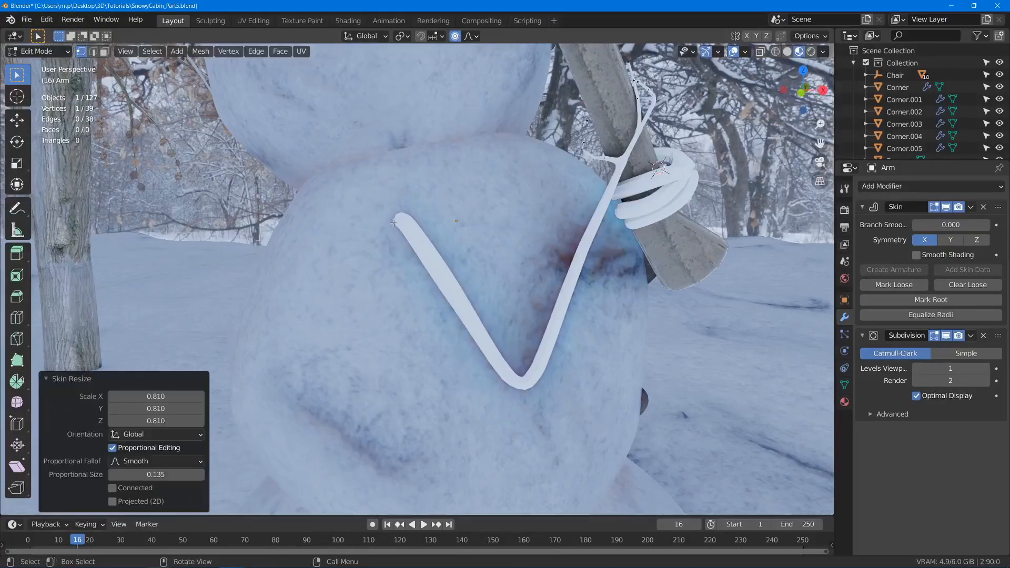
key(ctrl+a)
click(417, 213)
- Bend the second arm's upper section slightly by moving its vertices with a proportional size of 0.063
key(g)
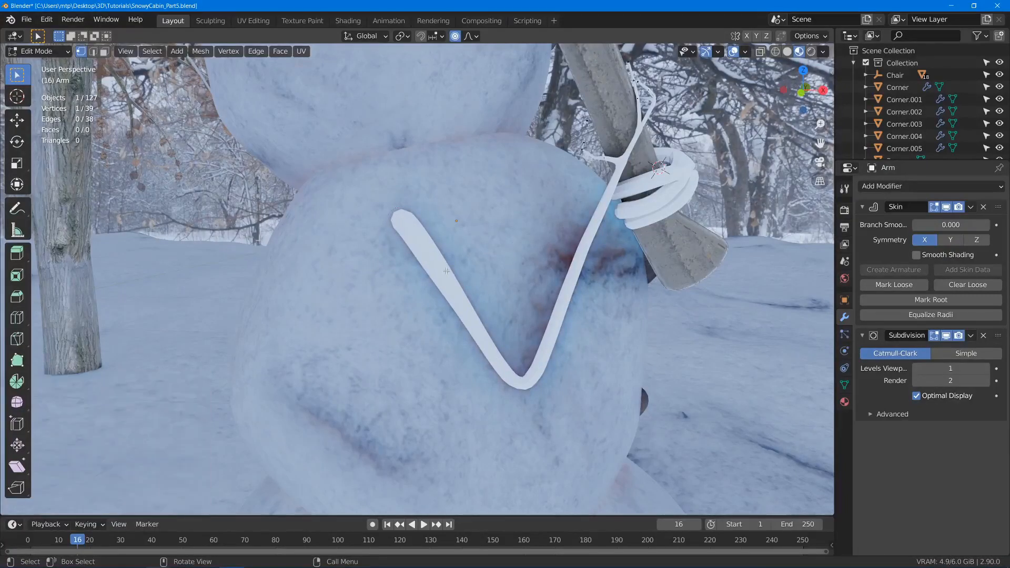
click(450, 270)
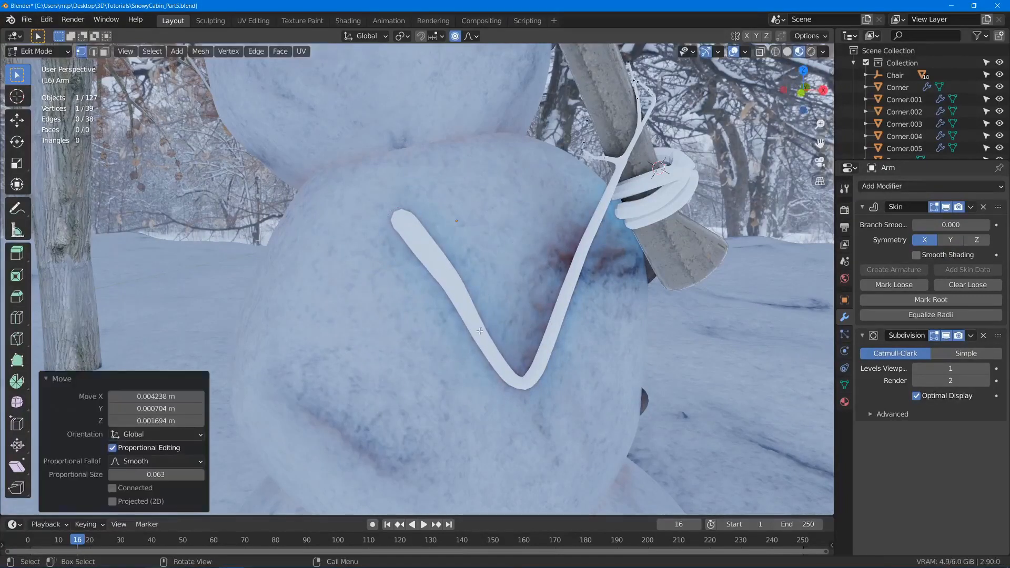
key(g)
click(516, 323)
- Bend the second arm's forearm at several points between elbow and hand, keeping the proportional size at 0.063
key(g)
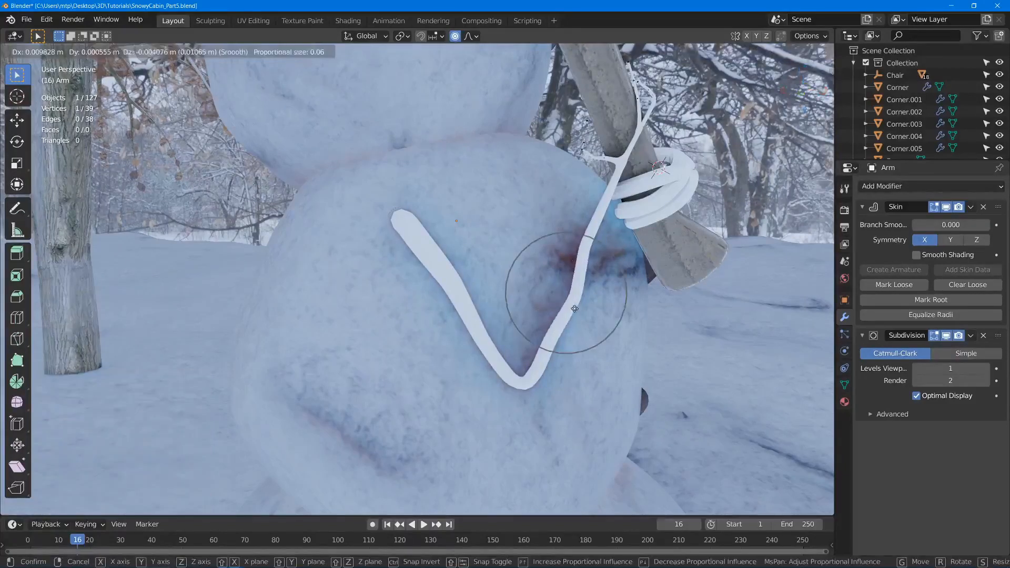
click(572, 307)
key(g)
click(579, 252)
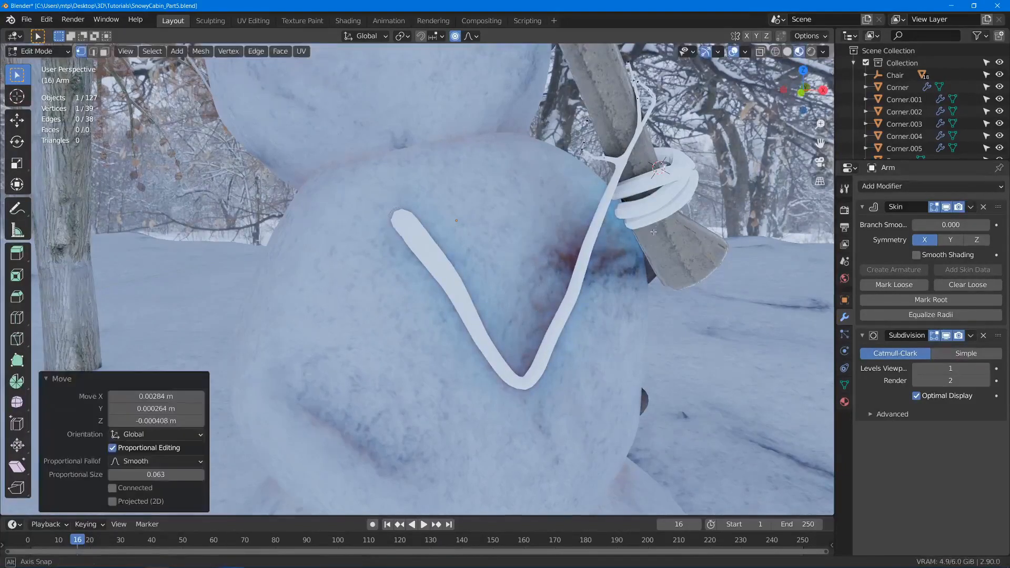
mouse_move(578, 252)
middle_down()
mouse_move(552, 233)
mouse_move(566, 242)
middle_up()
key(g)
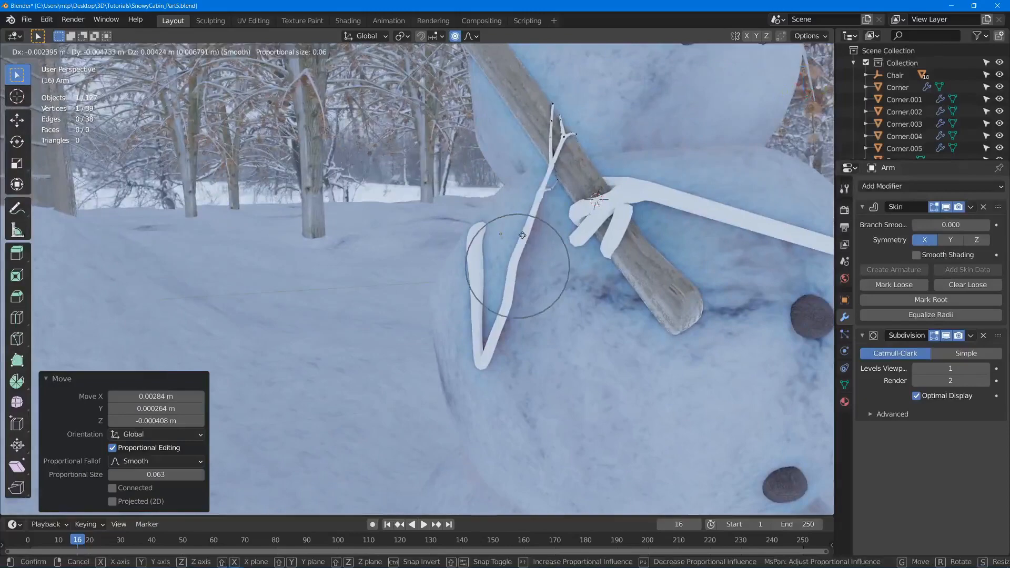
click(536, 213)
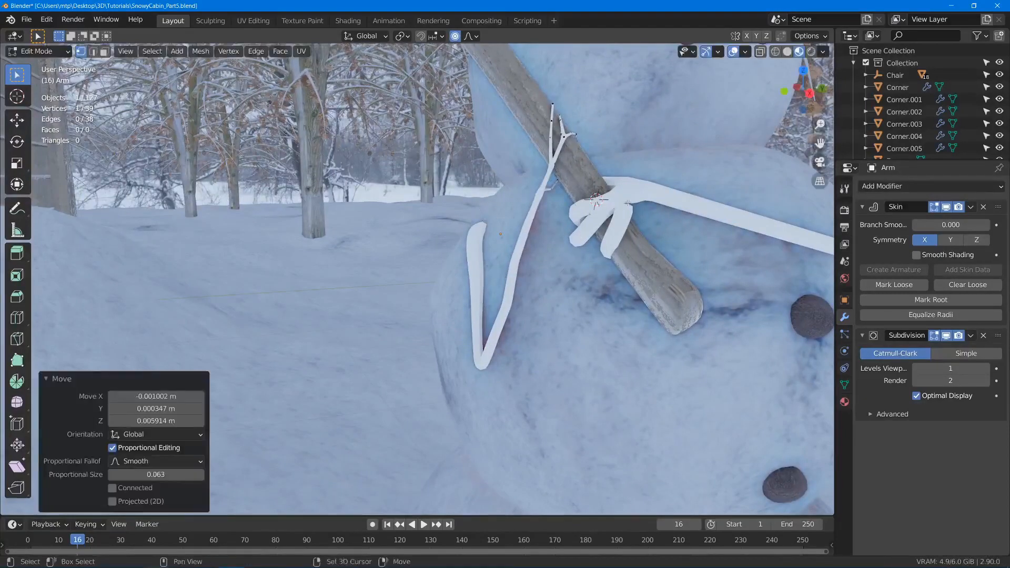
- Switch editing to the first arm, Arm.001, and thin its fingers with a skin resize factor of 0.437 at proportional size 0.164
middle_drag(536, 214, 416, 289)
key(Tab)
key(Tab)
key(s)
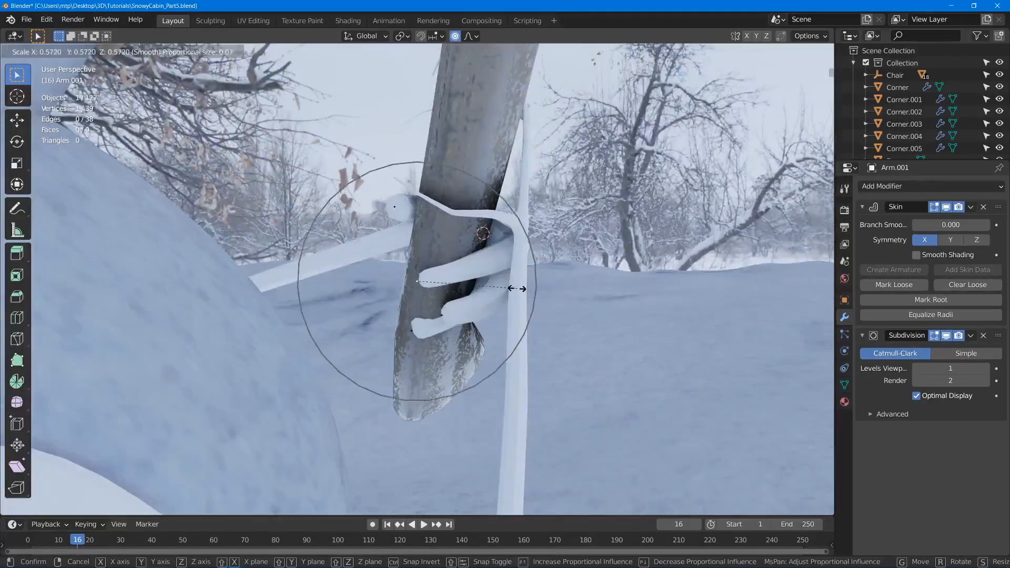
scroll(514, 286, down, 9)
click(491, 279)
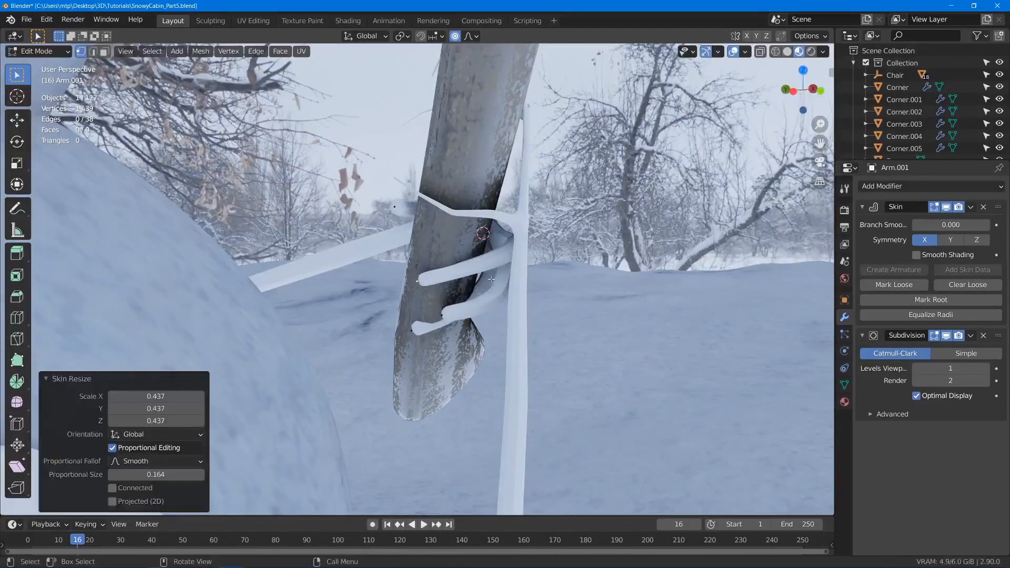
middle_drag(402, 206, 410, 258)
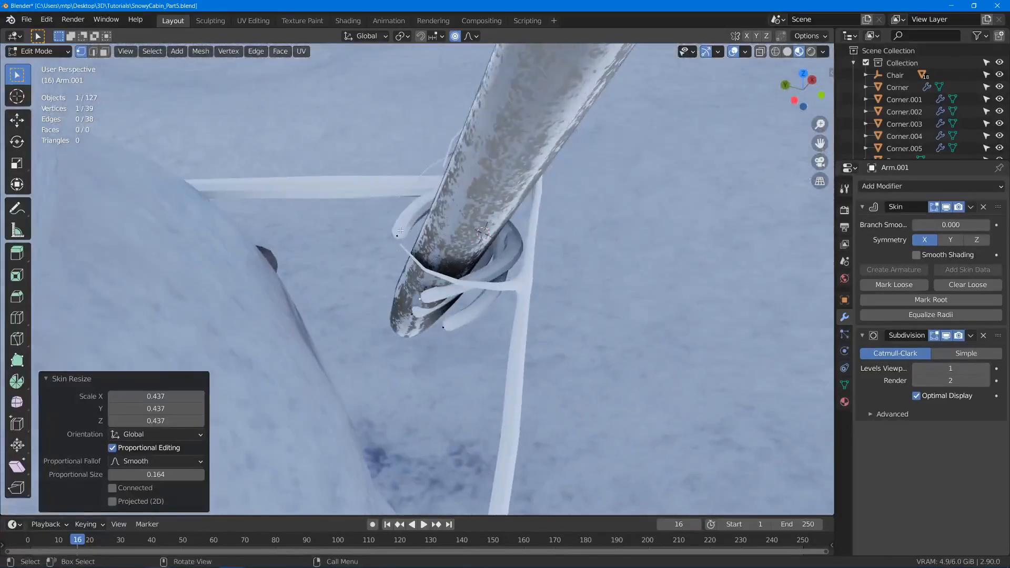
- Thin the tips of Arm.001's fingers around the axe handle, using a skin resize factor of 0.479 at proportional size 0.164
key(s)
click(500, 247)
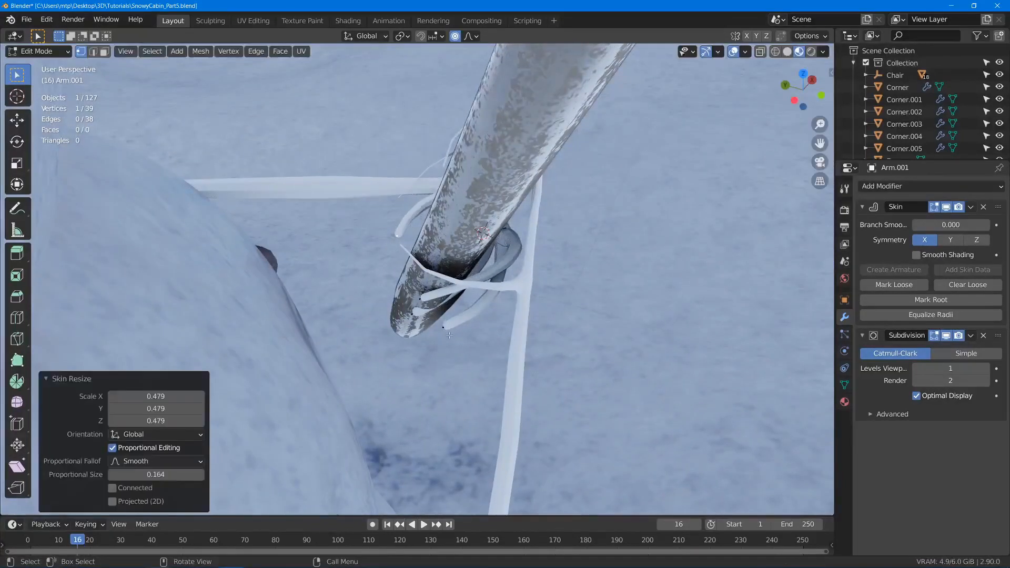
click(443, 327)
key(s)
click(516, 334)
middle_drag(516, 334, 299, 280)
key(Tab)
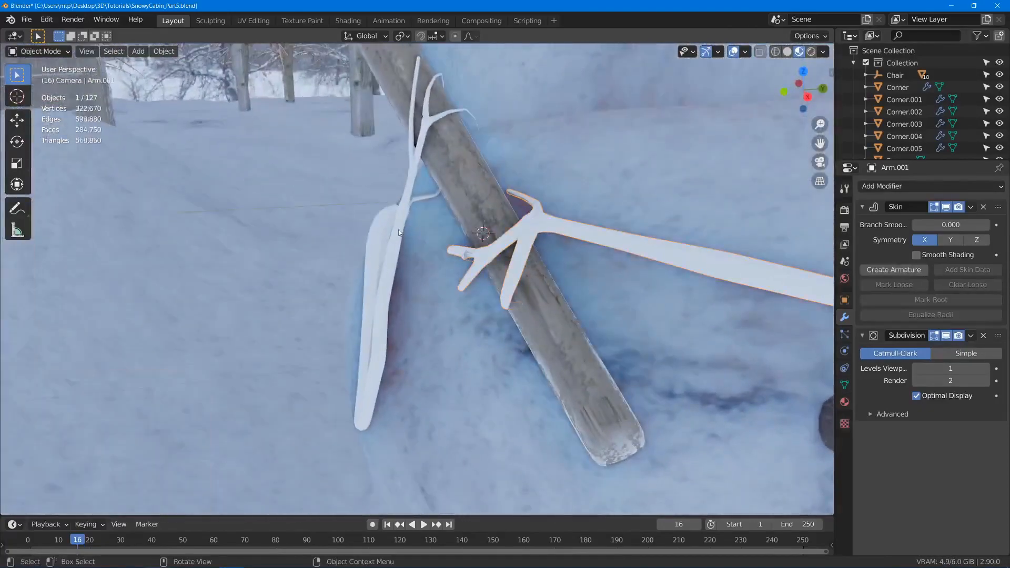
scroll(421, 256, up, 4)
- Reposition the vertices where Arm.001's two end fingers fork, without proportional editing, to smooth the pinched joint
key(Tab)
middle_drag(429, 258, 477, 279)
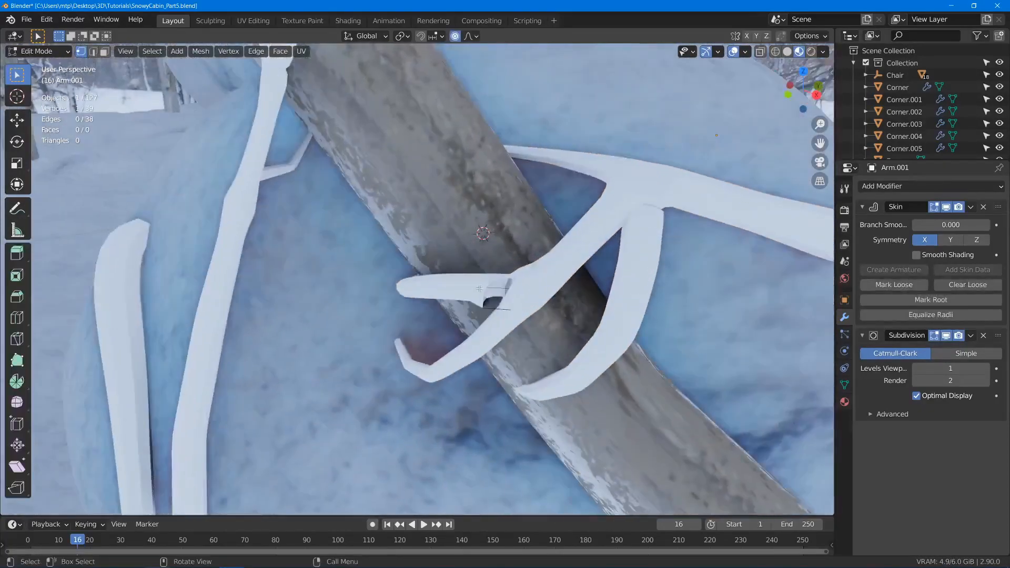
key(g)
click(481, 278)
key(g)
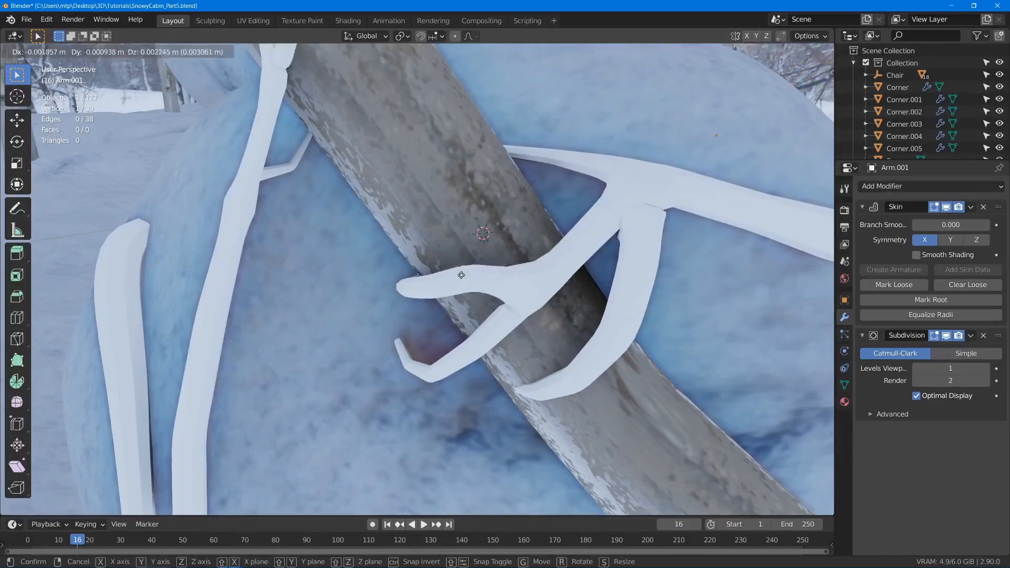
click(462, 276)
- Nudge the vertex at Arm.001's wrist, where the fingers branch, to even out the joint, and leave mesh editing
middle_drag(462, 276, 542, 234)
click(608, 219)
key(g)
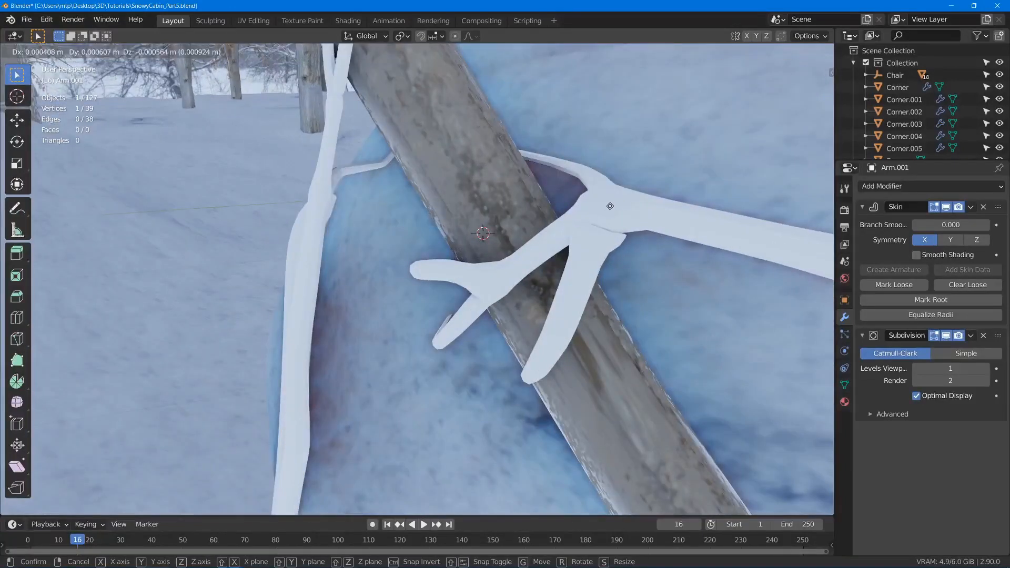
click(612, 225)
click(612, 231)
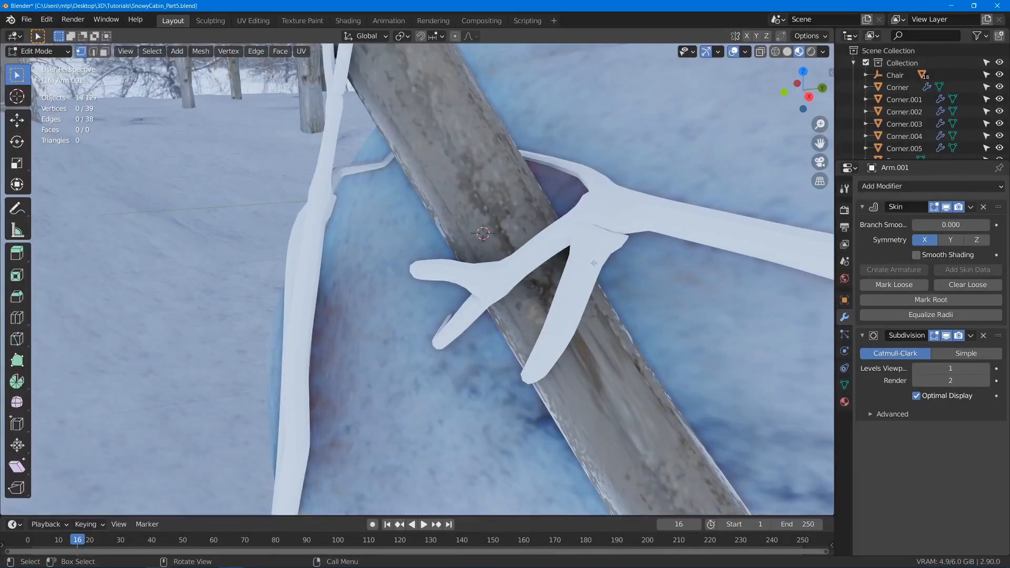
scroll(632, 270, down, 5)
shift+middle_drag(632, 268, 500, 245)
key(Tab)
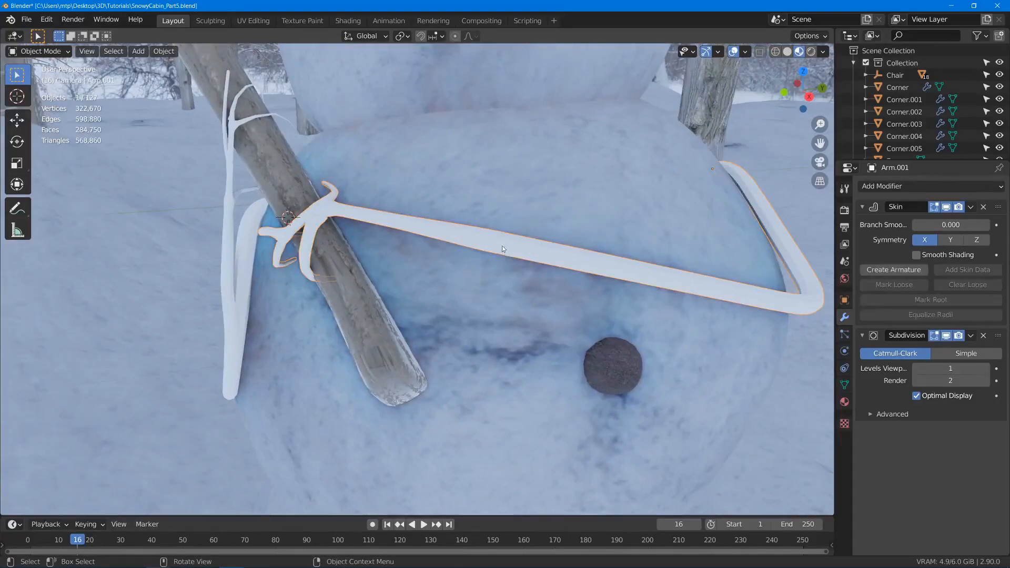
- Vary Arm.001's forearm thickness with skin resize factors of 0.767 and 1.343, using proportional editing at size 0.164
key(Tab)
click(490, 247)
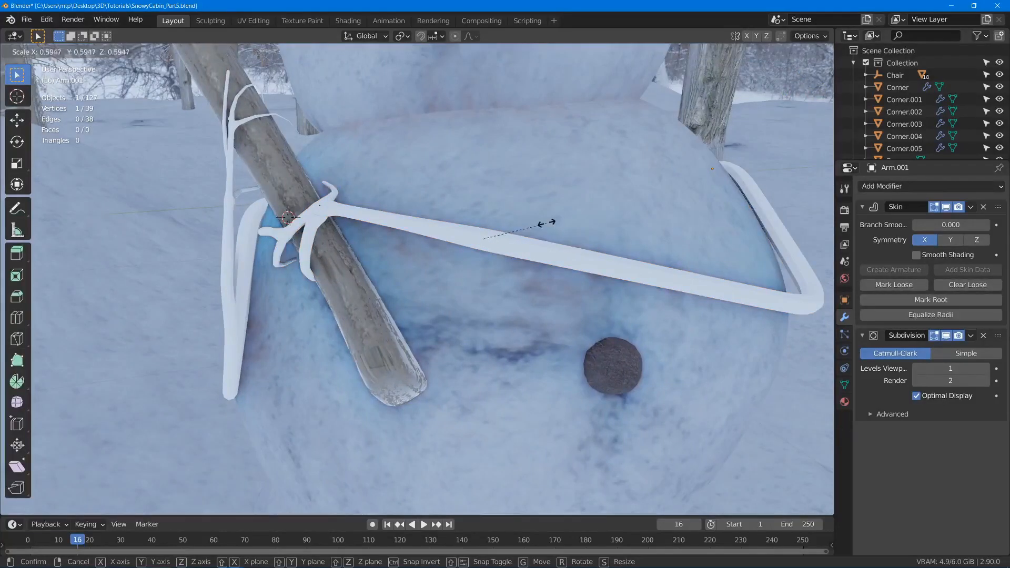
key(ctrl+a)
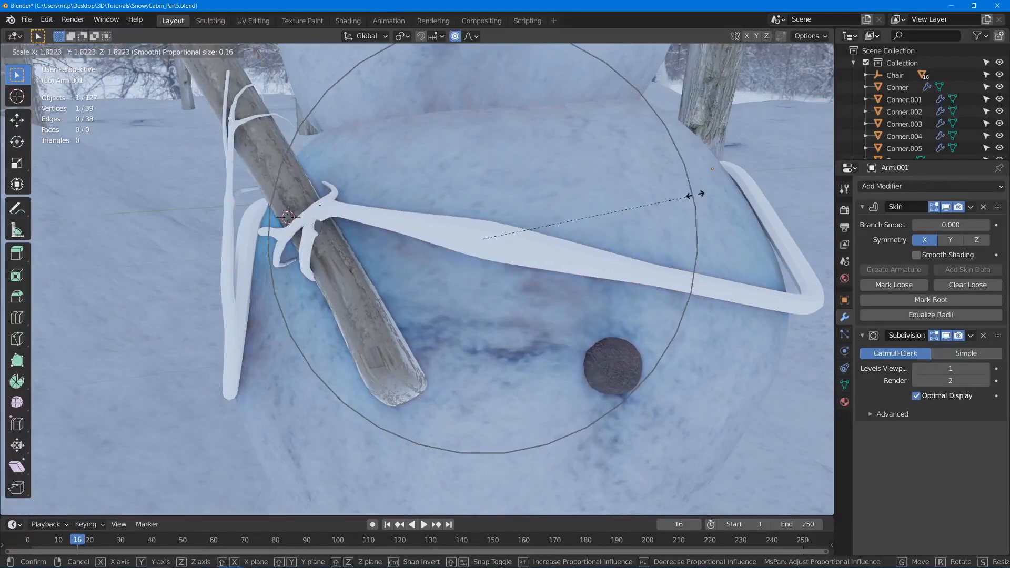
click(602, 230)
middle_drag(602, 229, 540, 251)
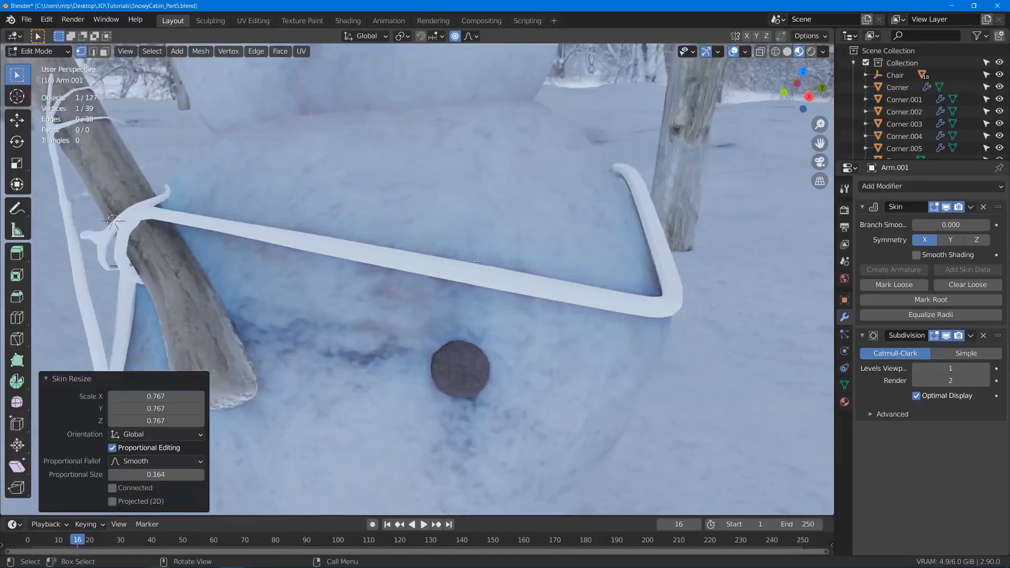
key(g)
click(575, 238)
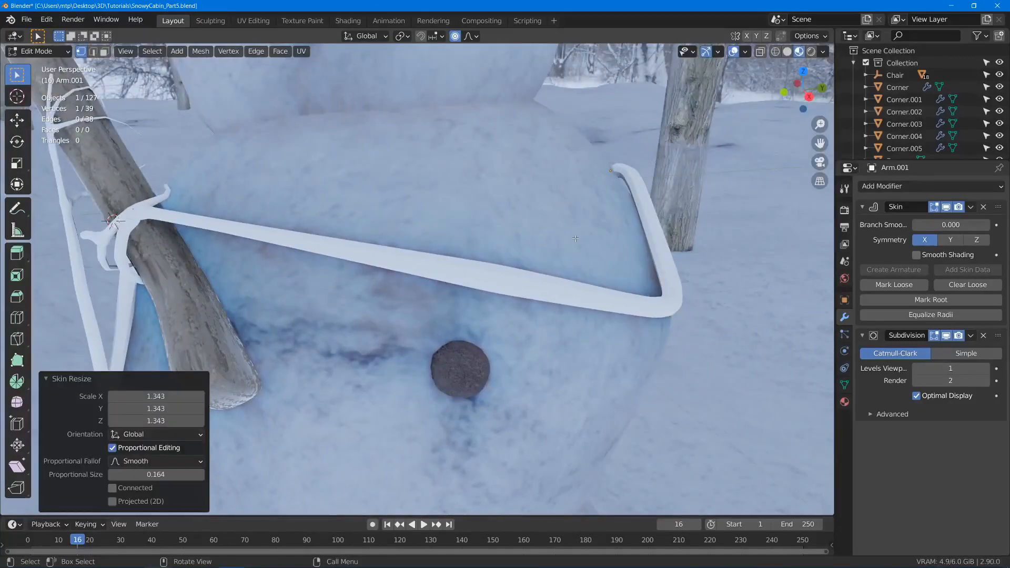
- Bend Arm.001's forearm slightly by moving a middle vertex, and thicken the elbow with a skin resize factor of 1.367
key(g)
click(571, 241)
click(590, 260)
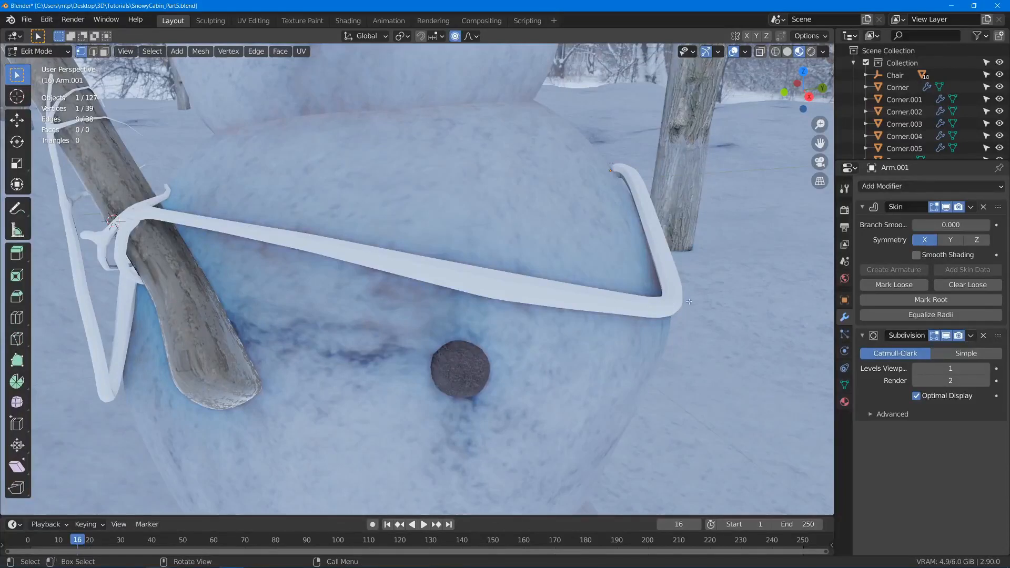
key(ctrl+a)
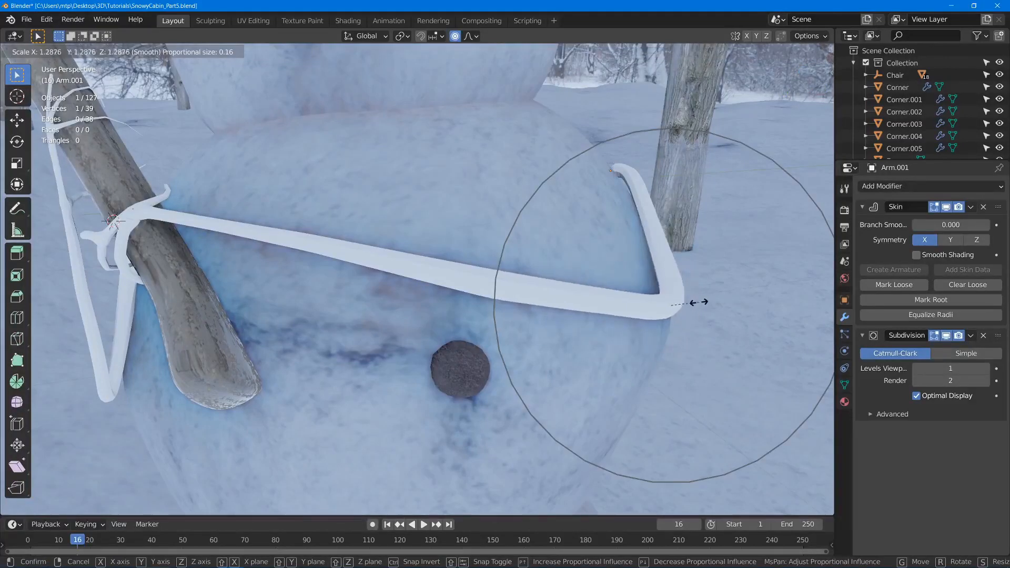
click(695, 301)
key(g)
key(Escape)
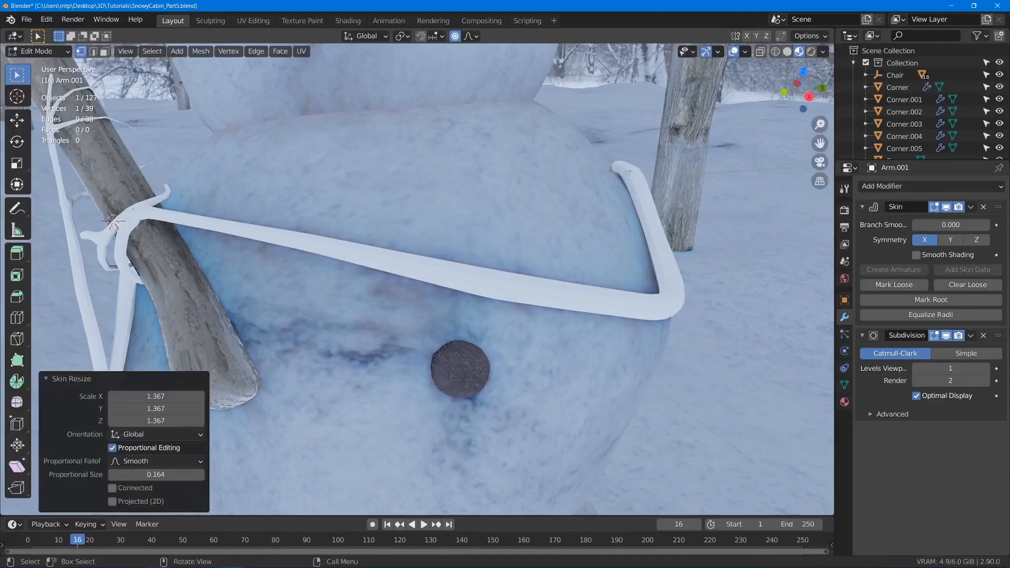
- Push Arm.001's shoulder end toward the snowman's body and curve the upper arm by moving its vertices at proportional size 0.164
key(g)
click(603, 174)
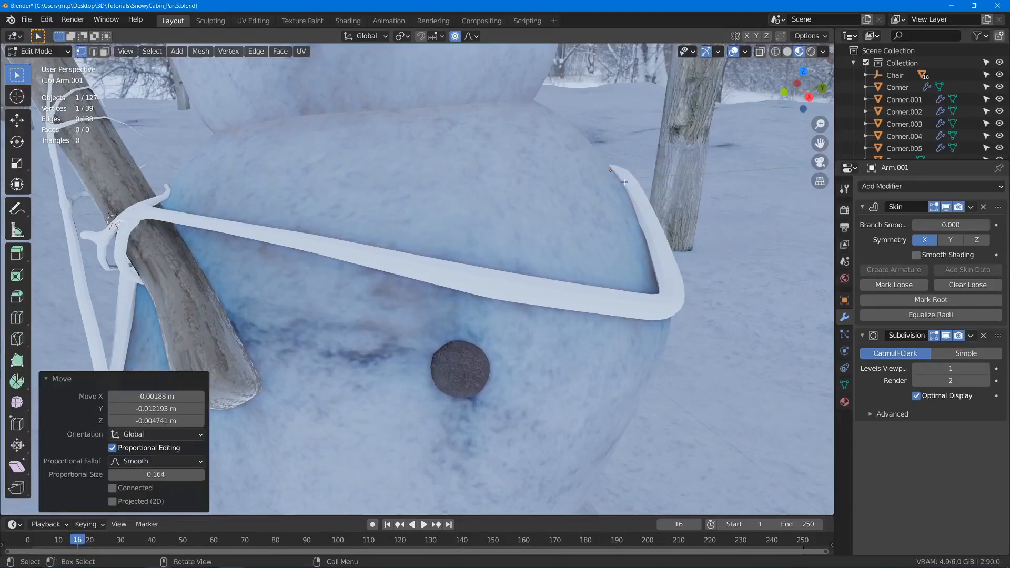
click(624, 182)
key(g)
click(634, 182)
click(654, 223)
key(g)
click(656, 221)
- Vary the thickness along Arm.001's forearm with skin resizing, narrowing its middle by a factor of 0.631 at proportional size 0.092
click(467, 280)
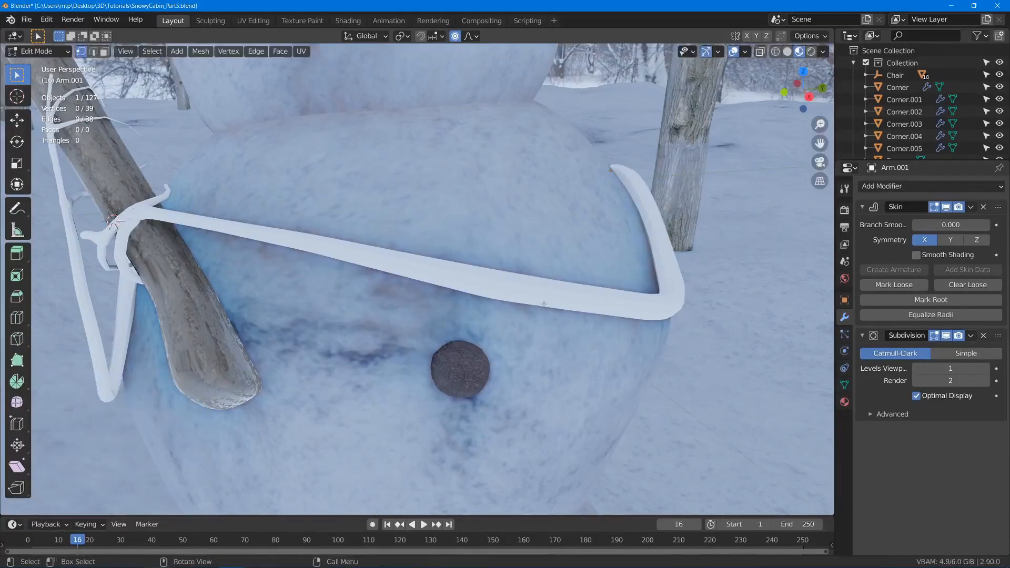
key(ctrl+a)
click(593, 300)
click(324, 240)
key(ctrl+a)
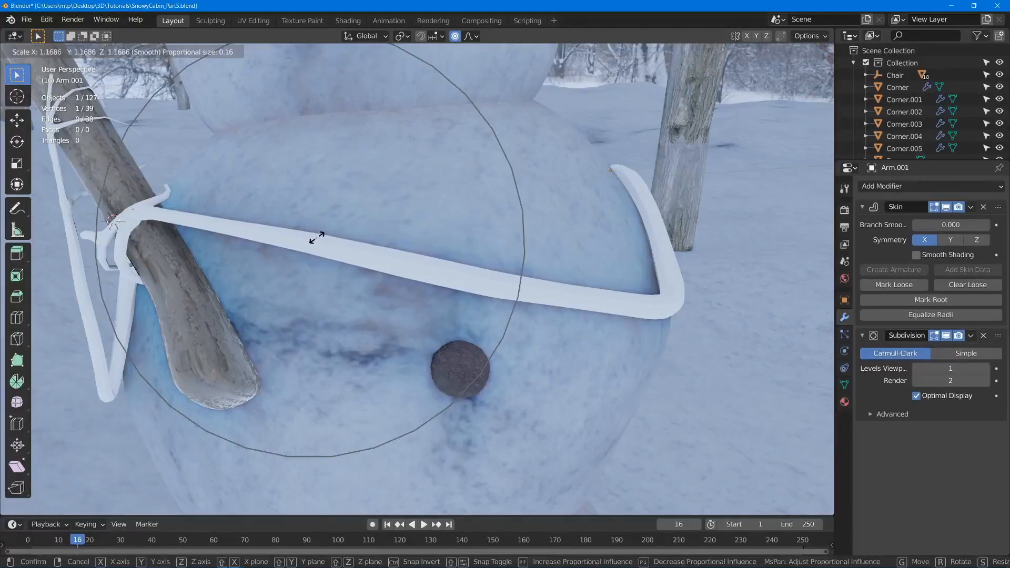
click(318, 237)
click(528, 279)
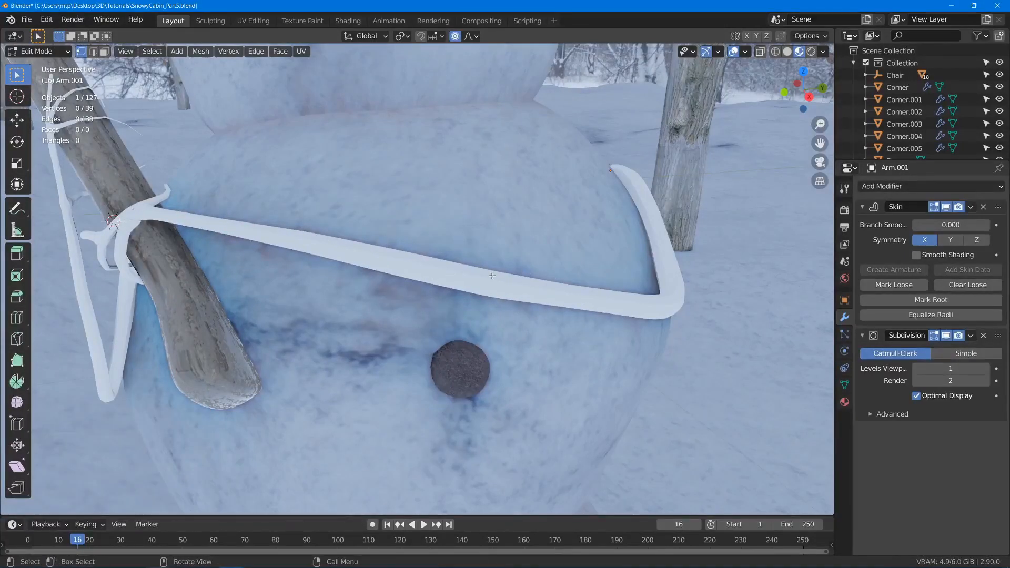
click(401, 260)
key(ctrl+a)
click(473, 264)
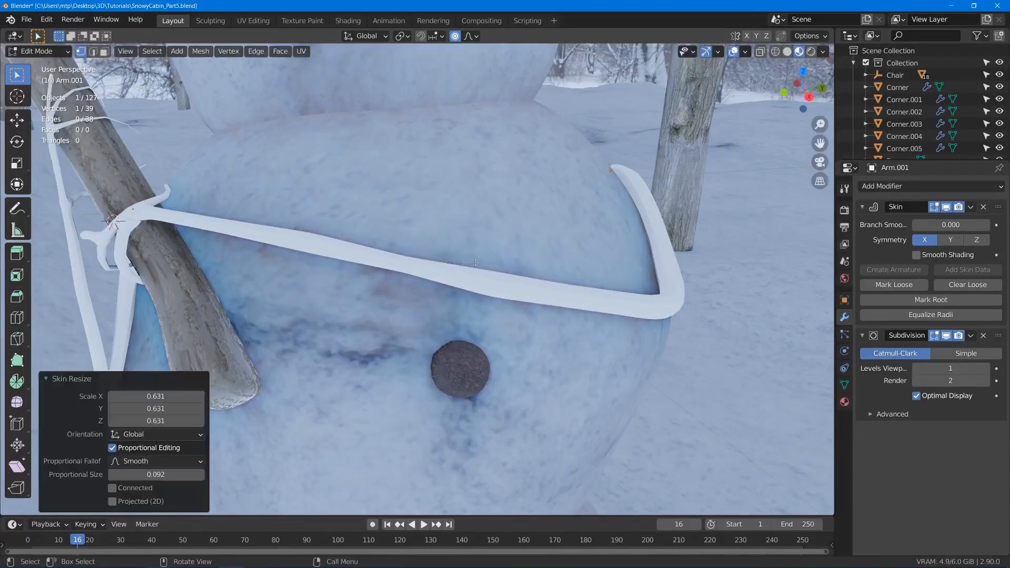
scroll(427, 248, down, 4)
key(Tab)
- Save the file, and enable Smooth Shading in the Skin modifier of the other arm, Arm
mouse_move(427, 248)
shift+middle_down()
mouse_move(476, 252)
mouse_move(433, 261)
shift+middle_up()
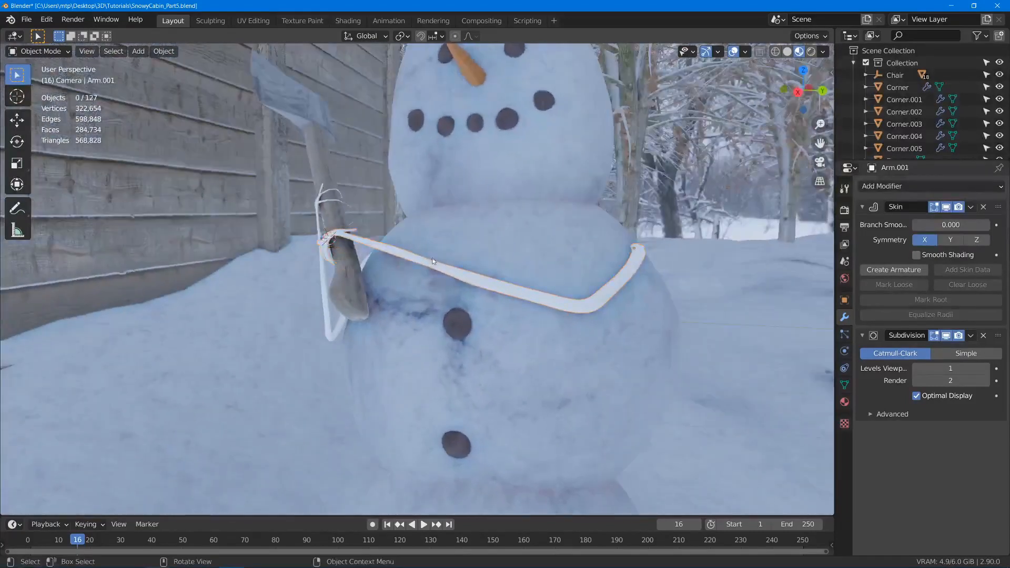
key(ctrl+s)
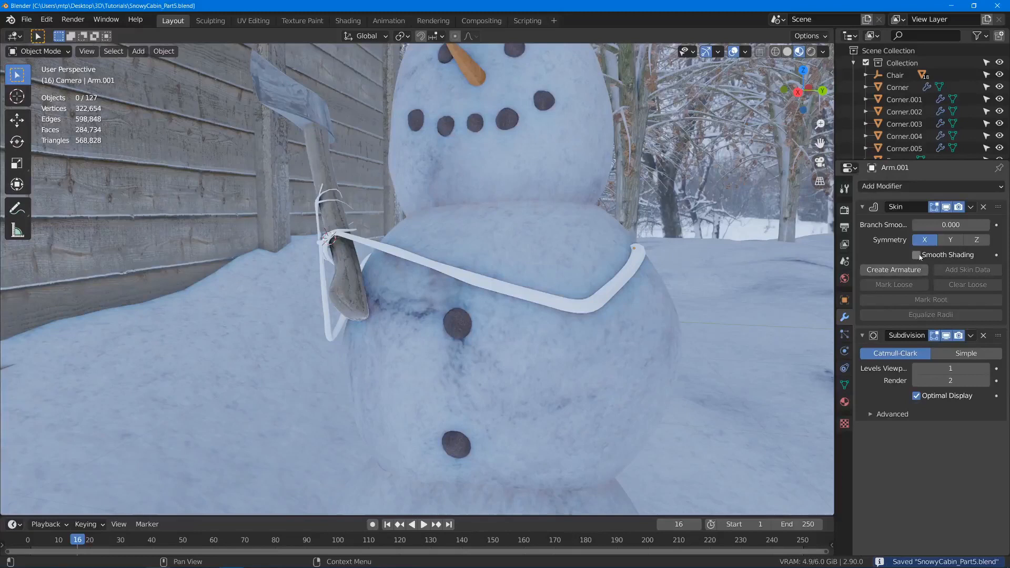
click(327, 318)
click(920, 255)
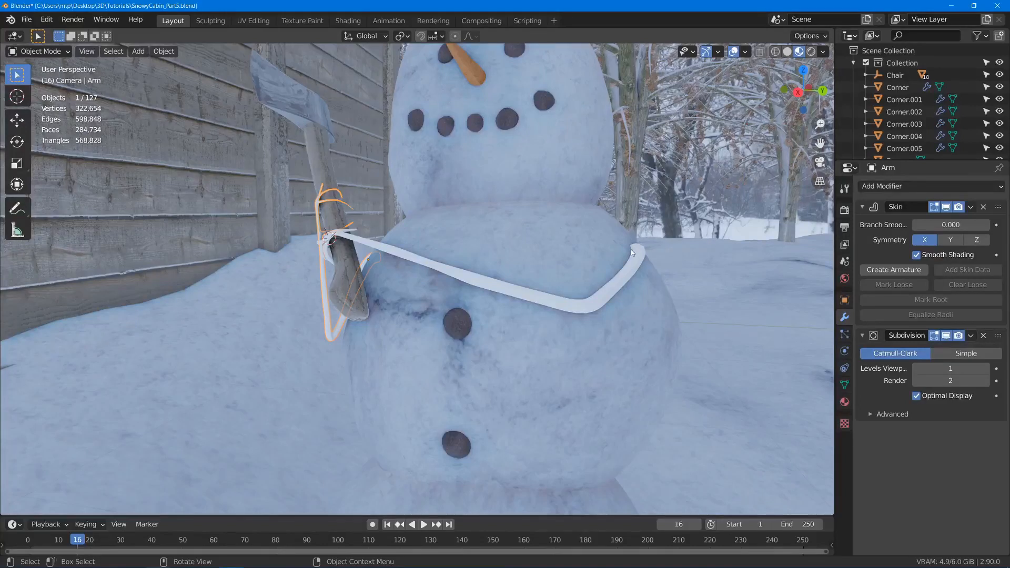
- Assign the existing Bark material to Arm.001 and make it a single-user copy
click(845, 402)
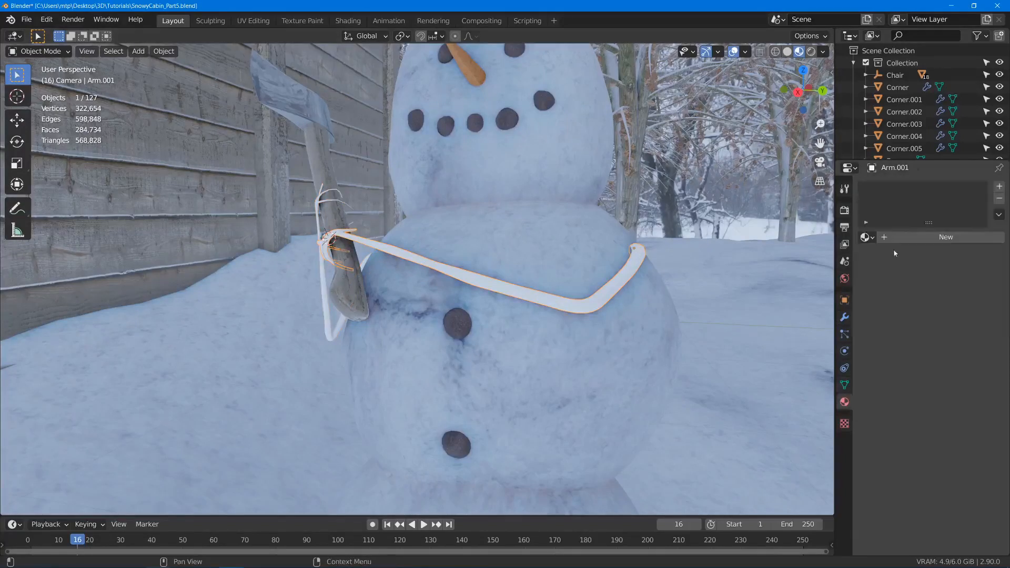
click(865, 237)
scroll(795, 314, down, 6)
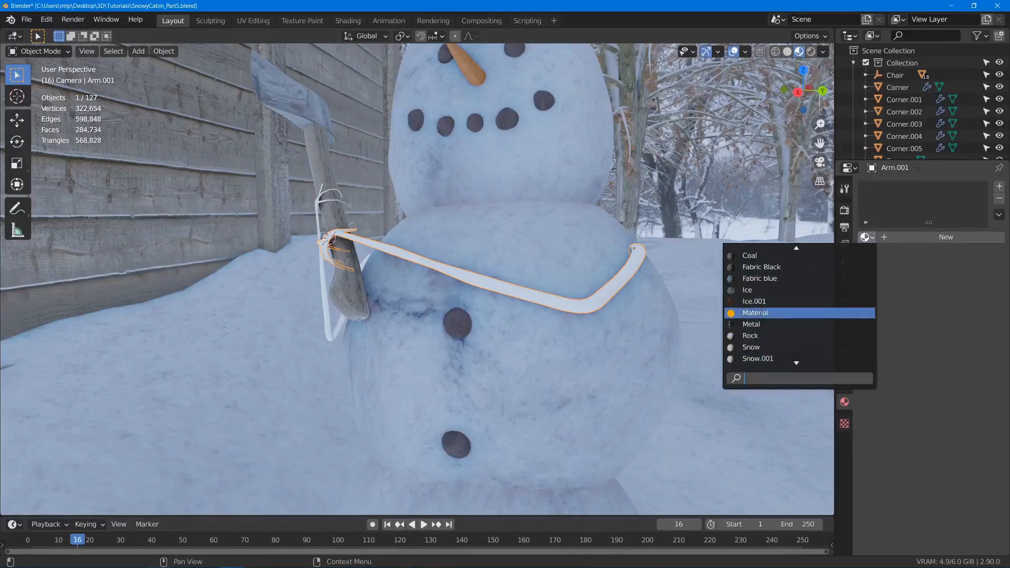
scroll(766, 278, down, 5)
scroll(764, 278, down, 4)
scroll(764, 279, up, 11)
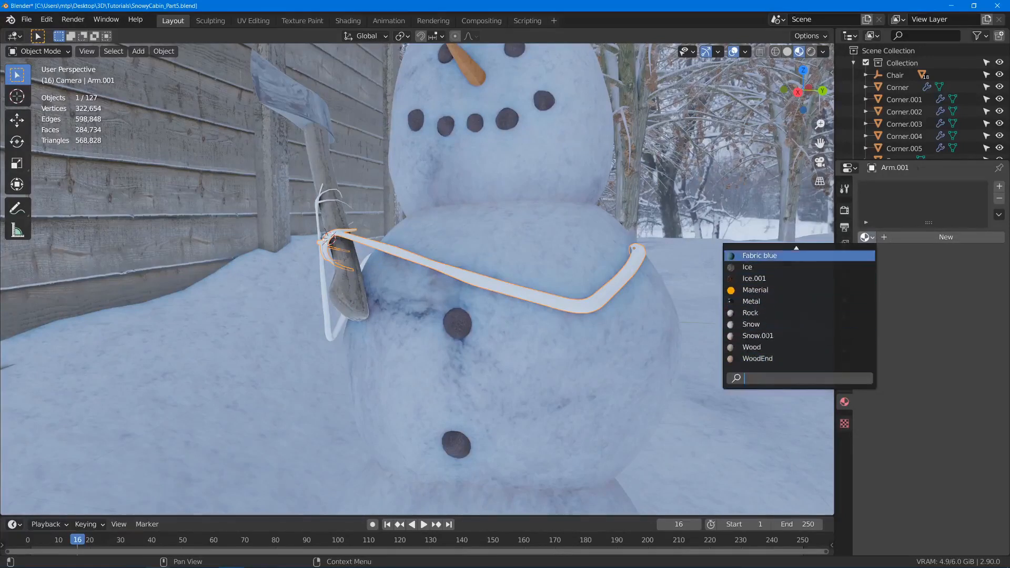
click(753, 256)
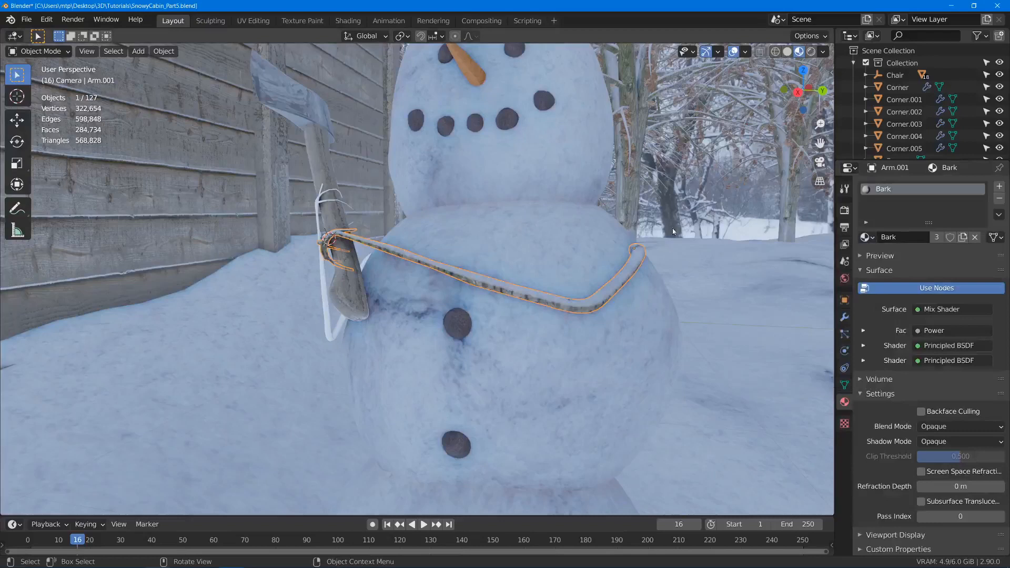
click(936, 238)
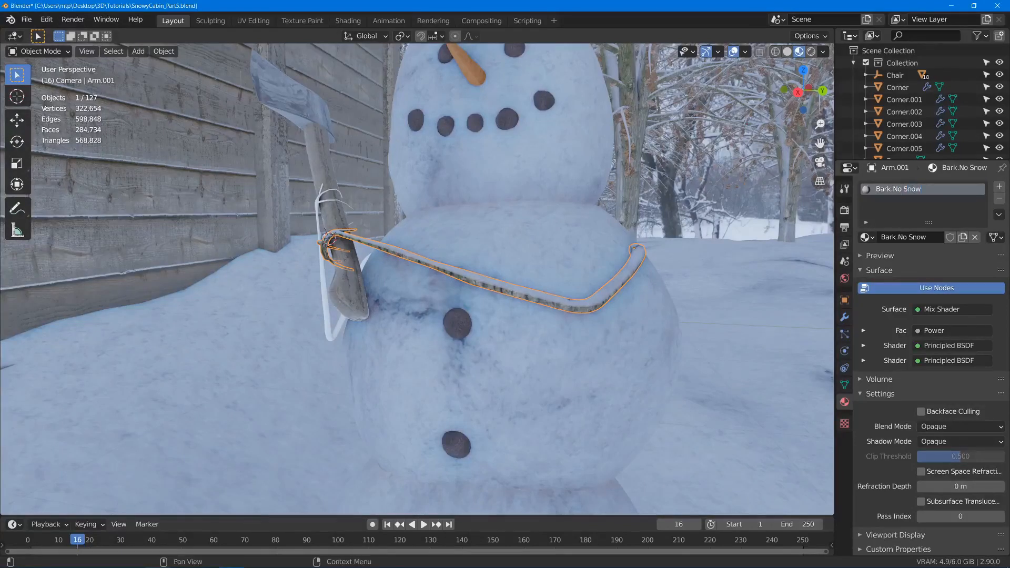
- Open the Bark.No Snow node tree in the Shading workspace and delete the snow texture nodes with their Principled BSDF
click(348, 20)
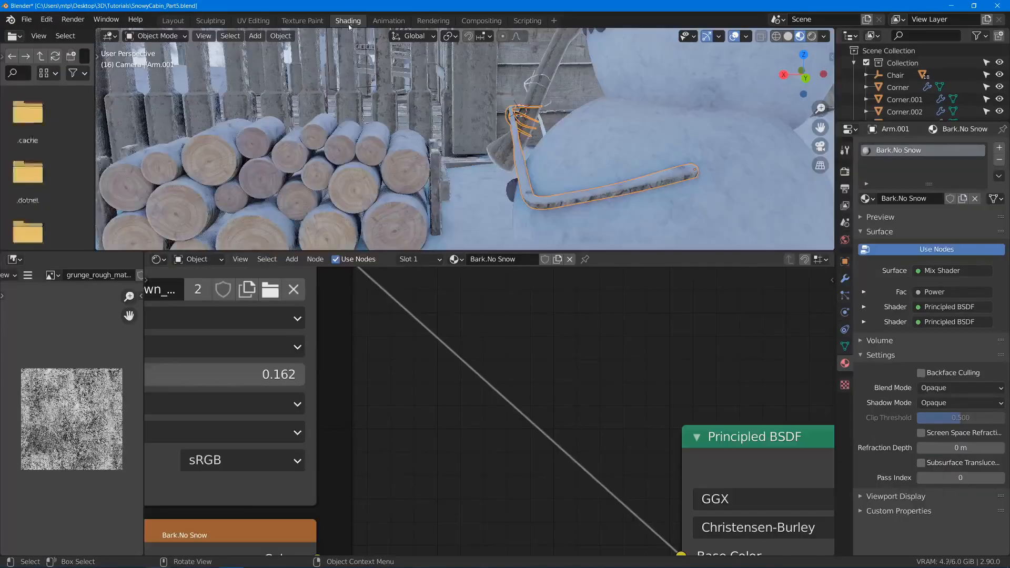
scroll(500, 352, down, 5)
scroll(494, 370, down, 4)
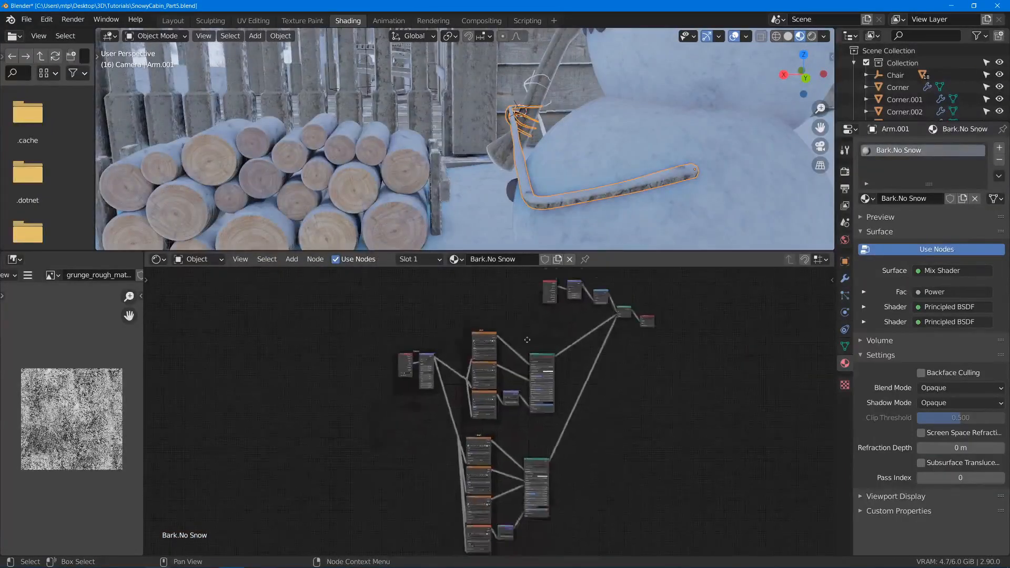
scroll(408, 346, up, 5)
scroll(410, 345, down, 1)
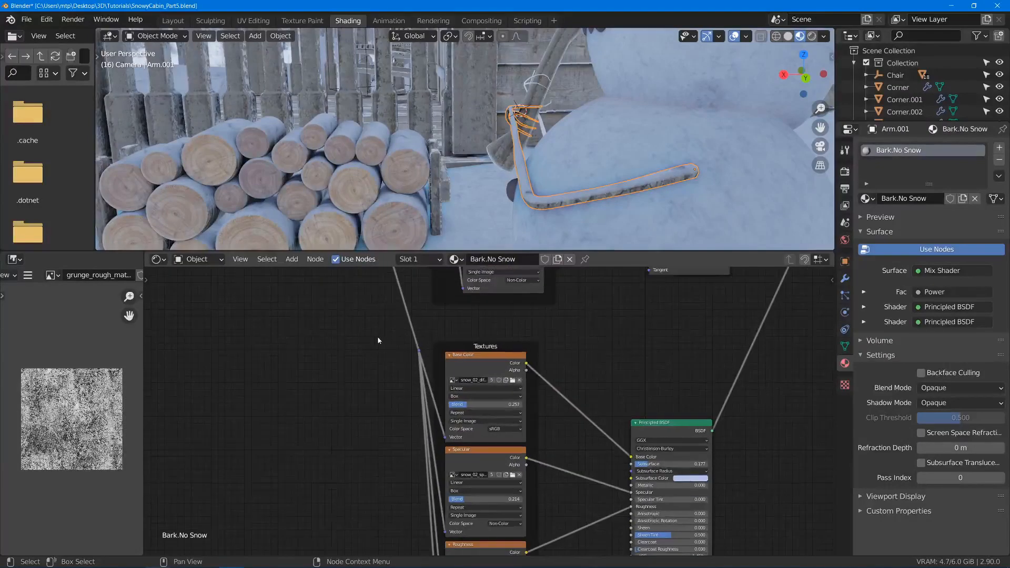
drag(375, 344, 699, 550)
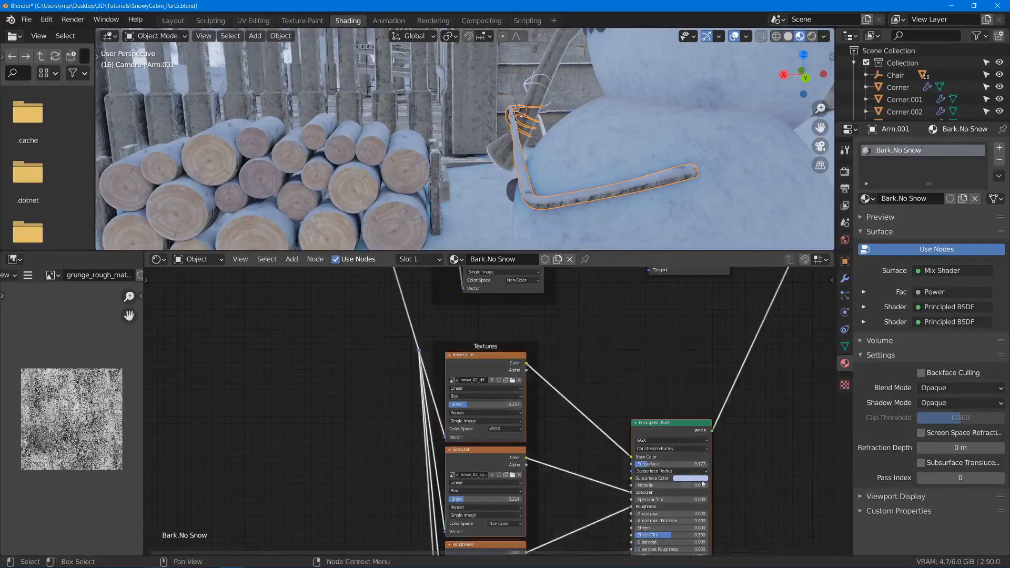
key(KP_Decimal)
key(x)
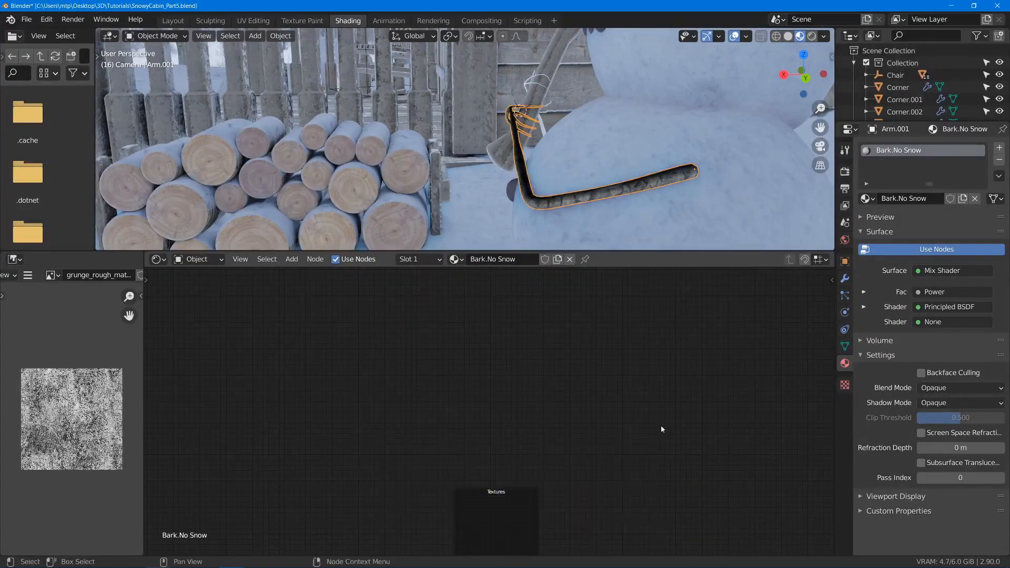
- Delete the leftover snow nodes, snow-mask nodes and Mix Shader, and connect the bark Principled BSDF directly to the Material Output
middle_drag(498, 439, 546, 312)
drag(458, 329, 661, 505)
key(x)
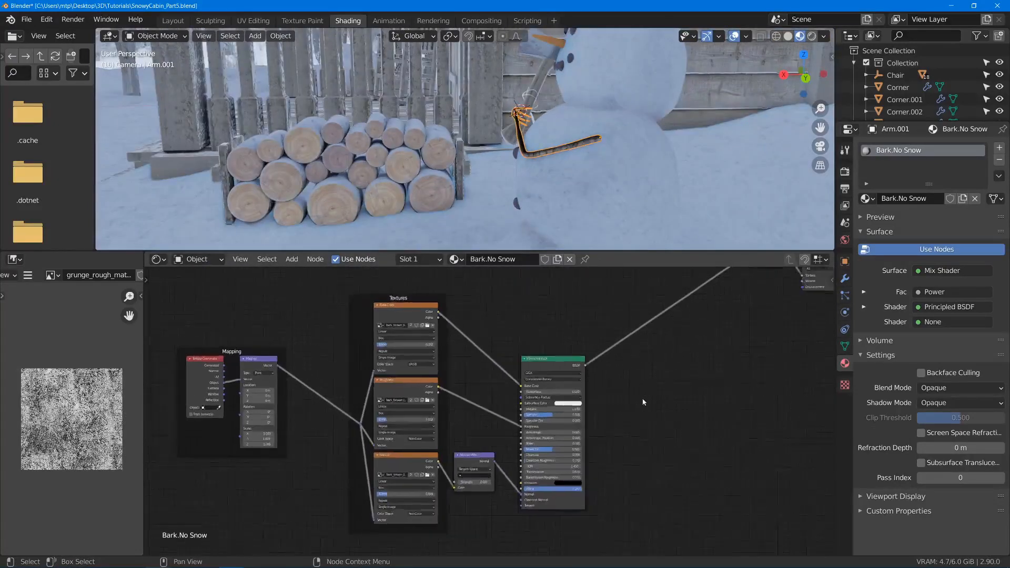
middle_drag(623, 460, 631, 448)
drag(682, 417, 446, 272)
key(x)
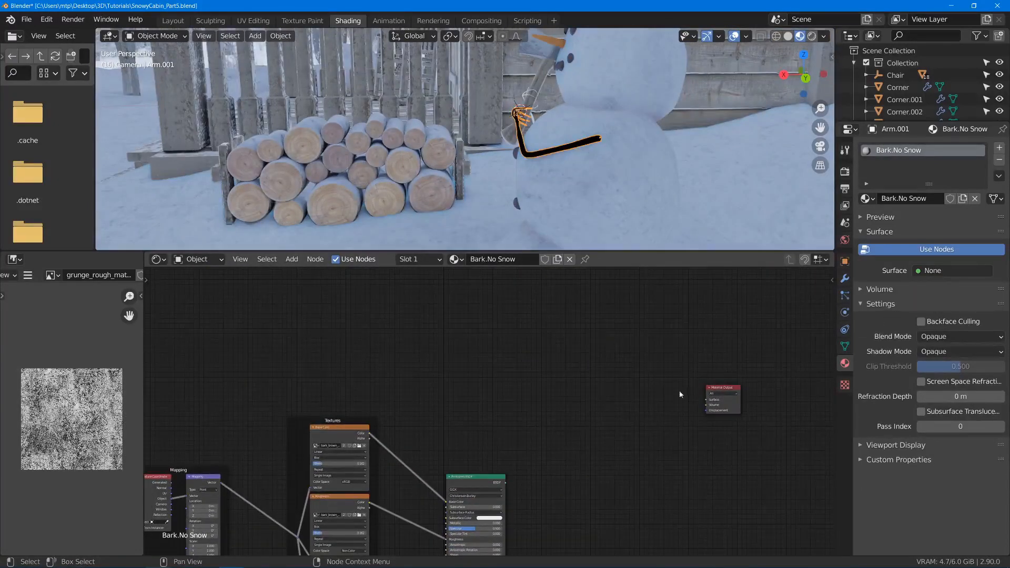
ctrl+shift+click(487, 479)
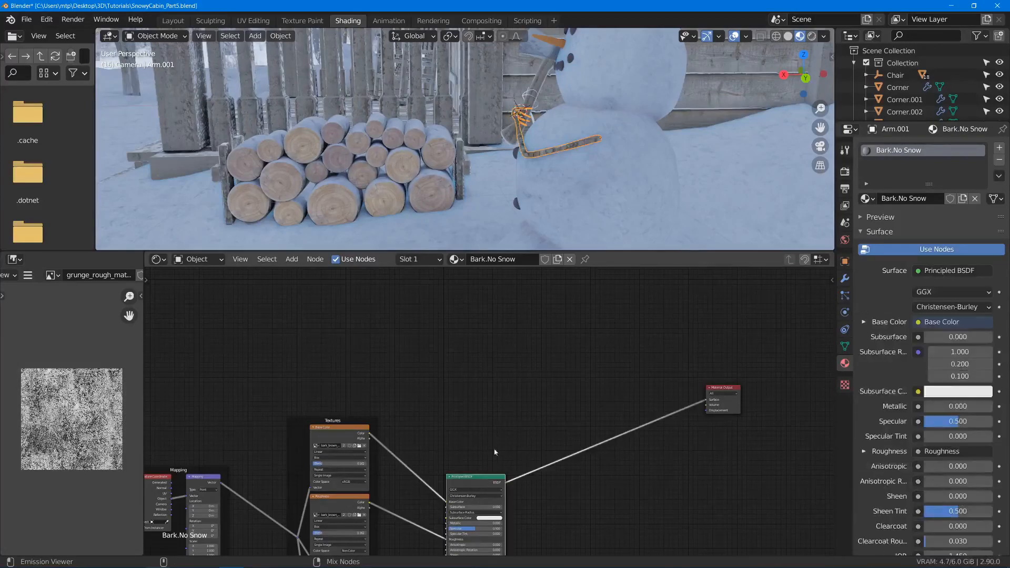
key(Home)
middle_drag(684, 306, 630, 317)
drag(731, 316, 592, 357)
- Assign the Bark.No Snow material to the other arm, Arm, in the Layout workspace and save the file
click(176, 22)
middle_drag(202, 203, 272, 237)
click(296, 230)
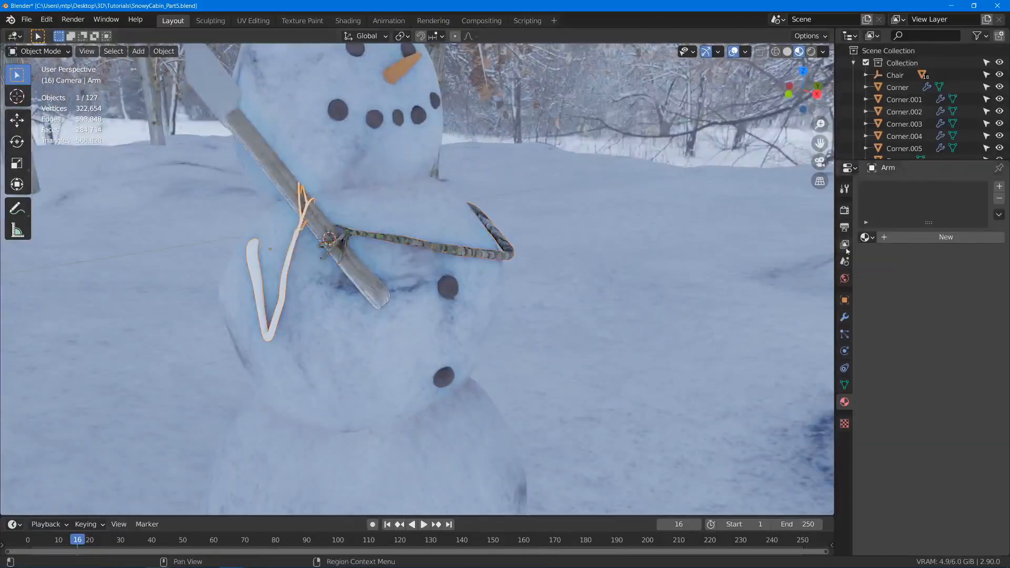
click(865, 237)
click(811, 269)
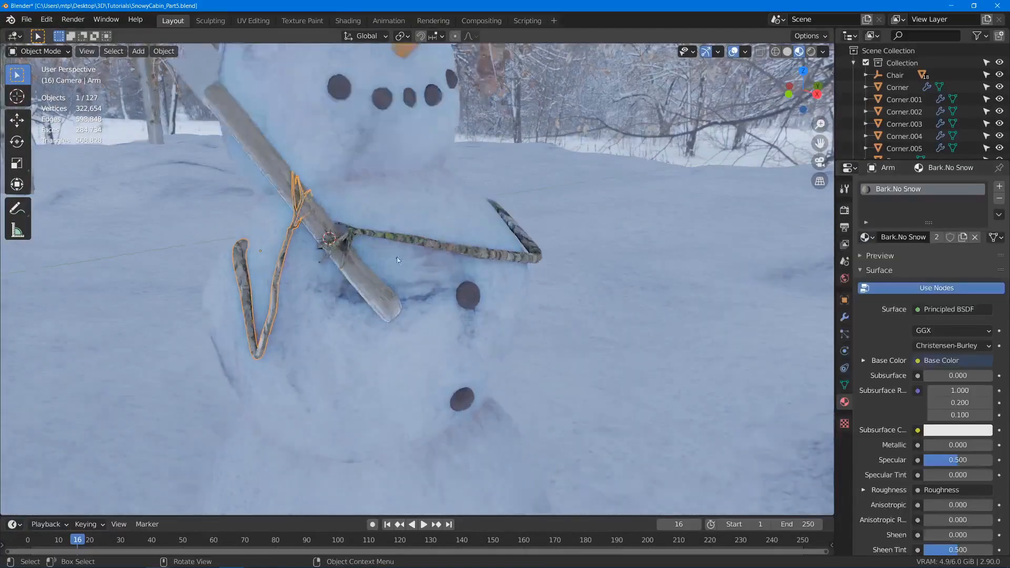
scroll(410, 263, up, 5)
middle_drag(411, 263, 347, 270)
key(ctrl+s)
key(alt+a)
scroll(540, 273, down, 5)
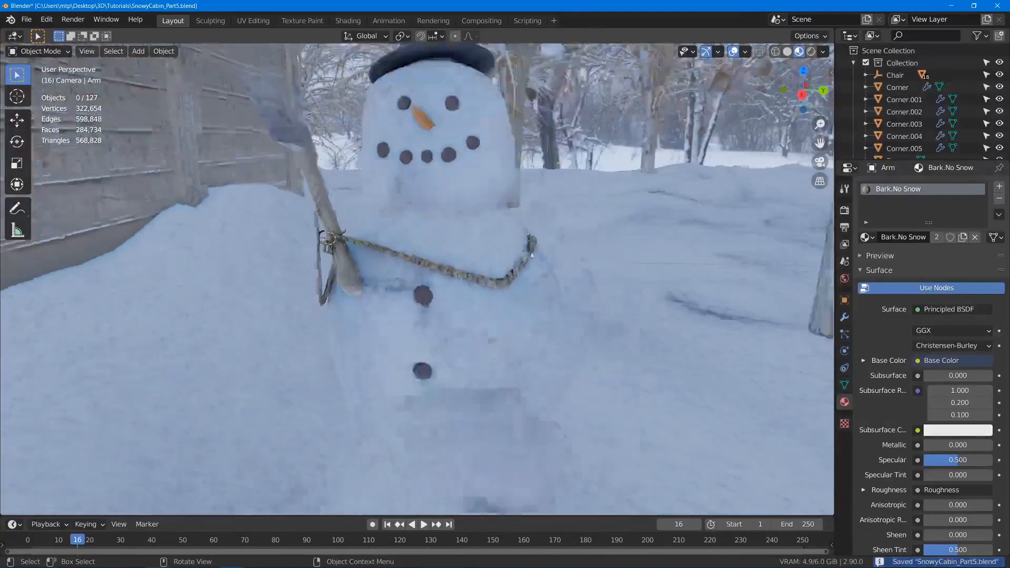
- Duplicate the large front log of the woodpile, Log.002, and move the copy about 1.49 m along Y
middle_drag(540, 272, 503, 194)
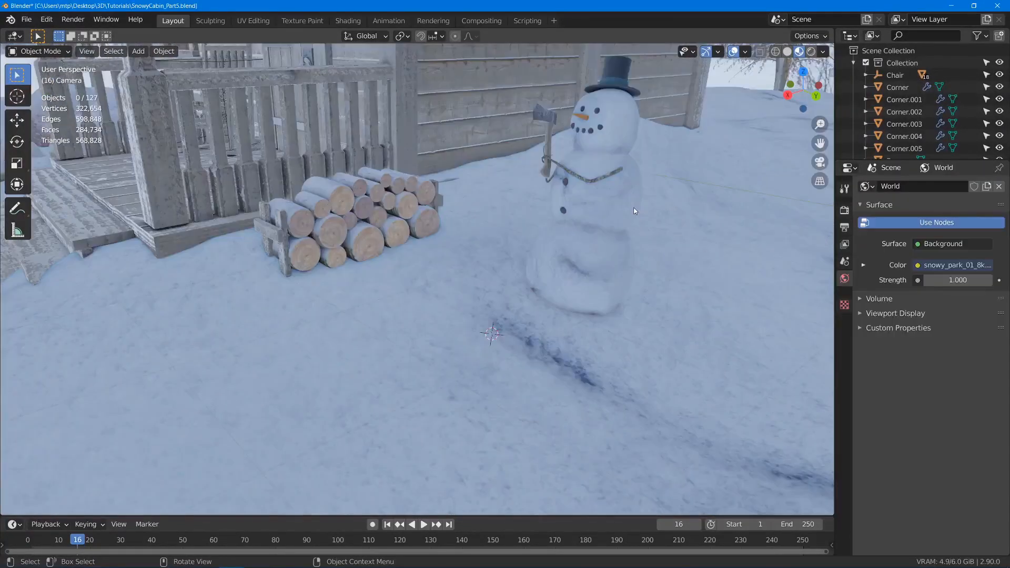
scroll(390, 190, up, 2)
middle_drag(387, 189, 406, 277)
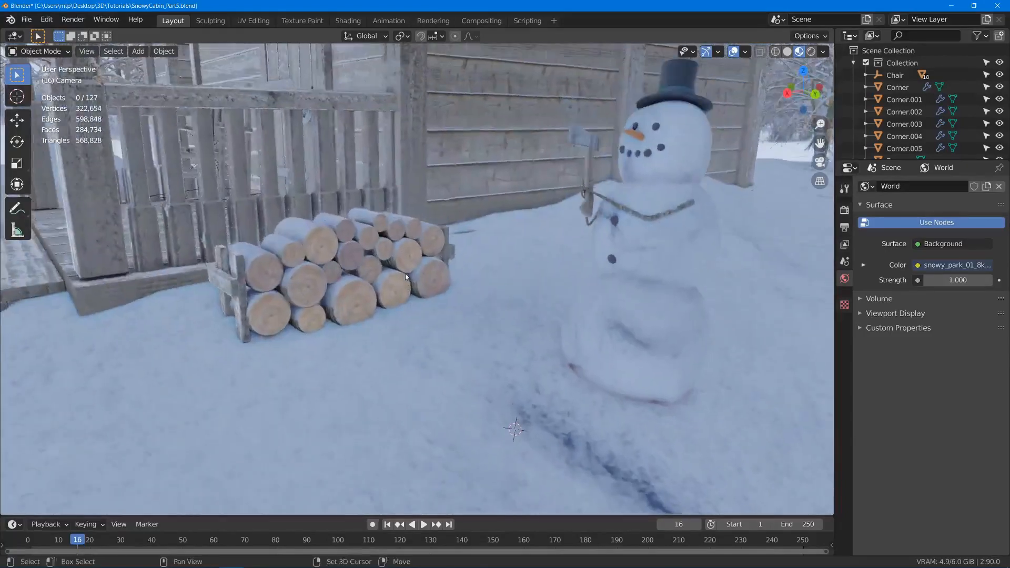
click(348, 292)
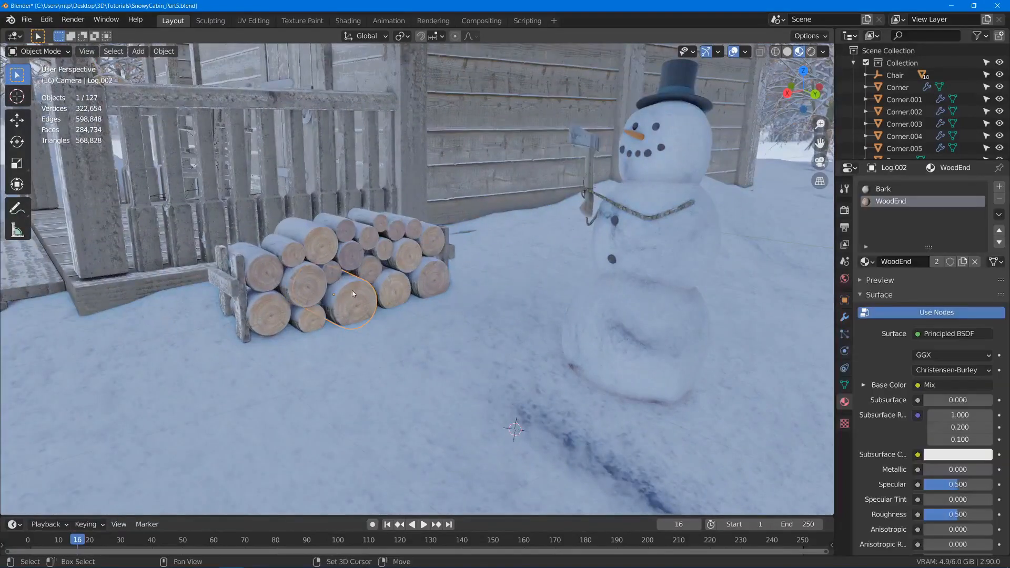
key(shift+d)
key(y)
click(508, 361)
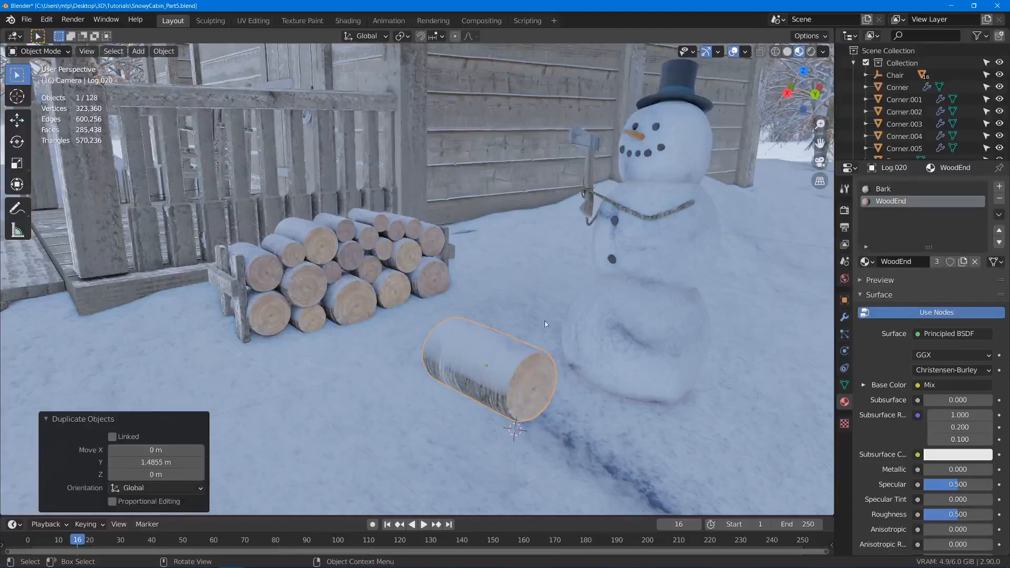
- Replace the Bark material in the copied log's first slot with Bark.No Snow
middle_drag(522, 330, 624, 273)
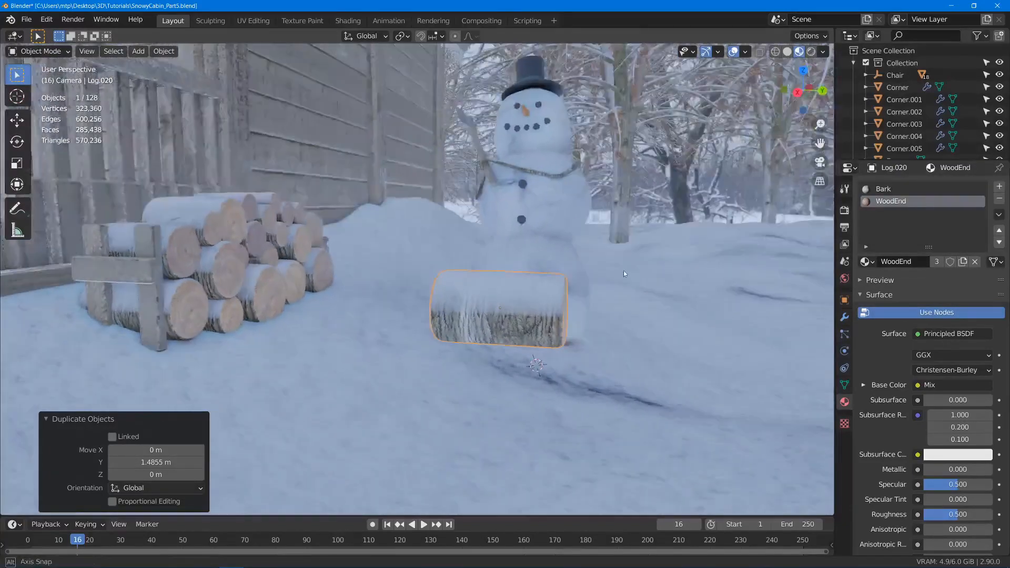
click(882, 190)
click(866, 261)
click(795, 290)
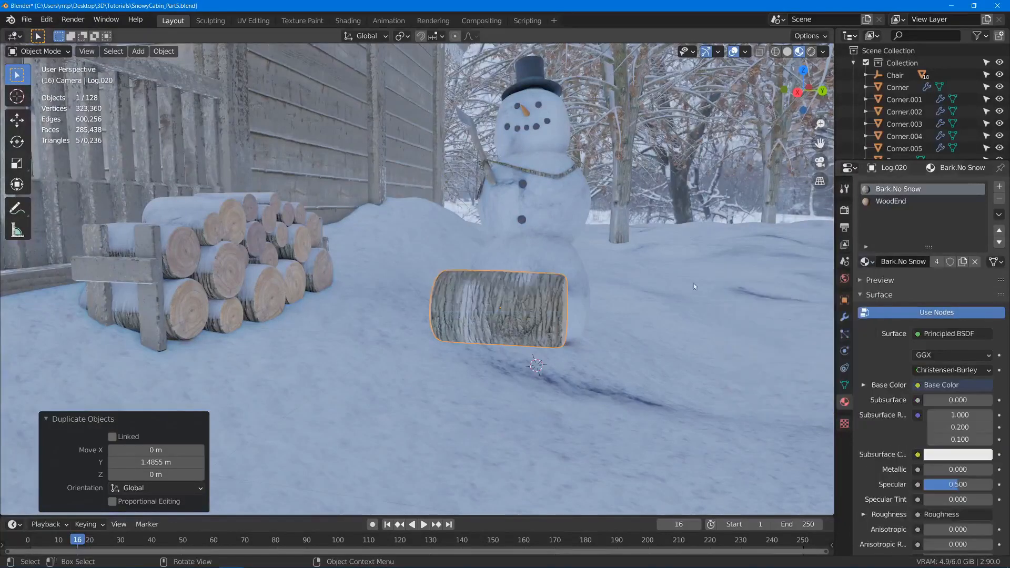
- Rotate all of the copied log's geometry 90° about the global X axis in Edit Mode to stand it upright
key(Tab)
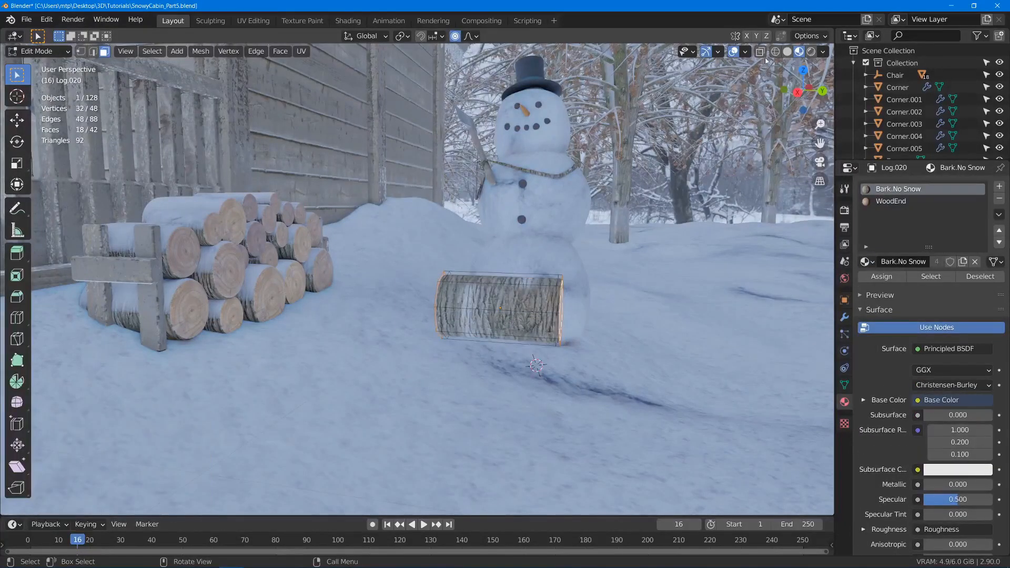
click(808, 37)
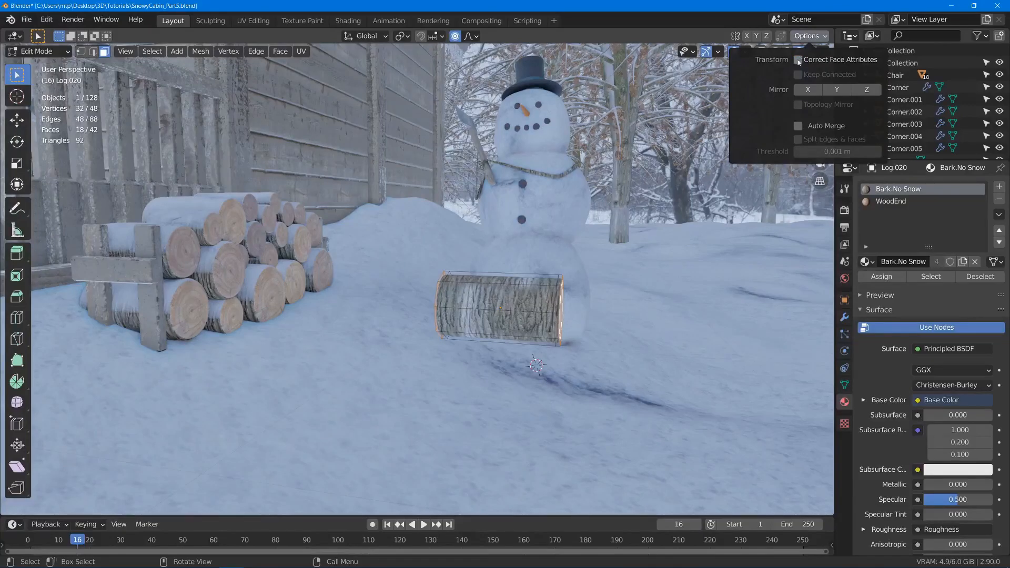
middle_drag(621, 160, 552, 171)
scroll(551, 171, up, 8)
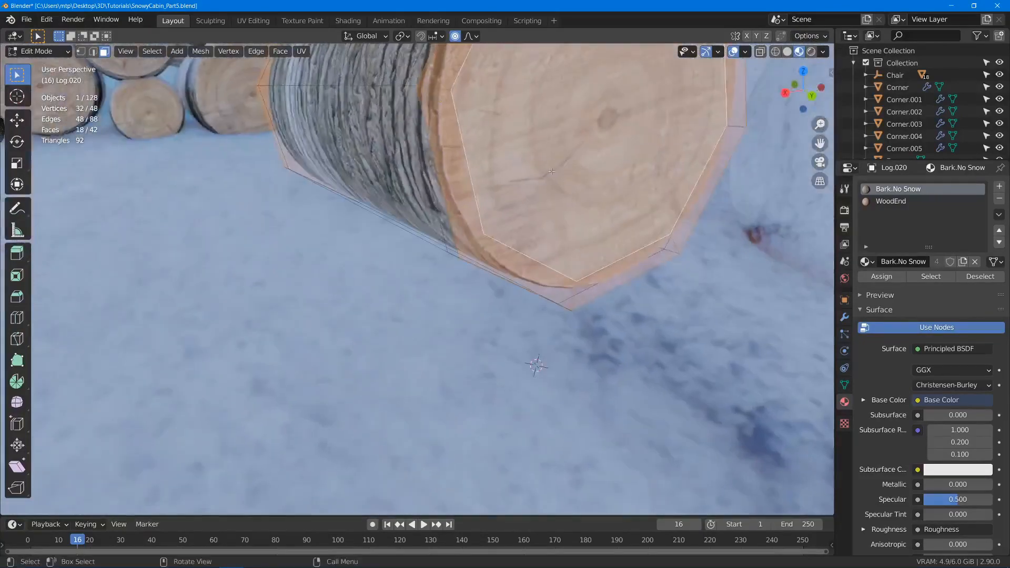
scroll(551, 172, up, 3)
scroll(603, 178, down, 6)
middle_drag(505, 279, 596, 271)
key(a)
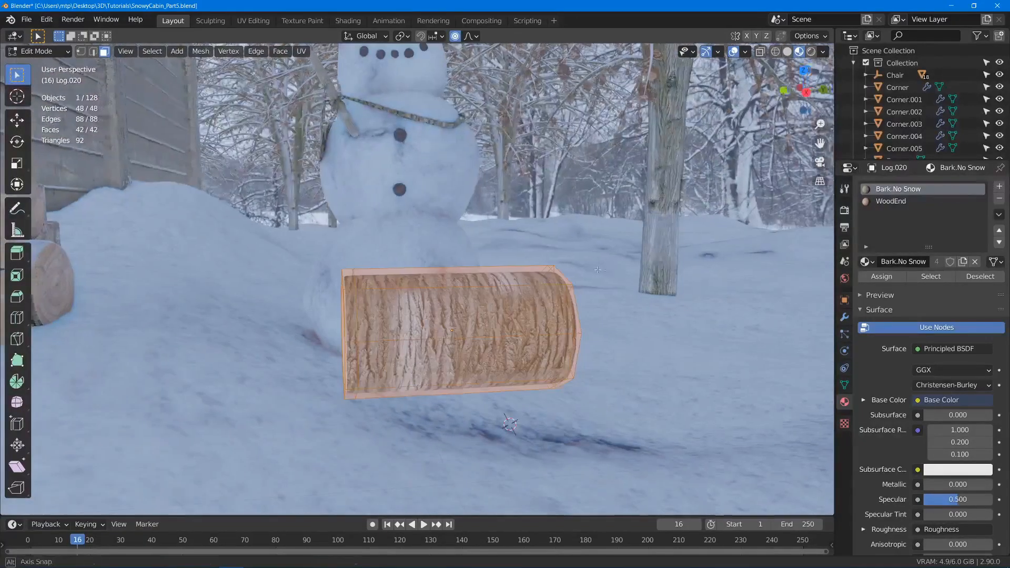
key(KP_Decimal)
scroll(608, 279, down, 6)
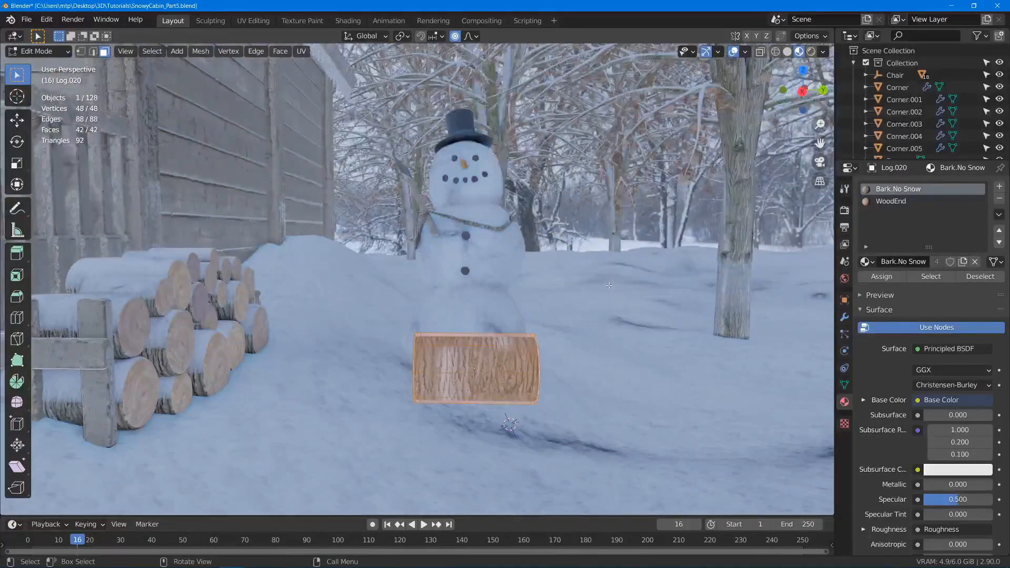
text(rx)
text(90)
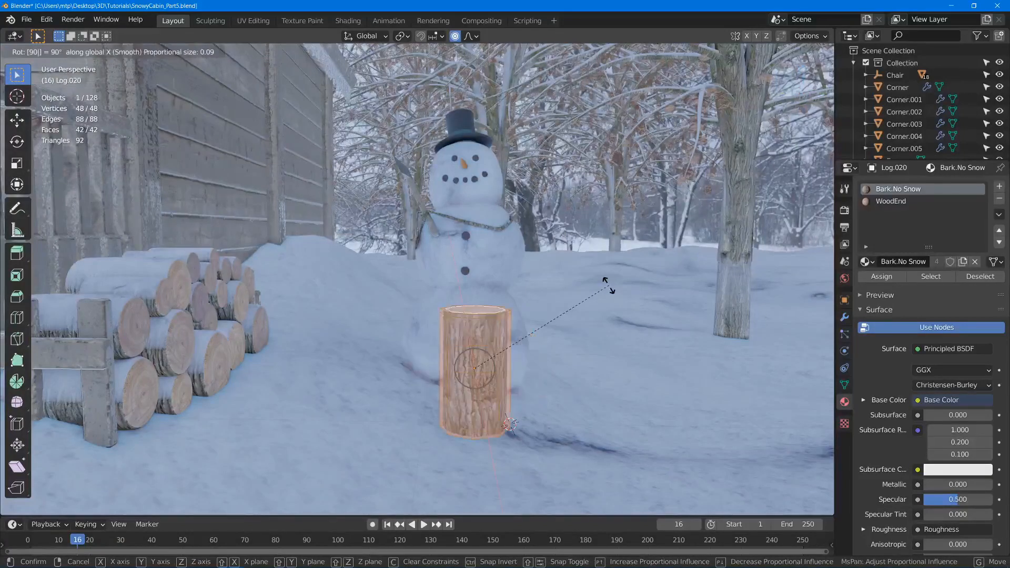
key(Return)
- Shape the upright log into a stump by scaling its mesh 2.447 horizontally, 0.589 uniformly, and 1.439 horizontally again
key(s)
key(shift+z)
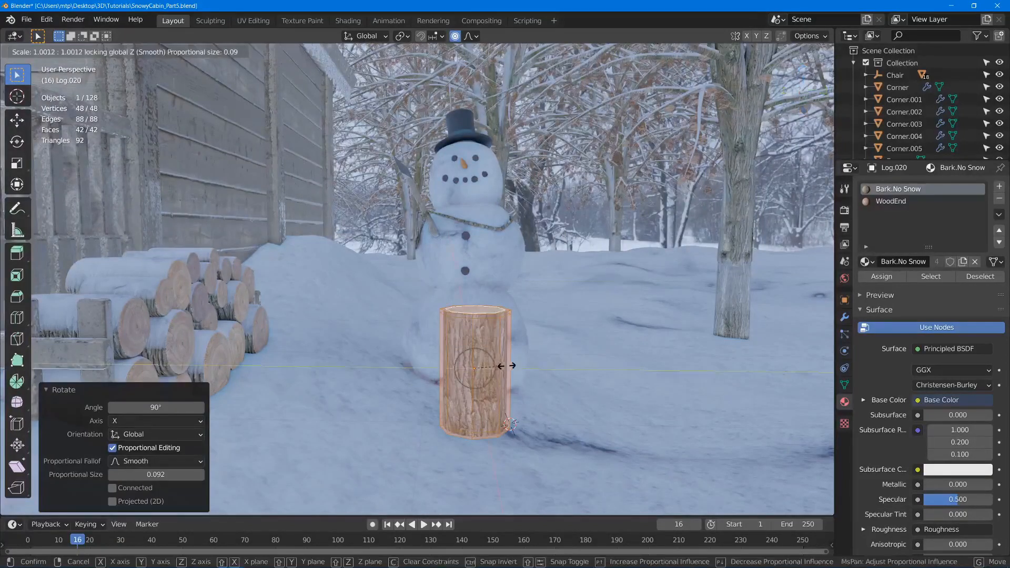
click(547, 370)
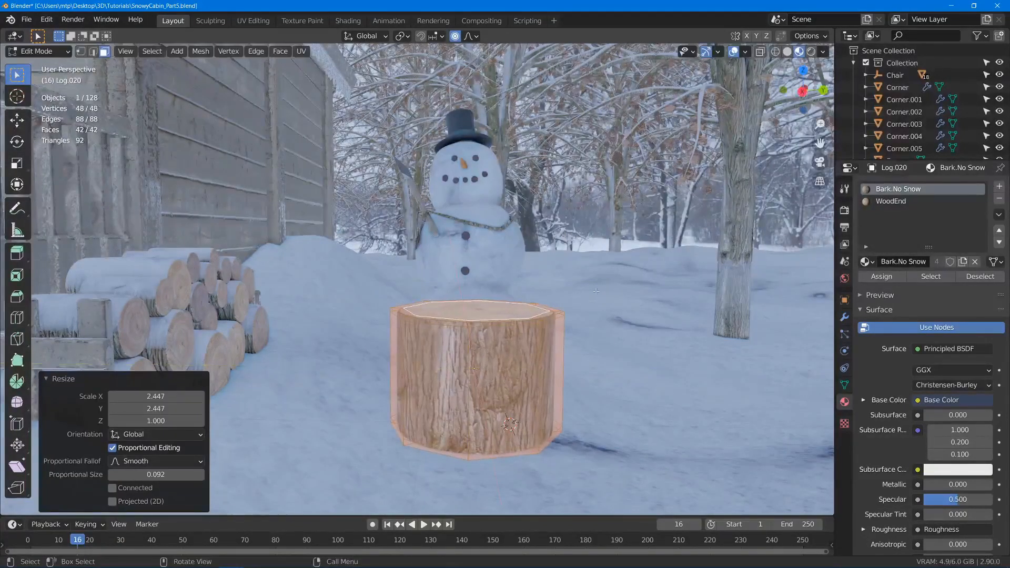
key(s)
click(556, 317)
key(s)
key(shift+z)
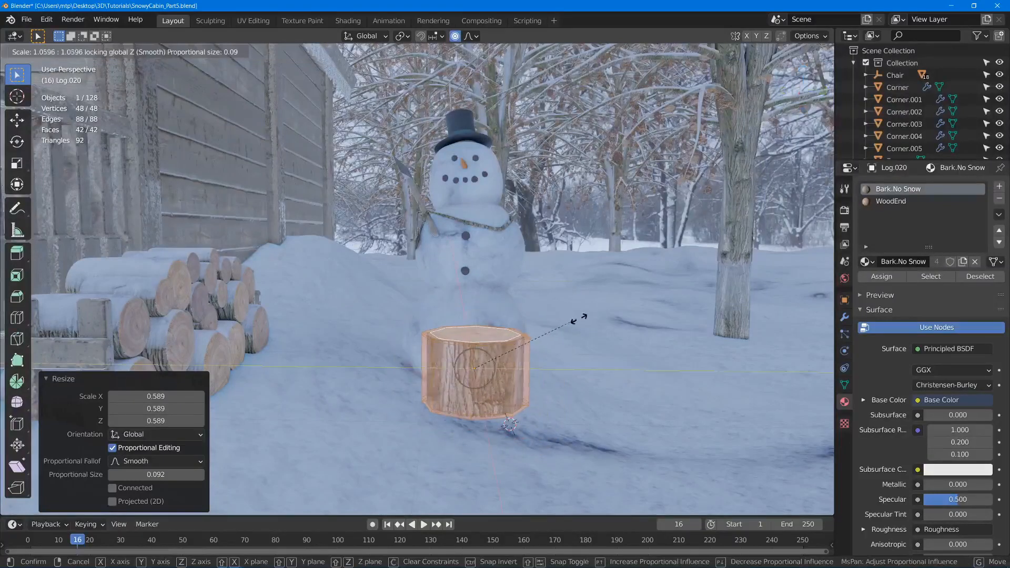
click(588, 254)
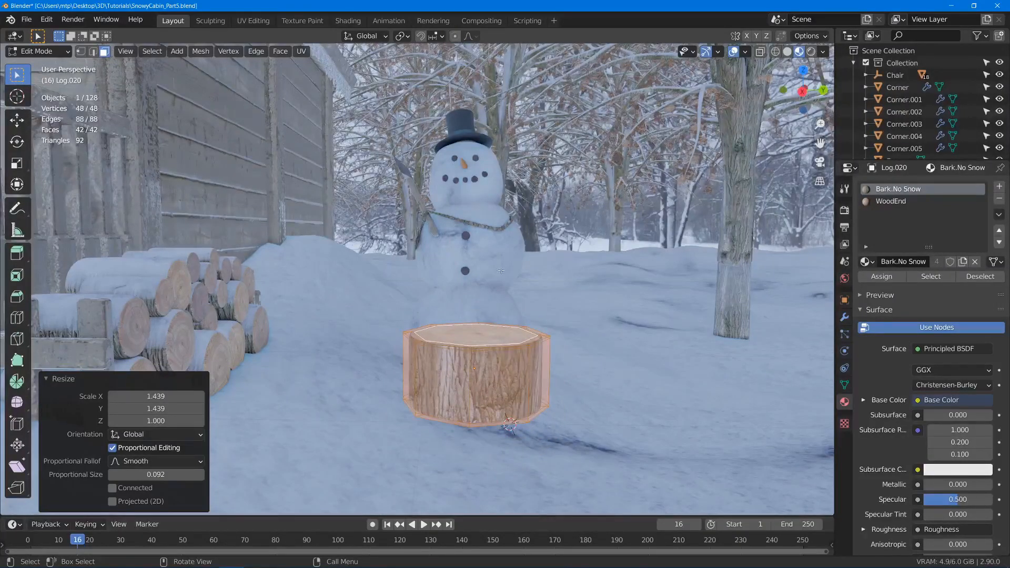
- Sink the stump into the snow by moving the object about 0.378 m down along Z in Object Mode
middle_drag(501, 270, 447, 291)
key(Tab)
key(g)
key(z)
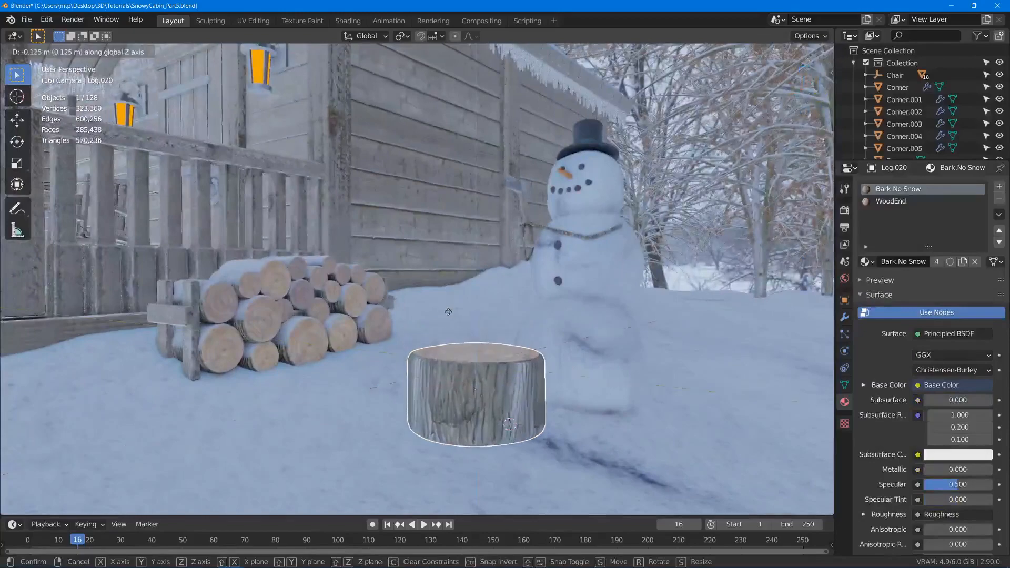
click(487, 288)
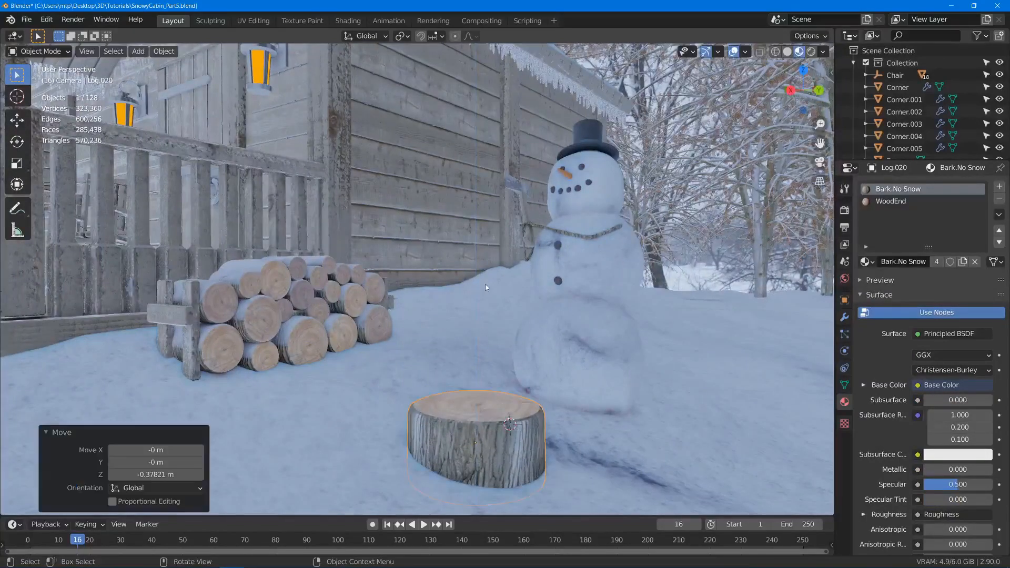
- Duplicate the stump and raise the copy straight up along Z onto the top of the original
middle_drag(487, 287, 495, 338)
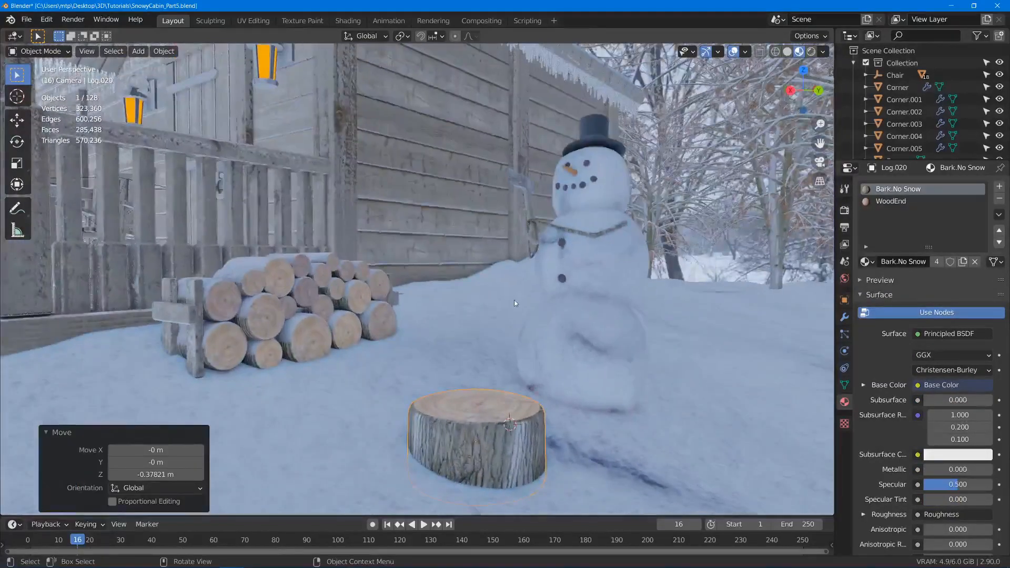
key(shift+d)
key(z)
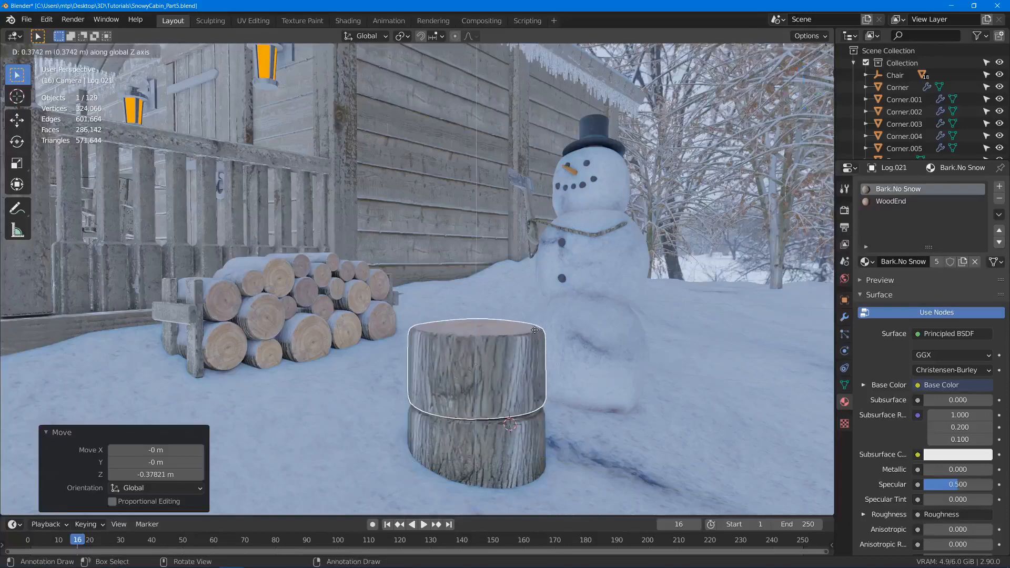
click(585, 356)
- Scale the upper log's mesh to 0.382 horizontally and stretch it slightly taller along Z to form a slim standing log
key(Tab)
key(s)
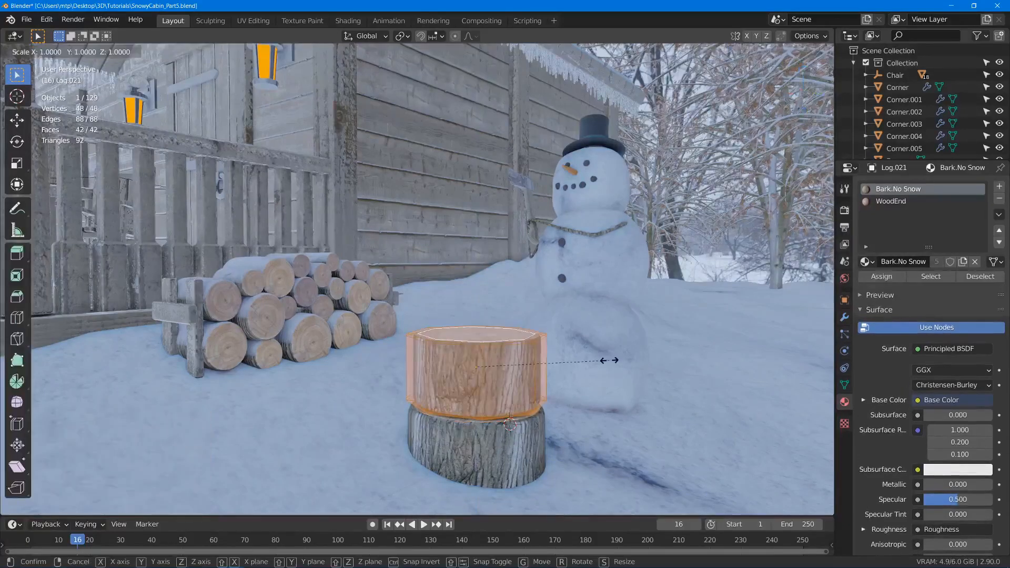
key(shift+z)
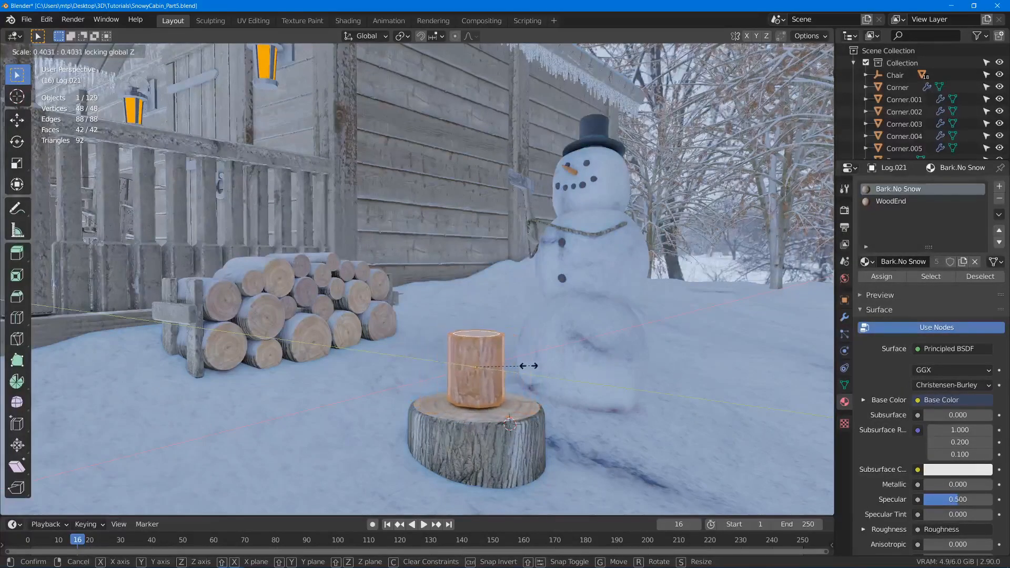
click(526, 367)
middle_drag(487, 345, 493, 305)
key(s)
key(z)
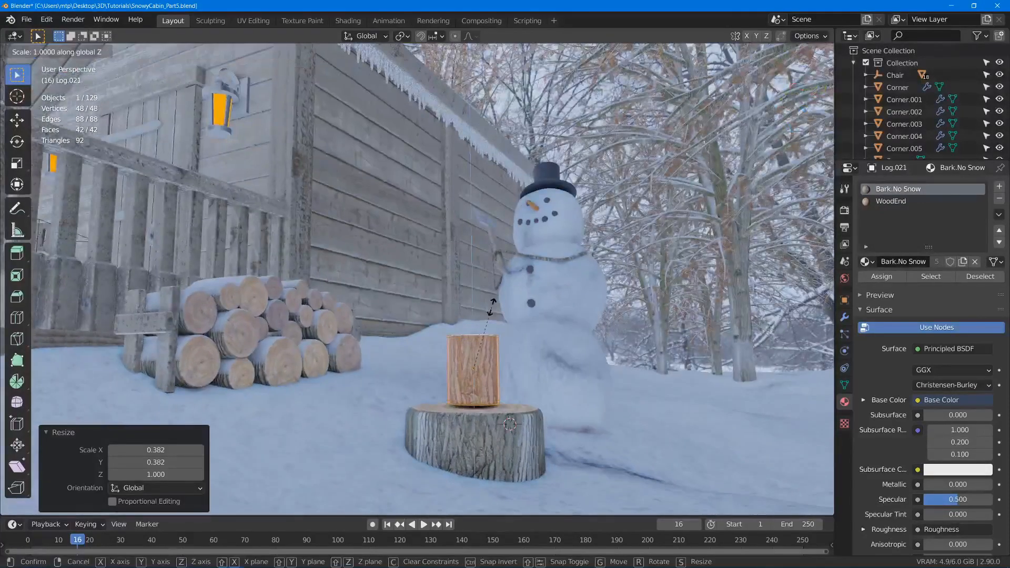
click(486, 300)
key(Tab)
- In Object Mode, raise the upper log about 0.03 m straight up along Z so it rests on the stump
key(Tab)
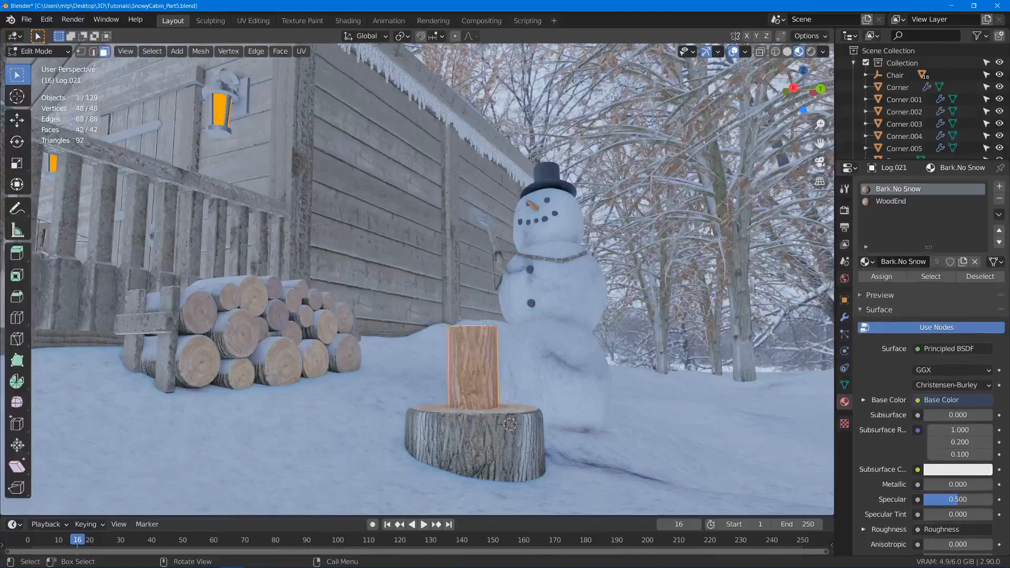
key(Tab)
key(g)
key(z)
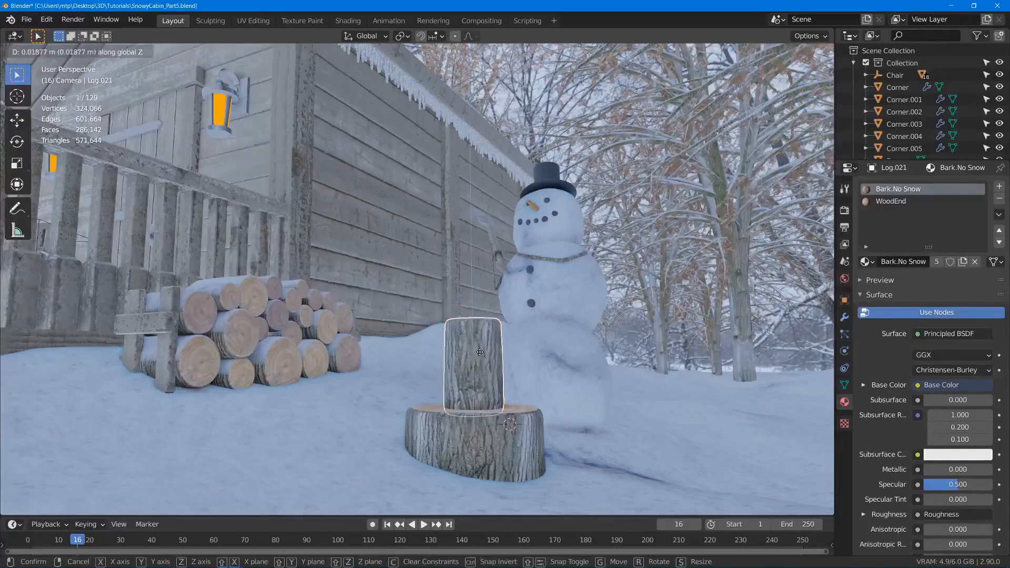
click(475, 350)
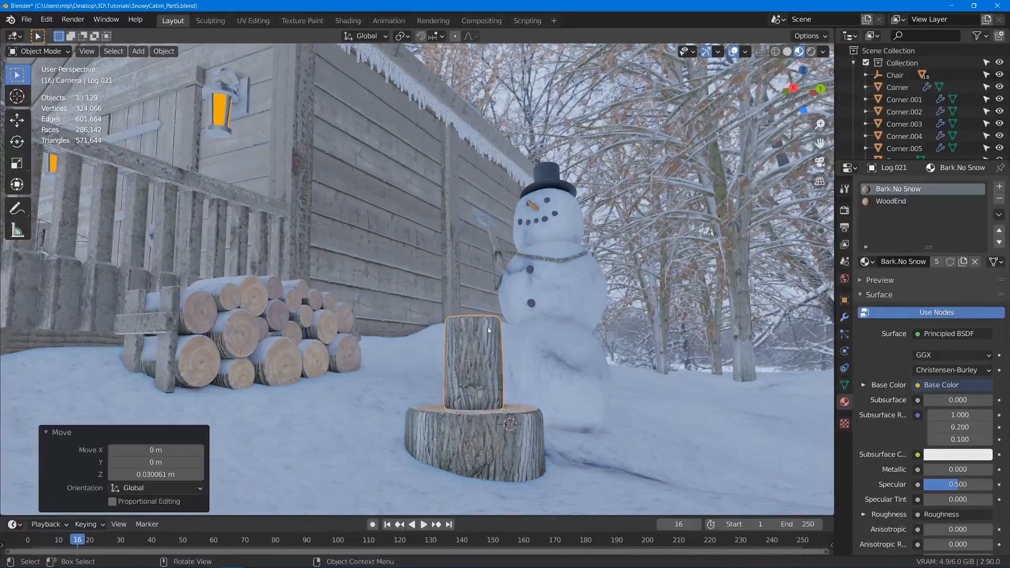
- Rotate the standing log around the global Z axis on the stump and save the file
middle_drag(476, 350, 494, 348)
key(r)
key(z)
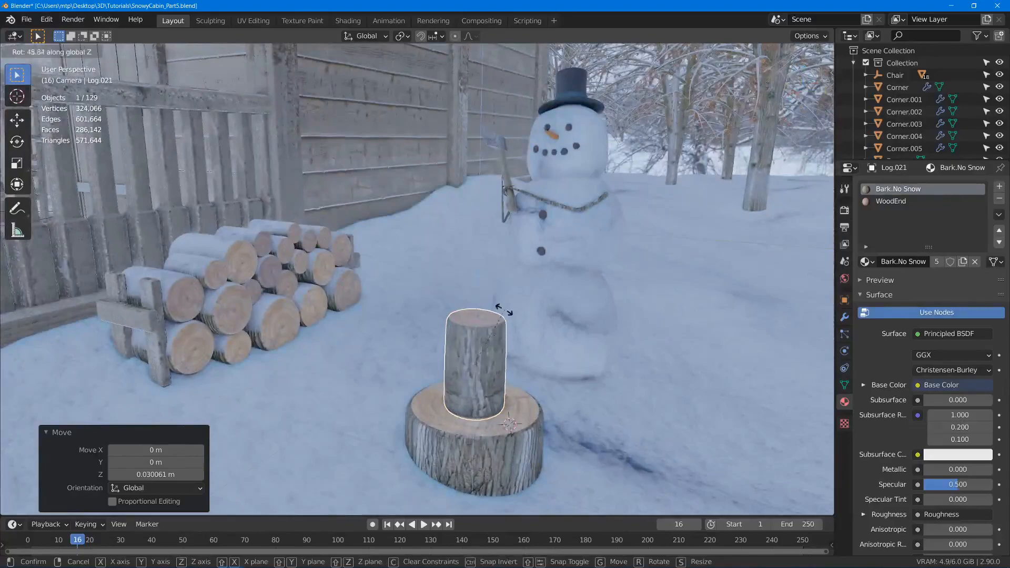
click(500, 308)
click(459, 267)
middle_drag(406, 213, 497, 177)
key(ctrl+s)
- Select the stump together with the log standing on it and move both along the global X axis
middle_drag(487, 213, 453, 226)
scroll(526, 274, down, 3)
shift+middle_drag(595, 337, 579, 302)
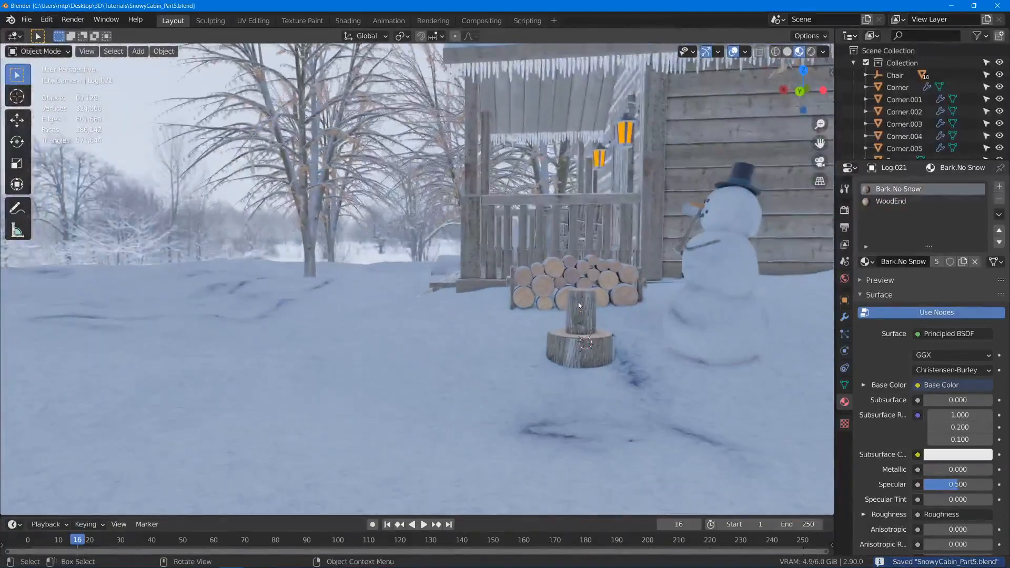
shift+click(579, 348)
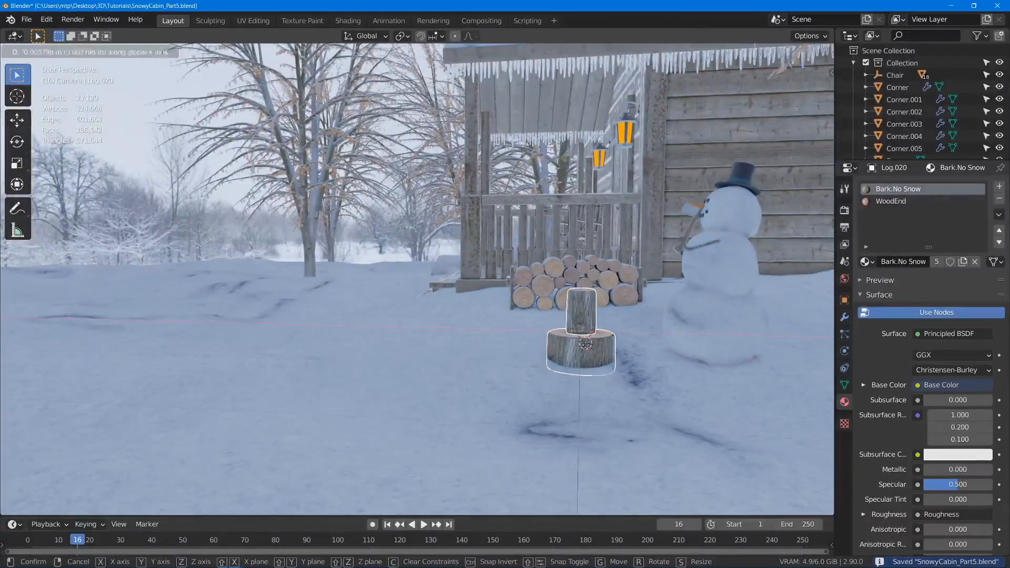
key(g)
key(x)
click(702, 202)
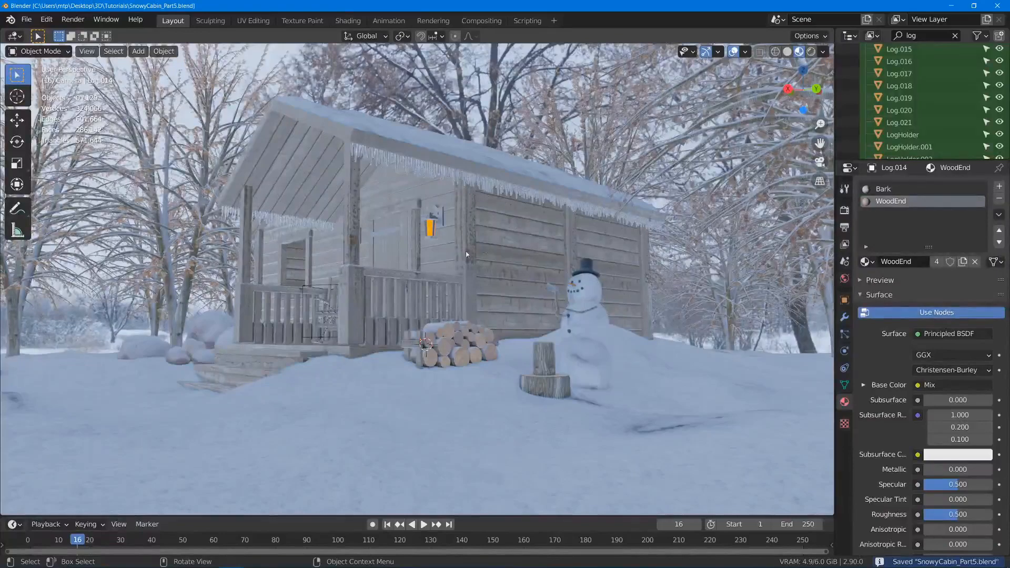
- Clear the Outliner's object filter and select the snowman's middle ball with its whole child hierarchy
shift+middle_drag(283, 263, 314, 274)
middle_drag(344, 278, 340, 274)
scroll(558, 373, up, 5)
shift+middle_drag(806, 369, 696, 383)
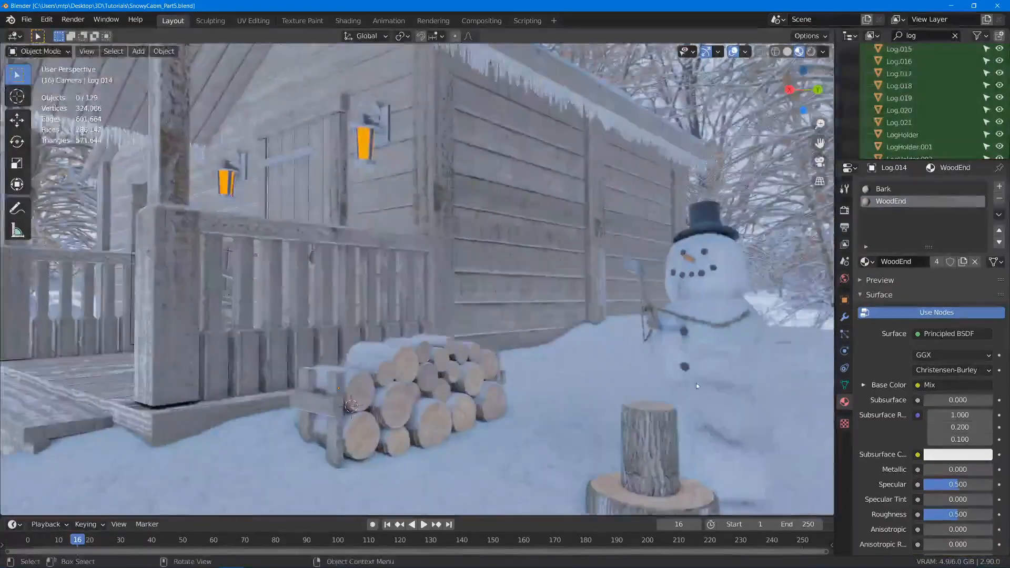
click(698, 381)
key(g)
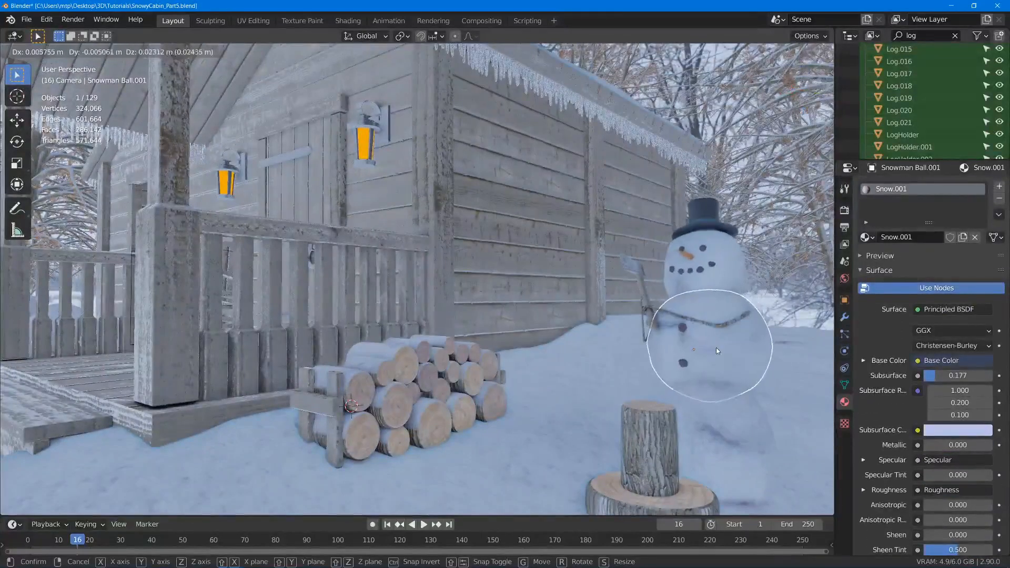
click(729, 331)
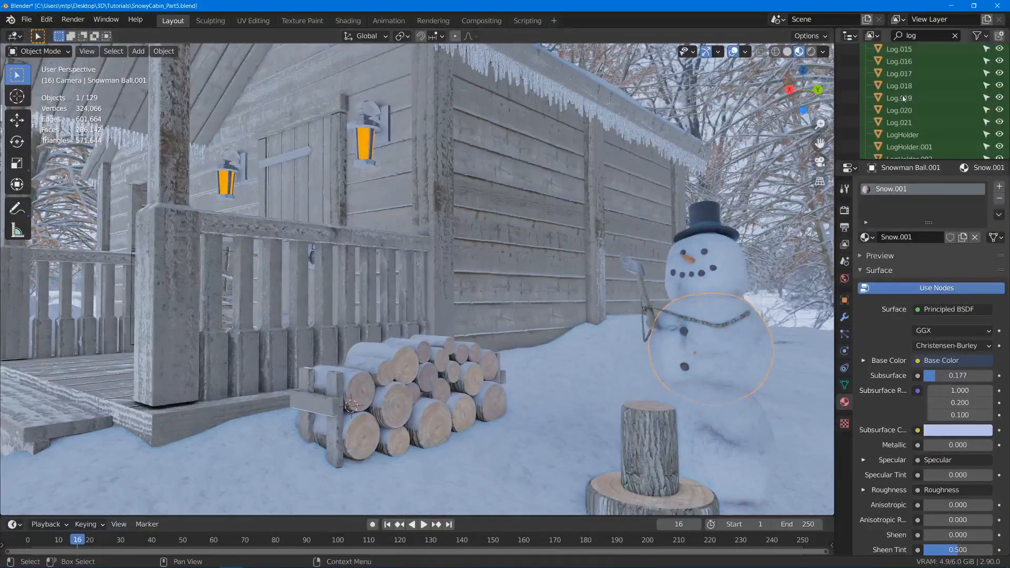
scroll(916, 68, up, 4)
click(956, 35)
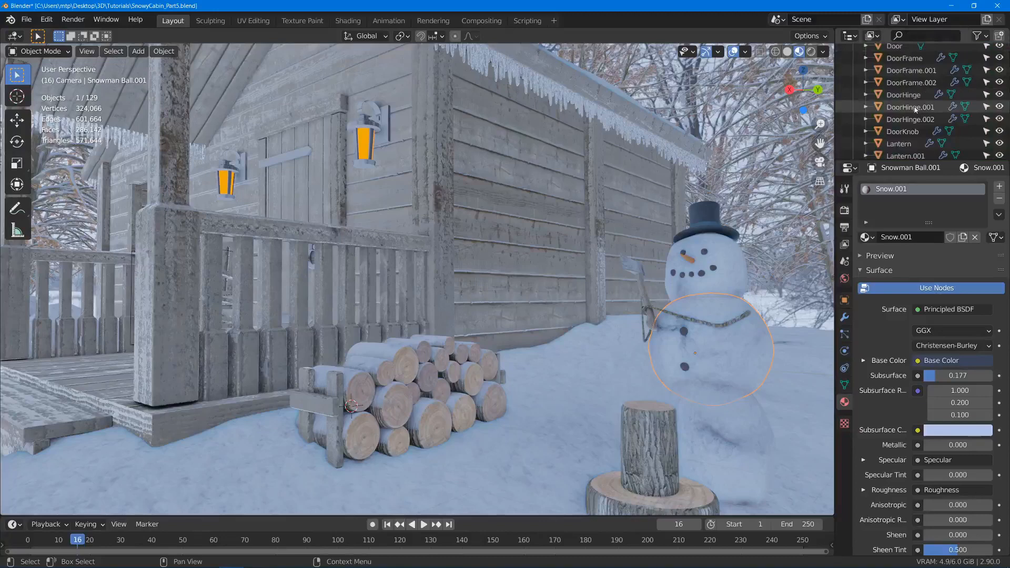
key(KP_Decimal)
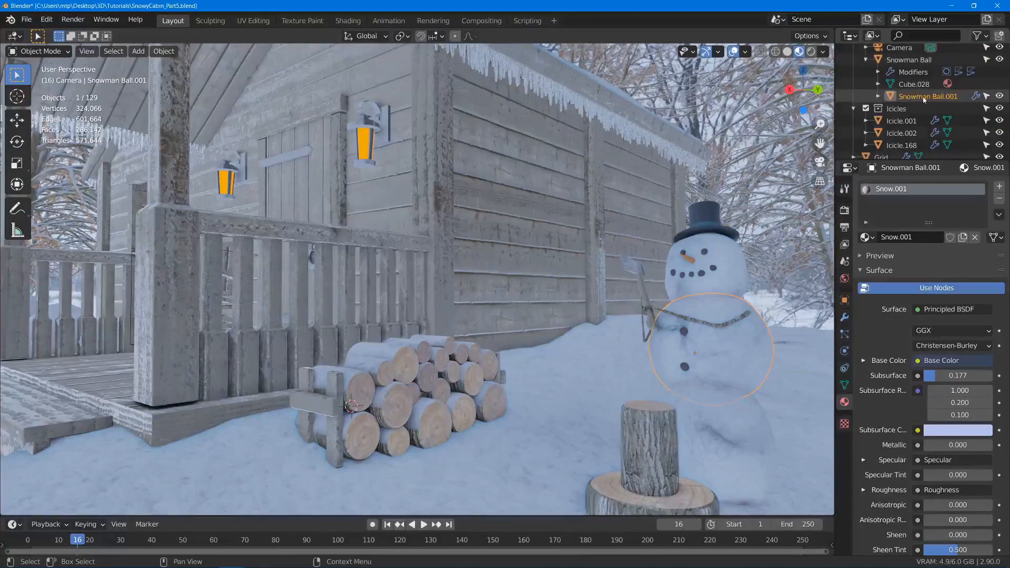
right_click(924, 100)
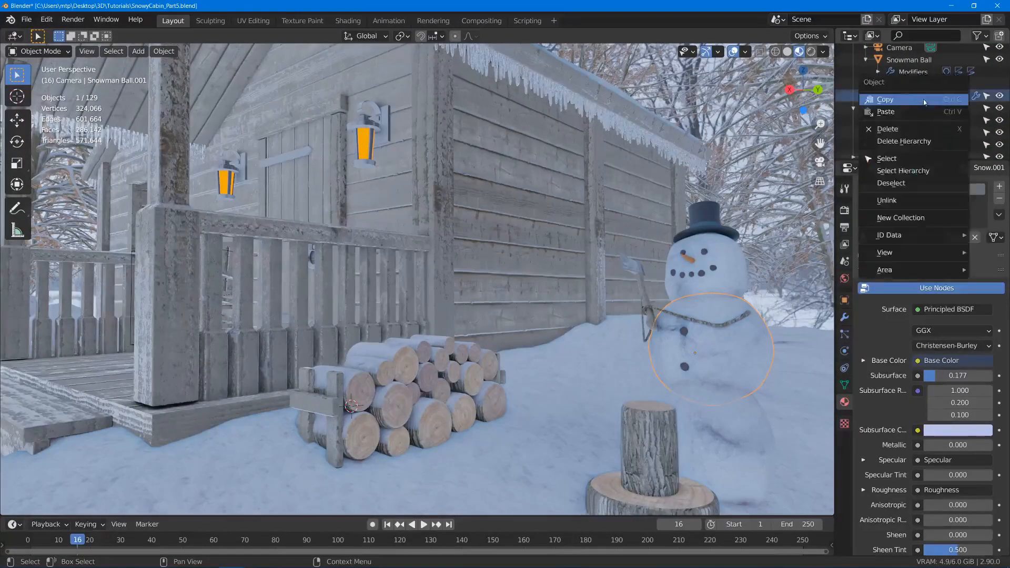
click(902, 172)
- Make a linked duplicate of the snowman's upper body, head and hat, and place it in front of the cabin's front window
key(g)
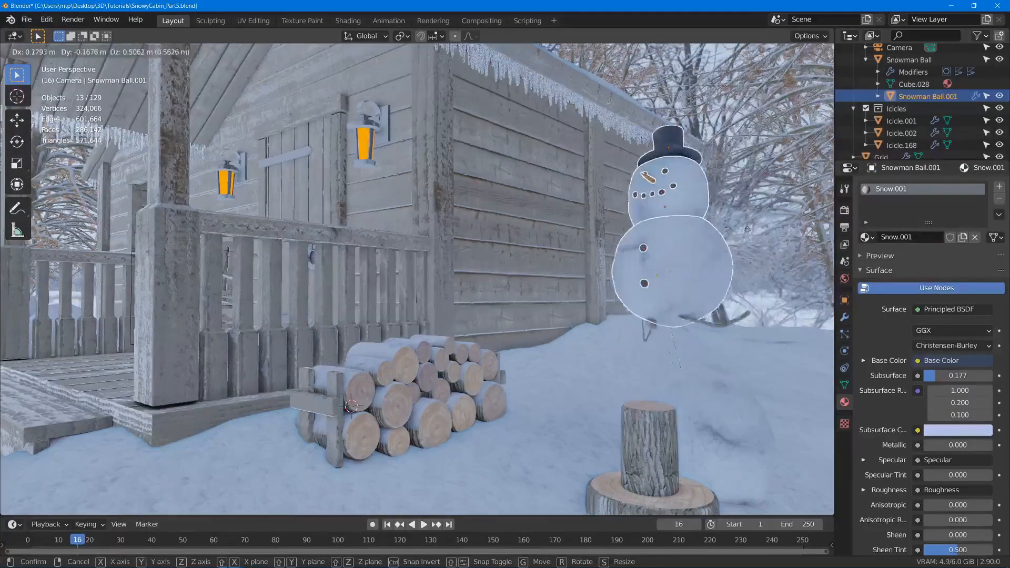
click(727, 231)
middle_drag(727, 232, 679, 274)
middle_drag(679, 274, 673, 281)
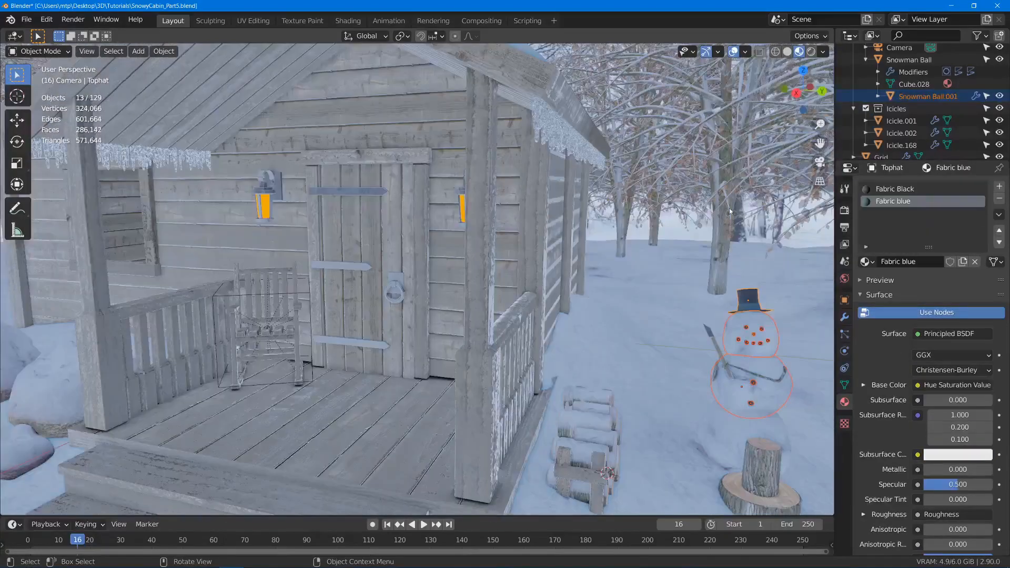
middle_drag(657, 213, 708, 259)
scroll(652, 247, down, 2)
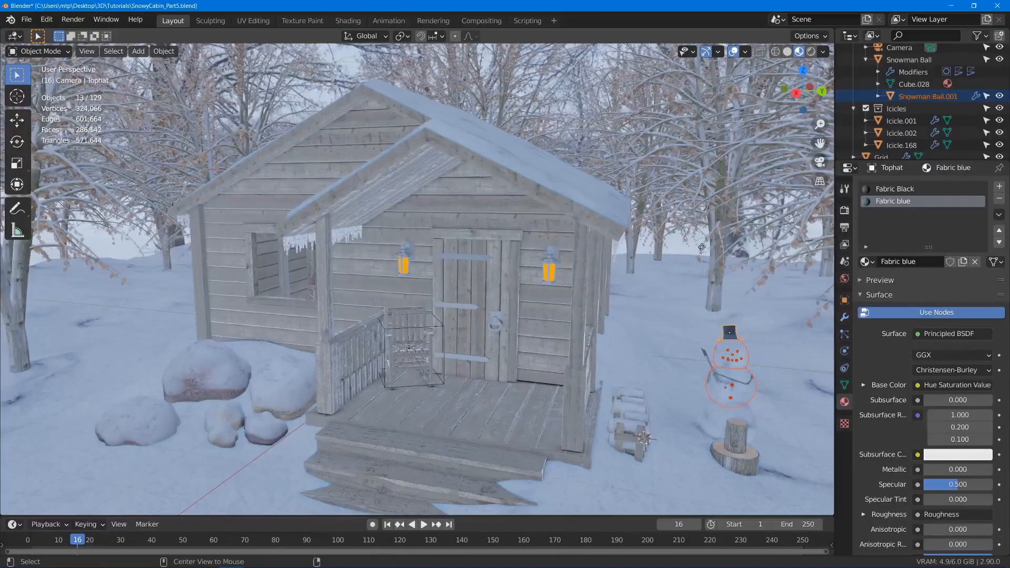
key(alt+d)
click(262, 227)
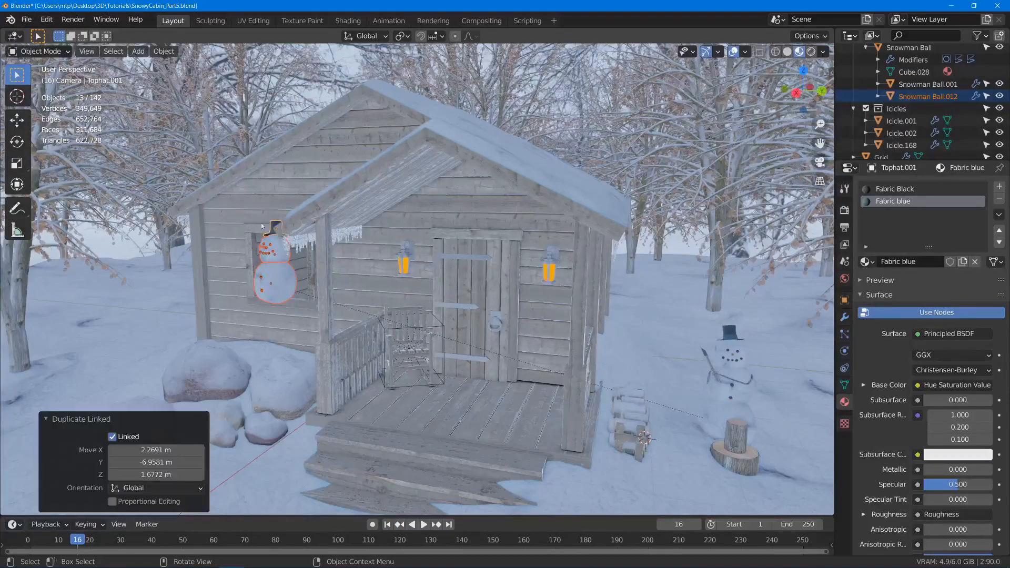
- Delete the top hat of the duplicated snowman
middle_drag(262, 227, 311, 263)
shift+middle_drag(310, 263, 717, 265)
click(766, 229)
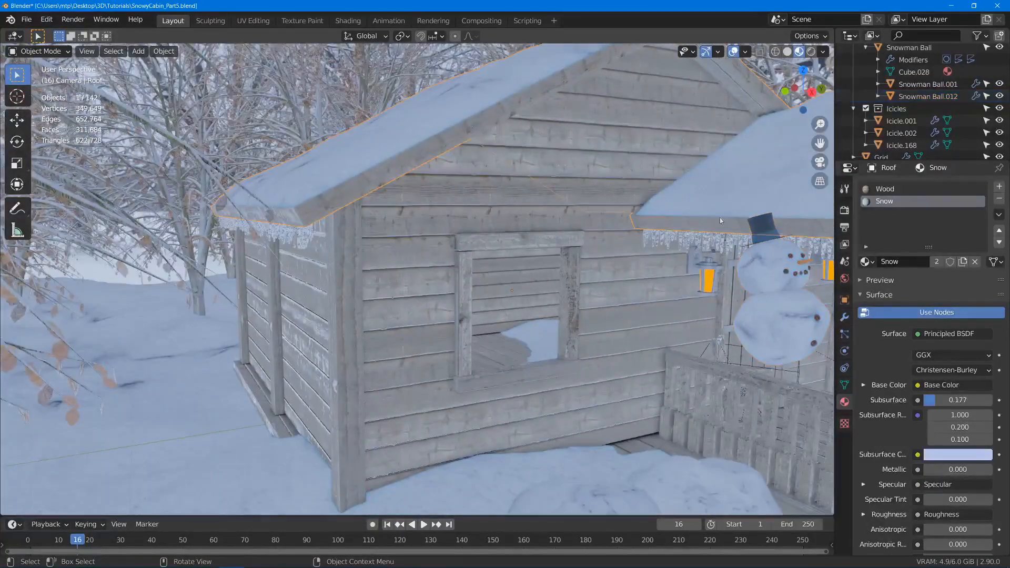
key(Delete)
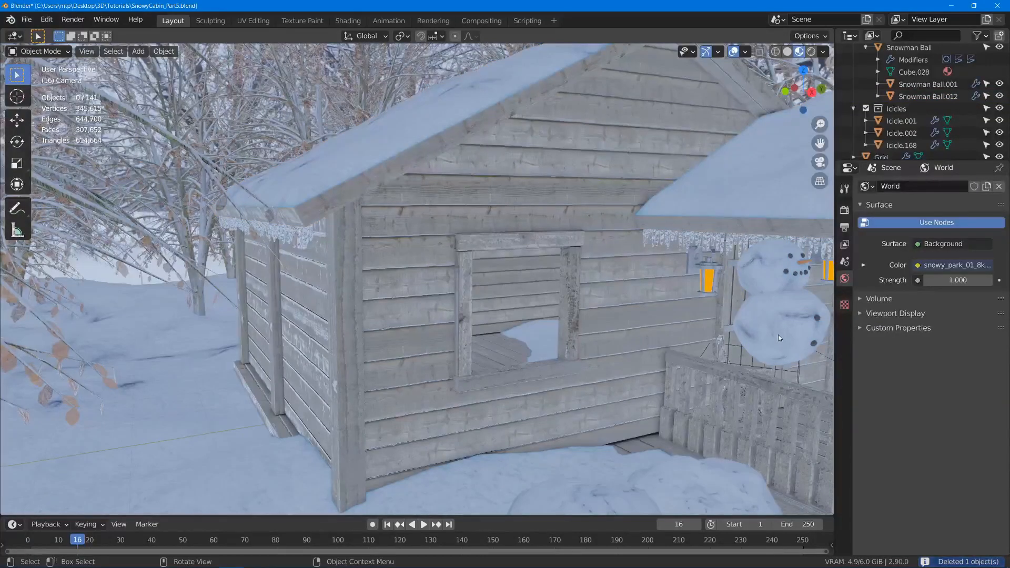
- Move the hatless snowman copy along the wall toward the window and remove its parent with Clear Parent
click(780, 335)
key(g)
click(674, 333)
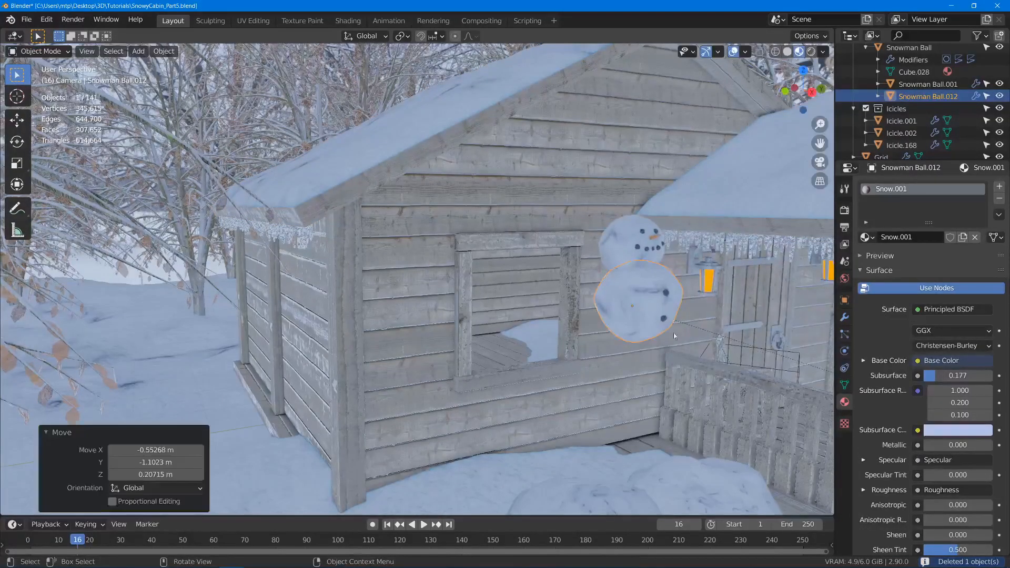
middle_drag(674, 332, 657, 283)
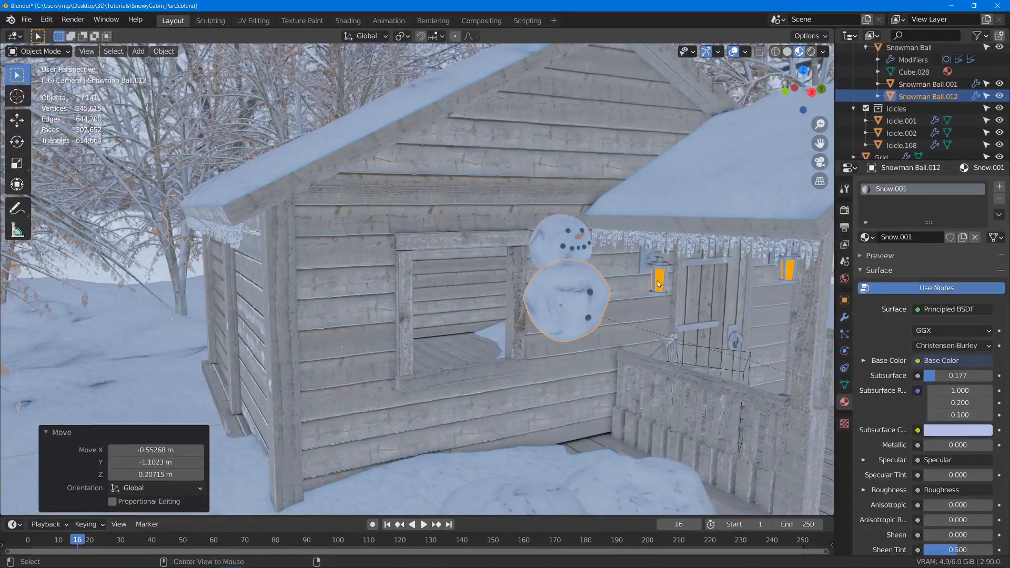
key(alt+p)
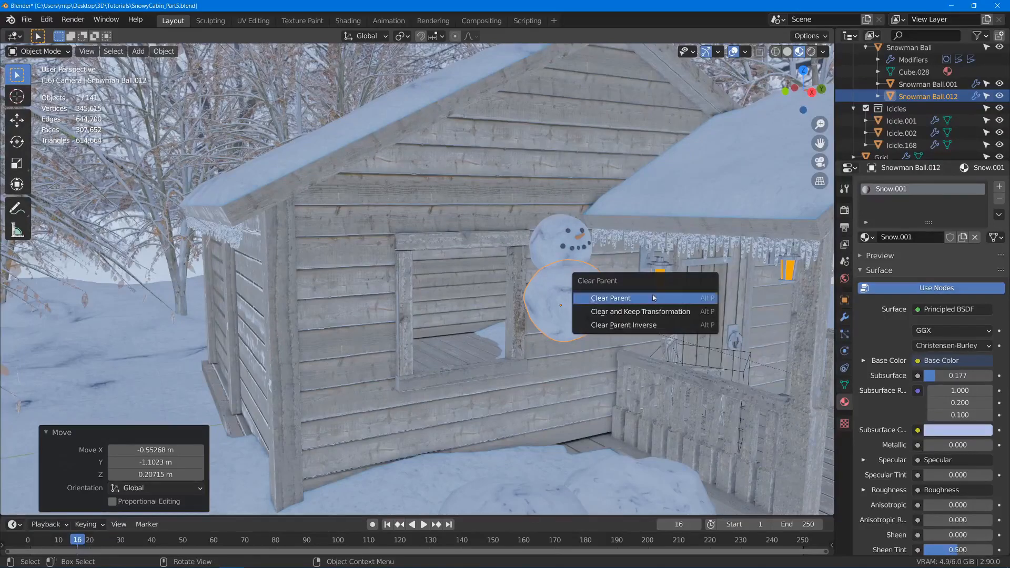
click(657, 297)
- Move the snowman copy along the cabin's front wall into the window opening
key(g)
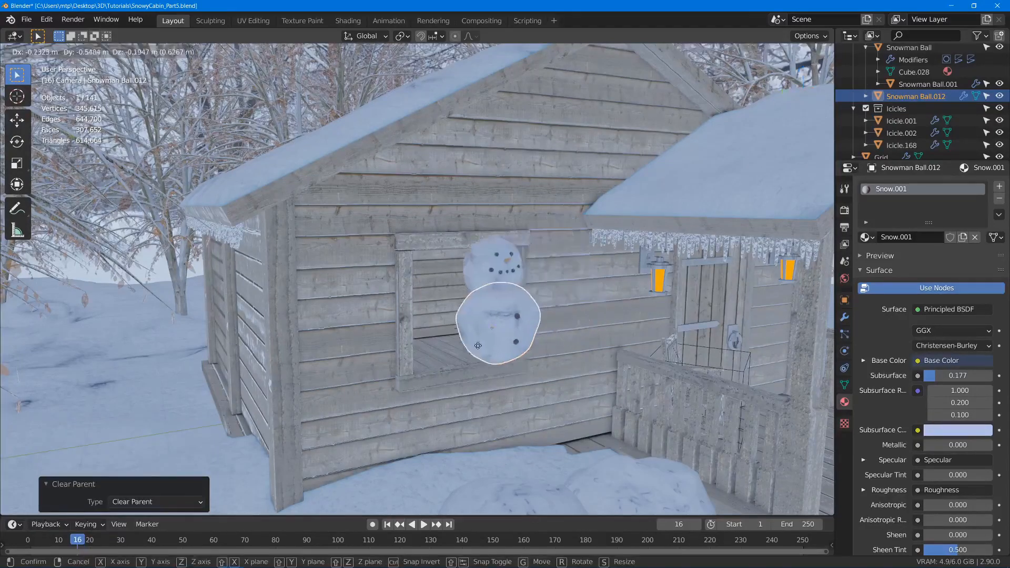
click(444, 345)
scroll(444, 346, down, 4)
middle_drag(444, 345, 394, 317)
scroll(457, 257, up, 7)
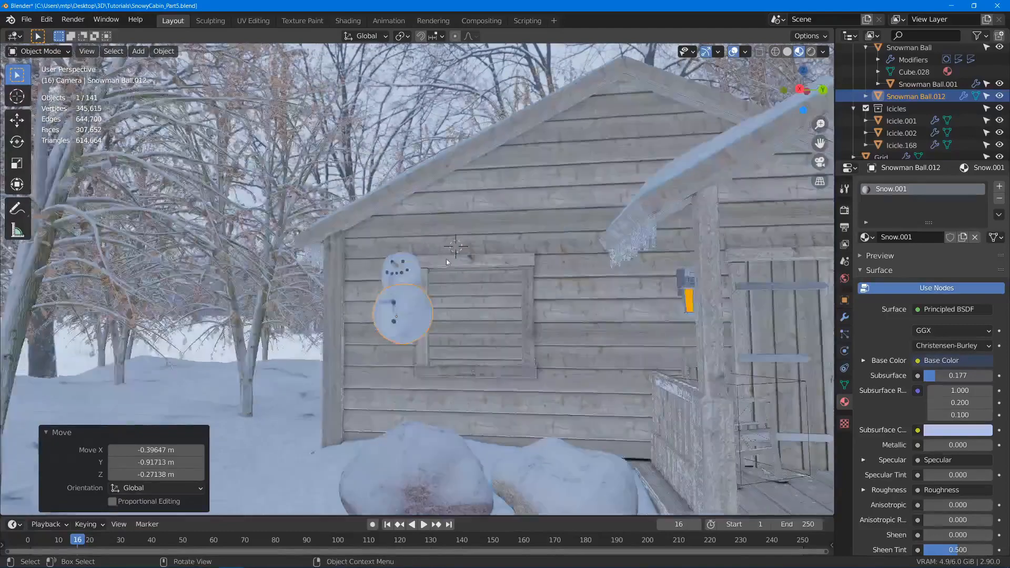
middle_drag(457, 257, 359, 168)
key(g)
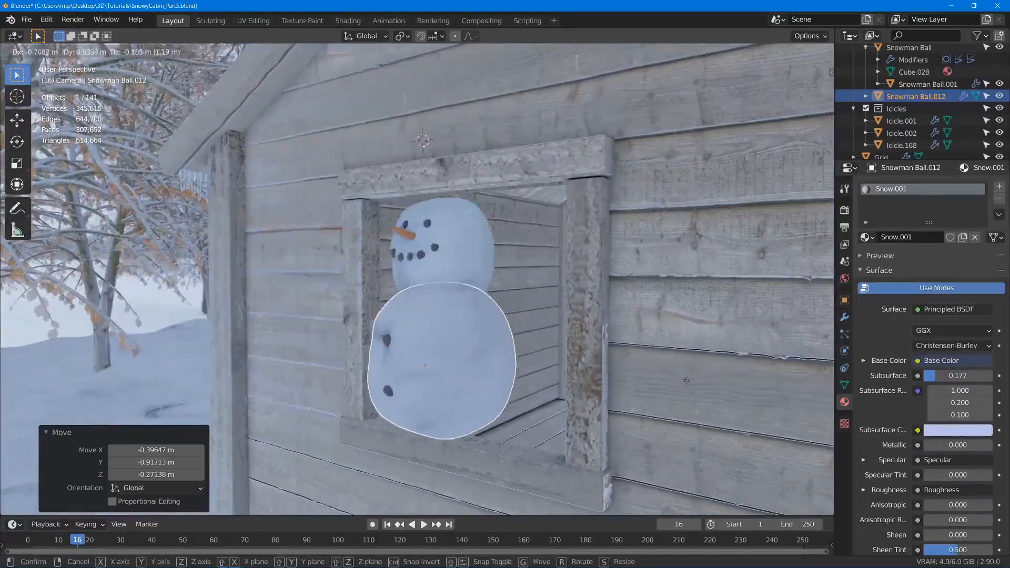
click(693, 388)
- Shift the snowman copy further into the cabin so it sits just behind the window opening
middle_drag(694, 388, 520, 361)
key(g)
click(597, 353)
middle_drag(597, 355, 572, 349)
key(g)
click(450, 368)
- Tilt the snowman copy and turn it about 56.7° so its face looks out of the window
key(r)
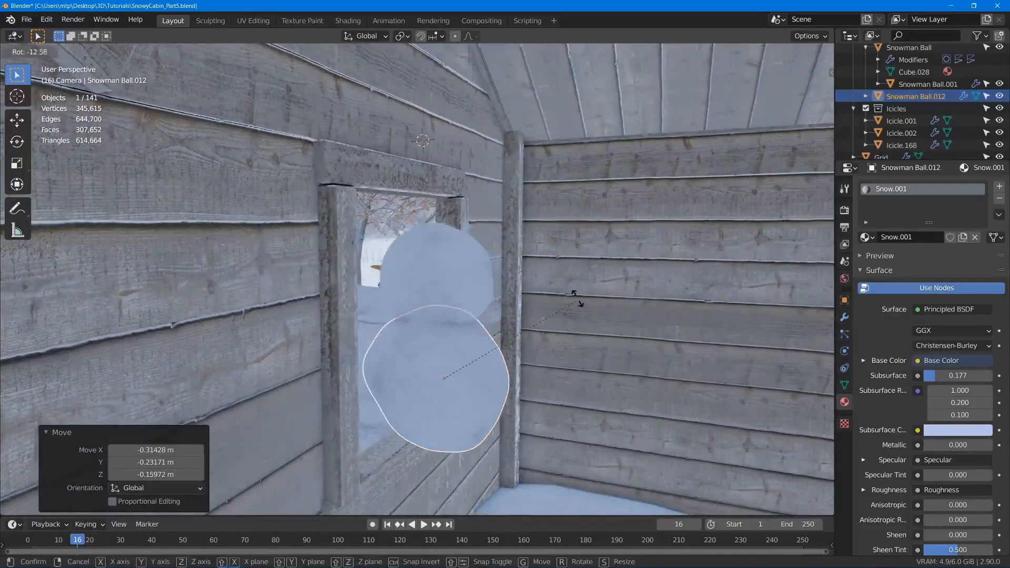
click(543, 284)
middle_drag(544, 284, 471, 279)
key(r)
click(632, 279)
middle_drag(632, 279, 514, 266)
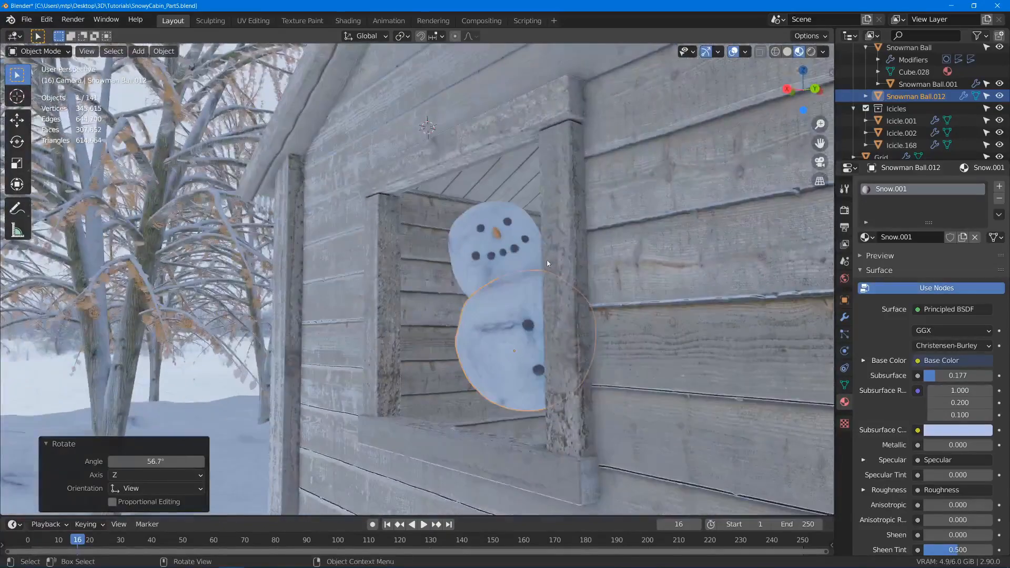
- Lean the snowman sideways and lower it about 0.22 m so it peeks out from behind the window frame
key(r)
click(521, 237)
key(g)
click(554, 289)
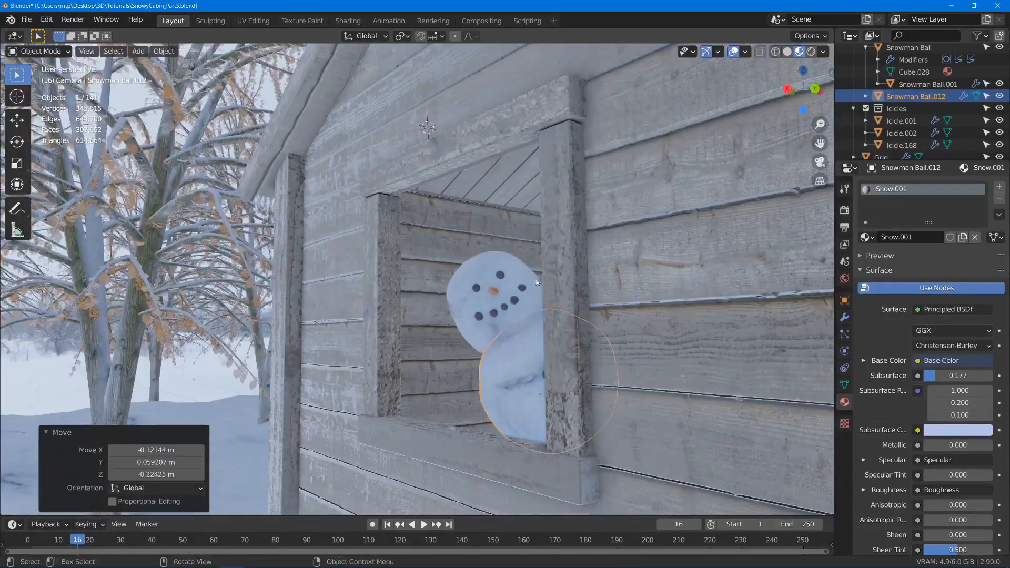
- From the camera view, fine-tune the peeking snowman's position, rotate it -4.95°, and deselect everything
middle_drag(554, 289, 498, 283)
key(KP_0)
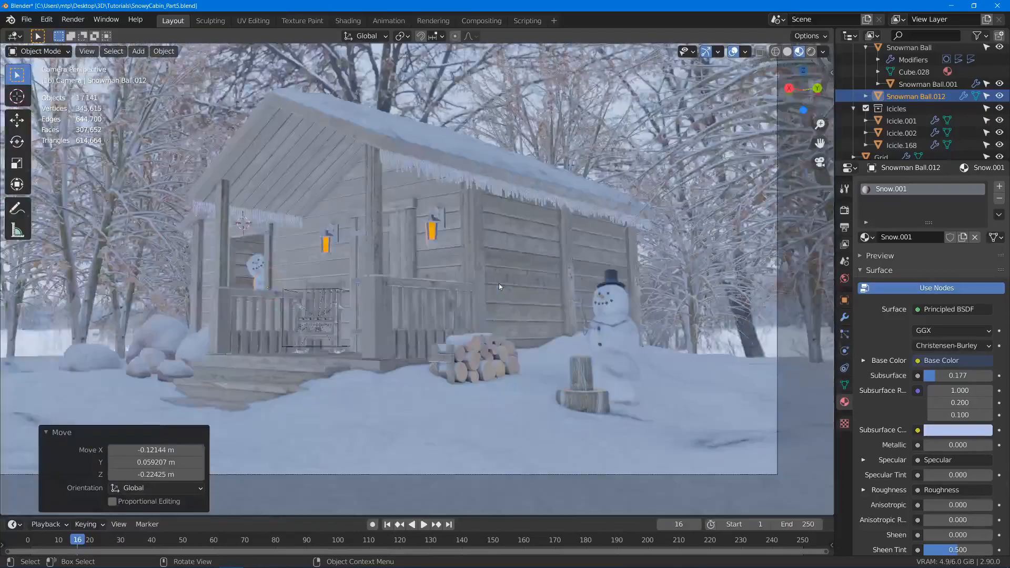
scroll(390, 261, up, 5)
shift+middle_drag(342, 288, 359, 280)
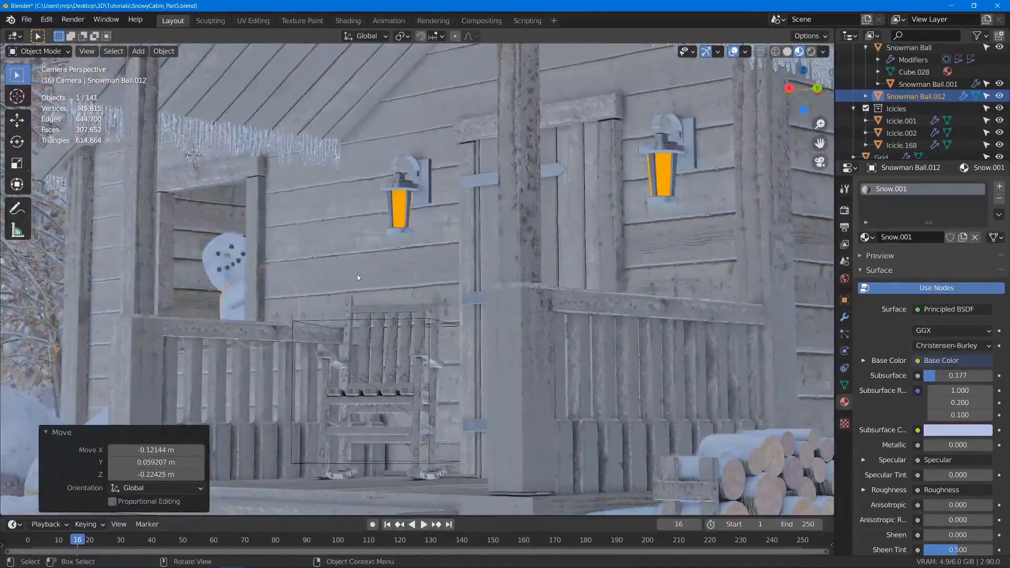
key(g)
click(360, 300)
key(r)
click(355, 207)
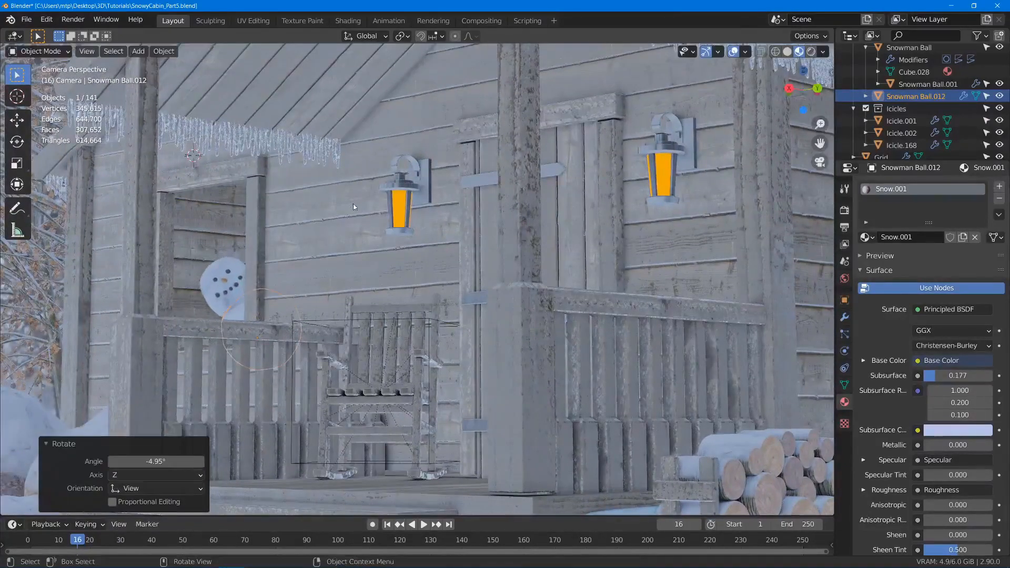
key(g)
click(352, 194)
key(alt+a)
- Set the 3D cursor on the side of the peeking snowman's body and add a 2 m mesh plane there
middle_drag(258, 257, 380, 306)
scroll(415, 153, up, 9)
middle_drag(457, 252, 528, 338)
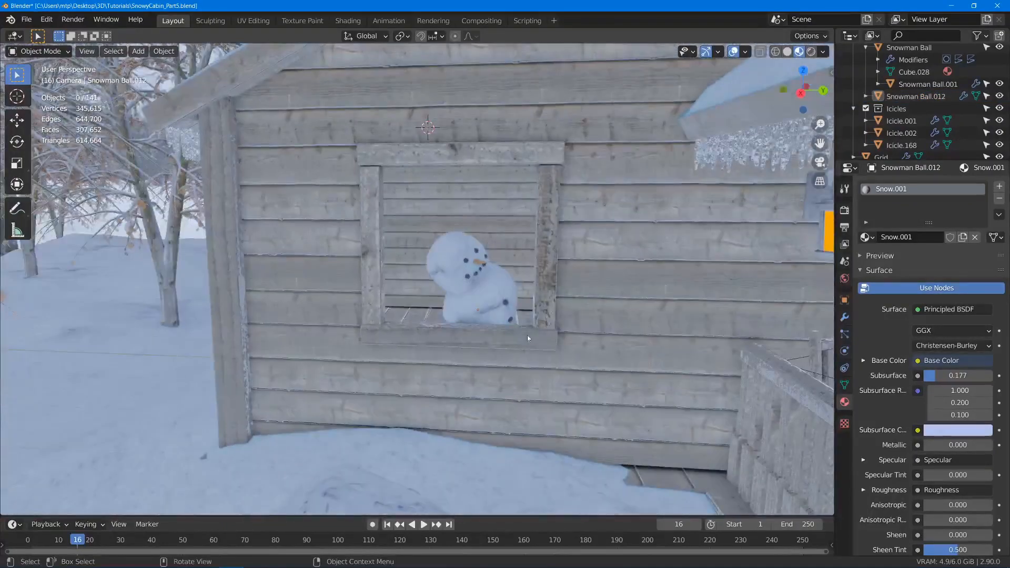
key(KP_0)
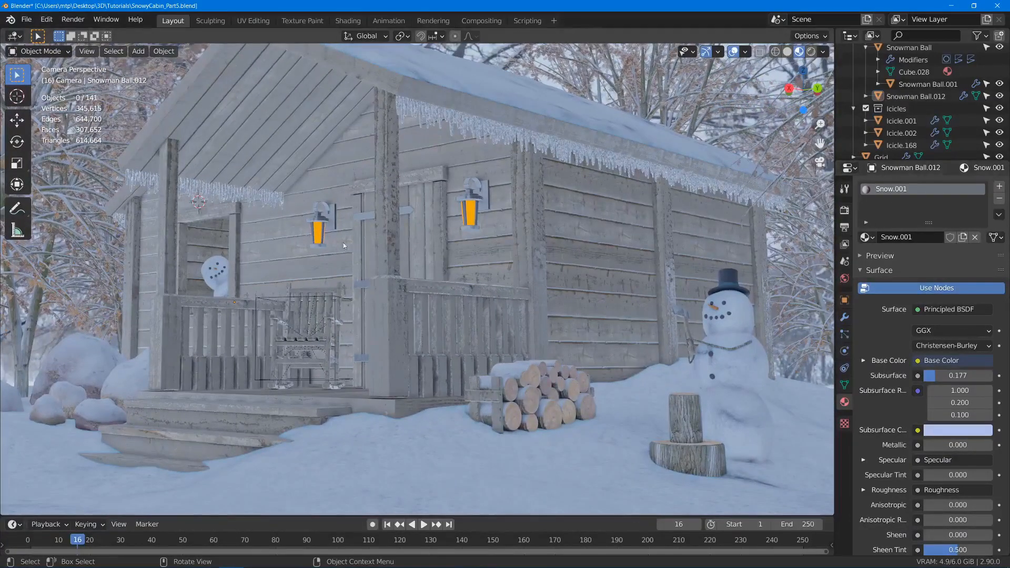
middle_drag(219, 295, 561, 342)
scroll(560, 323, up, 8)
shift+middle_drag(587, 396, 530, 251)
scroll(566, 273, up, 1)
scroll(567, 272, up, 3)
key(shift+a)
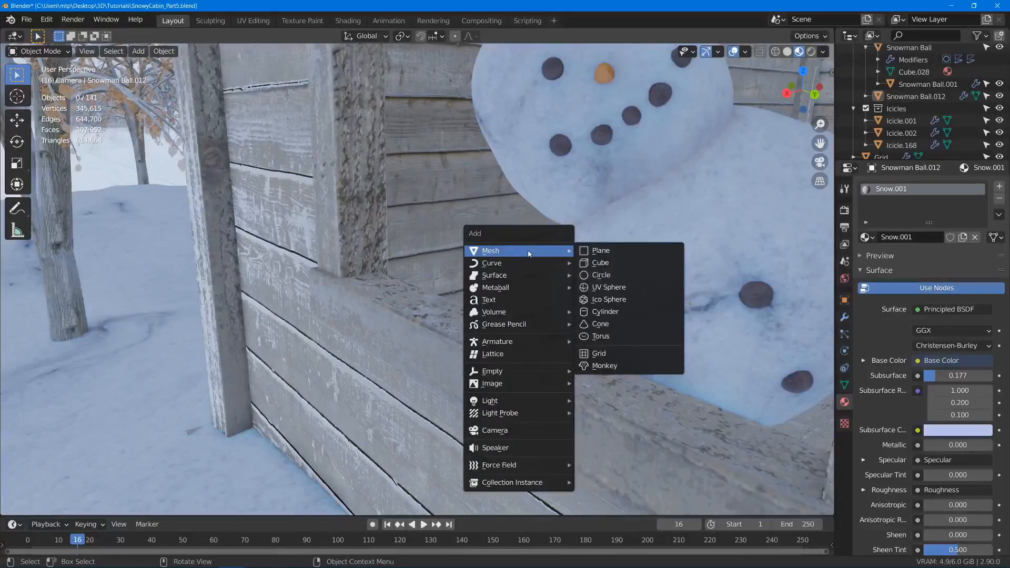
click(595, 251)
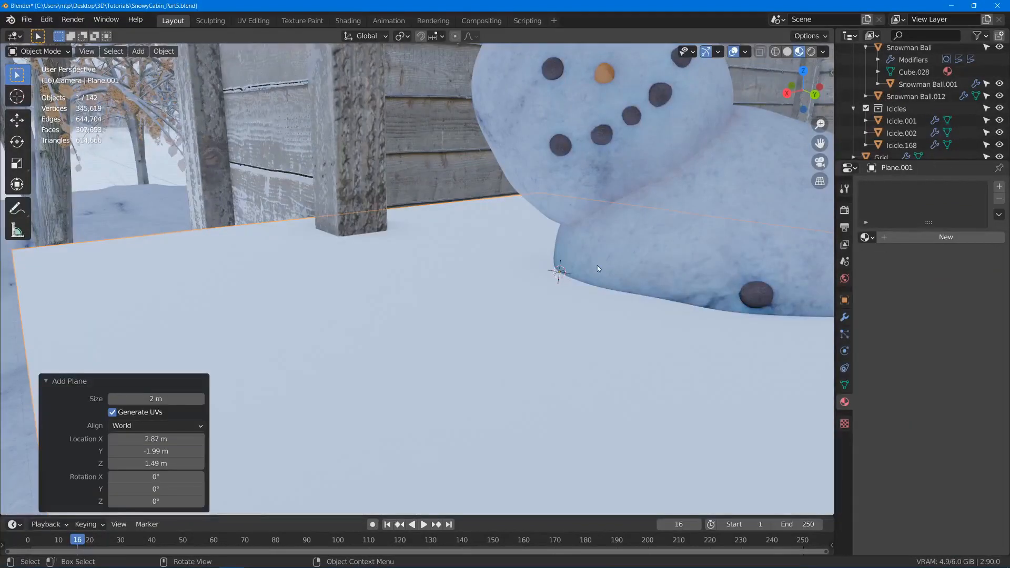
- Collapse the plane into a single vertex by merging all its vertices at center in Edit Mode
key(Tab)
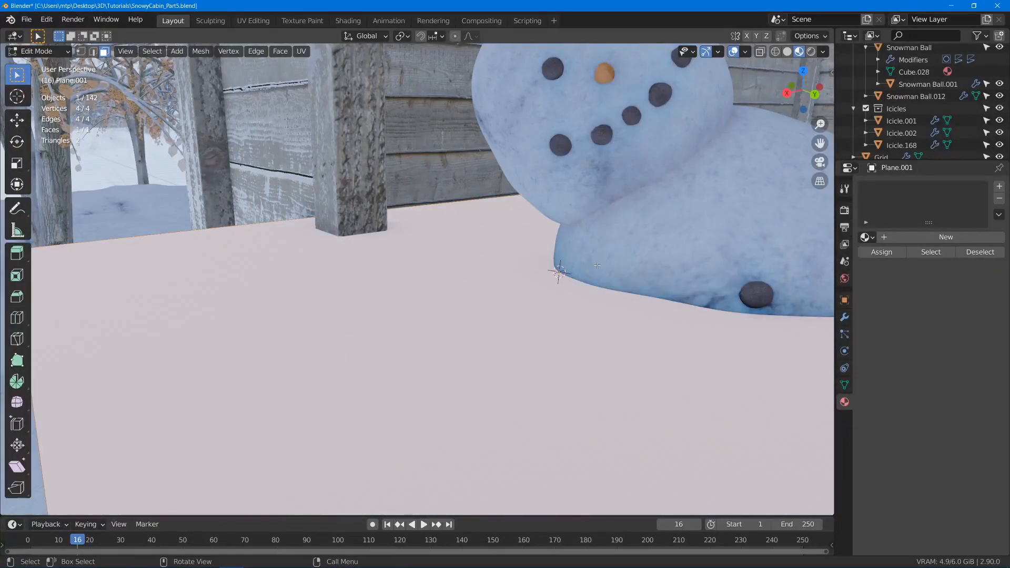
key(m)
click(597, 265)
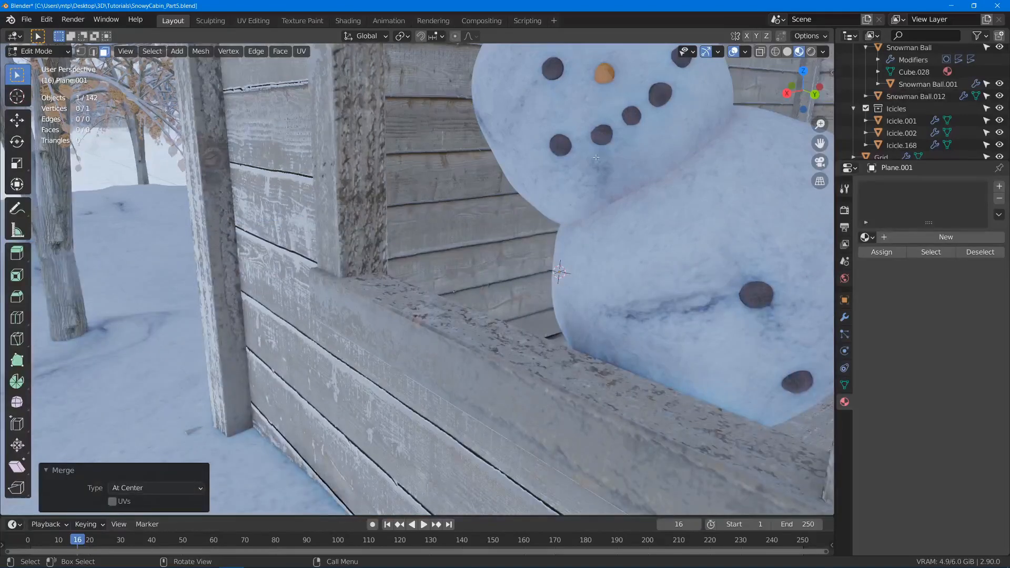
- Extrude the vertex about 0.22 m out from the snowman's body and once more through the window, adjusting the elbow vertex
middle_drag(592, 189, 471, 180)
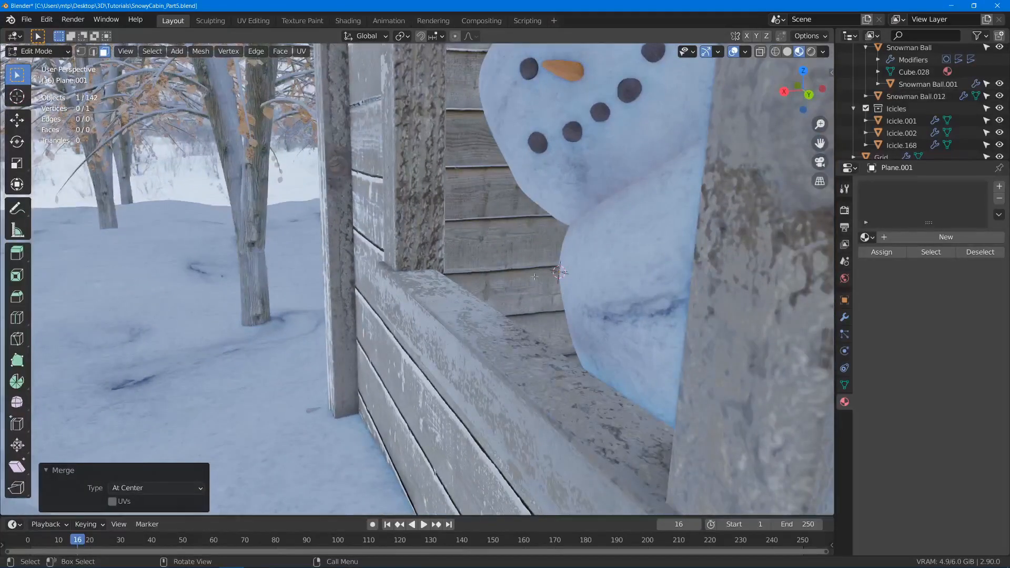
key(1)
key(e)
click(415, 239)
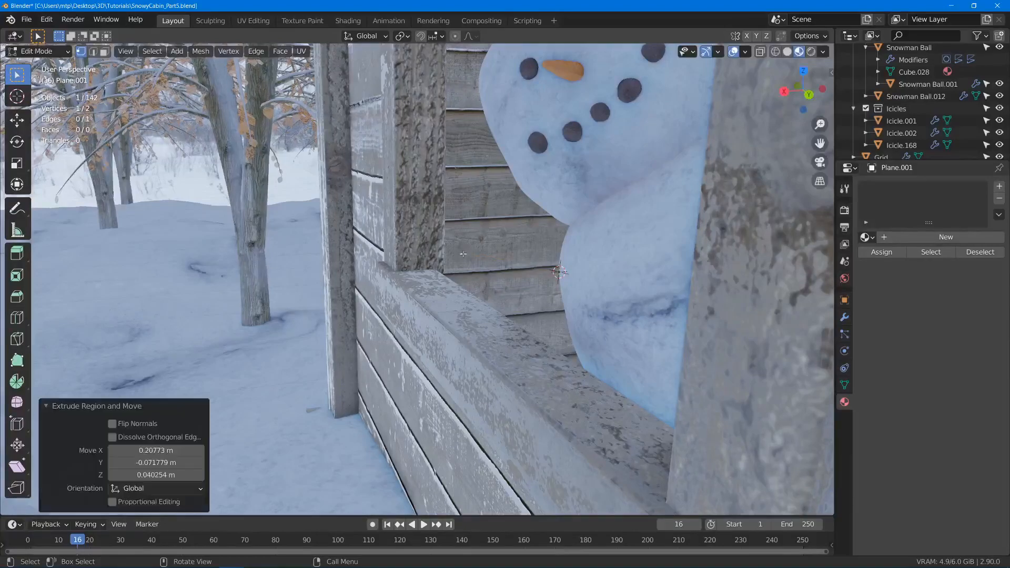
key(e)
click(237, 153)
click(458, 258)
key(g)
click(443, 258)
- Extrude short edges from the arm's outer end to start the branching twig fingers
click(297, 173)
key(e)
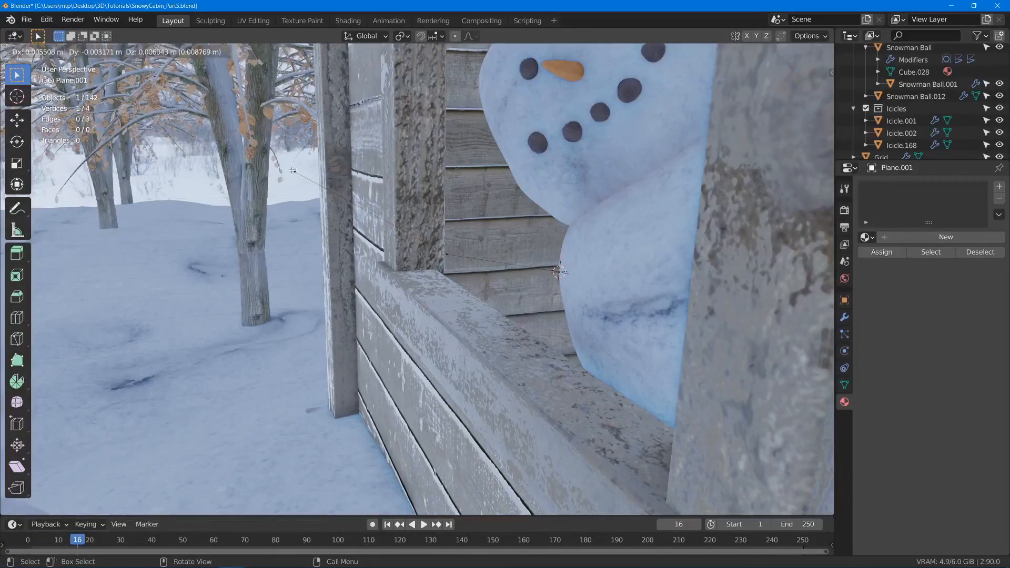
click(294, 171)
shift+middle_drag(294, 169, 360, 198)
key(e)
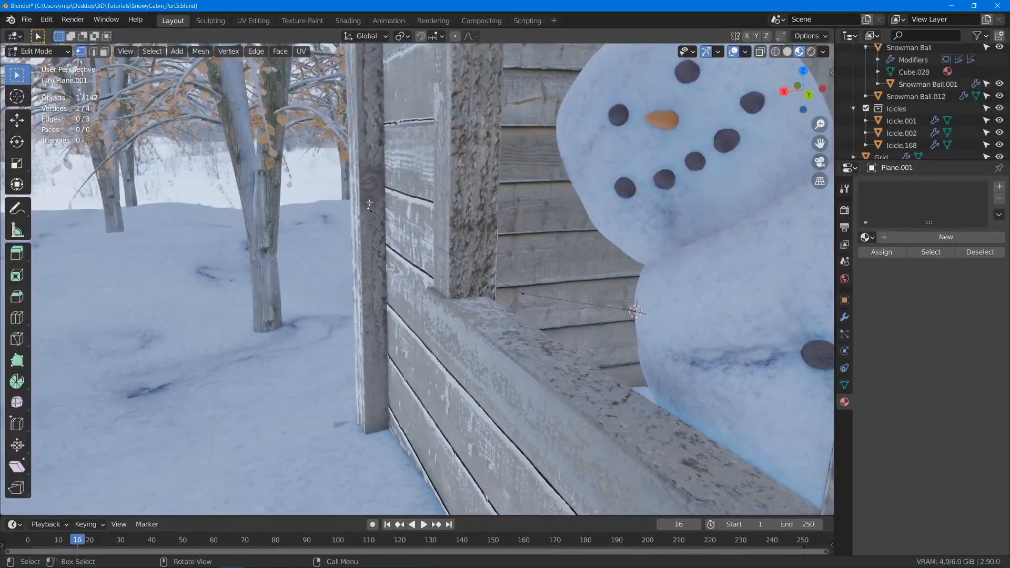
click(358, 211)
key(e)
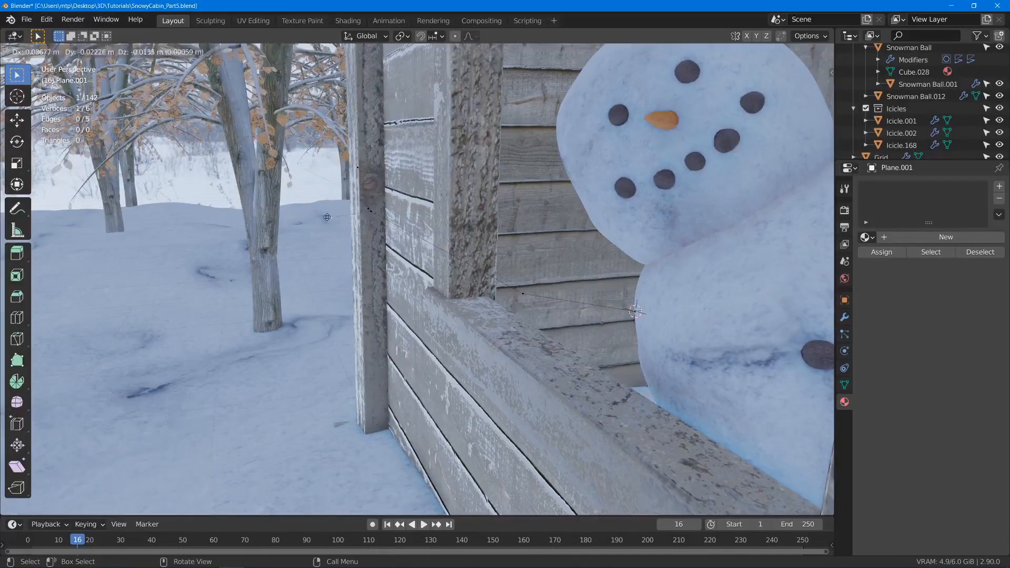
click(329, 221)
- Extrude further edges to complete the upper, middle and lower twig fingers, and return to Object Mode
shift+middle_drag(329, 221, 489, 263)
key(e)
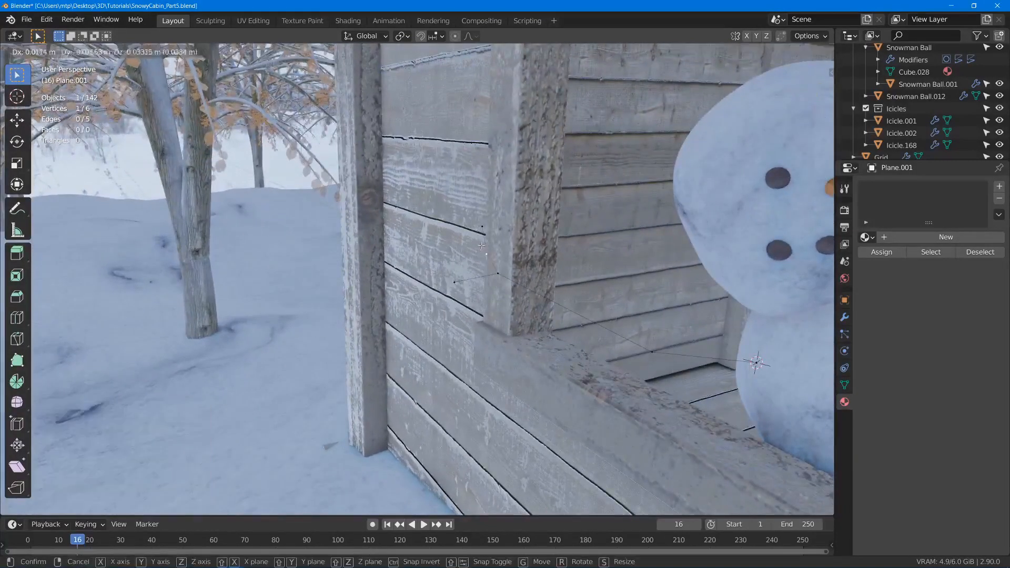
click(461, 227)
key(e)
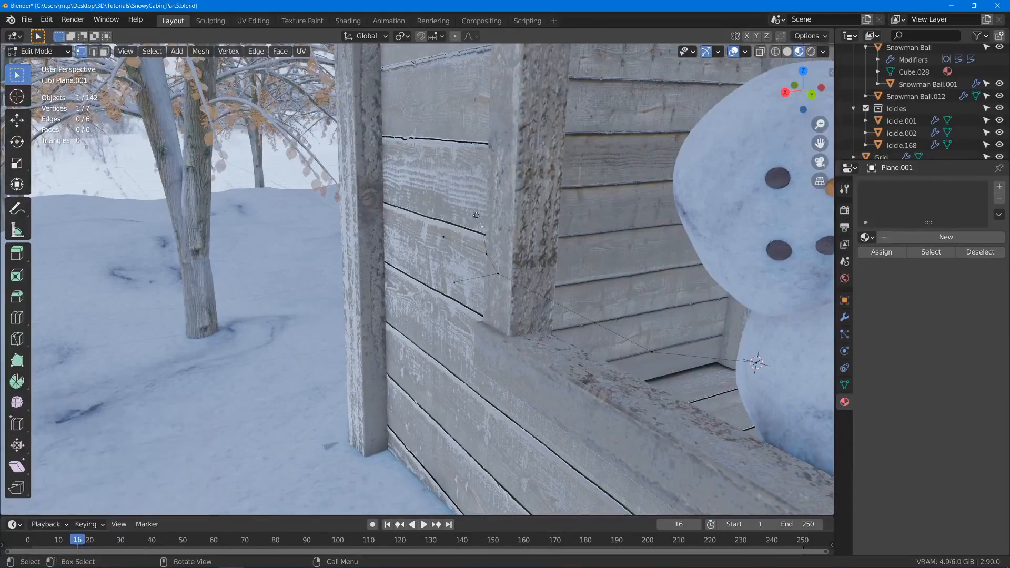
click(435, 230)
key(e)
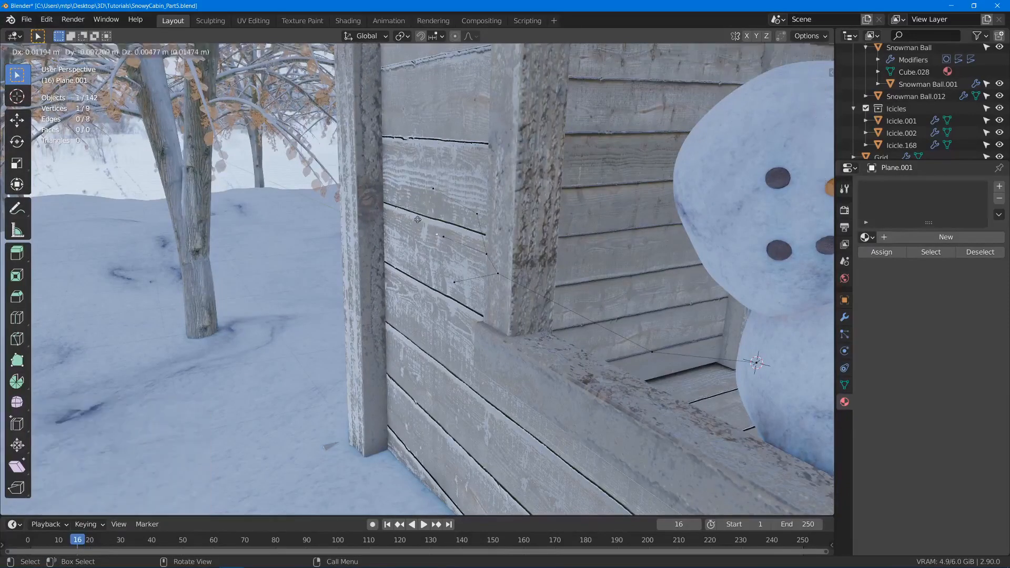
click(406, 227)
key(e)
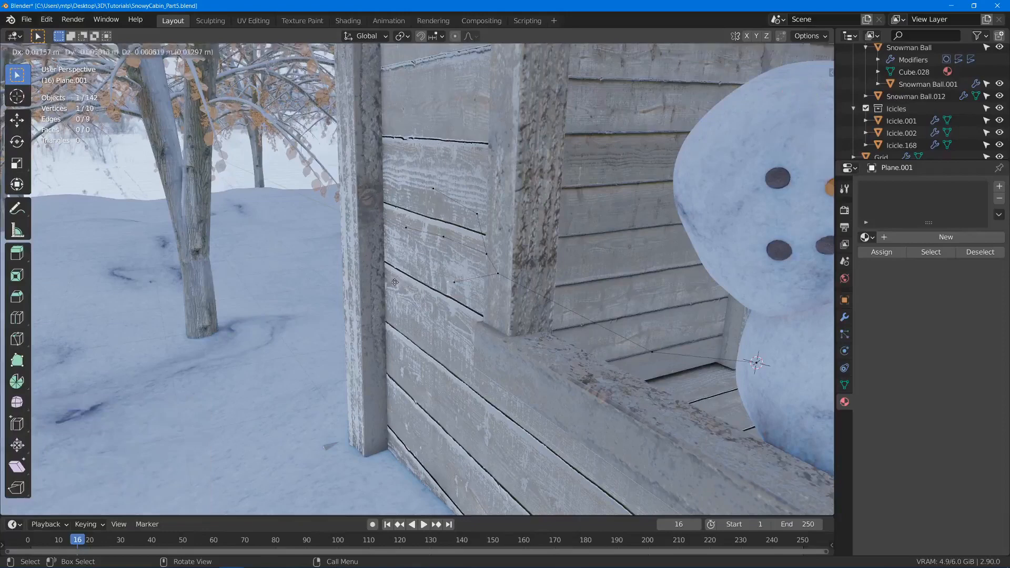
click(391, 281)
key(Tab)
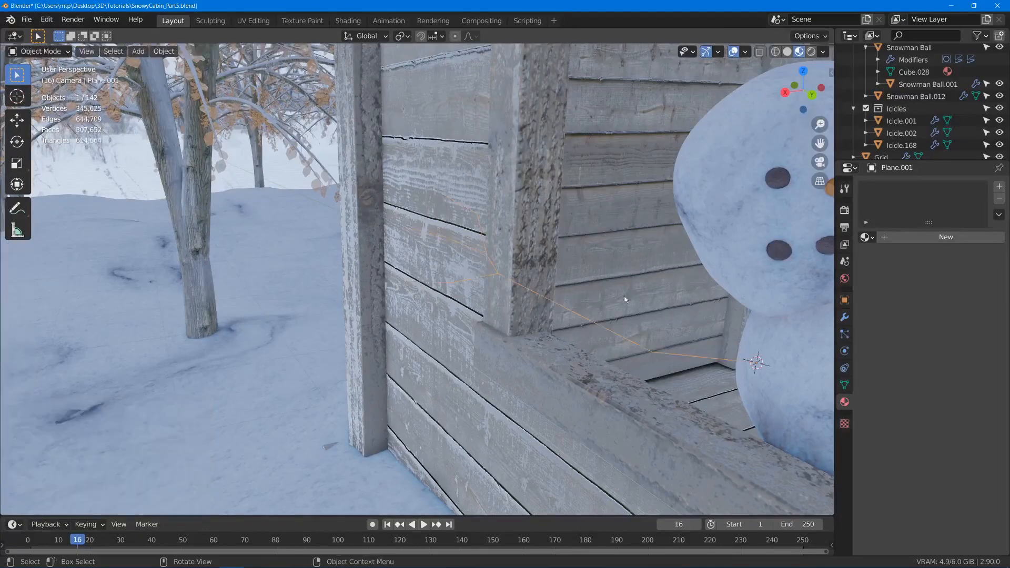
- Add a Subdivision Surface modifier with viewport level 1 to the arm's edge skeleton and apply it
click(846, 316)
click(901, 187)
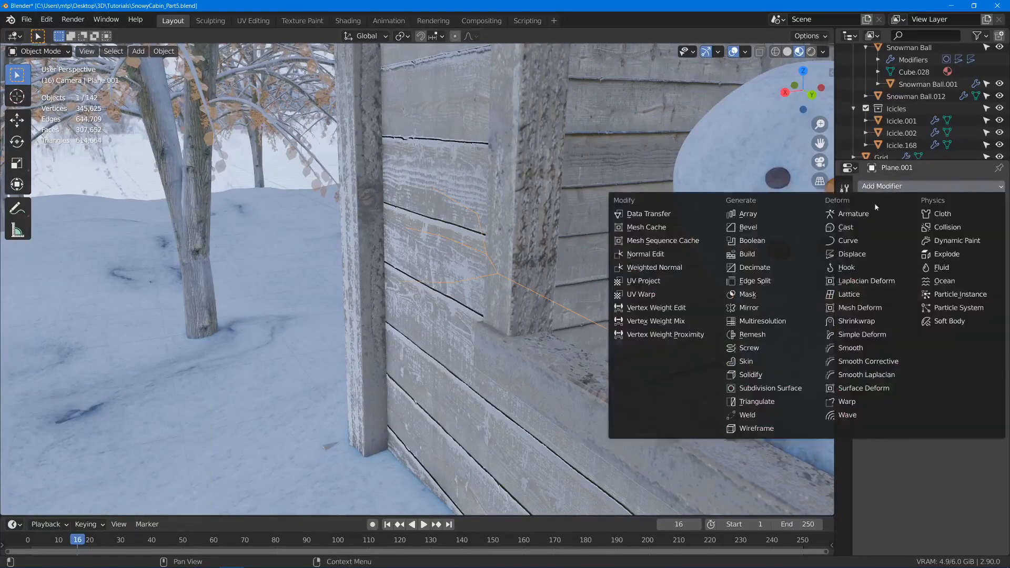
click(790, 389)
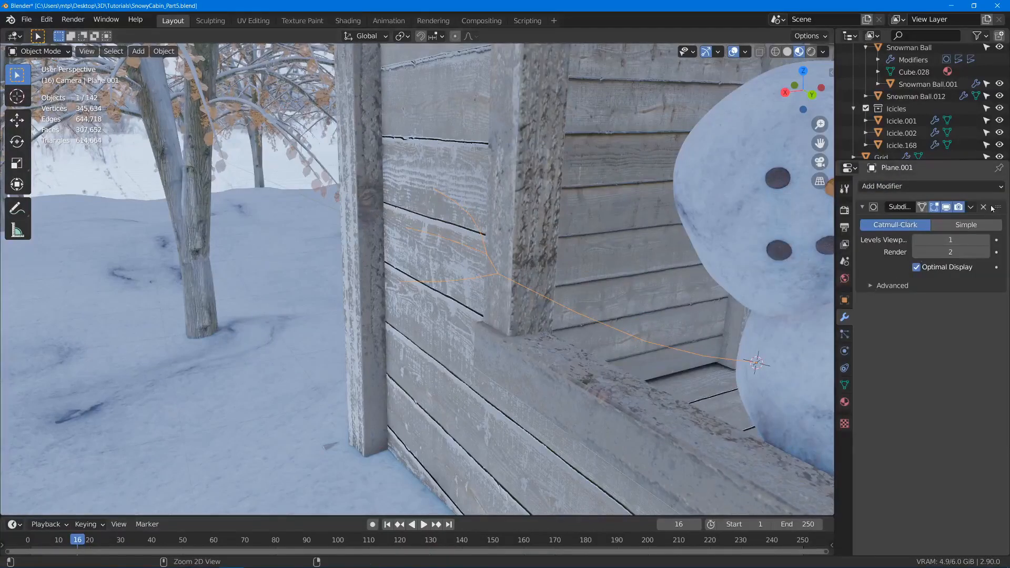
key(ctrl+a)
- In Edit Mode, nudge two of the new vertices along the main arm slightly to make it less even
key(Tab)
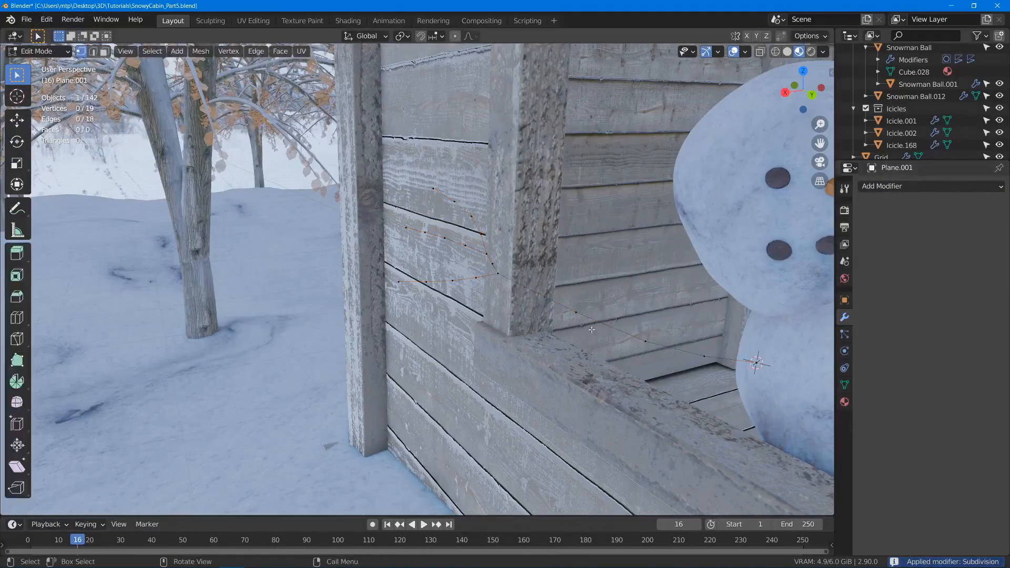
click(580, 315)
key(g)
click(580, 310)
click(699, 358)
key(g)
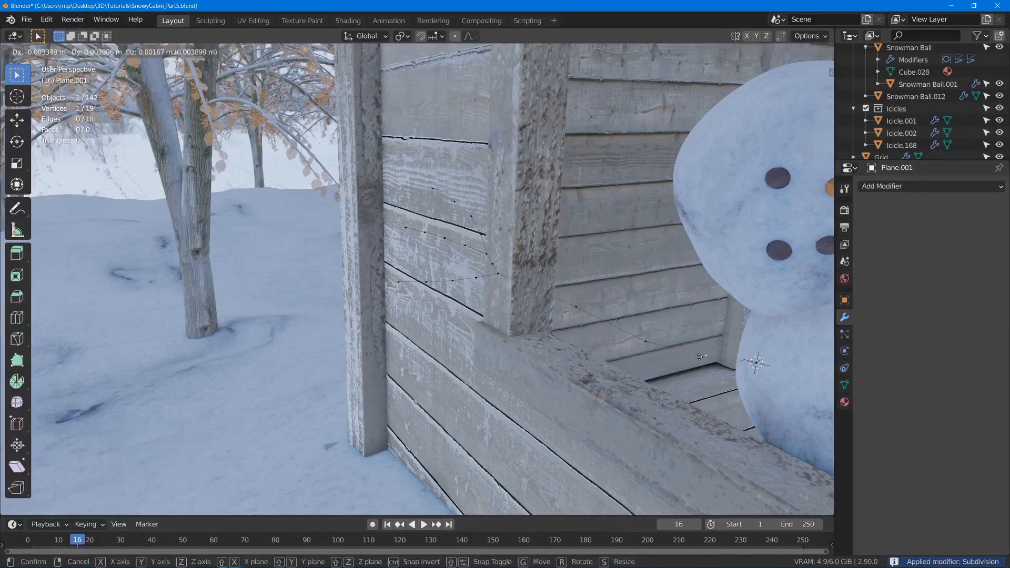
click(700, 357)
- Shift two vertices of the lower twig finger slightly to give it an irregular bend
click(456, 282)
key(g)
click(455, 286)
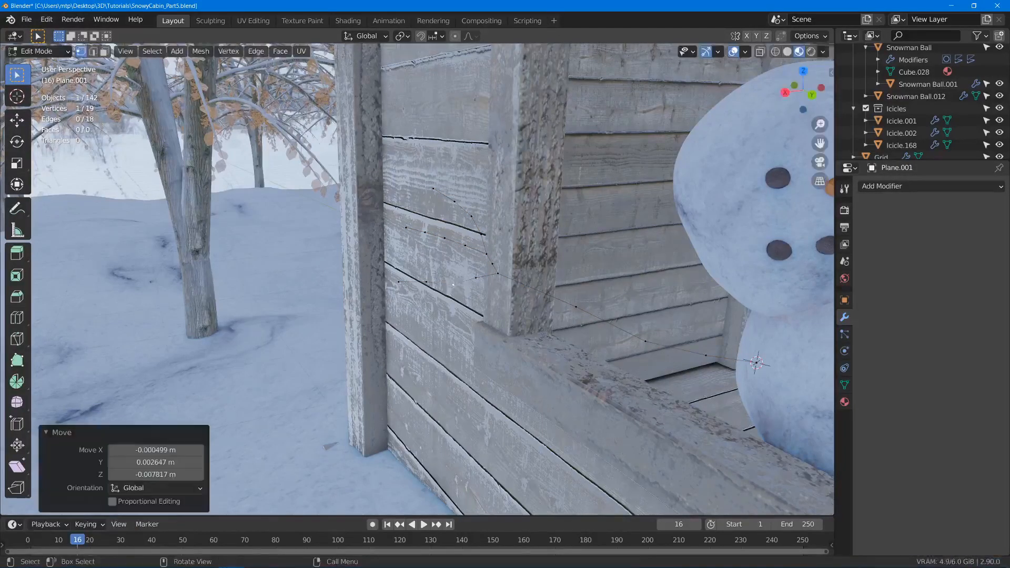
click(477, 278)
key(g)
click(483, 282)
- Nudge the vertices of the middle and upper twig fingers into irregular curves, and return to Object Mode
click(465, 246)
key(g)
click(455, 242)
key(g)
click(435, 237)
key(g)
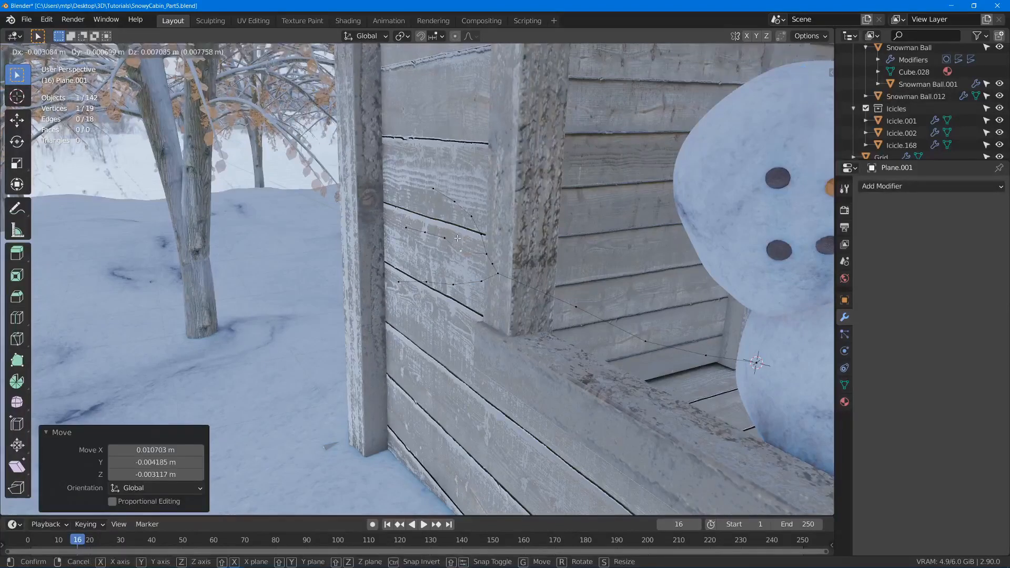
click(436, 234)
click(455, 204)
key(g)
click(455, 206)
key(Tab)
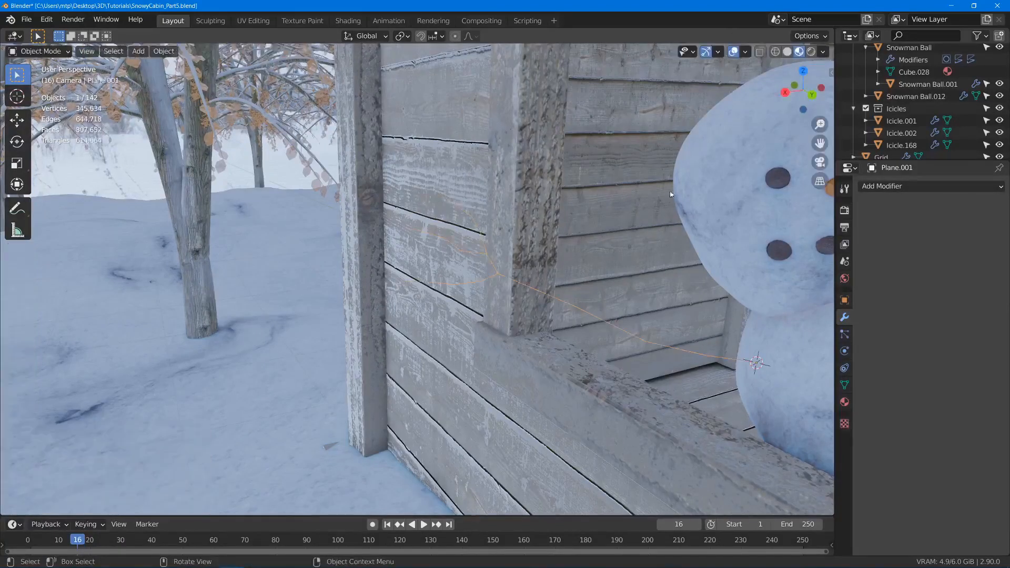
- Add a Skin modifier to the arm and shrink the skin radius of all vertices to stick thickness, ending with a 0.753 resize
click(879, 187)
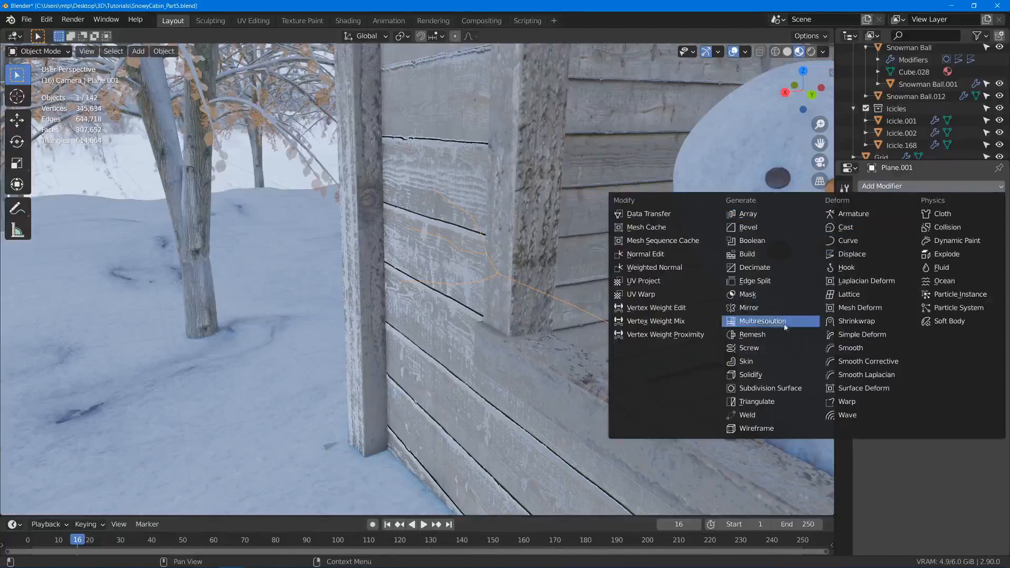
click(773, 363)
key(Tab)
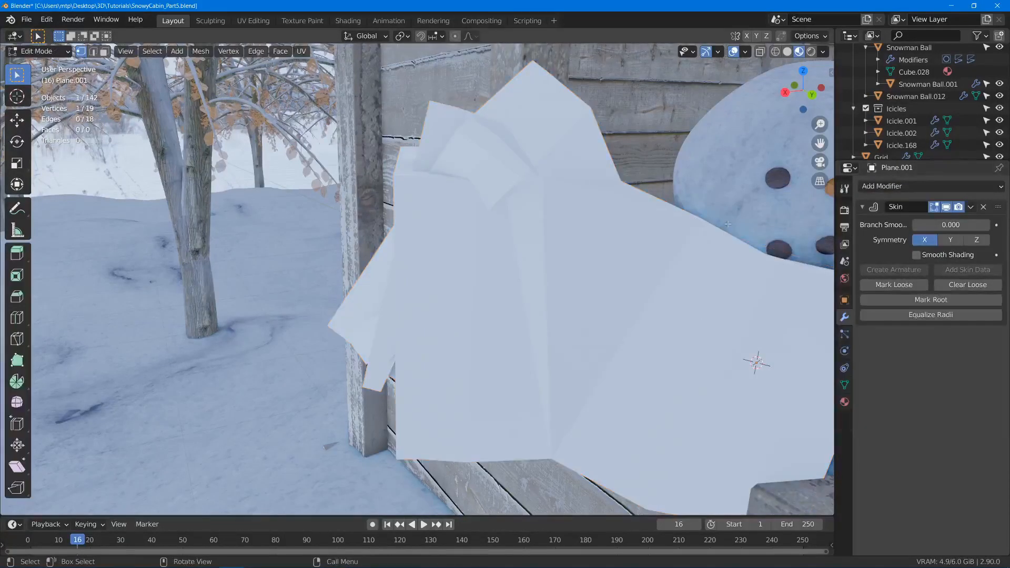
key(a)
key(ctrl+a)
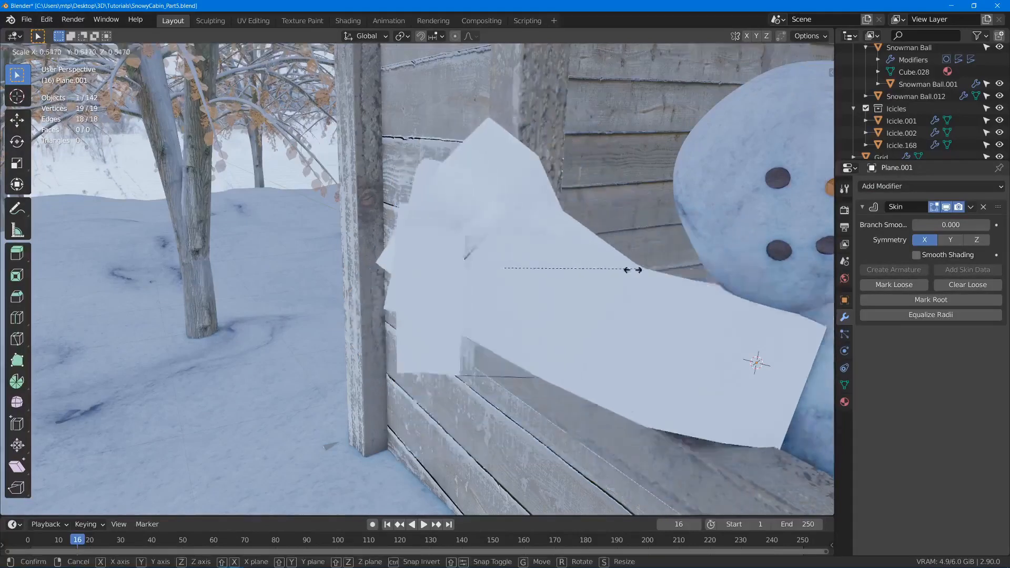
click(682, 234)
key(ctrl+a)
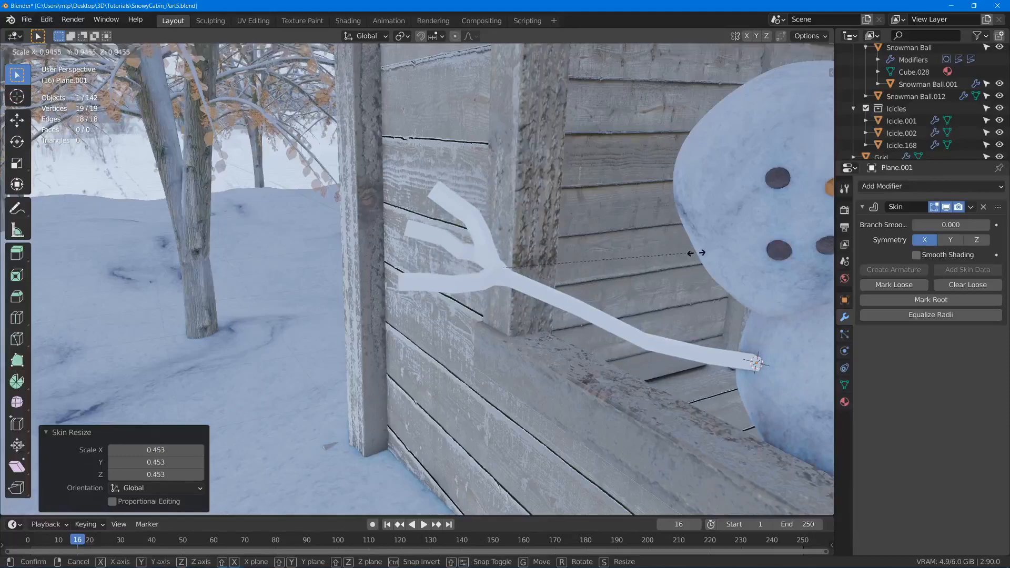
click(658, 265)
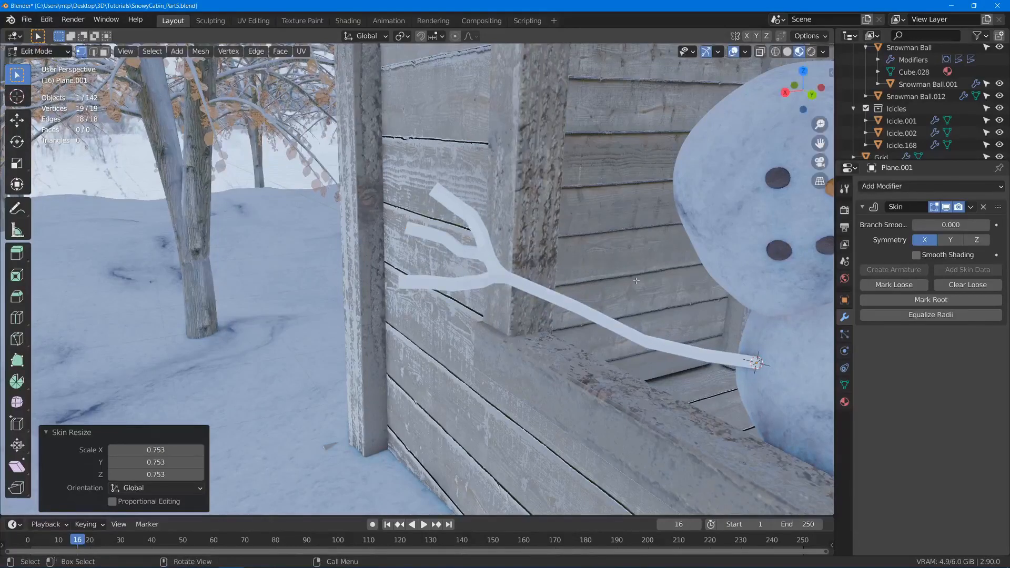
- Taper the twig fingers by shrinking the skin at the upper tip with proportional editing, and turn proportional editing off
middle_drag(416, 327, 500, 194)
click(500, 194)
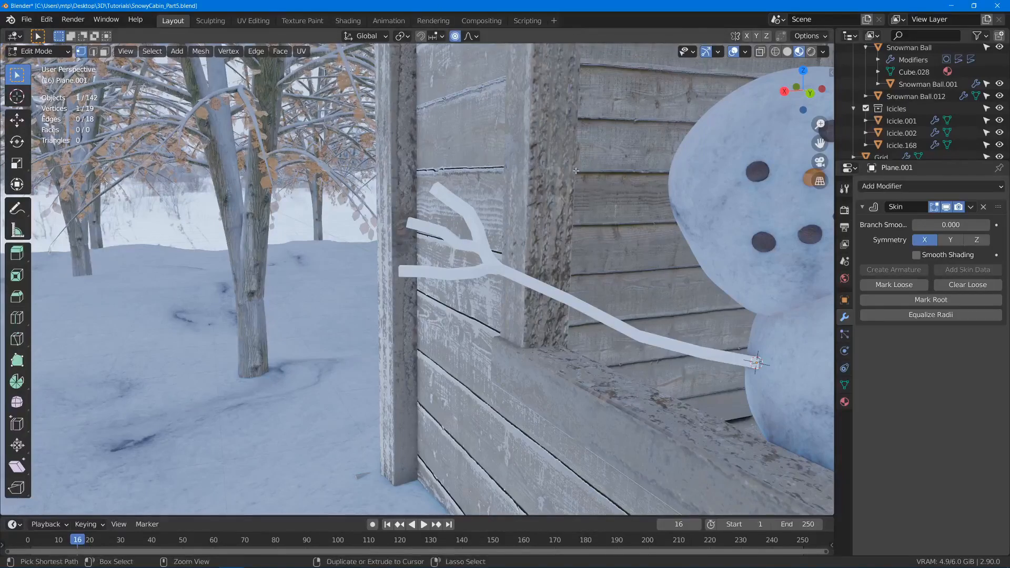
key(ctrl+a)
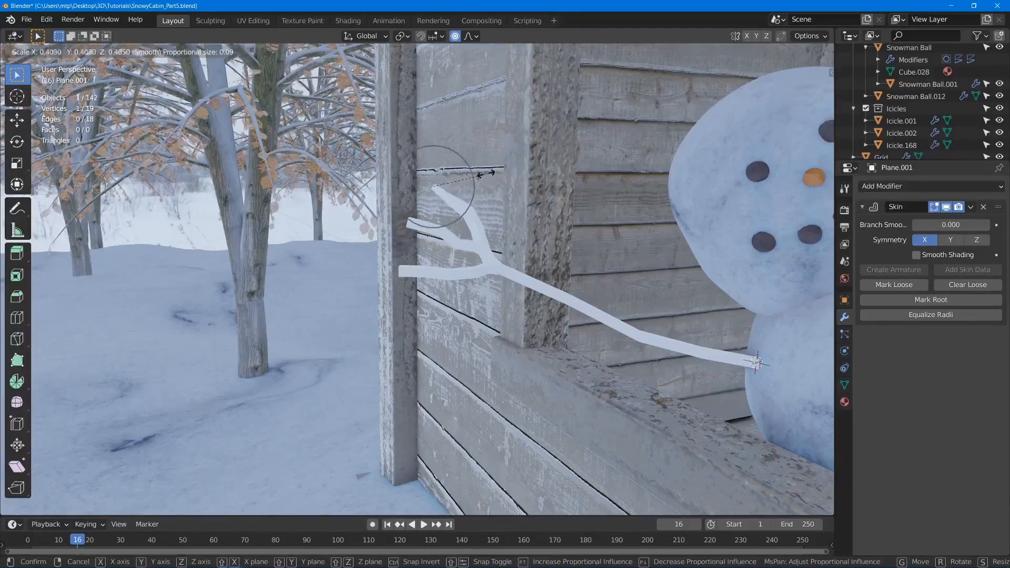
scroll(474, 177, down, 18)
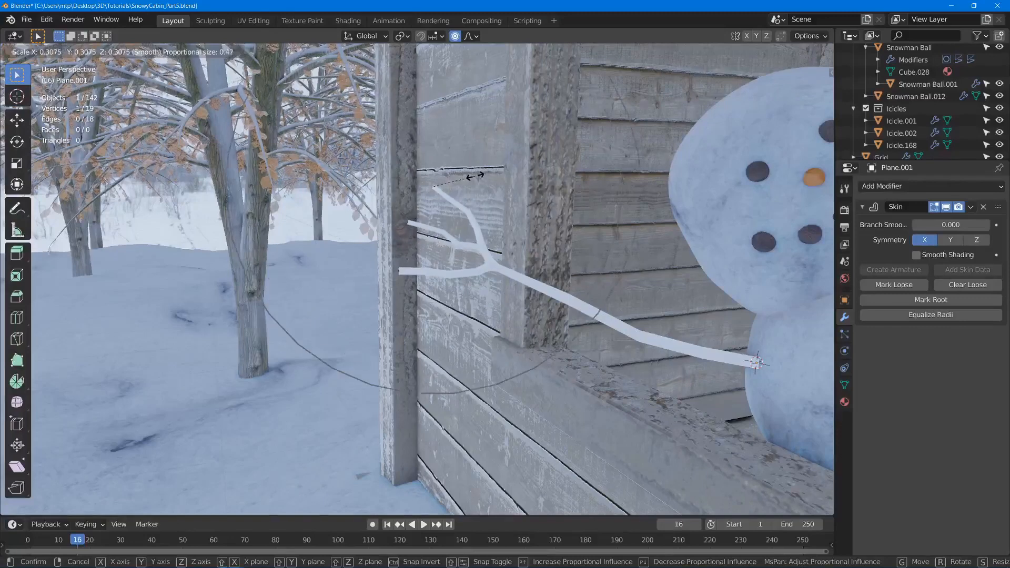
click(462, 184)
key(o)
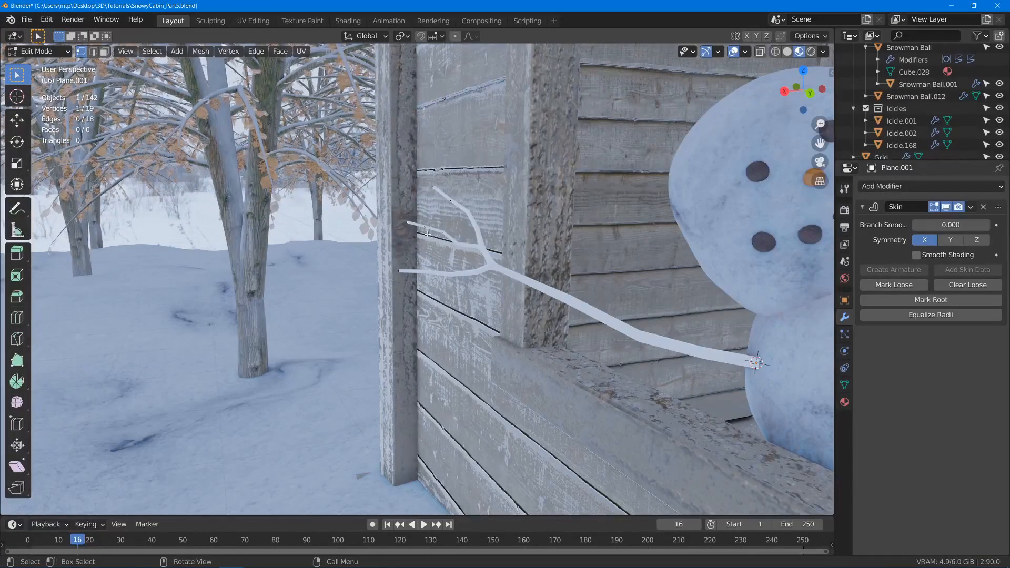
- Move the middle twig's tip about 0.06 m outward, extrude a small side twig about 0.06 m long and thin it
key(g)
click(415, 199)
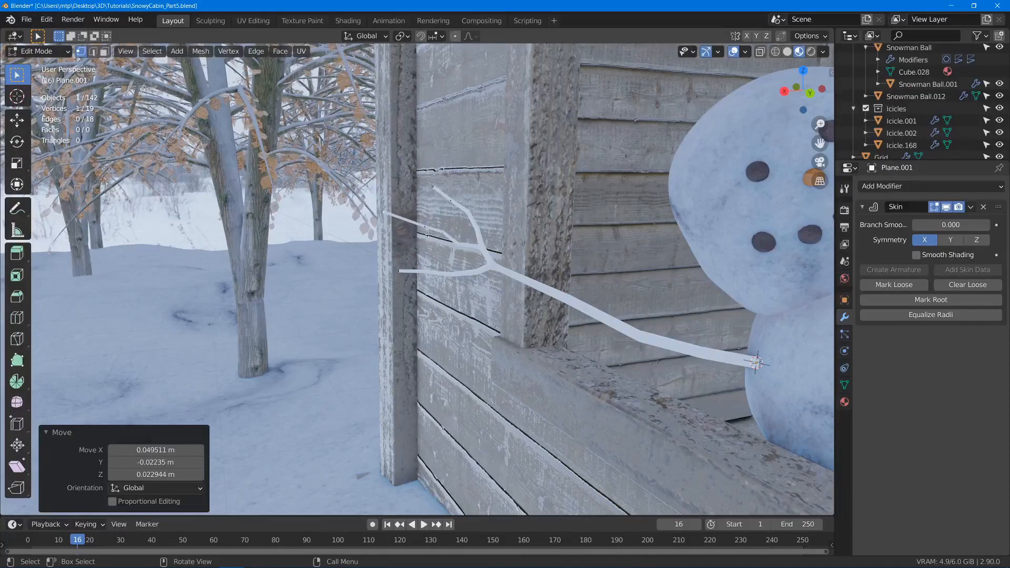
key(e)
click(402, 238)
key(s)
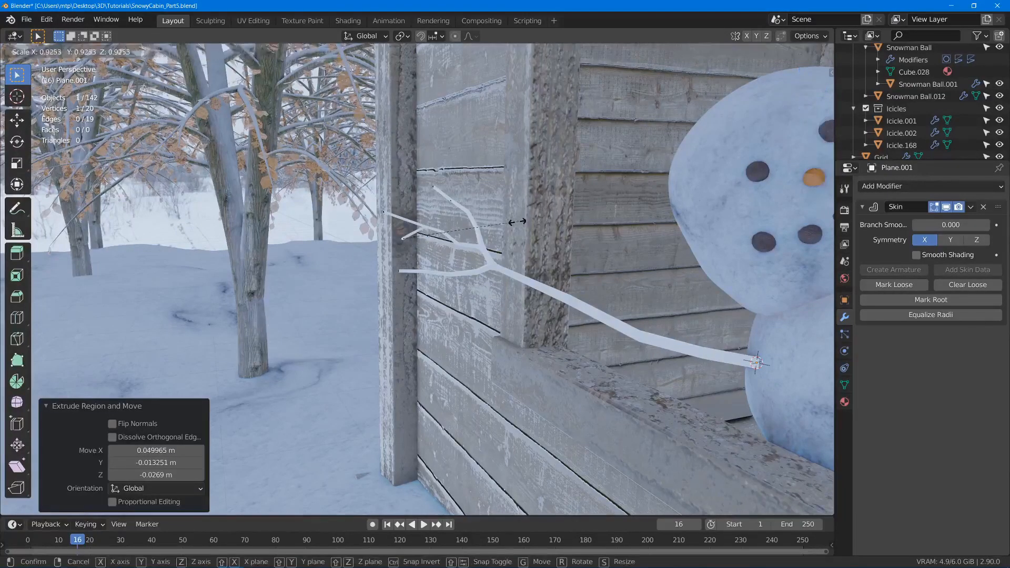
click(508, 223)
- Vary the main arm's thickness by resizing the skin at its vertices, using factors 1.620 and 0.653 and thickening the body end
click(637, 325)
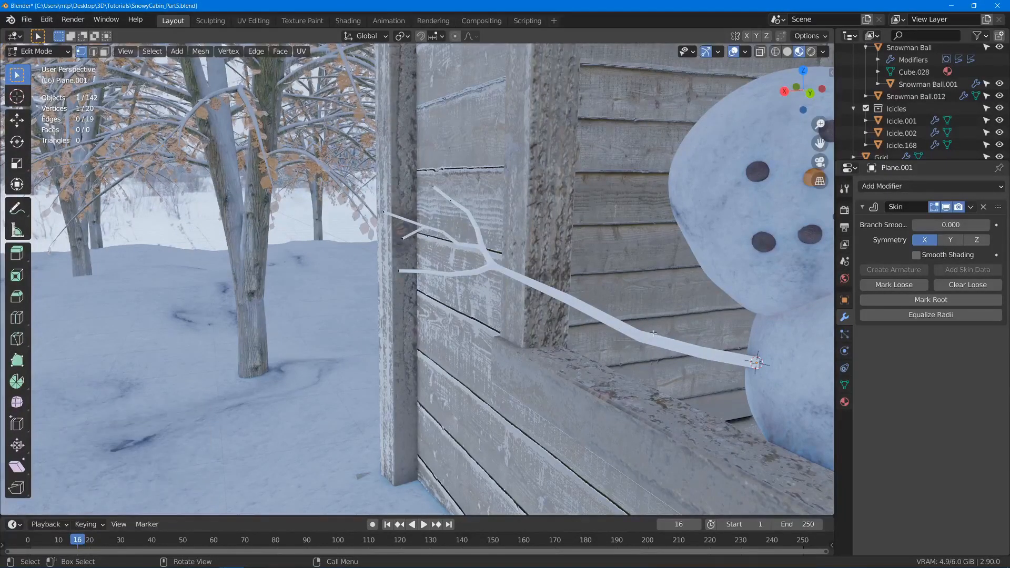
key(ctrl+a)
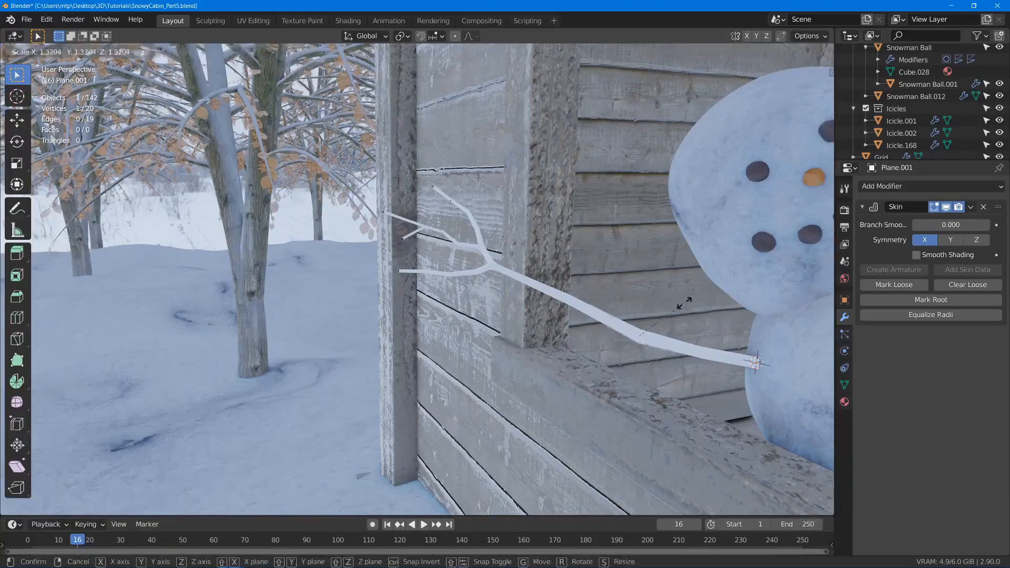
click(692, 300)
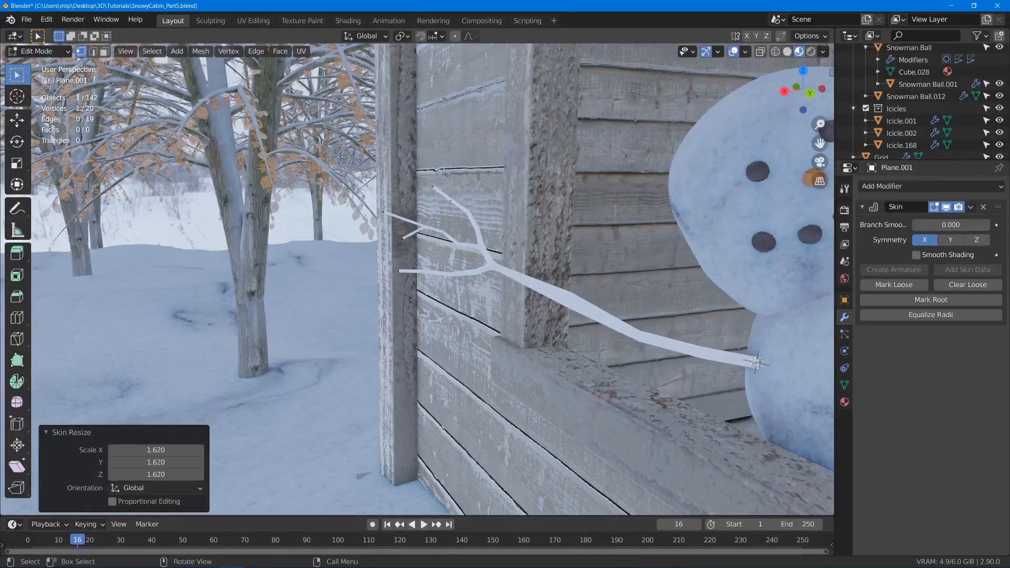
key(ctrl+a)
click(712, 348)
key(ctrl+a)
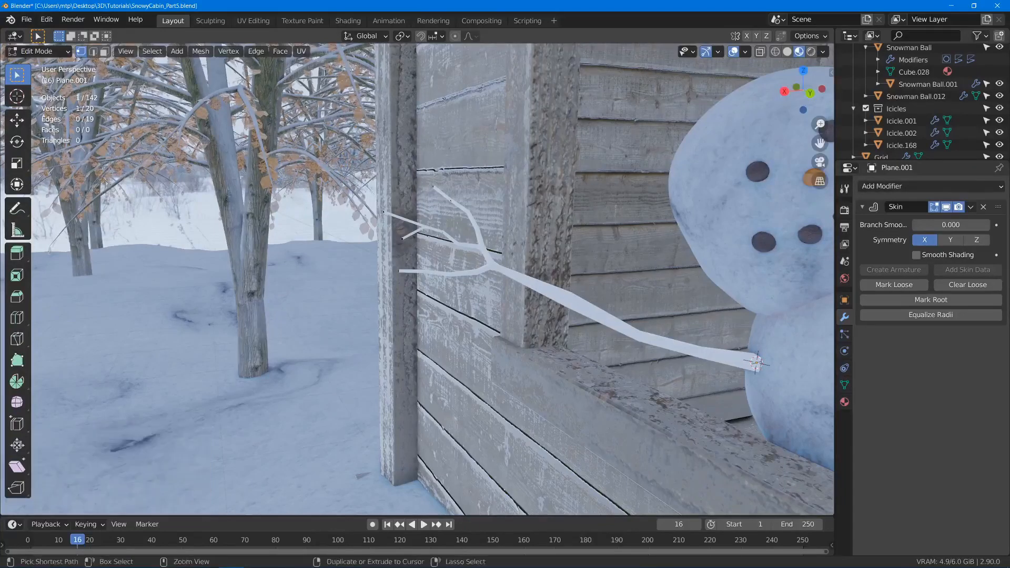
click(679, 300)
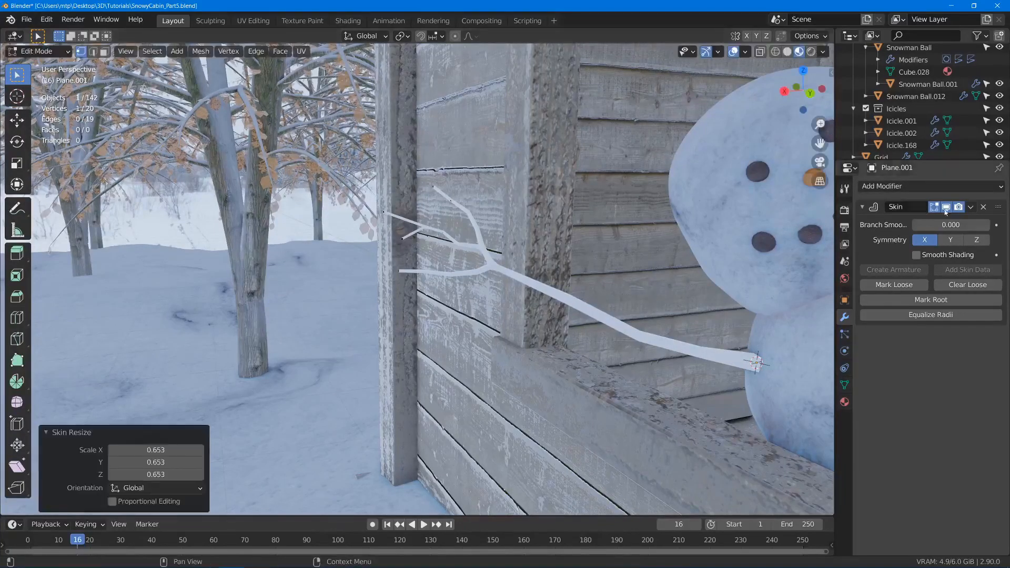
- Add a Subdivision Surface modifier below the arm's Skin modifier and enable Smooth Shading on the skin
click(902, 187)
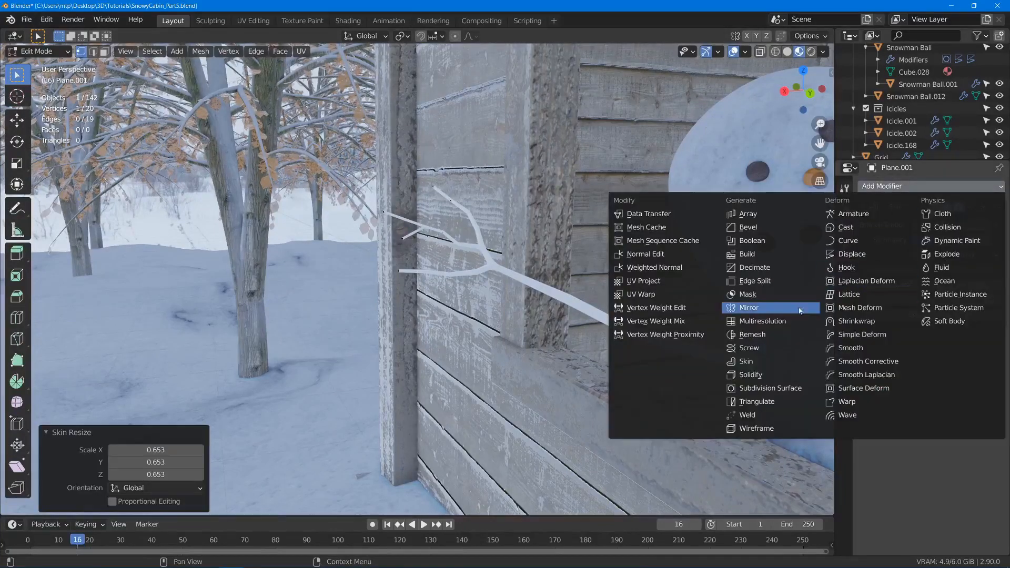
click(782, 389)
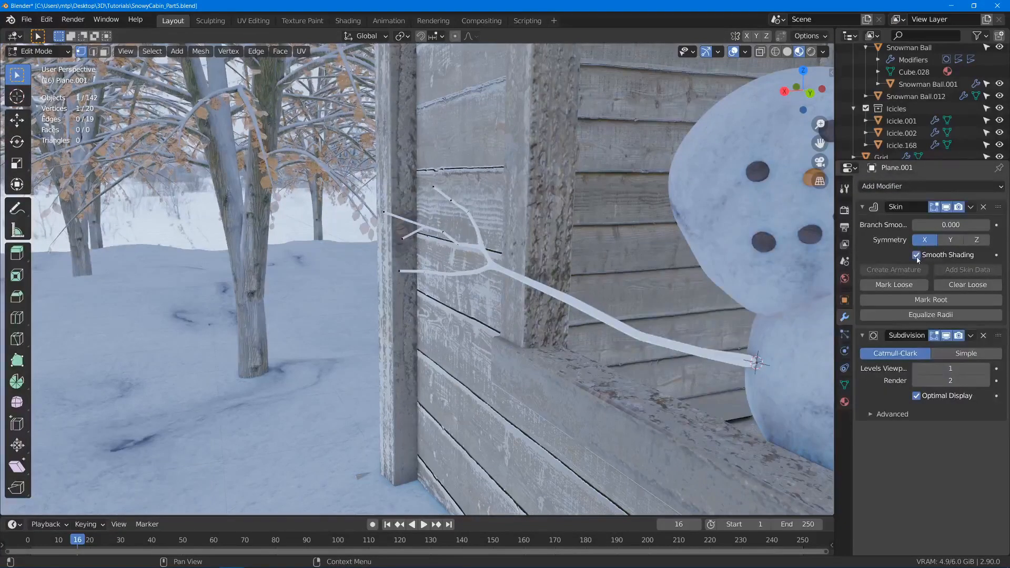
- Leave mesh editing and assign the existing Bark.No Snow material to the snowman's stick arm
key(Tab)
middle_drag(628, 269, 590, 273)
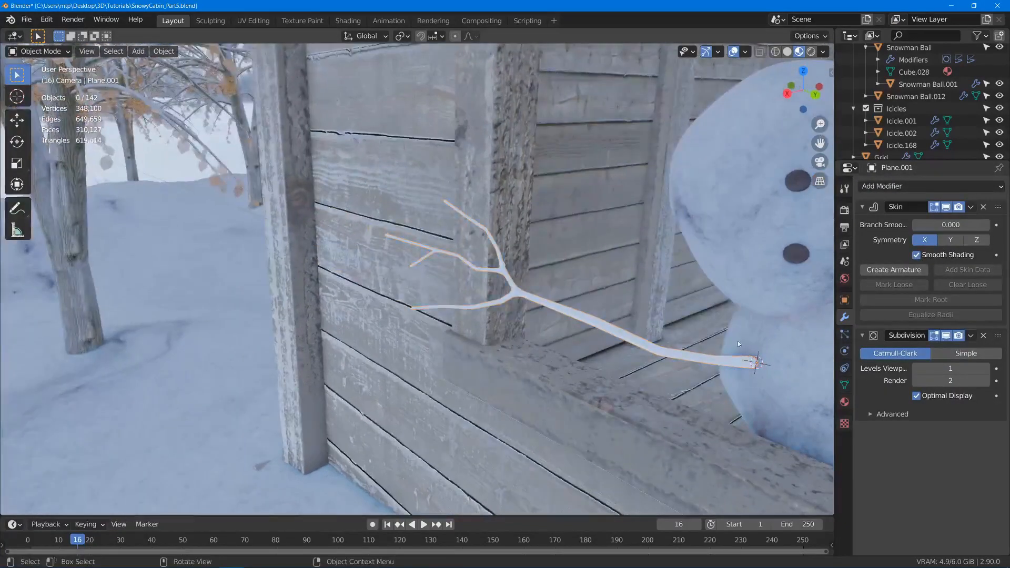
click(844, 403)
click(866, 237)
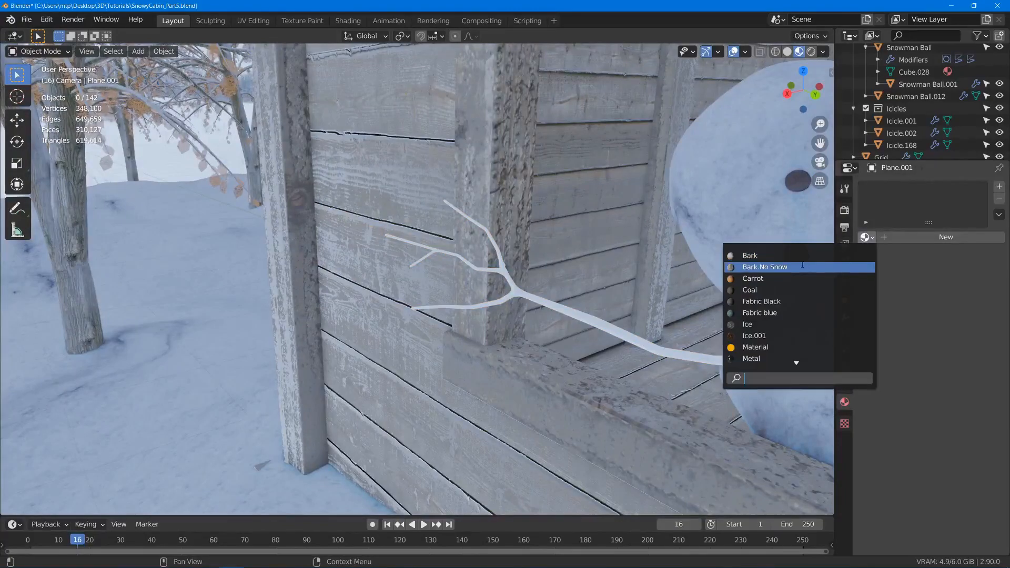
click(803, 267)
middle_drag(500, 287, 636, 285)
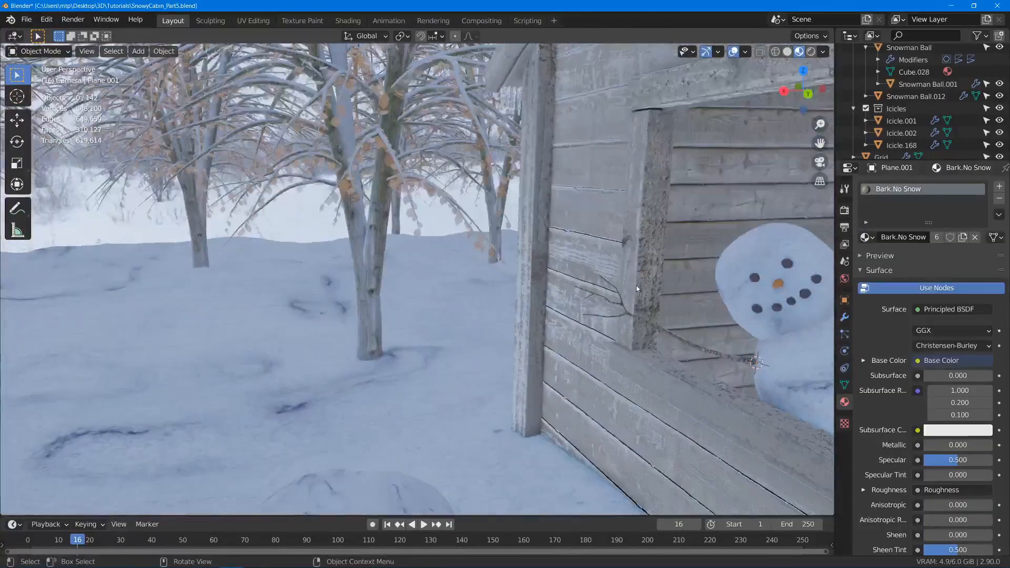
- Check the stick arm through the camera, rotate it freely so the twigs tilt upward, and move it about 0.05 m toward the body
key(KP_0)
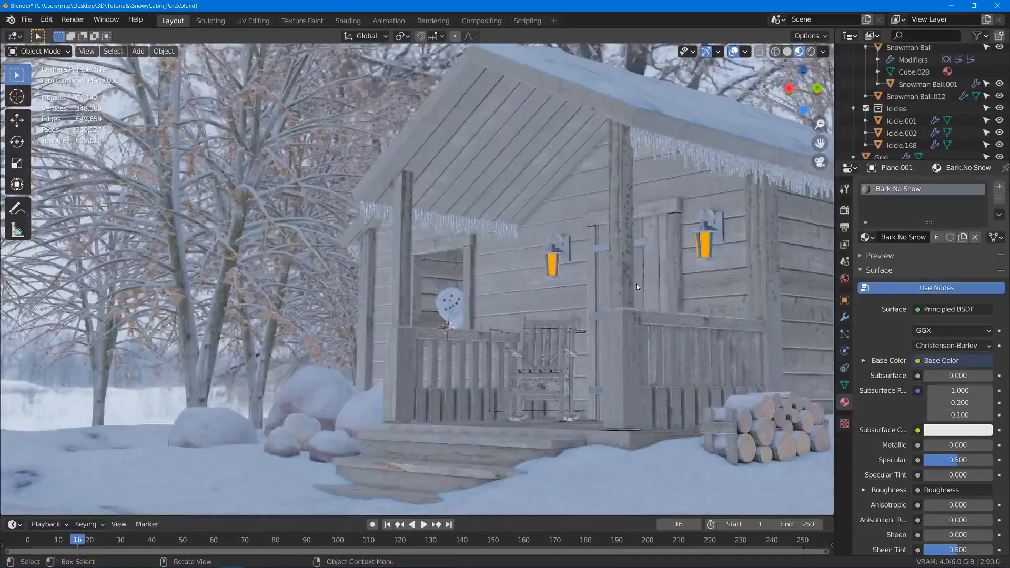
scroll(546, 353, up, 4)
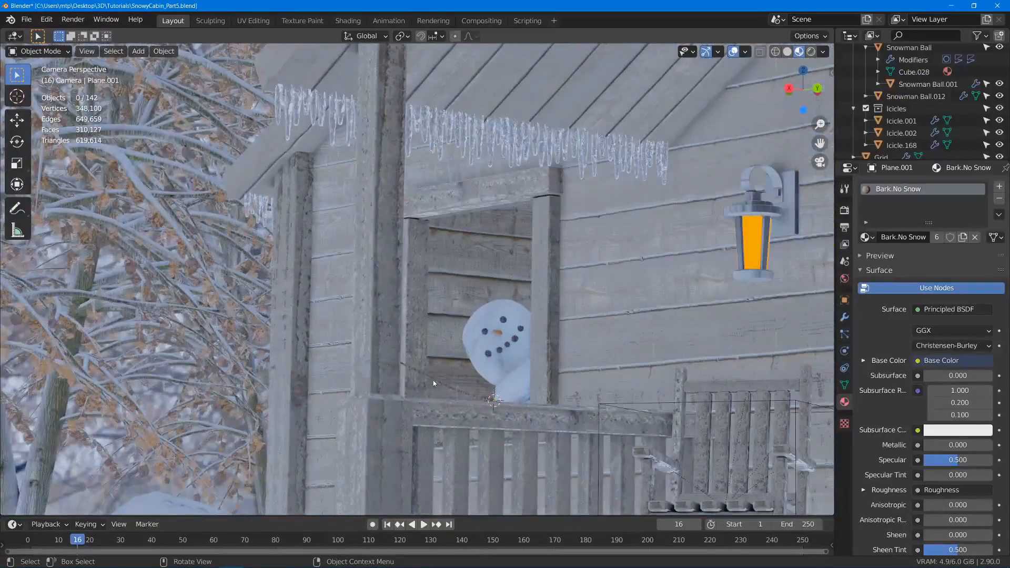
middle_drag(434, 384, 403, 390)
scroll(779, 358, up, 4)
shift+middle_drag(790, 349, 646, 332)
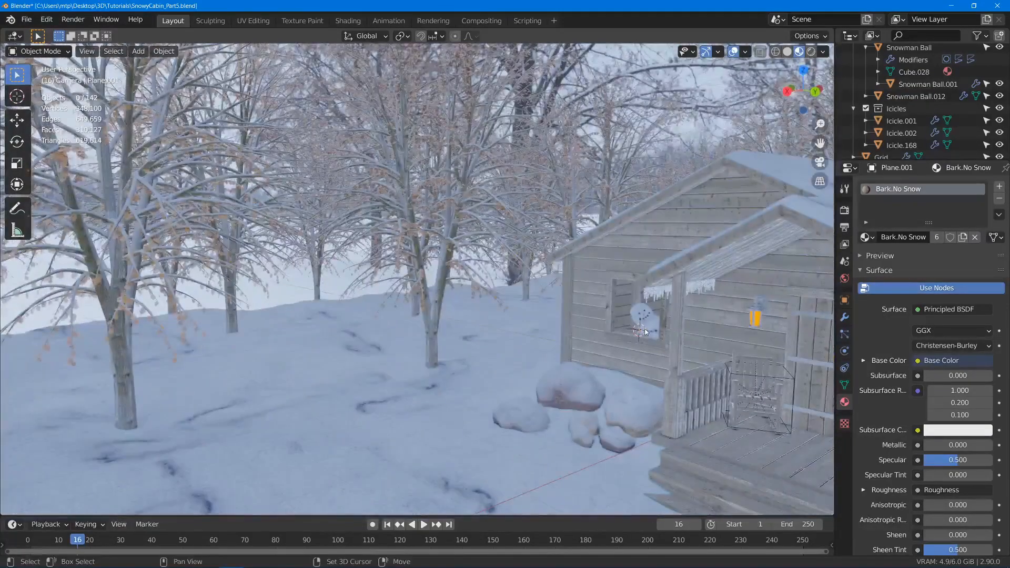
scroll(646, 332, up, 8)
click(598, 337)
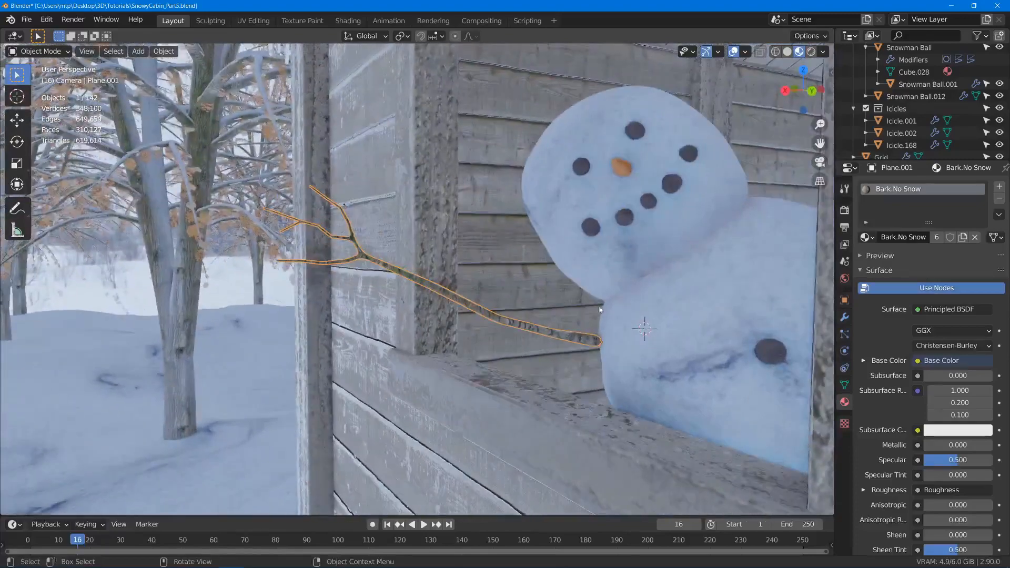
key(r)
key(r)
click(633, 277)
key(g)
click(594, 296)
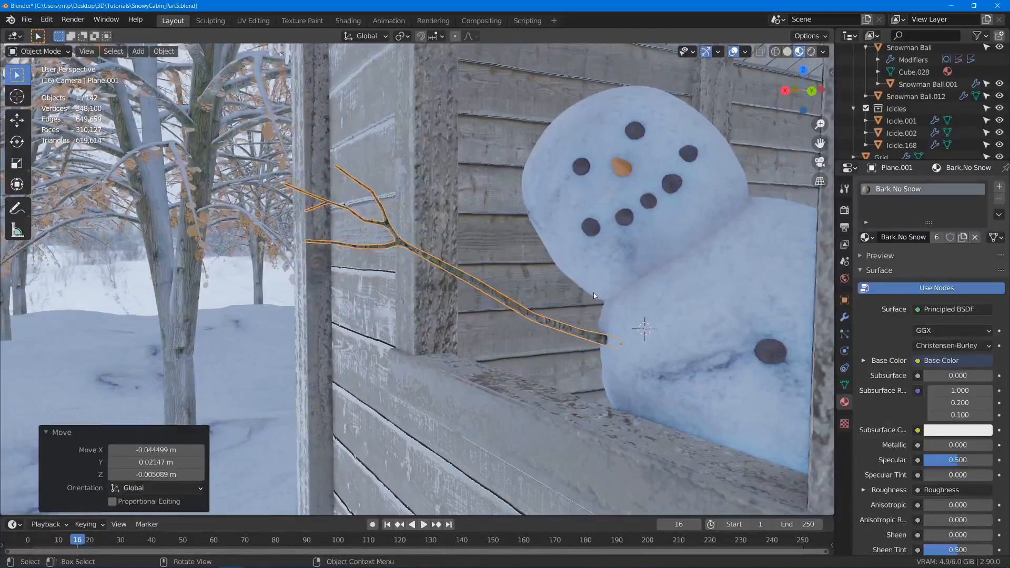
- From the side, seat the arm's base against the snowman's body with two small moves, the second about 0.03 m
middle_drag(594, 292, 664, 301)
key(g)
click(675, 282)
key(g)
click(560, 289)
key(r)
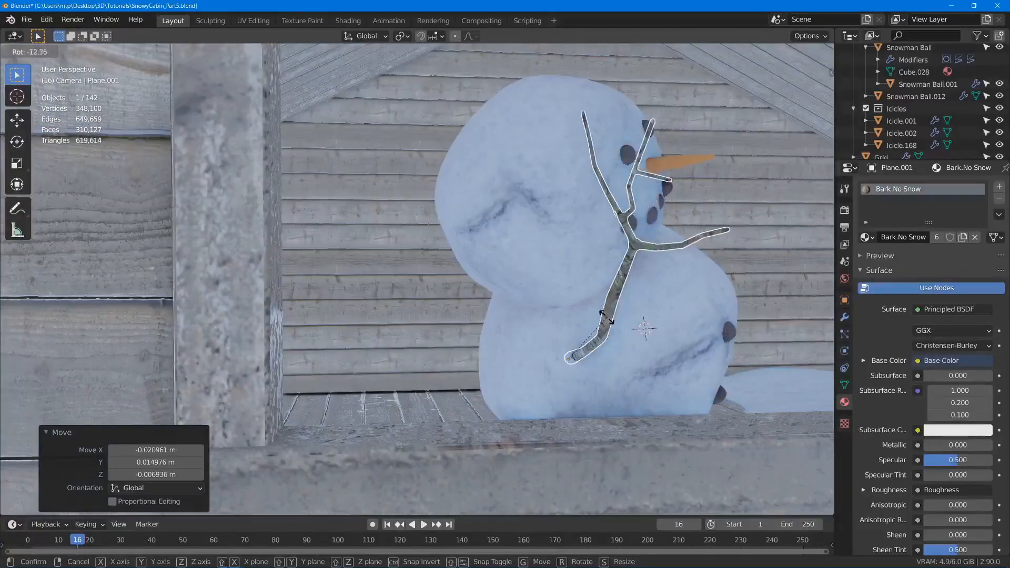
right_click(639, 311)
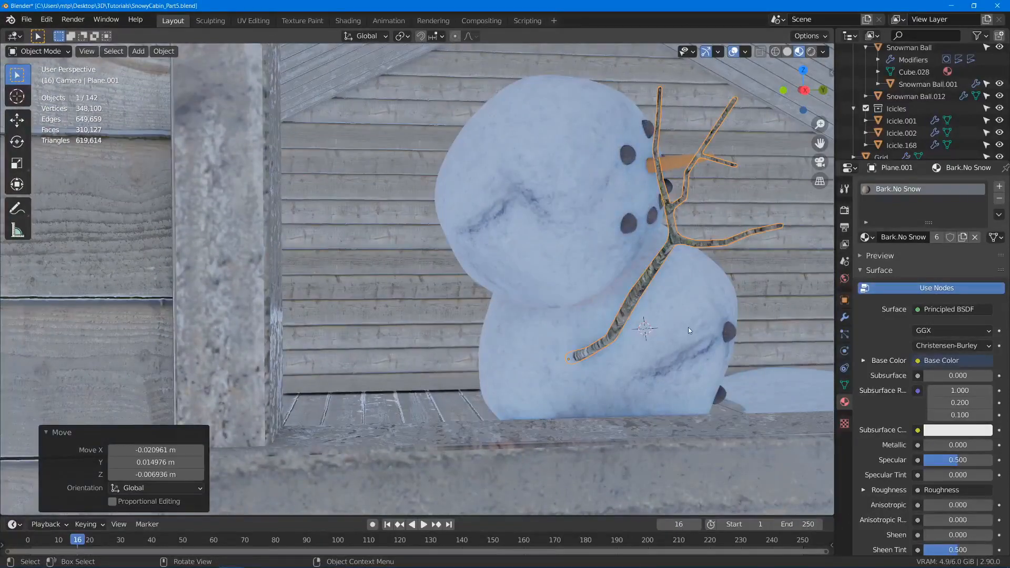
- In the camera view, rotate the stick arm about 9.8° to raise its twigs
key(KP_0)
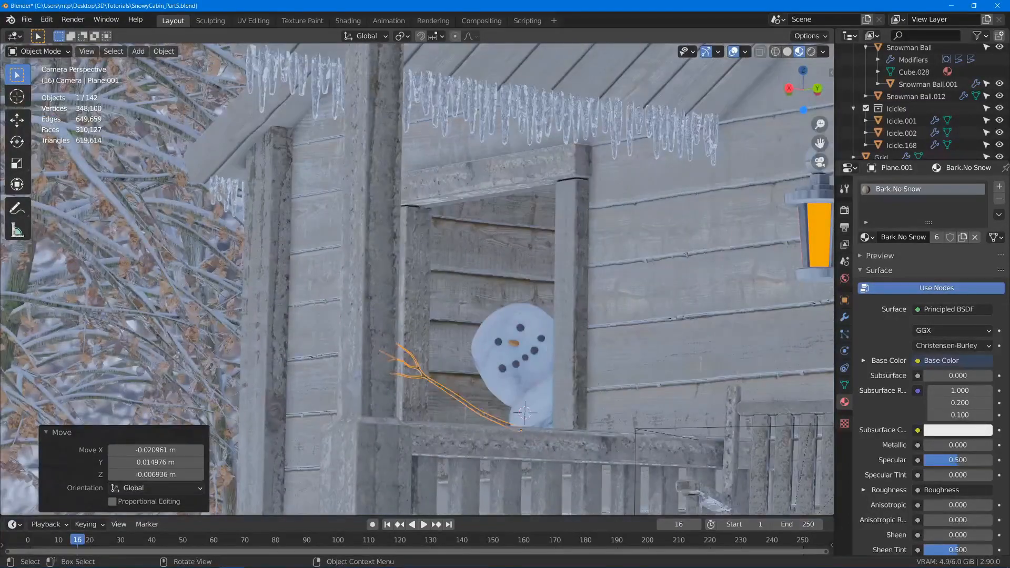
key(r)
click(567, 333)
- Edit the arm's mesh and lower the vertex at its middle by about 0.06 m to form a bend
scroll(471, 429, up, 3)
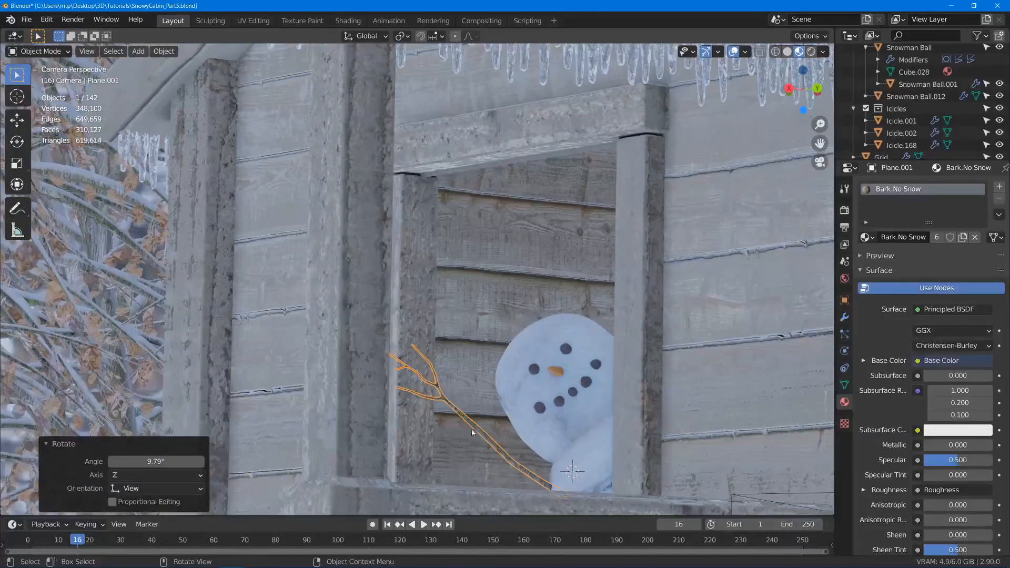
key(Tab)
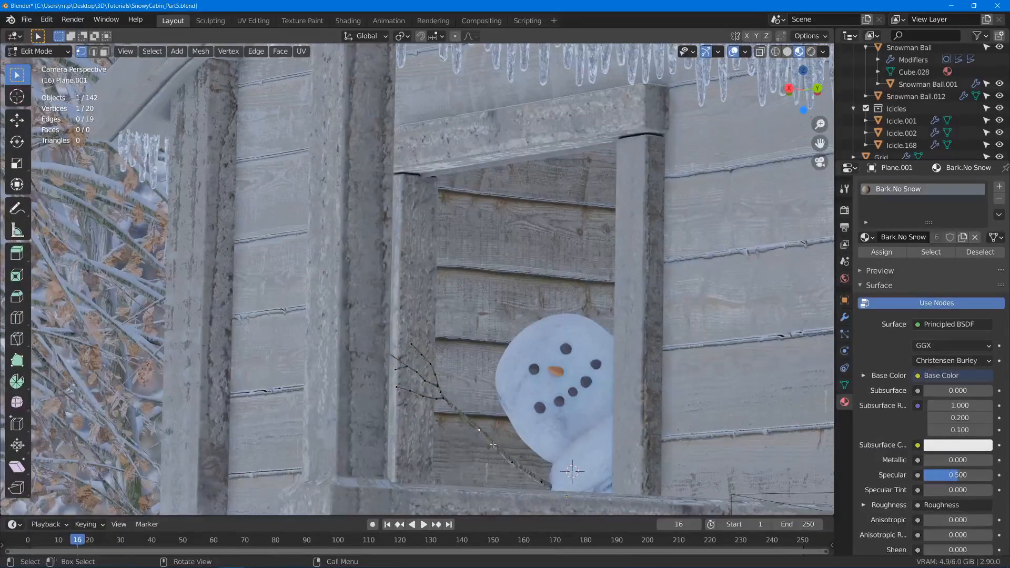
key(g)
key(g)
click(482, 438)
key(g)
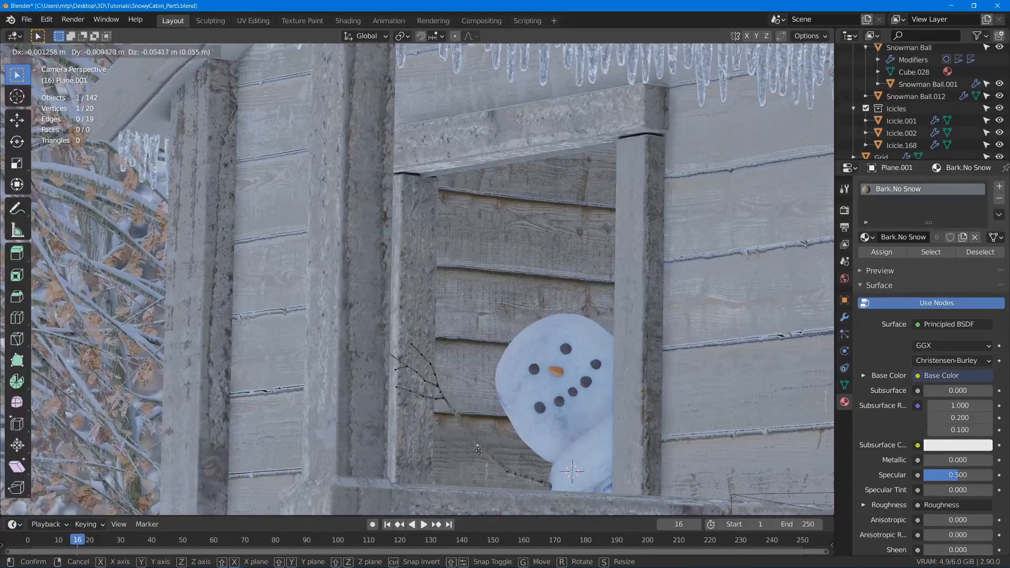
click(476, 451)
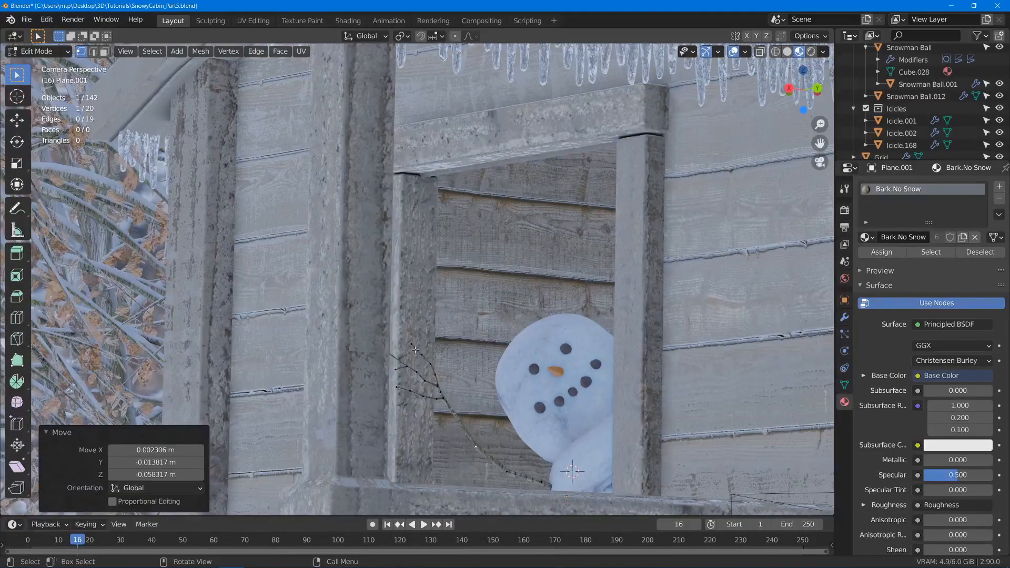
- Select the arm's twig end above the bend, rotate it more upright and move it about 0.05 m toward the snowman
click(370, 331)
drag(370, 331, 448, 416)
key(r)
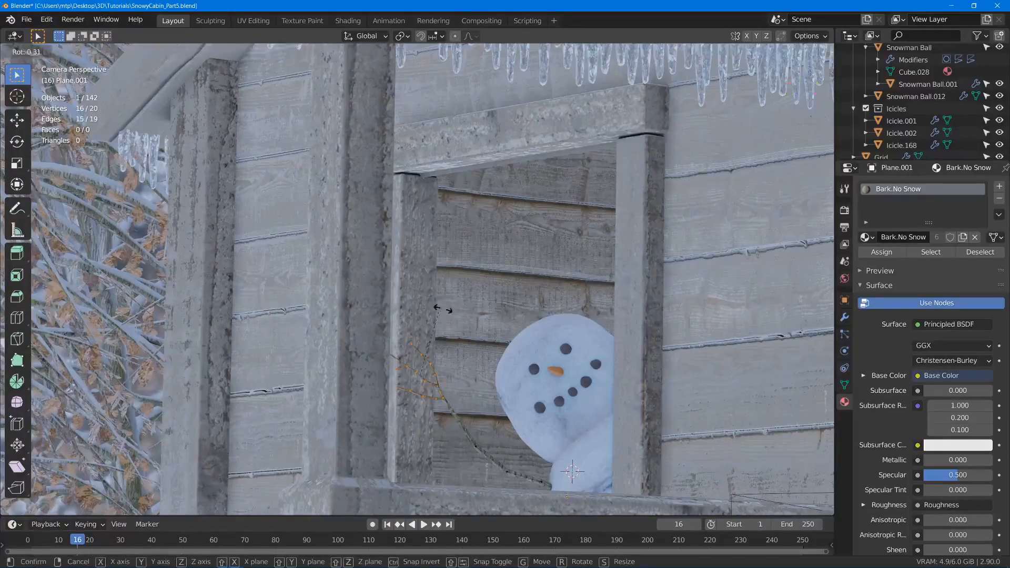
click(467, 310)
key(g)
click(485, 305)
key(r)
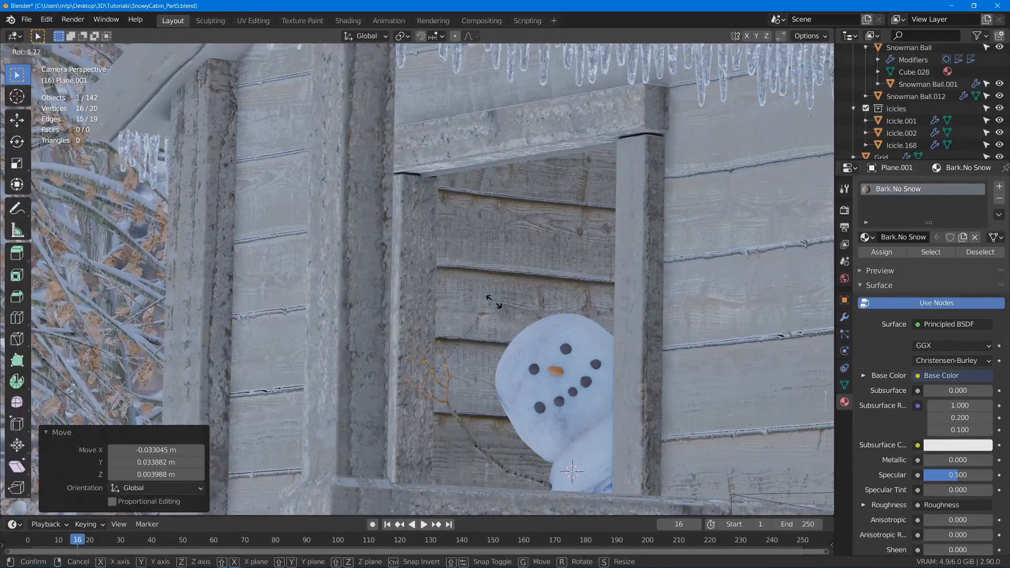
click(502, 305)
key(g)
click(505, 306)
- Nudge the lower arm vertex about 0.005 m, rotate the twig end 14.7° and move it about 0.07 m toward the snowman
click(508, 471)
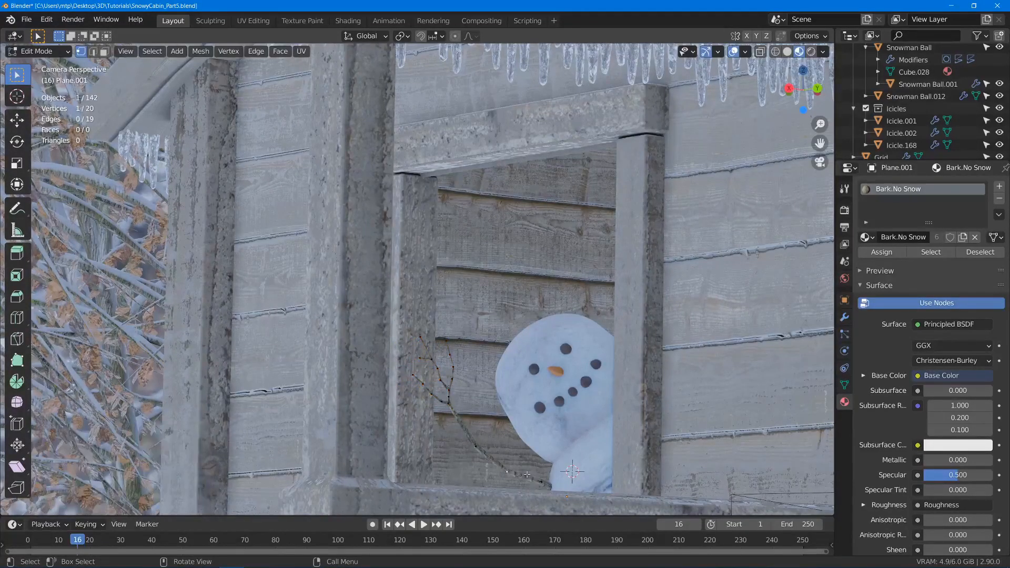
key(g)
click(506, 469)
key(l)
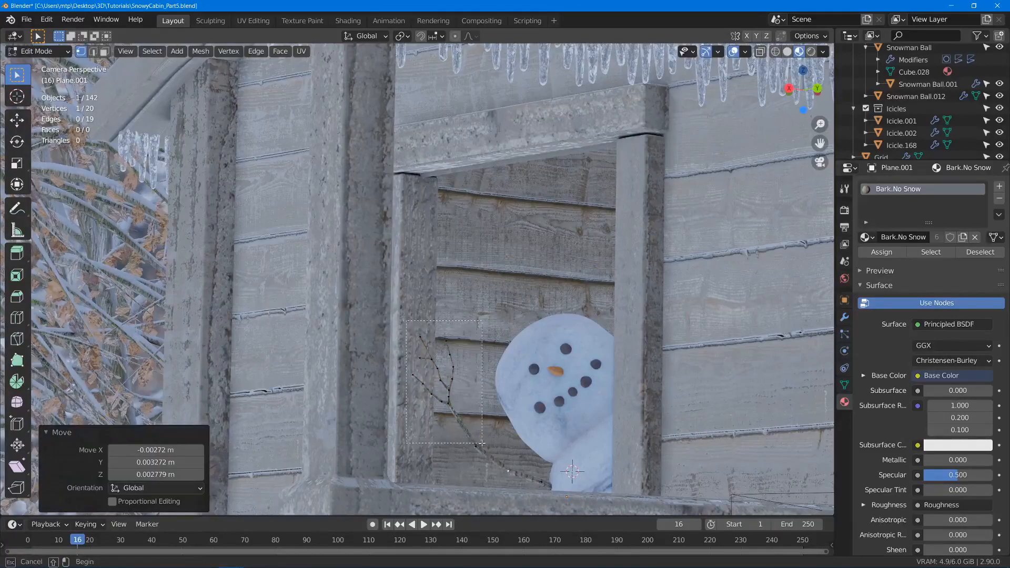
key(r)
click(523, 347)
key(g)
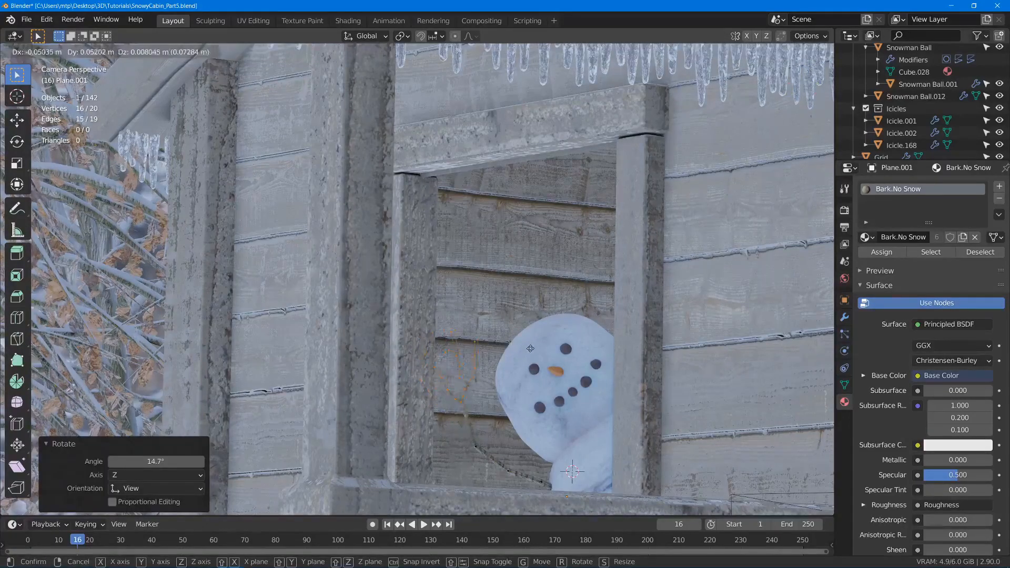
click(490, 430)
- Move the arm's middle vertex about 0.06 m toward the body to smooth the bend, and finish editing the mesh
click(476, 449)
key(g)
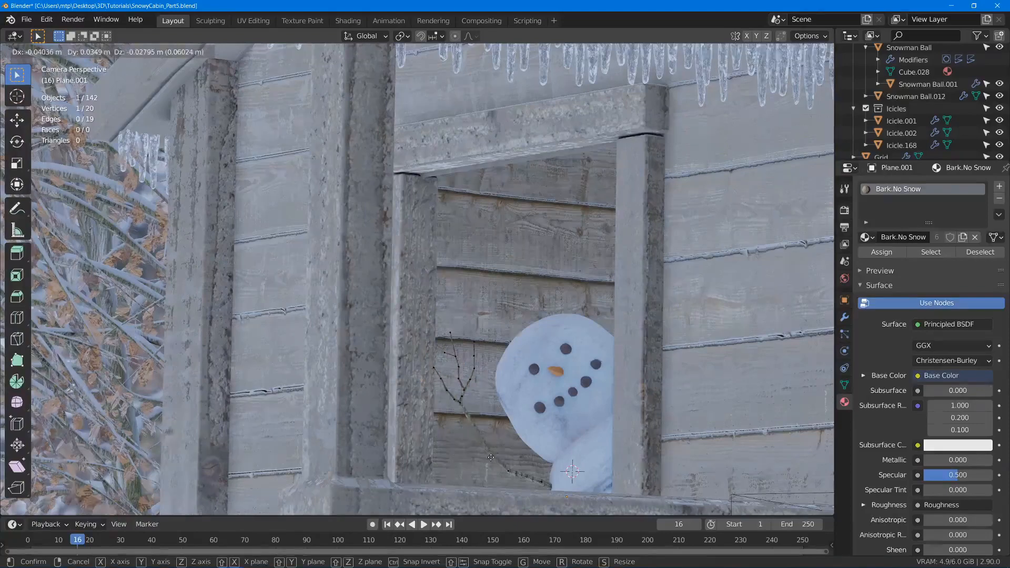
click(492, 456)
click(510, 469)
key(Tab)
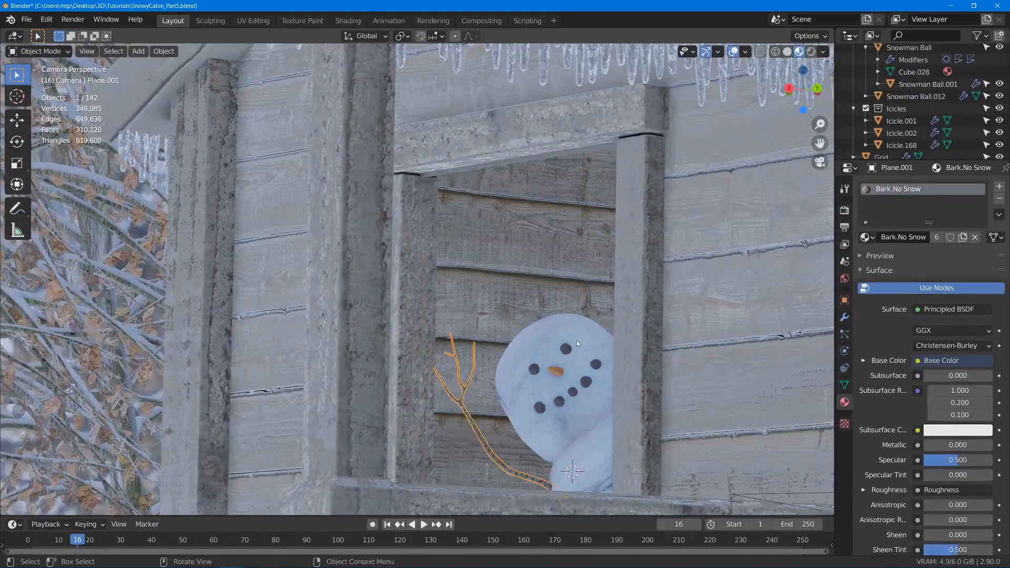
- Deselect the arm, check the whole cabin scene through the camera and save the file
key(alt+a)
key(KP_0)
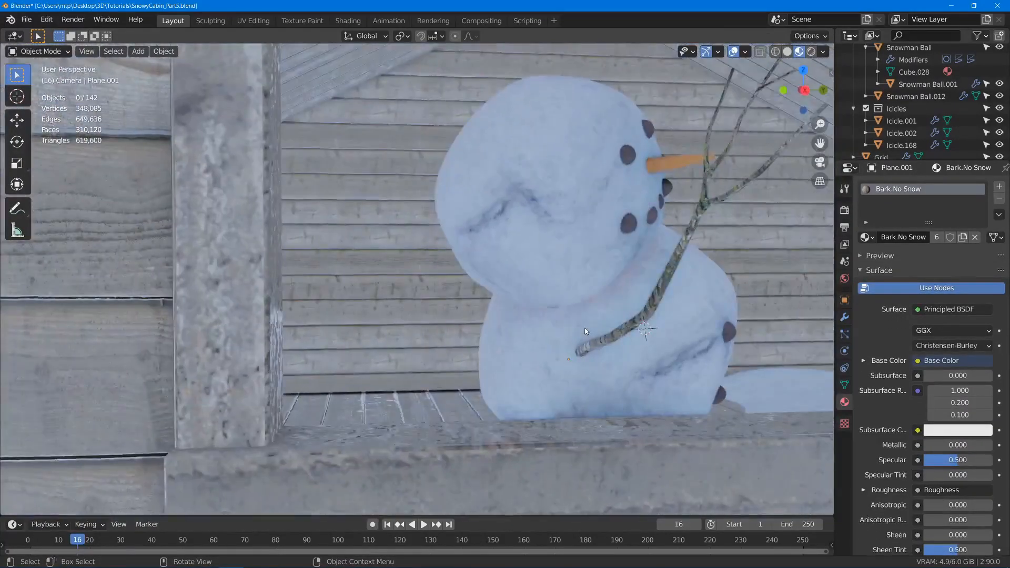
key(KP_0)
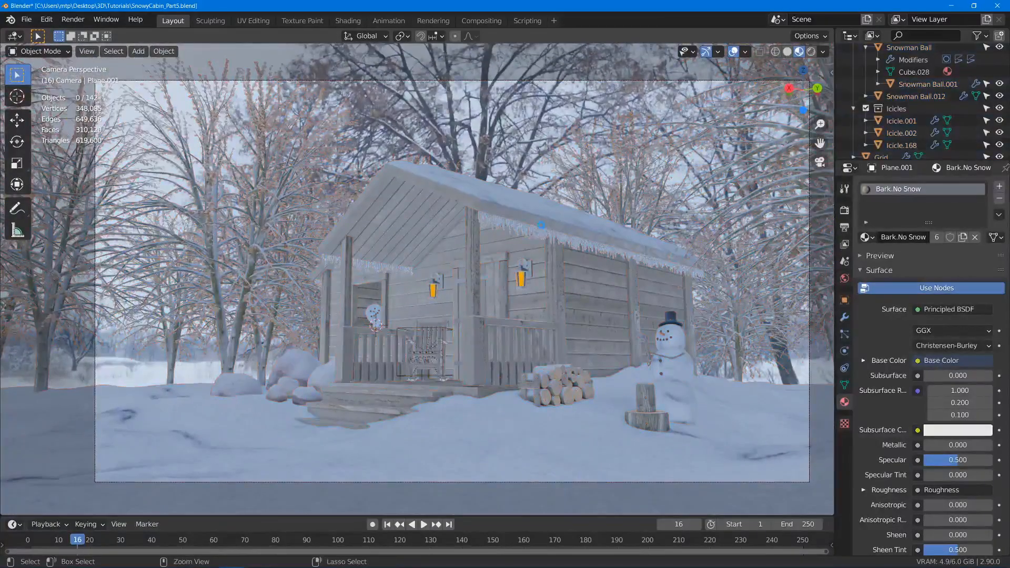
key(ctrl+s)
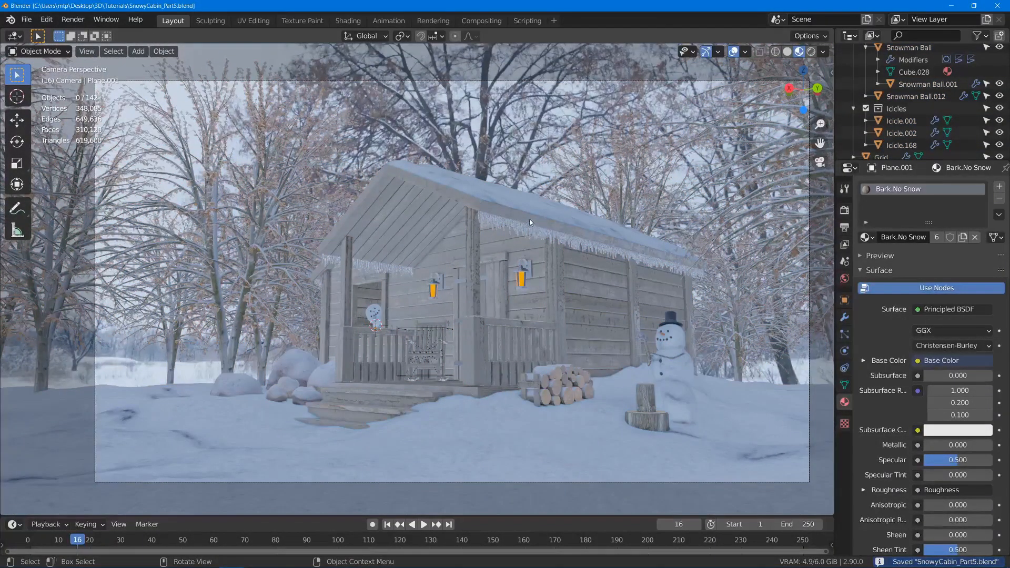